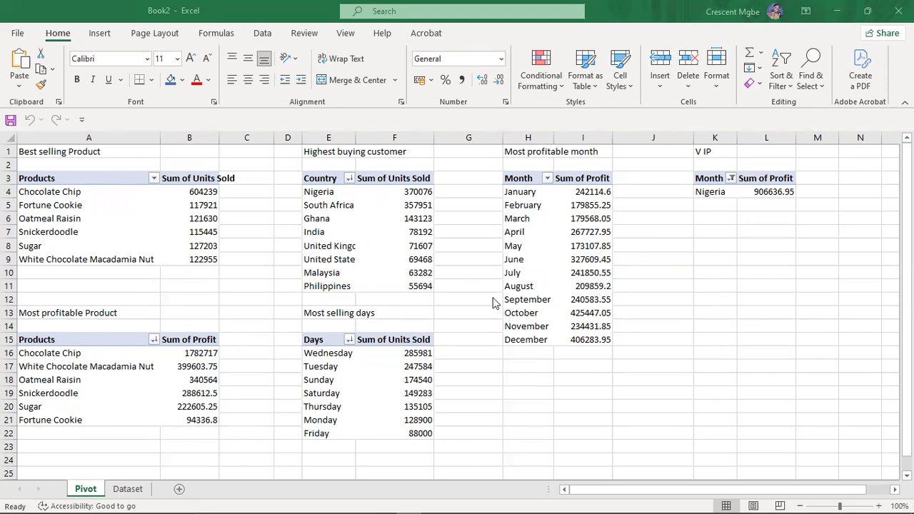
pyautogui.click(528, 281)
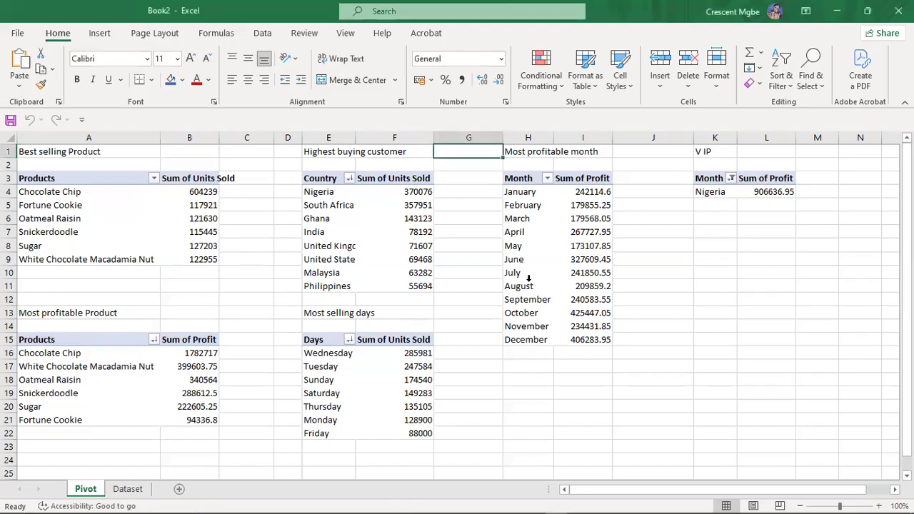
pyautogui.click(367, 228)
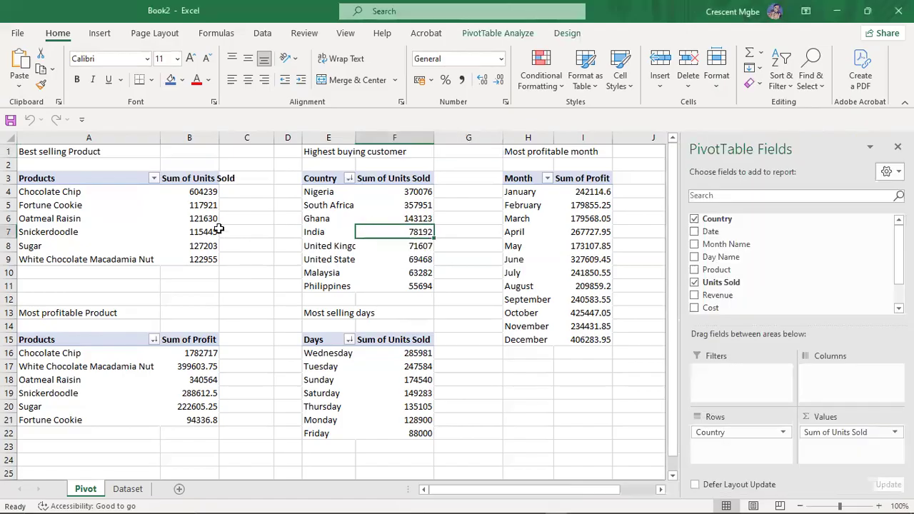
pyautogui.click(136, 220)
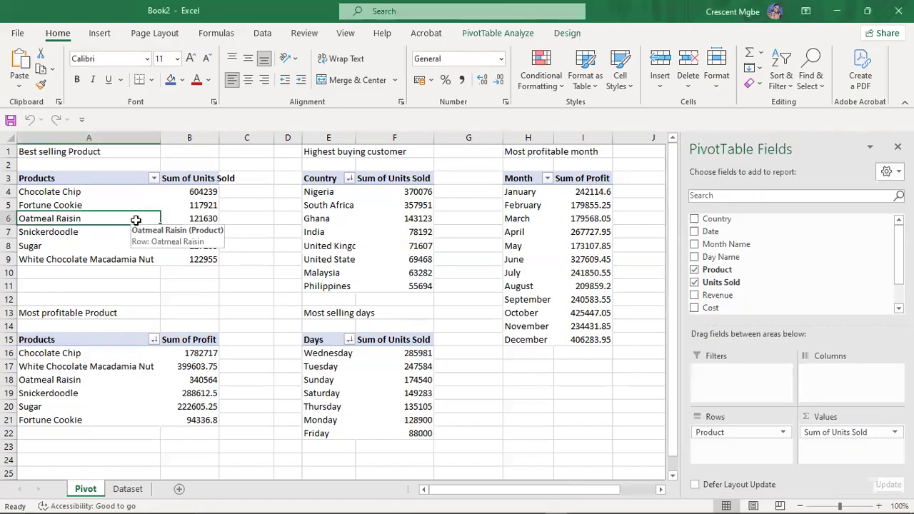
pyautogui.click(349, 232)
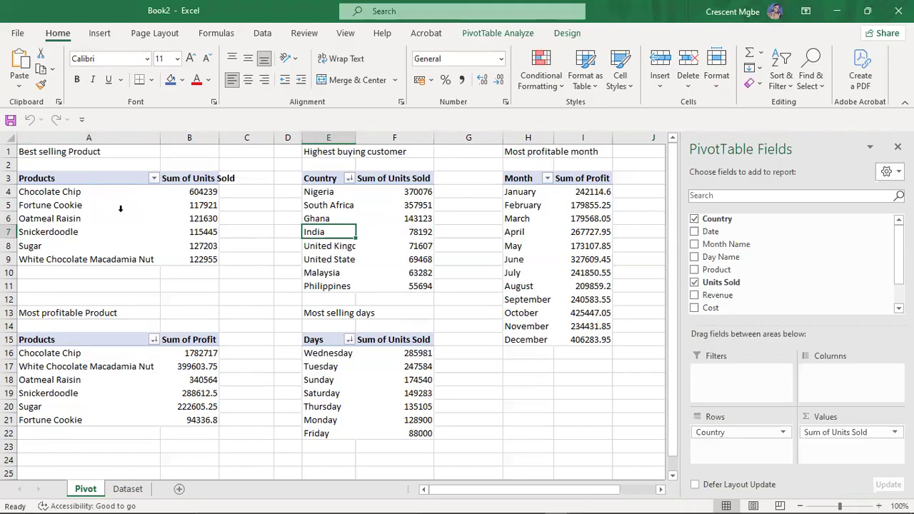
# Add a new worksheet after the Pivot sheet and name it Dasboard
pyautogui.click(180, 490)
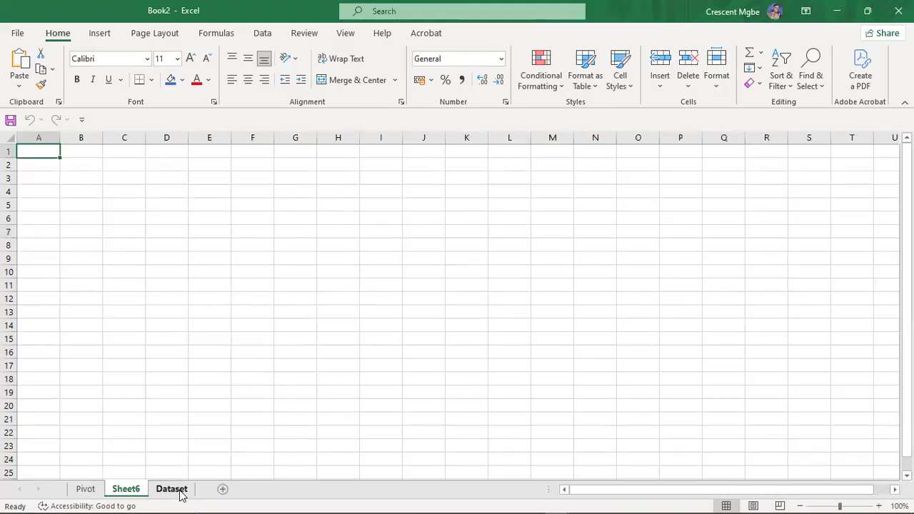
pyautogui.doubleClick(127, 489)
pyautogui.write('Dashboard')
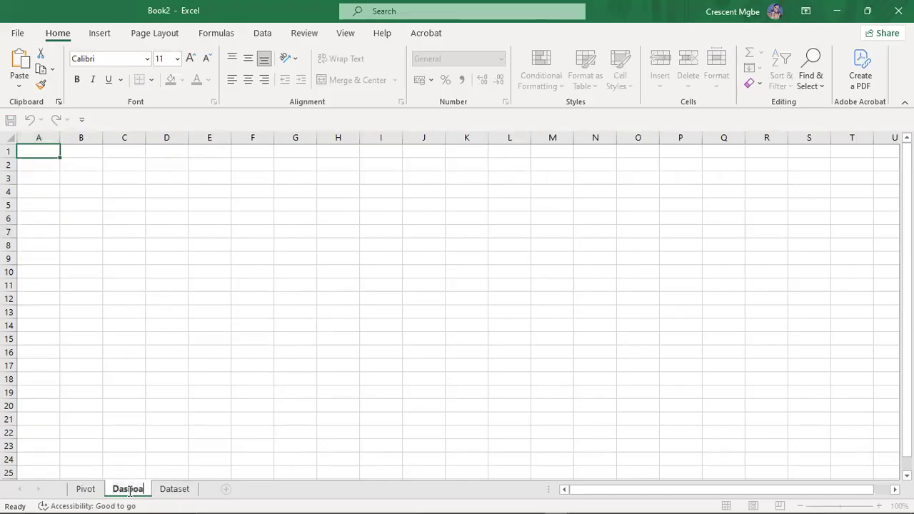
pyautogui.click(467, 230)
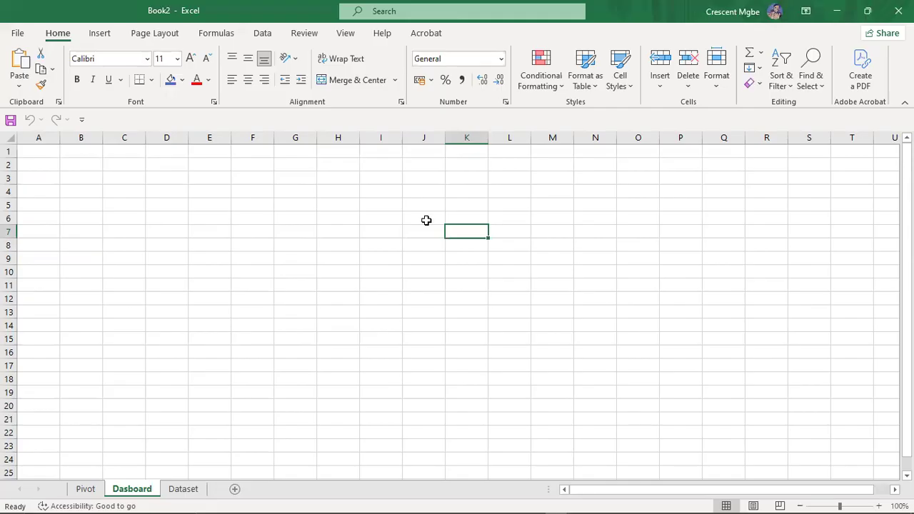
pyautogui.click(474, 310)
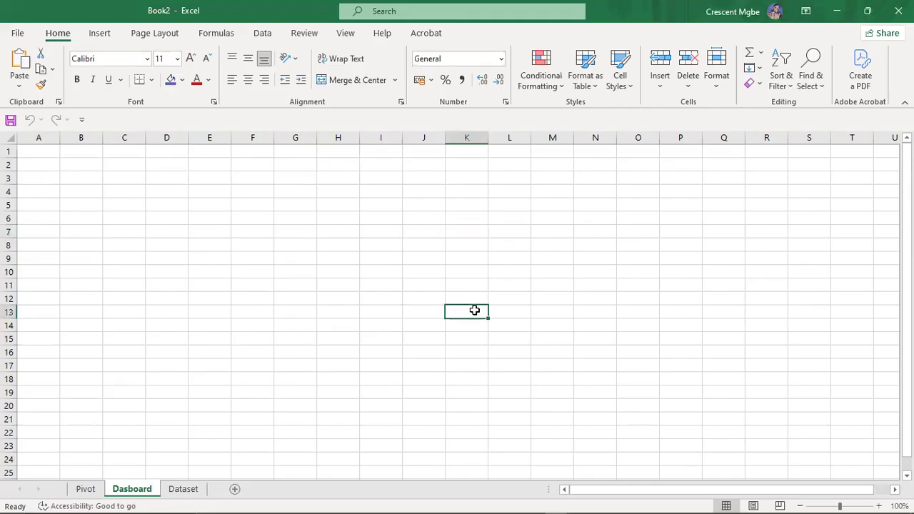
pyautogui.click(519, 242)
pyautogui.click(159, 319)
pyautogui.click(336, 321)
pyautogui.click(526, 253)
pyautogui.click(651, 274)
pyautogui.moveTo(576, 294); pyautogui.dragTo(560, 294)
pyautogui.click(250, 248)
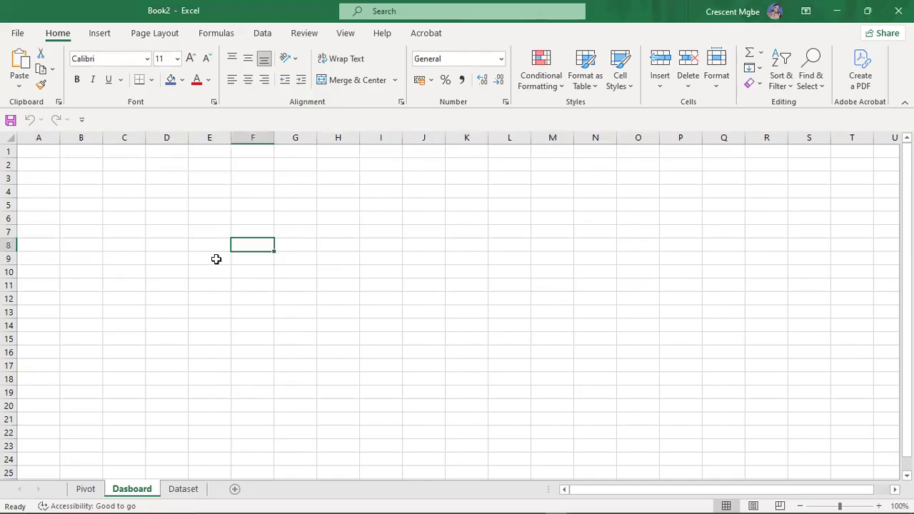
pyautogui.click(504, 228)
pyautogui.click(567, 206)
pyautogui.click(302, 218)
pyautogui.click(197, 272)
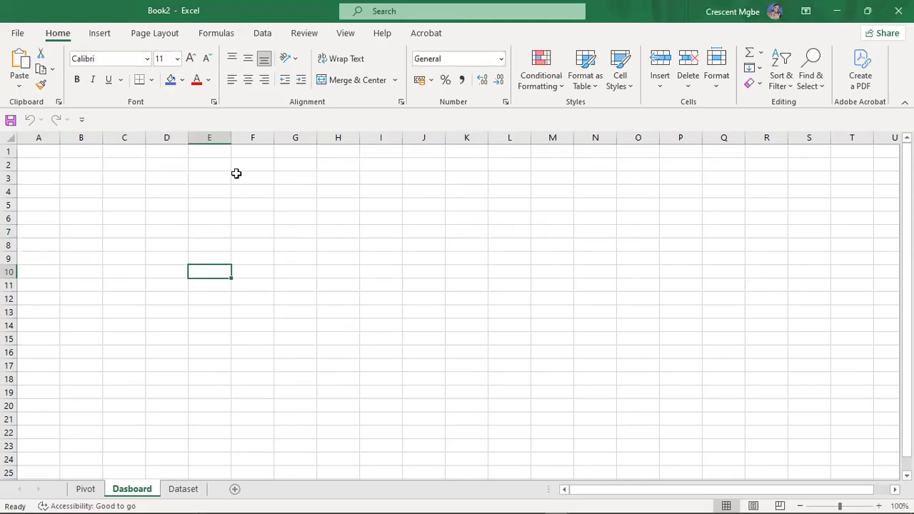
# Hide the gridlines and the row and column headings on the Dasboard sheet
pyautogui.click(157, 33)
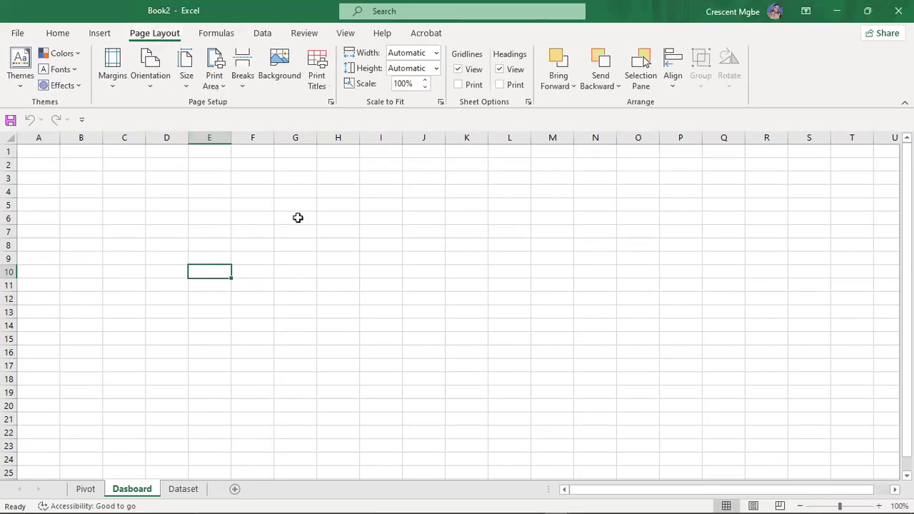
pyautogui.click(529, 105)
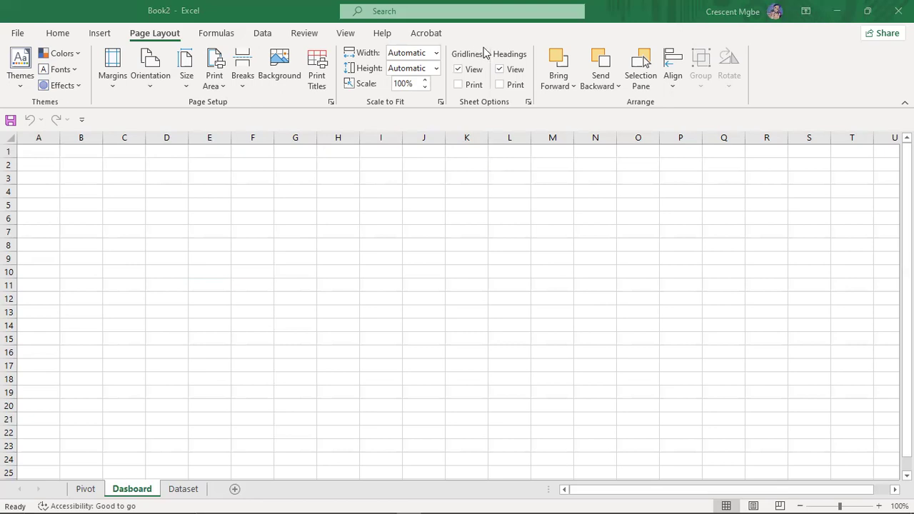
pyautogui.click(457, 70)
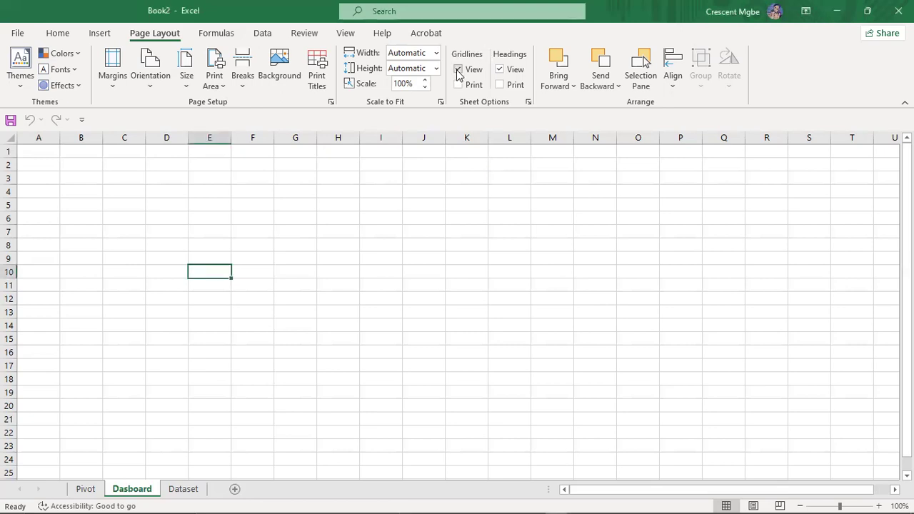
pyautogui.click(457, 70)
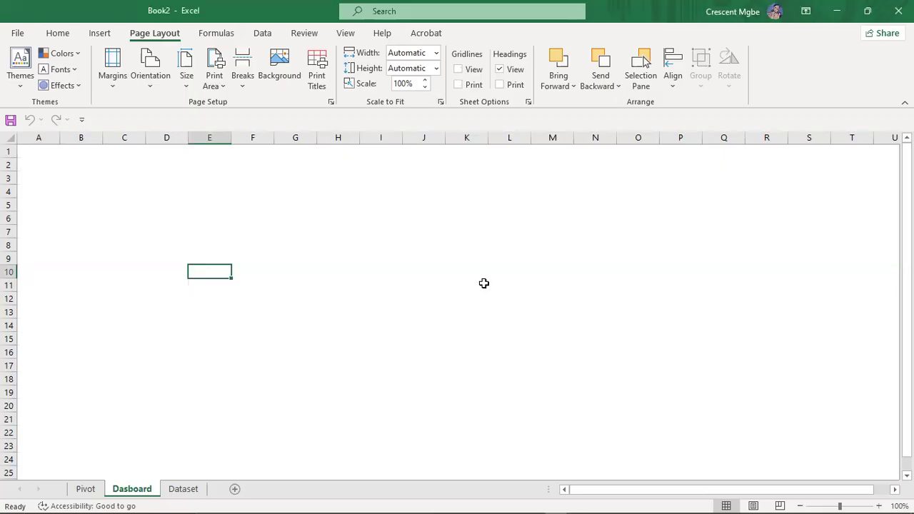
pyautogui.click(458, 69)
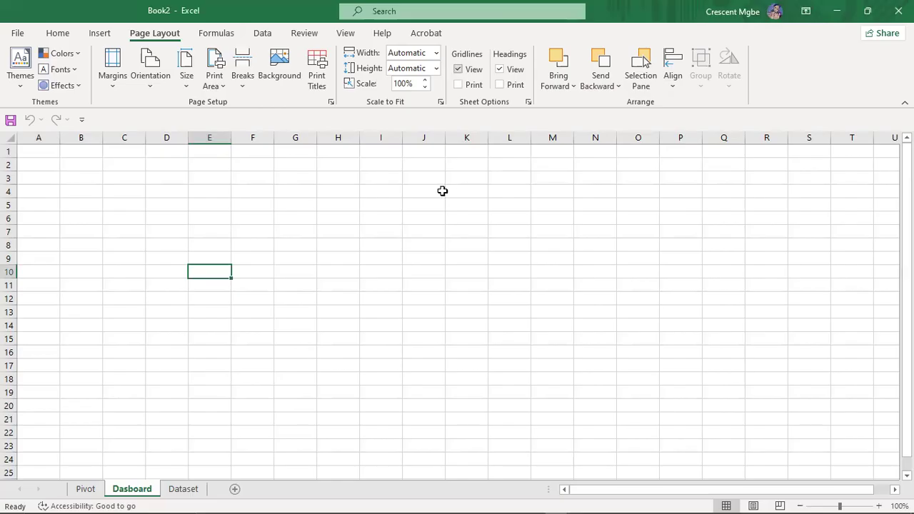
pyautogui.click(457, 69)
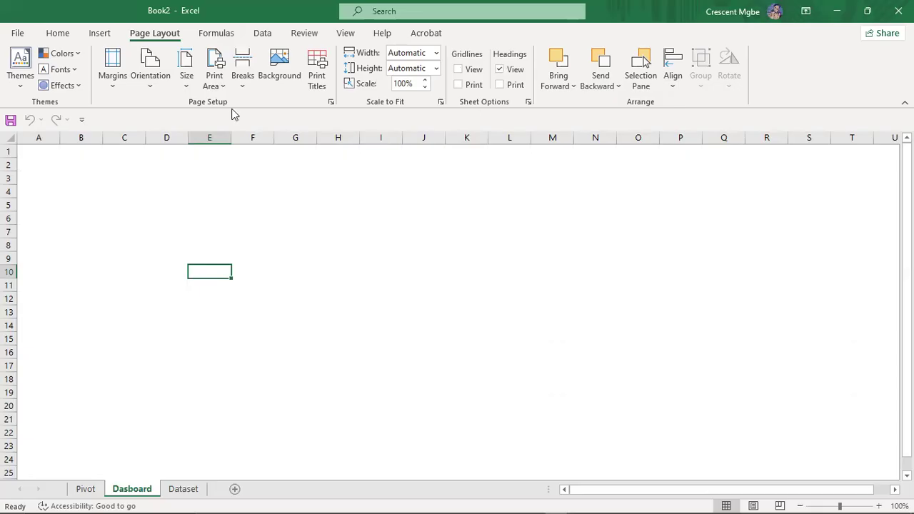
pyautogui.click(499, 70)
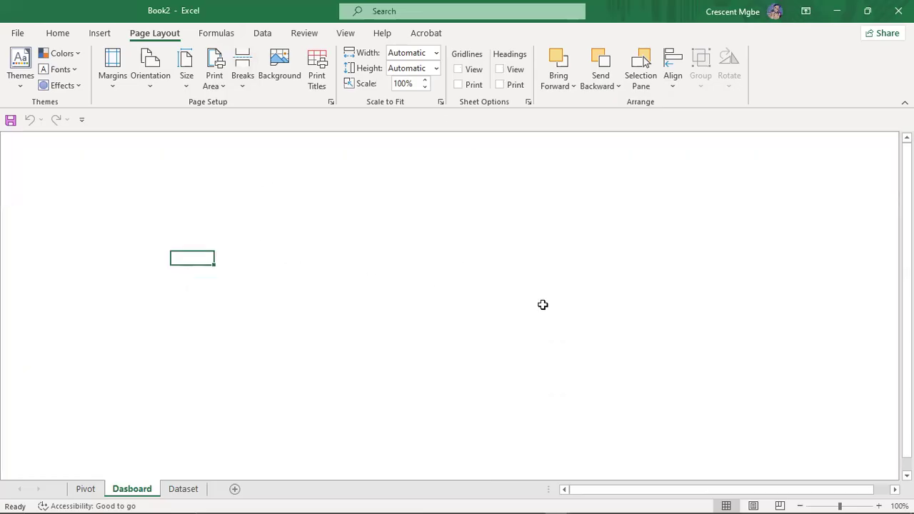
pyautogui.moveTo(426, 270); pyautogui.dragTo(430, 267)
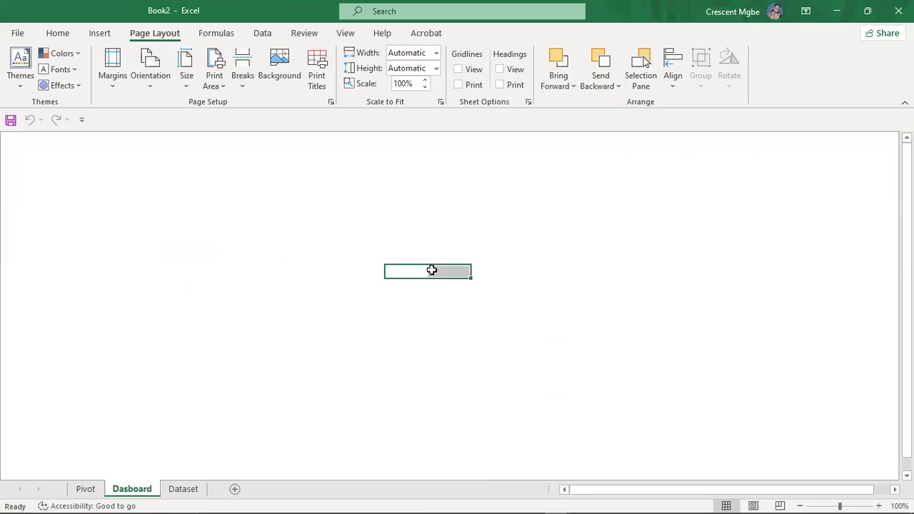
pyautogui.click(335, 246)
pyautogui.click(252, 204)
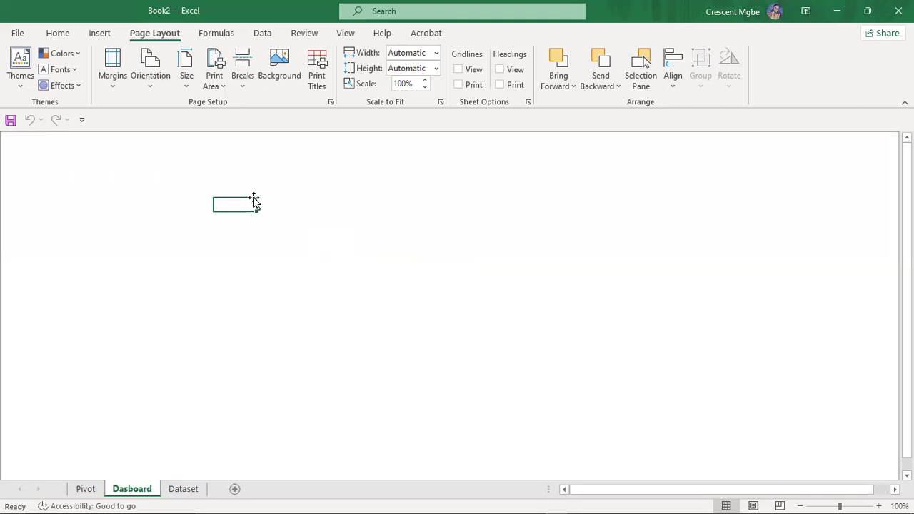
pyautogui.click(630, 227)
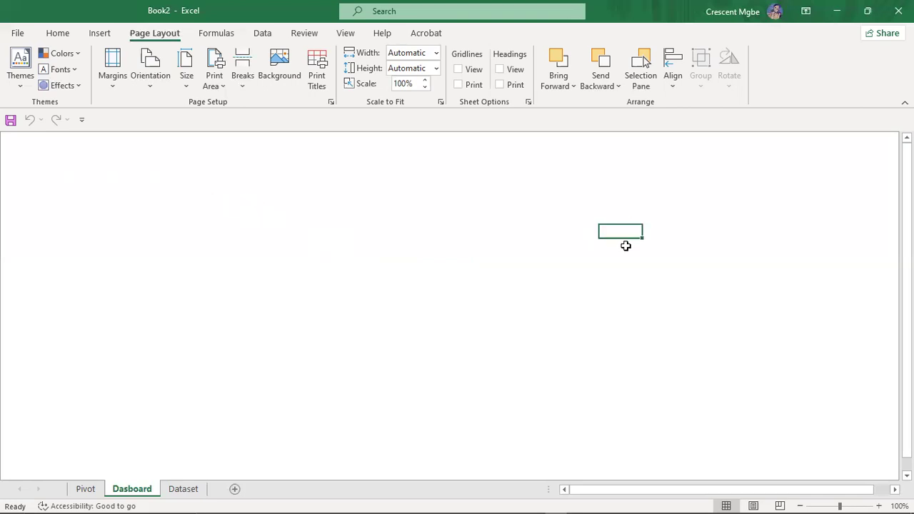
pyautogui.click(575, 260)
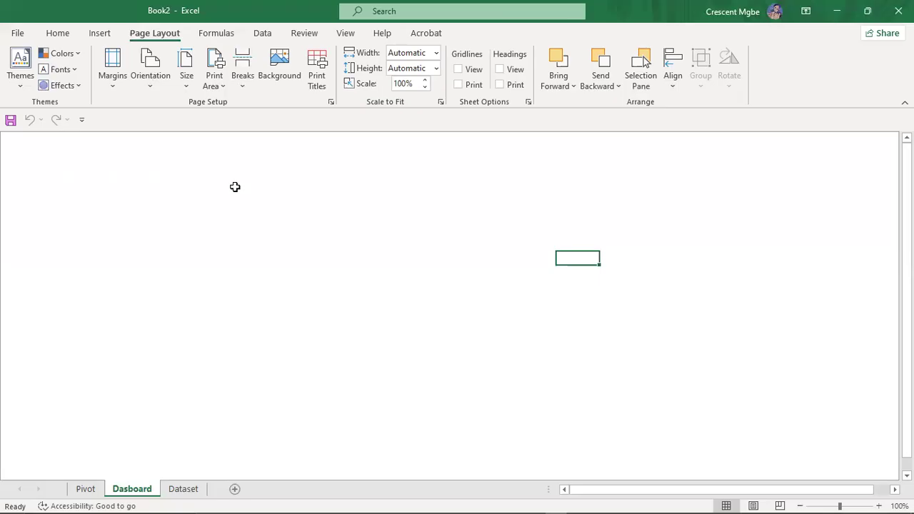
# Return to the Pivot sheet, select the Best selling Product pivot table and bring up its PivotTable analysis tools
pyautogui.click(85, 488)
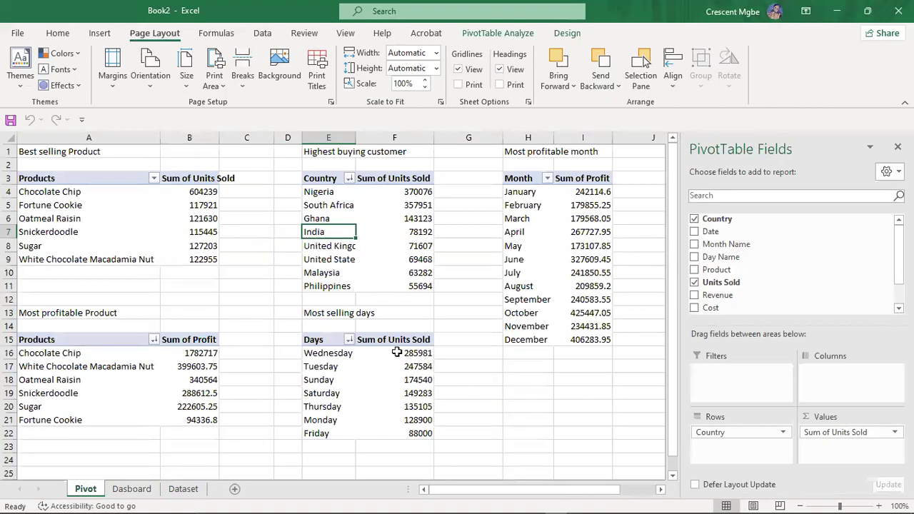
pyautogui.moveTo(397, 352)
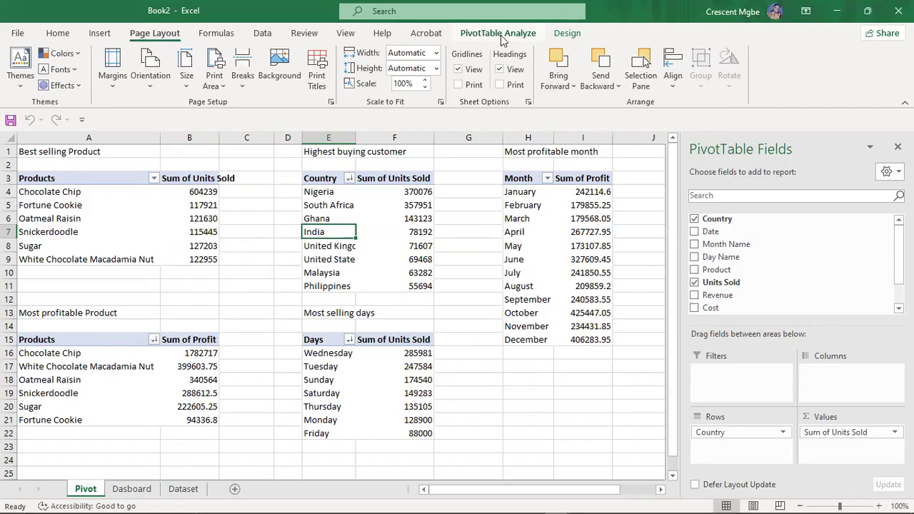
pyautogui.click(173, 211)
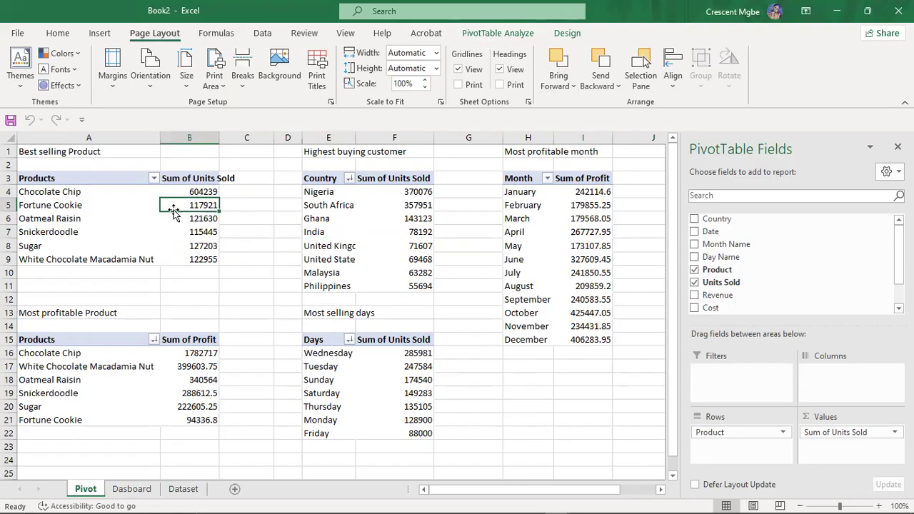
pyautogui.click(498, 34)
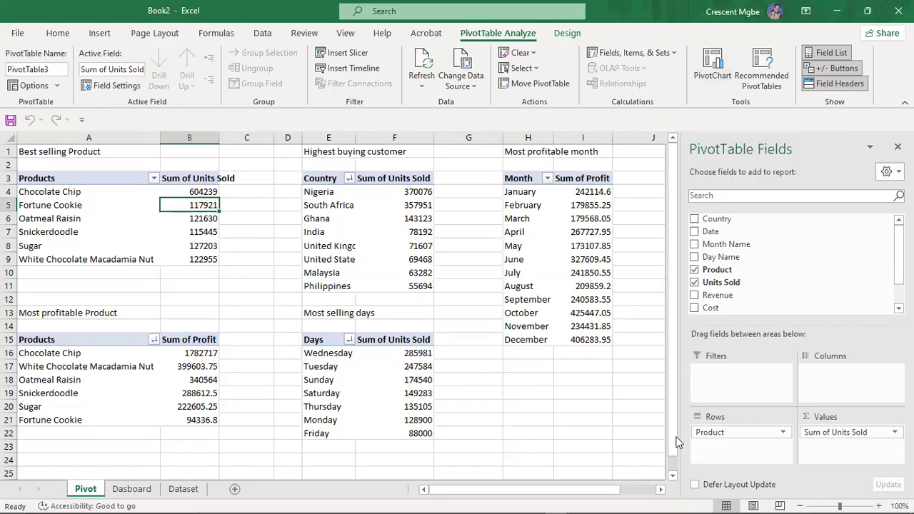
# Switch to Google Chrome using the Work profile, with a maximized window
pyautogui.moveTo(646, 508)
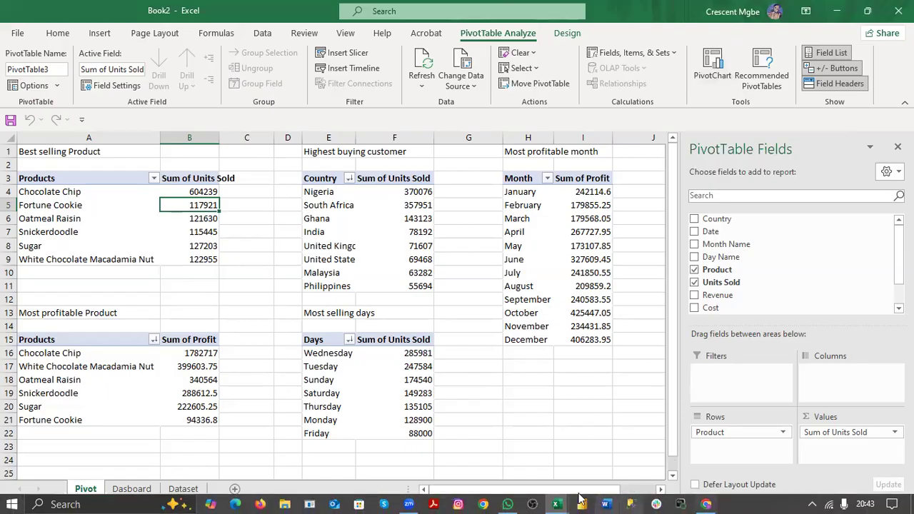
pyautogui.click(483, 504)
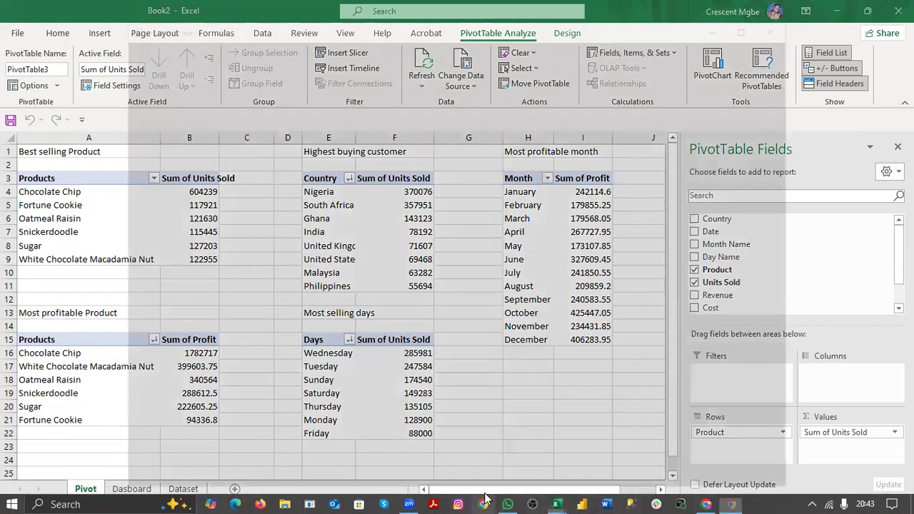
pyautogui.click(533, 366)
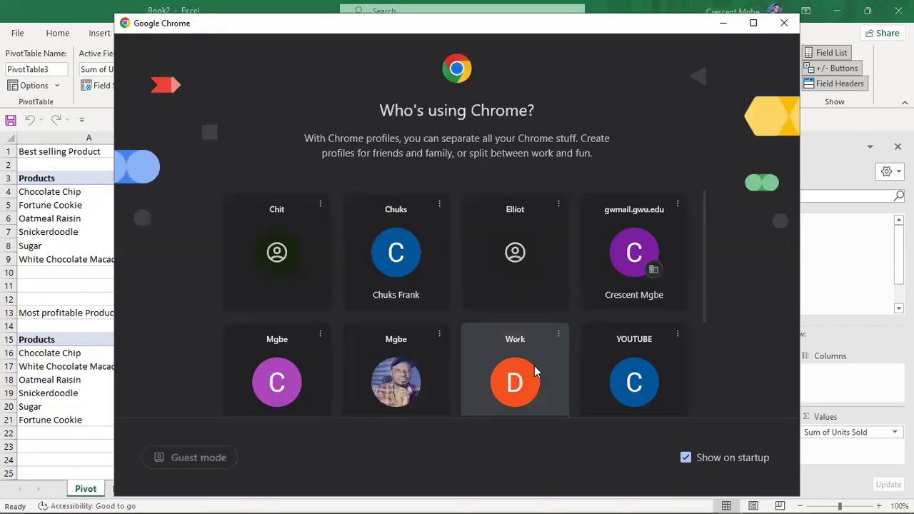
pyautogui.click(864, 20)
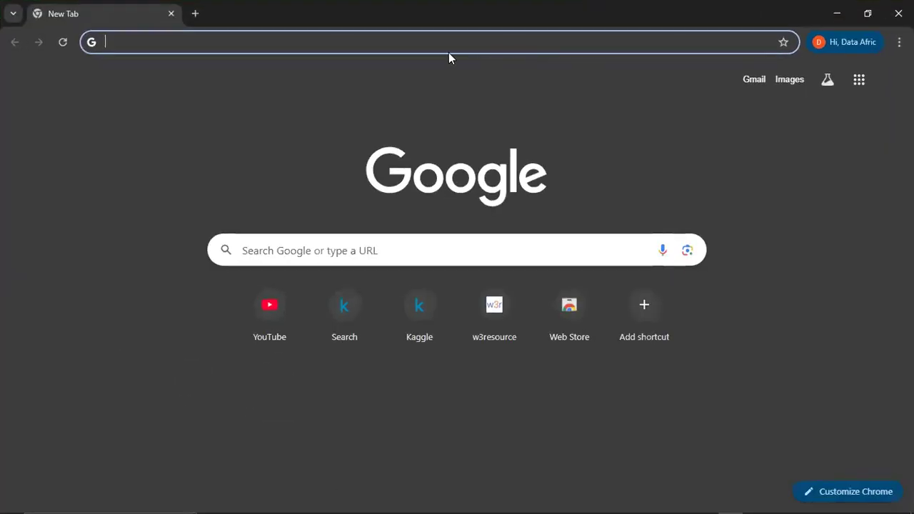
# Search Google Images for "excel dashboard" and look through the example dashboard layouts
pyautogui.click(432, 40)
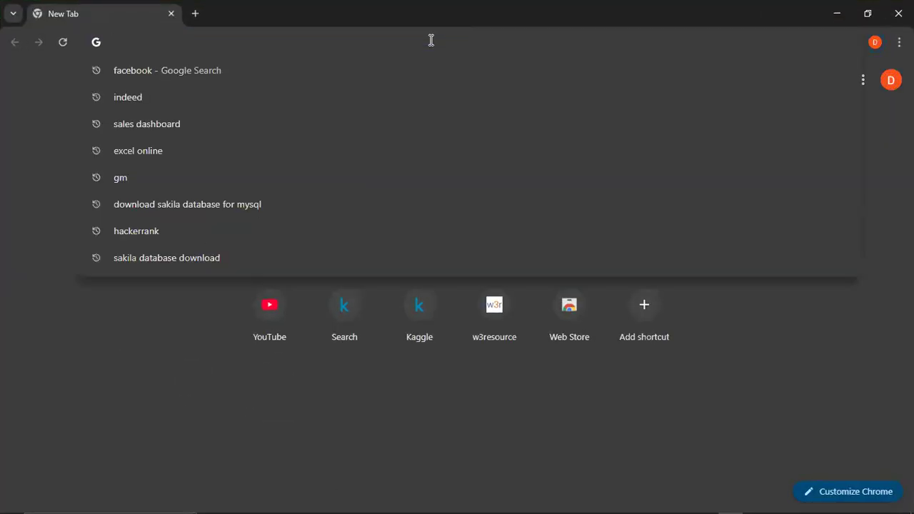
pyautogui.write('cel')
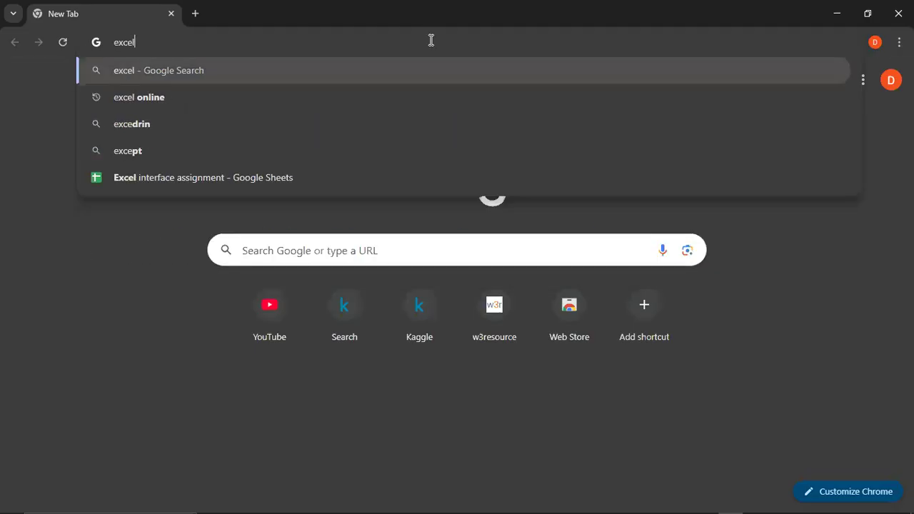
pyautogui.write(' dashboard')
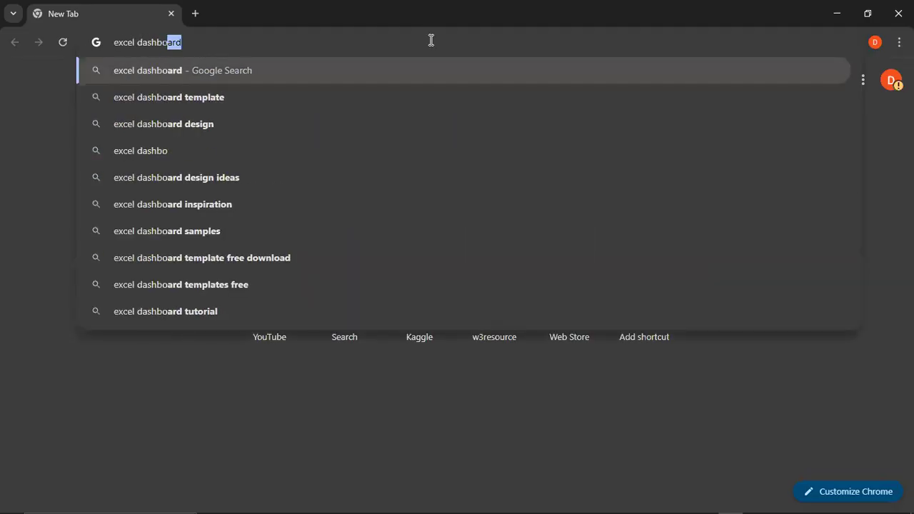
pyautogui.press('Return')
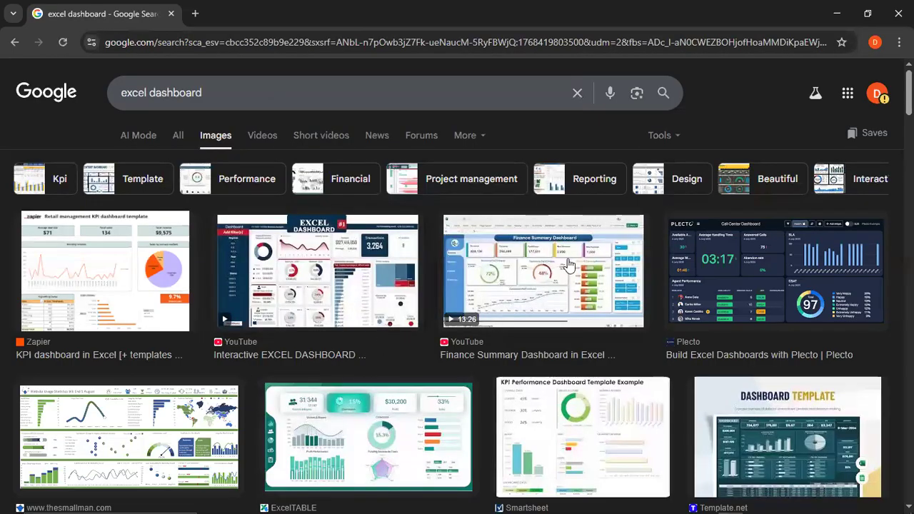
pyautogui.scroll(-3, 563, 238)
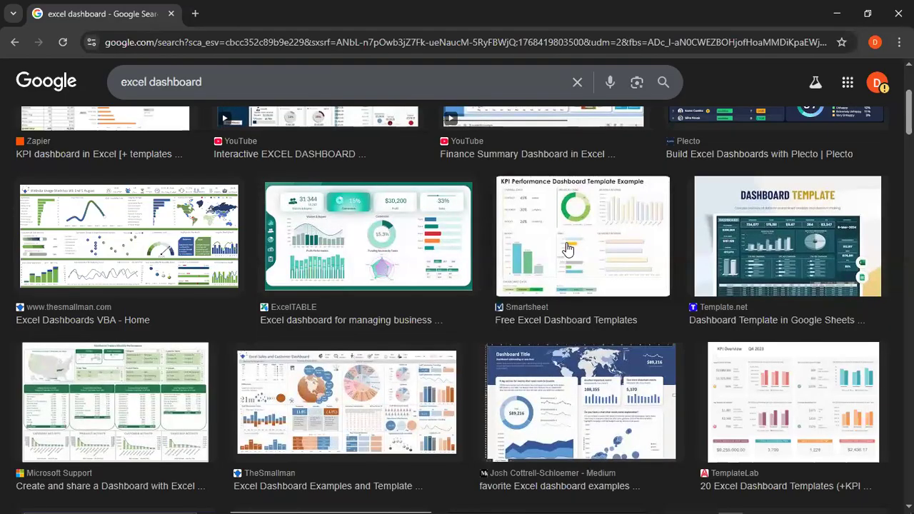
pyautogui.scroll(-5, 567, 247)
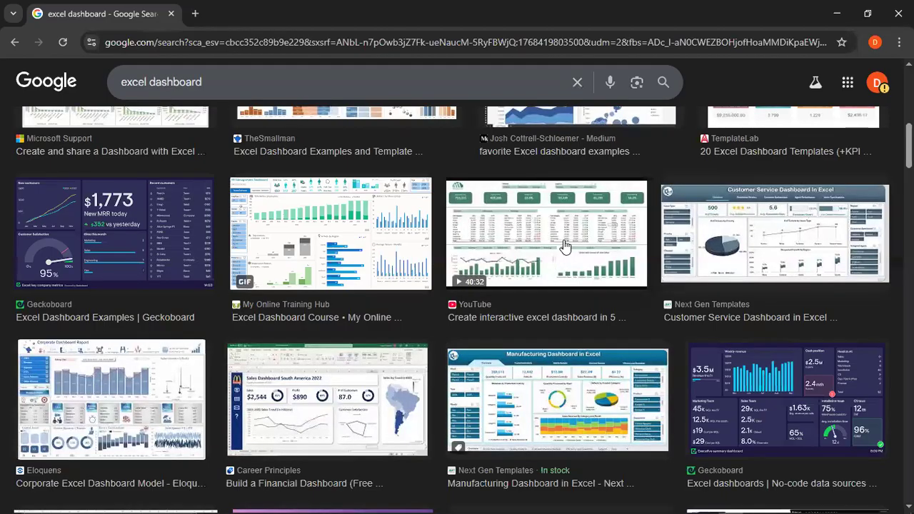
# Look through more of the example dashboard images and open the preview of the purple Marketing Dashboard from tanducits.com
pyautogui.scroll(-3, 563, 247)
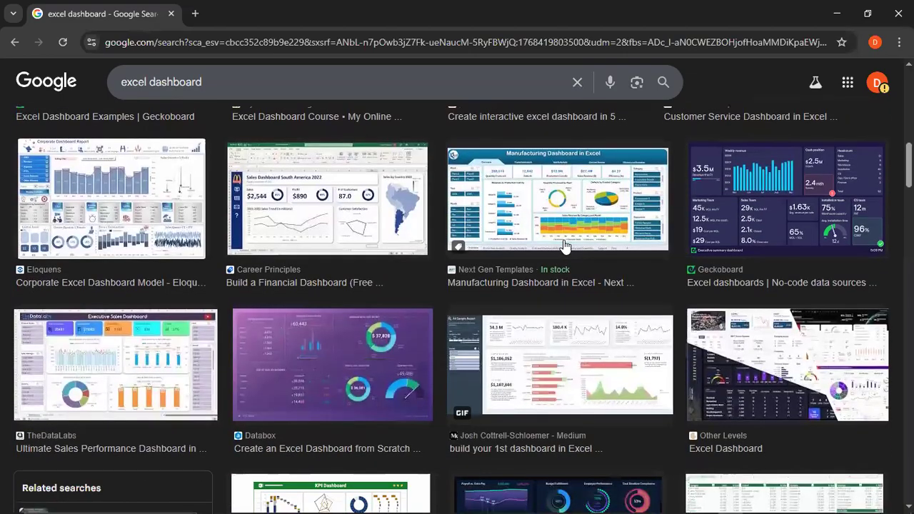
pyautogui.scroll(-2, 564, 246)
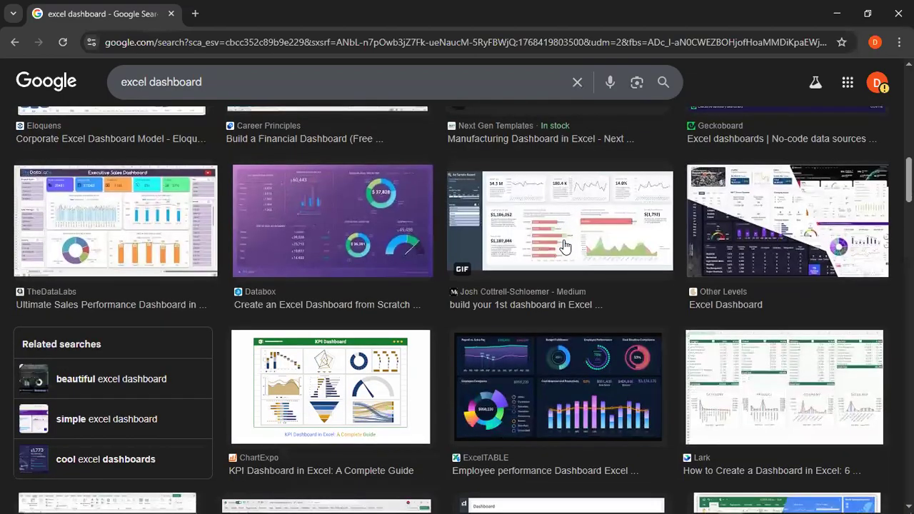
pyautogui.scroll(-3, 564, 247)
pyautogui.scroll(-1, 564, 247)
pyautogui.scroll(-2, 564, 245)
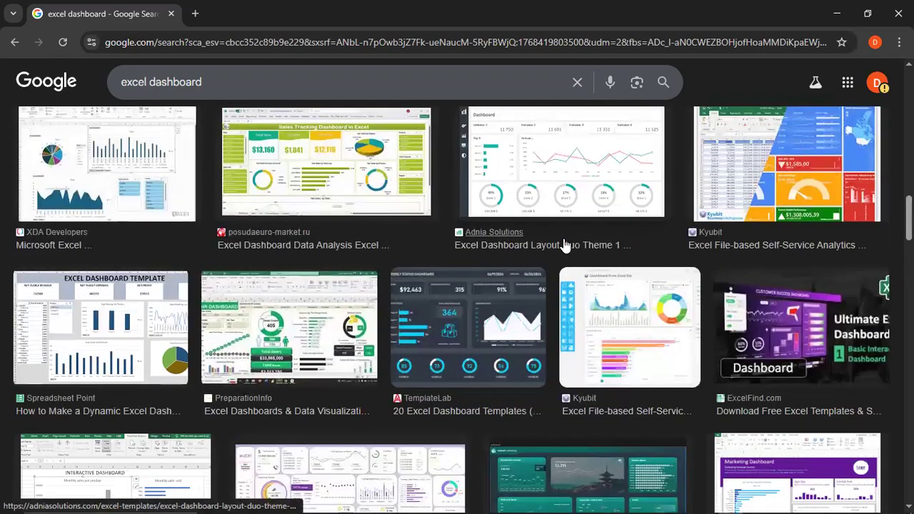
pyautogui.scroll(-4, 564, 247)
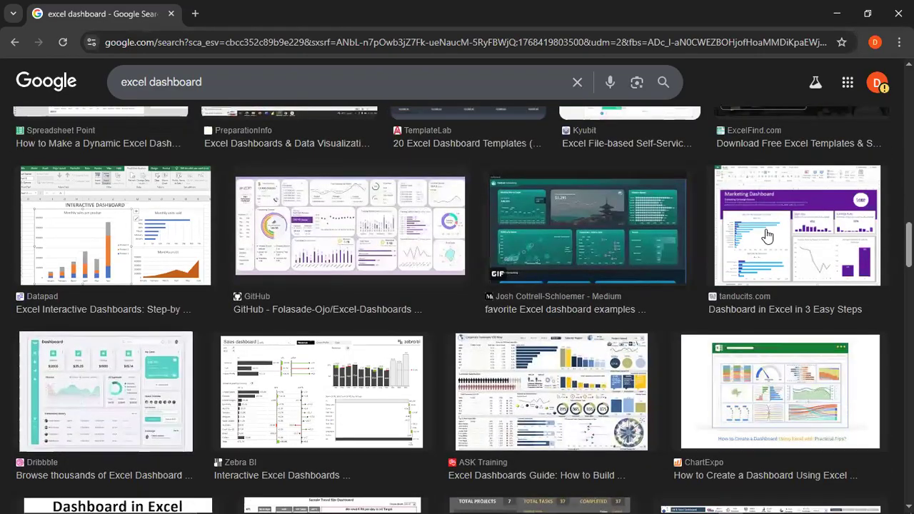
pyautogui.click(766, 236)
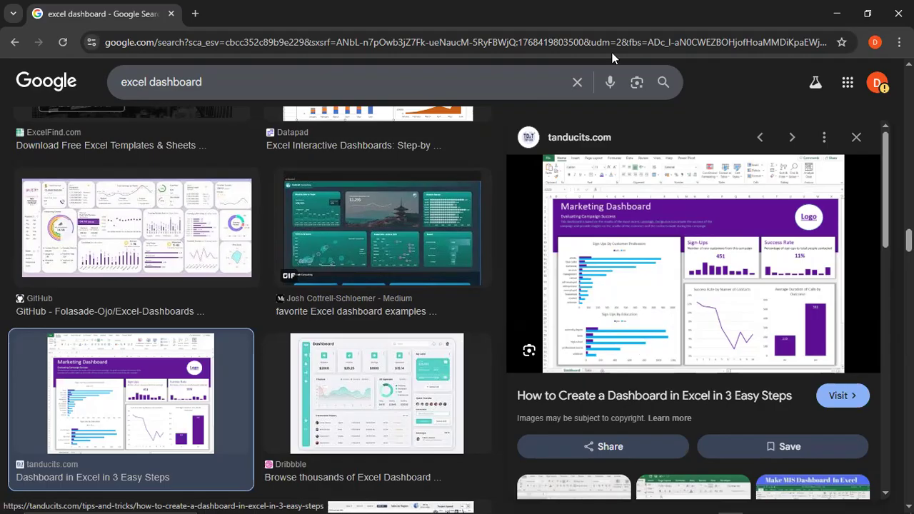
# Switch back to the Excel workbook and start a PivotChart from the Best selling Product pivot table
pyautogui.click(832, 13)
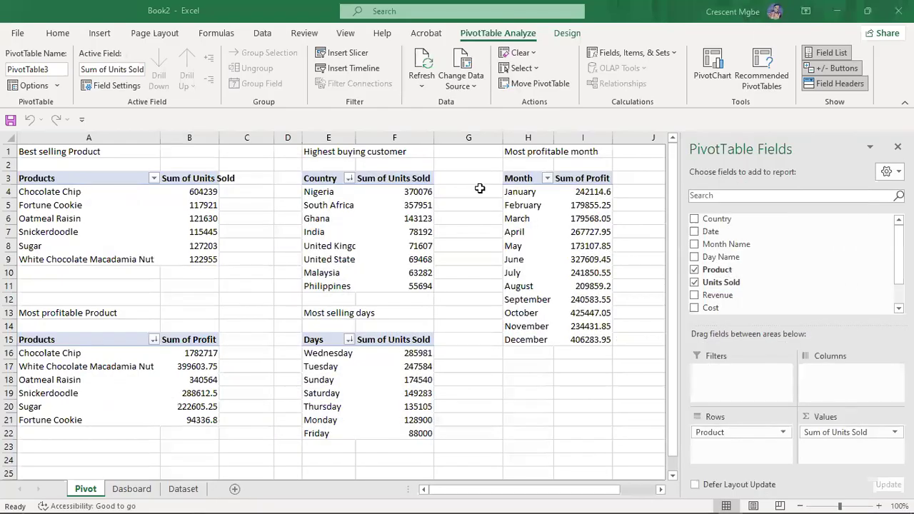
pyautogui.click(193, 204)
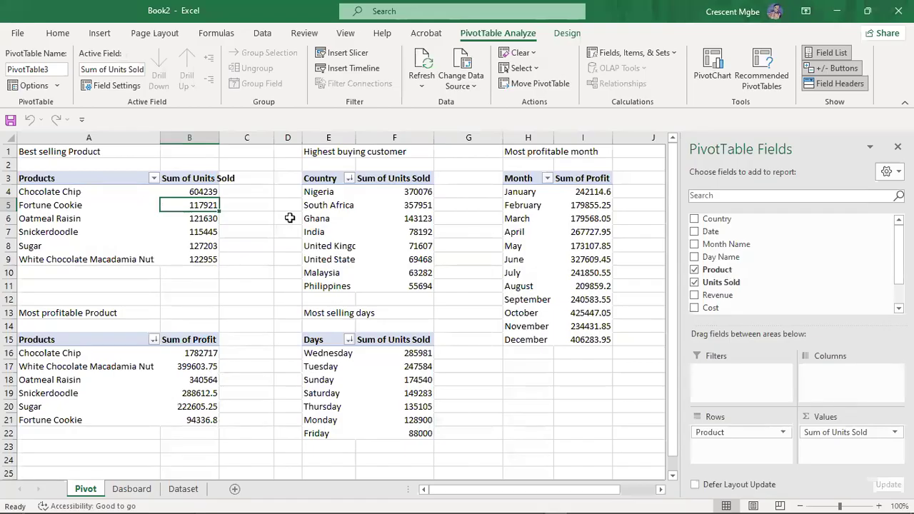
pyautogui.moveTo(201, 222)
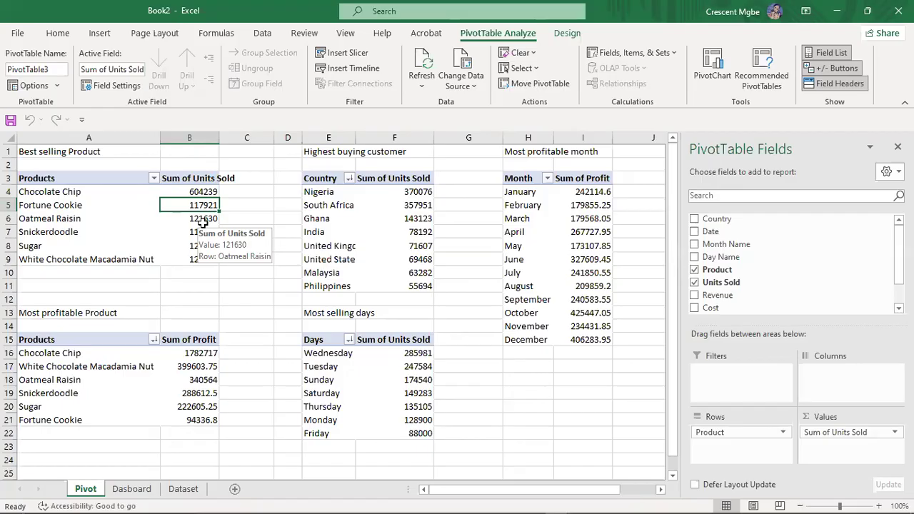
pyautogui.click(712, 71)
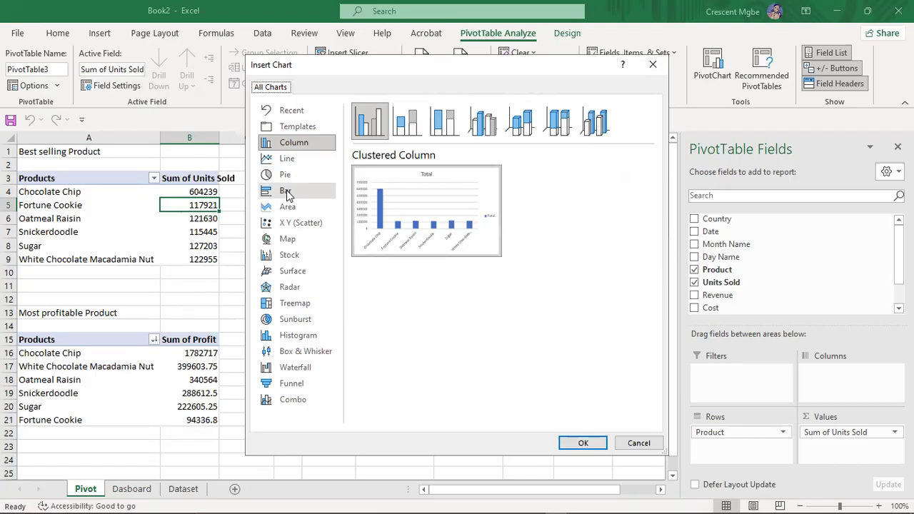
# Compare the Clustered Bar and Clustered Column previews for the units sold per product
pyautogui.click(286, 193)
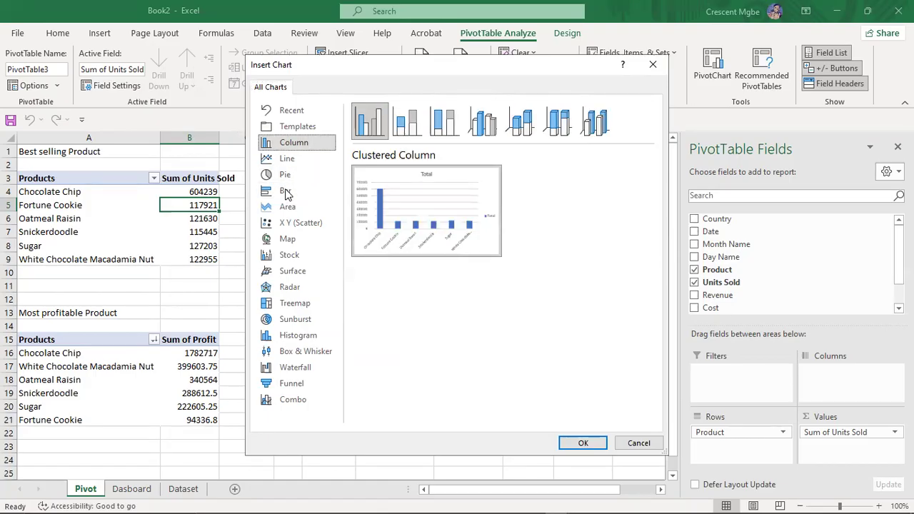
pyautogui.moveTo(457, 212)
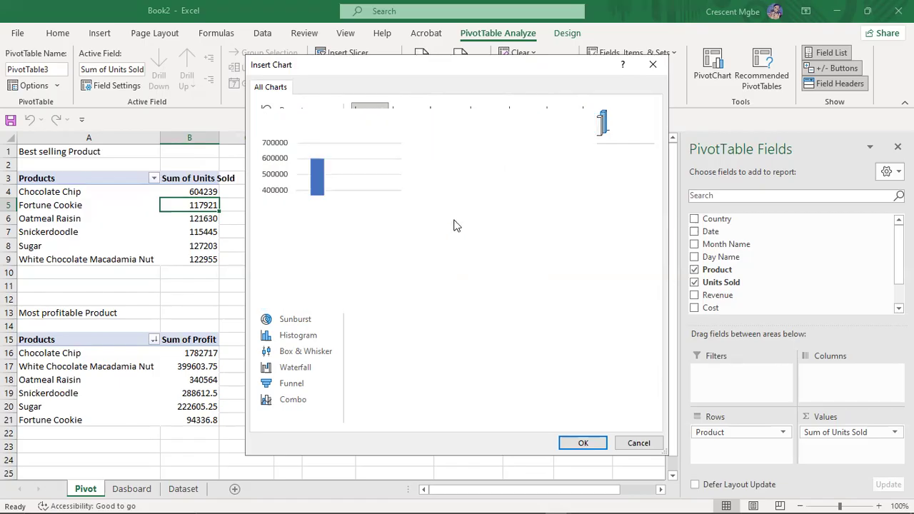
pyautogui.click(297, 192)
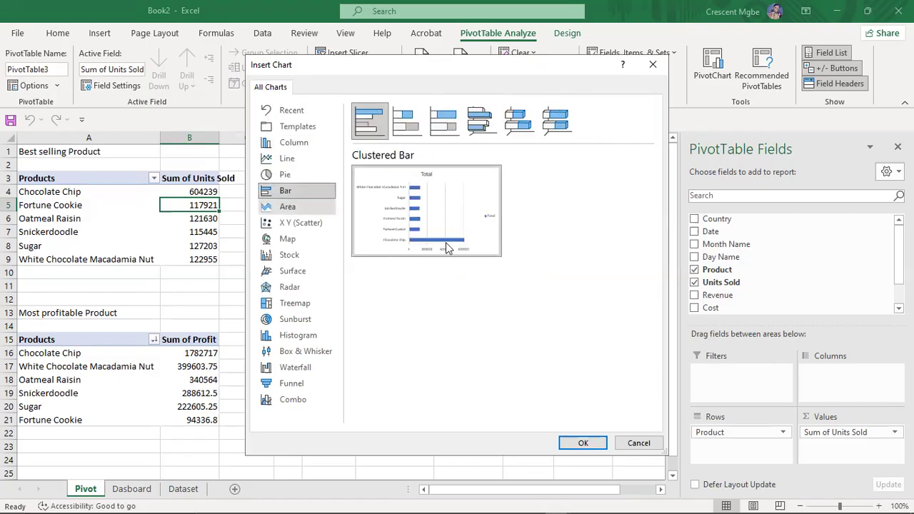
pyautogui.moveTo(472, 227)
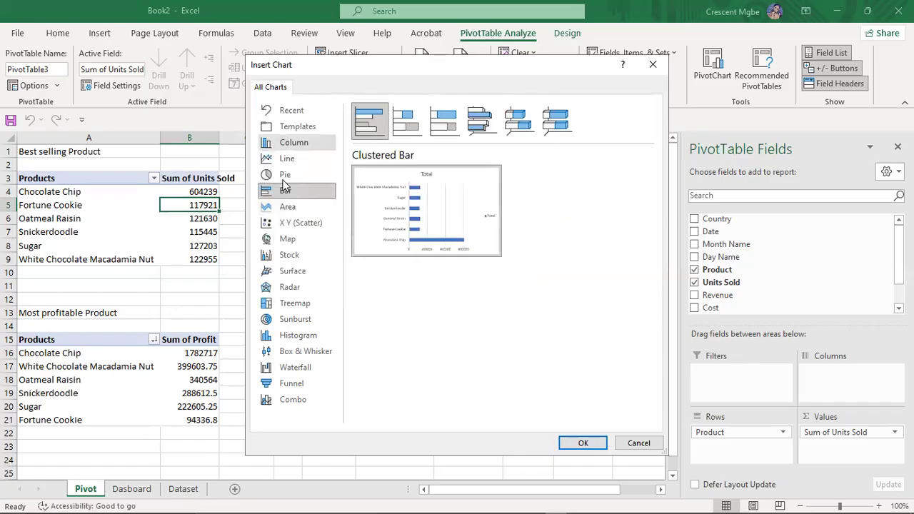
pyautogui.click(291, 144)
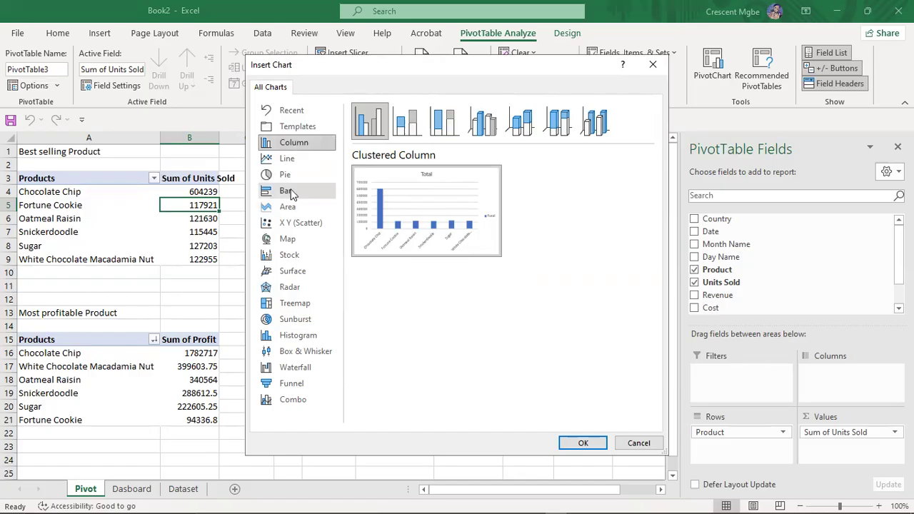
pyautogui.click(293, 192)
pyautogui.moveTo(400, 236)
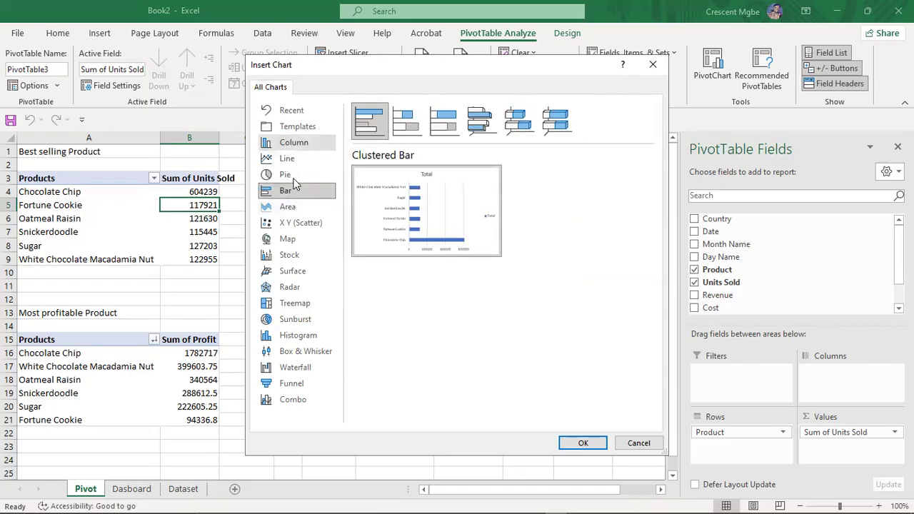
pyautogui.click(294, 143)
pyautogui.moveTo(443, 214)
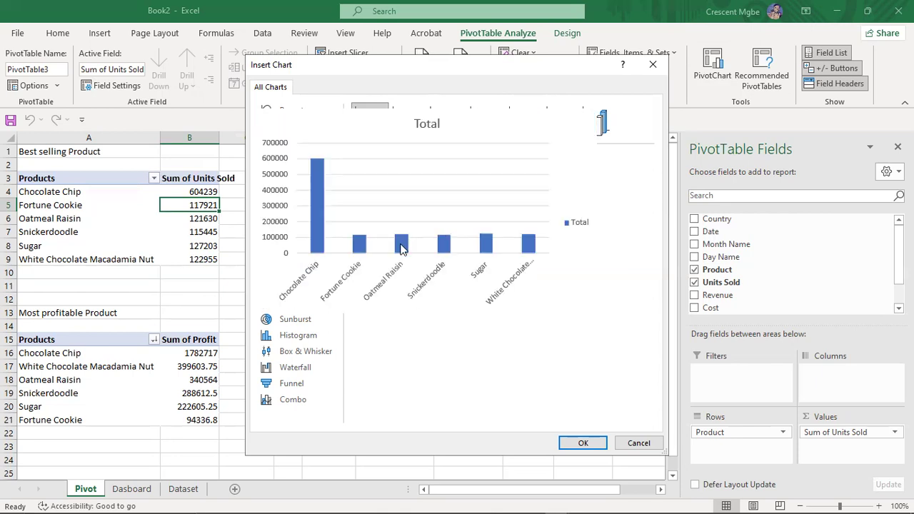
pyautogui.moveTo(391, 252)
pyautogui.click(284, 197)
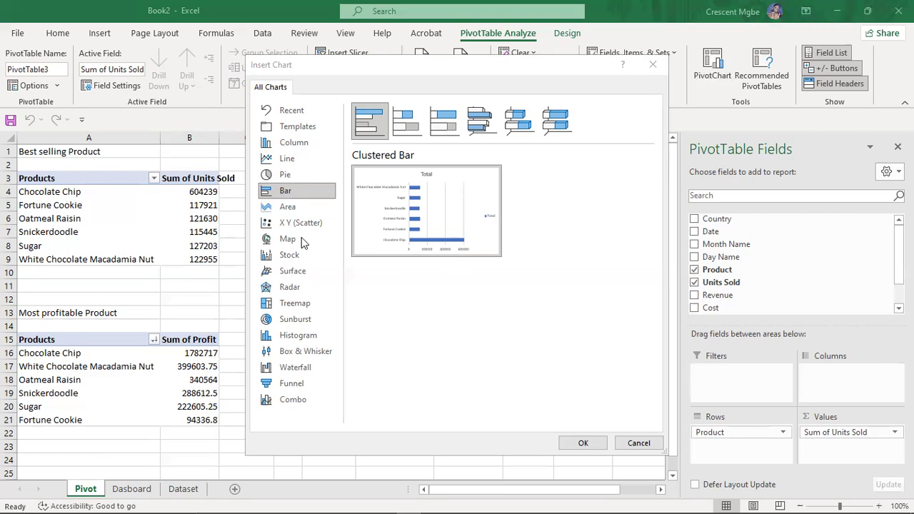
pyautogui.click(294, 142)
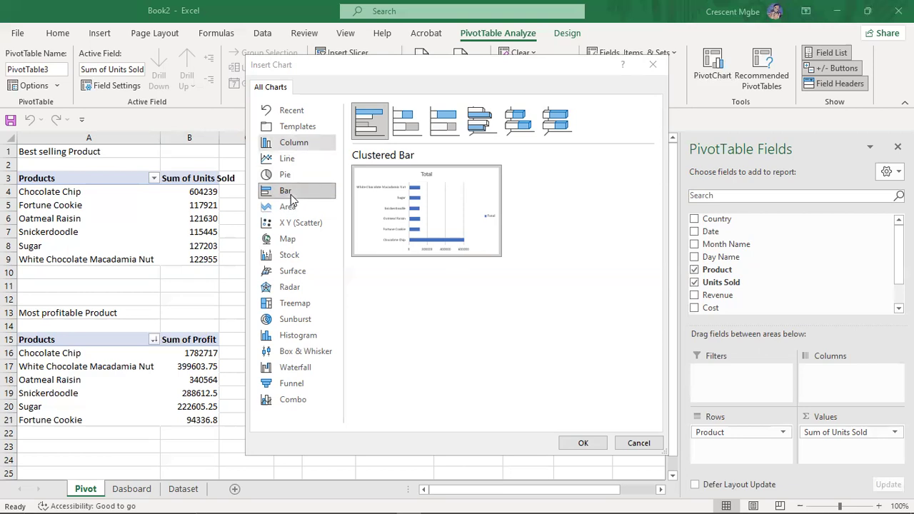
pyautogui.moveTo(478, 226)
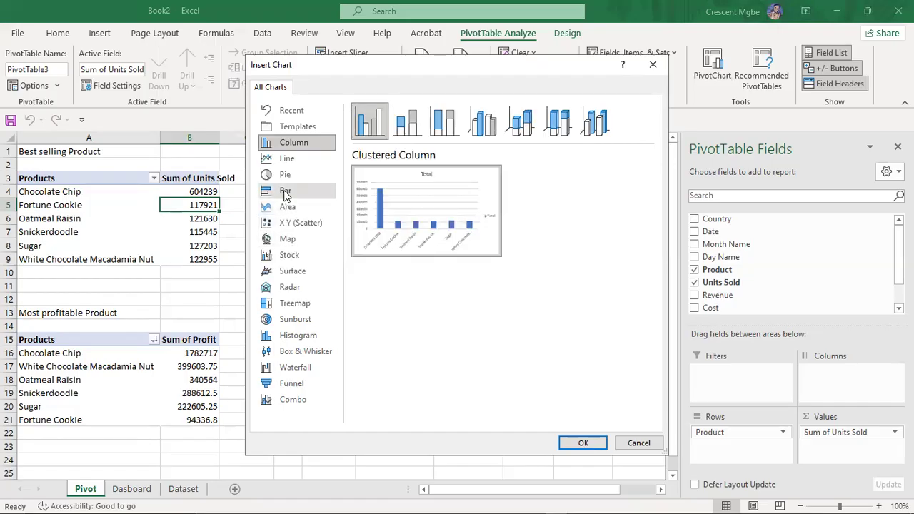
pyautogui.click(285, 191)
pyautogui.moveTo(401, 203)
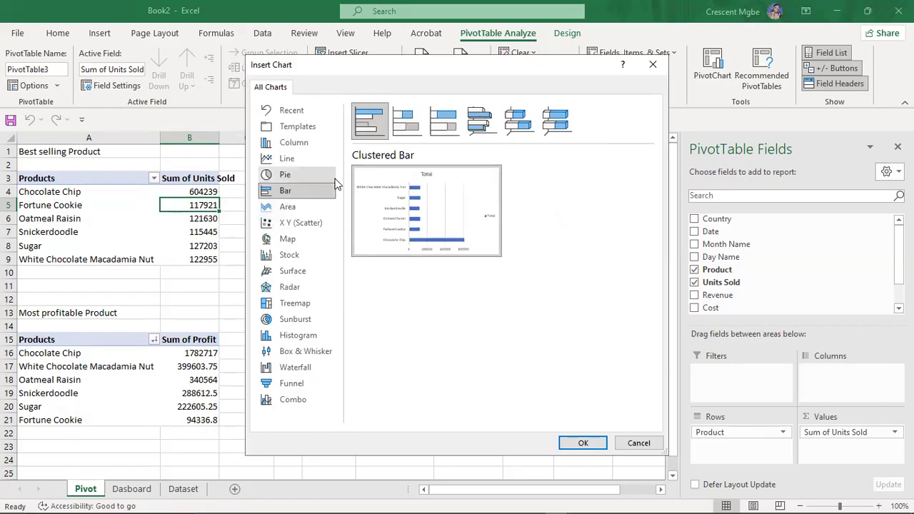
pyautogui.click(293, 142)
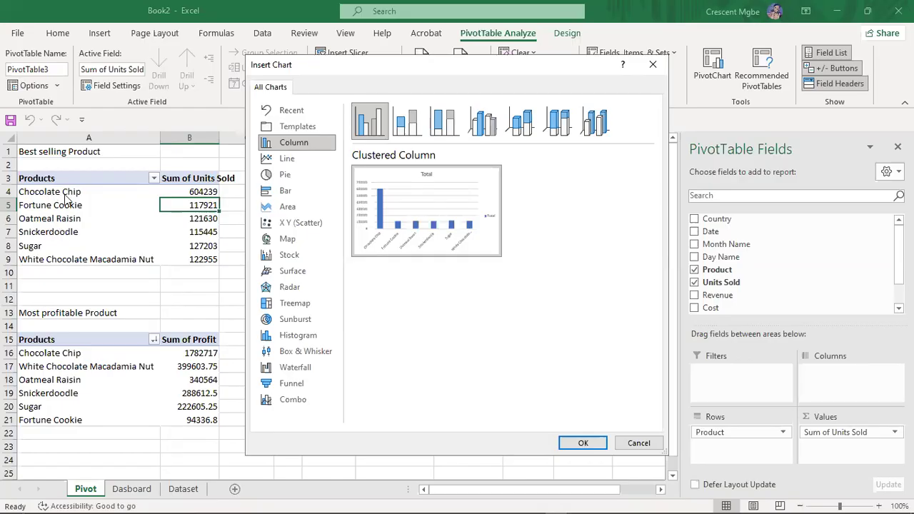
pyautogui.moveTo(461, 238)
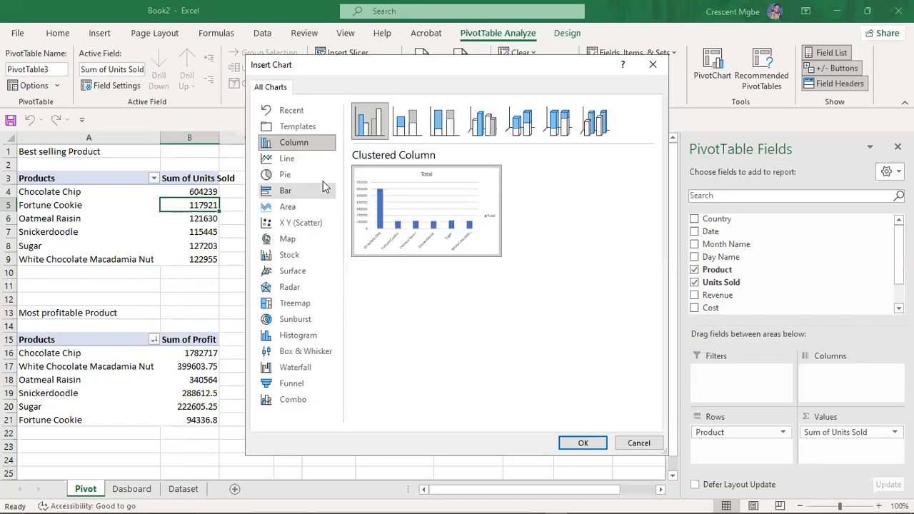
pyautogui.moveTo(385, 247)
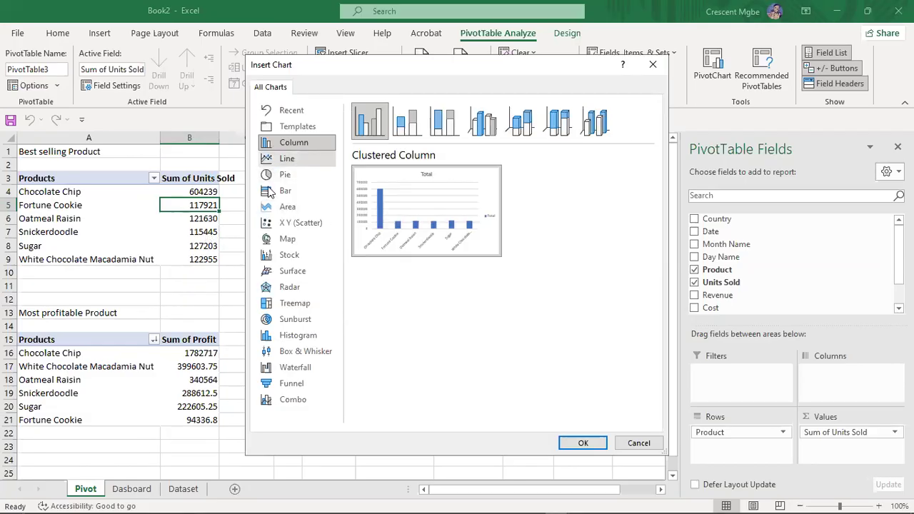
# Preview the product sales as a line chart, and choose the basic Pie as the chart type
pyautogui.click(282, 158)
pyautogui.moveTo(470, 210)
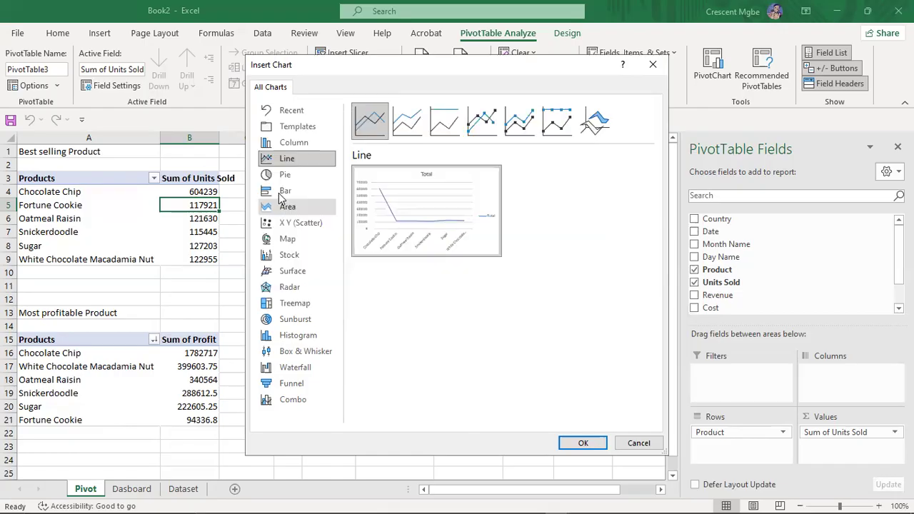
pyautogui.click(293, 177)
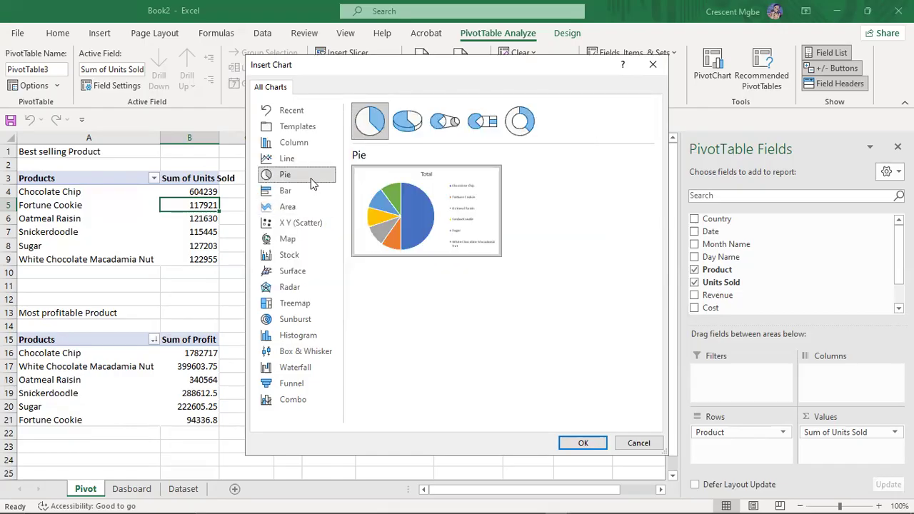
pyautogui.moveTo(490, 242)
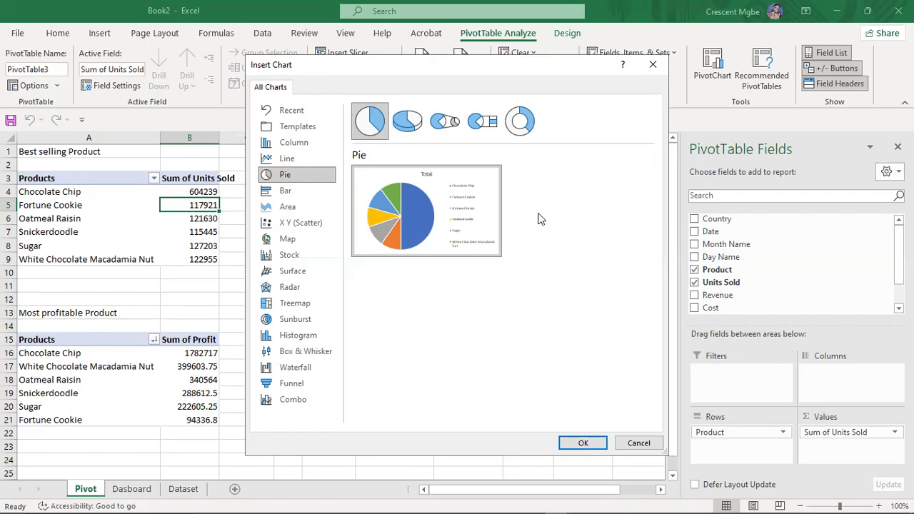
pyautogui.moveTo(429, 231)
pyautogui.moveTo(460, 217)
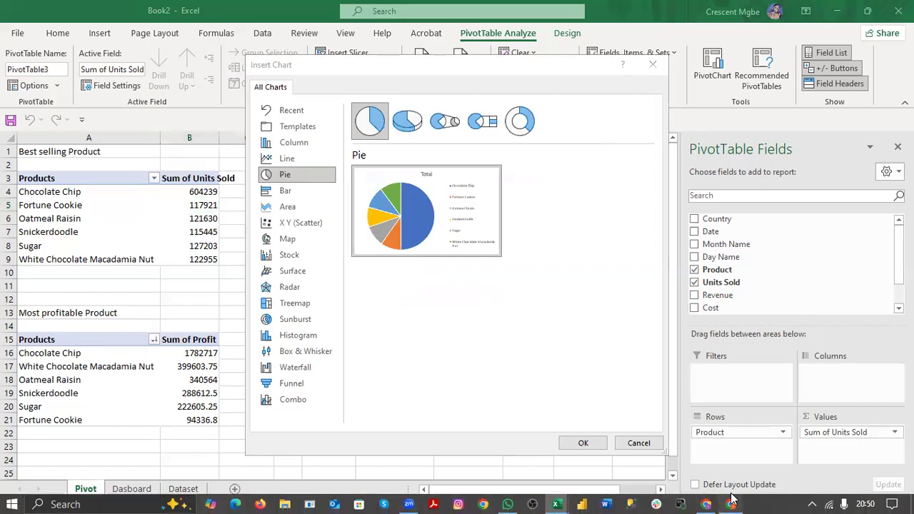
# Switch to Google Chrome to review the chart types in the example dashboards, and return to the Book2 workbook in Excel
pyautogui.click(730, 504)
pyautogui.scroll(3, 314, 241)
pyautogui.scroll(8, 314, 243)
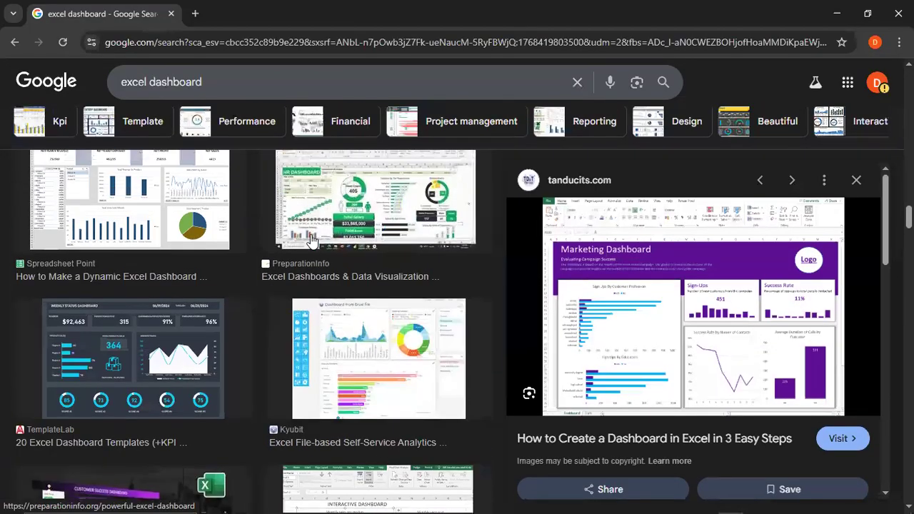
pyautogui.scroll(1, 334, 258)
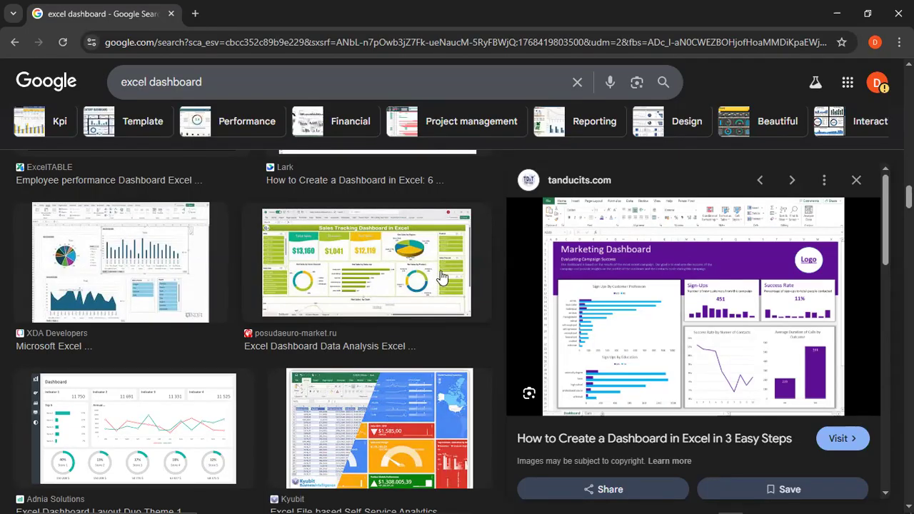
pyautogui.moveTo(553, 508)
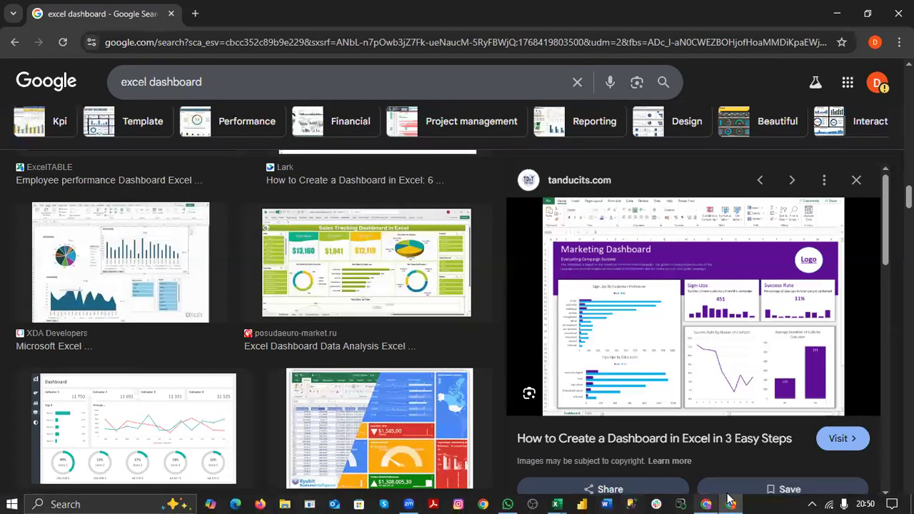
pyautogui.click(556, 503)
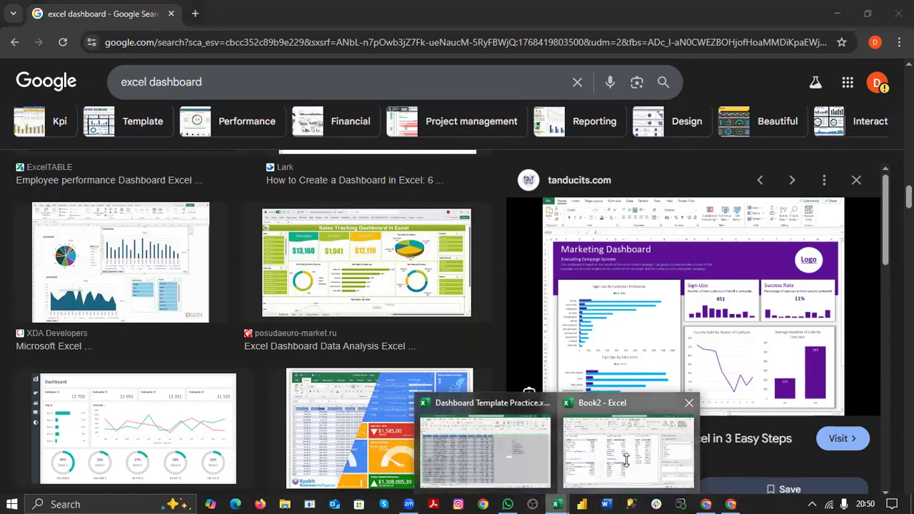
pyautogui.click(622, 453)
# Insert the pie PivotChart and place it beside the Best selling Product table, enlarged to about 7.66 cm high and 15.11 cm wide
pyautogui.moveTo(457, 231)
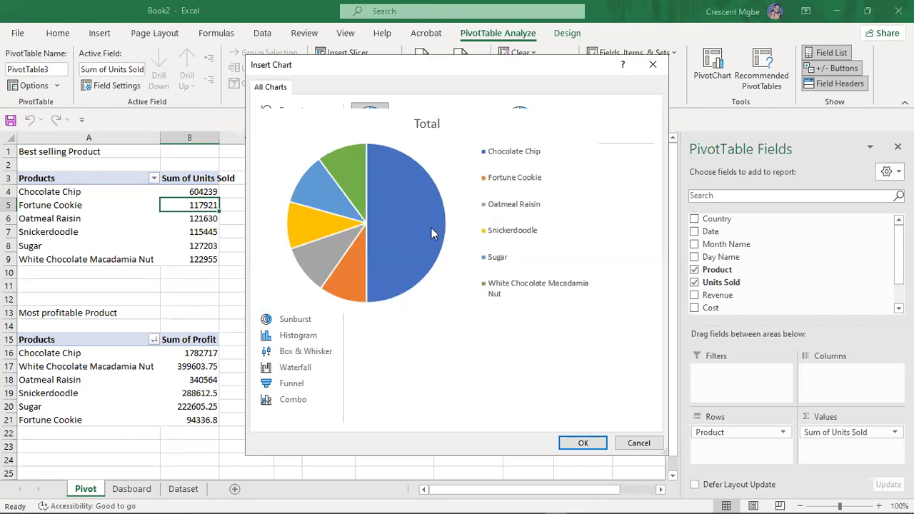
pyautogui.click(585, 444)
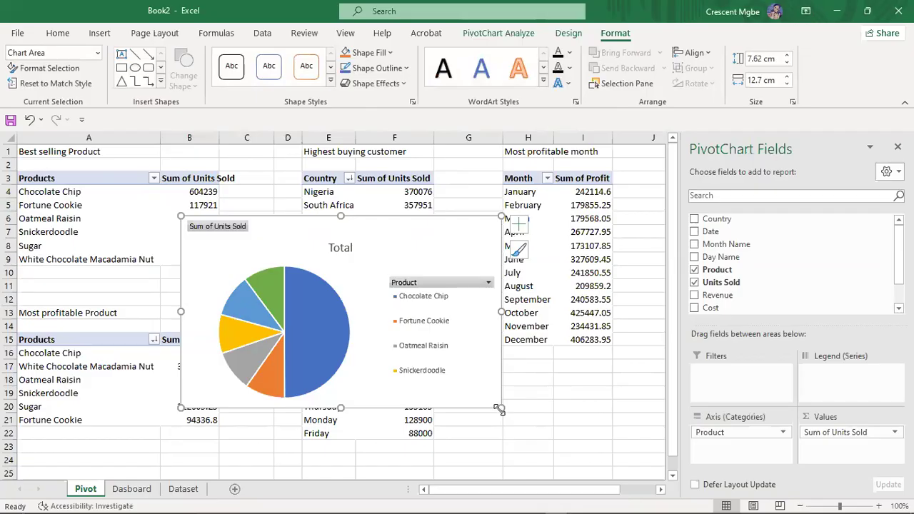
pyautogui.moveTo(502, 408); pyautogui.dragTo(562, 410)
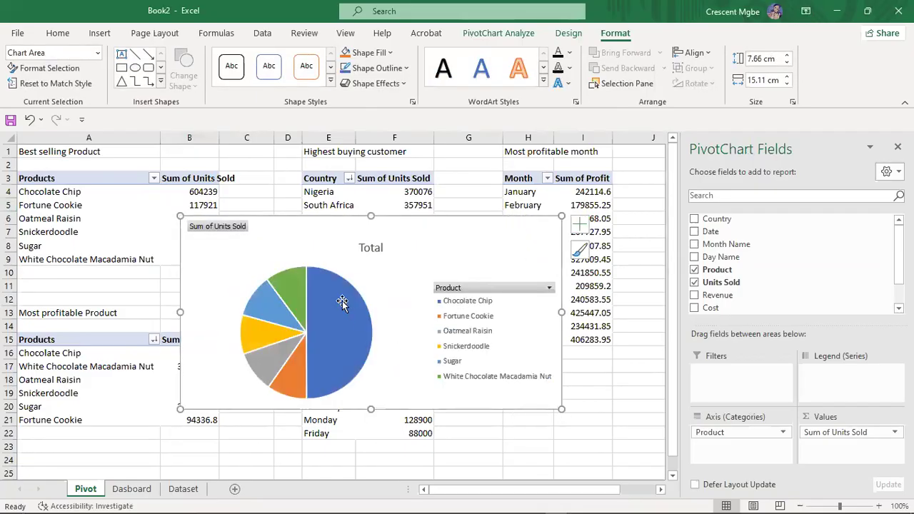
pyautogui.moveTo(330, 244); pyautogui.dragTo(377, 202)
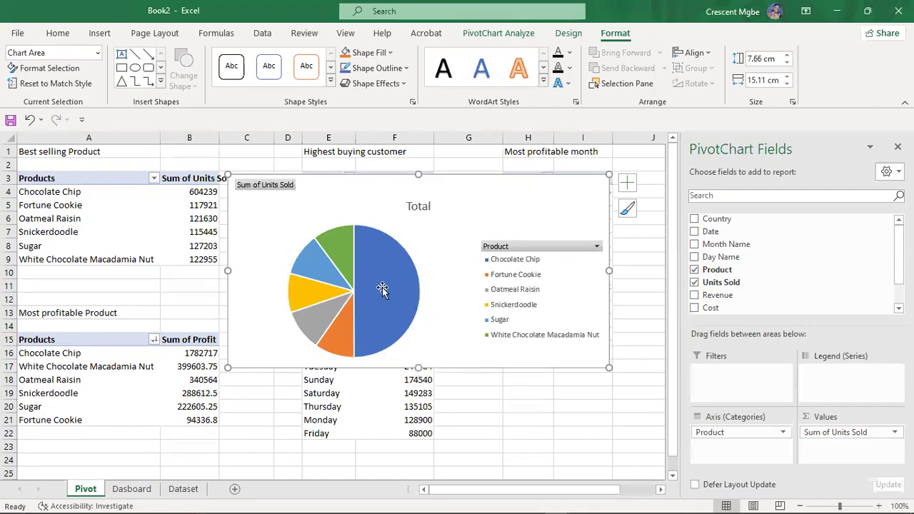
# Filter the Best selling Product table to show only Chocolate Chip, Fortune Cookie and Oatmeal Raisin
pyautogui.moveTo(394, 314)
pyautogui.click(153, 178)
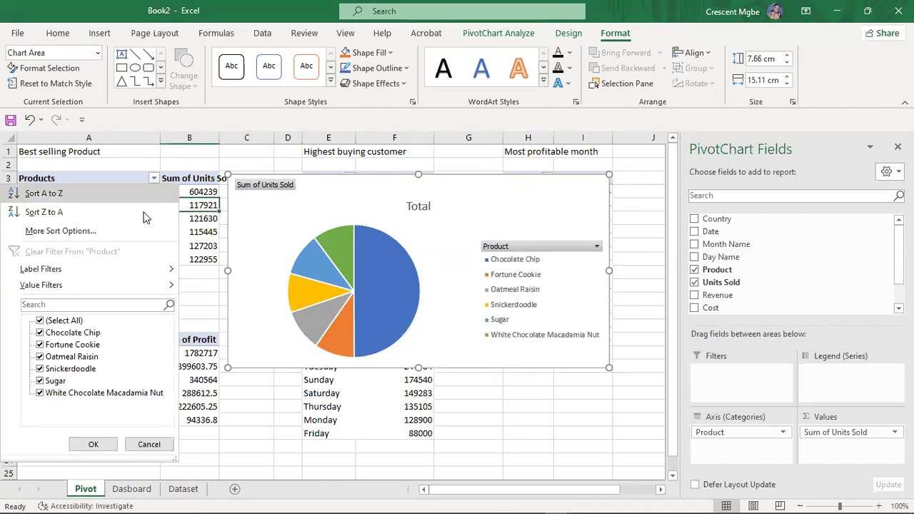
pyautogui.click(40, 321)
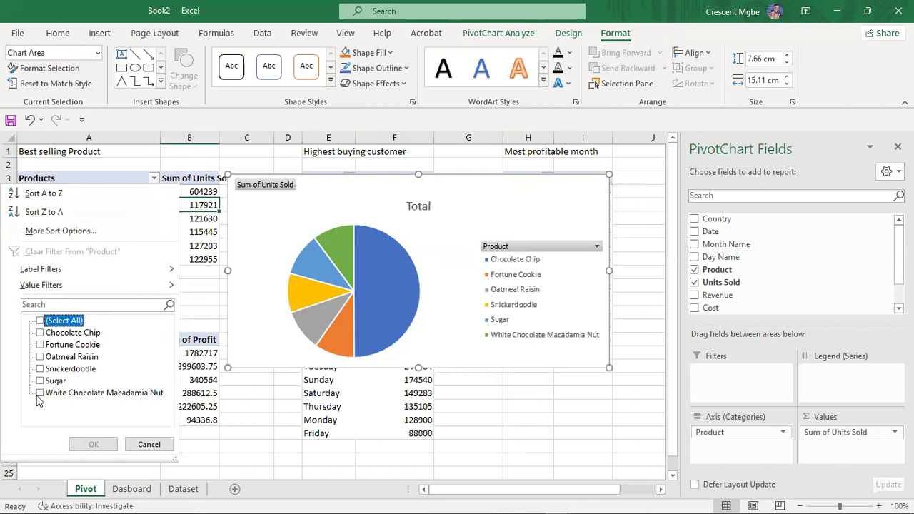
pyautogui.click(40, 333)
pyautogui.click(40, 345)
pyautogui.click(40, 356)
pyautogui.click(91, 443)
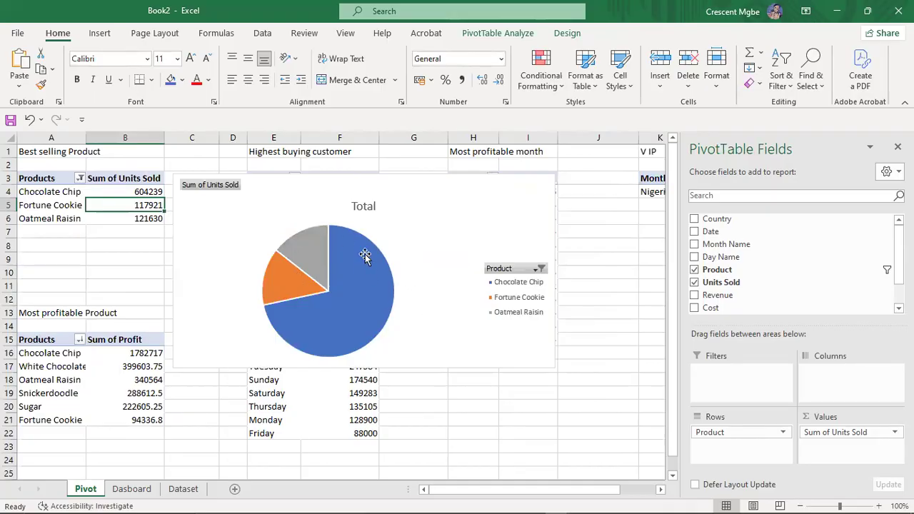
# Include Sugar and exclude Fortune Cookie in the Best selling Product table's product filter
pyautogui.moveTo(371, 250)
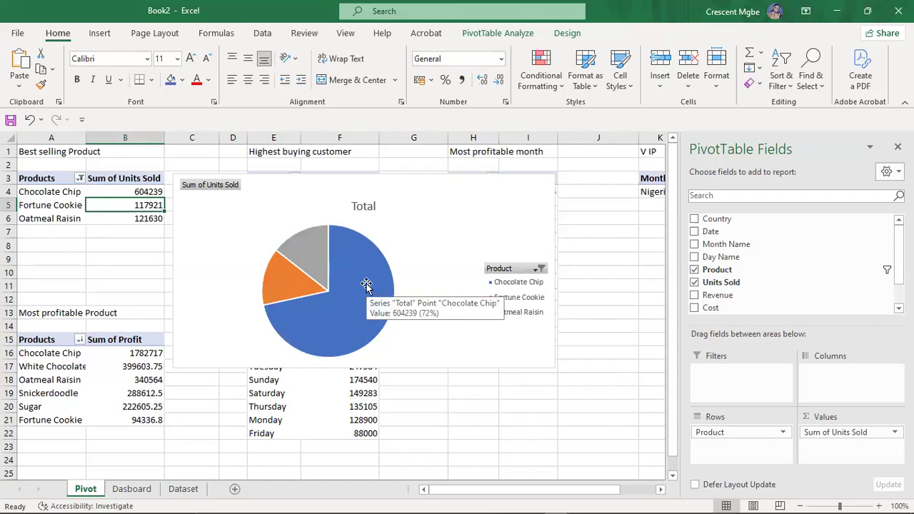
pyautogui.moveTo(308, 251)
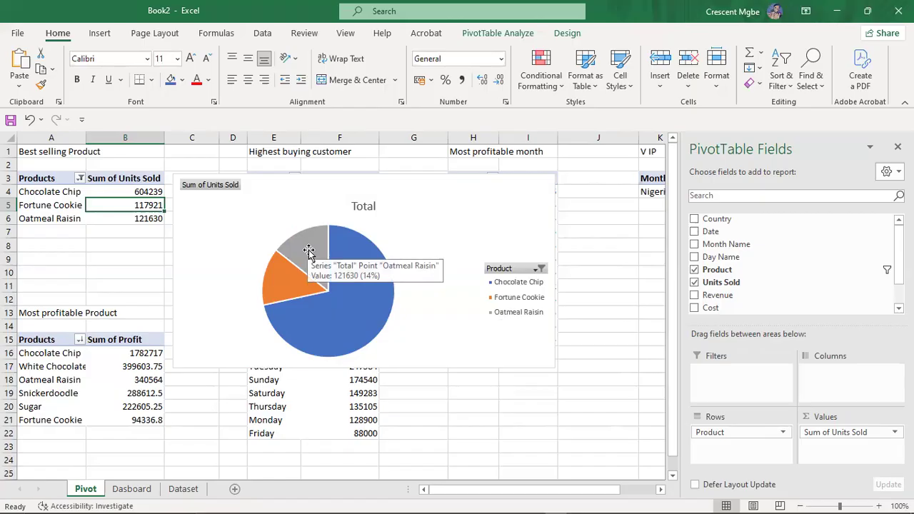
pyautogui.moveTo(276, 281)
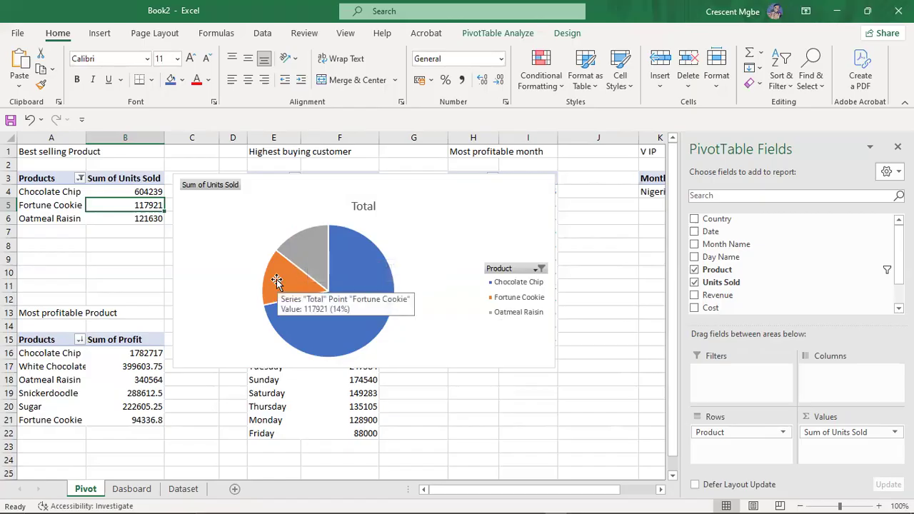
pyautogui.moveTo(332, 287)
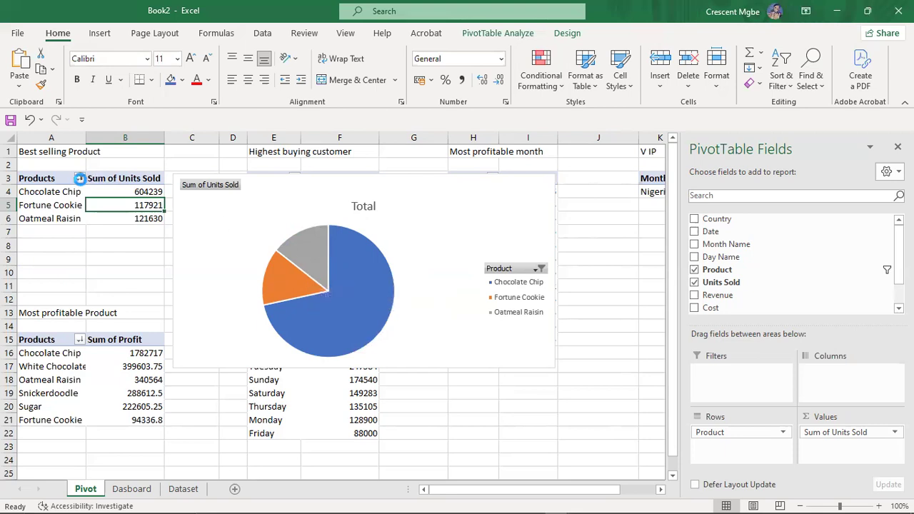
pyautogui.click(79, 179)
pyautogui.click(40, 381)
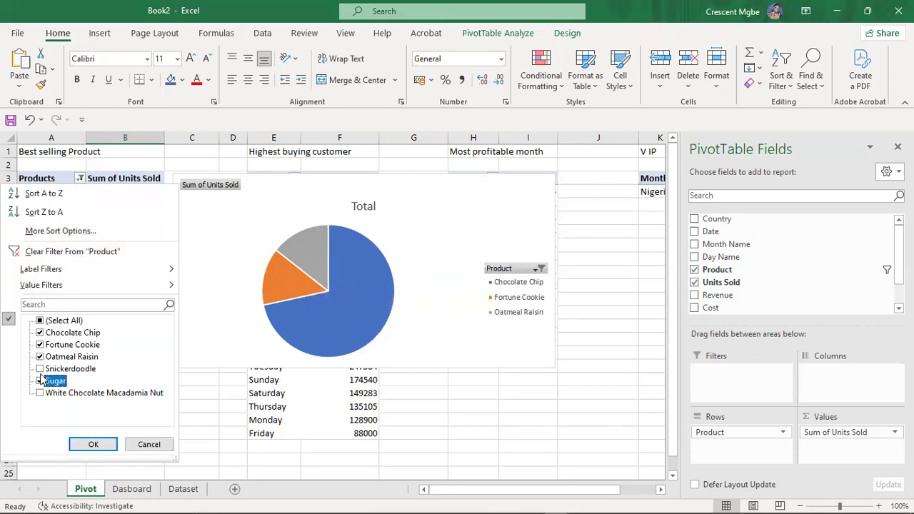
pyautogui.click(40, 345)
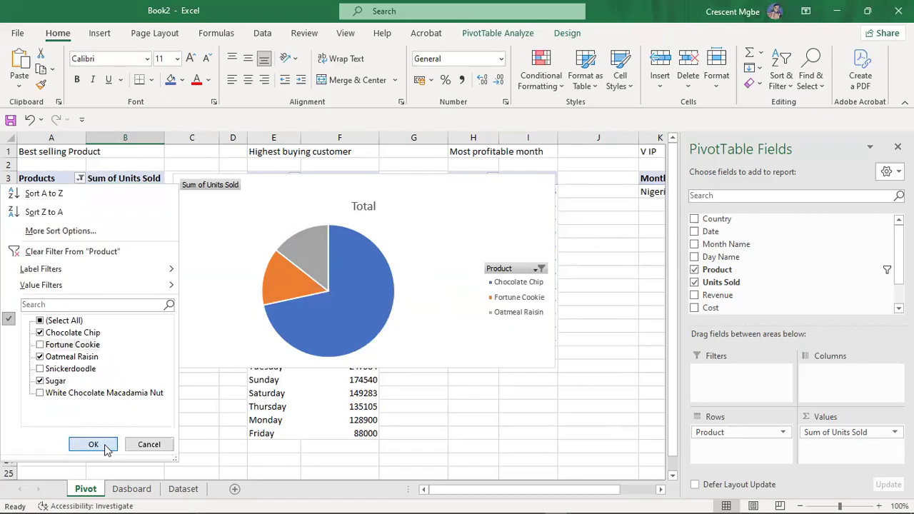
pyautogui.click(93, 444)
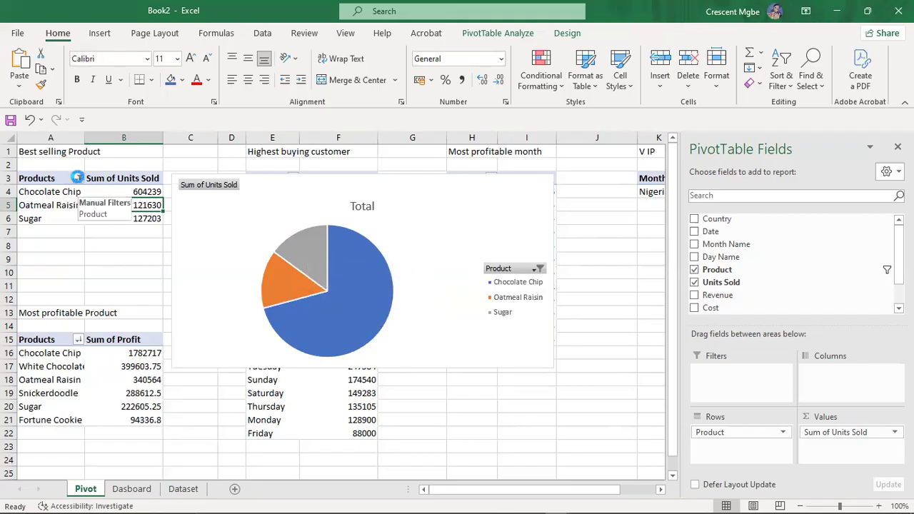
# Swap Sugar for White Chocolate Macadamia Nut in the Best selling Product filter, and restore all products
pyautogui.click(80, 179)
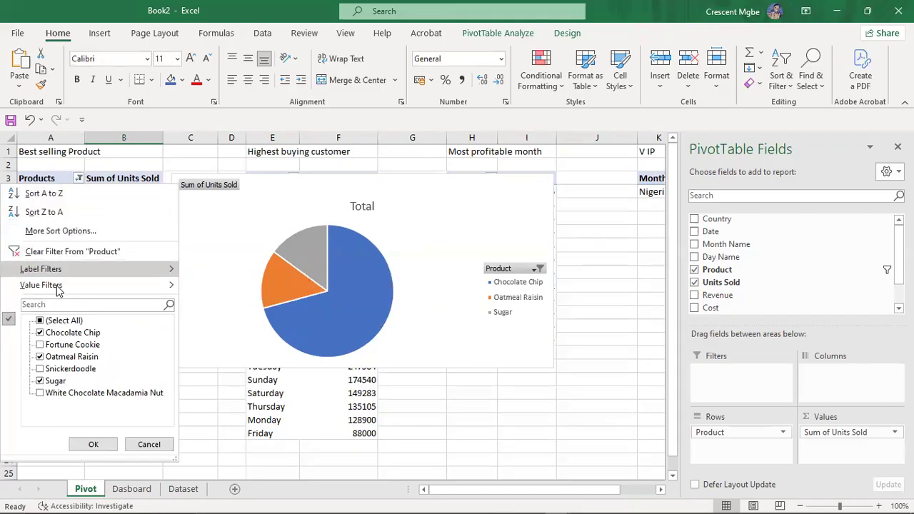
pyautogui.click(40, 382)
pyautogui.click(40, 394)
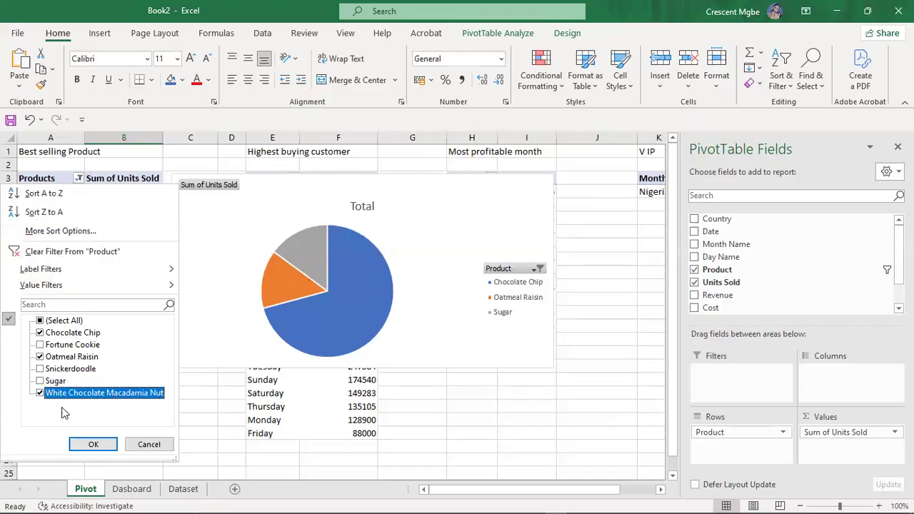
pyautogui.click(93, 444)
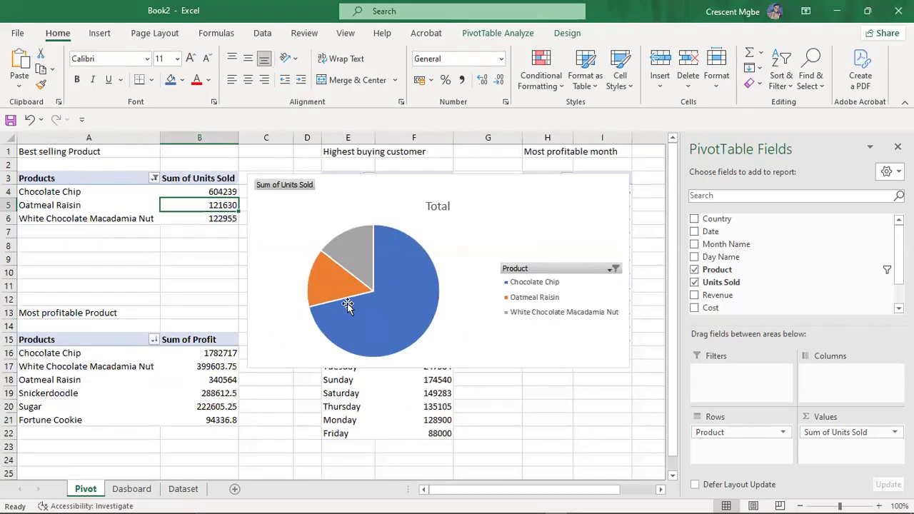
pyautogui.moveTo(349, 258)
pyautogui.click(154, 179)
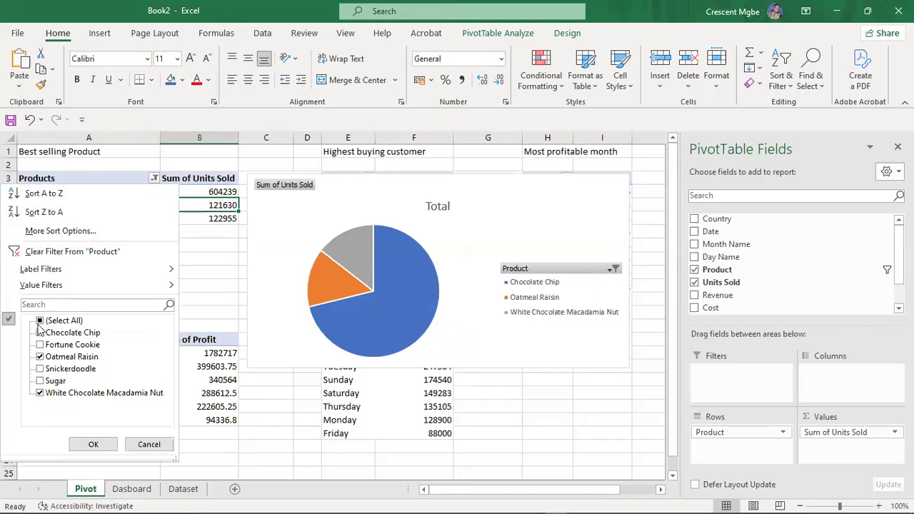
pyautogui.click(93, 444)
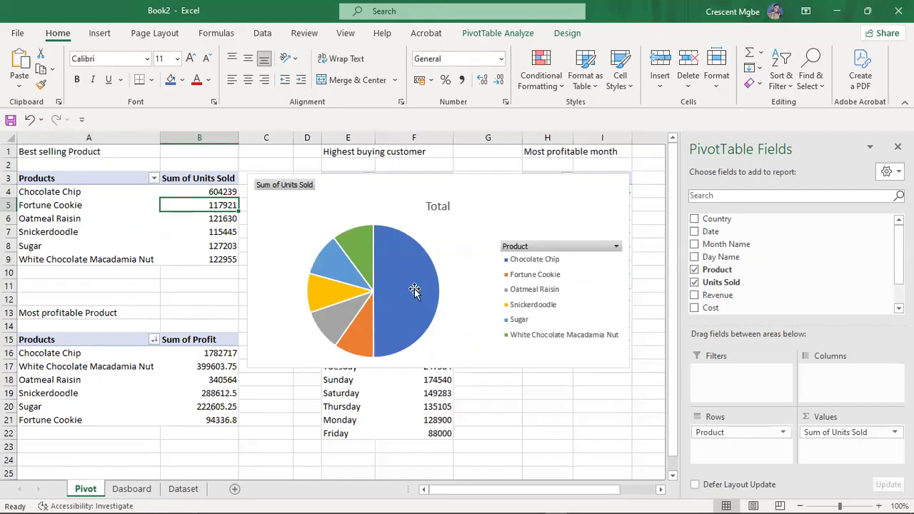
# Delete the pie PivotChart of units sold per product from the Pivot sheet
pyautogui.moveTo(422, 279)
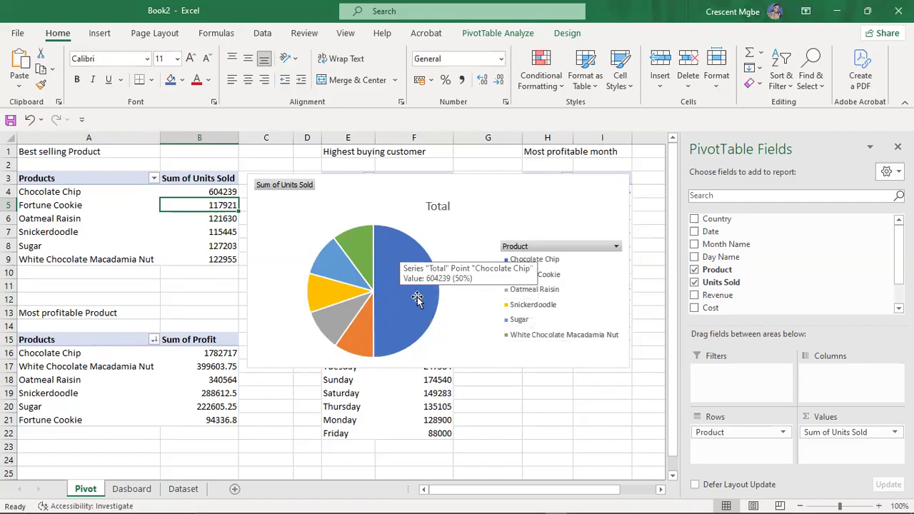
pyautogui.moveTo(415, 294)
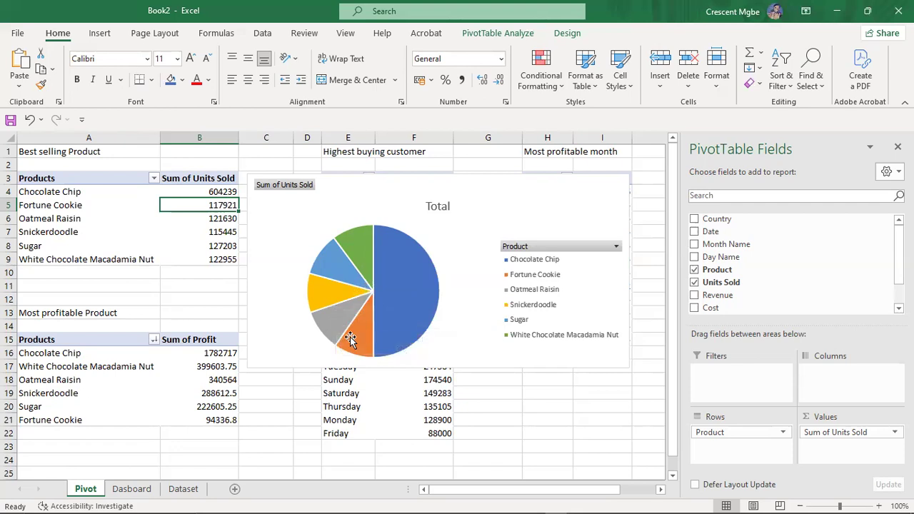
pyautogui.moveTo(351, 341)
pyautogui.click(568, 209)
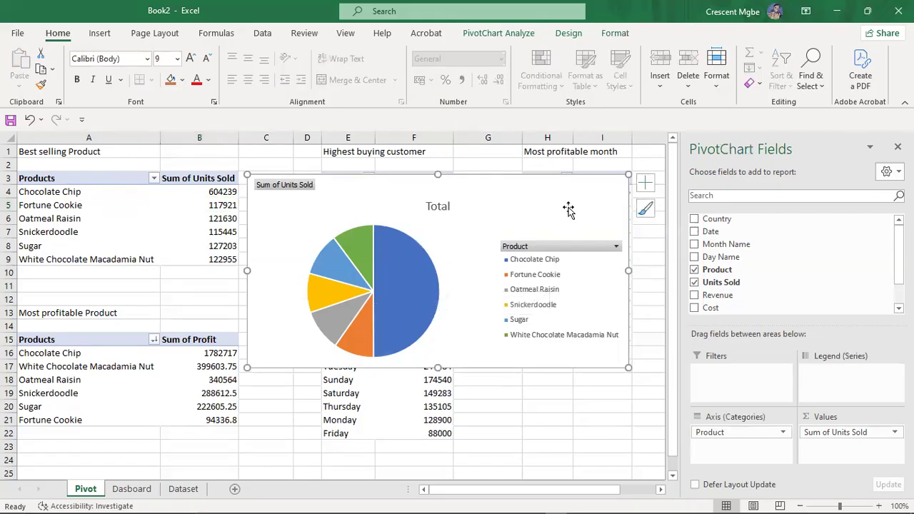
pyautogui.press('Delete')
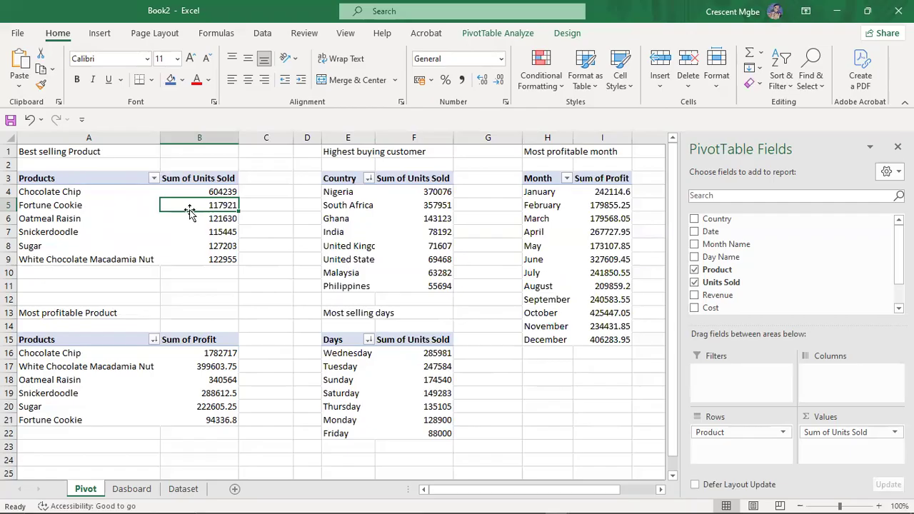
# Insert a Clustered Bar PivotChart from the Best selling Product table and enlarge it to about 7.66 cm high and 13.55 cm wide
pyautogui.click(496, 33)
pyautogui.click(712, 71)
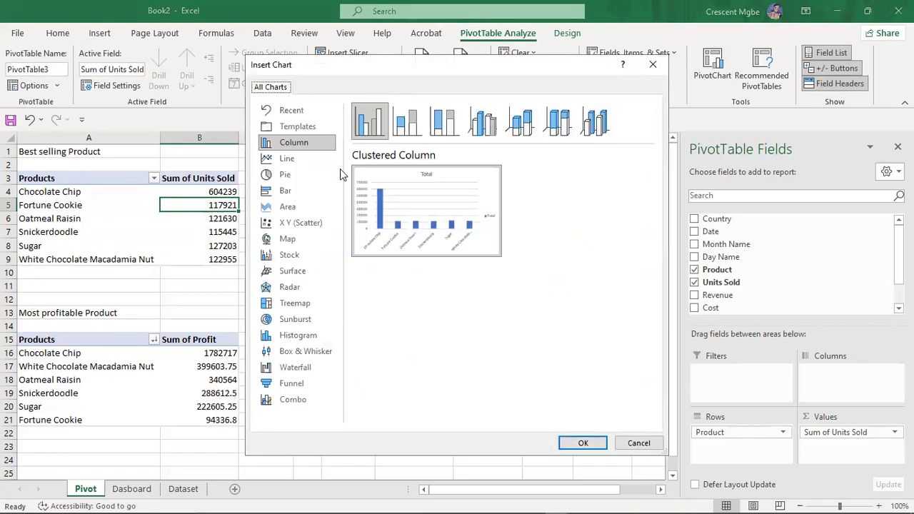
pyautogui.click(285, 193)
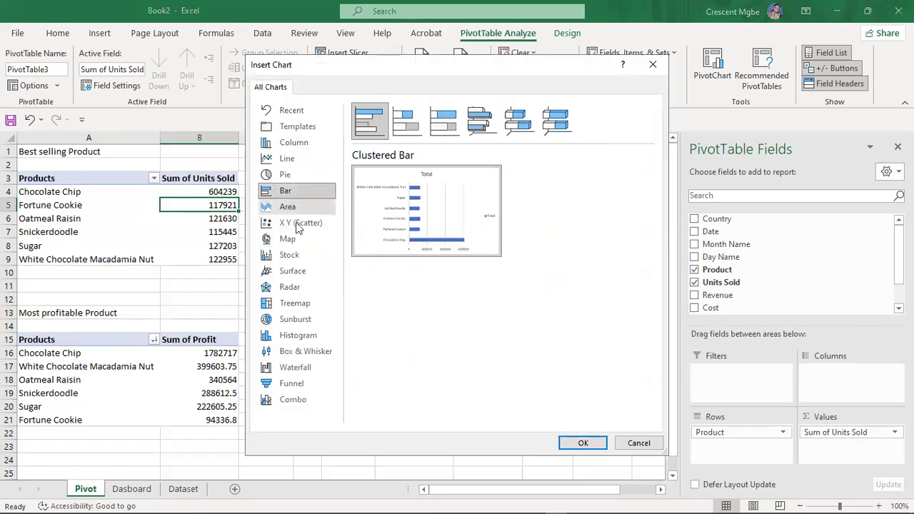
pyautogui.moveTo(424, 237)
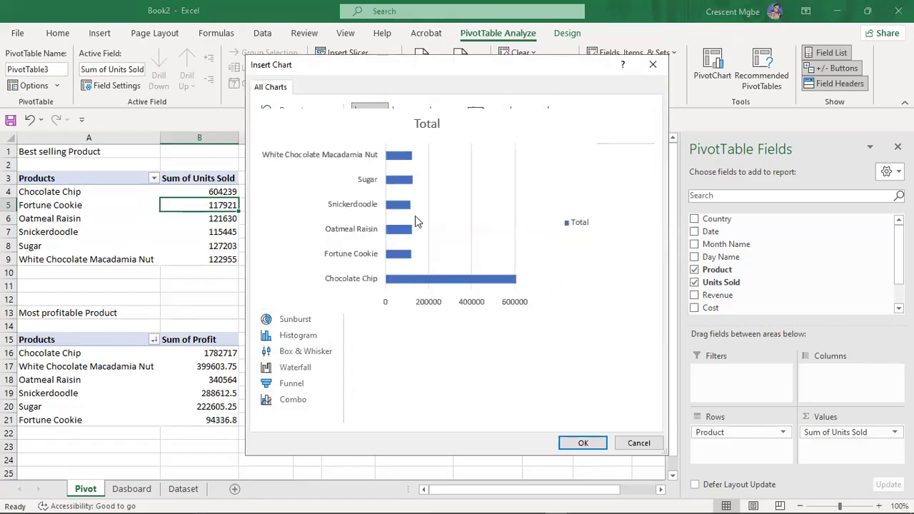
pyautogui.click(582, 443)
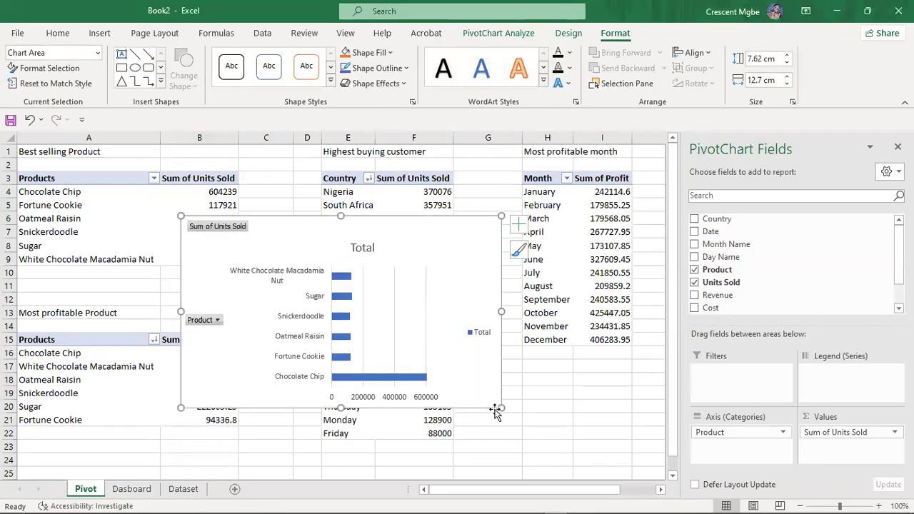
pyautogui.moveTo(501, 407); pyautogui.dragTo(523, 409)
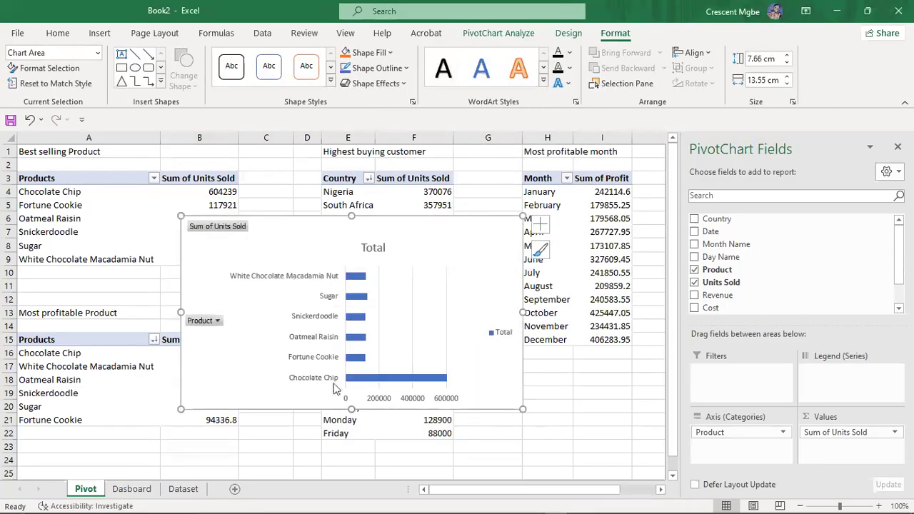
pyautogui.moveTo(427, 387)
# Sort the Best selling Product table by units sold from largest to smallest, and delete its bar PivotChart
pyautogui.rightClick(212, 195)
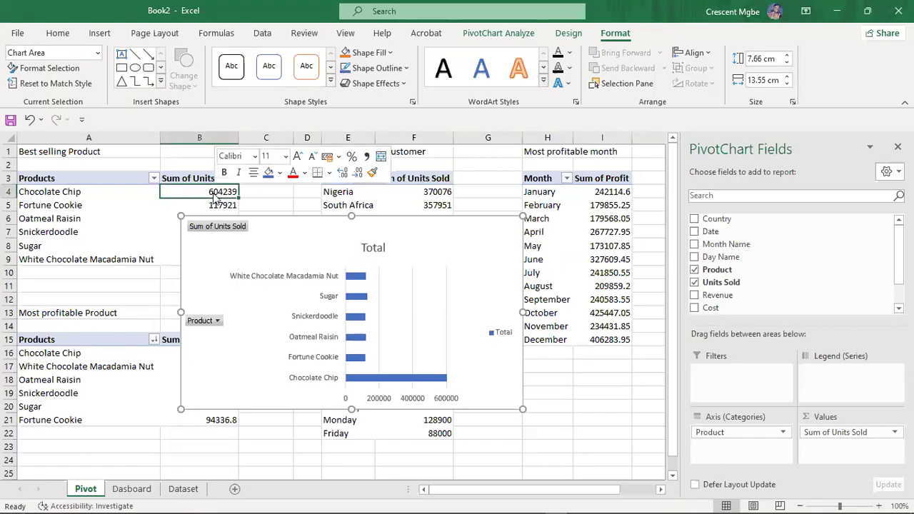
pyautogui.moveTo(279, 286)
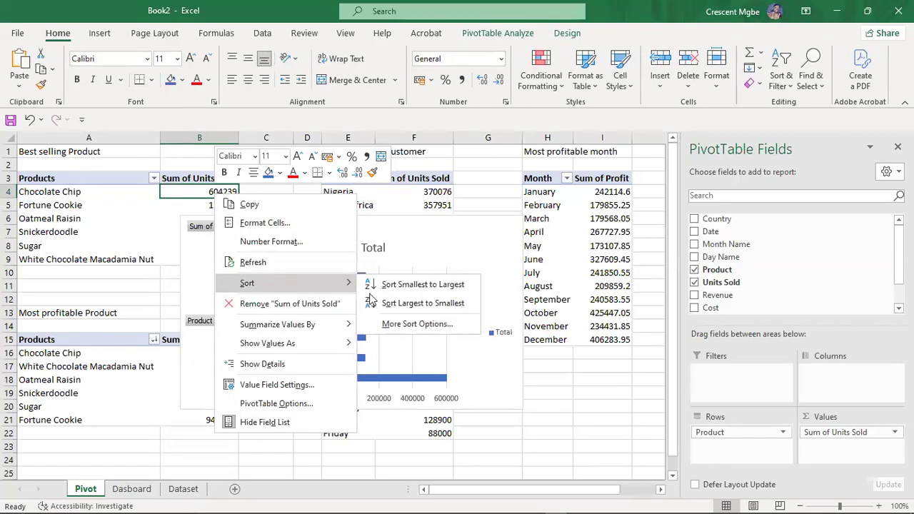
pyautogui.click(399, 300)
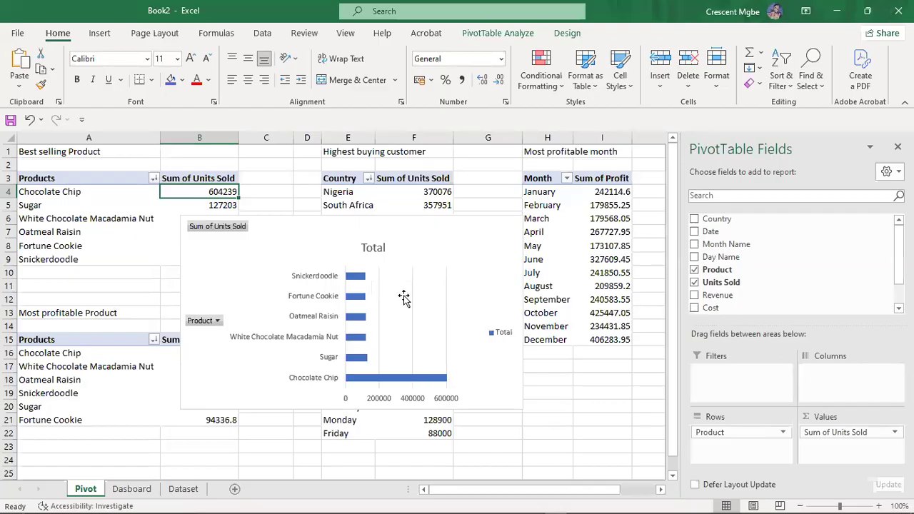
pyautogui.moveTo(471, 227); pyautogui.dragTo(475, 161)
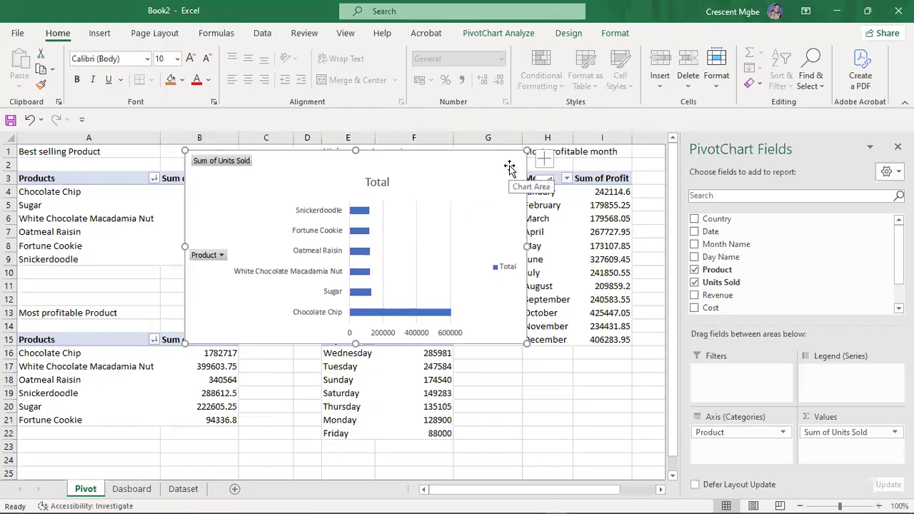
pyautogui.press('Delete')
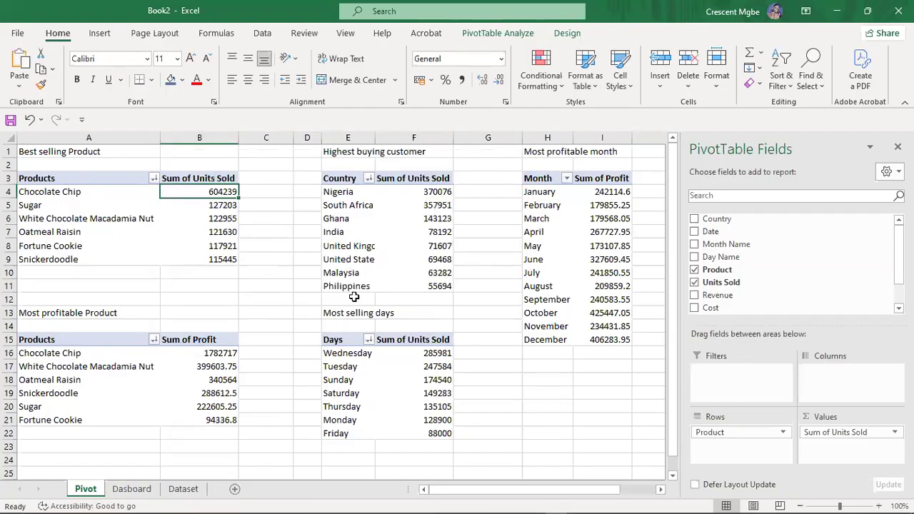
# Insert a Clustered Bar PivotChart from the Most profitable Product table and enlarge it to about 8.35 cm high and 14.66 cm wide
pyautogui.click(209, 383)
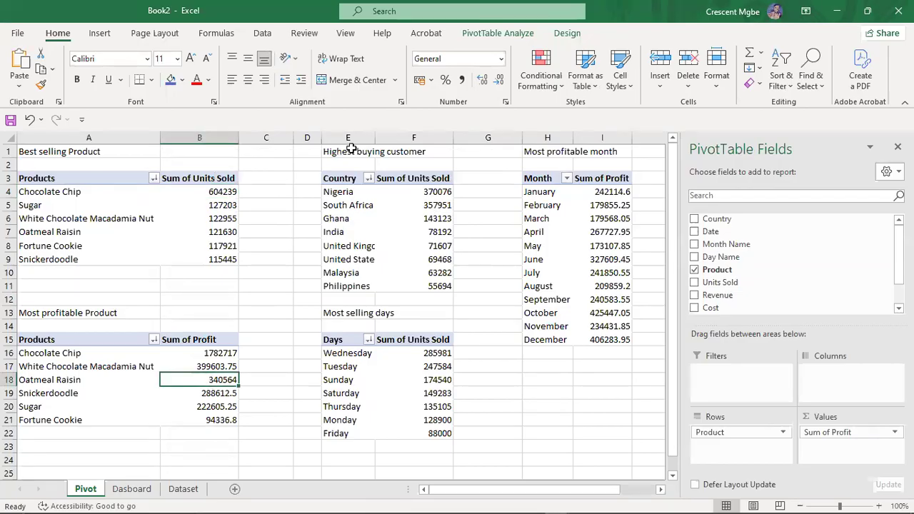
pyautogui.click(515, 33)
pyautogui.click(713, 70)
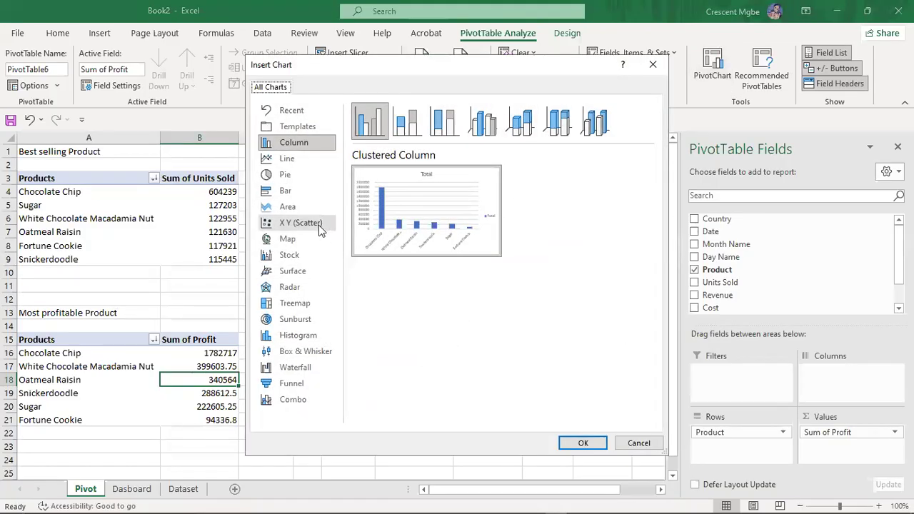
pyautogui.click(284, 190)
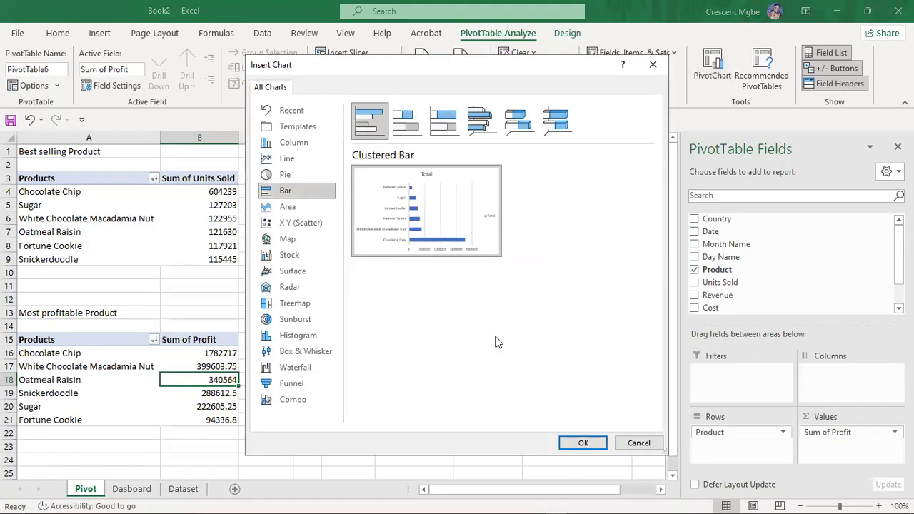
pyautogui.click(583, 443)
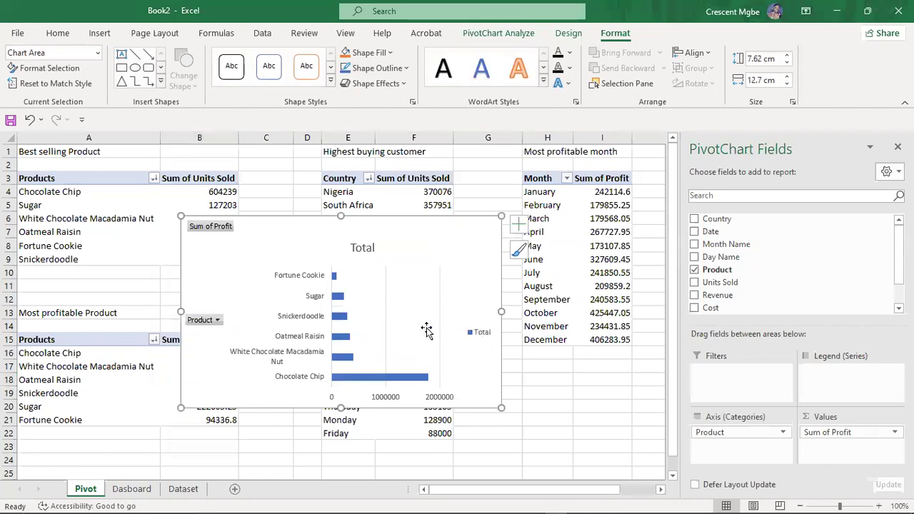
pyautogui.moveTo(502, 409); pyautogui.dragTo(551, 426)
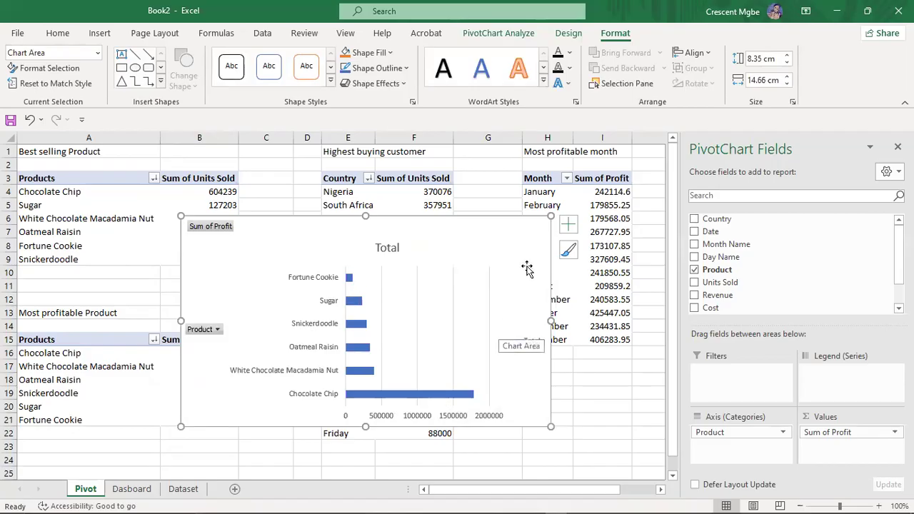
# Cut the Most profitable Product bar PivotChart from the Pivot sheet, and switch to the Dasboard sheet
pyautogui.hotkey('ctrl', 'x')
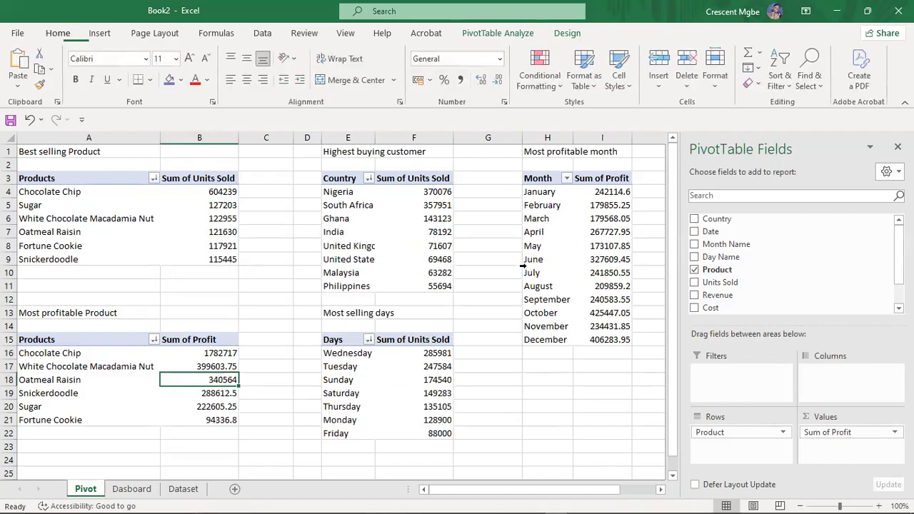
pyautogui.click(129, 489)
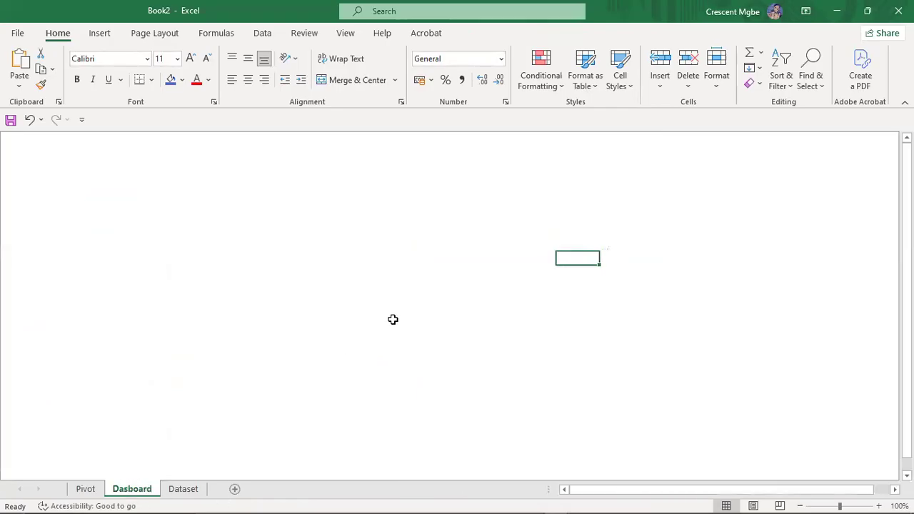
pyautogui.click(84, 489)
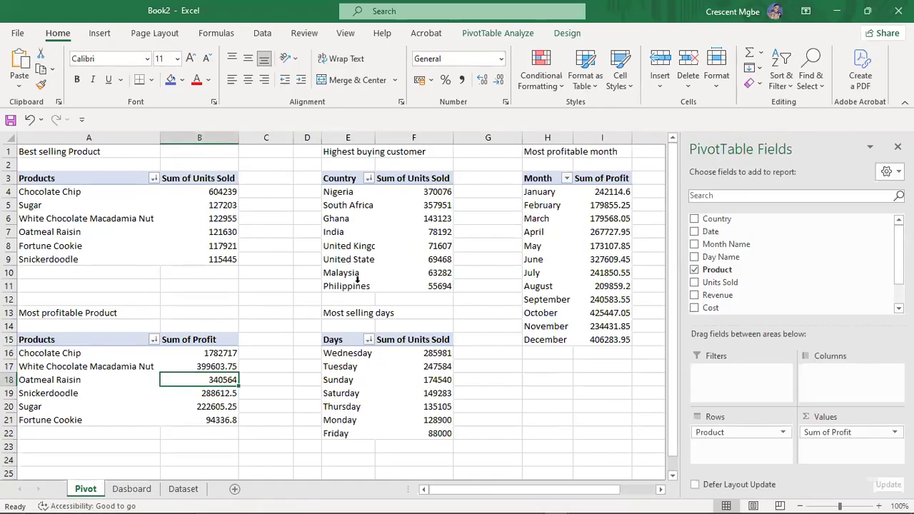
pyautogui.click(190, 220)
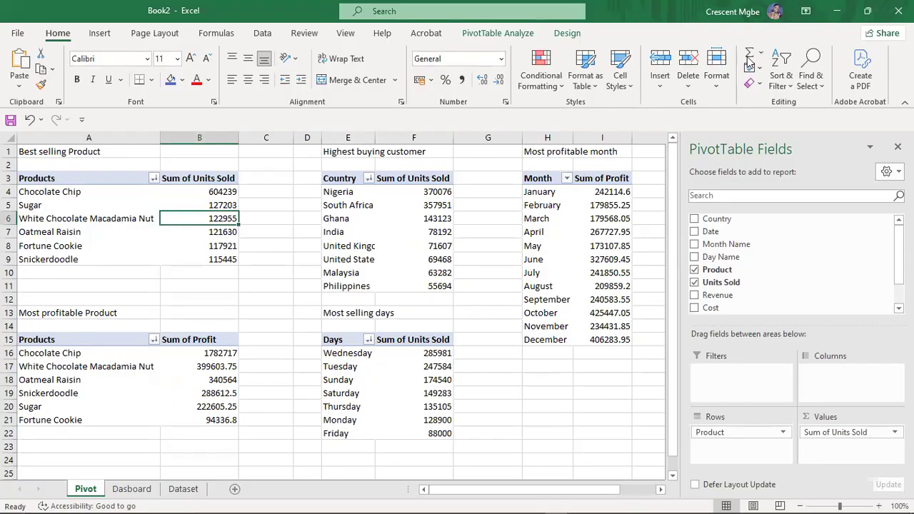
pyautogui.click(131, 489)
pyautogui.click(85, 489)
pyautogui.click(130, 490)
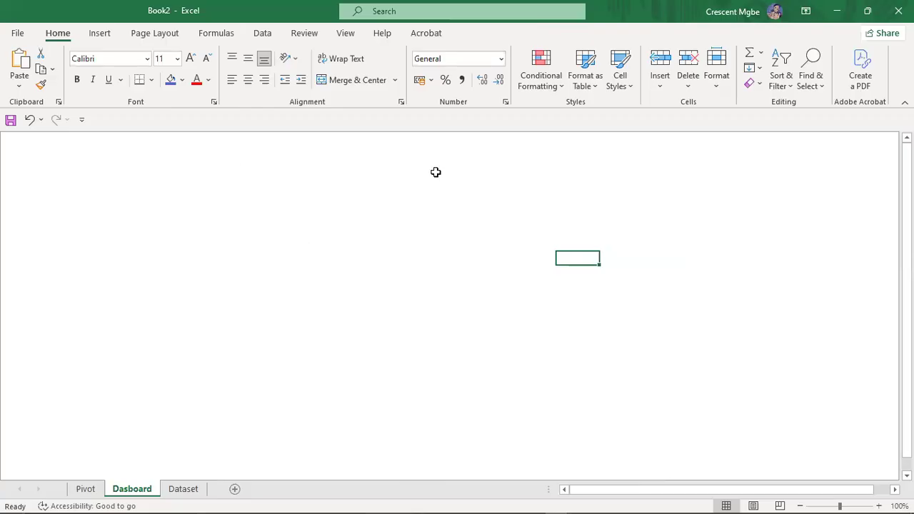
pyautogui.click(162, 261)
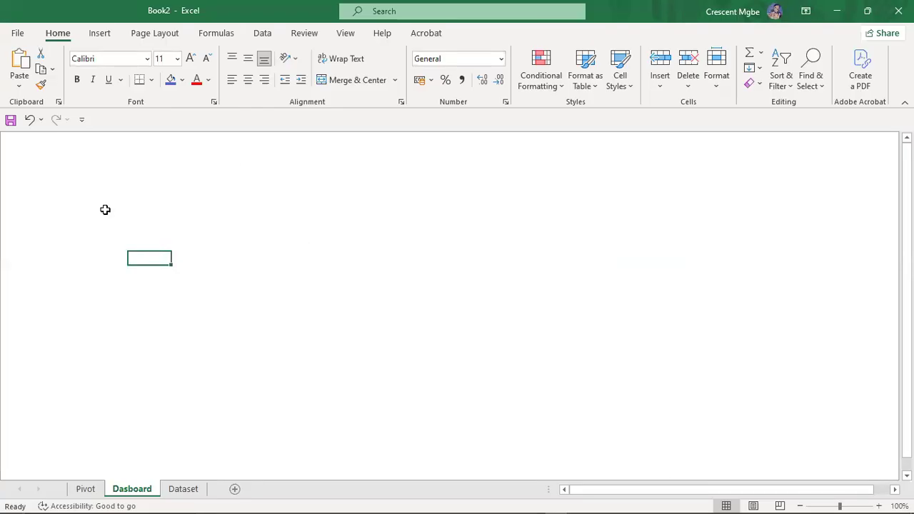
pyautogui.click(121, 233)
pyautogui.click(155, 32)
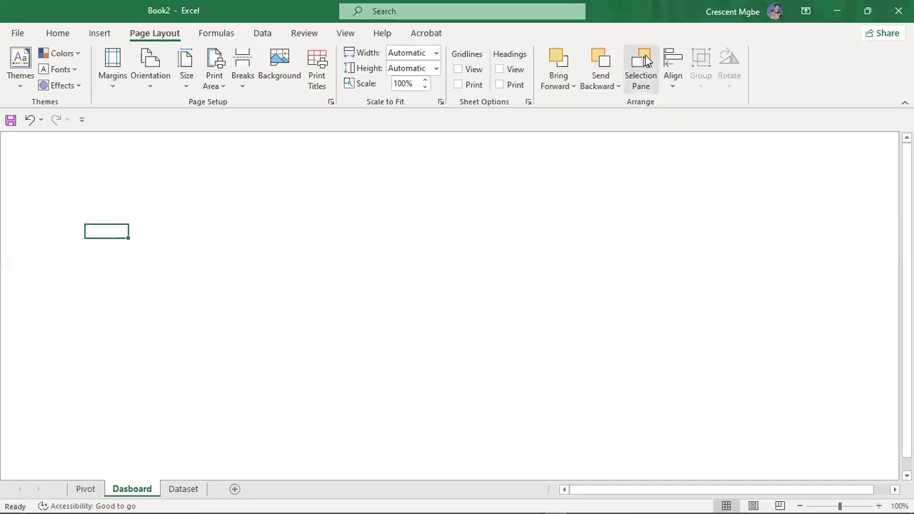
# Draw a background rectangle covering the visible Dasboard sheet, about 14.58 cm high and 35.72 cm wide
pyautogui.click(110, 34)
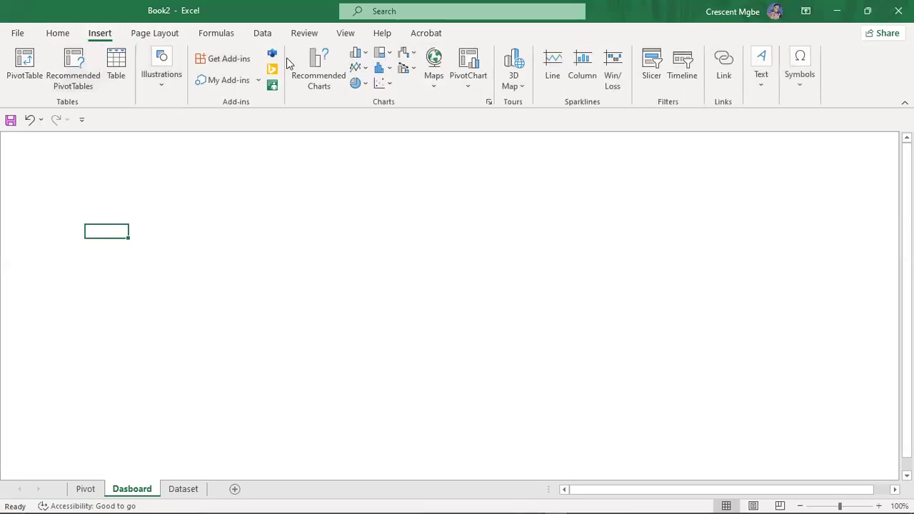
pyautogui.click(160, 85)
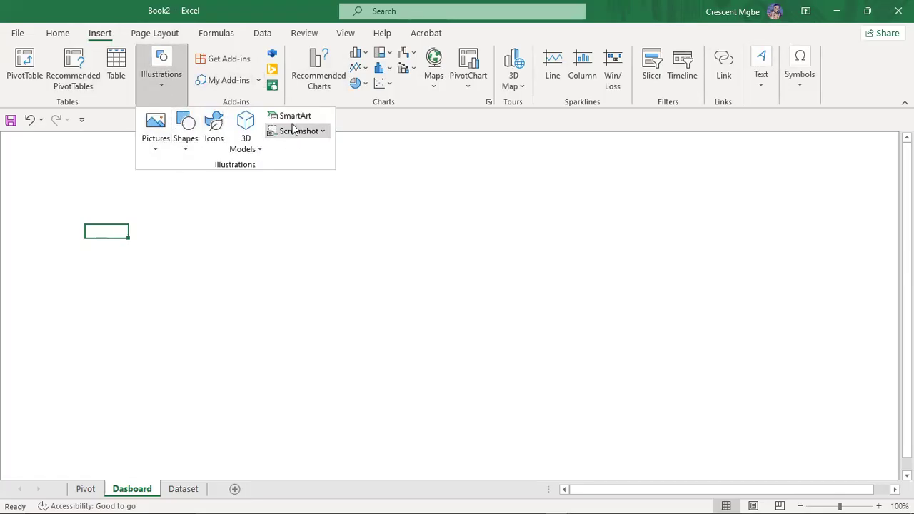
pyautogui.click(156, 143)
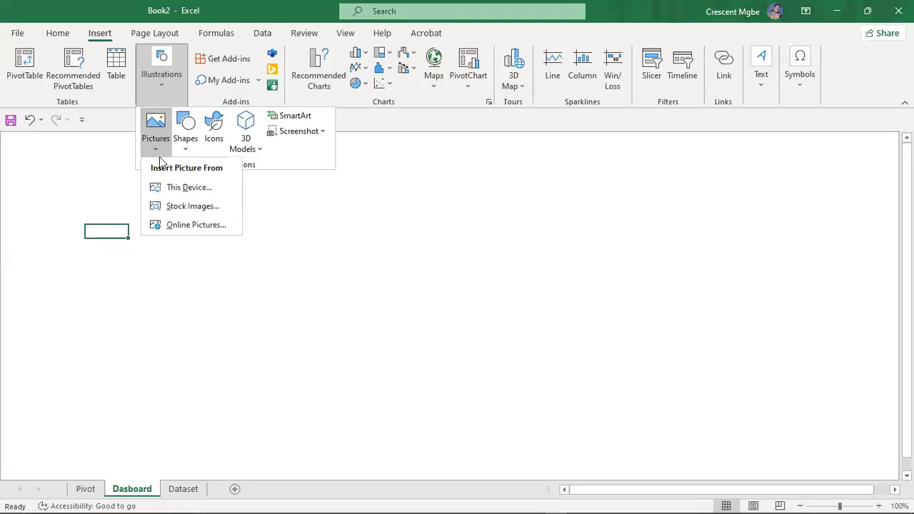
pyautogui.click(191, 138)
pyautogui.click(195, 151)
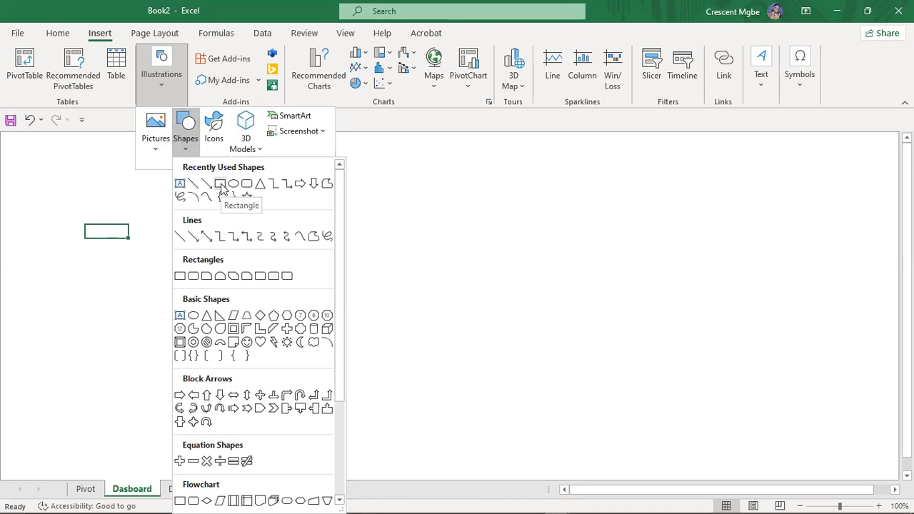
pyautogui.click(220, 184)
pyautogui.moveTo(10, 131); pyautogui.dragTo(905, 491)
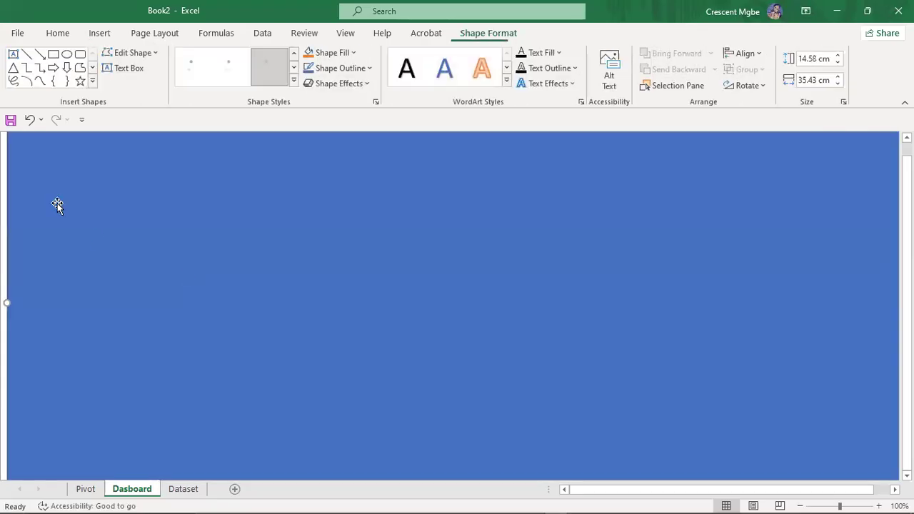
pyautogui.moveTo(7, 303); pyautogui.dragTo(1, 301)
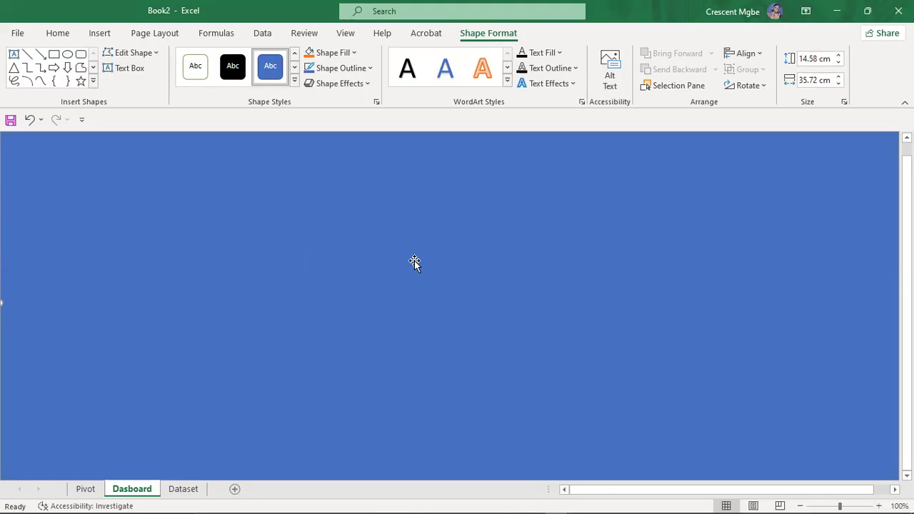
# Check the Marketing Dashboard example image in Chrome, and fill the background rectangle in Excel with light gray
pyautogui.click(730, 509)
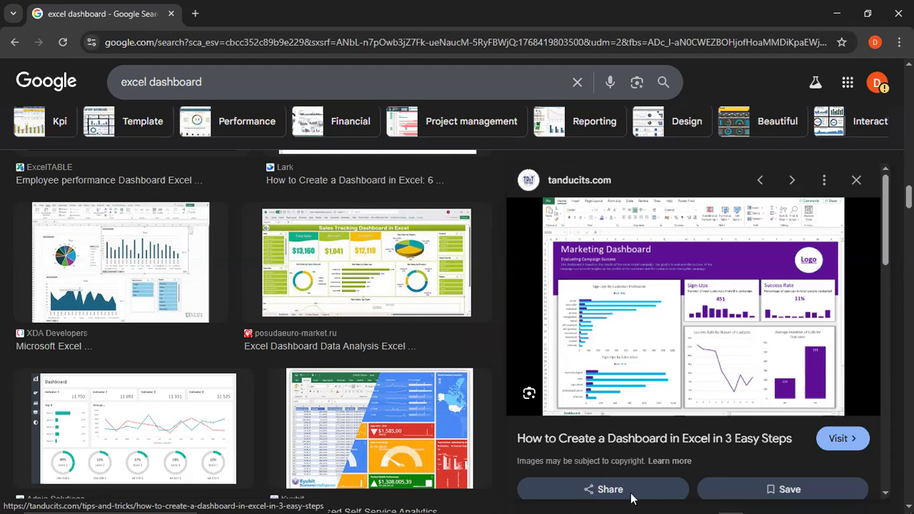
pyautogui.moveTo(630, 510)
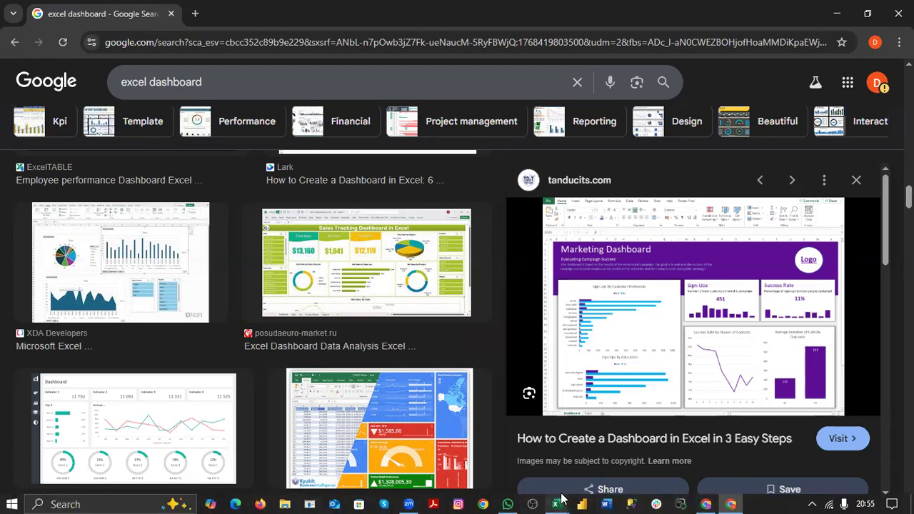
pyautogui.moveTo(558, 502)
pyautogui.click(607, 448)
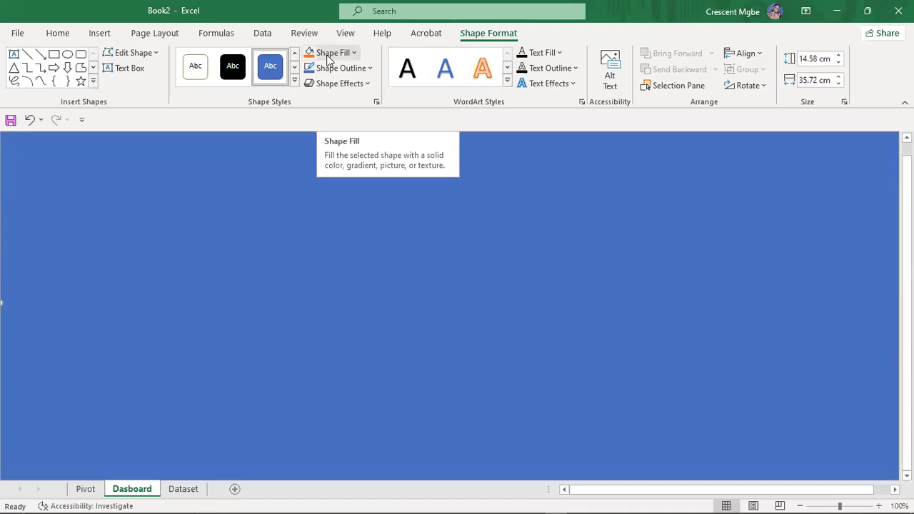
pyautogui.click(349, 53)
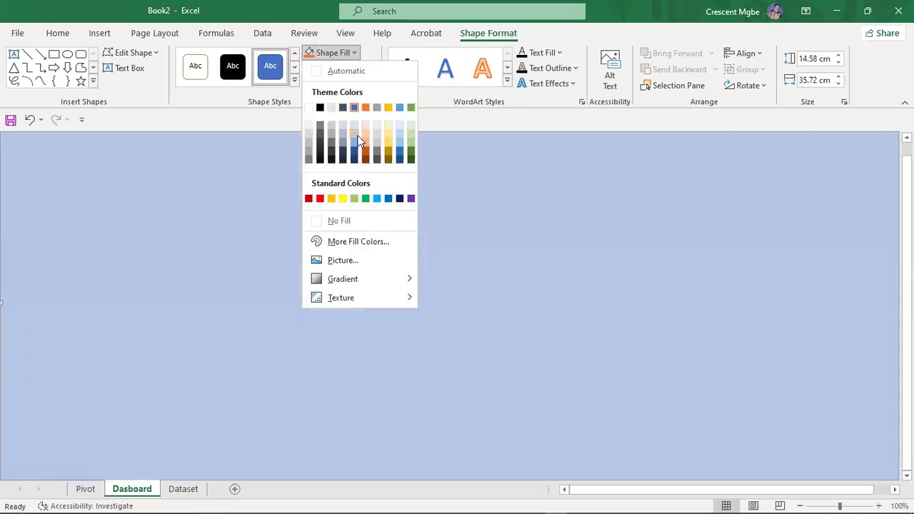
pyautogui.click(355, 134)
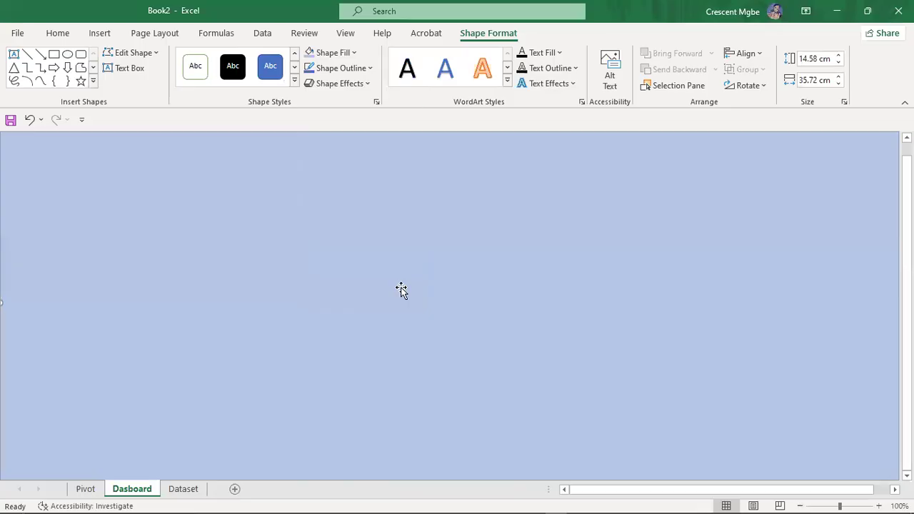
pyautogui.click(349, 53)
pyautogui.click(330, 110)
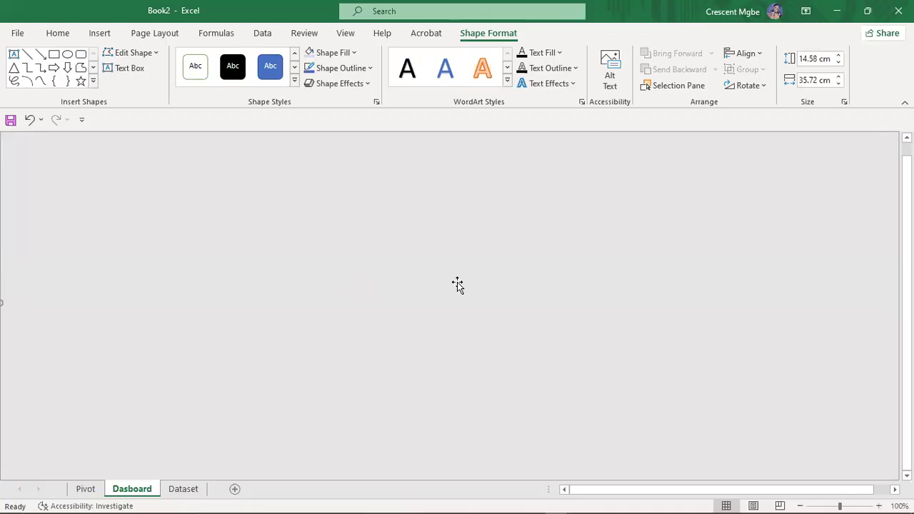
# Review the Marketing Dashboard example's header in Chrome, and draw a banner rectangle about 2.81 cm high across the upper part of the Excel background
pyautogui.click(728, 503)
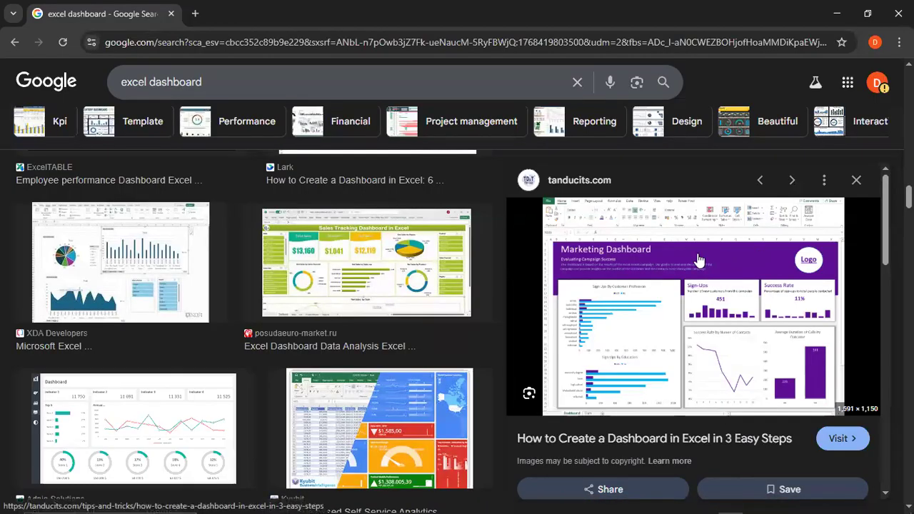
pyautogui.moveTo(633, 509)
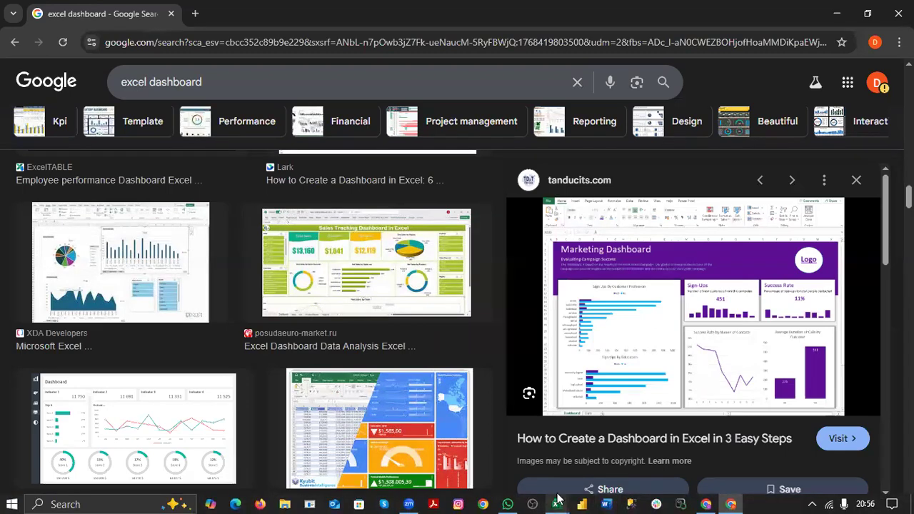
pyautogui.moveTo(558, 504)
pyautogui.click(618, 456)
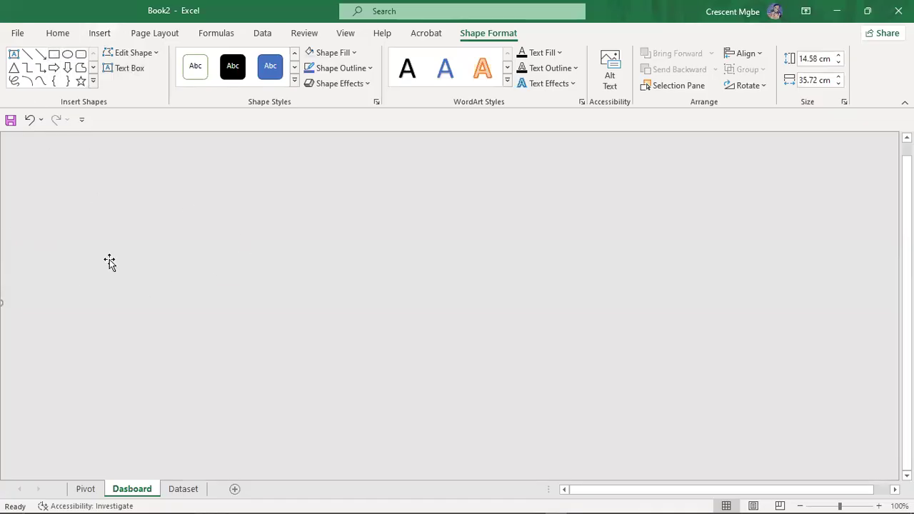
pyautogui.click(99, 36)
pyautogui.click(159, 80)
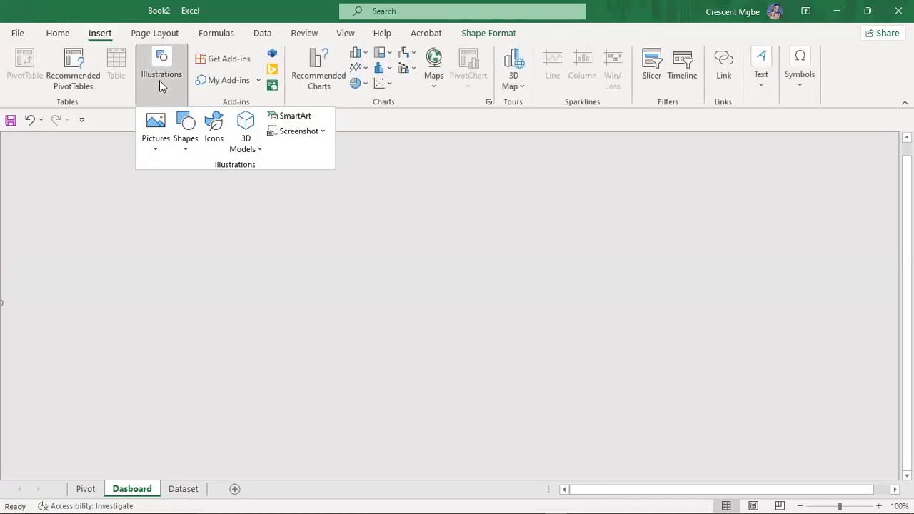
pyautogui.click(187, 145)
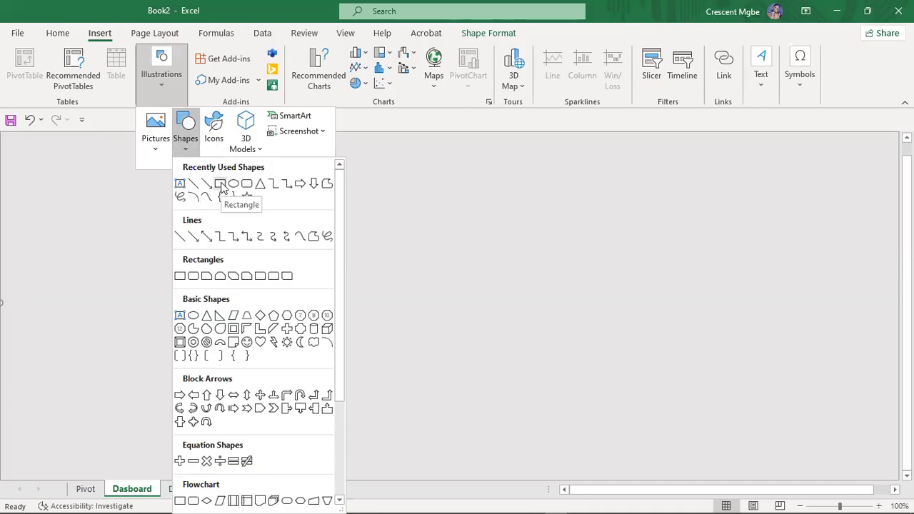
pyautogui.click(220, 184)
pyautogui.moveTo(10, 137); pyautogui.dragTo(898, 210)
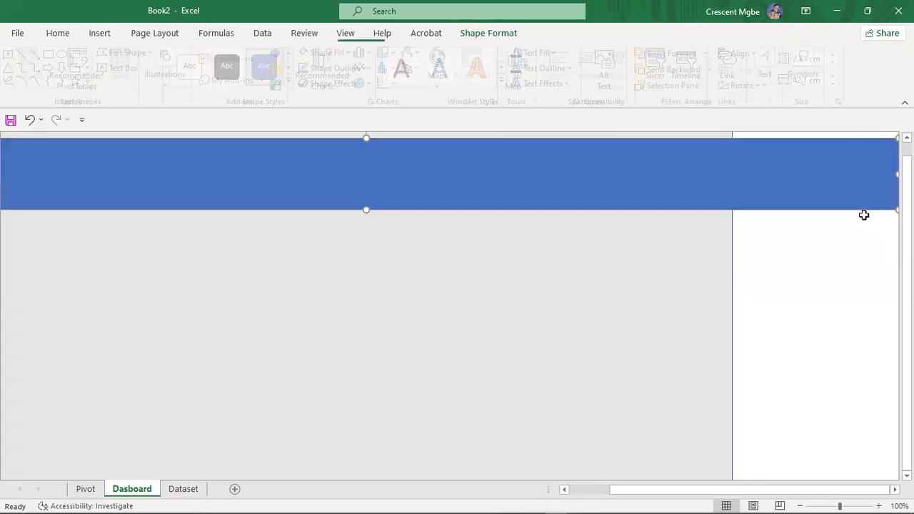
# Resize the banner rectangle to about 35.75 cm wide to span the background, and move it up to the background's upper edge
pyautogui.moveTo(898, 173); pyautogui.dragTo(690, 170)
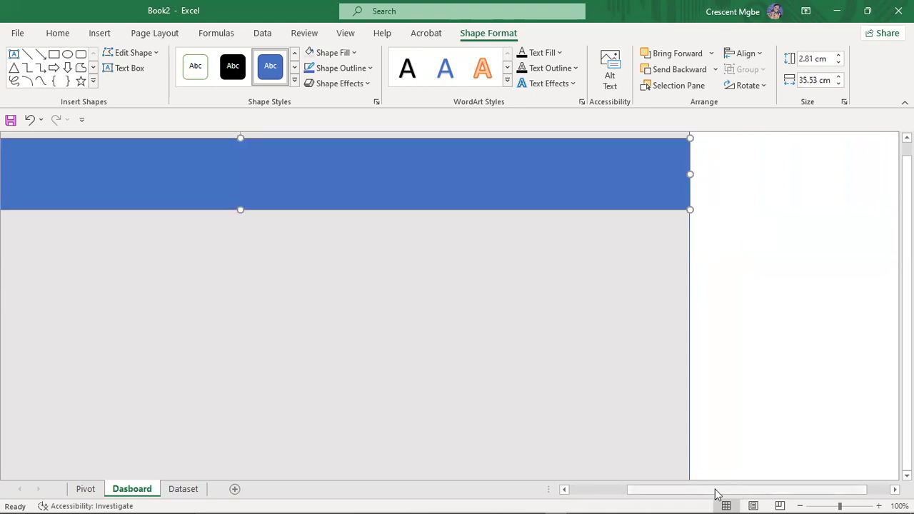
pyautogui.moveTo(716, 492); pyautogui.dragTo(633, 428)
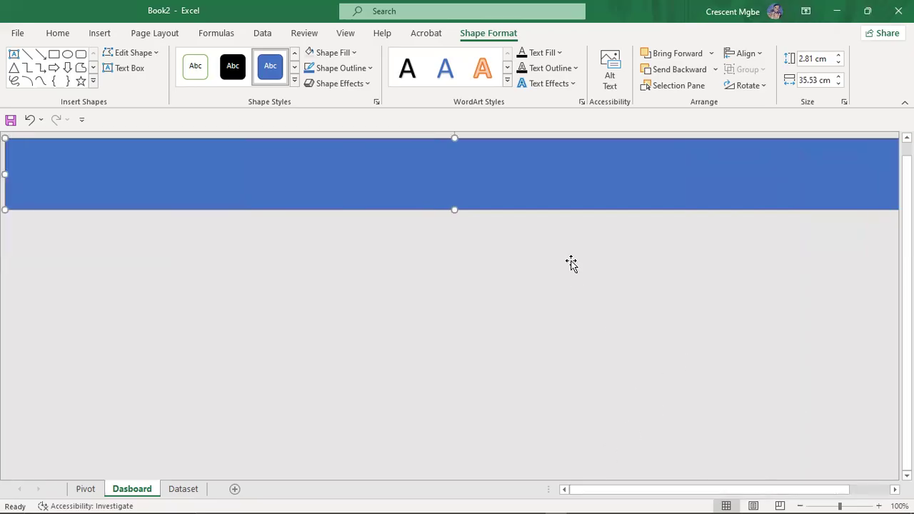
pyautogui.moveTo(5, 173); pyautogui.dragTo(0, 174)
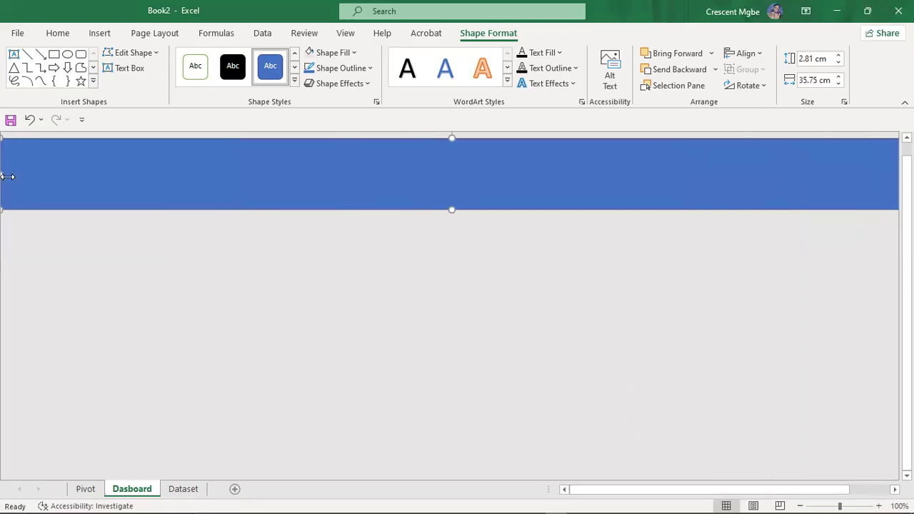
pyautogui.click(446, 314)
pyautogui.click(403, 202)
pyautogui.moveTo(420, 178); pyautogui.dragTo(418, 169)
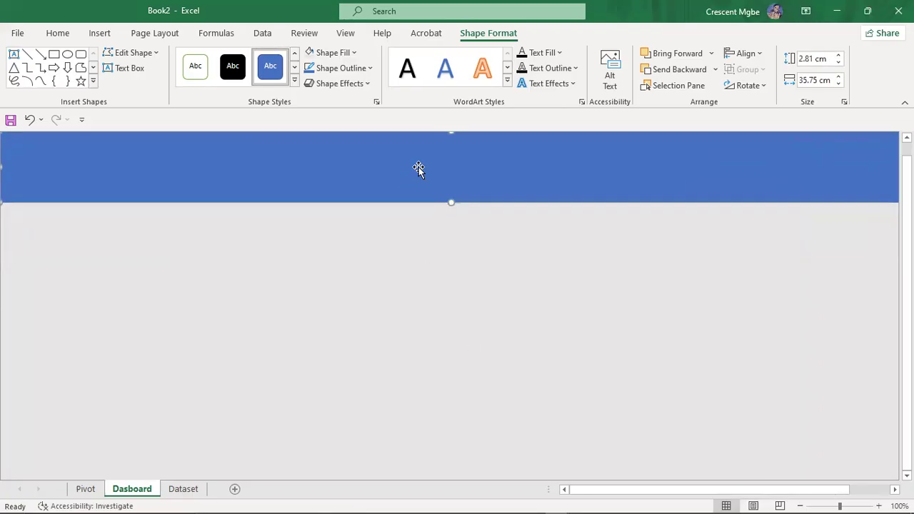
# Copy the banner rectangle and paste a duplicate onto the Dasboard sheet
pyautogui.rightClick(419, 167)
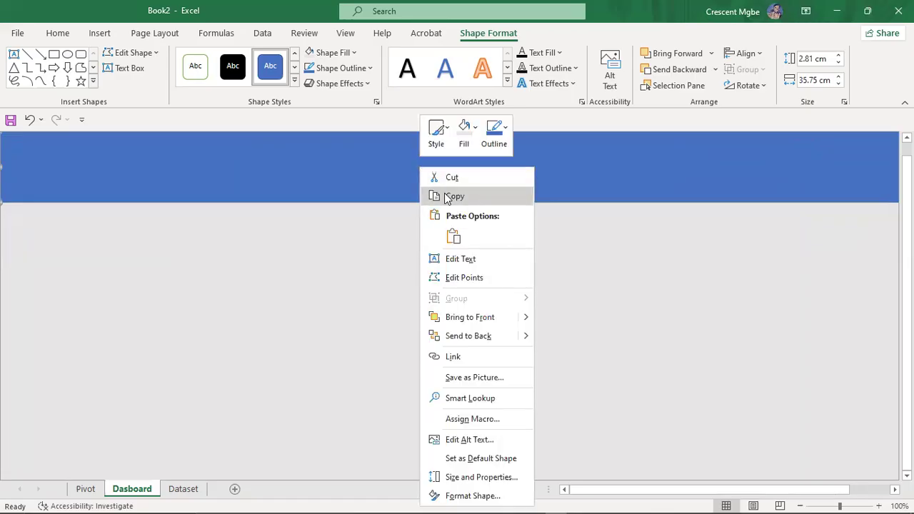
pyautogui.click(455, 197)
pyautogui.rightClick(372, 173)
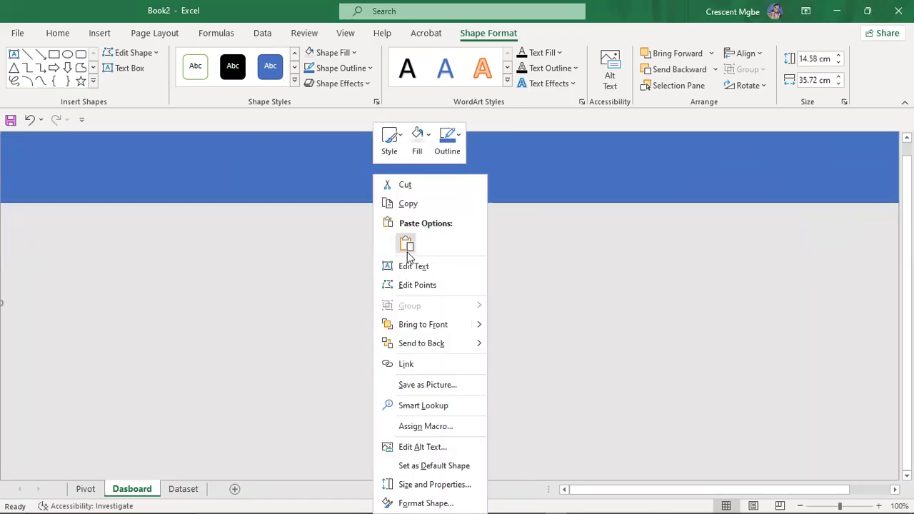
pyautogui.click(405, 241)
# Rotate the duplicate rectangle to vertical, place it along the background's left edge as a sidebar, and resize it to about 14.13 cm long
pyautogui.moveTo(426, 173); pyautogui.dragTo(424, 251)
pyautogui.moveTo(452, 187); pyautogui.dragTo(435, 402)
pyautogui.moveTo(435, 290); pyautogui.dragTo(180, 274)
pyautogui.moveTo(253, 298)
pyautogui.mouseDown()
pyautogui.moveTo(269, 290)
pyautogui.moveTo(259, 296)
pyautogui.mouseUp()
pyautogui.moveTo(199, 316); pyautogui.dragTo(36, 214)
pyautogui.moveTo(34, 266); pyautogui.dragTo(49, 461)
pyautogui.scroll(1, 427, 337)
# Remove the outline from the vertical sidebar rectangle so it blends into the header banner
pyautogui.click(270, 280)
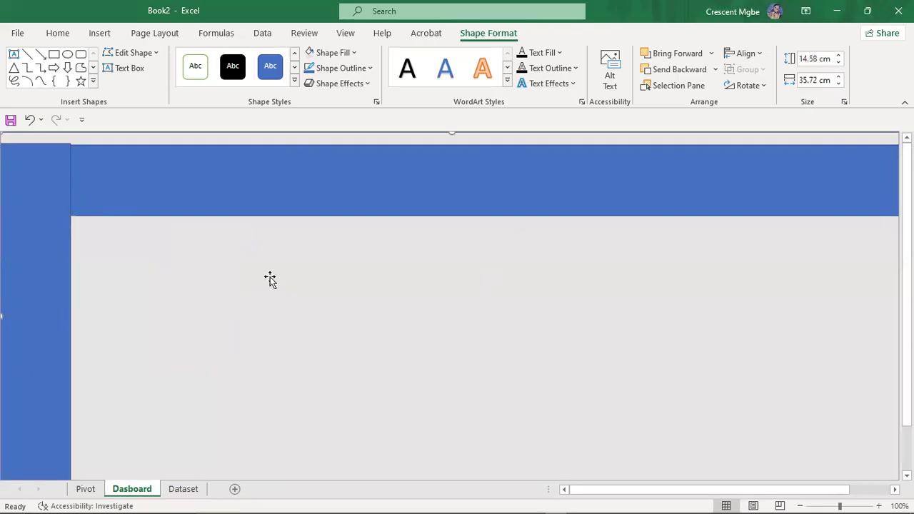
pyautogui.click(50, 169)
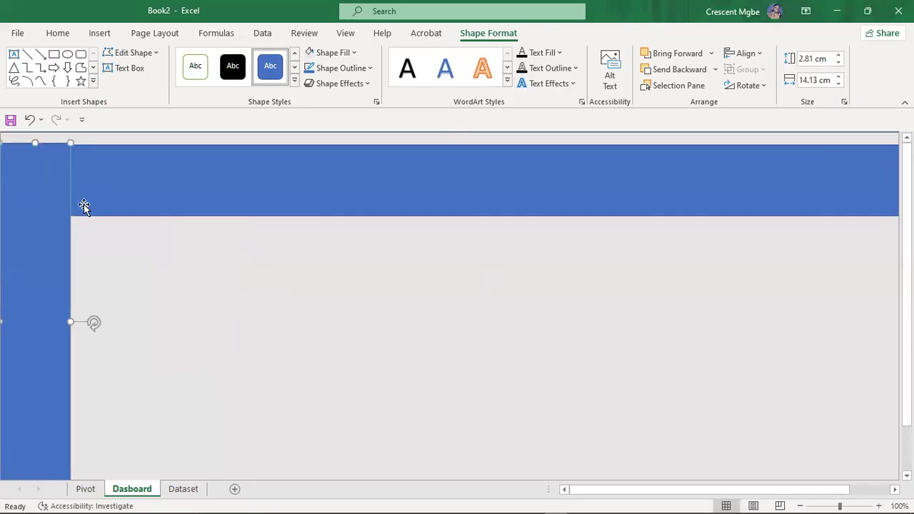
pyautogui.click(108, 226)
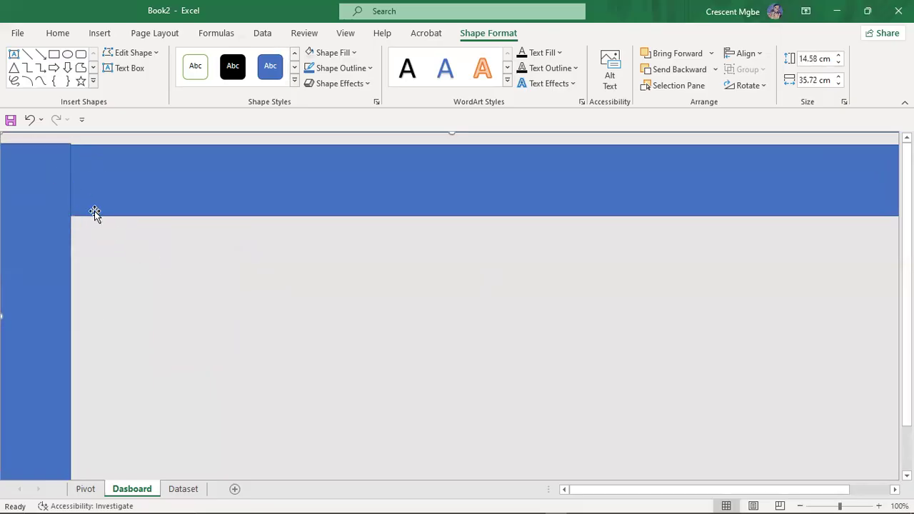
pyautogui.click(55, 185)
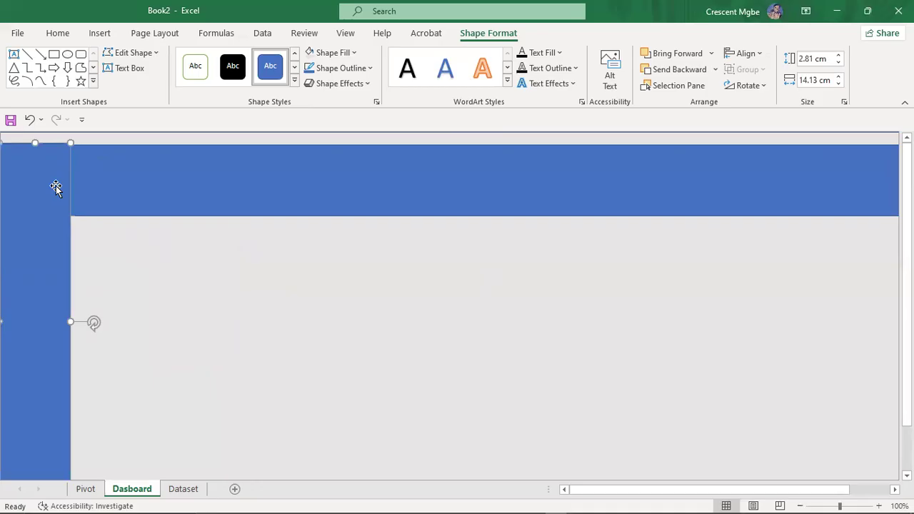
pyautogui.click(92, 221)
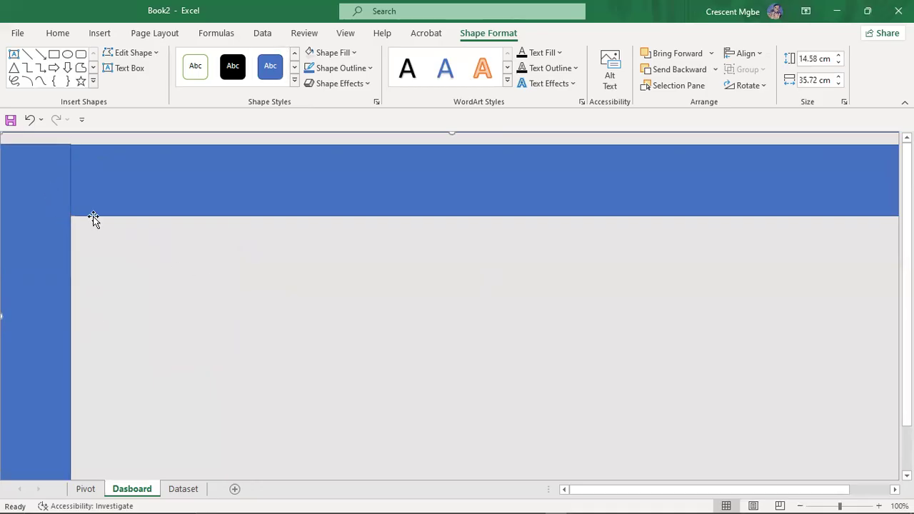
pyautogui.click(35, 190)
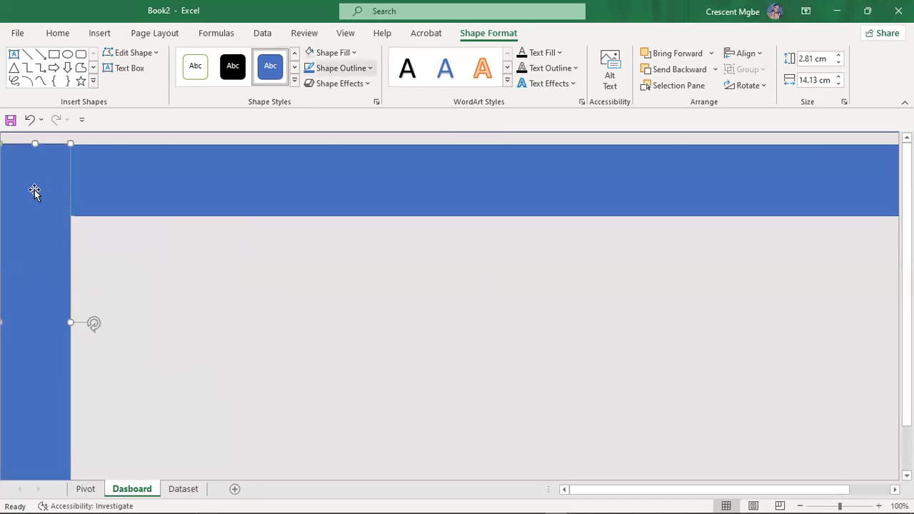
pyautogui.click(362, 69)
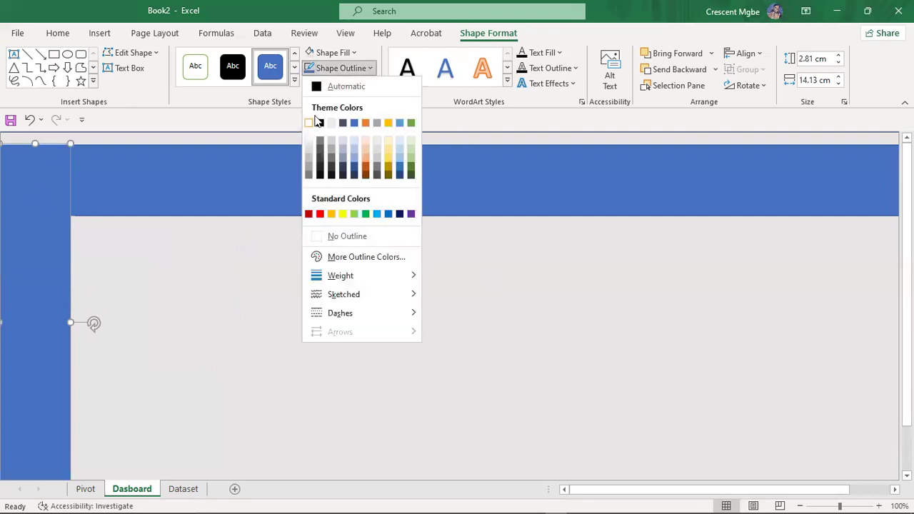
pyautogui.click(349, 236)
pyautogui.click(289, 289)
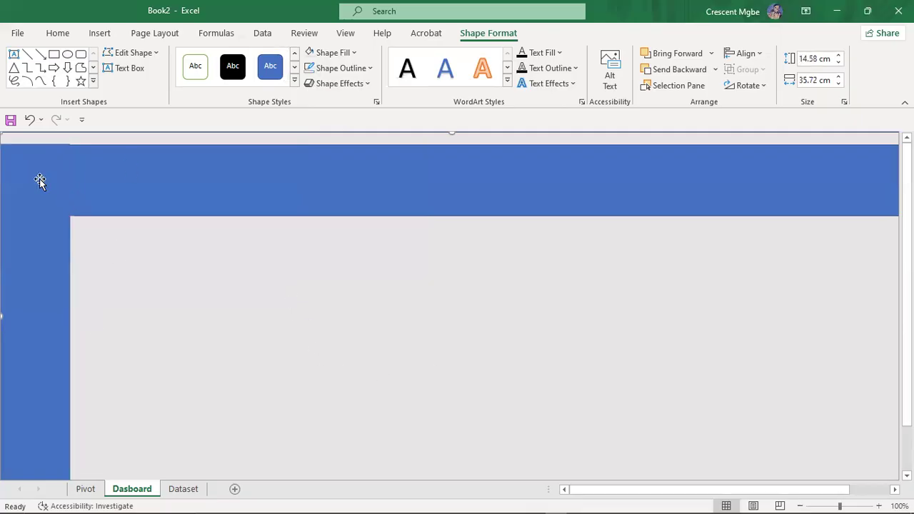
pyautogui.click(61, 212)
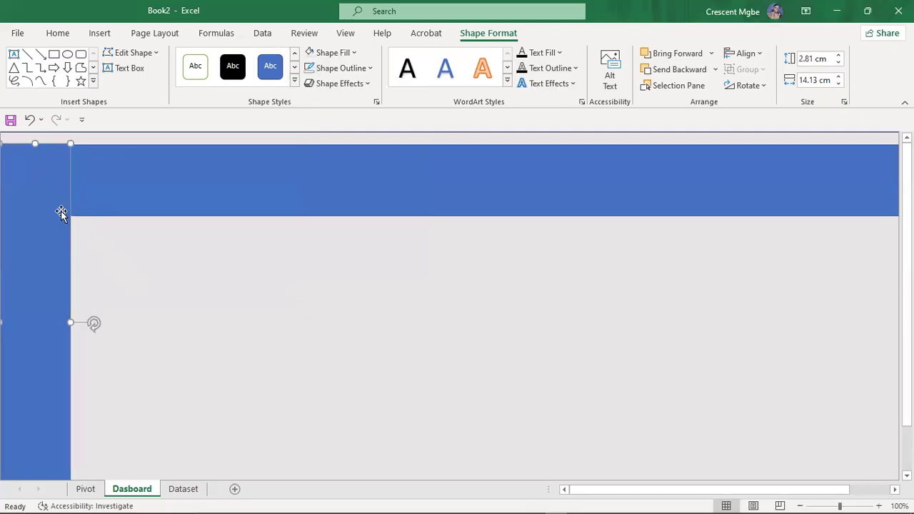
pyautogui.click(235, 334)
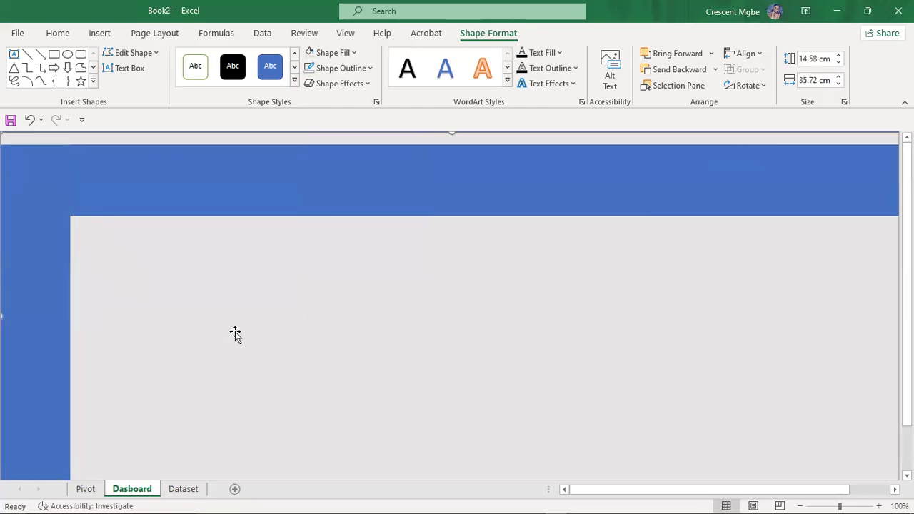
# Remove the outline from the header banner rectangle as well
pyautogui.click(270, 189)
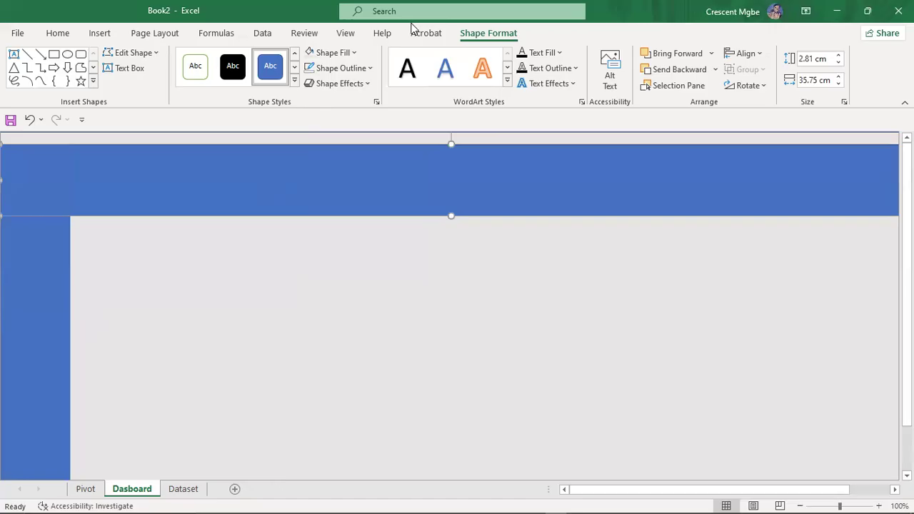
pyautogui.click(341, 68)
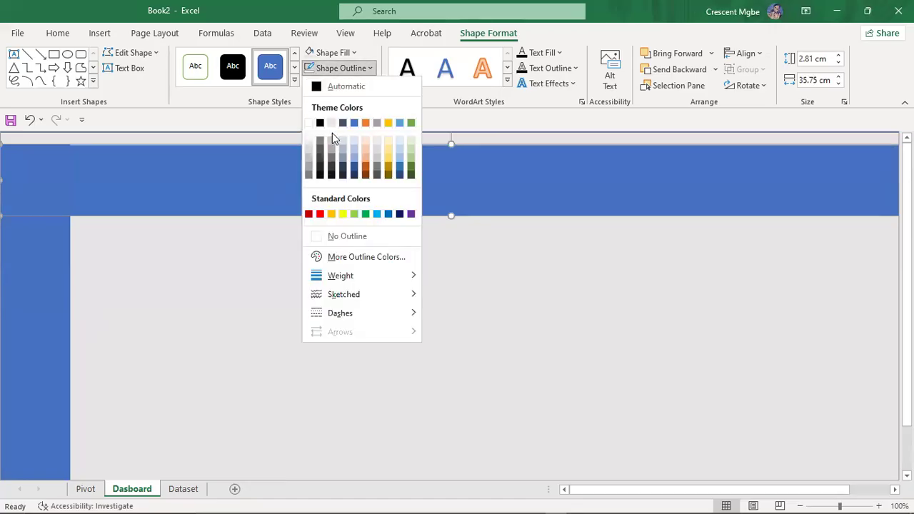
pyautogui.click(351, 236)
pyautogui.click(397, 356)
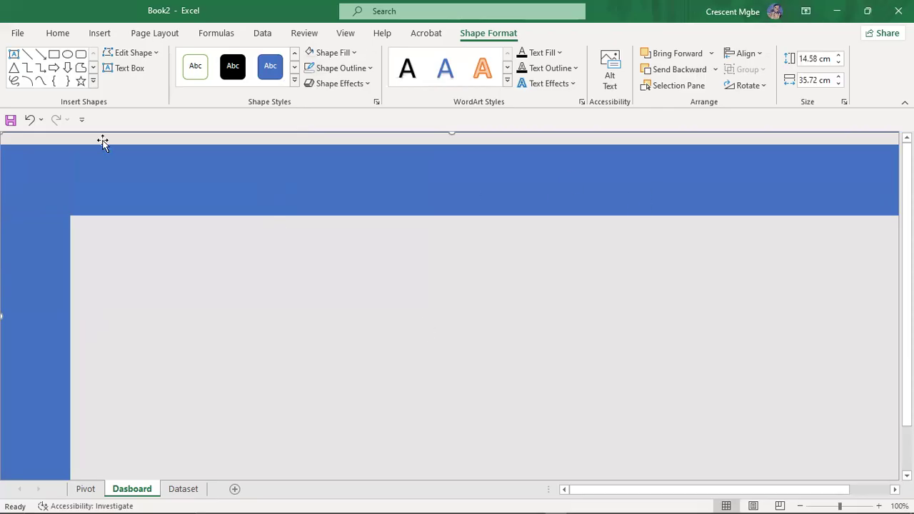
pyautogui.click(240, 183)
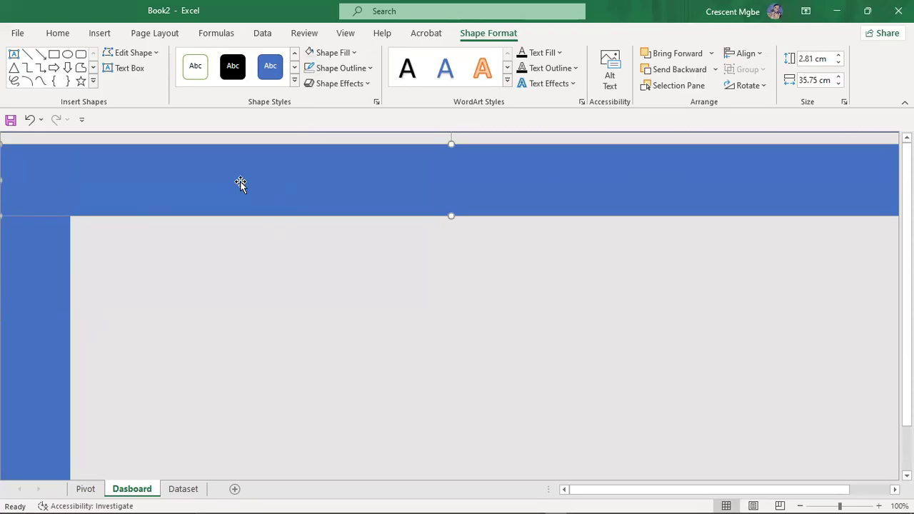
pyautogui.click(476, 347)
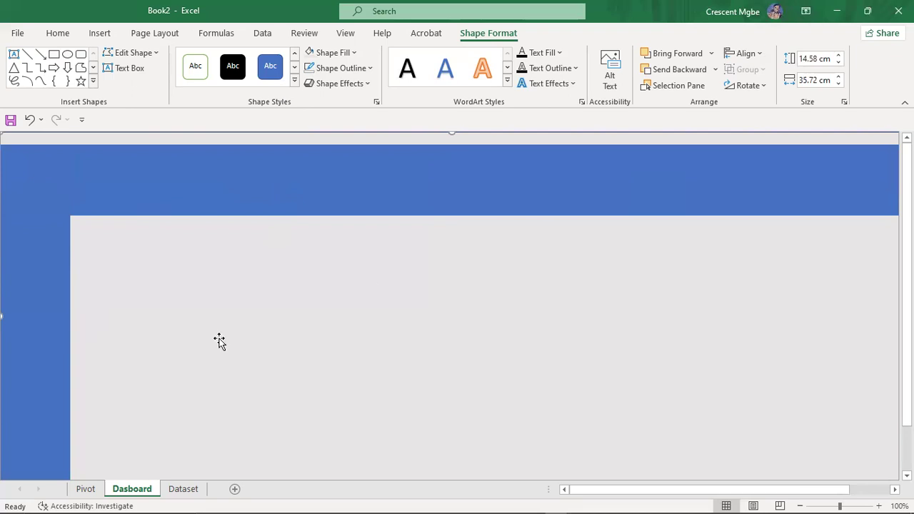
# Review the pivot tables on the Pivot sheet, and draw a rounded rectangle about 4.37 by 6.85 cm on the Dasboard sheet's grey background
pyautogui.click(86, 489)
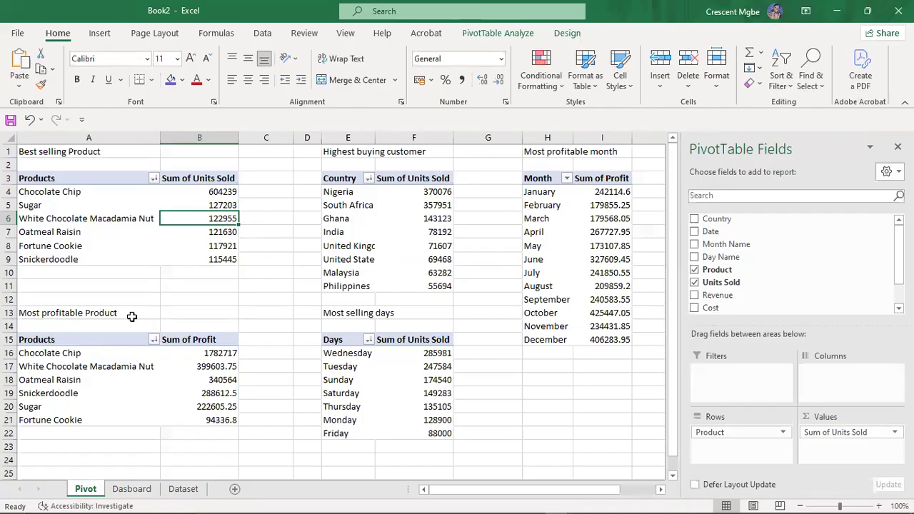
pyautogui.moveTo(561, 495); pyautogui.dragTo(598, 493)
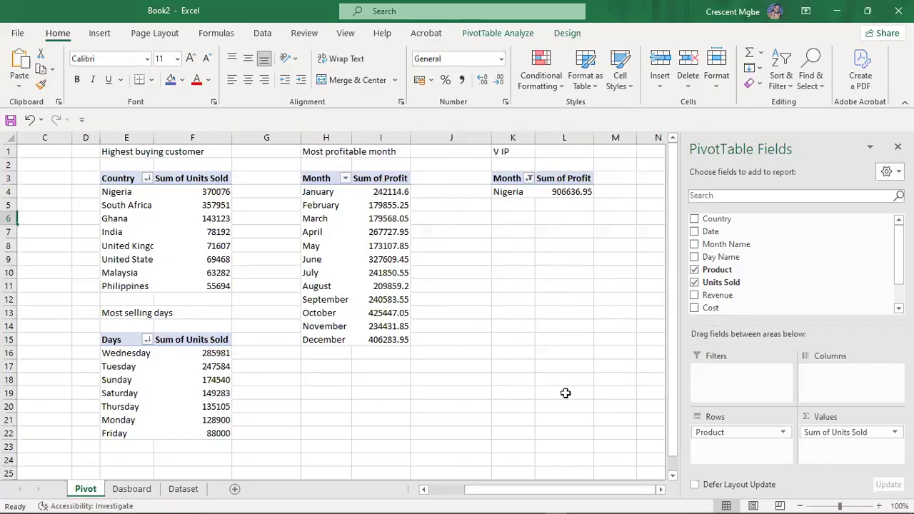
pyautogui.moveTo(548, 498); pyautogui.dragTo(340, 469)
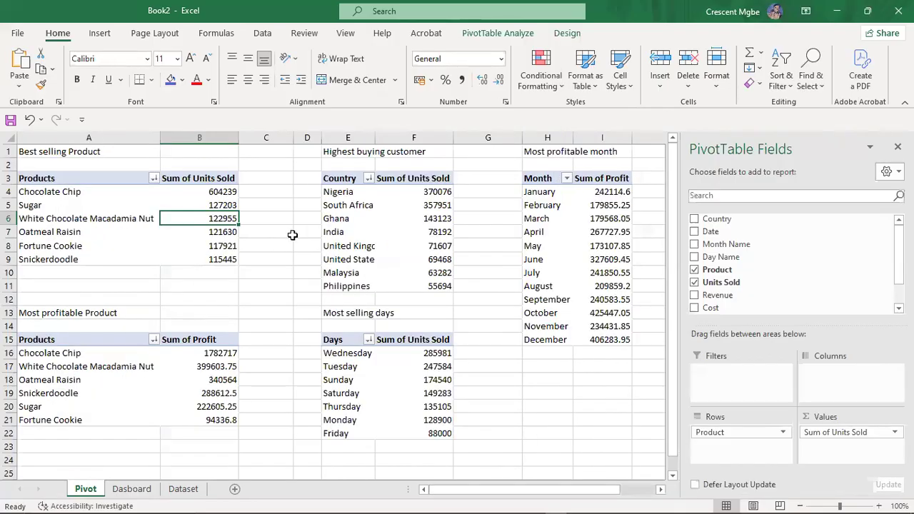
pyautogui.click(131, 489)
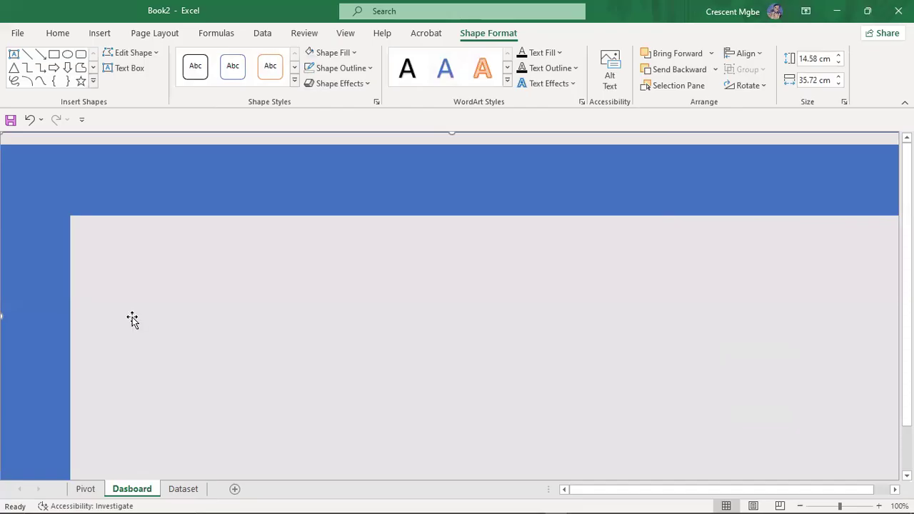
pyautogui.click(80, 56)
pyautogui.moveTo(111, 242); pyautogui.dragTo(284, 352)
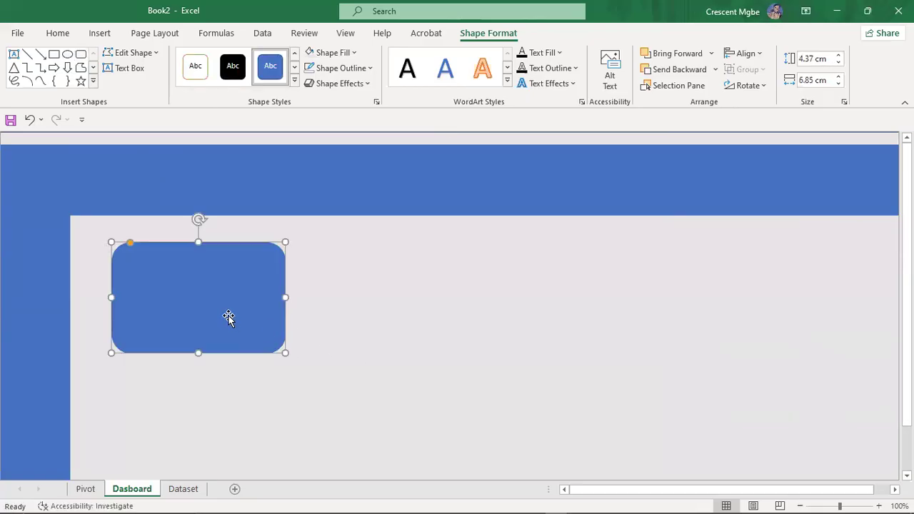
# Duplicate the rounded rectangle to make five cards in total, and spread them over the grey background in two rows
pyautogui.moveTo(224, 309); pyautogui.dragTo(222, 390)
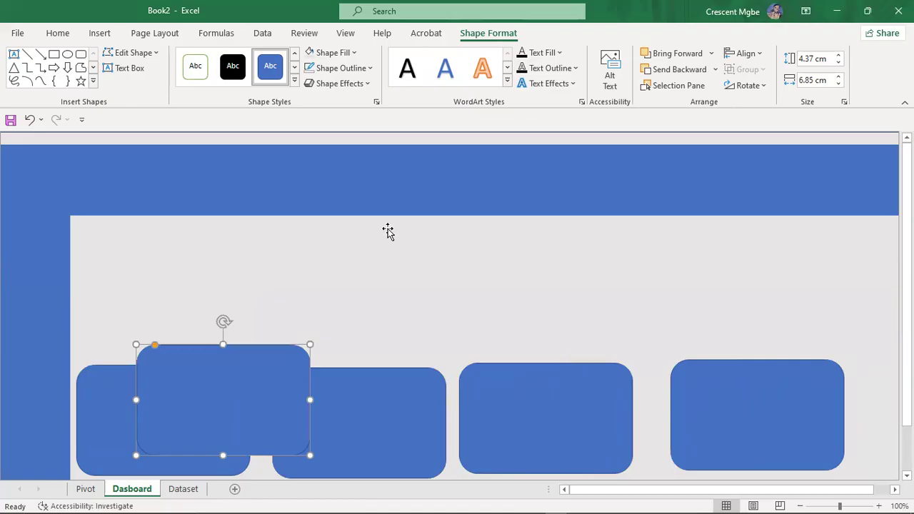
pyautogui.click(358, 242)
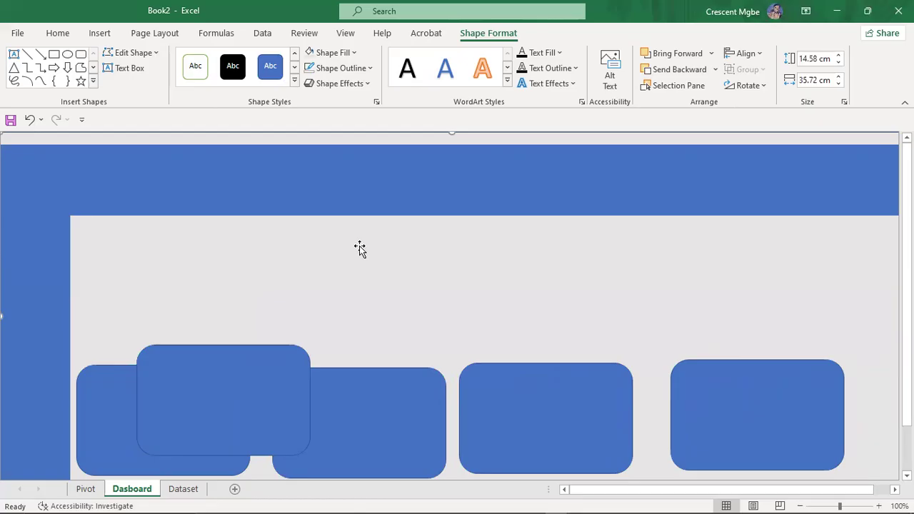
pyautogui.moveTo(204, 399); pyautogui.dragTo(148, 290)
pyautogui.moveTo(741, 426); pyautogui.dragTo(448, 298)
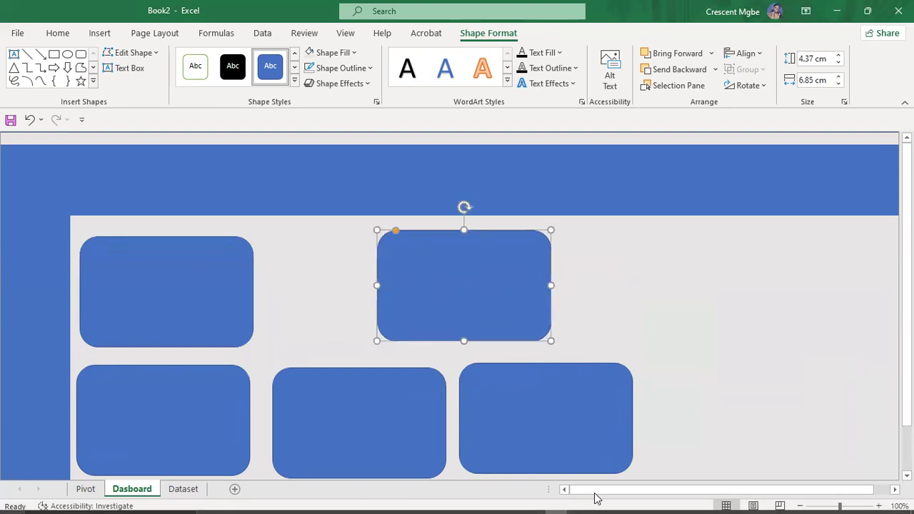
# Check the Marketing Dashboard example's layout in Chrome, and move the two Excel cards nearest the sidebar away to clear the area beside it
pyautogui.click(732, 503)
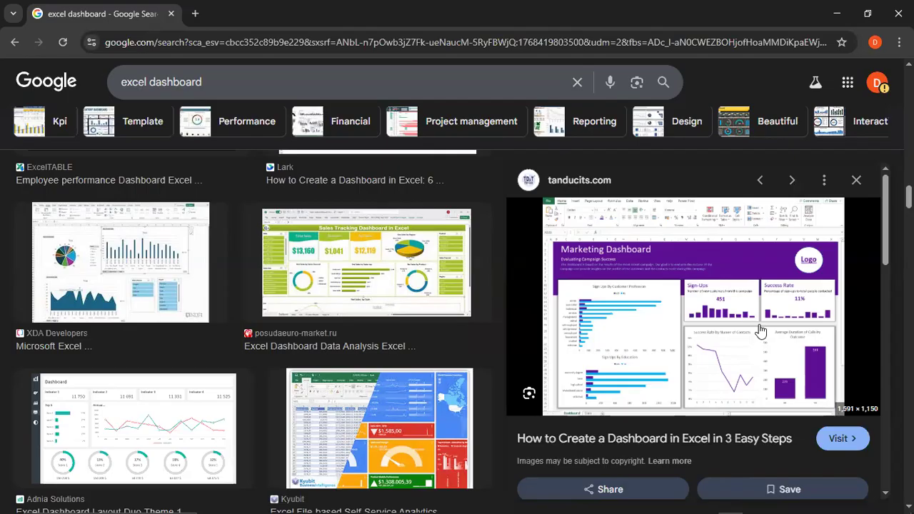
pyautogui.moveTo(650, 500)
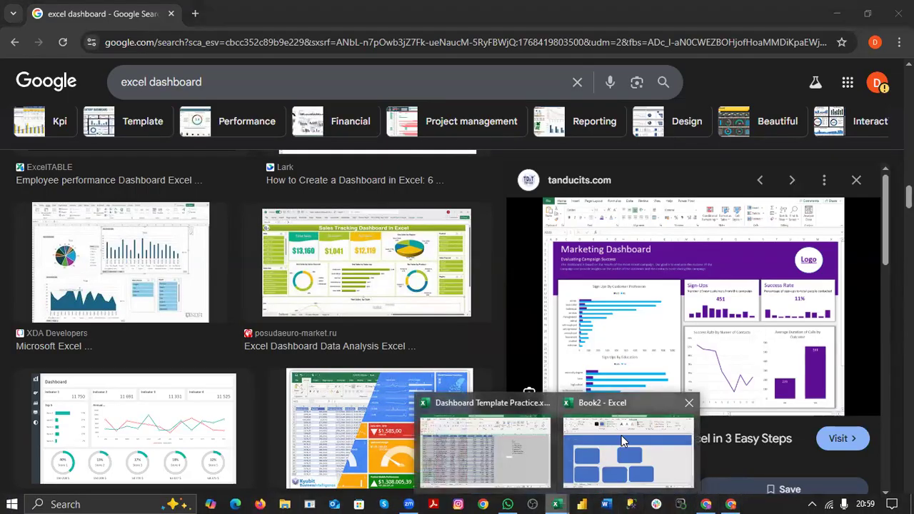
pyautogui.click(571, 457)
pyautogui.click(174, 292)
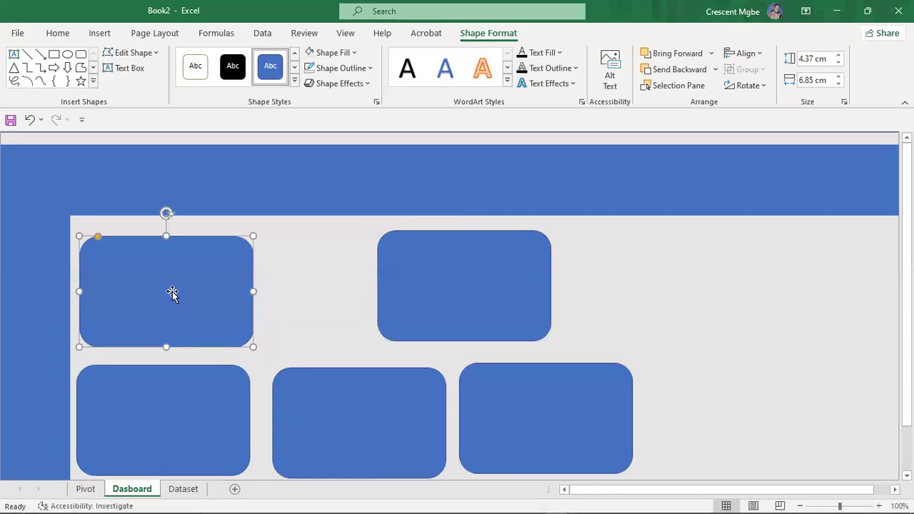
pyautogui.click(166, 390)
pyautogui.moveTo(166, 390); pyautogui.dragTo(642, 342)
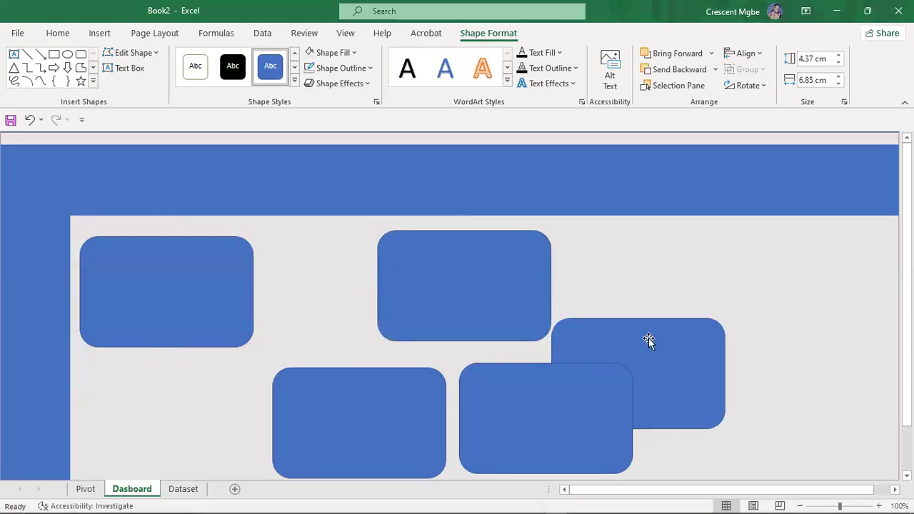
pyautogui.click(171, 282)
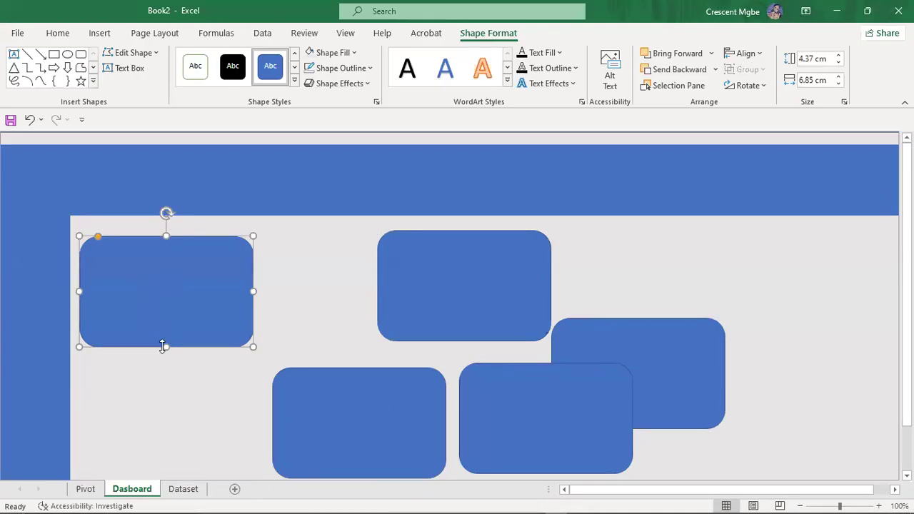
pyautogui.moveTo(189, 292); pyautogui.dragTo(624, 287)
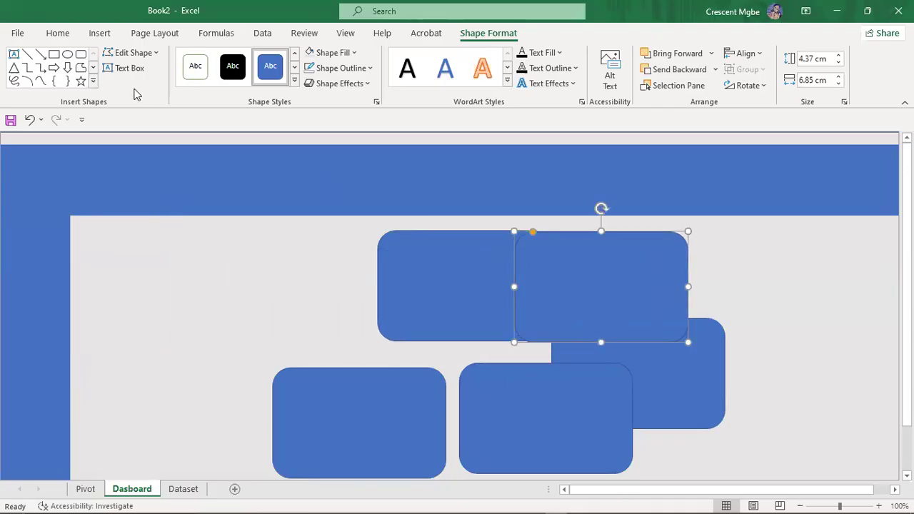
# Draw a tall rectangle panel in the cleared area beside the sidebar and resize it to about 10.5 cm high and 7.57 cm wide
pyautogui.click(55, 54)
pyautogui.moveTo(85, 227)
pyautogui.mouseDown()
pyautogui.moveTo(196, 306)
pyautogui.moveTo(238, 430)
pyautogui.moveTo(266, 469)
pyautogui.mouseUp()
pyautogui.moveTo(187, 339); pyautogui.dragTo(180, 327)
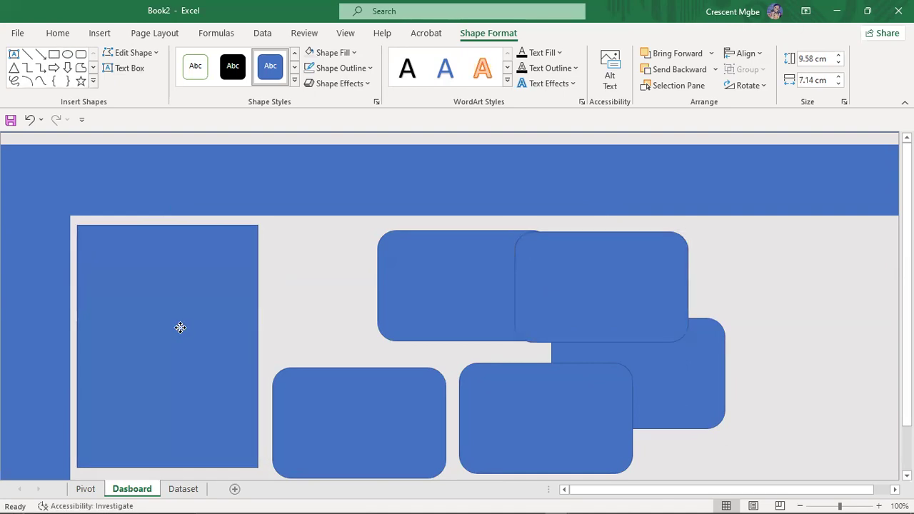
pyautogui.moveTo(167, 469); pyautogui.dragTo(170, 435)
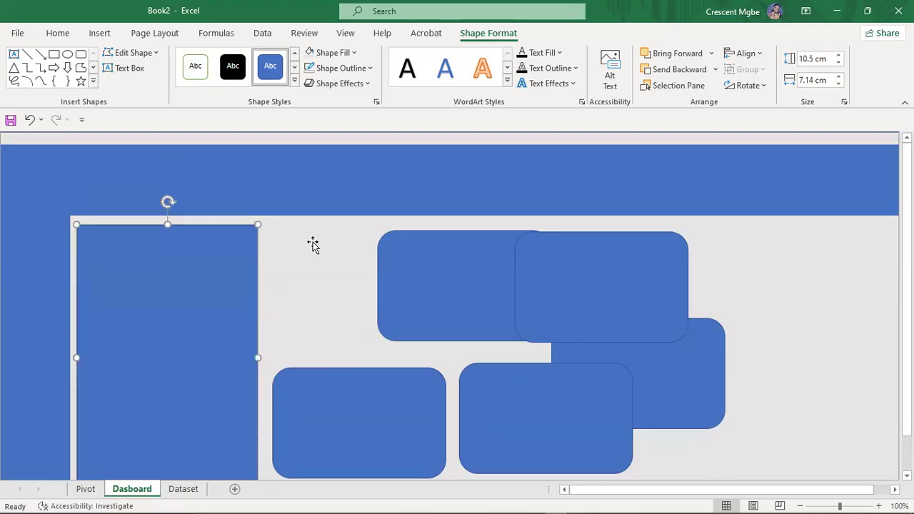
pyautogui.moveTo(258, 357); pyautogui.dragTo(268, 358)
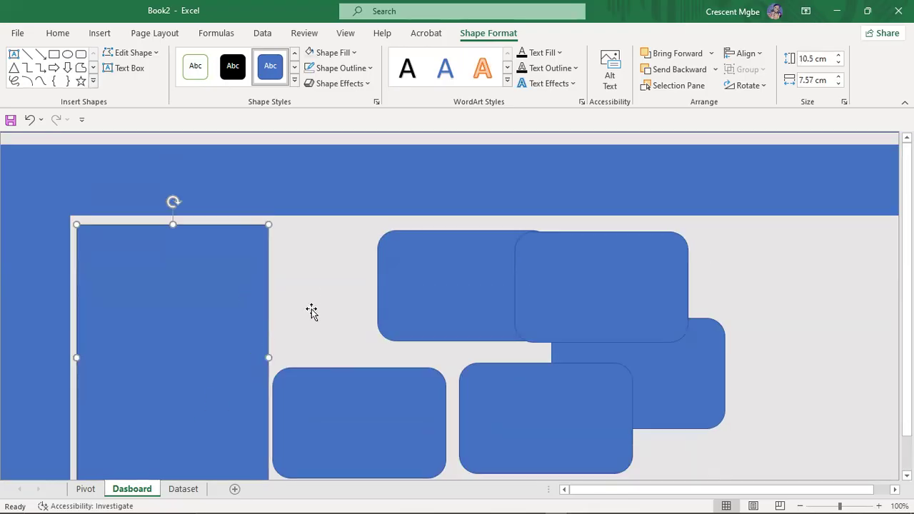
pyautogui.scroll(-1, 306, 287)
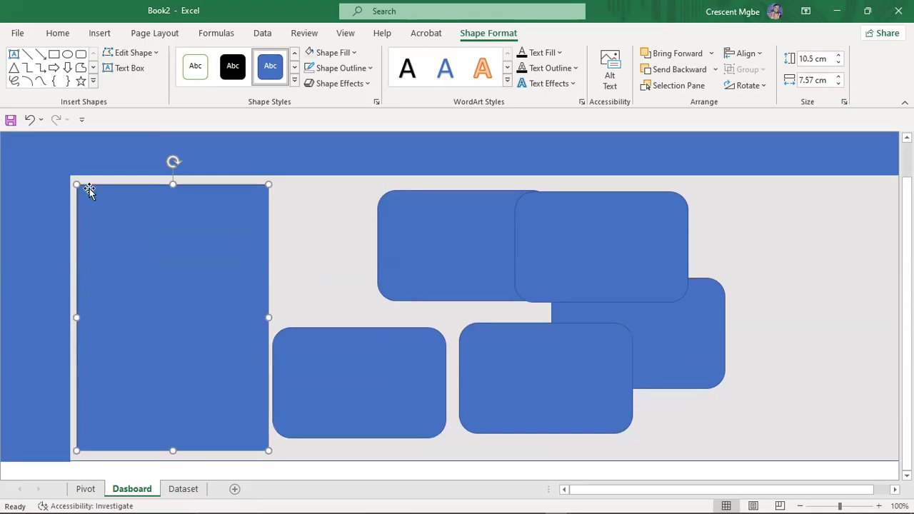
# Move one upper card next to the tall panel, the other upper card to the far right, and the overlapped card to the lower-right area
pyautogui.moveTo(452, 252); pyautogui.dragTo(350, 247)
pyautogui.moveTo(693, 337); pyautogui.dragTo(773, 388)
pyautogui.moveTo(653, 257); pyautogui.dragTo(762, 242)
# Enlarge both upper rounded cards in height and width to fill more of the upper row
pyautogui.moveTo(618, 297); pyautogui.dragTo(620, 313)
pyautogui.moveTo(665, 274); pyautogui.dragTo(718, 277)
pyautogui.click(409, 241)
pyautogui.moveTo(449, 241); pyautogui.dragTo(520, 246)
pyautogui.moveTo(398, 297); pyautogui.dragTo(398, 315)
# Reposition the upper-right card at about 4.97 by 12.04 cm, and widen the middle upper card until only a narrow gap separates them
pyautogui.moveTo(716, 272); pyautogui.dragTo(711, 263)
pyautogui.moveTo(813, 247); pyautogui.dragTo(829, 248)
pyautogui.moveTo(618, 262); pyautogui.dragTo(642, 259)
pyautogui.click(405, 220)
pyautogui.moveTo(521, 250); pyautogui.dragTo(546, 251)
pyautogui.click(591, 270)
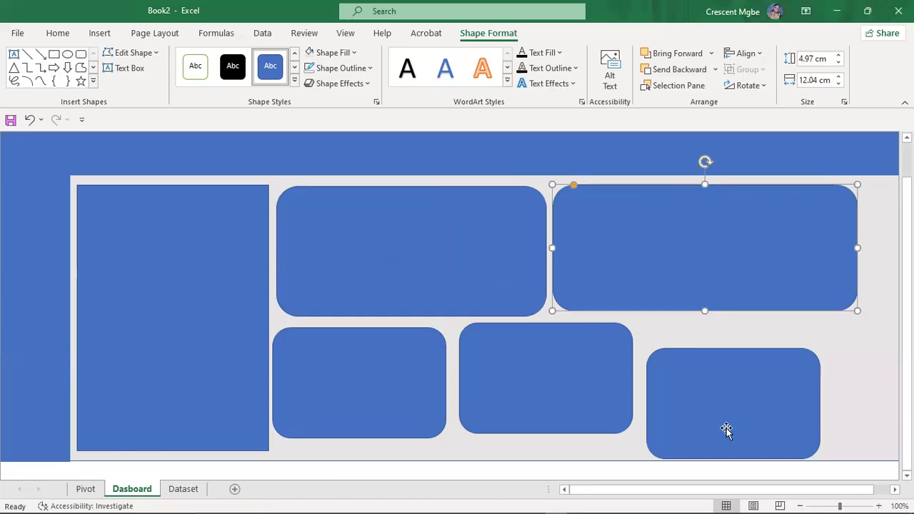
# Align the lower-right card with the upper row's outer edge, lower the other two lower cards, and stretch the leftmost one to about 4.92 cm high
pyautogui.click(656, 417)
pyautogui.moveTo(750, 423); pyautogui.dragTo(788, 400)
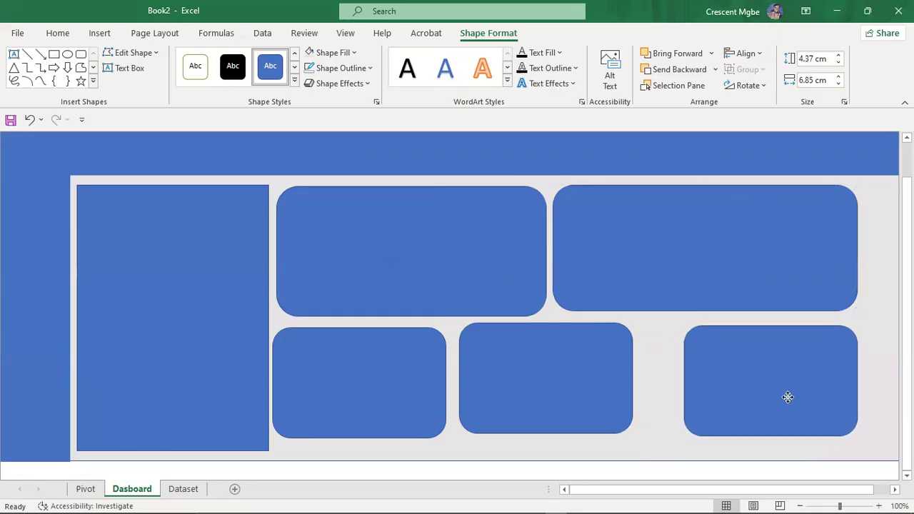
pyautogui.click(374, 403)
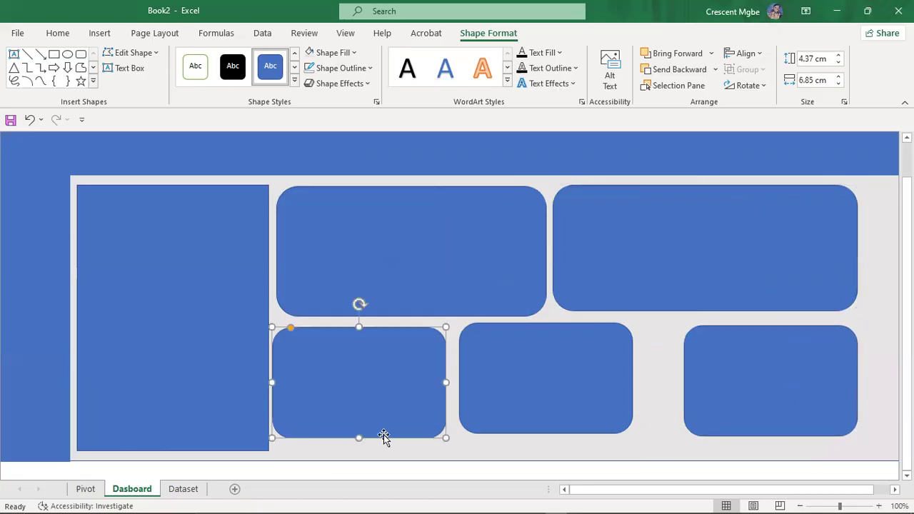
pyautogui.moveTo(384, 390); pyautogui.dragTo(388, 406)
pyautogui.click(557, 373)
pyautogui.moveTo(558, 373); pyautogui.dragTo(555, 397)
pyautogui.click(390, 383)
pyautogui.moveTo(364, 347); pyautogui.dragTo(364, 331)
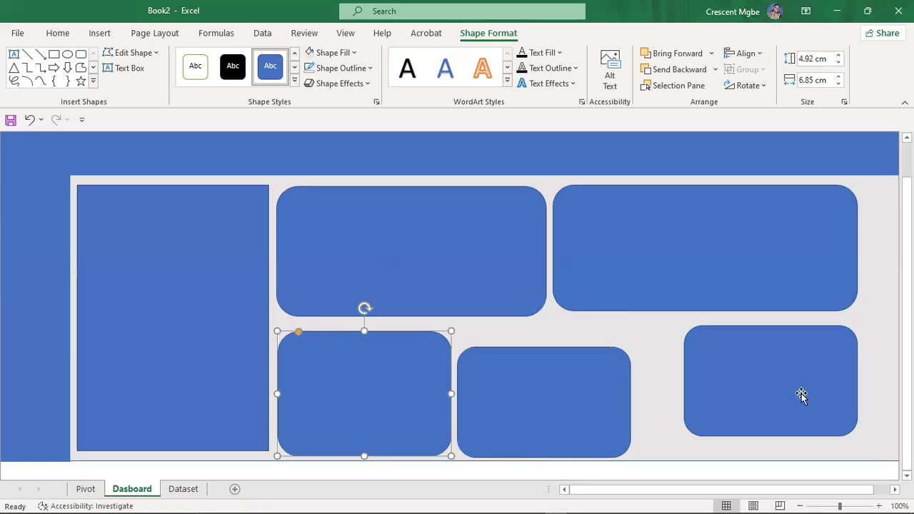
# Increase the heights of the middle and last lower cards, bringing the last one to about 4.82 cm, and place the two side by side
pyautogui.click(778, 389)
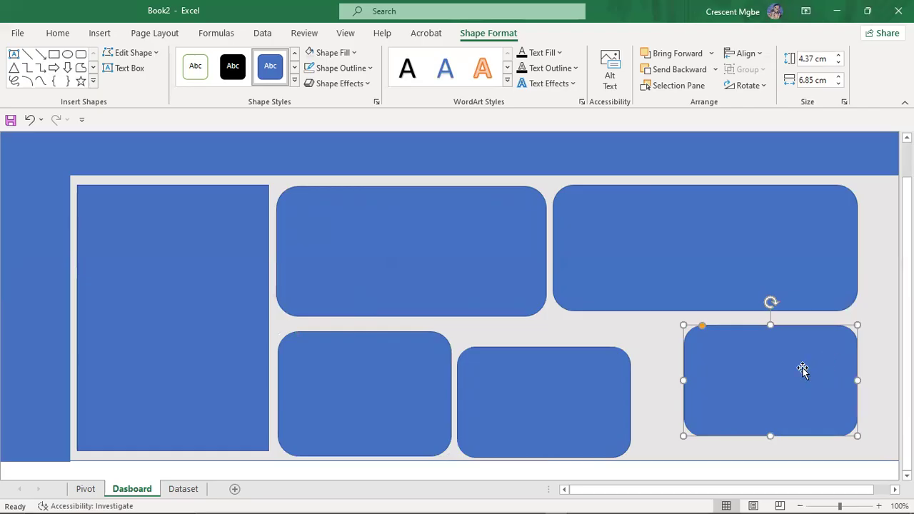
pyautogui.moveTo(783, 376)
pyautogui.mouseDown()
pyautogui.moveTo(758, 402)
pyautogui.moveTo(766, 377)
pyautogui.mouseUp()
pyautogui.click(542, 354)
pyautogui.moveTo(541, 346); pyautogui.dragTo(541, 330)
pyautogui.moveTo(569, 388); pyautogui.dragTo(567, 394)
pyautogui.click(755, 383)
pyautogui.moveTo(735, 388); pyautogui.dragTo(712, 396)
pyautogui.moveTo(725, 337); pyautogui.dragTo(724, 330)
pyautogui.moveTo(720, 375); pyautogui.dragTo(723, 385)
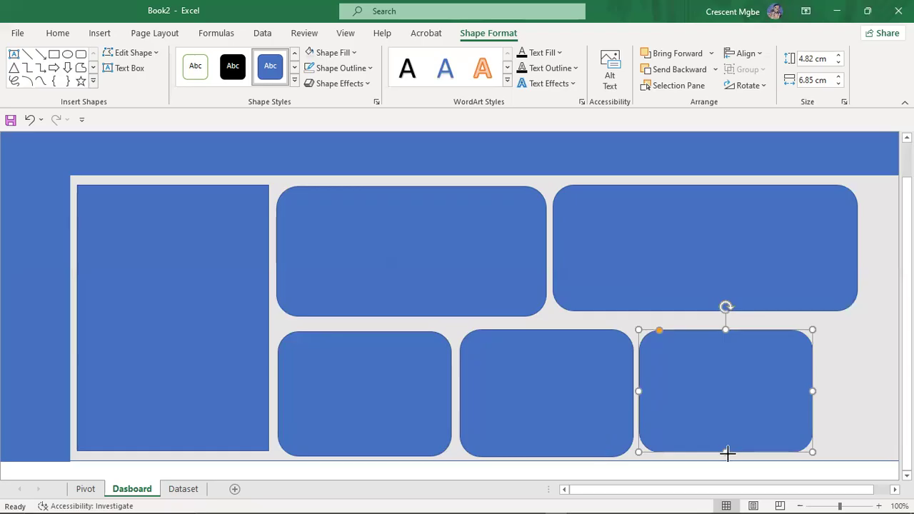
# Widen the last lower card to about 8.31 cm and the middle one to about 7.17 cm, and raise the last card's height to about 5.03 cm
pyautogui.moveTo(813, 392); pyautogui.dragTo(858, 382)
pyautogui.moveTo(639, 393); pyautogui.dragTo(641, 392)
pyautogui.click(573, 383)
pyautogui.click(723, 373)
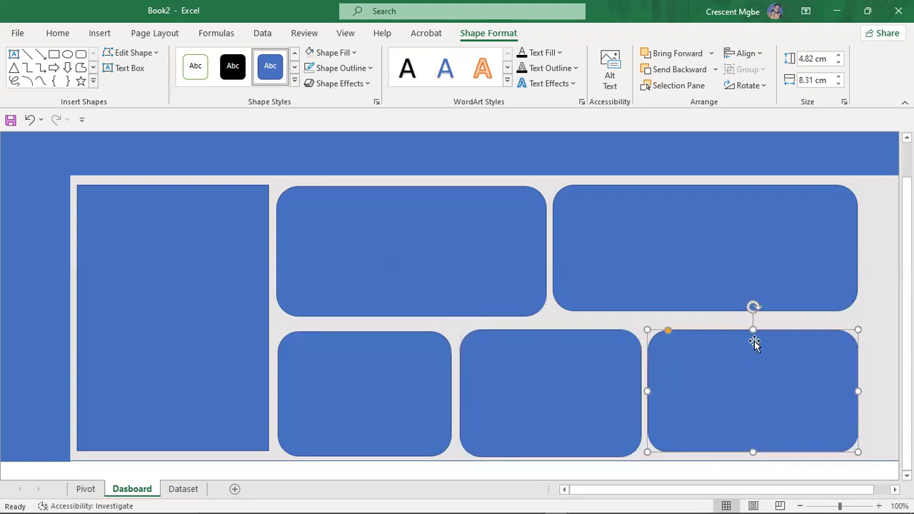
pyautogui.moveTo(754, 329); pyautogui.dragTo(746, 324)
pyautogui.click(572, 368)
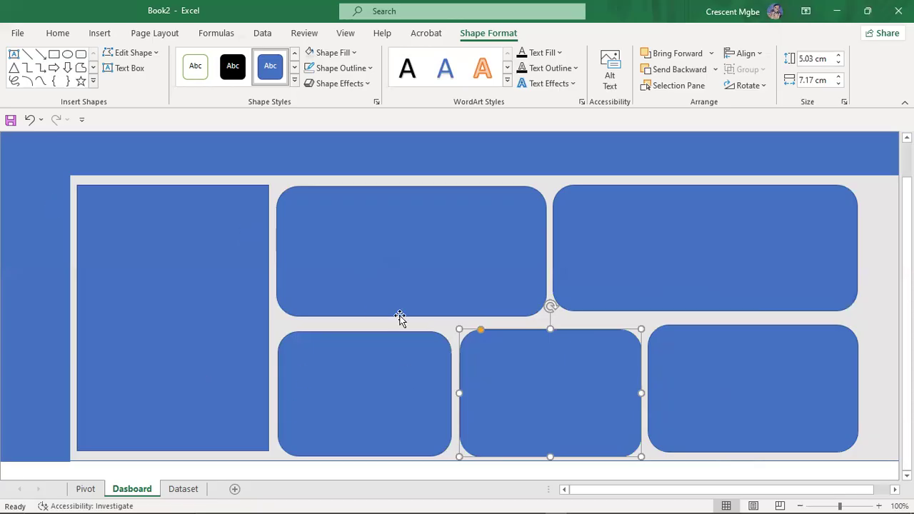
# Switch to Chrome to check the purple Marketing Dashboard example for its layout and colours, and return to the Excel workbook
pyautogui.click(733, 504)
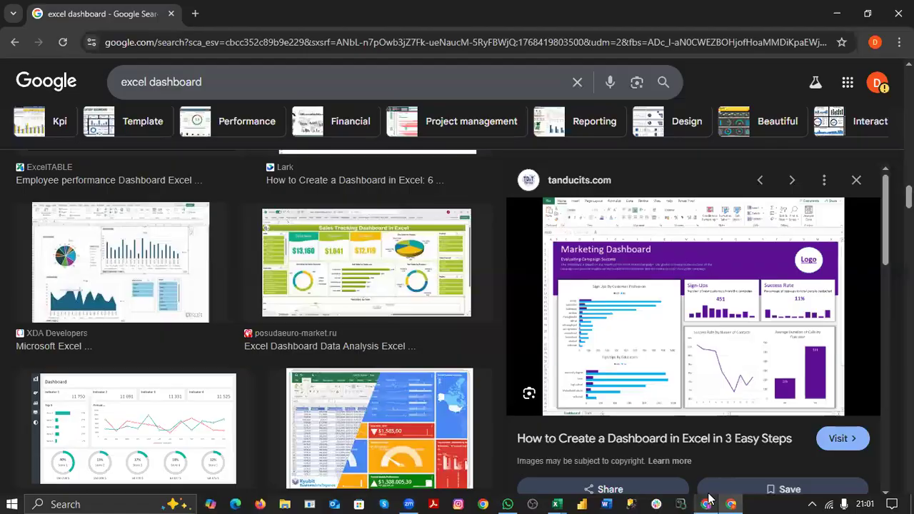
pyautogui.click(707, 501)
pyautogui.click(707, 500)
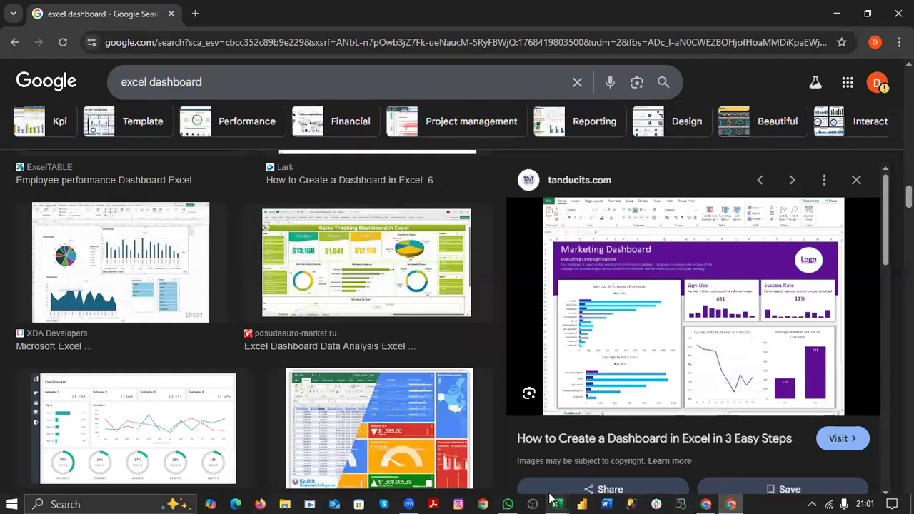
pyautogui.moveTo(557, 502)
pyautogui.click(607, 443)
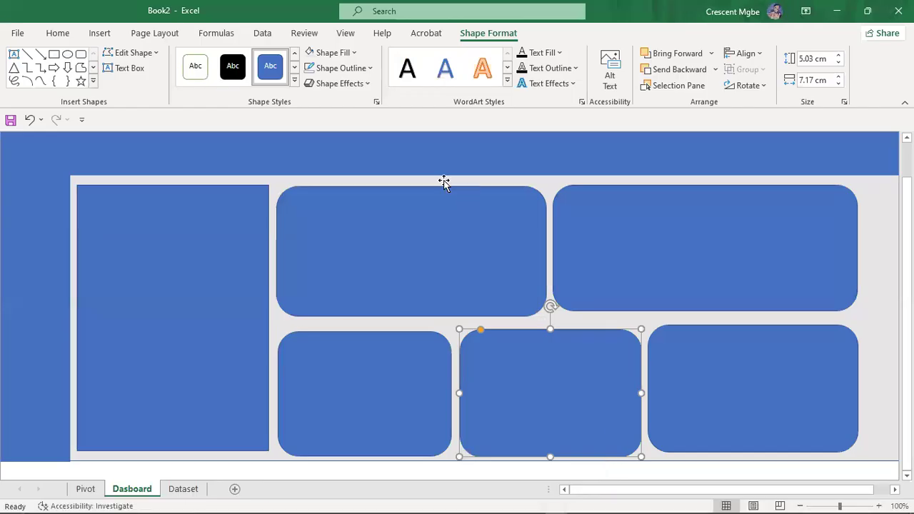
# Fill the top banner and the vertical sidebar with the standard purple colour
pyautogui.click(387, 162)
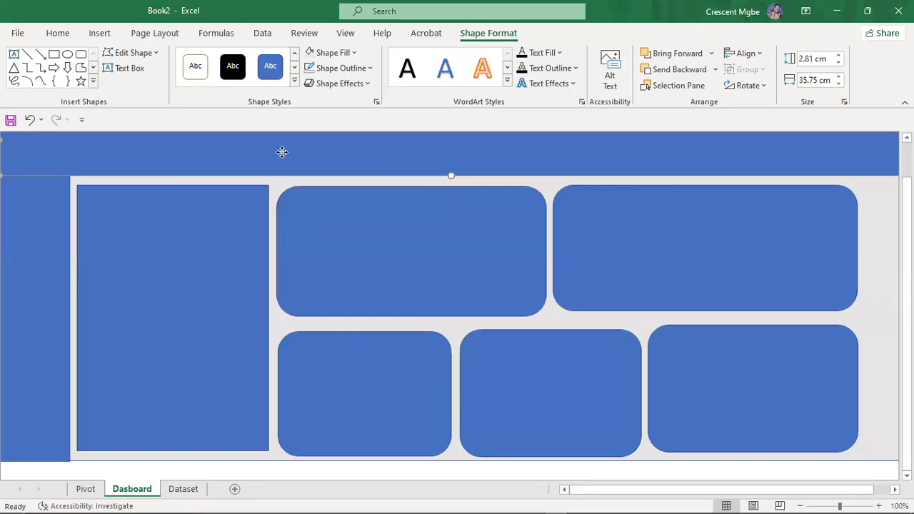
pyautogui.click(332, 53)
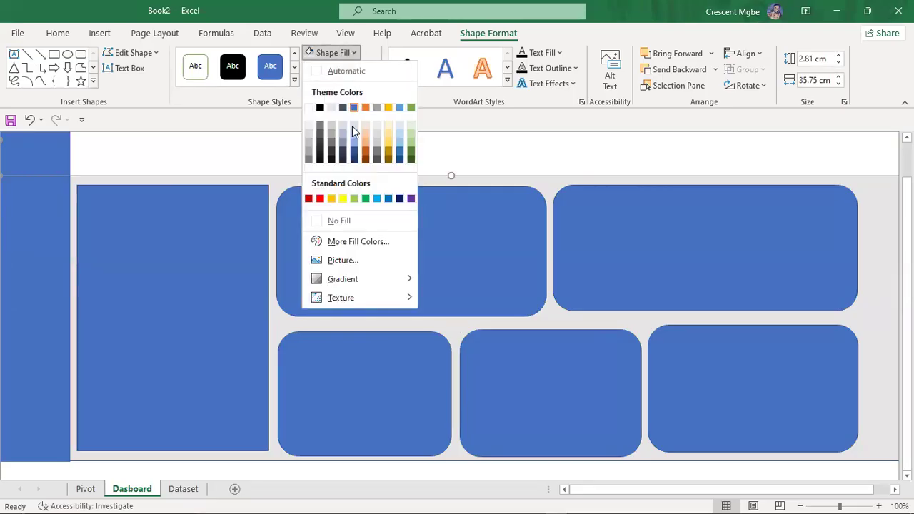
pyautogui.click(410, 199)
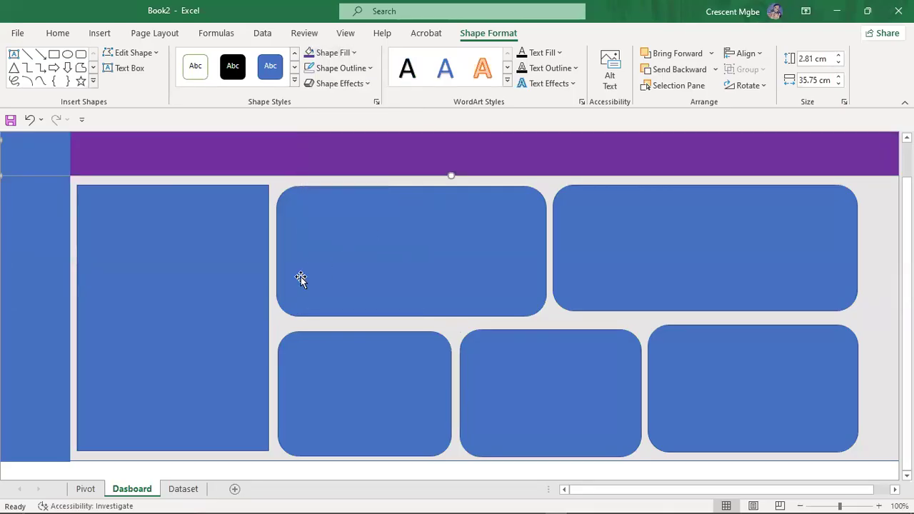
pyautogui.click(38, 261)
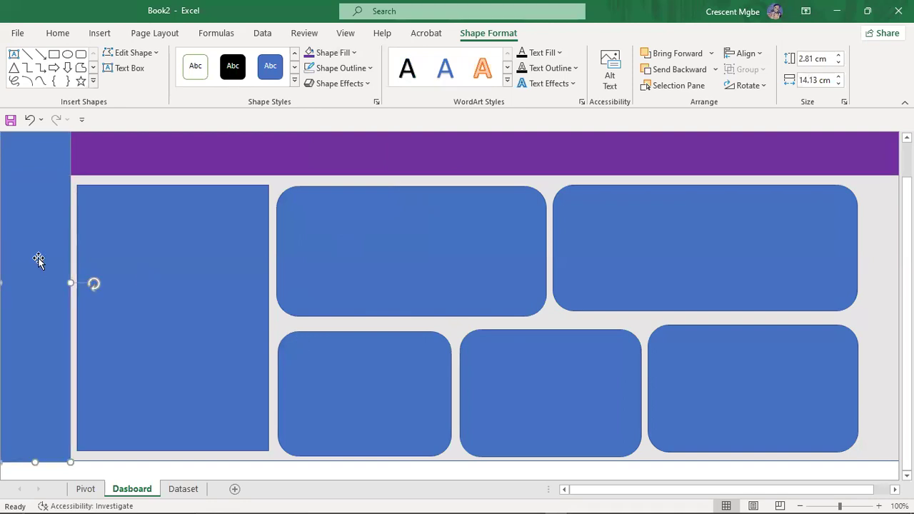
pyautogui.click(321, 52)
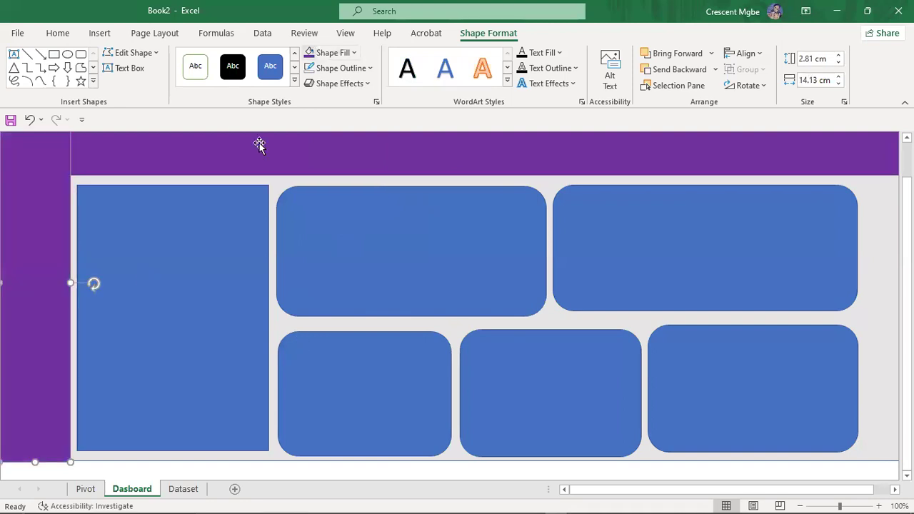
# Examine the preset, shadow, glow, bevel and other shape effects available for the rounded cards without applying any
pyautogui.click(197, 250)
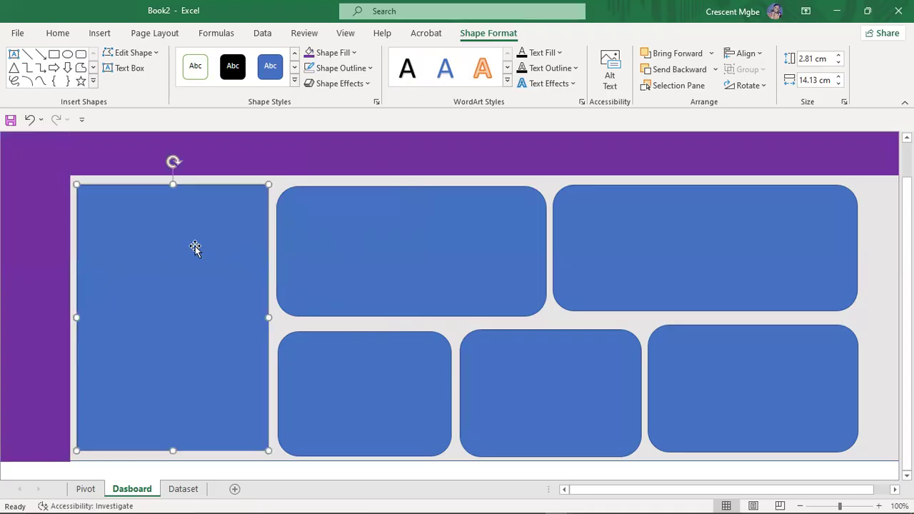
pyautogui.click(475, 242)
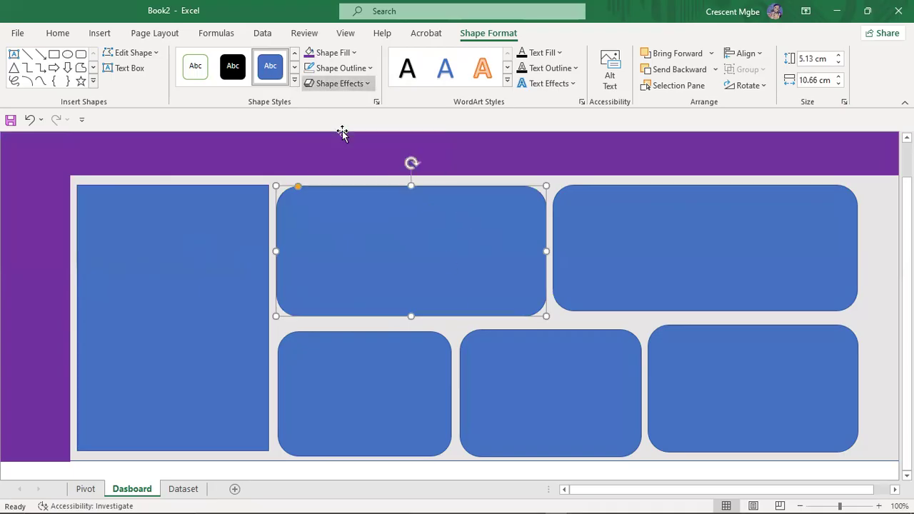
pyautogui.click(337, 83)
pyautogui.moveTo(352, 111)
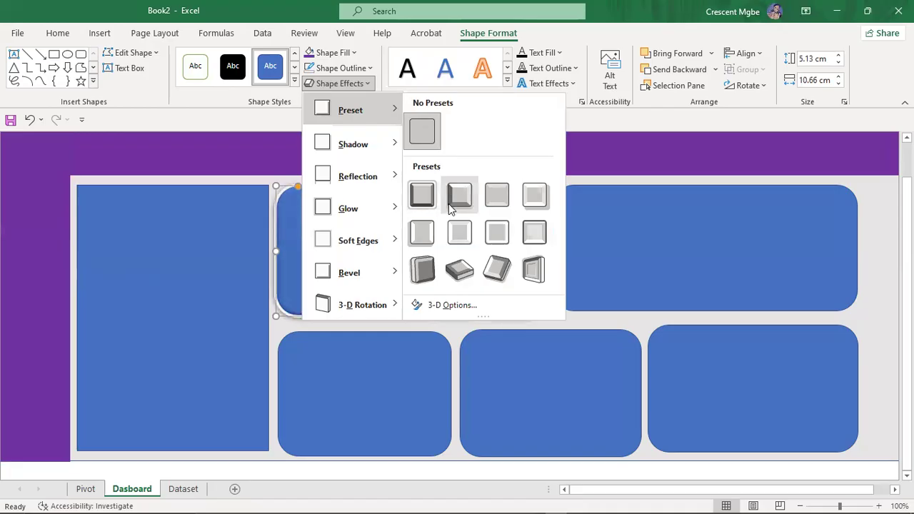
pyautogui.click(793, 392)
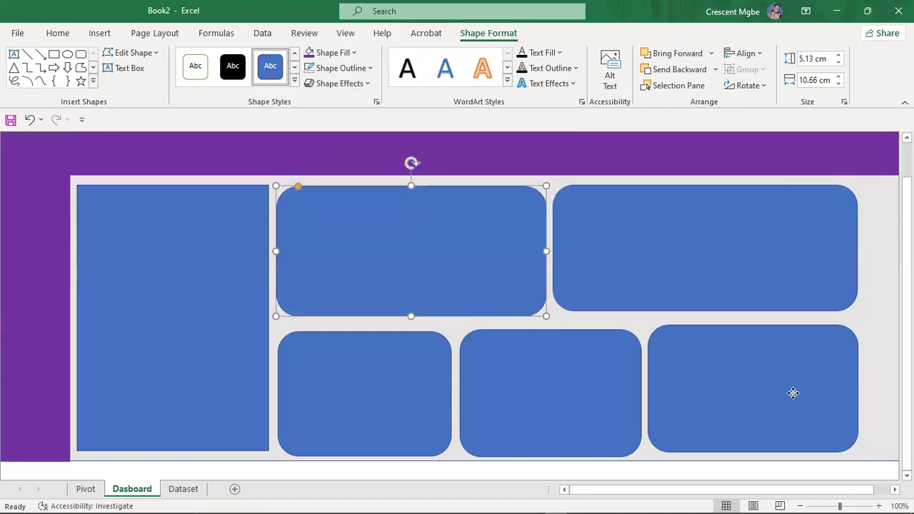
pyautogui.click(786, 378)
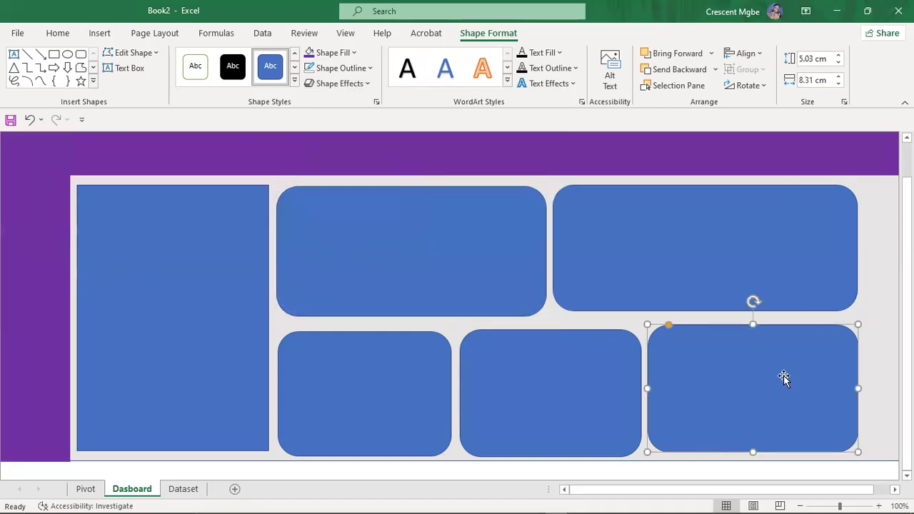
pyautogui.click(356, 83)
pyautogui.moveTo(387, 112)
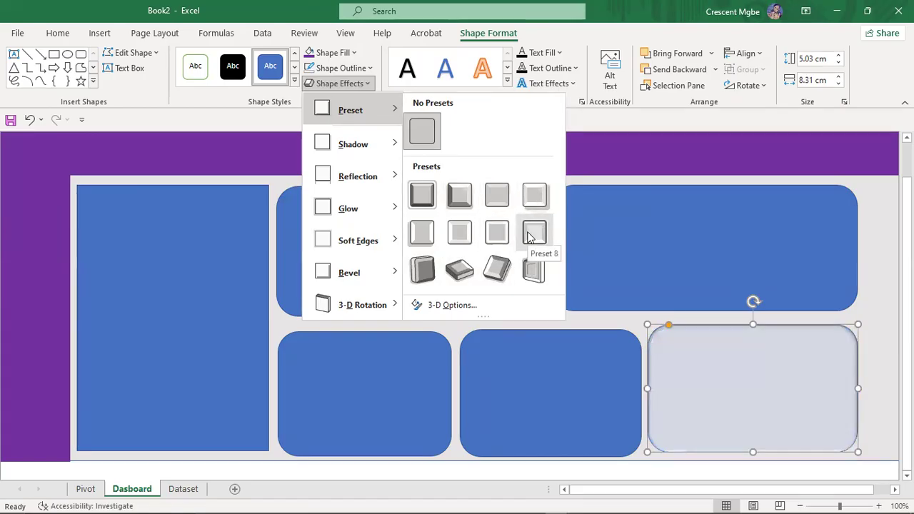
pyautogui.moveTo(370, 146)
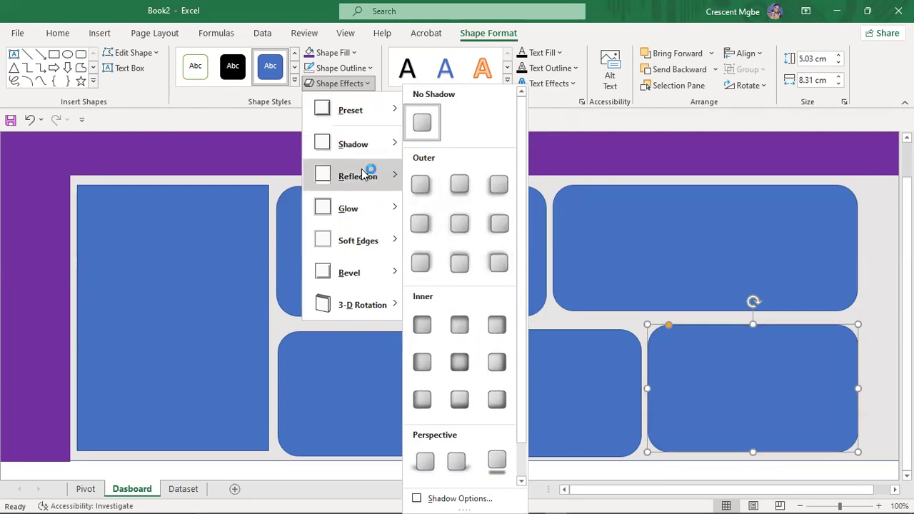
pyautogui.moveTo(375, 210)
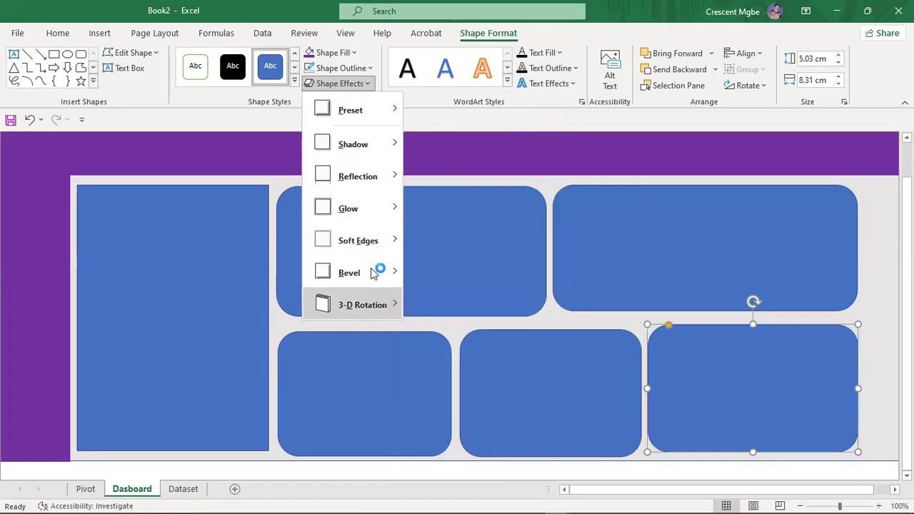
pyautogui.moveTo(376, 271)
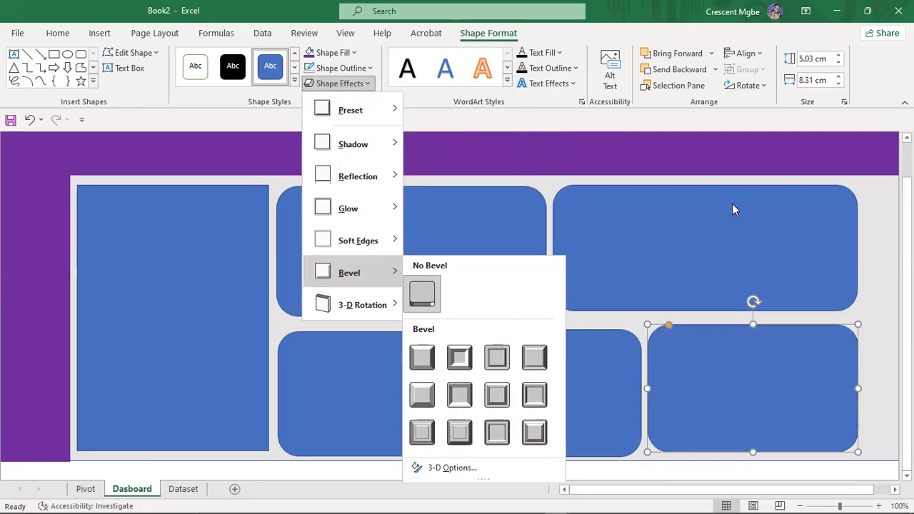
pyautogui.click(885, 261)
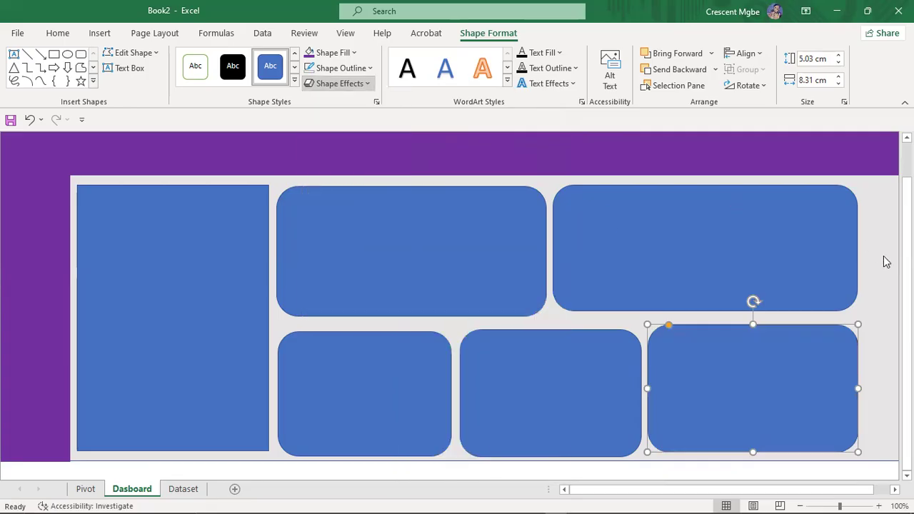
# Delete all five rounded cards, keeping only the tall rectangle panel beside the sidebar
pyautogui.click(370, 274)
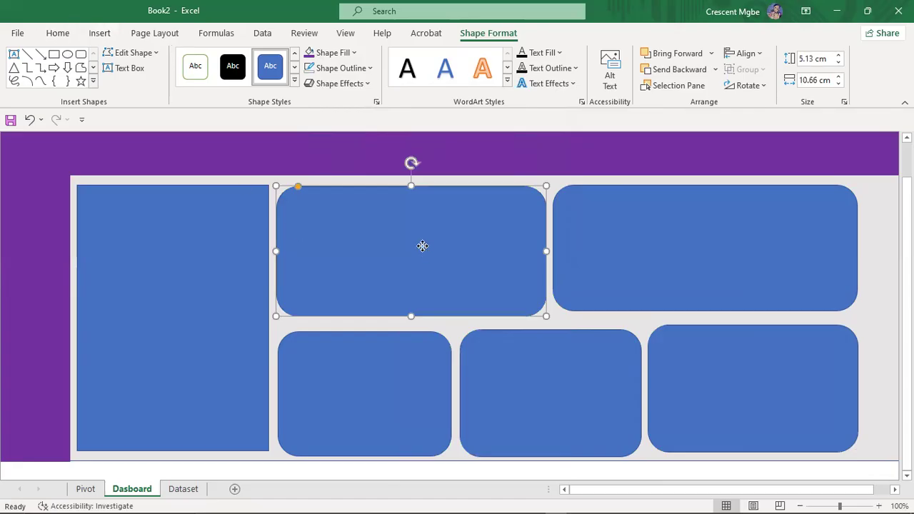
pyautogui.moveTo(422, 246); pyautogui.dragTo(626, 243)
pyautogui.click(176, 247)
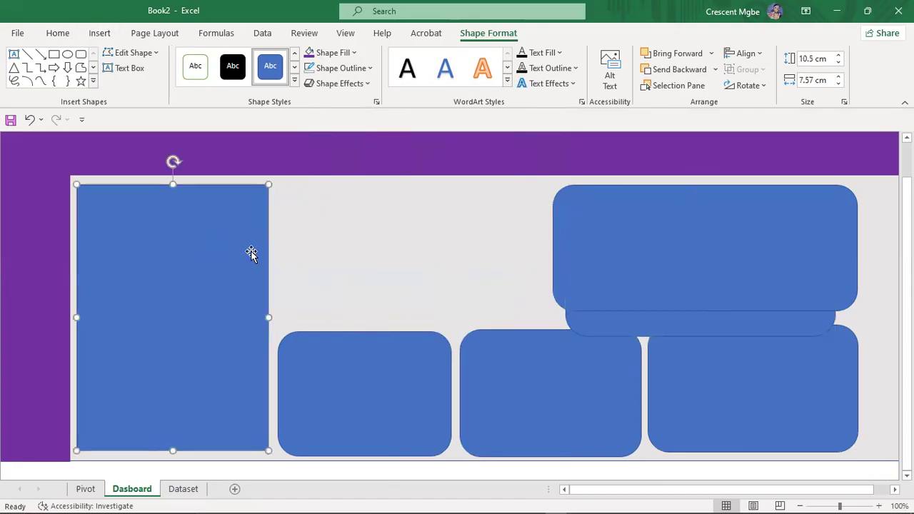
pyautogui.click(696, 265)
pyautogui.press('Delete')
pyautogui.click(651, 297)
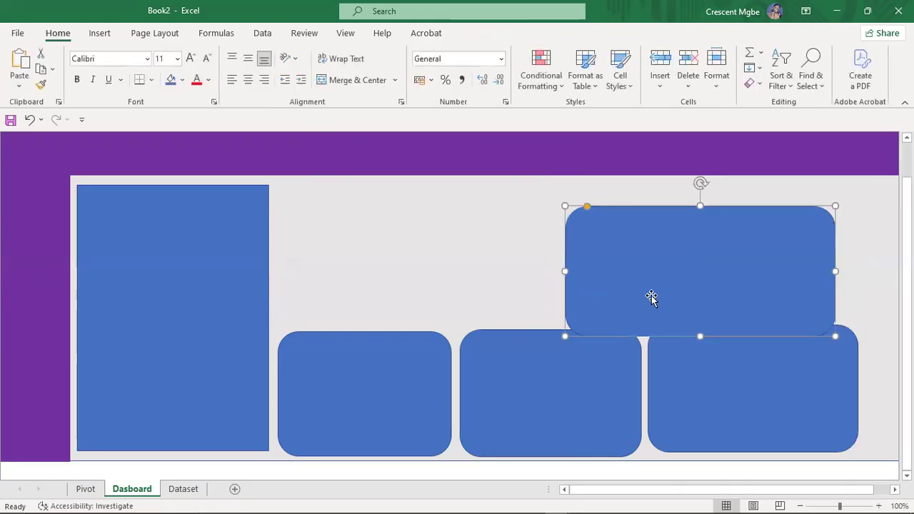
pyautogui.press('Delete')
pyautogui.click(561, 373)
pyautogui.press('Delete')
pyautogui.click(393, 377)
pyautogui.press('Delete')
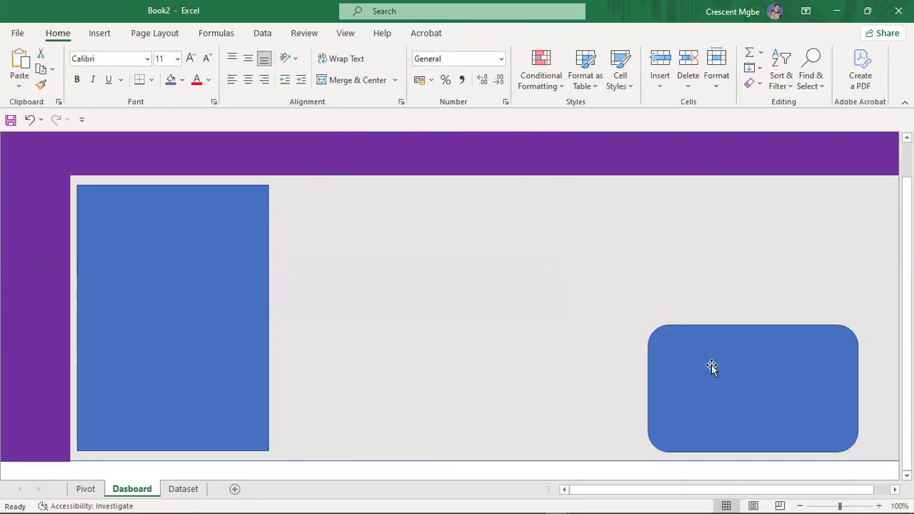
pyautogui.click(712, 370)
pyautogui.press('Delete')
# Duplicate the tall rectangle panel, reshape the copy into a wide upper card beside it, and place a second copy of that card next to it
pyautogui.click(221, 242)
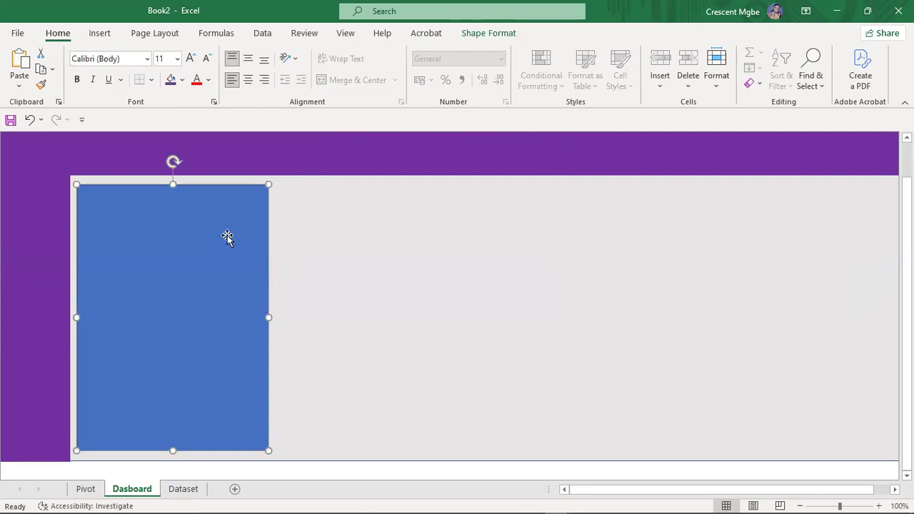
pyautogui.hotkey('ctrl', 'd')
pyautogui.moveTo(227, 236); pyautogui.dragTo(423, 275)
pyautogui.moveTo(370, 447); pyautogui.dragTo(424, 306)
pyautogui.moveTo(468, 246); pyautogui.dragTo(578, 247)
pyautogui.moveTo(399, 243); pyautogui.dragTo(726, 240)
# Copy the upper card to the lower row, narrow it to about three fifths of its width, and place two copies alongside it
pyautogui.click(407, 262)
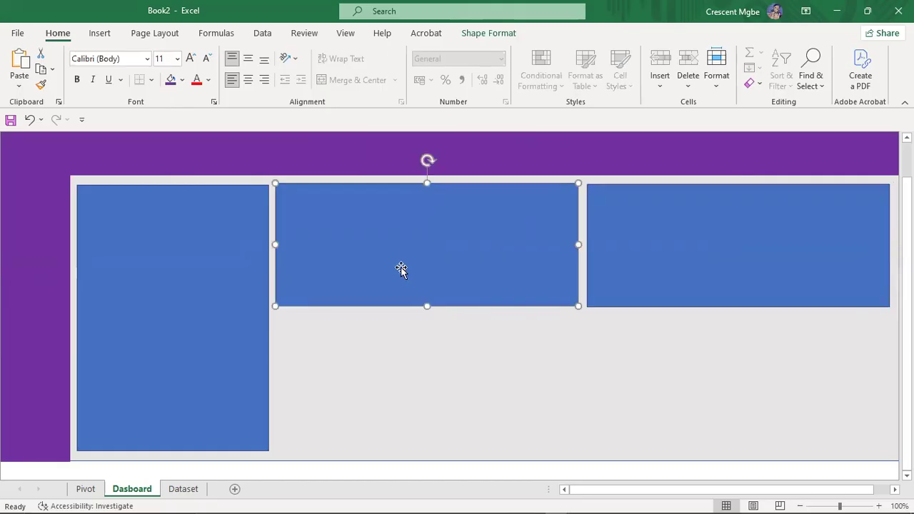
pyautogui.moveTo(400, 267); pyautogui.dragTo(405, 392)
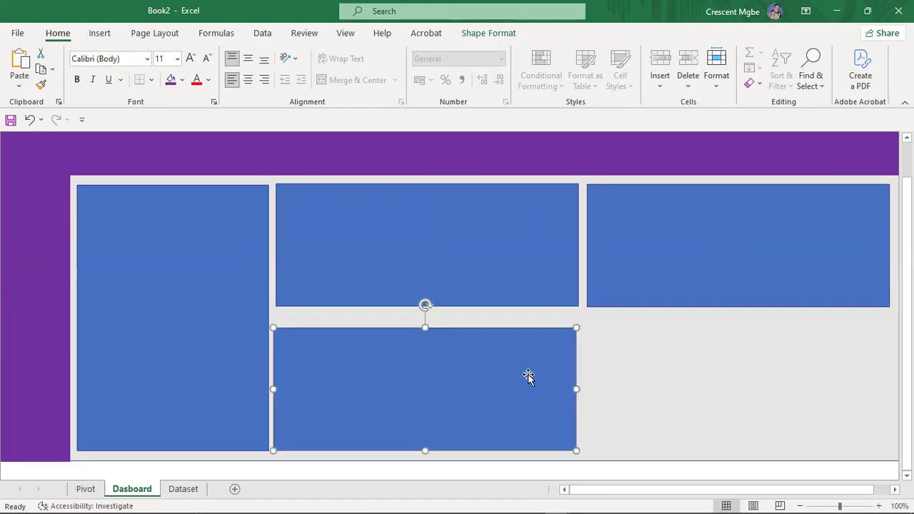
pyautogui.moveTo(576, 392); pyautogui.dragTo(456, 389)
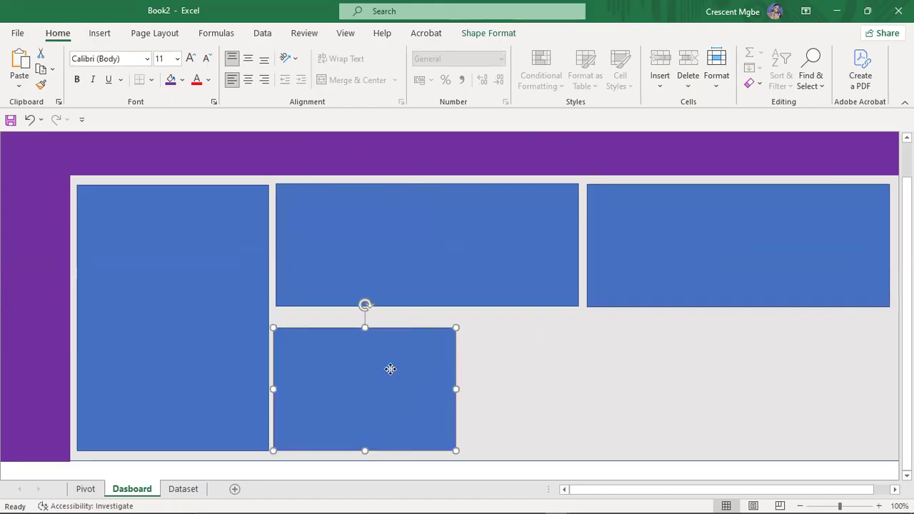
pyautogui.moveTo(394, 374); pyautogui.dragTo(622, 374)
pyautogui.click(612, 376)
pyautogui.moveTo(583, 393); pyautogui.dragTo(774, 383)
# Try to shift the upper card beside the tall panel slightly lower, and undo the move
pyautogui.click(557, 335)
pyautogui.click(501, 263)
pyautogui.moveTo(421, 302); pyautogui.dragTo(418, 309)
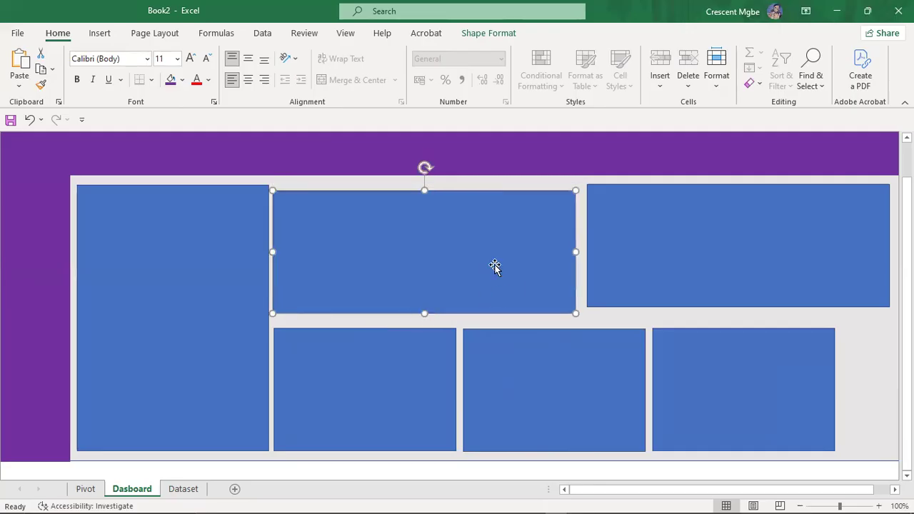
pyautogui.moveTo(494, 266); pyautogui.dragTo(489, 258)
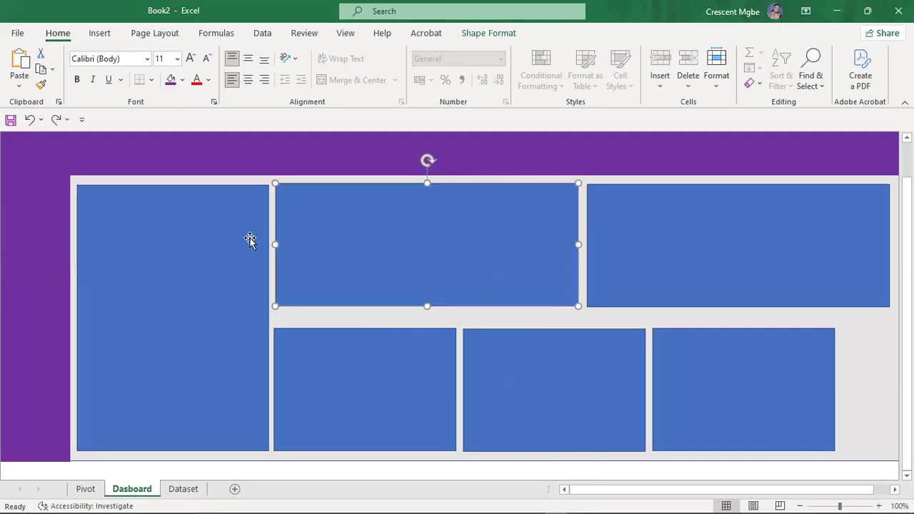
# Fill the tall panel and both upper cards with white
pyautogui.scroll(-1, 168, 257)
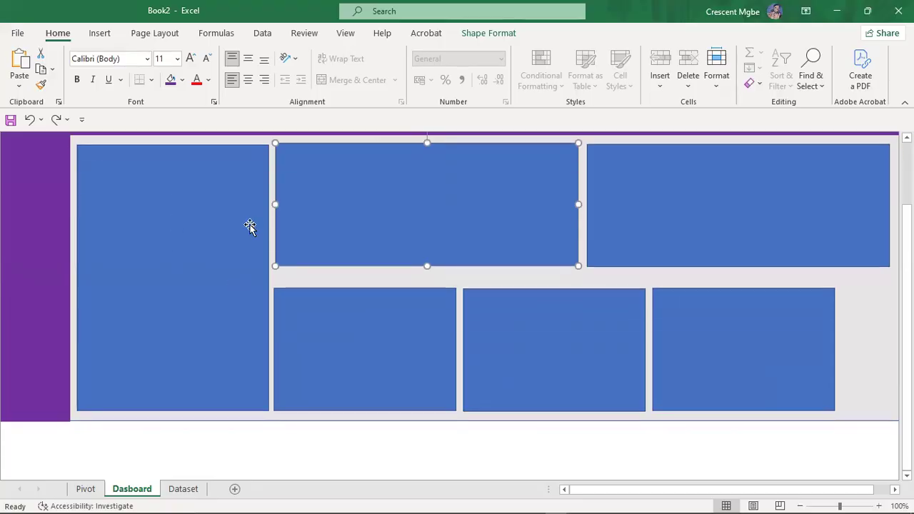
pyautogui.scroll(1, 236, 239)
pyautogui.click(200, 305)
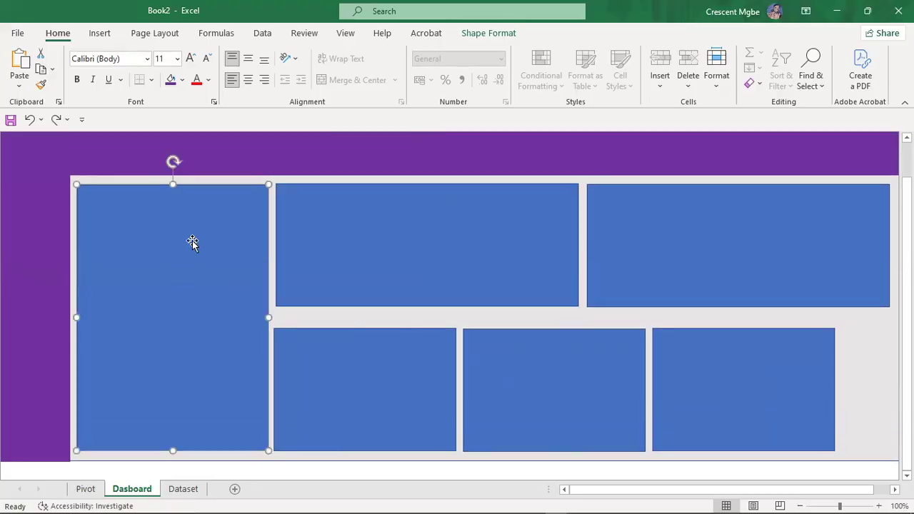
pyautogui.click(482, 34)
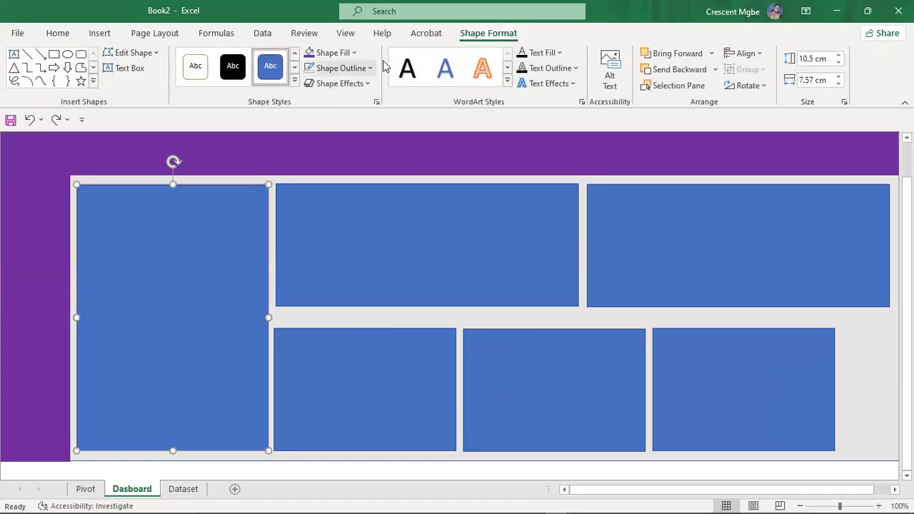
pyautogui.click(348, 53)
pyautogui.click(309, 109)
pyautogui.click(383, 249)
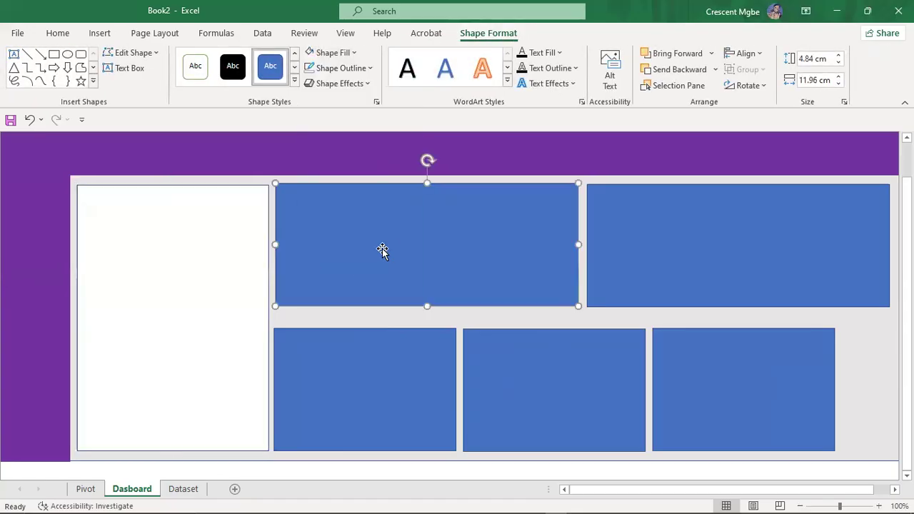
pyautogui.press('F4')
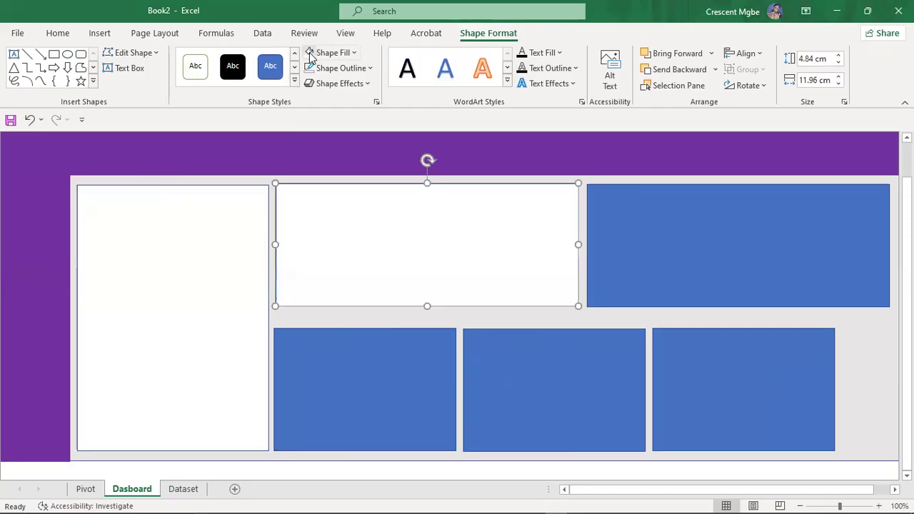
pyautogui.click(630, 227)
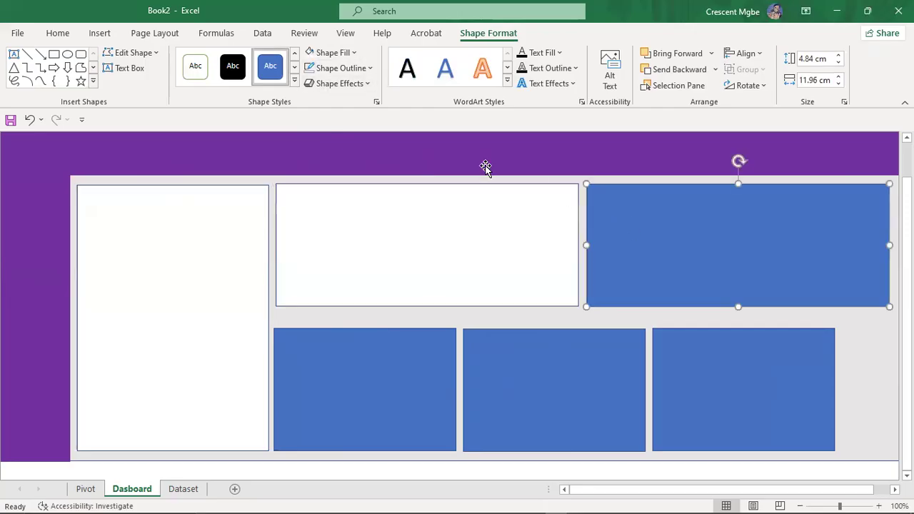
pyautogui.click(311, 53)
# Fill all three lower-row cards with white
pyautogui.click(361, 371)
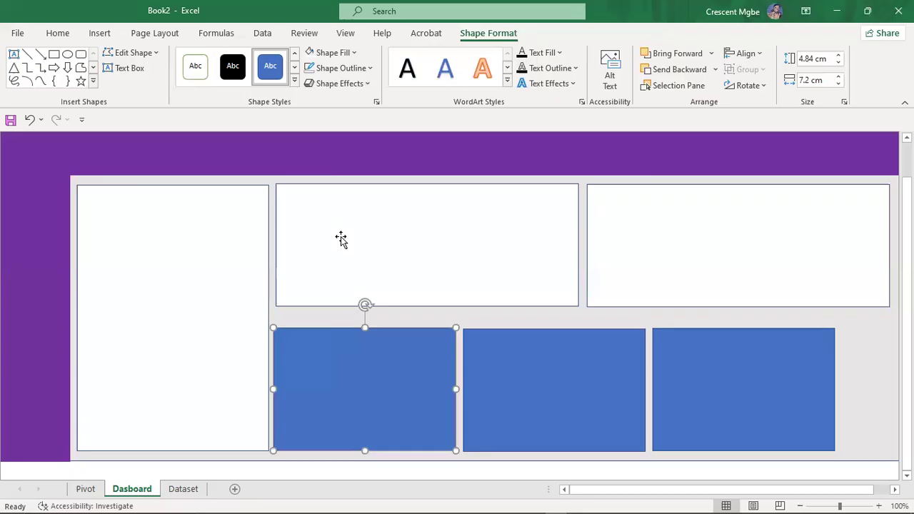
pyautogui.click(325, 52)
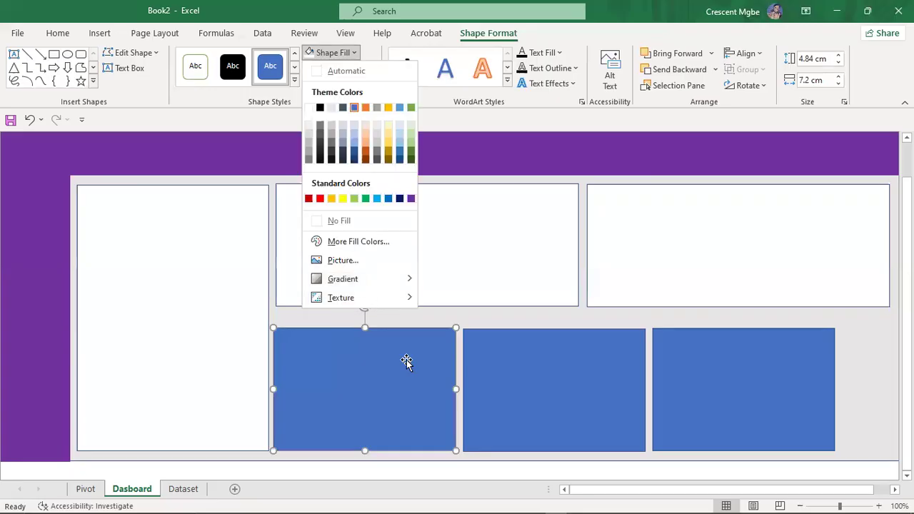
pyautogui.click(309, 107)
pyautogui.click(520, 366)
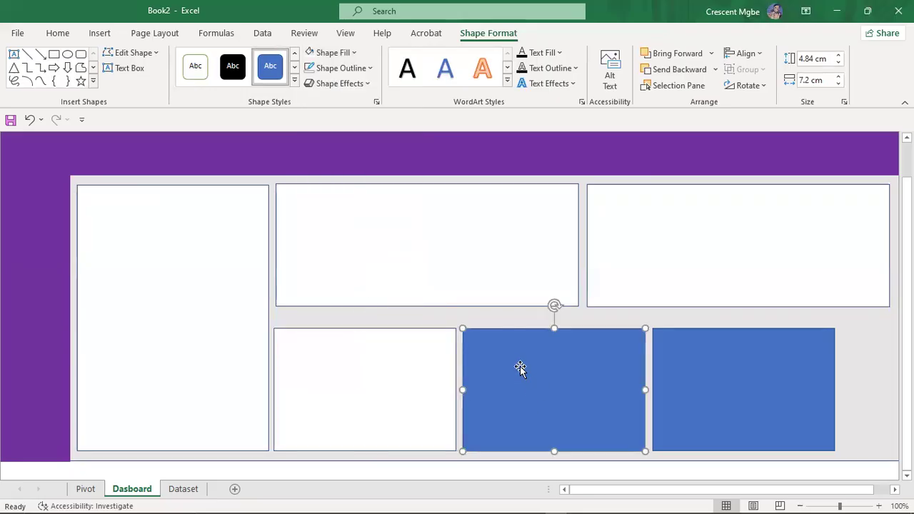
pyautogui.click(310, 56)
pyautogui.click(739, 402)
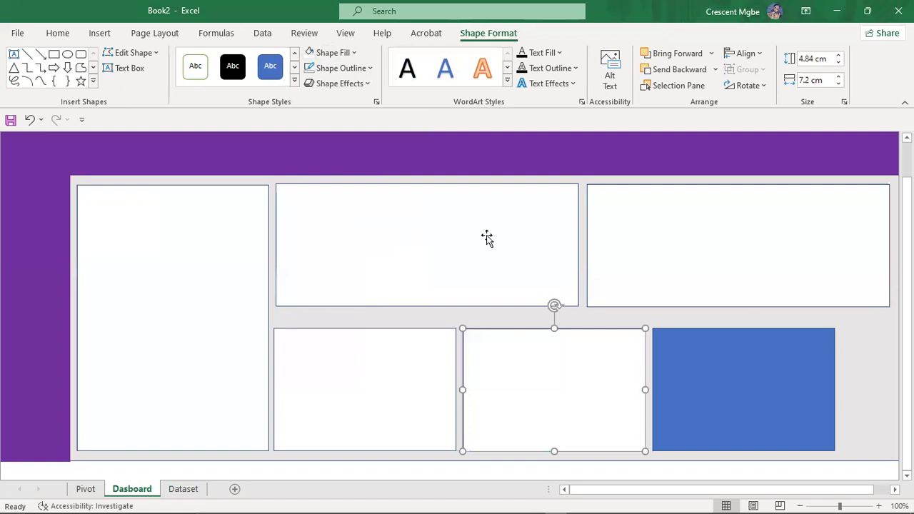
pyautogui.click(310, 53)
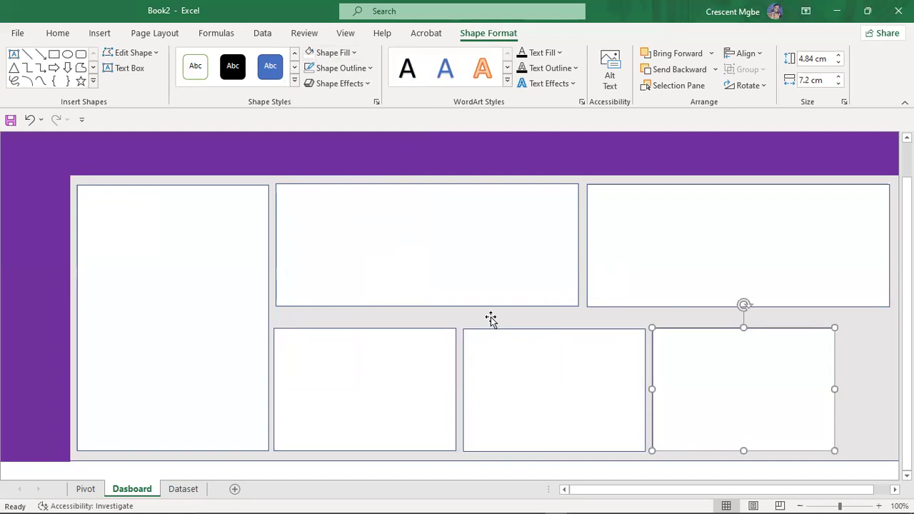
# Extend the top edges of the three lower cards slightly upward, making each about 5.2 cm tall
pyautogui.click(365, 390)
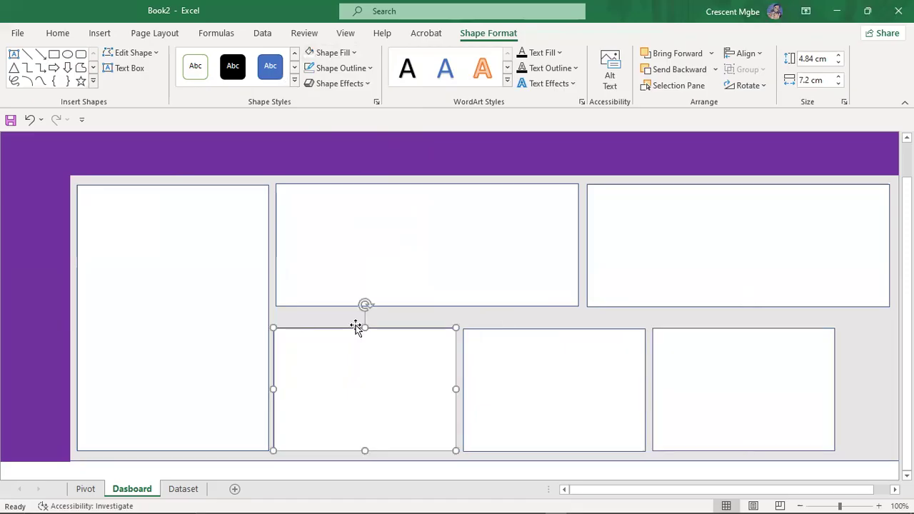
pyautogui.moveTo(364, 326); pyautogui.dragTo(363, 319)
pyautogui.click(540, 384)
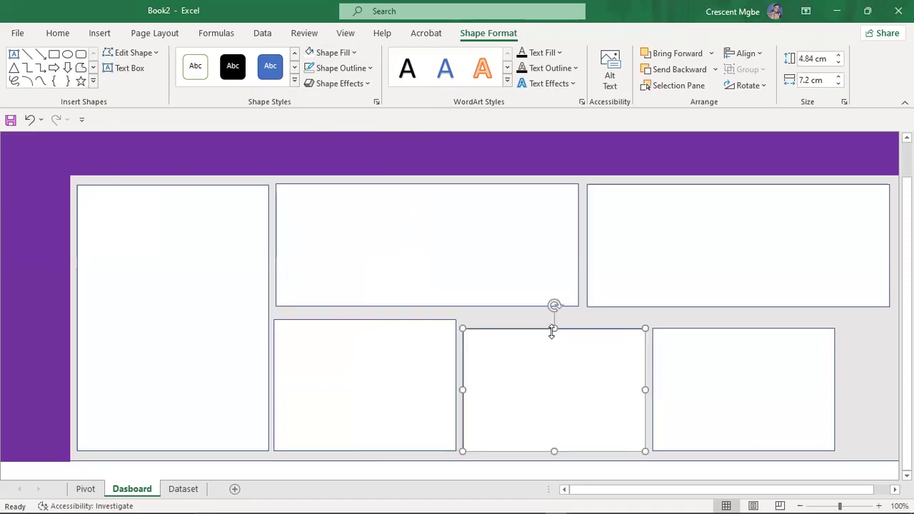
pyautogui.moveTo(553, 326); pyautogui.dragTo(553, 319)
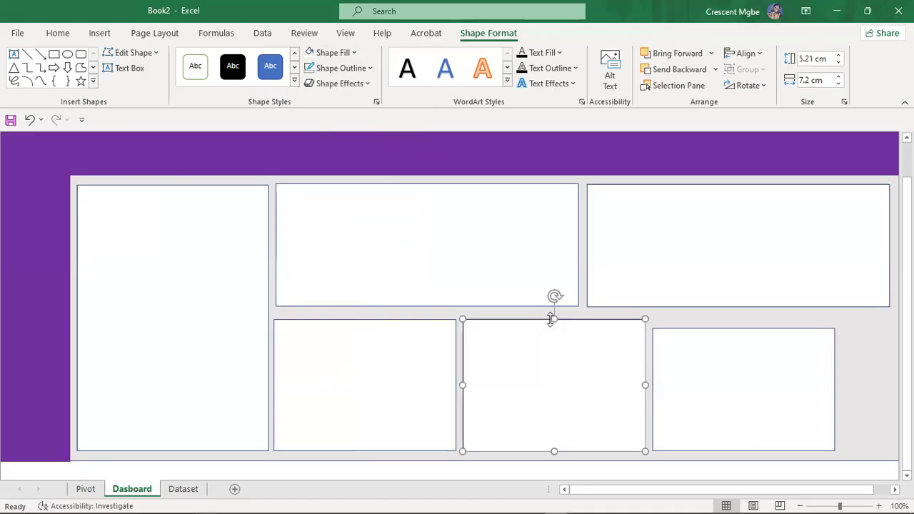
pyautogui.click(721, 389)
pyautogui.moveTo(742, 328); pyautogui.dragTo(739, 320)
# Extend the bottom edges of both upper cards downward, making each about 5.08 cm tall
pyautogui.click(486, 270)
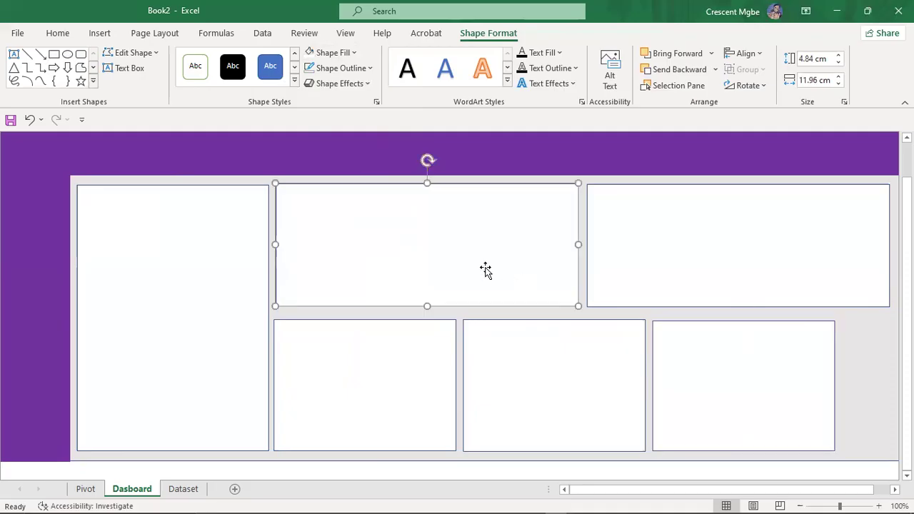
pyautogui.moveTo(424, 306); pyautogui.dragTo(420, 312)
pyautogui.click(686, 249)
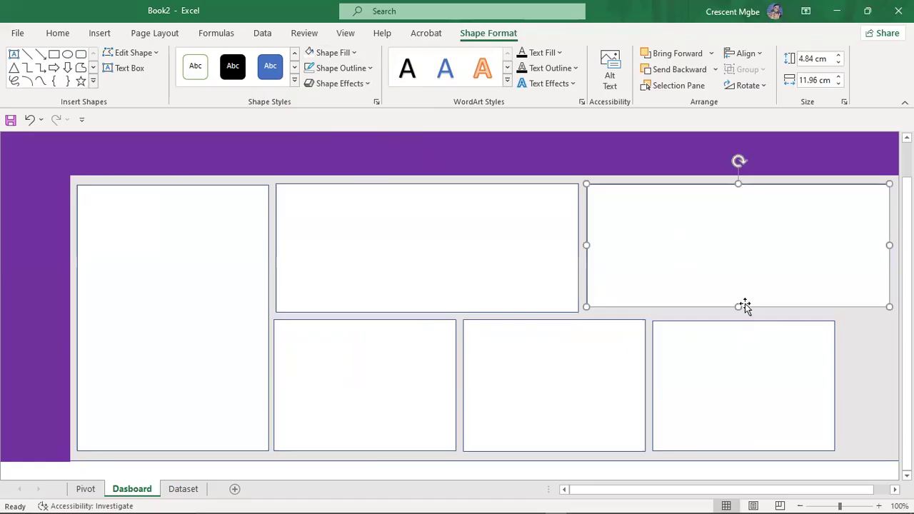
pyautogui.moveTo(736, 306); pyautogui.dragTo(735, 312)
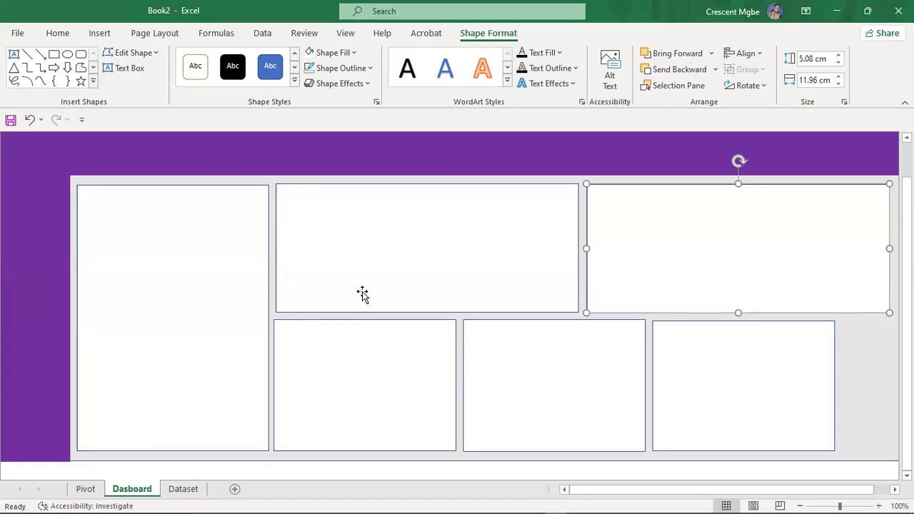
# Check the reference Marketing Dashboard image in the browser, and back in Book2 narrow the outer upper card to align with the last lower card's edge
pyautogui.click(728, 503)
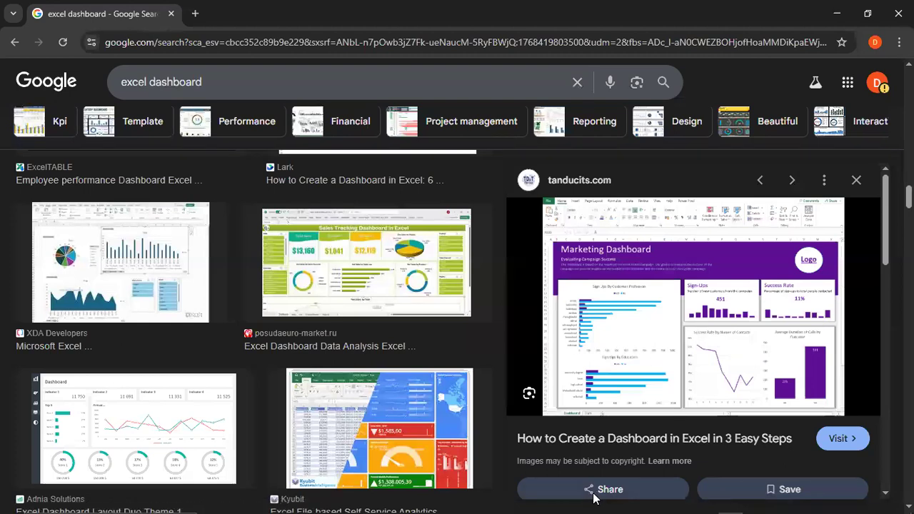
pyautogui.moveTo(564, 499)
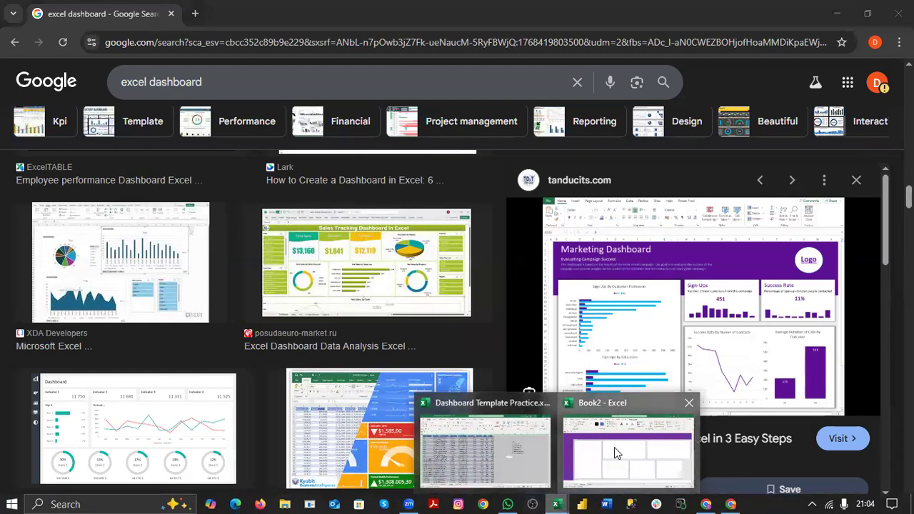
pyautogui.click(614, 447)
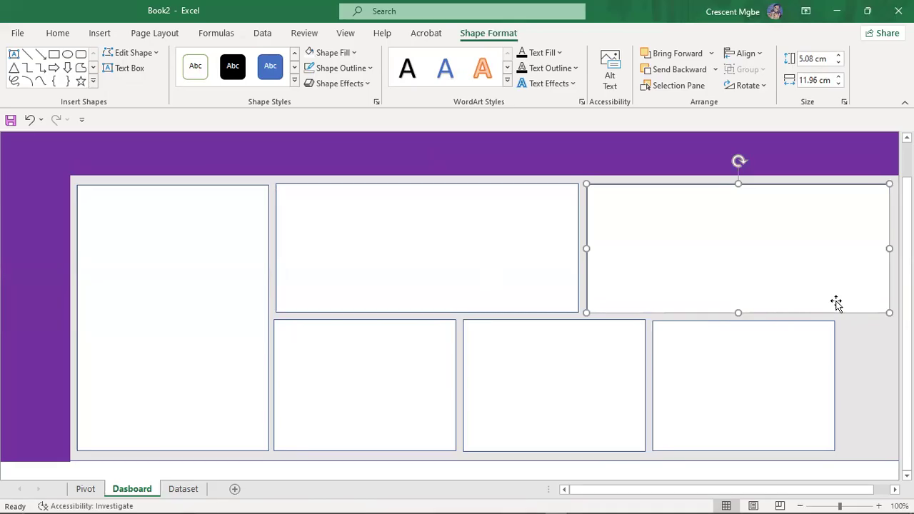
pyautogui.moveTo(888, 248); pyautogui.dragTo(834, 248)
pyautogui.click(885, 298)
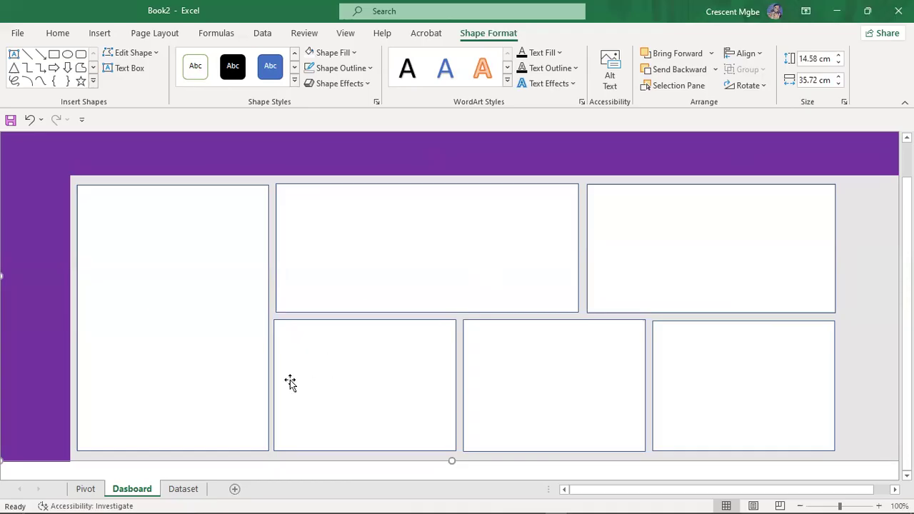
# Insert a Clustered Column PivotChart from the Best selling Product pivot table on the Pivot sheet
pyautogui.click(85, 489)
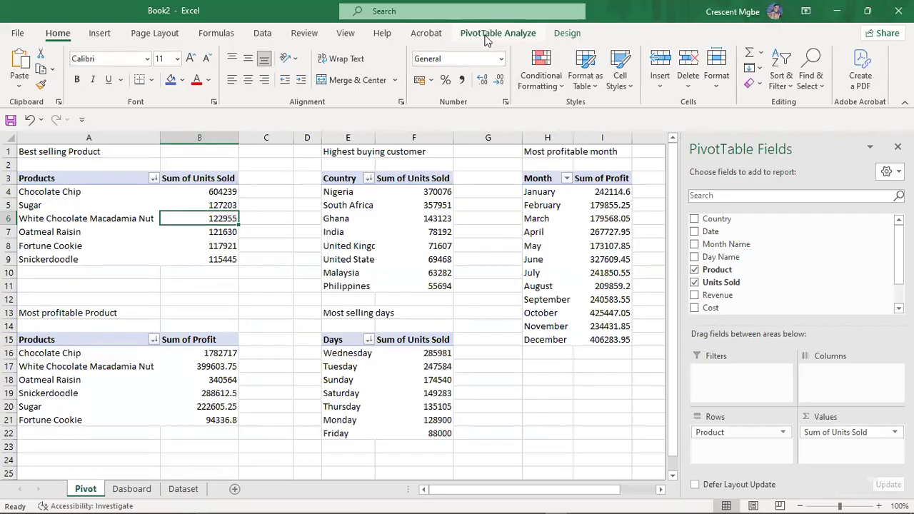
pyautogui.click(493, 33)
pyautogui.click(712, 67)
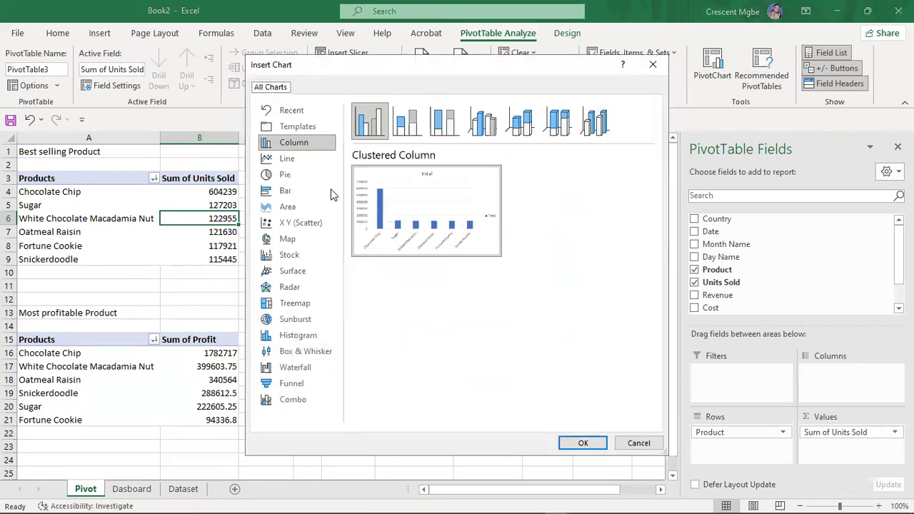
pyautogui.click(280, 194)
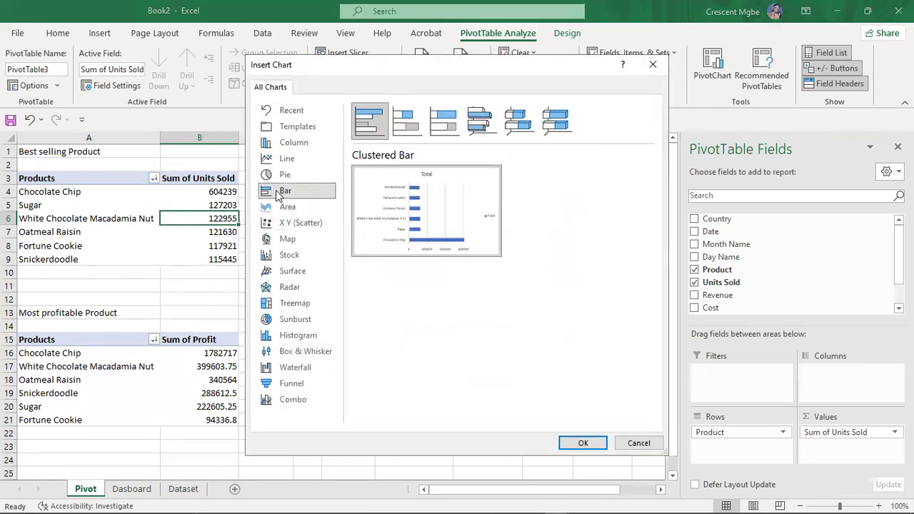
pyautogui.click(290, 143)
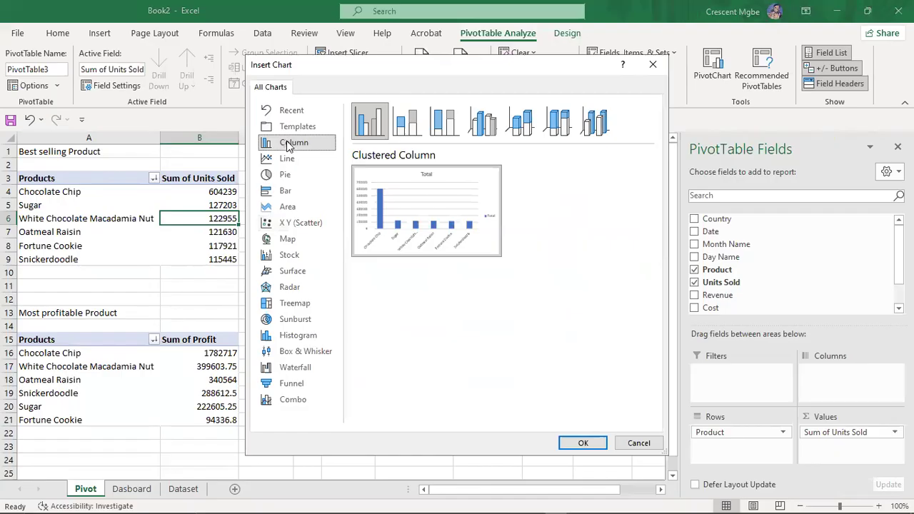
pyautogui.moveTo(457, 209)
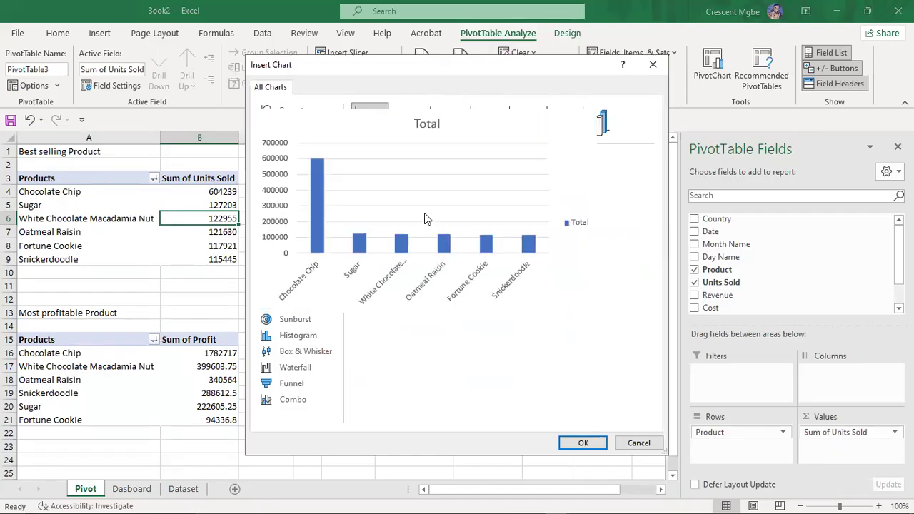
pyautogui.click(584, 442)
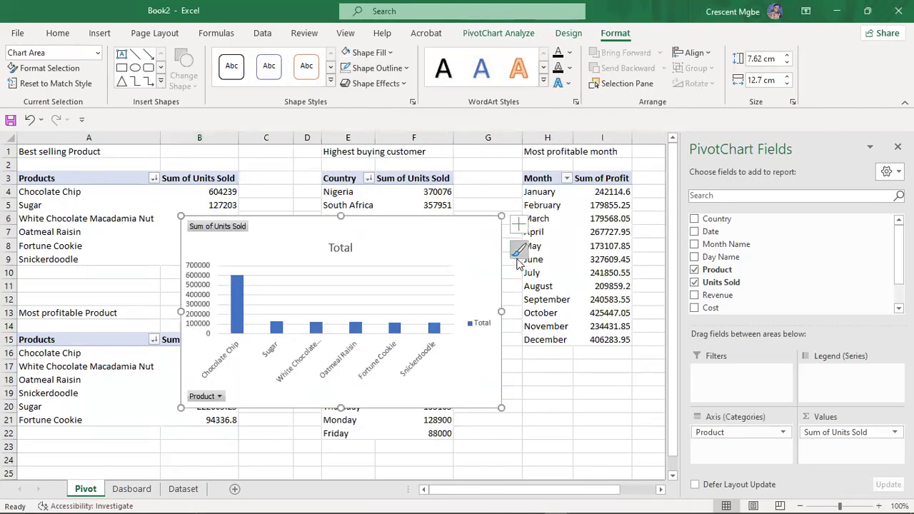
# Cut the units-sold PivotChart from the Pivot sheet, paste it on the Dasboard sheet, and position it over the upper card beside the tall panel
pyautogui.moveTo(378, 240); pyautogui.dragTo(346, 208)
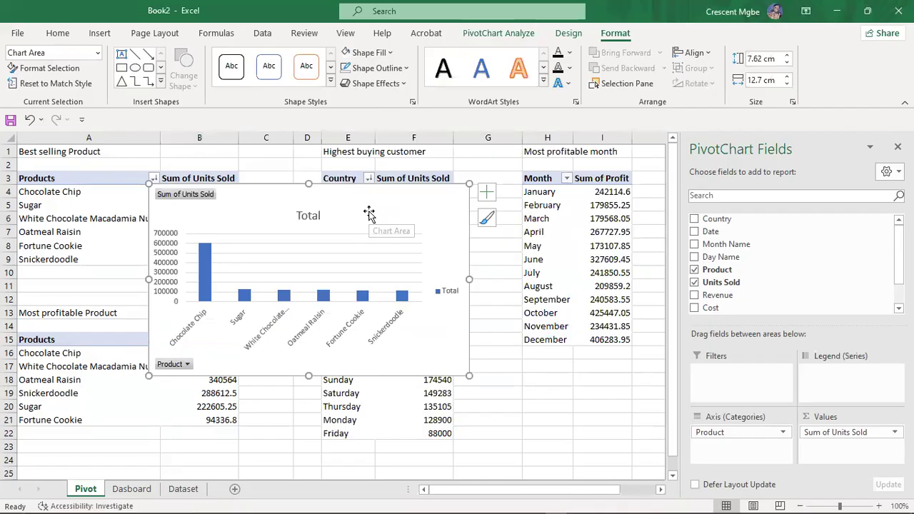
pyautogui.rightClick(368, 216)
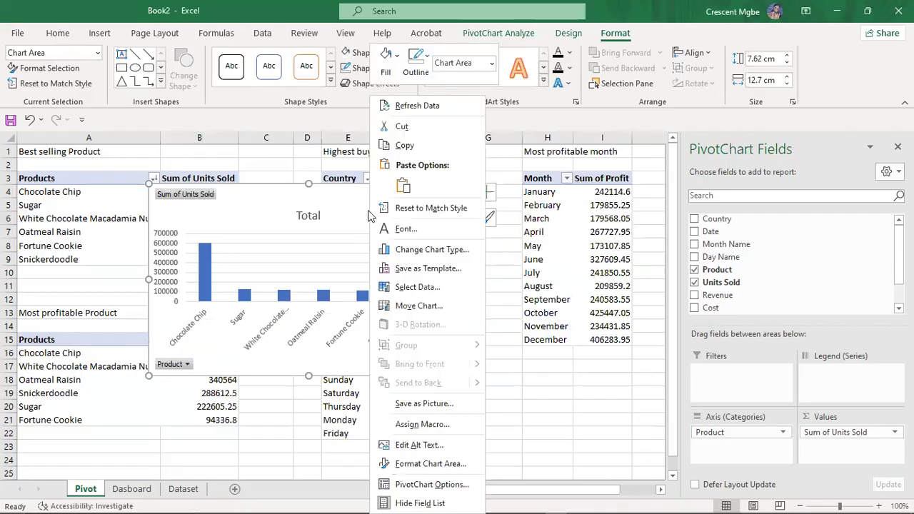
pyautogui.click(402, 126)
pyautogui.click(131, 489)
pyautogui.click(158, 280)
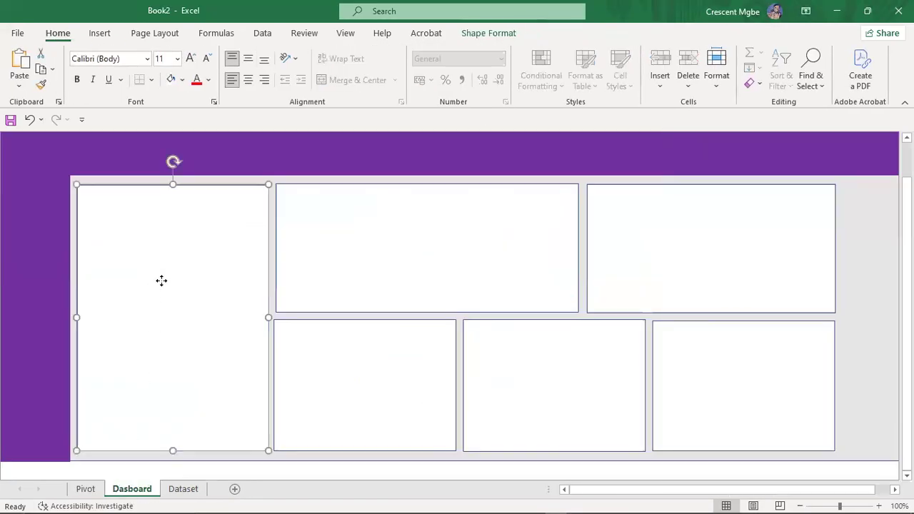
pyautogui.rightClick(160, 279)
pyautogui.click(191, 245)
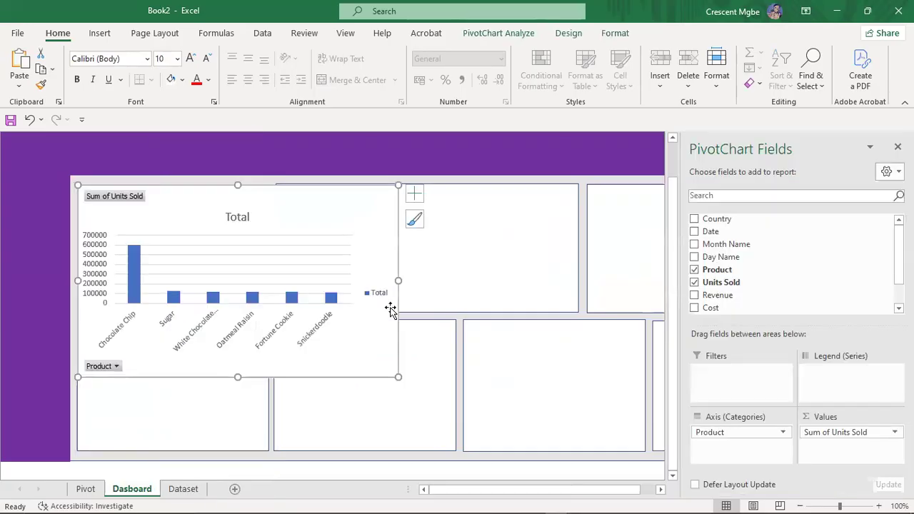
pyautogui.moveTo(345, 217)
pyautogui.mouseDown()
pyautogui.moveTo(416, 224)
pyautogui.moveTo(375, 253)
pyautogui.moveTo(379, 228)
pyautogui.moveTo(449, 212)
pyautogui.moveTo(535, 213)
pyautogui.mouseUp()
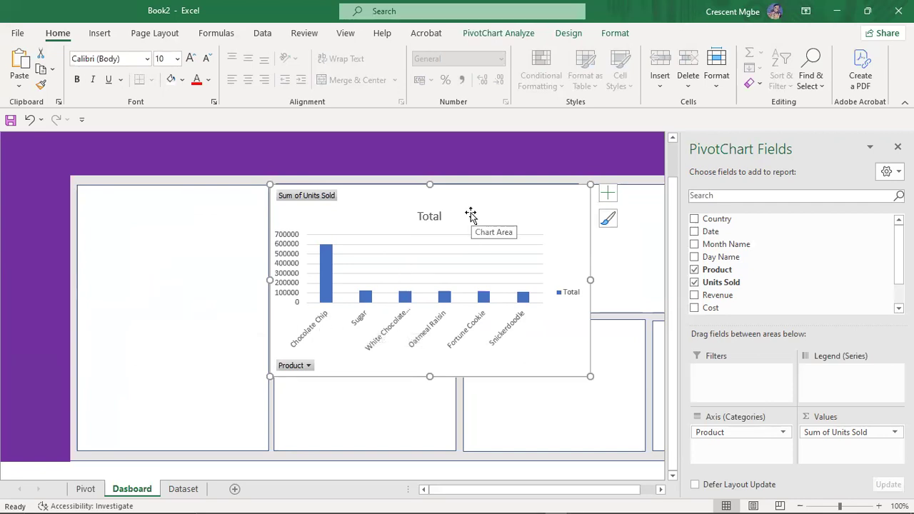
pyautogui.moveTo(476, 212)
pyautogui.mouseDown()
pyautogui.moveTo(448, 210)
pyautogui.moveTo(464, 213)
pyautogui.mouseUp()
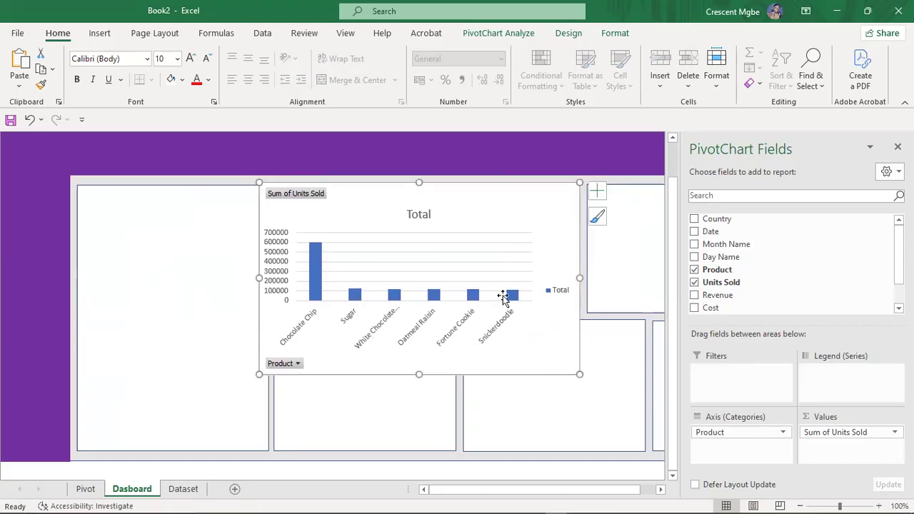
pyautogui.click(597, 217)
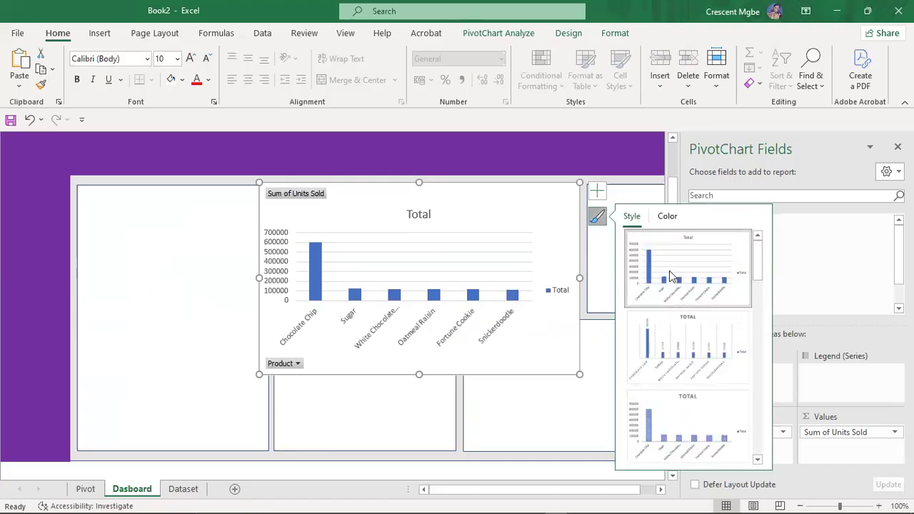
pyautogui.scroll(-5, 674, 330)
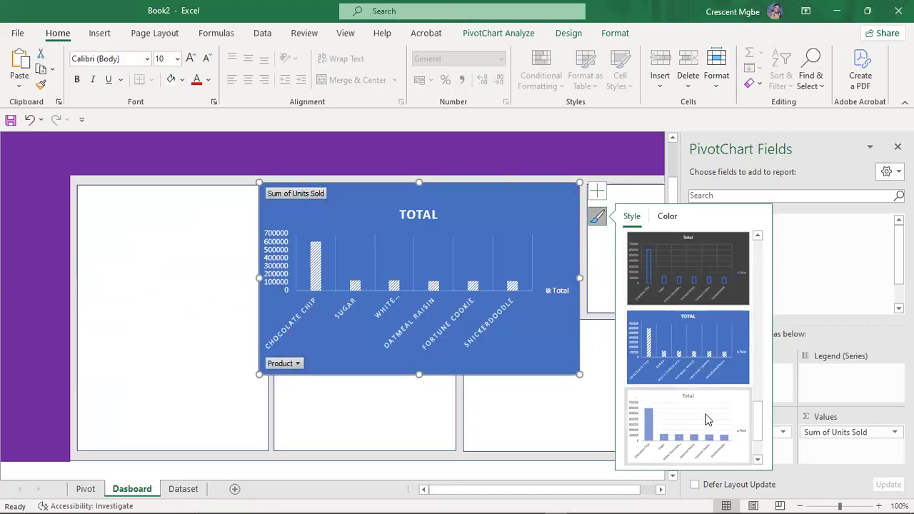
pyautogui.scroll(5, 653, 246)
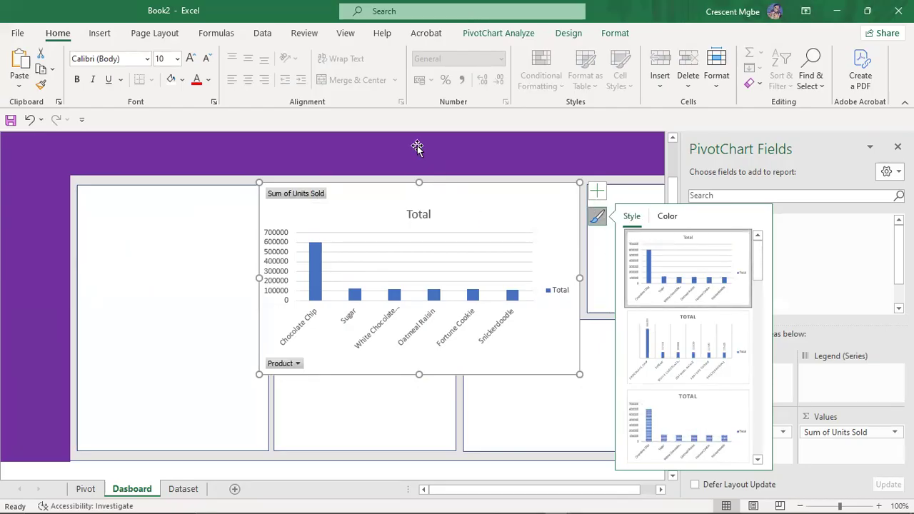
# Change the units-sold PivotChart from a column chart to a bar chart
pyautogui.click(499, 35)
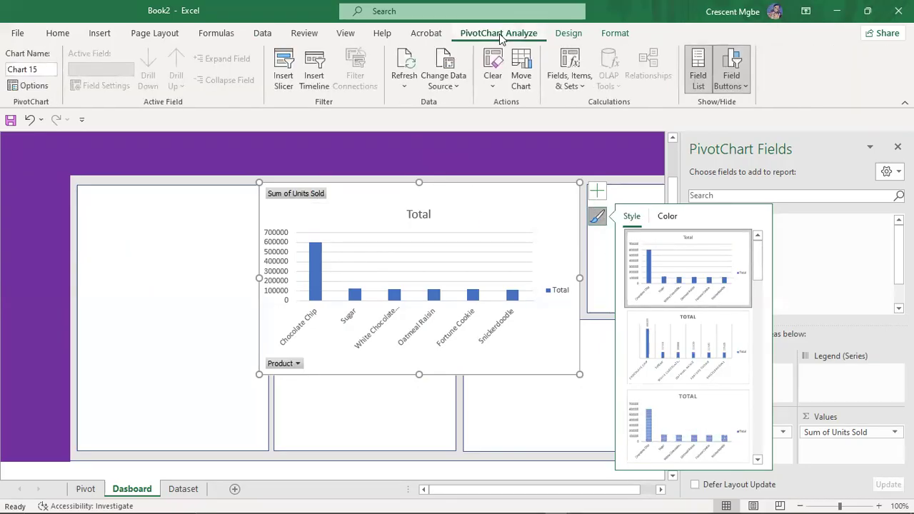
pyautogui.click(561, 36)
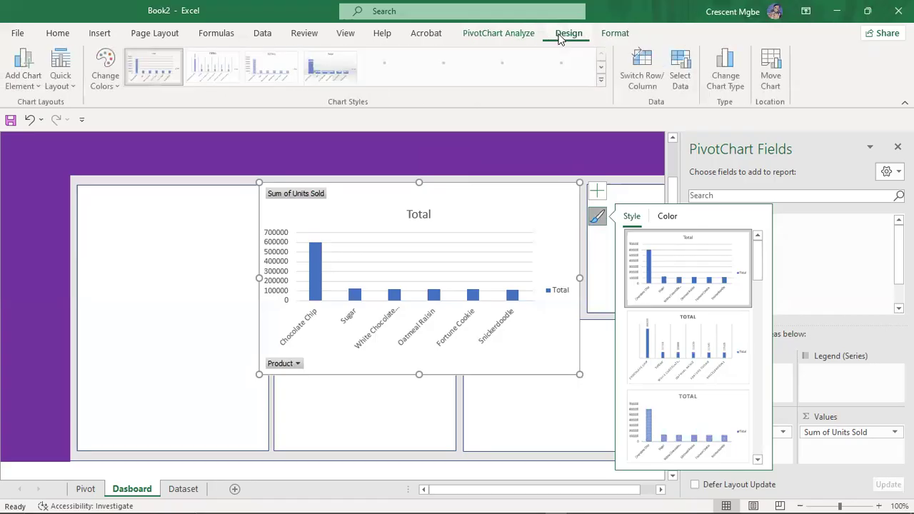
pyautogui.click(724, 62)
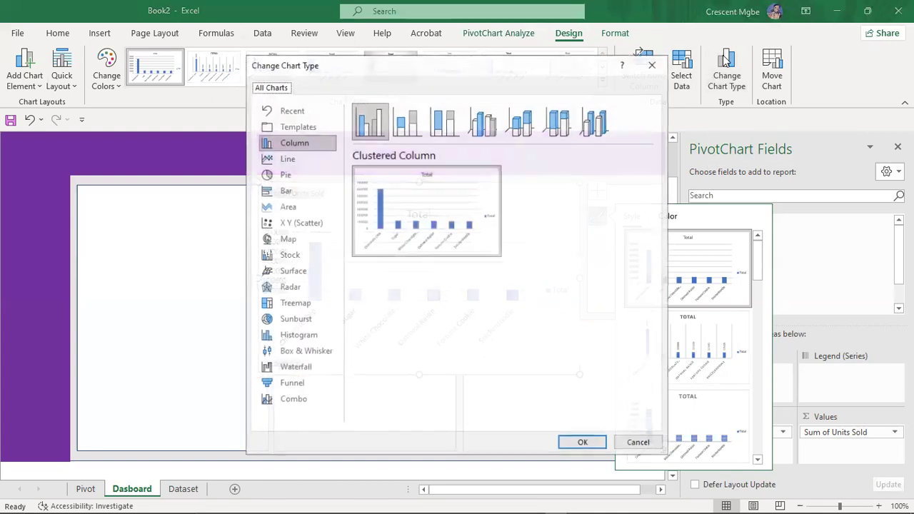
pyautogui.click(297, 192)
pyautogui.click(581, 443)
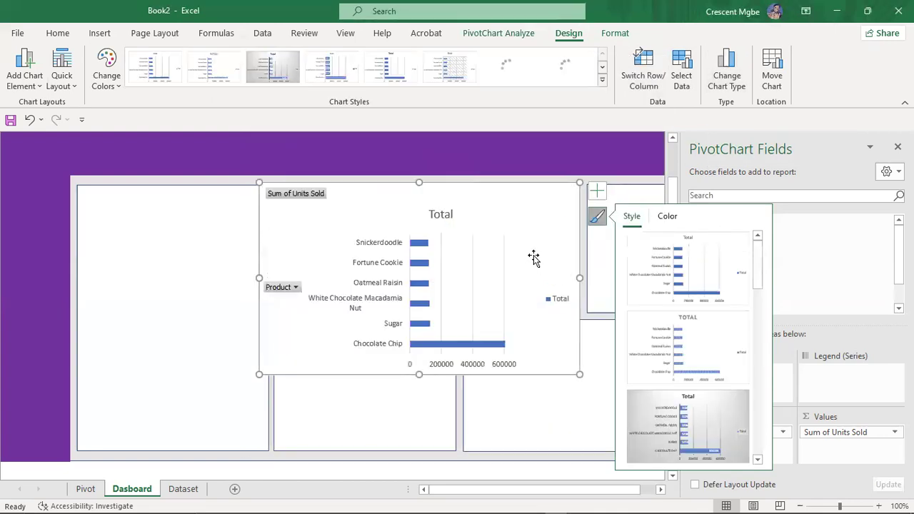
# Move the bar chart so that it overlaps the tall panel and the adjacent upper card
pyautogui.click(486, 219)
pyautogui.moveTo(486, 220); pyautogui.dragTo(386, 205)
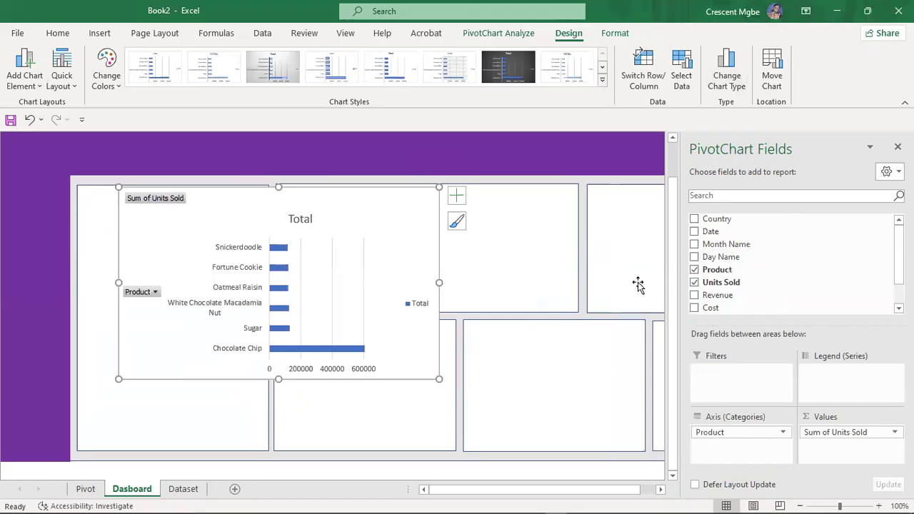
pyautogui.moveTo(362, 208); pyautogui.dragTo(350, 211)
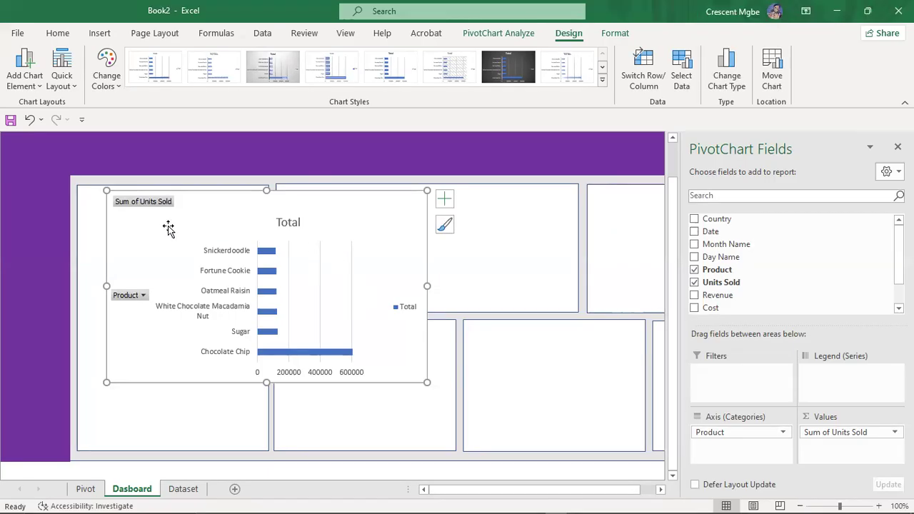
# Replace the bar chart's title with "Unit sold by Product"
pyautogui.click(290, 222)
pyautogui.click(300, 222)
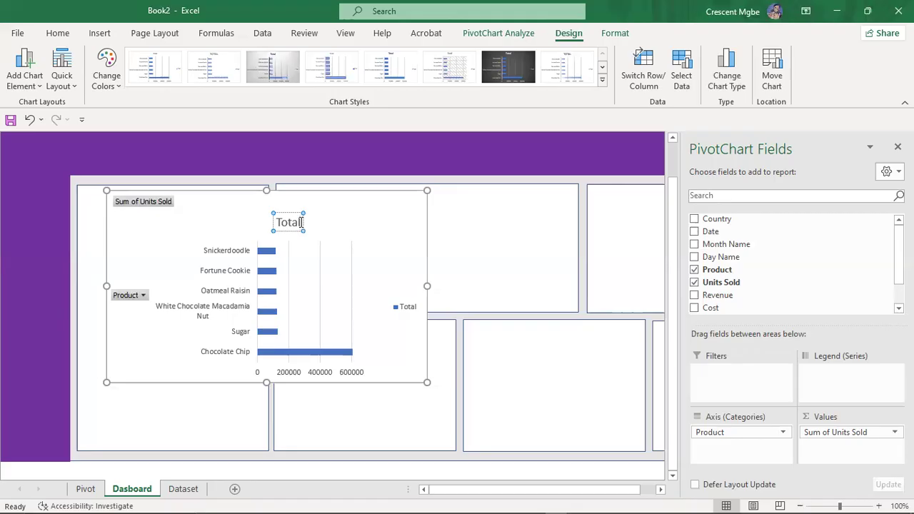
pyautogui.press('BackSpace')
pyautogui.press('BackSpace')
pyautogui.press('BackSpace')
pyautogui.press('BackSpace')
pyautogui.press('BackSpace')
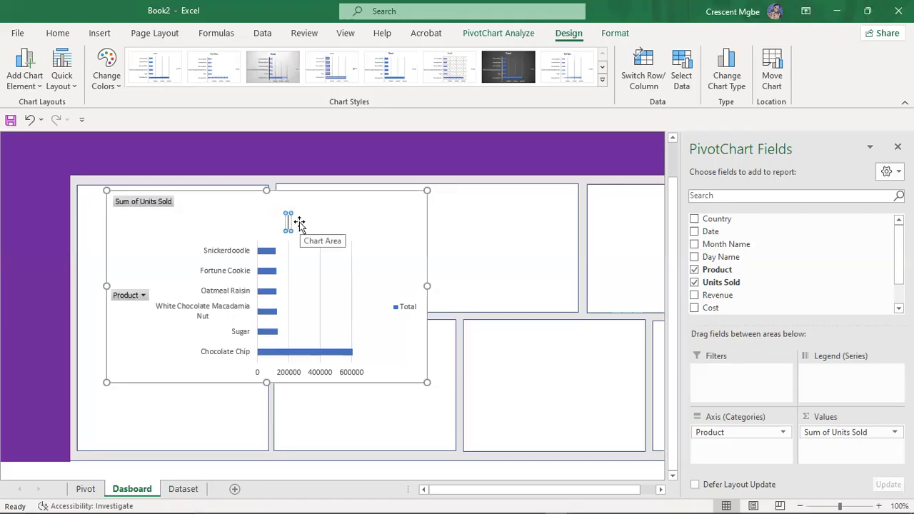
pyautogui.write('Unit sold by')
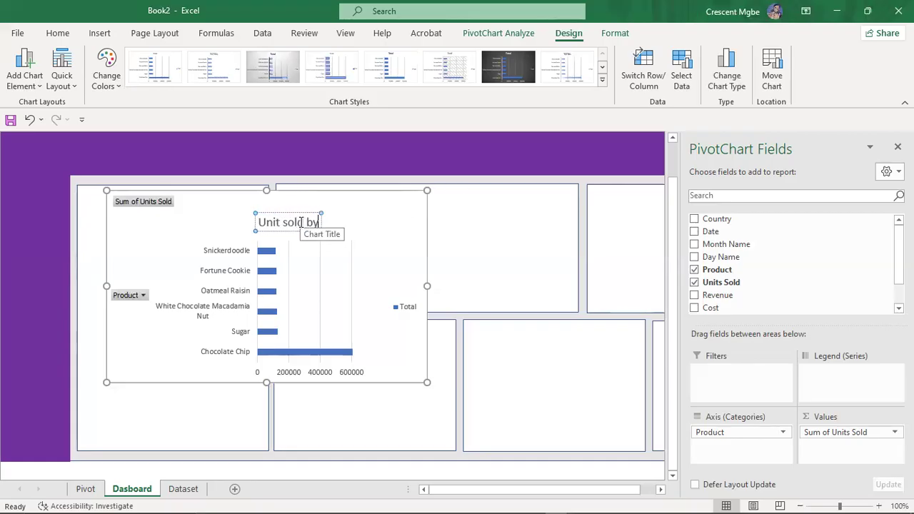
pyautogui.write(' Product')
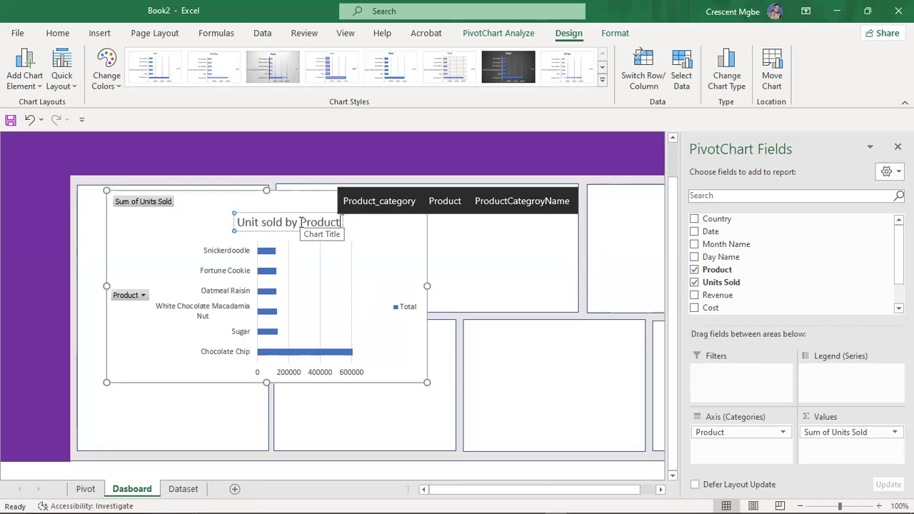
pyautogui.click(386, 350)
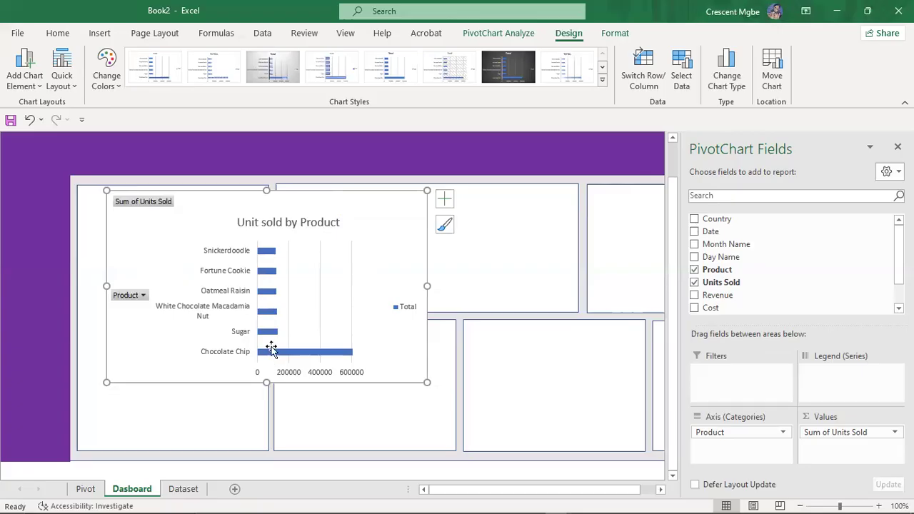
# Remove the legend from the Unit sold by Product chart
pyautogui.moveTo(267, 280)
pyautogui.click(445, 201)
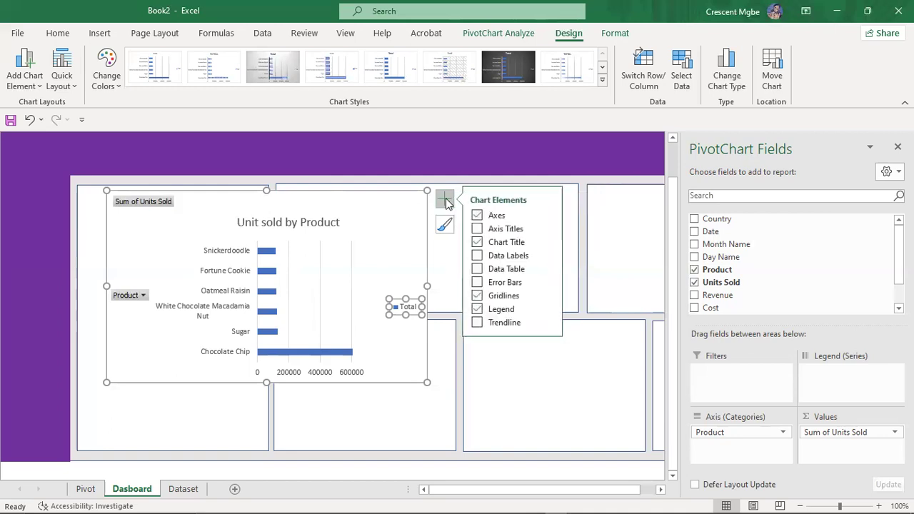
pyautogui.click(477, 310)
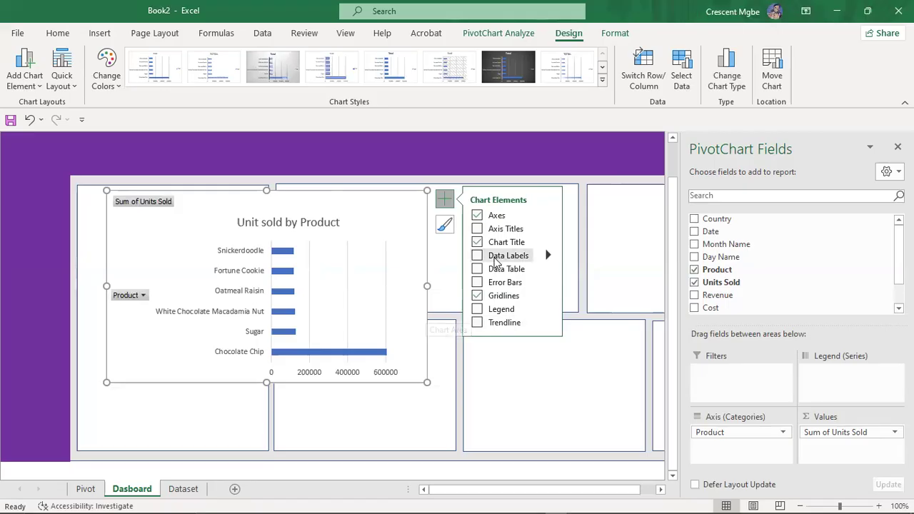
pyautogui.click(443, 197)
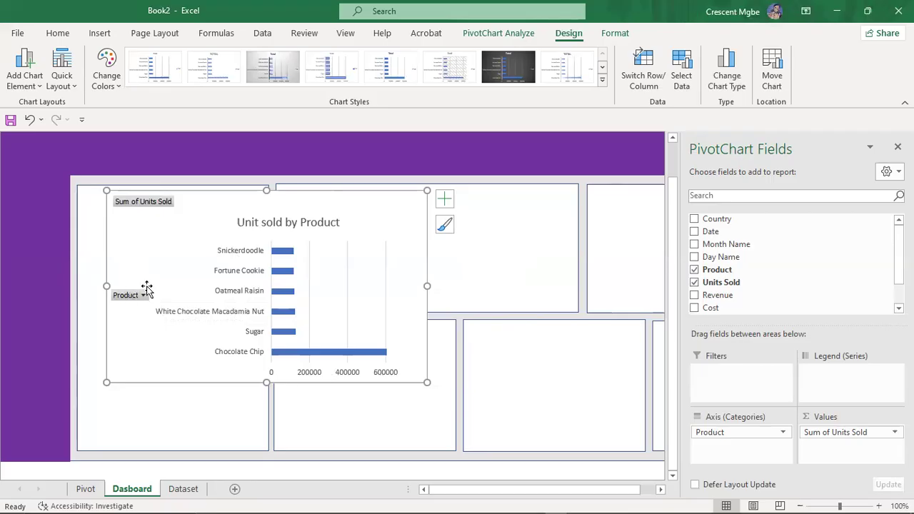
pyautogui.click(443, 202)
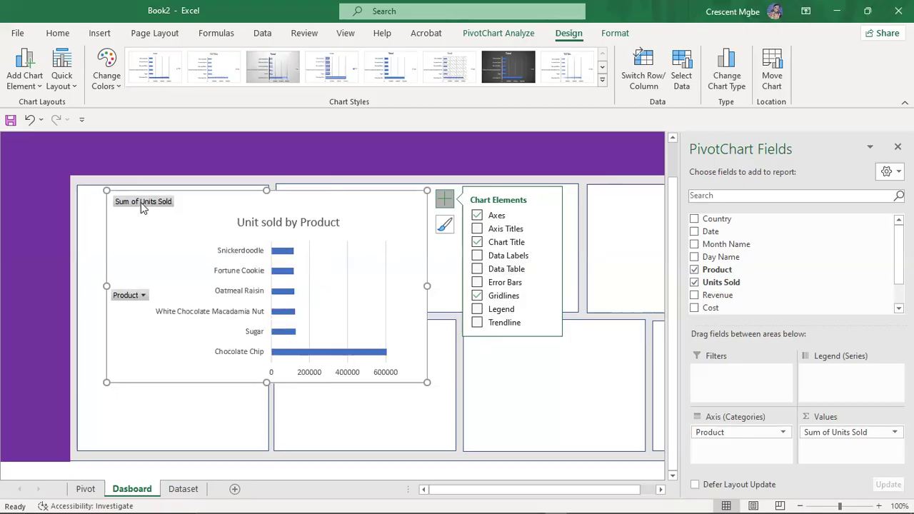
pyautogui.click(444, 199)
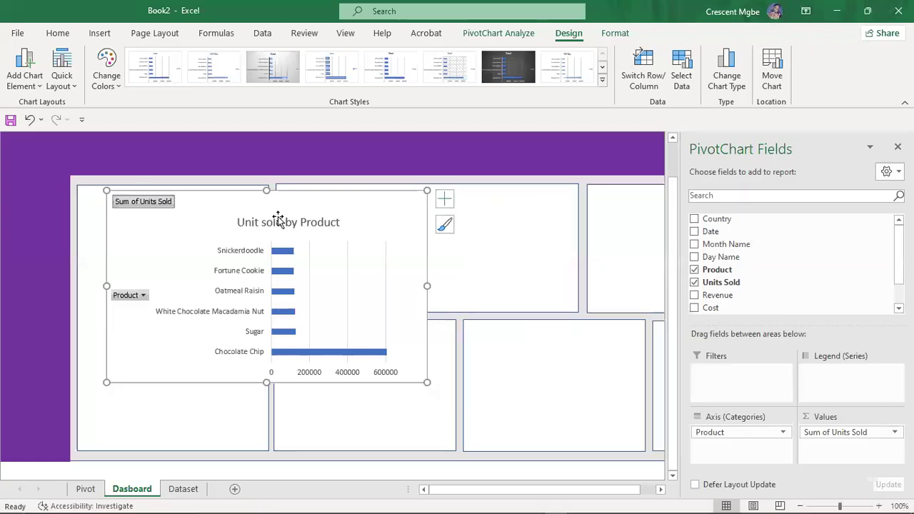
# Try removing the Sum of Units Sold field from the chart, and undo the removal
pyautogui.rightClick(157, 205)
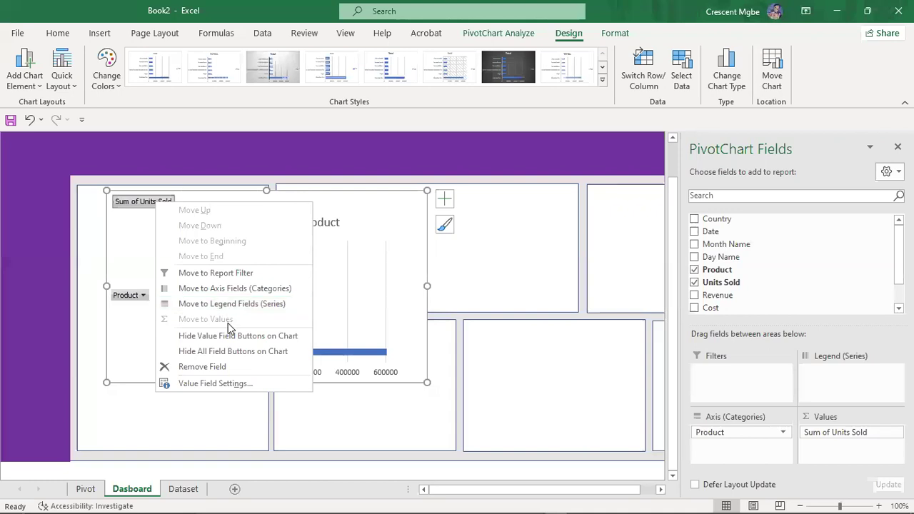
pyautogui.click(202, 367)
pyautogui.hotkey('ctrl', 'z')
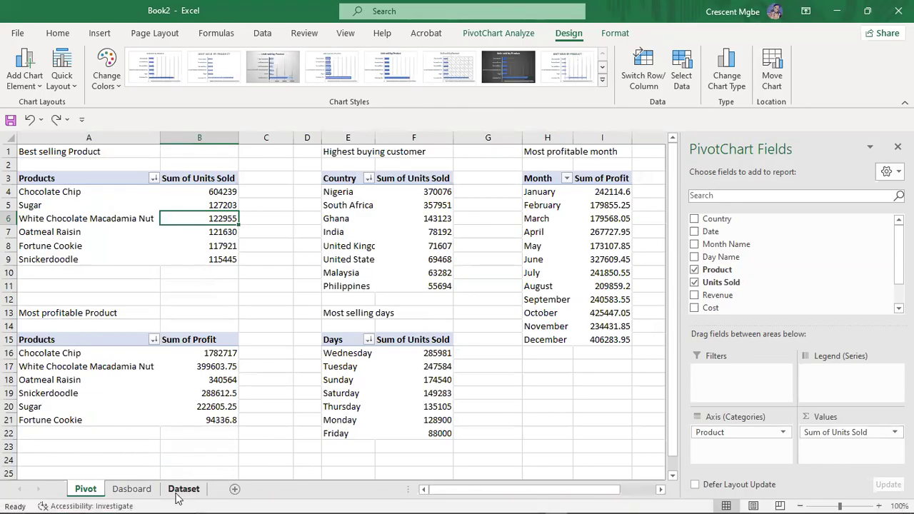
pyautogui.click(132, 488)
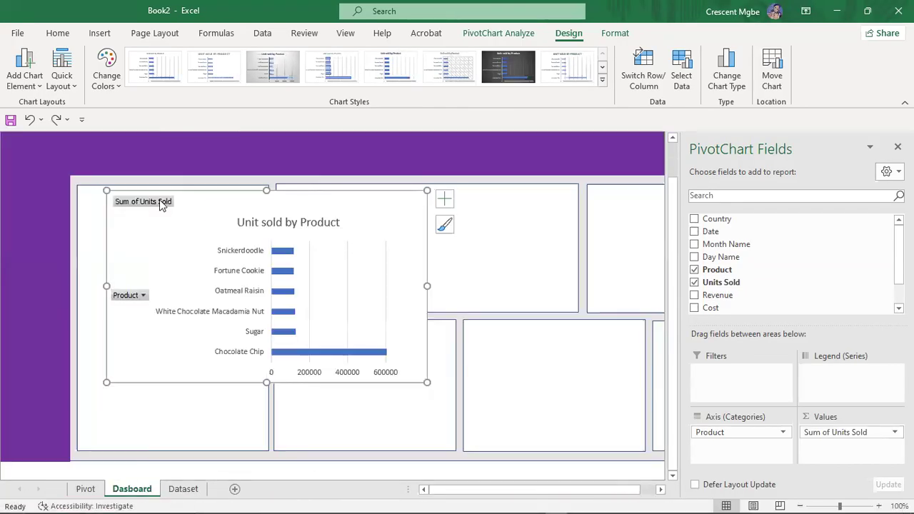
# Hide the value field button and all remaining field buttons on the Unit sold by Product chart
pyautogui.rightClick(159, 202)
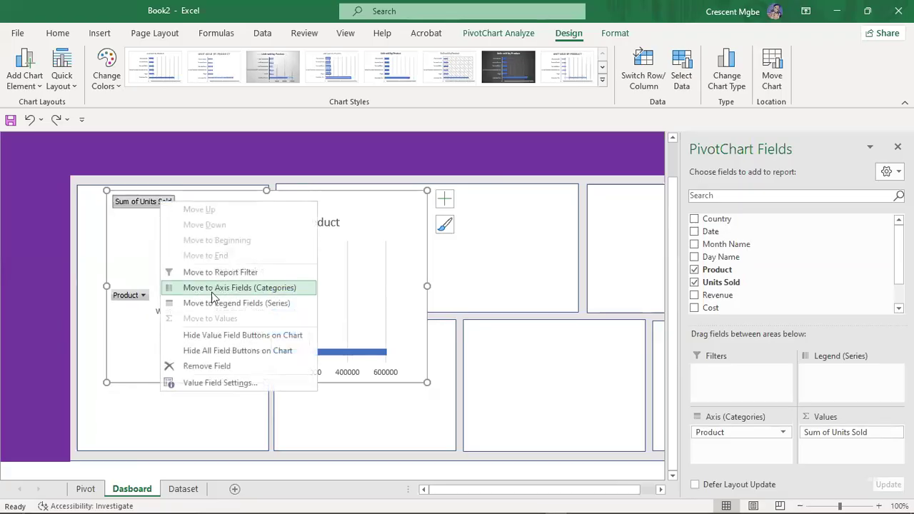
pyautogui.click(241, 336)
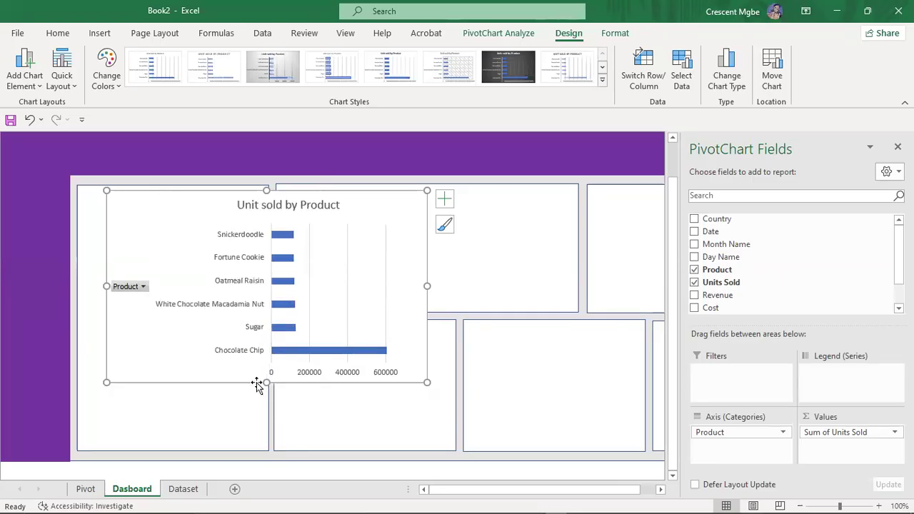
pyautogui.click(142, 287)
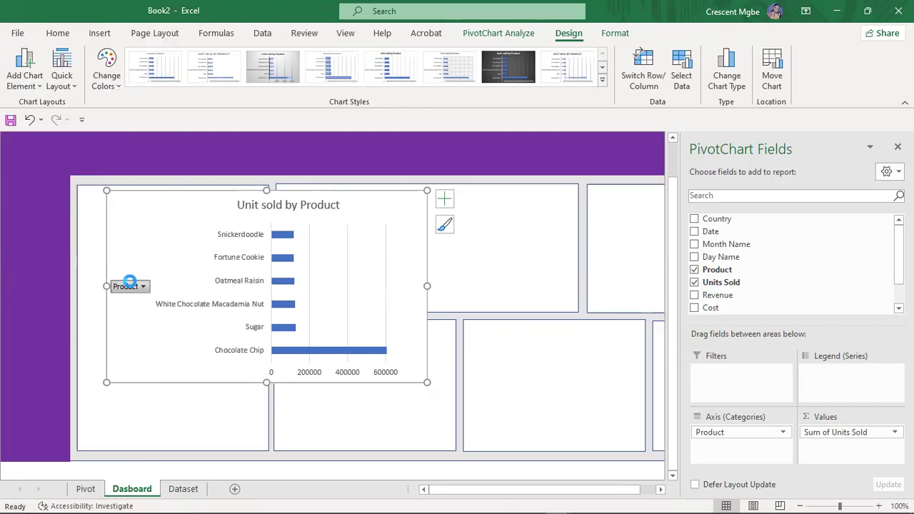
pyautogui.click(131, 286)
pyautogui.click(128, 288)
pyautogui.rightClick(125, 287)
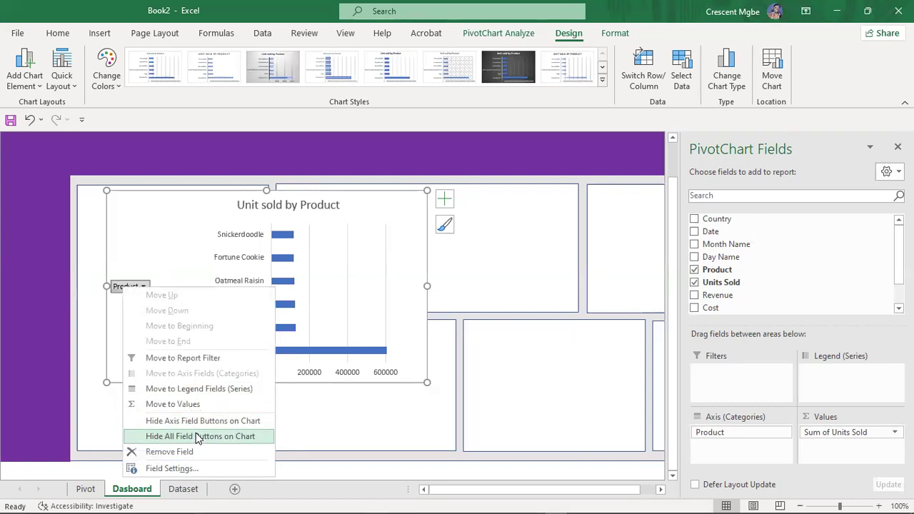
pyautogui.click(227, 436)
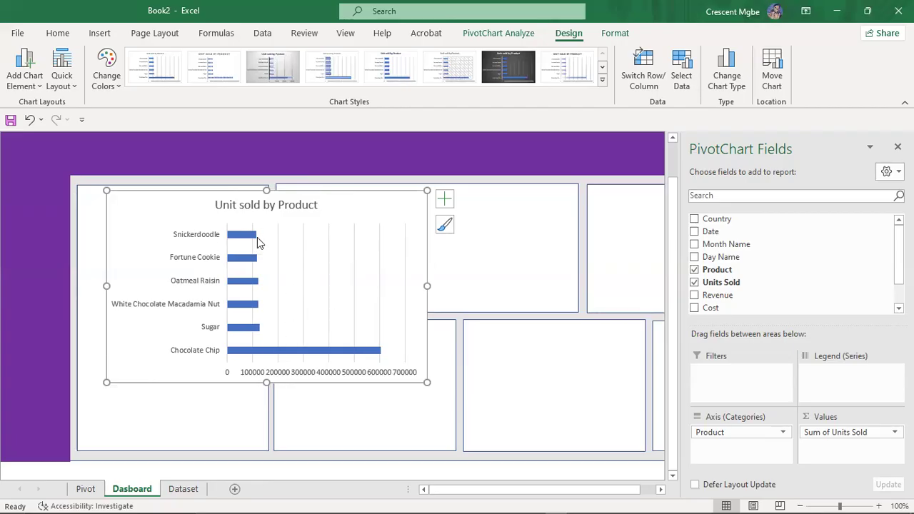
# Sort the Best selling Product pivot table by Sum of Units Sold in ascending order, and return to the Dasboard sheet
pyautogui.moveTo(257, 238)
pyautogui.click(86, 490)
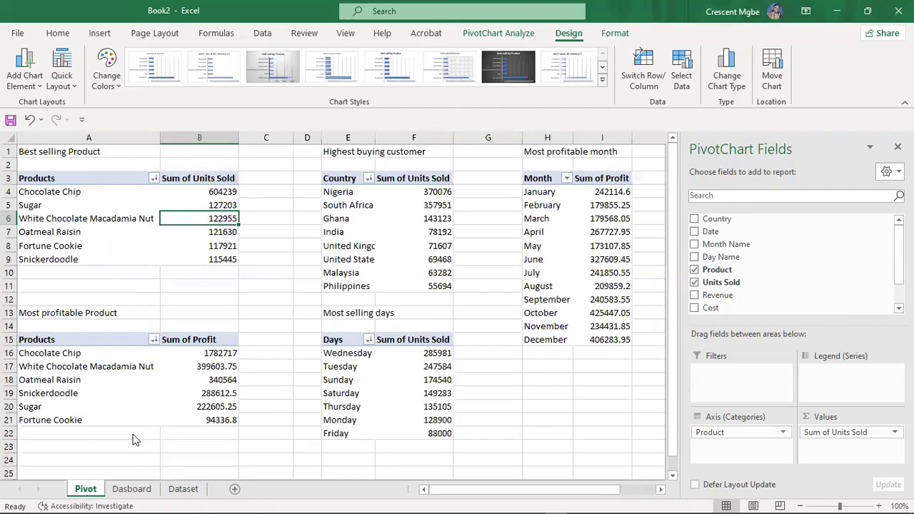
pyautogui.rightClick(230, 198)
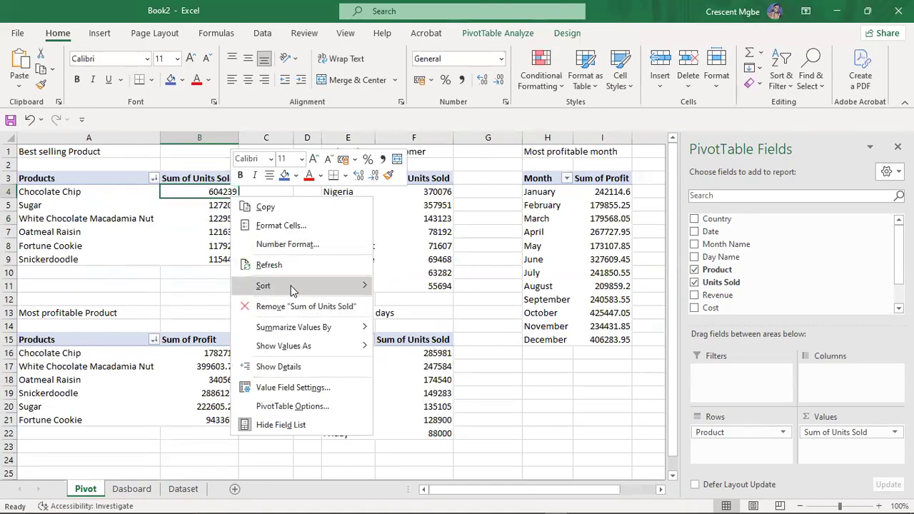
pyautogui.moveTo(314, 287)
pyautogui.click(420, 288)
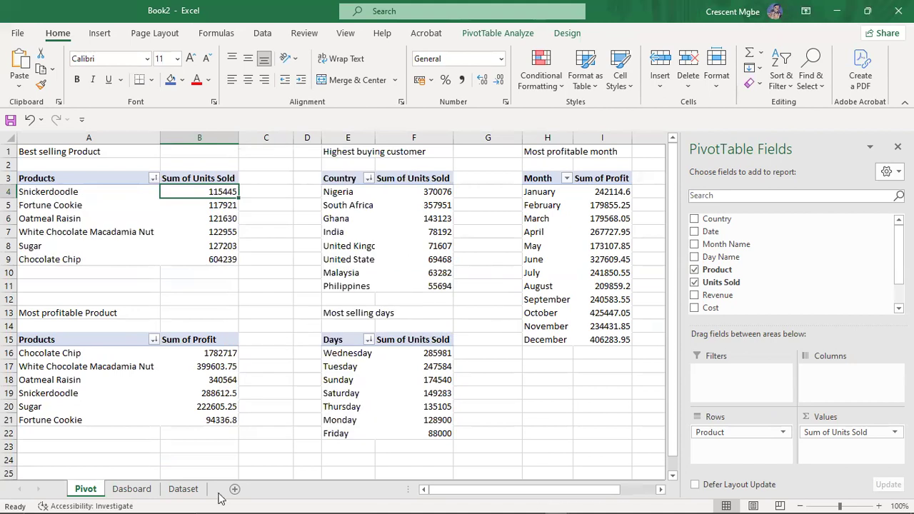
pyautogui.click(145, 488)
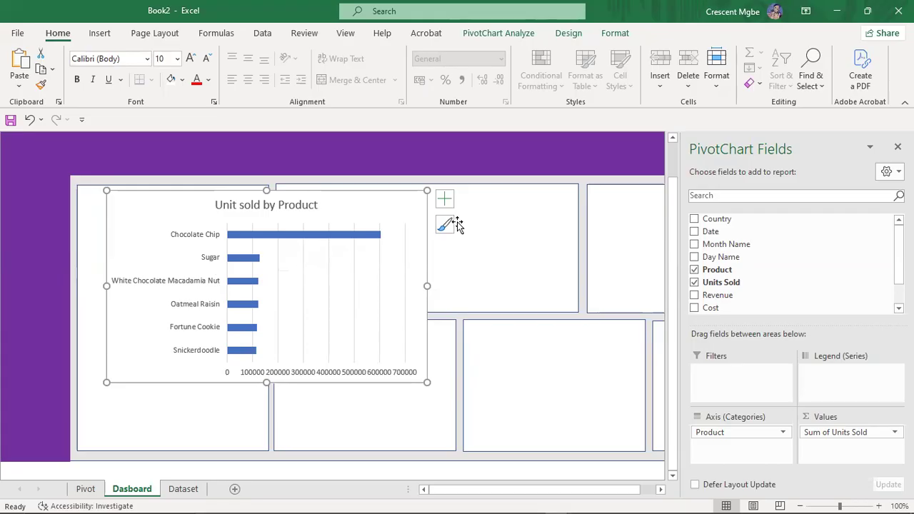
# Add data labels to the bars of the Unit sold by Product chart, and select its vertical gridlines
pyautogui.click(445, 200)
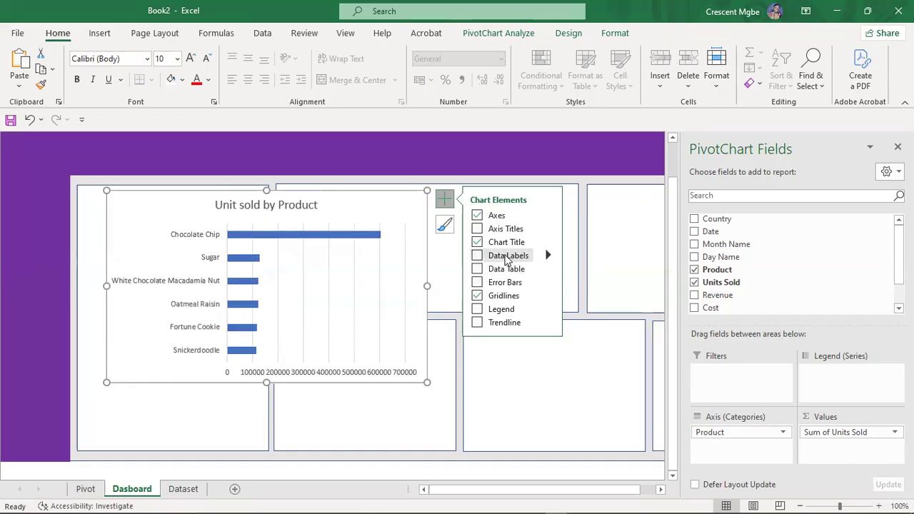
pyautogui.click(478, 257)
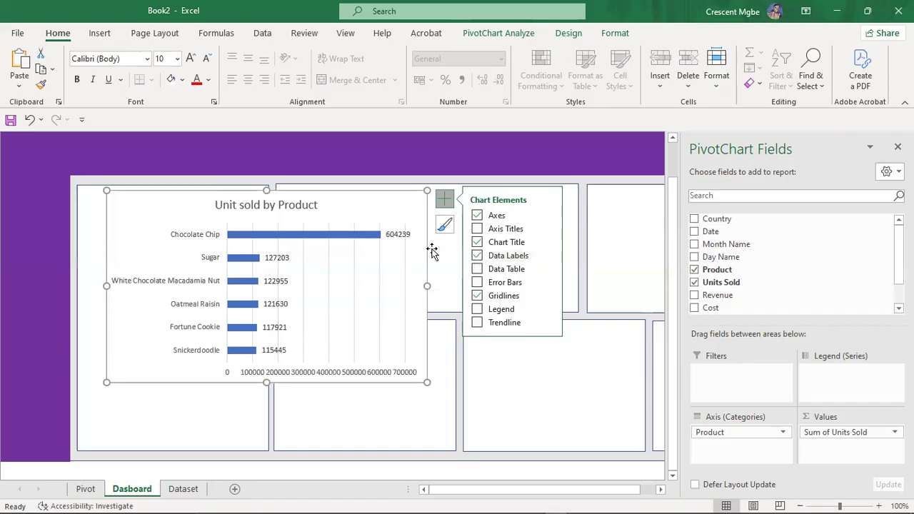
pyautogui.click(548, 256)
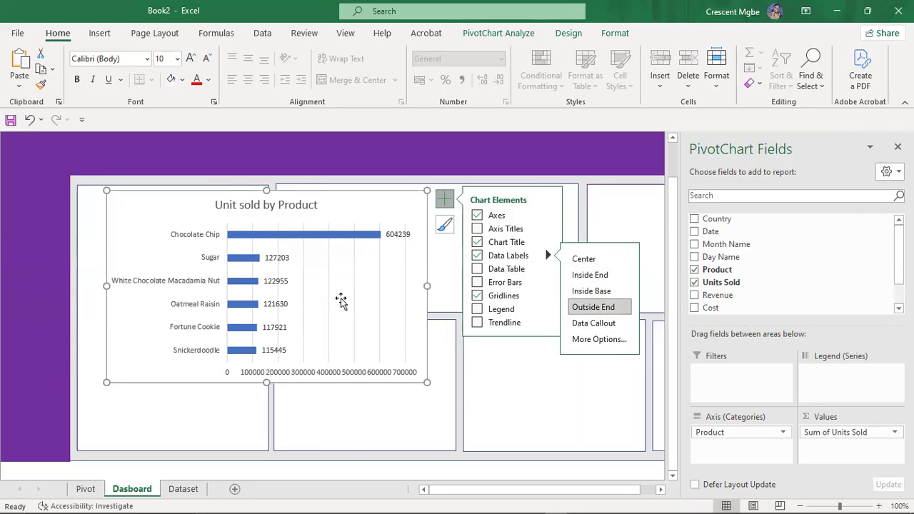
pyautogui.click(380, 304)
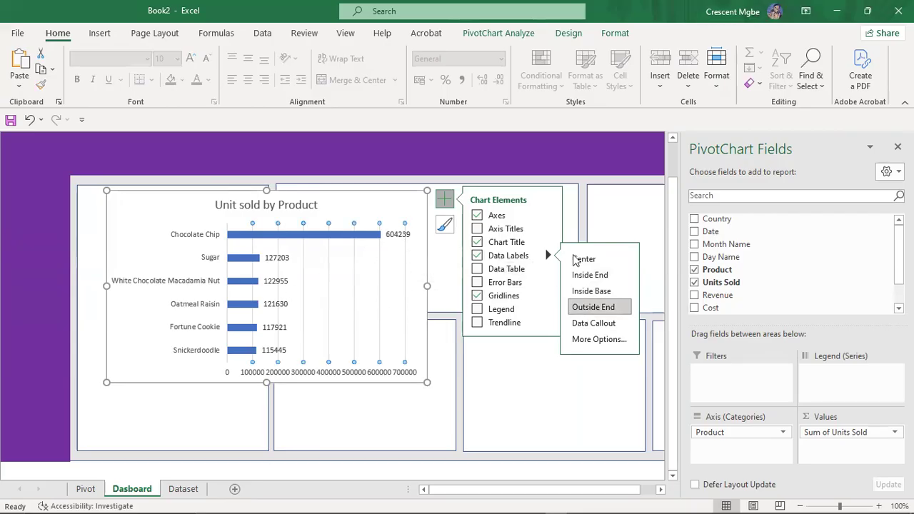
pyautogui.click(443, 198)
pyautogui.click(442, 198)
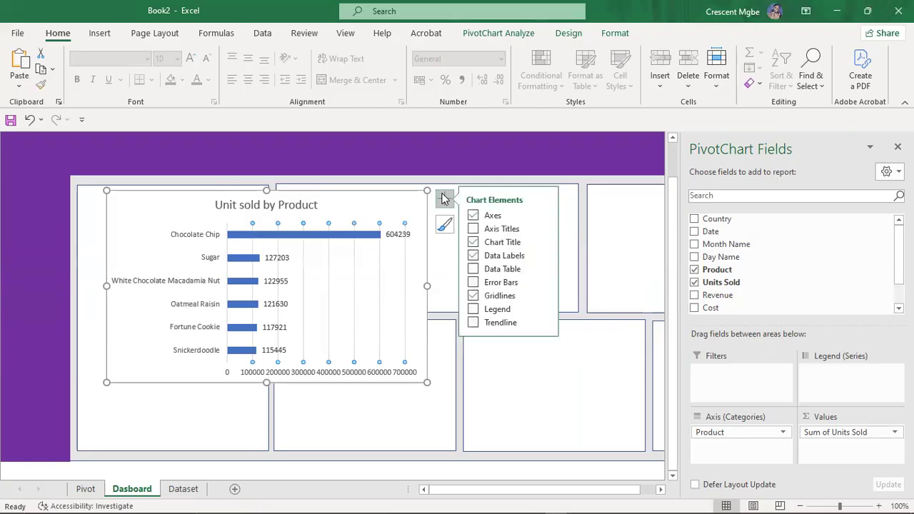
pyautogui.click(451, 405)
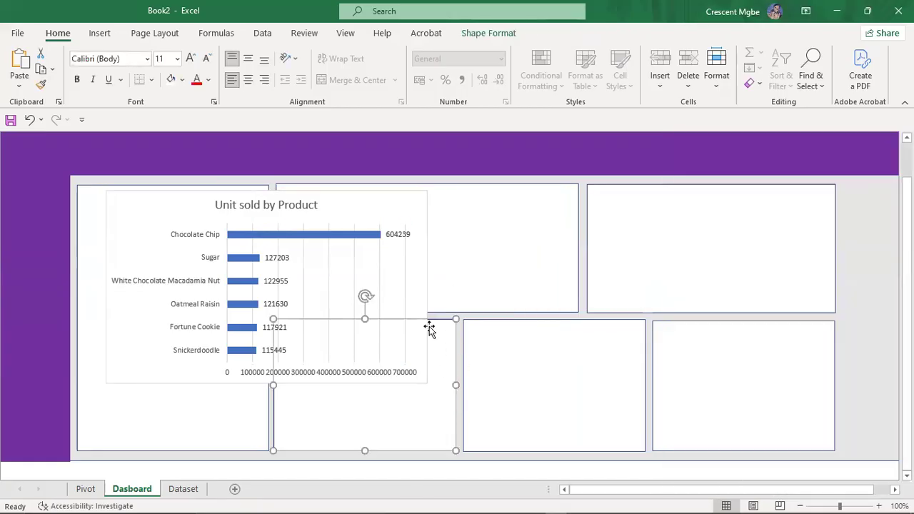
# Hide the primary horizontal axis of the Unit sold by Product chart, leaving the primary vertical axis with the product names turned on
pyautogui.click(420, 209)
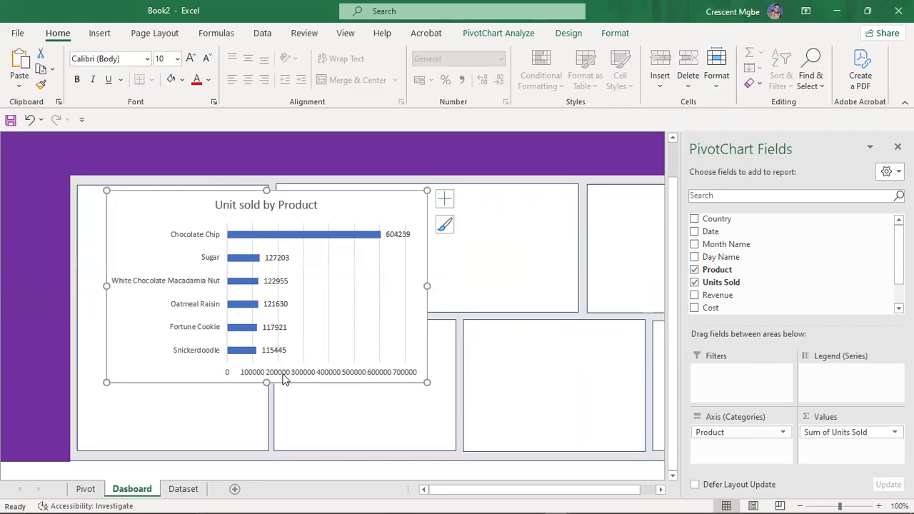
pyautogui.click(445, 201)
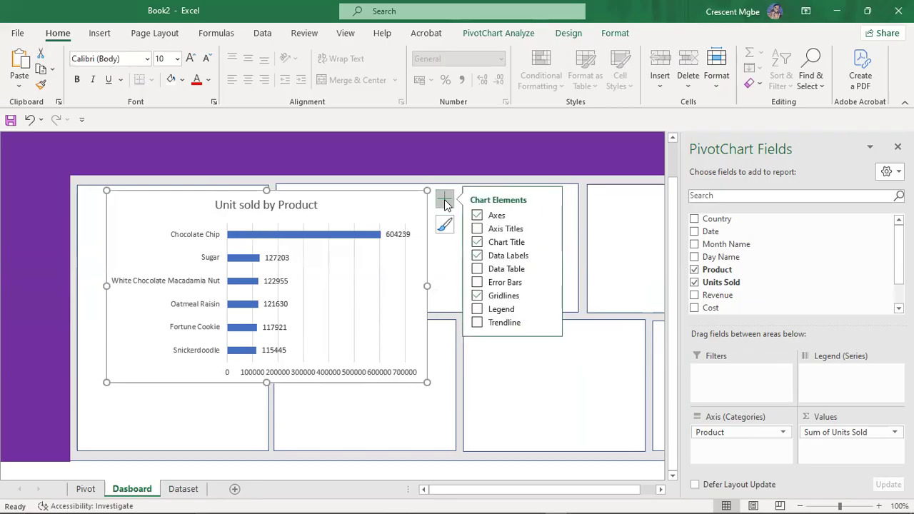
pyautogui.click(547, 214)
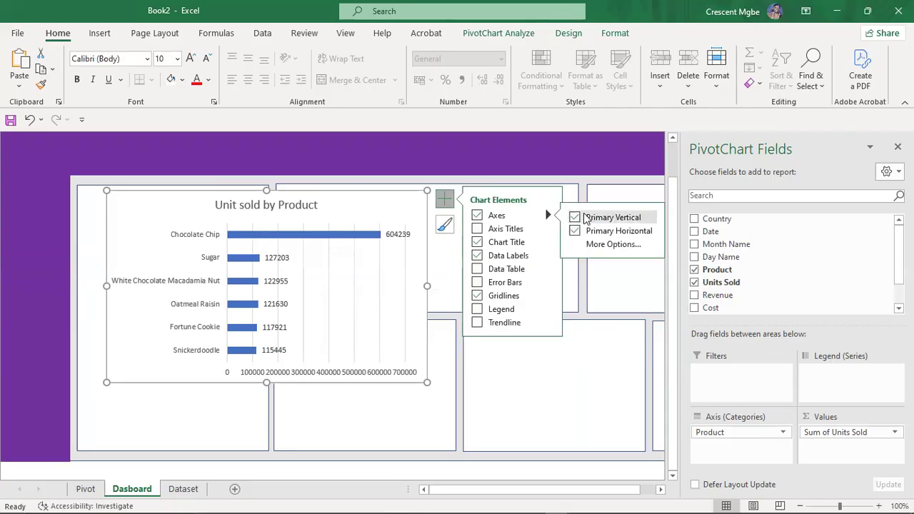
pyautogui.click(575, 218)
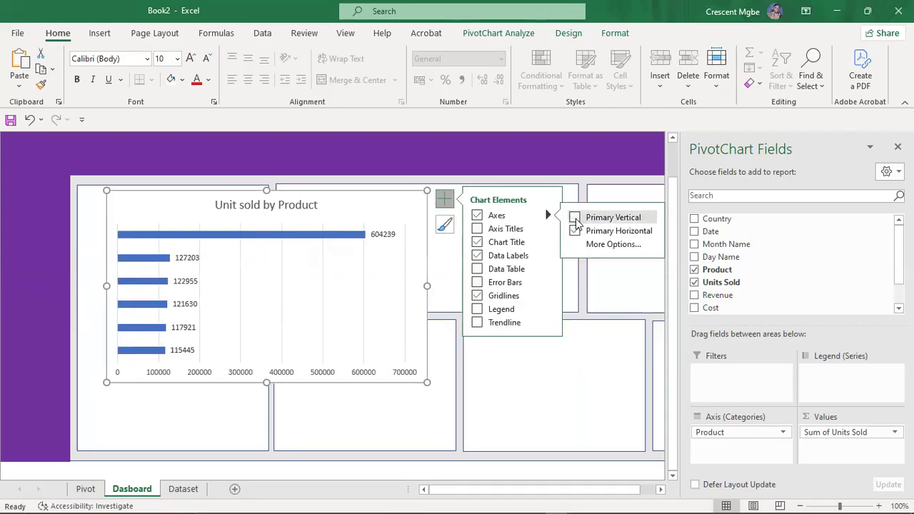
pyautogui.click(575, 219)
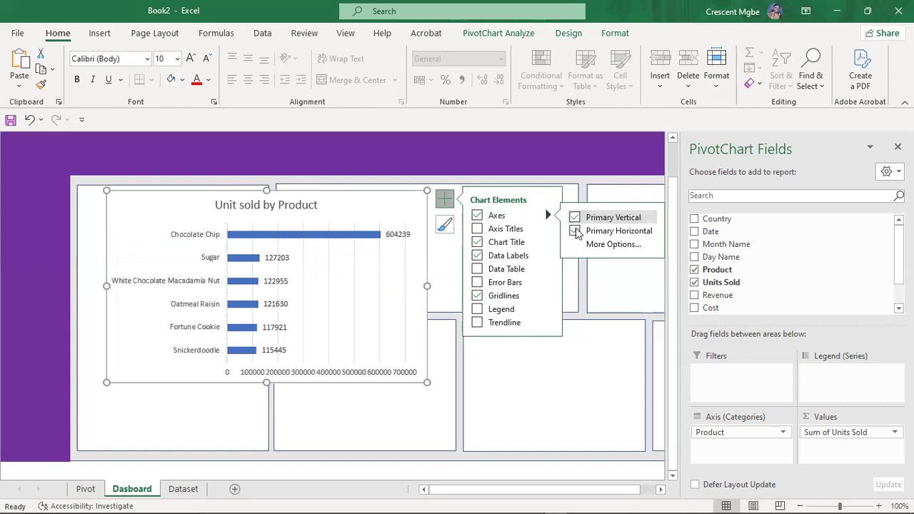
pyautogui.click(575, 231)
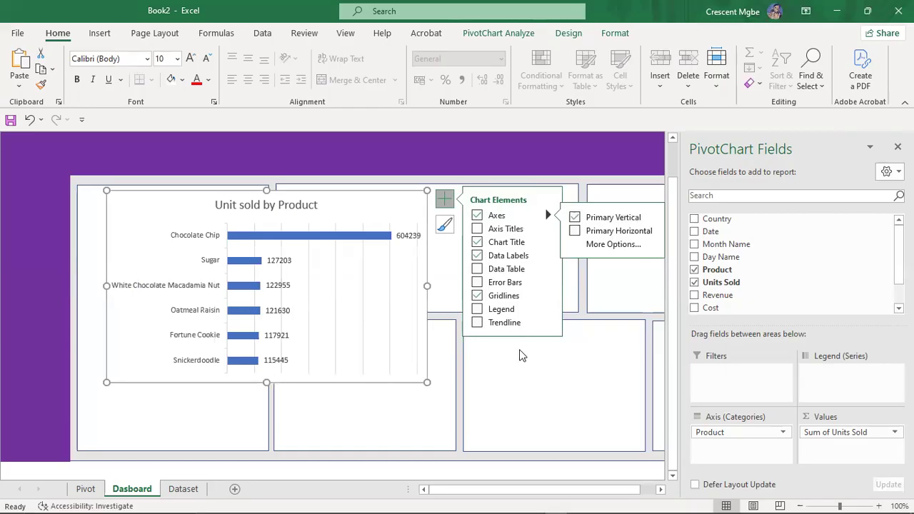
# Delete the vertical gridlines from the Unit sold by Product chart
pyautogui.click(445, 202)
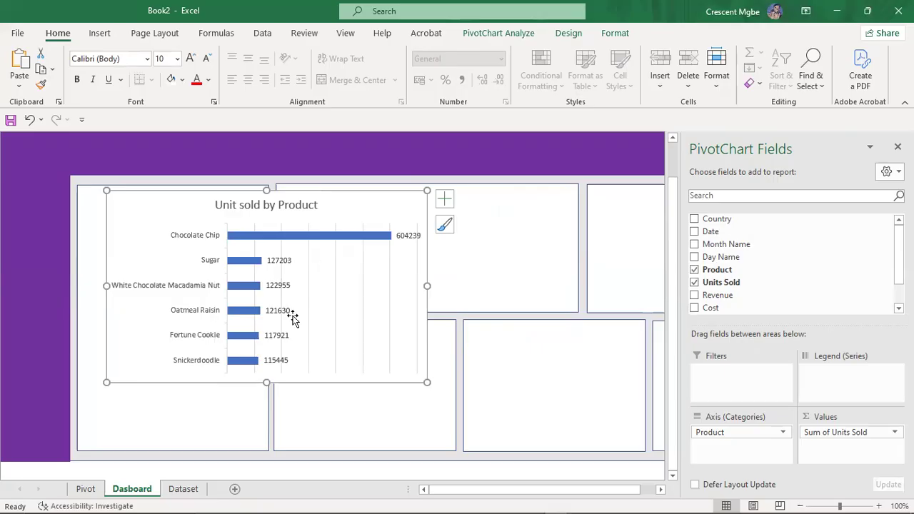
pyautogui.click(362, 292)
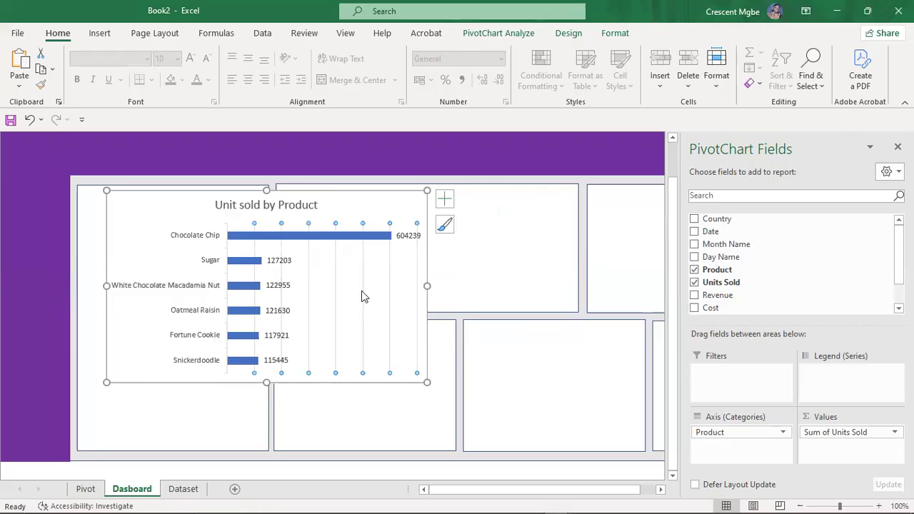
pyautogui.press('Delete')
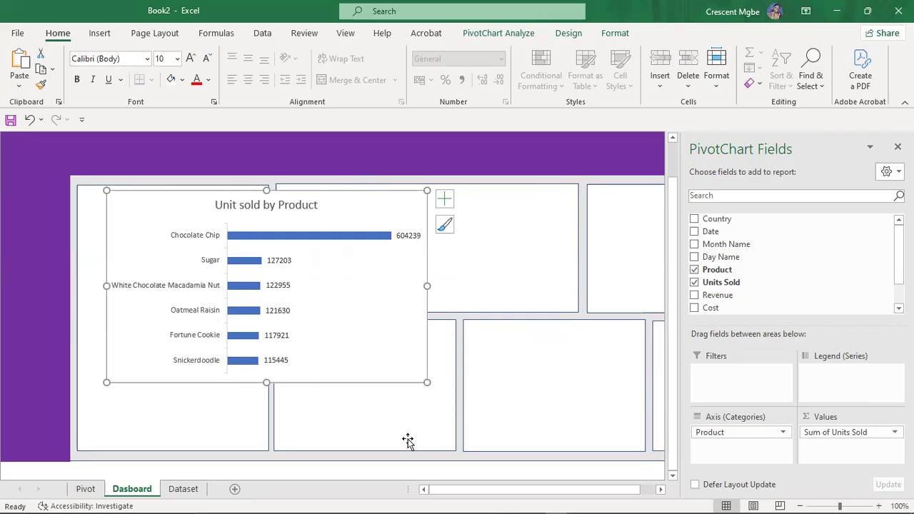
pyautogui.click(45, 315)
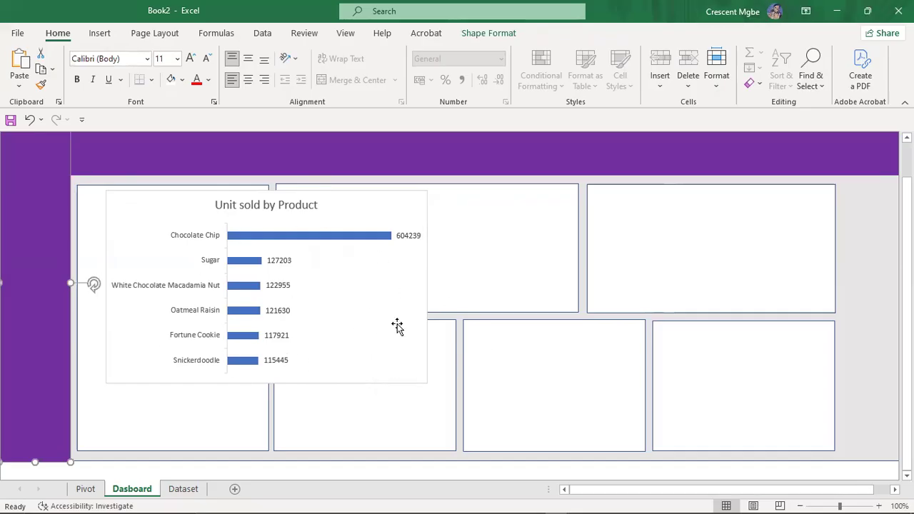
pyautogui.click(379, 162)
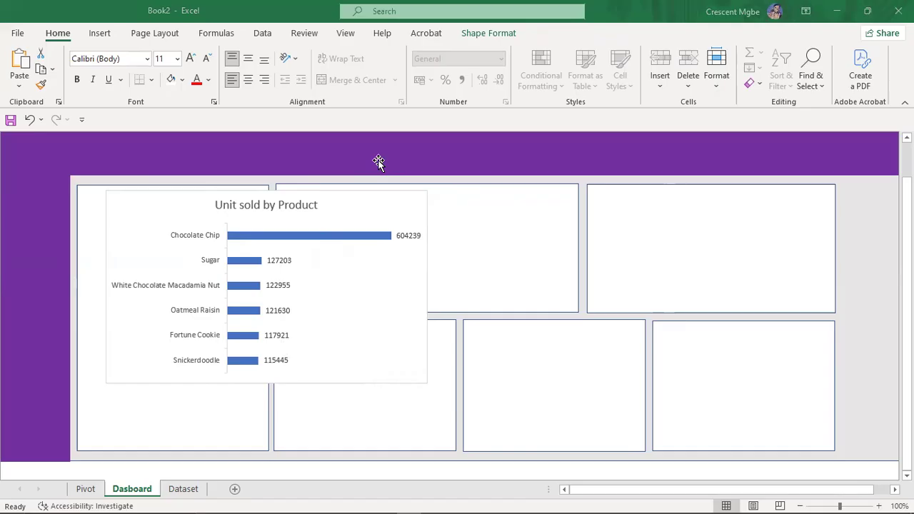
pyautogui.click(171, 155)
pyautogui.click(184, 209)
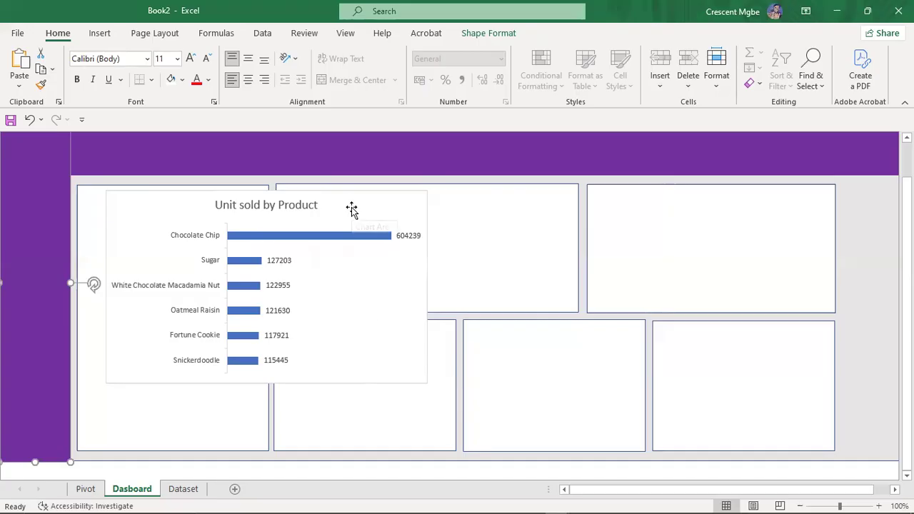
# Move the Unit sold by Product chart into the upper middle dashboard panel and resize it to fill that panel
pyautogui.moveTo(345, 202); pyautogui.dragTo(416, 204)
pyautogui.moveTo(497, 386); pyautogui.dragTo(463, 348)
pyautogui.moveTo(407, 210); pyautogui.dragTo(515, 199)
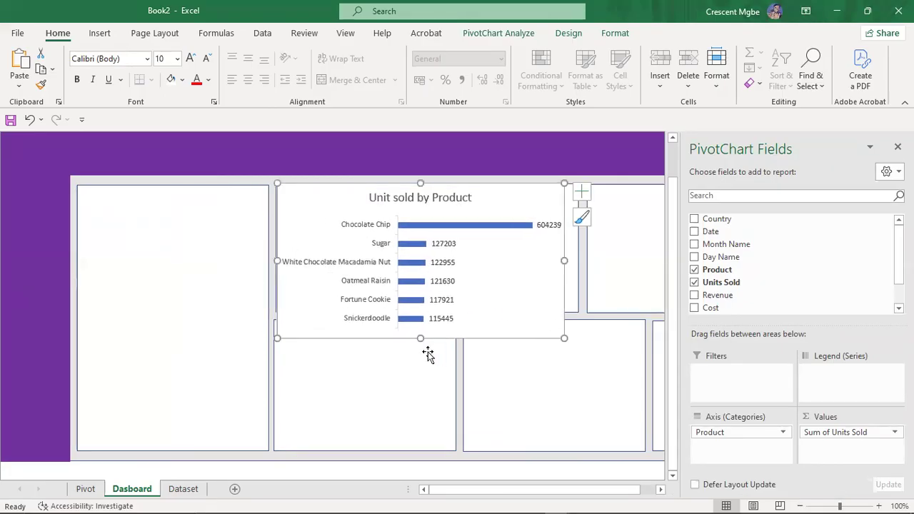
pyautogui.moveTo(421, 339); pyautogui.dragTo(427, 295)
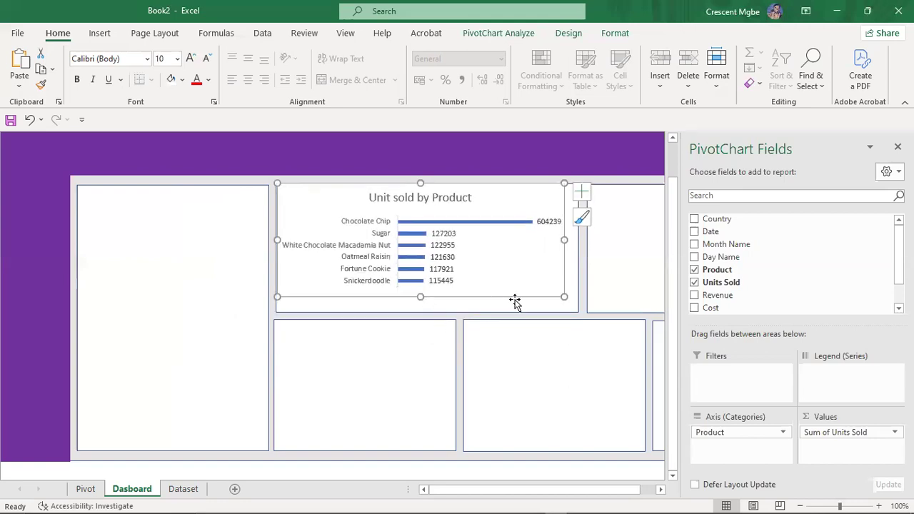
pyautogui.moveTo(564, 297); pyautogui.dragTo(576, 312)
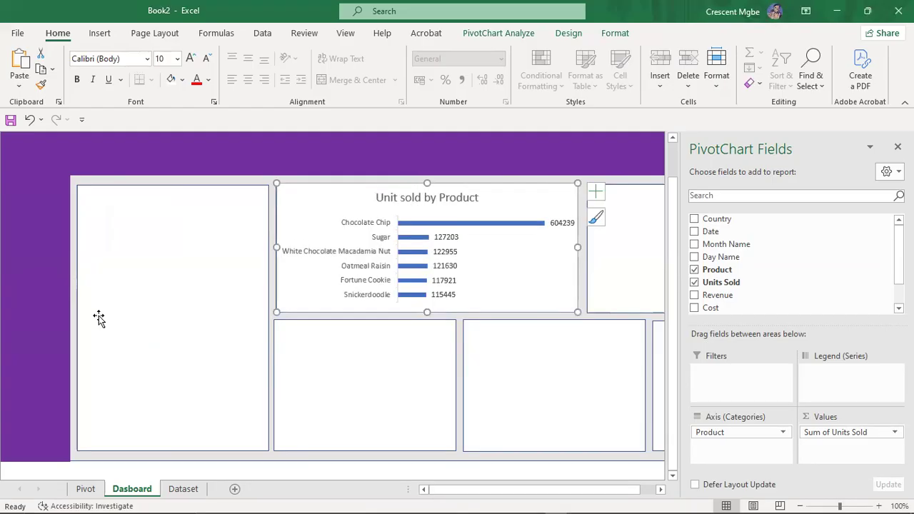
pyautogui.click(36, 283)
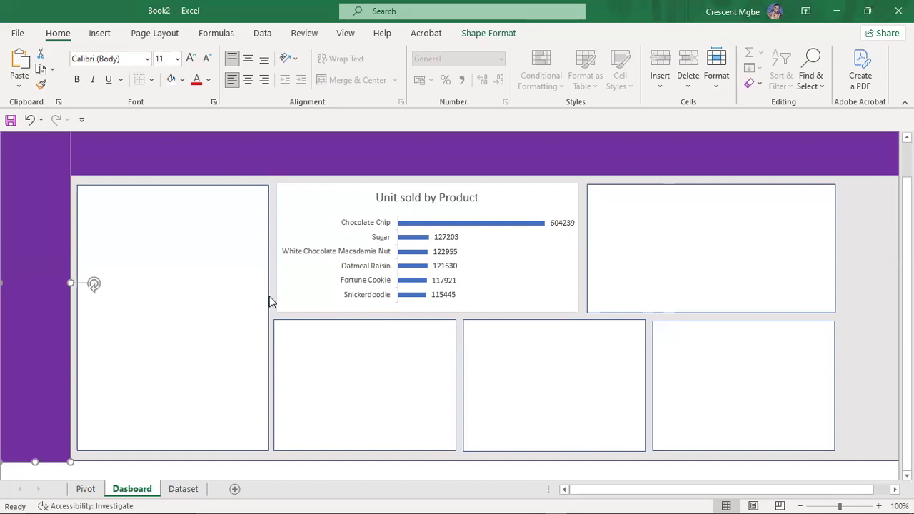
# Insert a clustered column PivotChart from the Highest buying customer pivot table on the Pivot sheet
pyautogui.click(874, 253)
pyautogui.click(87, 489)
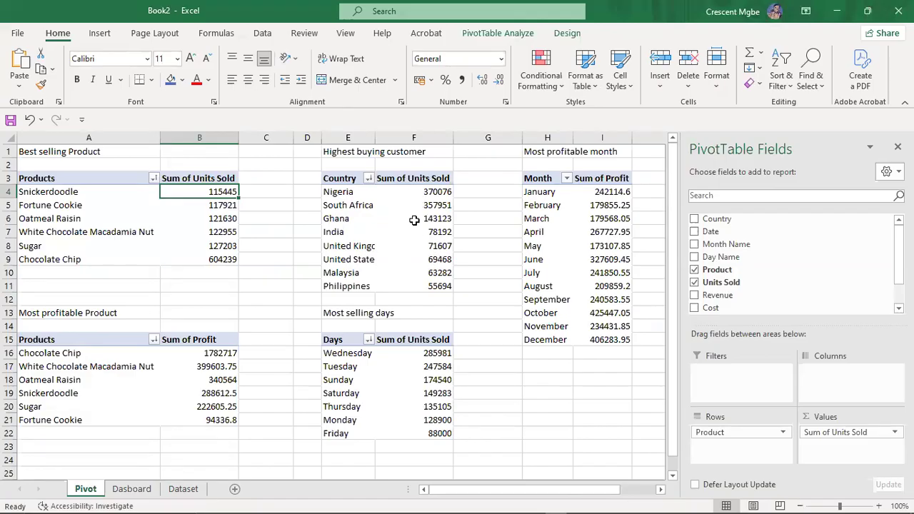
pyautogui.click(434, 204)
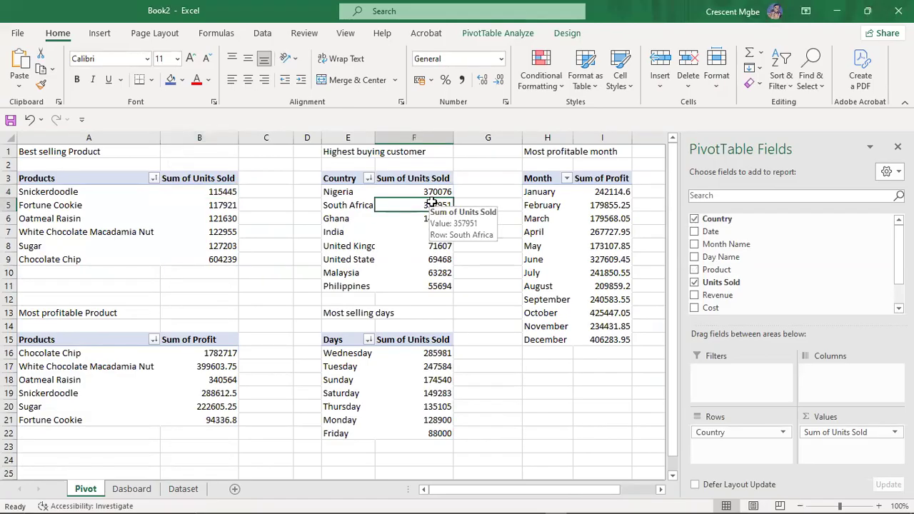
pyautogui.click(497, 33)
pyautogui.click(712, 68)
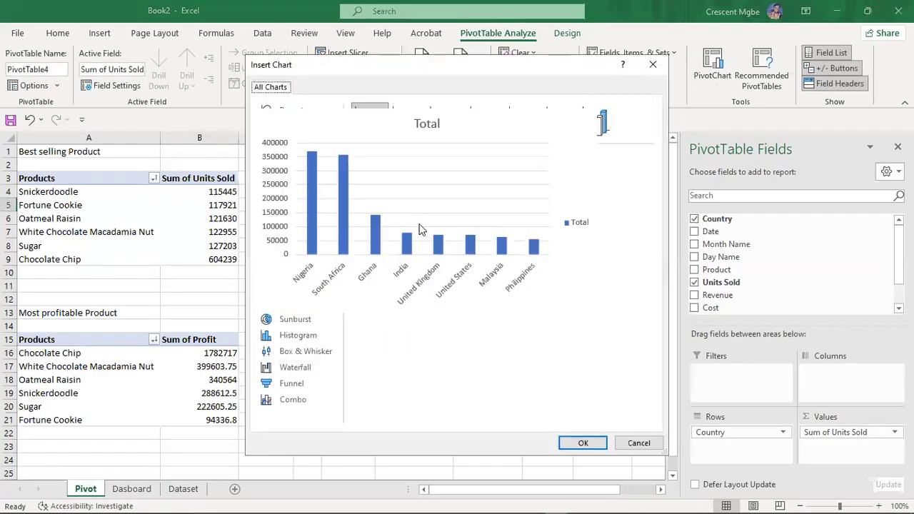
pyautogui.moveTo(431, 213)
pyautogui.click(581, 442)
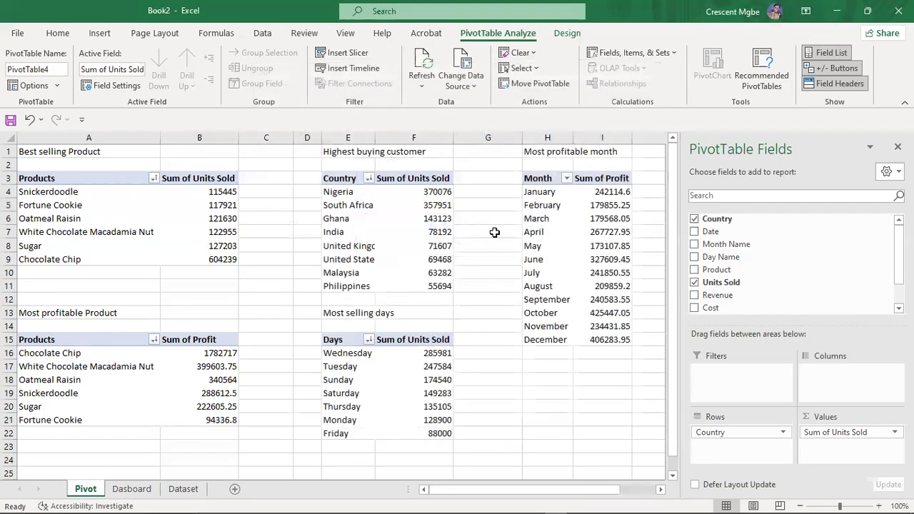
# Reposition the new country chart on the Pivot sheet and widen it to about 16.27 cm
pyautogui.moveTo(501, 312); pyautogui.dragTo(582, 312)
pyautogui.moveTo(455, 244); pyautogui.dragTo(430, 178)
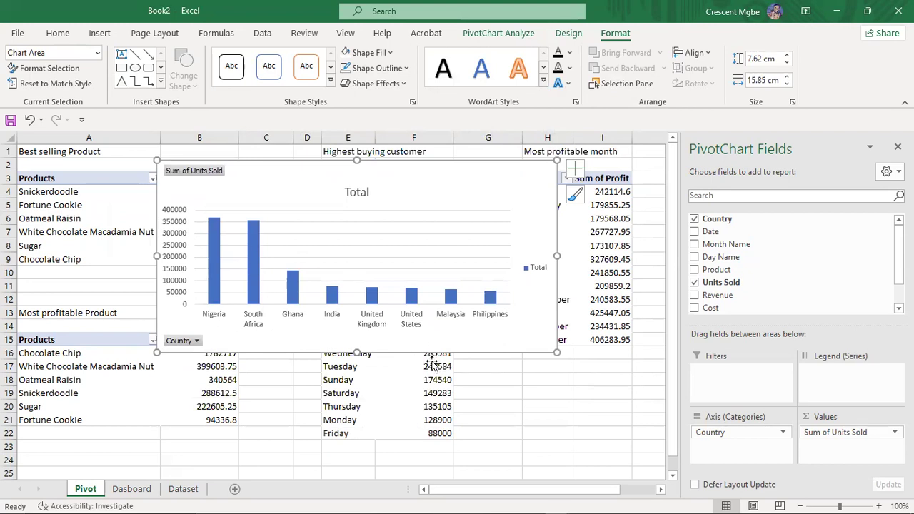
pyautogui.moveTo(557, 255)
pyautogui.mouseDown()
pyautogui.moveTo(427, 254)
pyautogui.moveTo(567, 257)
pyautogui.mouseUp()
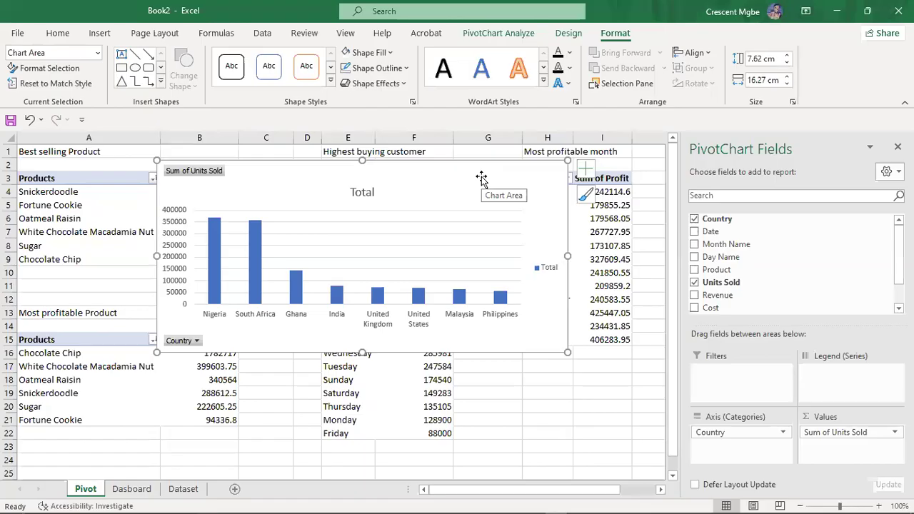
# Cut the country chart from the Pivot sheet, paste it onto the Dasboard sheet and position it over the panels
pyautogui.hotkey('ctrl', 'x')
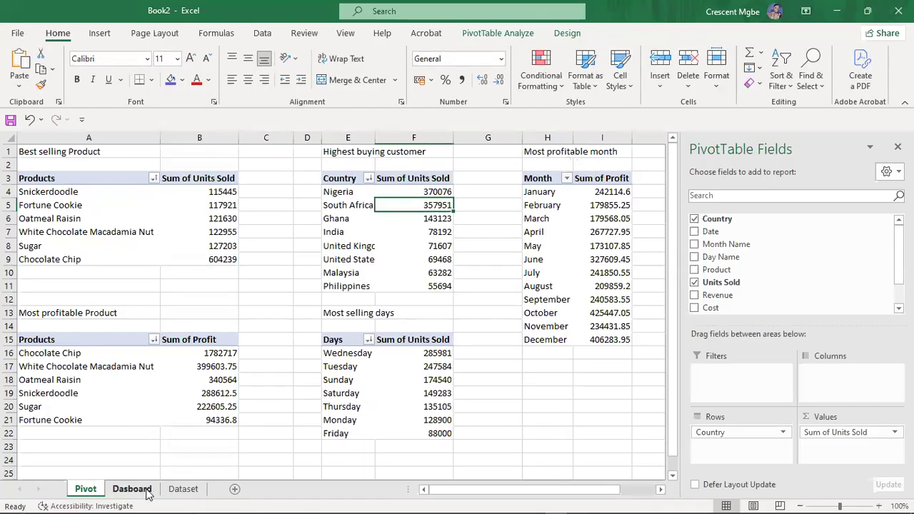
pyautogui.click(131, 489)
pyautogui.click(203, 284)
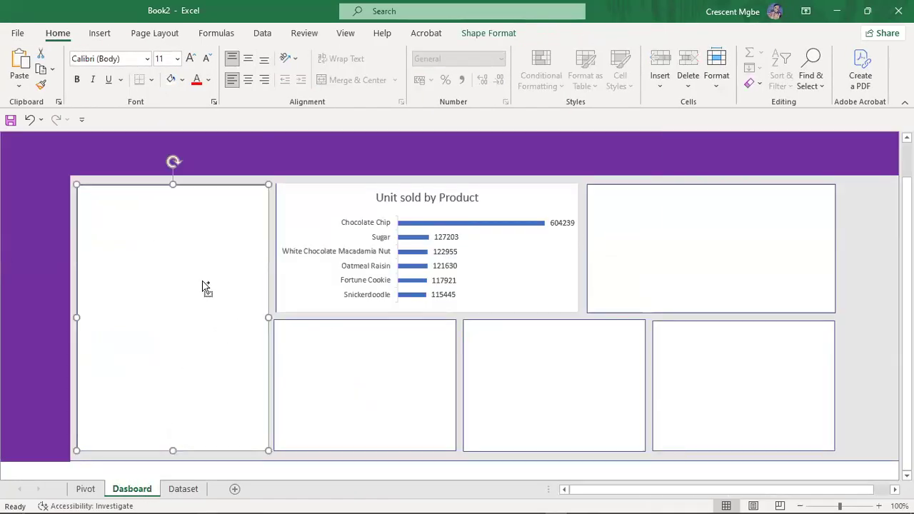
pyautogui.hotkey('ctrl', 'v')
pyautogui.moveTo(416, 204); pyautogui.dragTo(404, 261)
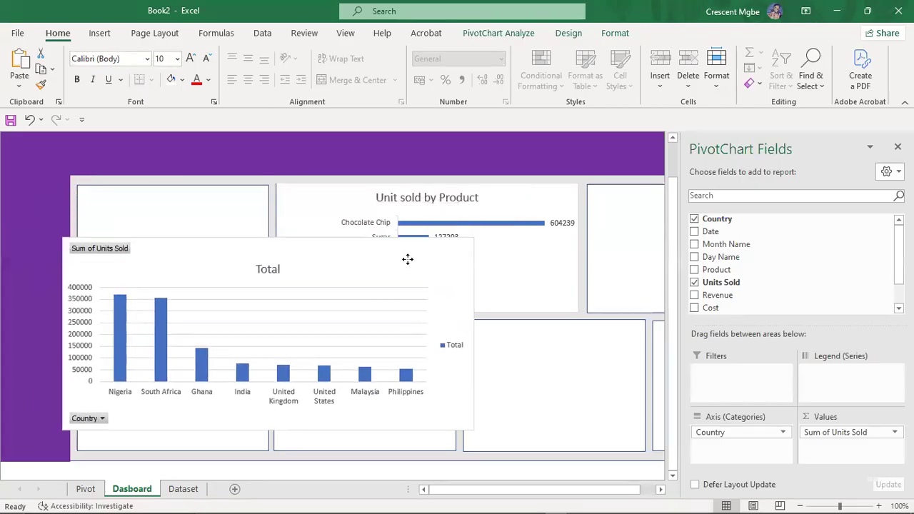
pyautogui.click(547, 191)
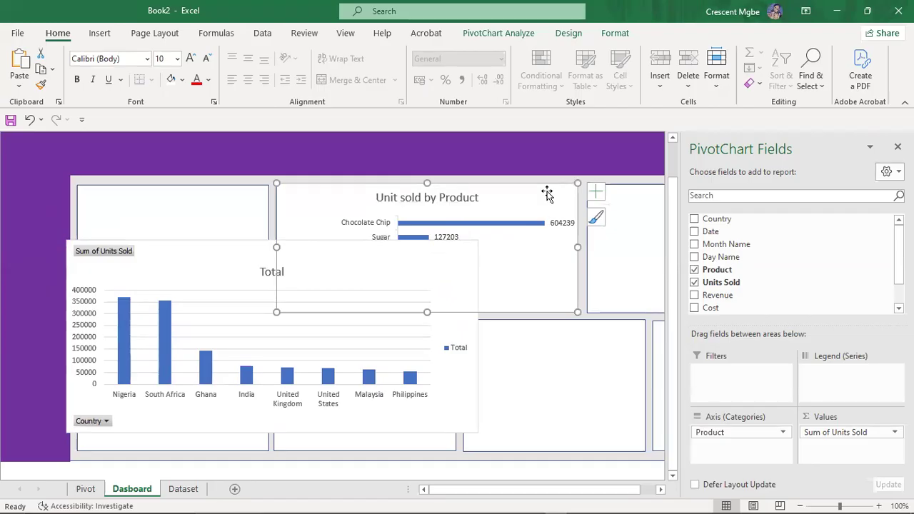
pyautogui.click(52, 69)
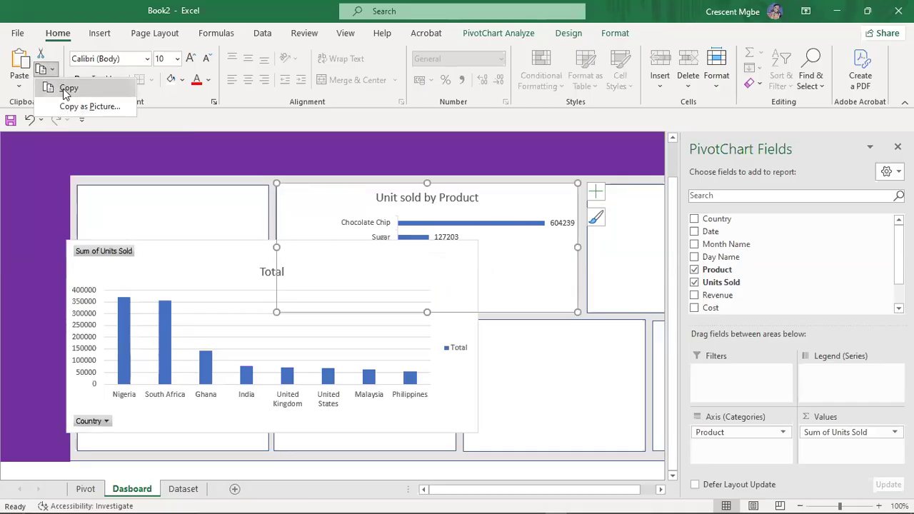
pyautogui.click(63, 87)
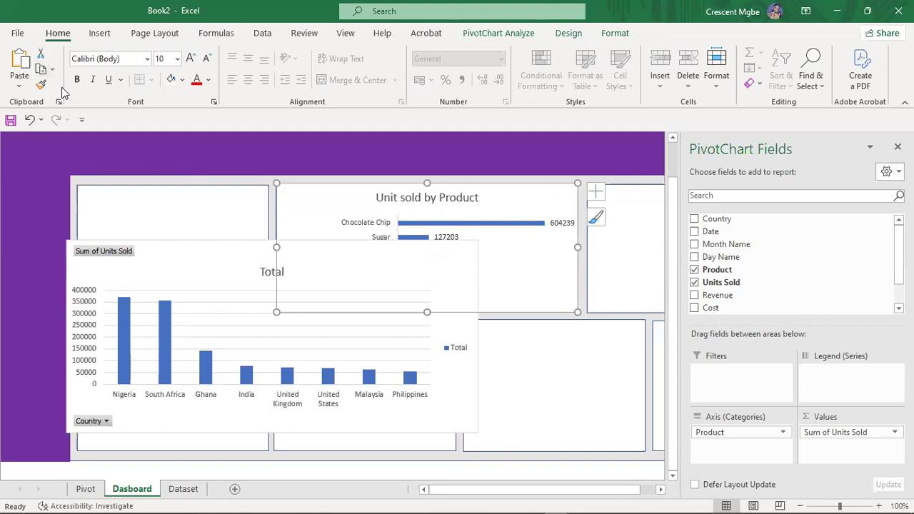
pyautogui.click(230, 252)
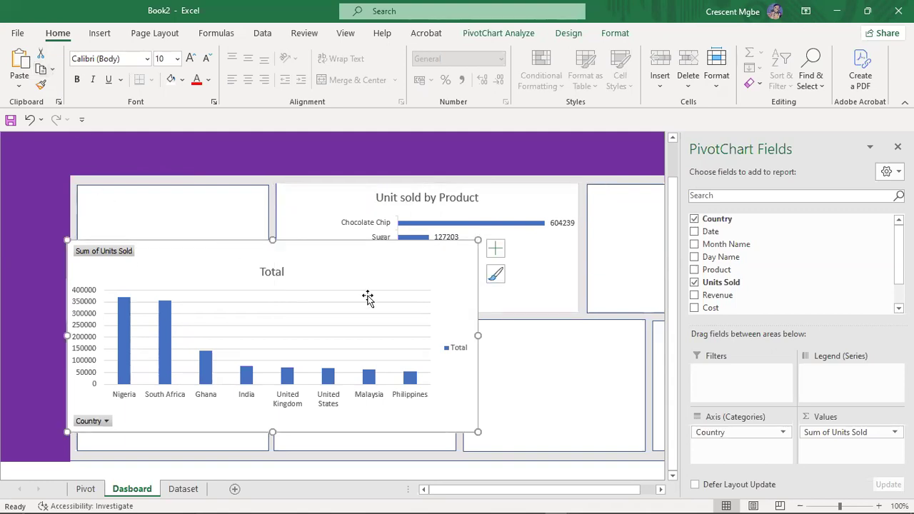
# Check the country pivot table on the Pivot sheet and move the country chart below the product chart's title on the dashboard
pyautogui.moveTo(345, 266); pyautogui.dragTo(333, 287)
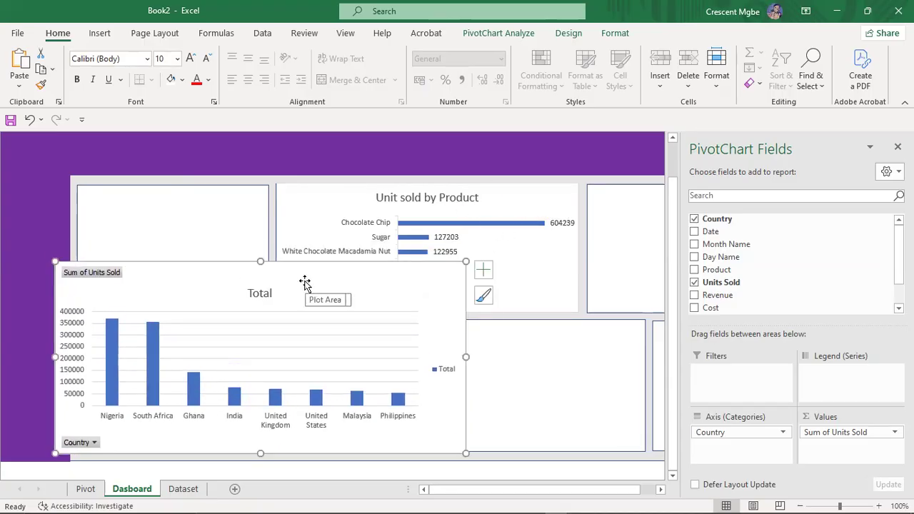
pyautogui.moveTo(309, 273); pyautogui.dragTo(359, 203)
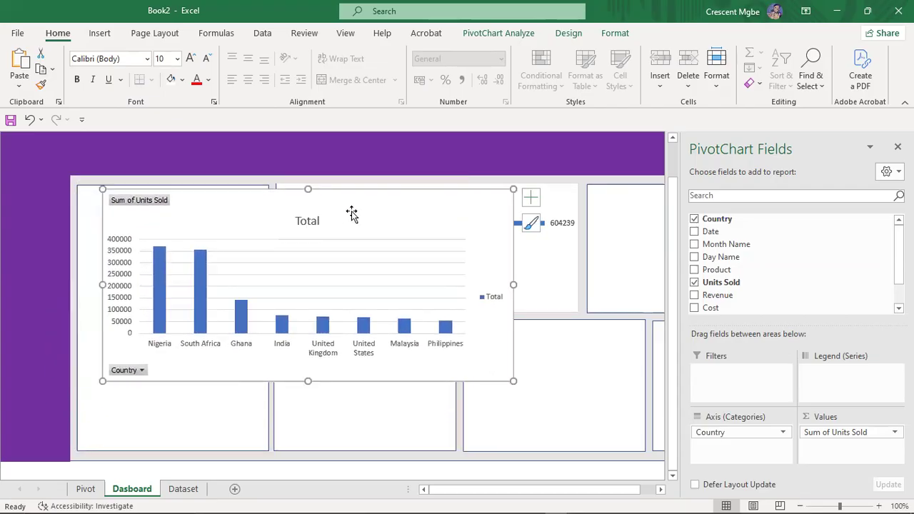
pyautogui.click(312, 221)
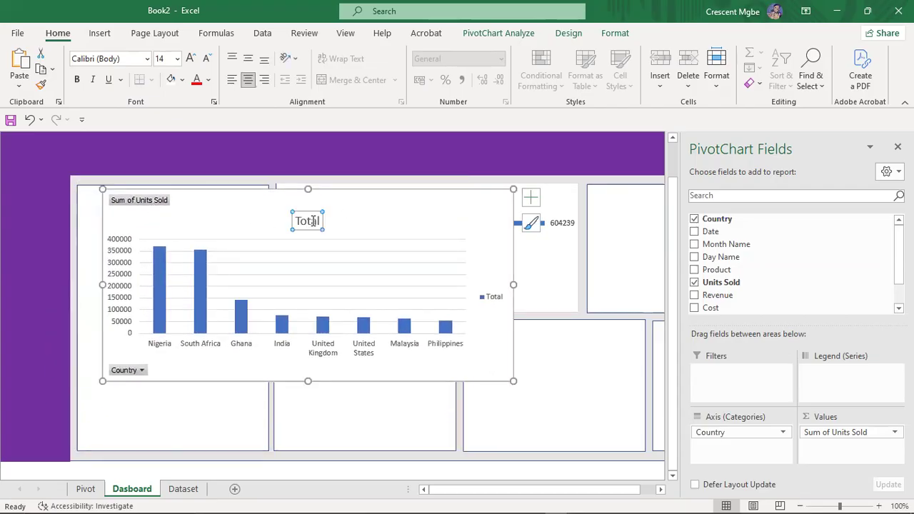
pyautogui.click(320, 221)
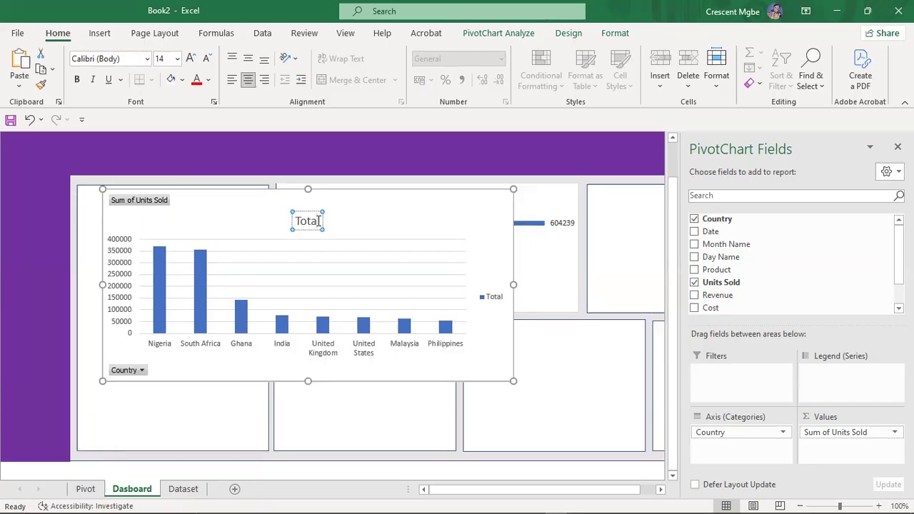
pyautogui.click(85, 488)
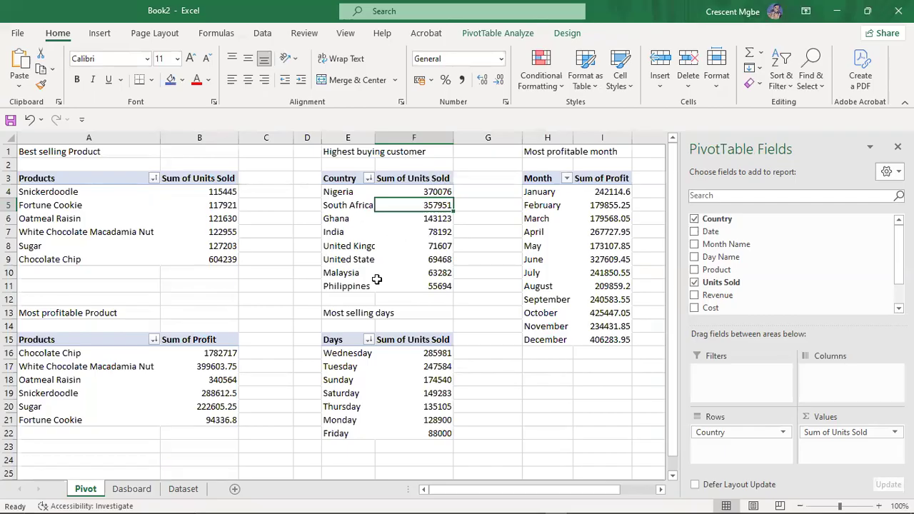
pyautogui.click(119, 490)
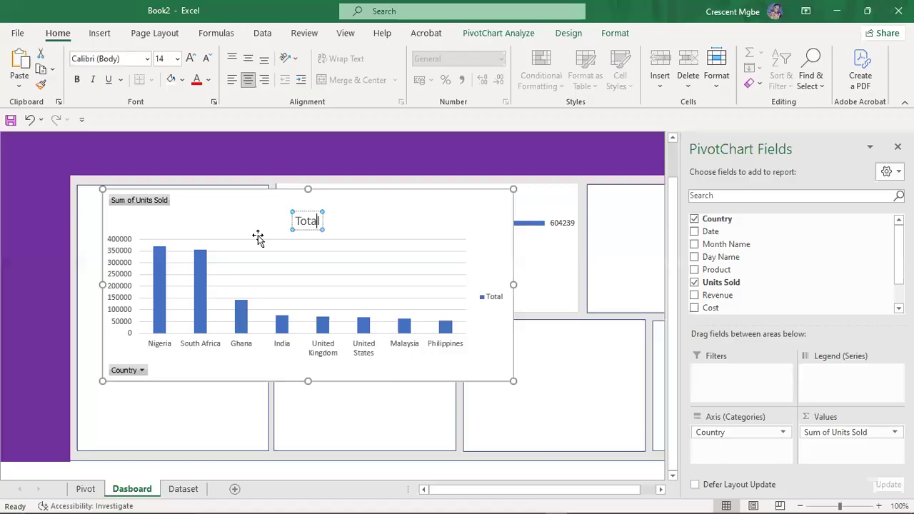
pyautogui.moveTo(383, 197); pyautogui.dragTo(412, 273)
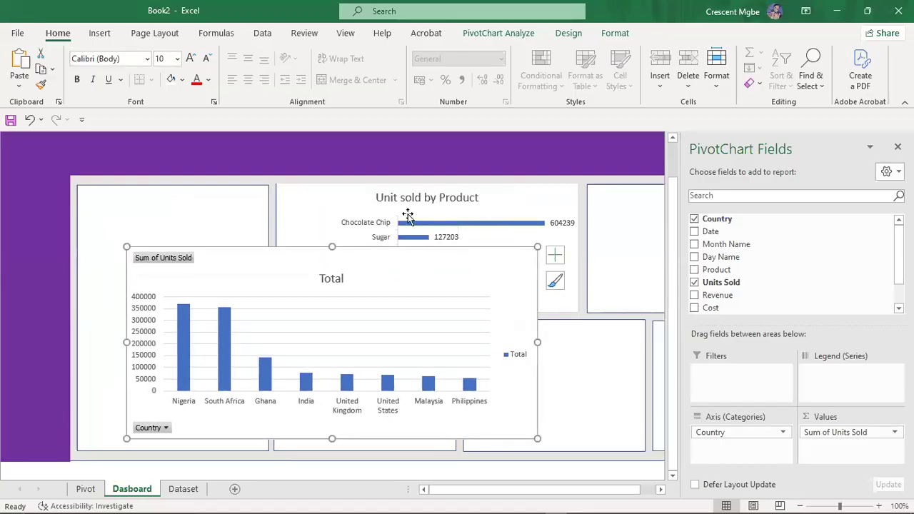
# Replace the country chart's title with "Unit sold by Country"
pyautogui.click(330, 280)
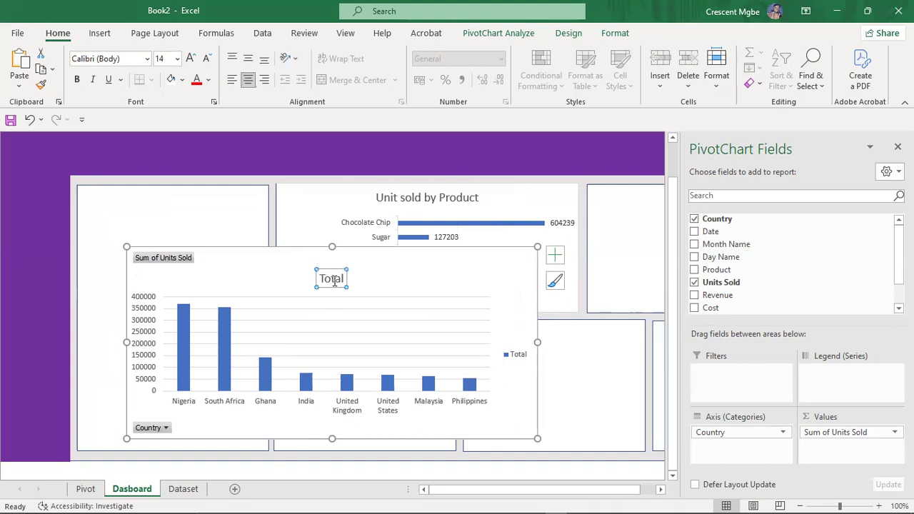
pyautogui.click(340, 278)
pyautogui.press('BackSpace')
pyautogui.press('BackSpace')
pyautogui.press('BackSpace')
pyautogui.press('BackSpace')
pyautogui.press('BackSpace')
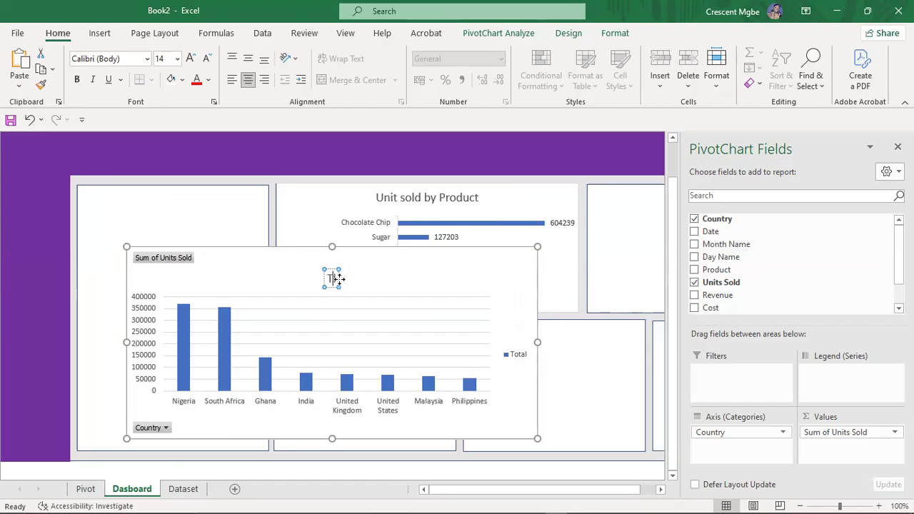
pyautogui.write('Unit')
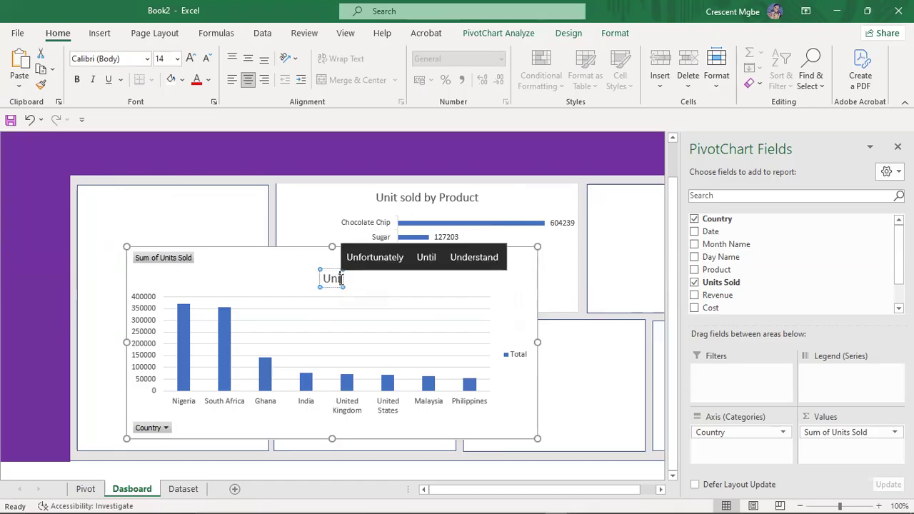
pyautogui.write(' sold by')
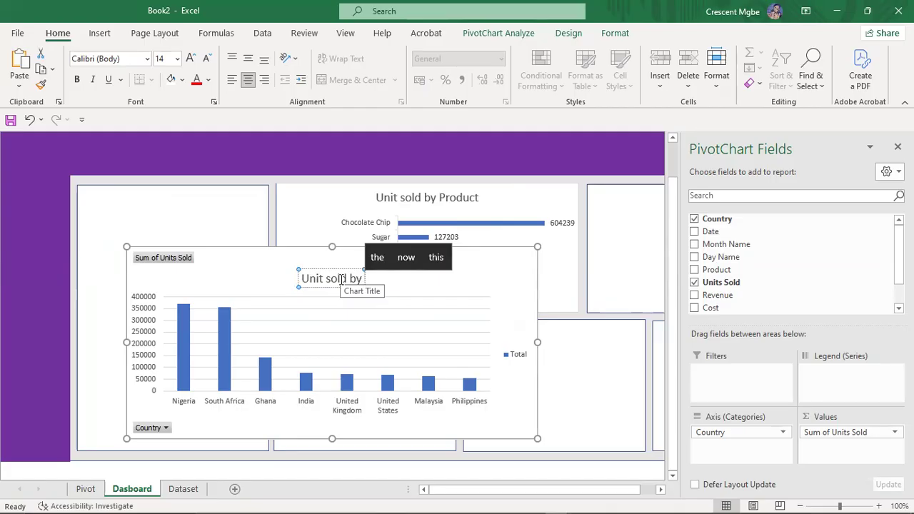
pyautogui.write(' Country')
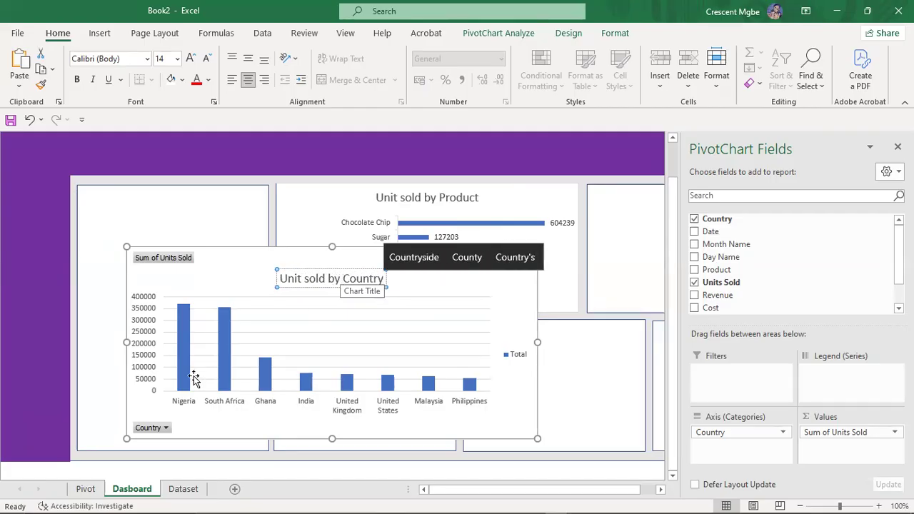
# Check the source columns on the Dataset sheet and the country pivot table on the Pivot sheet, and return to the Dasboard sheet
pyautogui.click(183, 489)
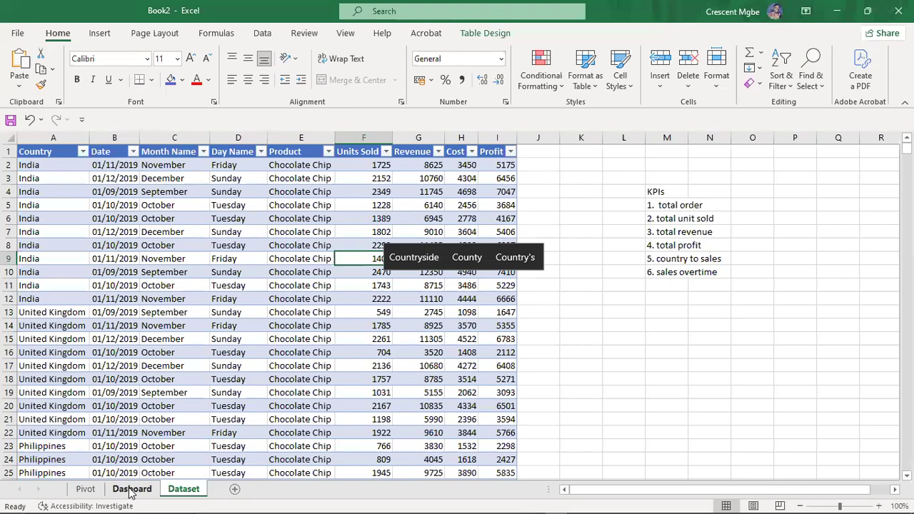
pyautogui.click(85, 489)
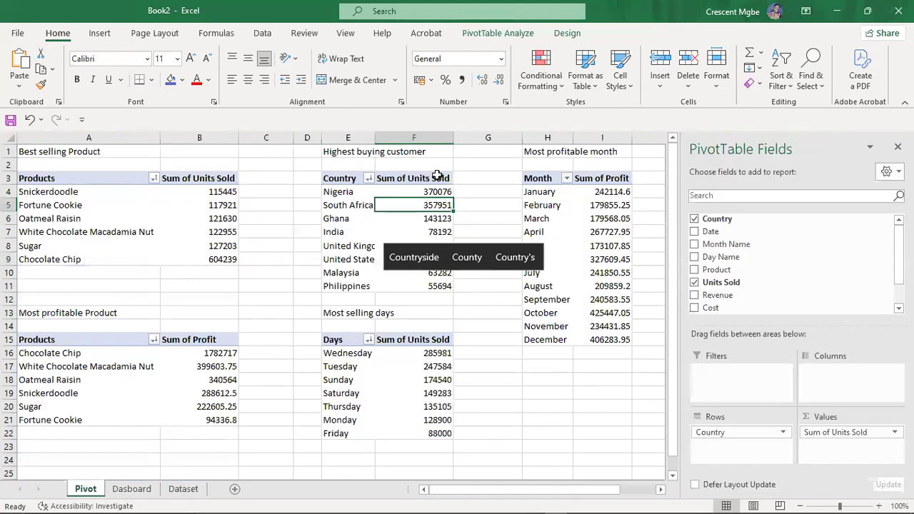
pyautogui.click(180, 489)
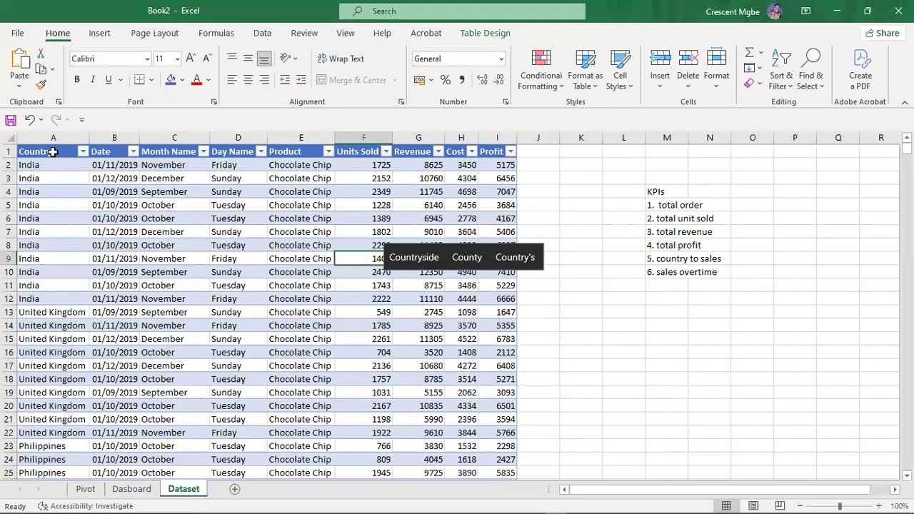
pyautogui.click(85, 489)
pyautogui.click(132, 489)
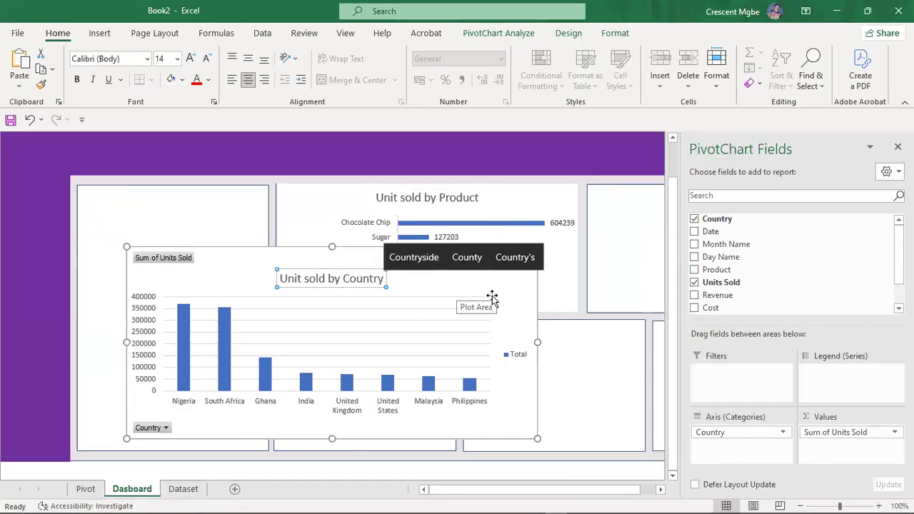
# Hide all field buttons on the country chart and remove its legend
pyautogui.click(107, 230)
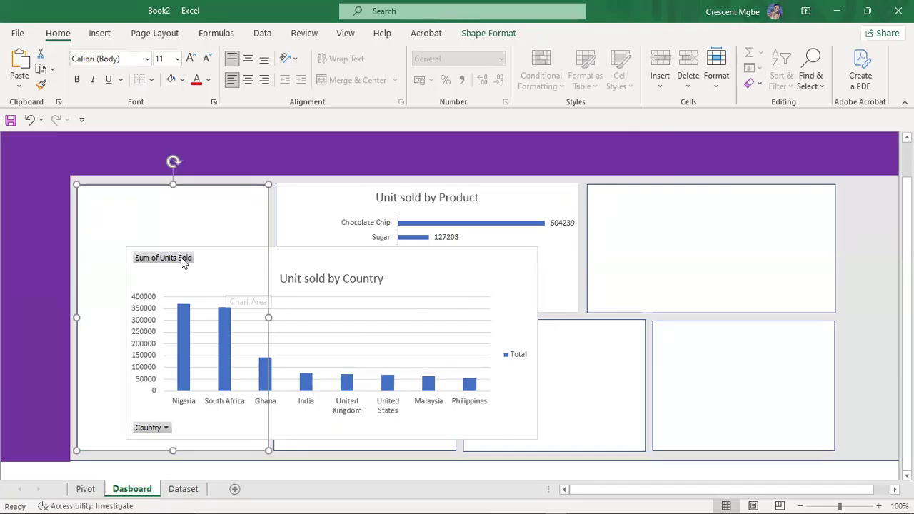
pyautogui.rightClick(184, 261)
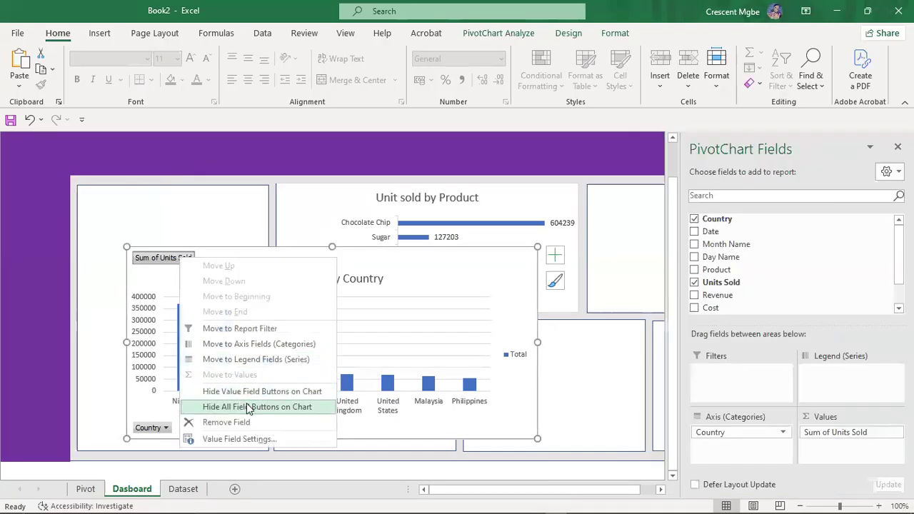
pyautogui.click(235, 406)
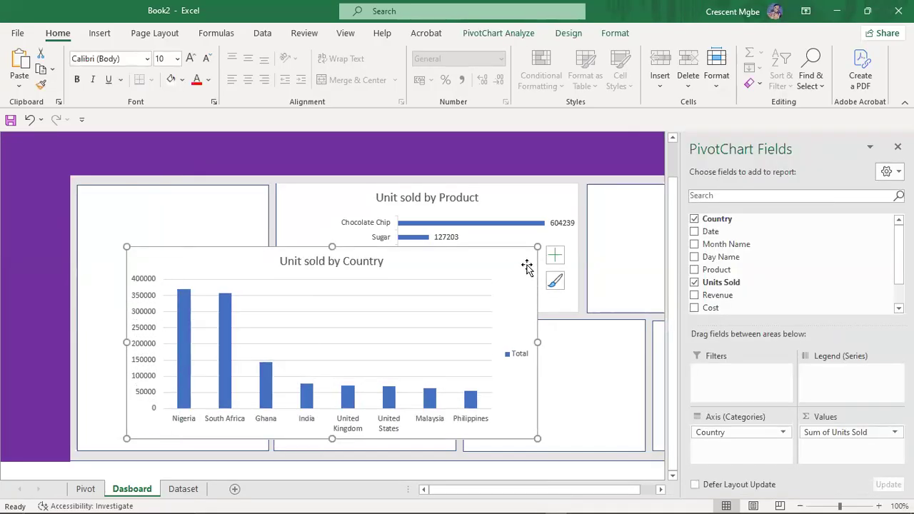
pyautogui.click(520, 356)
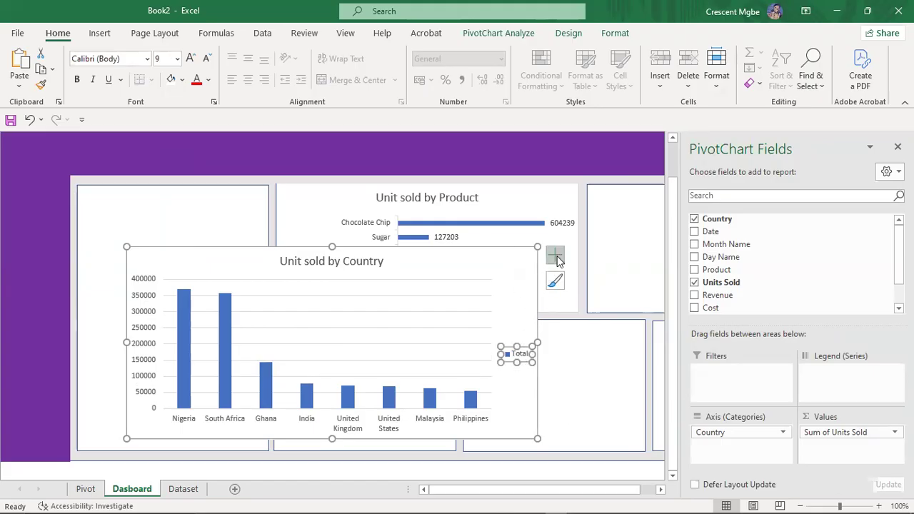
pyautogui.click(555, 255)
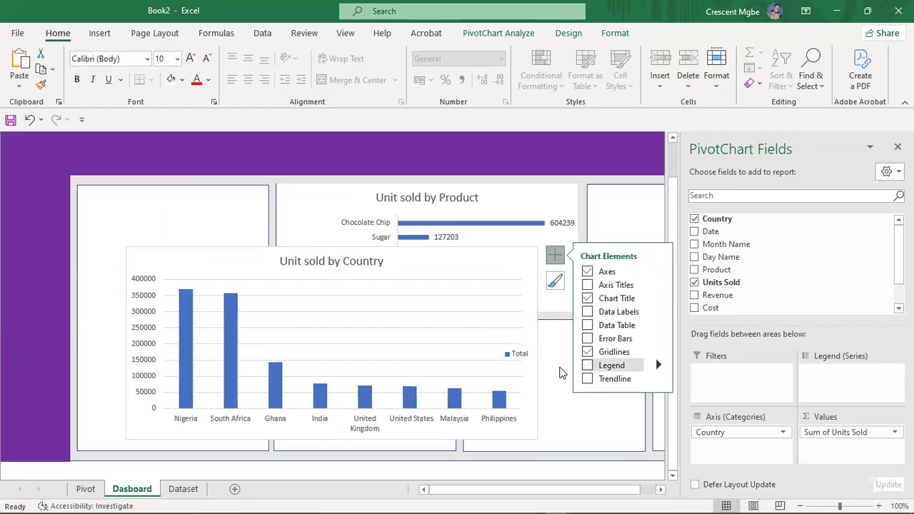
pyautogui.click(587, 365)
# Delete the gridlines from the country chart
pyautogui.click(429, 284)
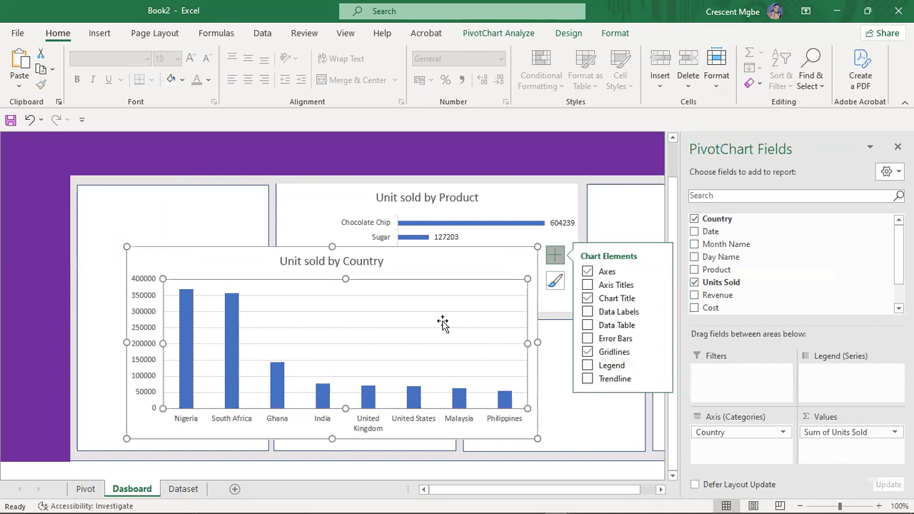
pyautogui.click(462, 261)
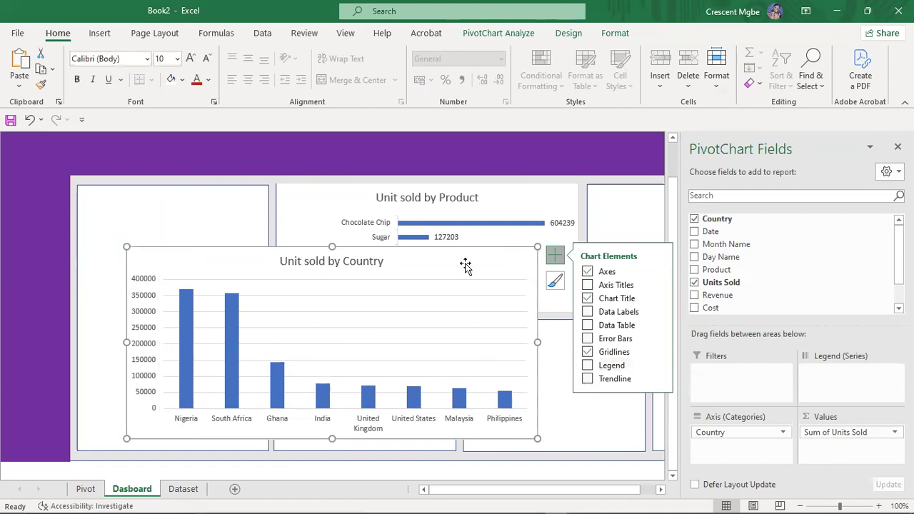
pyautogui.click(442, 312)
pyautogui.press('Delete')
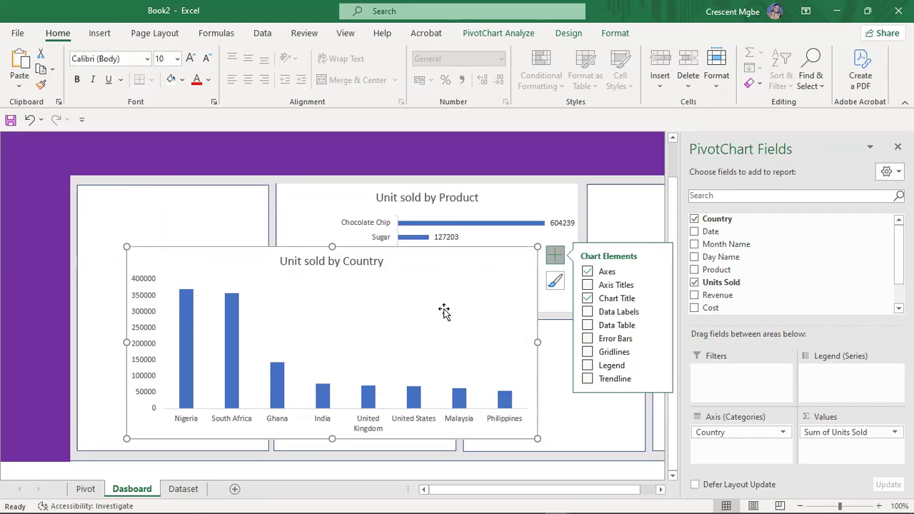
# Add data labels to the country chart and hide its primary vertical axis
pyautogui.click(586, 313)
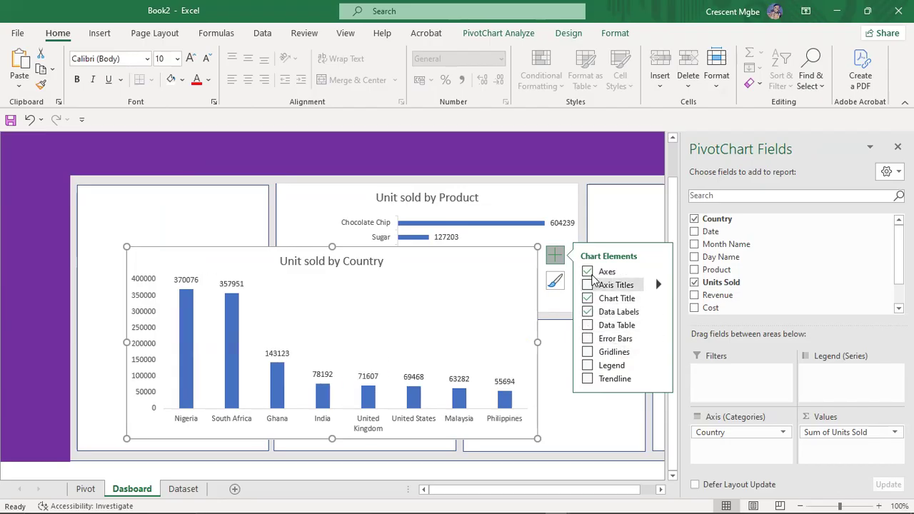
pyautogui.moveTo(658, 271)
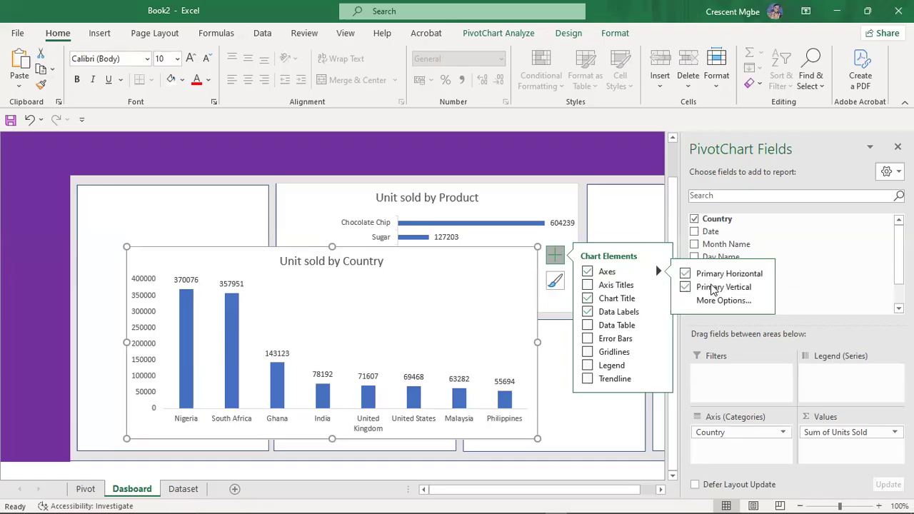
pyautogui.click(686, 287)
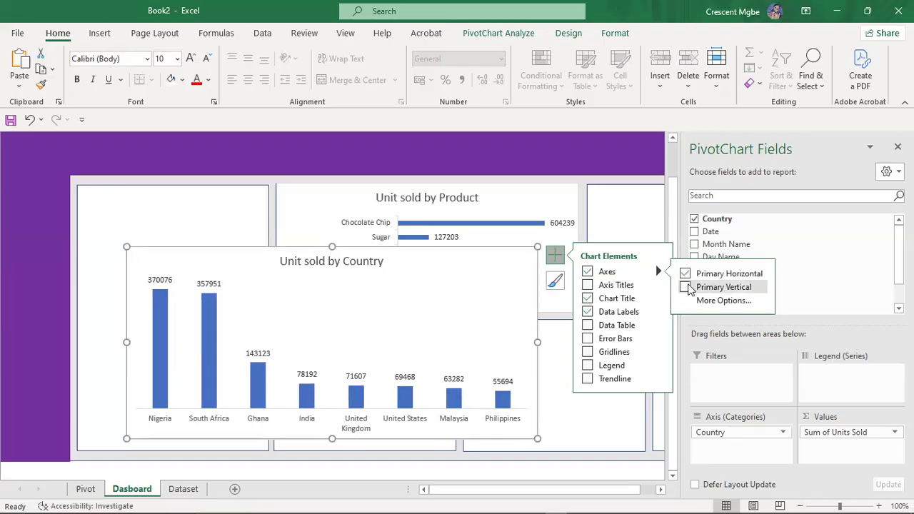
pyautogui.click(203, 221)
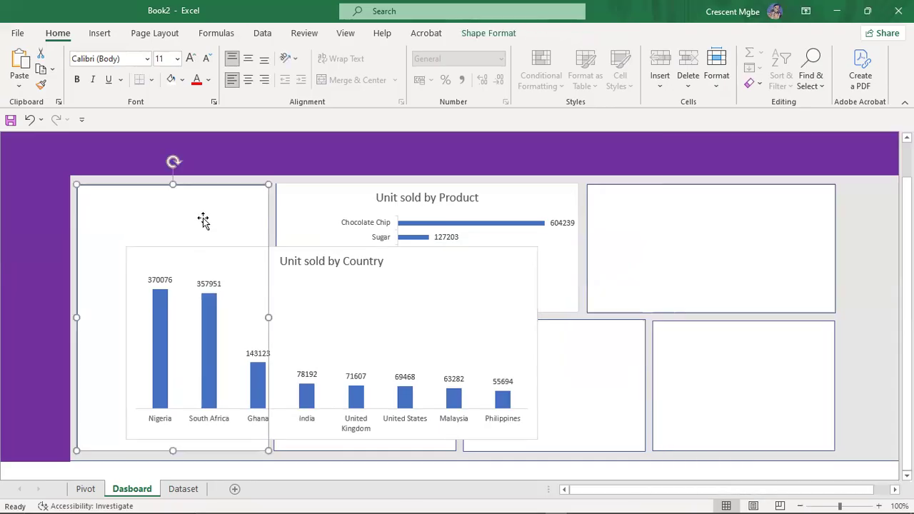
pyautogui.click(474, 285)
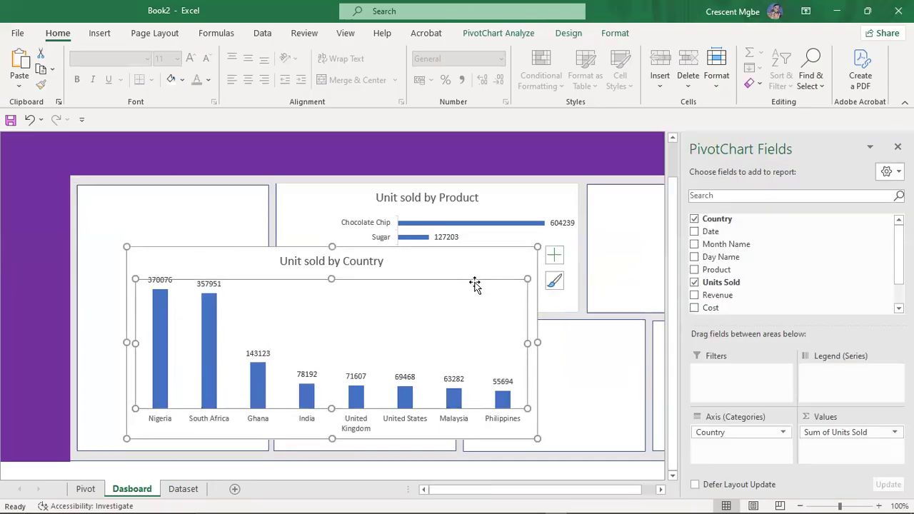
pyautogui.click(281, 178)
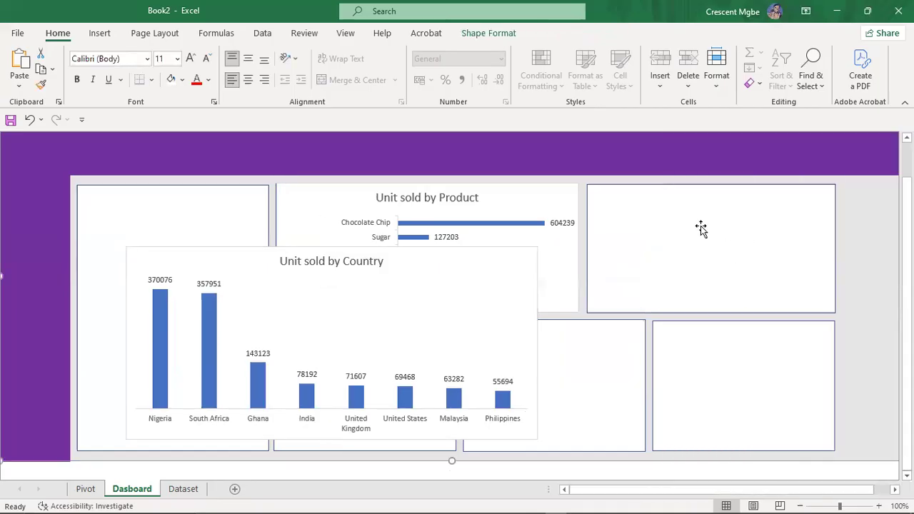
# Shrink the country chart and fit it over the empty panel beside the product chart, matching the panel's height
pyautogui.click(506, 314)
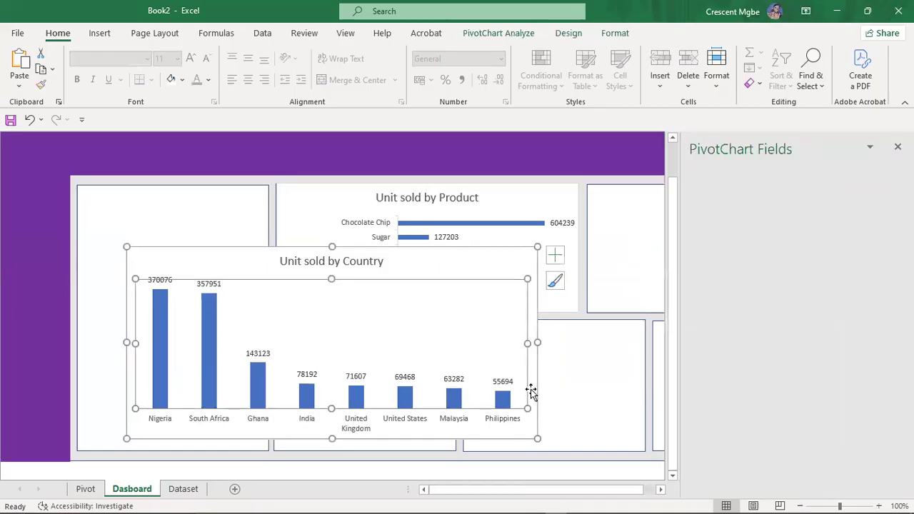
pyautogui.moveTo(525, 437); pyautogui.dragTo(490, 417)
pyautogui.moveTo(432, 261); pyautogui.dragTo(871, 195)
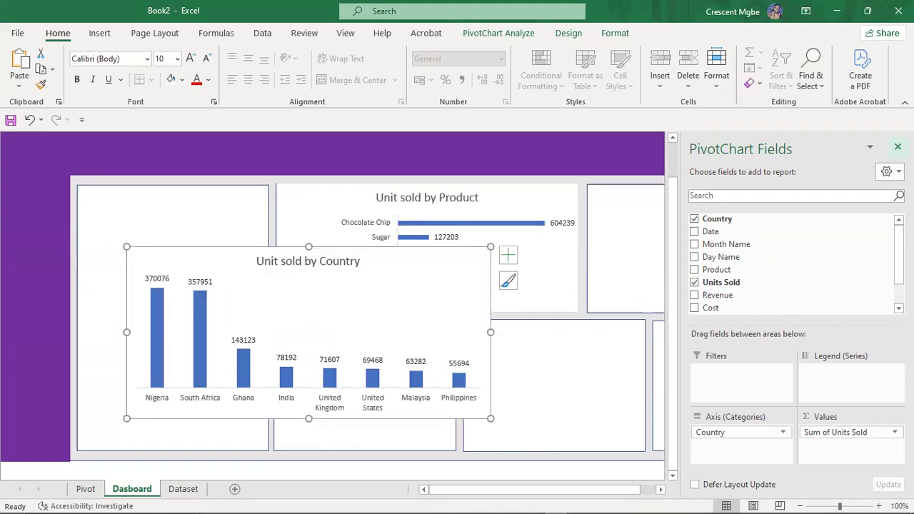
pyautogui.moveTo(432, 252); pyautogui.dragTo(765, 198)
pyautogui.moveTo(824, 362); pyautogui.dragTo(764, 342)
pyautogui.moveTo(722, 214); pyautogui.dragTo(813, 207)
pyautogui.moveTo(854, 337); pyautogui.dragTo(813, 304)
pyautogui.moveTo(765, 202); pyautogui.dragTo(806, 204)
pyautogui.moveTo(718, 303); pyautogui.dragTo(718, 313)
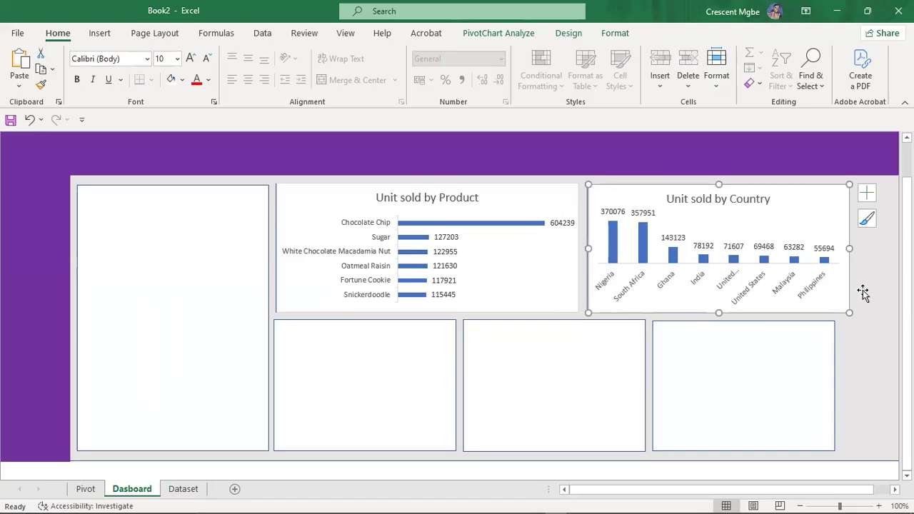
# Move the country chart off the panel beside the product chart and park it over the tall side panel
pyautogui.click(866, 291)
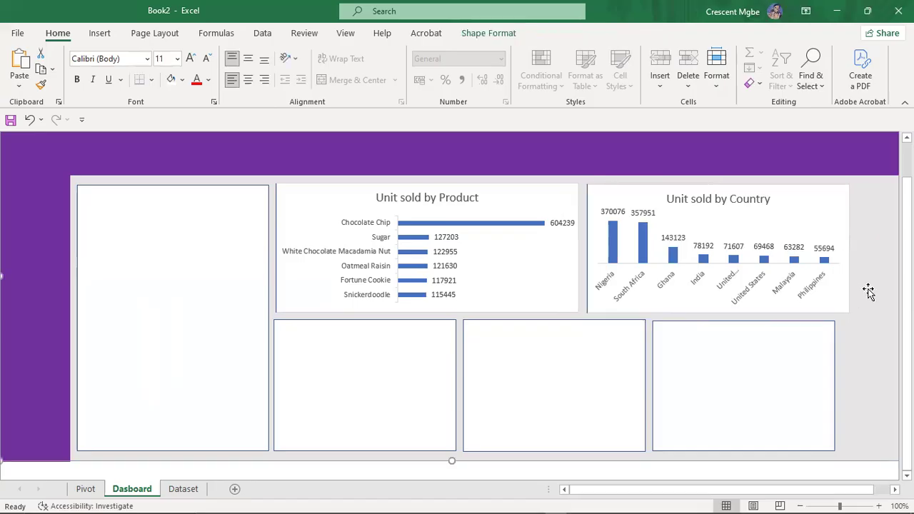
pyautogui.moveTo(805, 208); pyautogui.dragTo(294, 230)
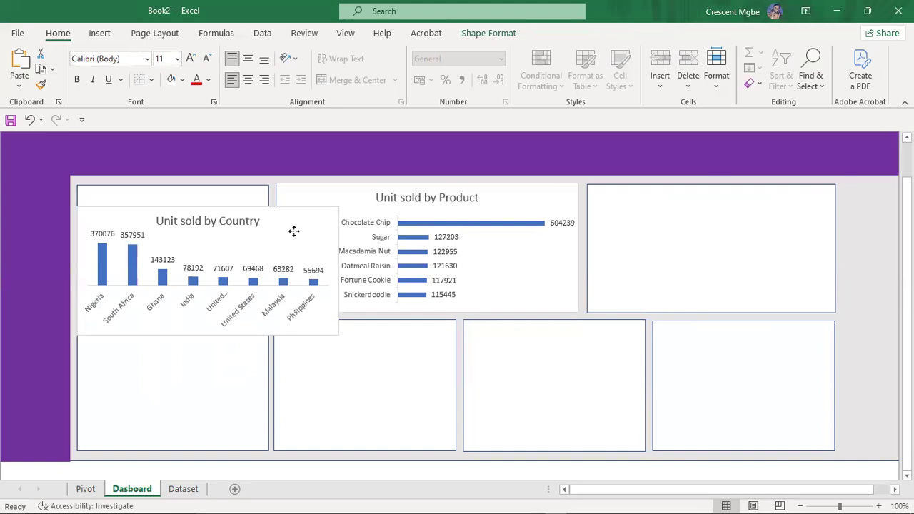
pyautogui.moveTo(294, 231); pyautogui.dragTo(295, 231)
# Delete the last panel in the lower row and widen the middle lower panel to fill the freed space
pyautogui.click(727, 366)
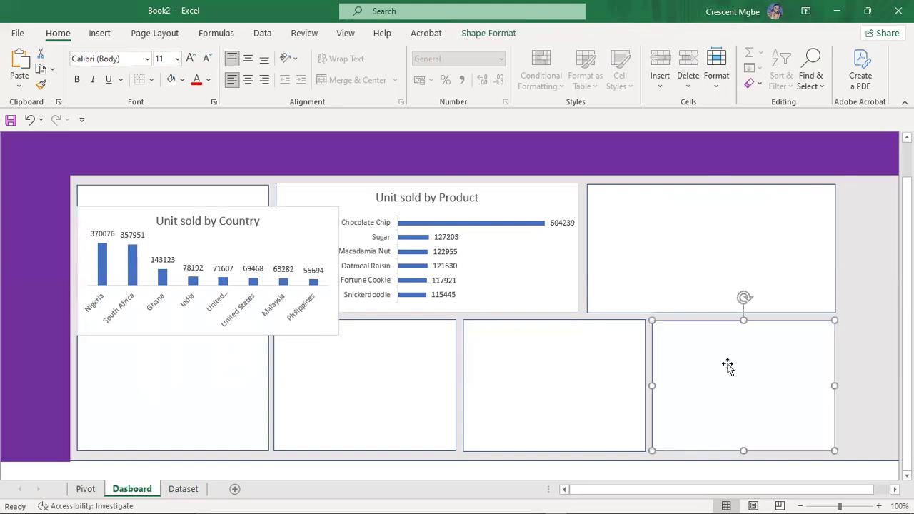
pyautogui.press('Delete')
pyautogui.click(612, 398)
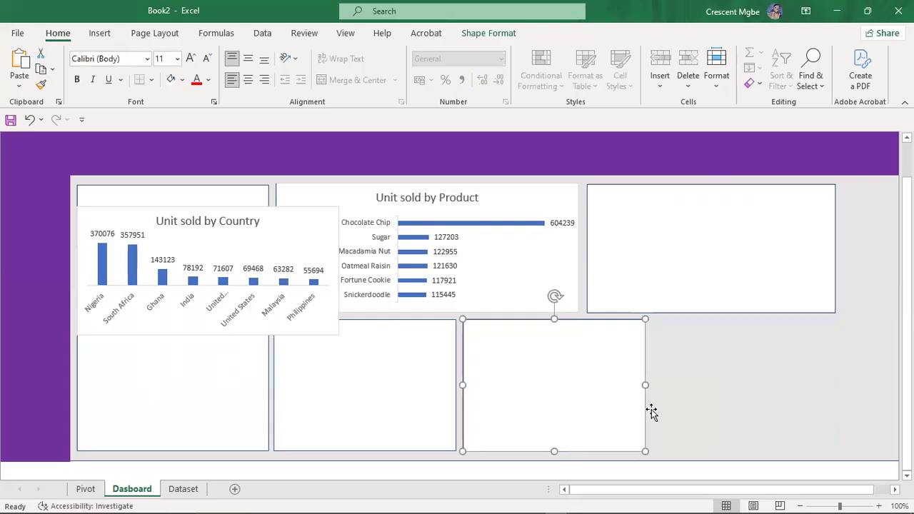
pyautogui.moveTo(645, 386); pyautogui.dragTo(836, 382)
# Move the country chart onto the widened lower panel and stretch it to the panel's full width
pyautogui.moveTo(296, 223); pyautogui.dragTo(684, 335)
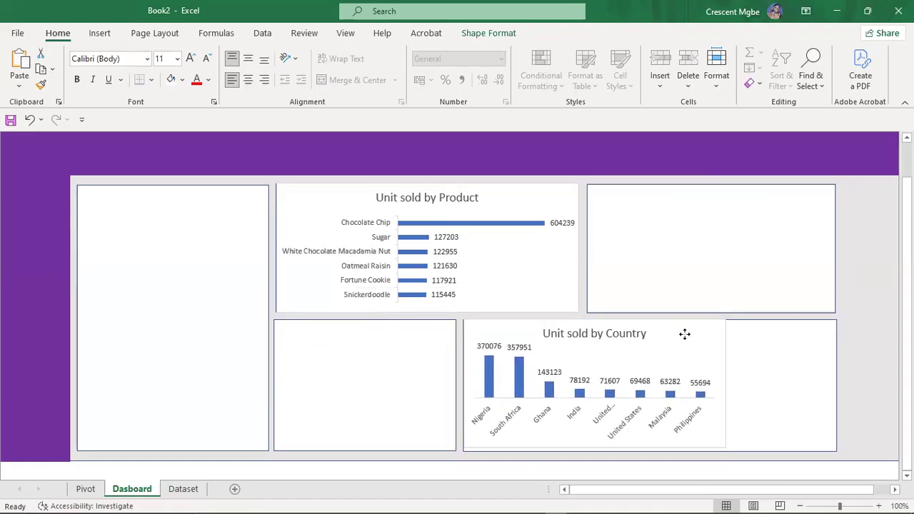
pyautogui.click(684, 335)
pyautogui.moveTo(726, 384); pyautogui.dragTo(834, 371)
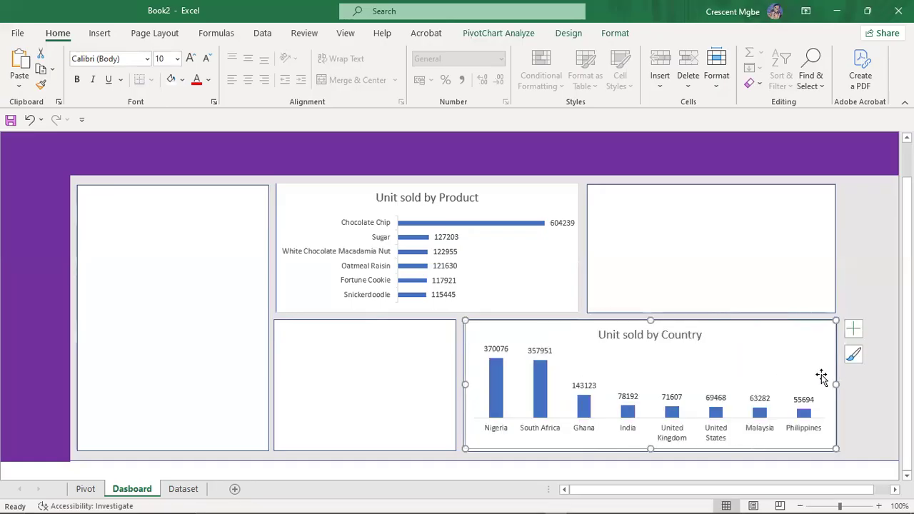
pyautogui.click(879, 258)
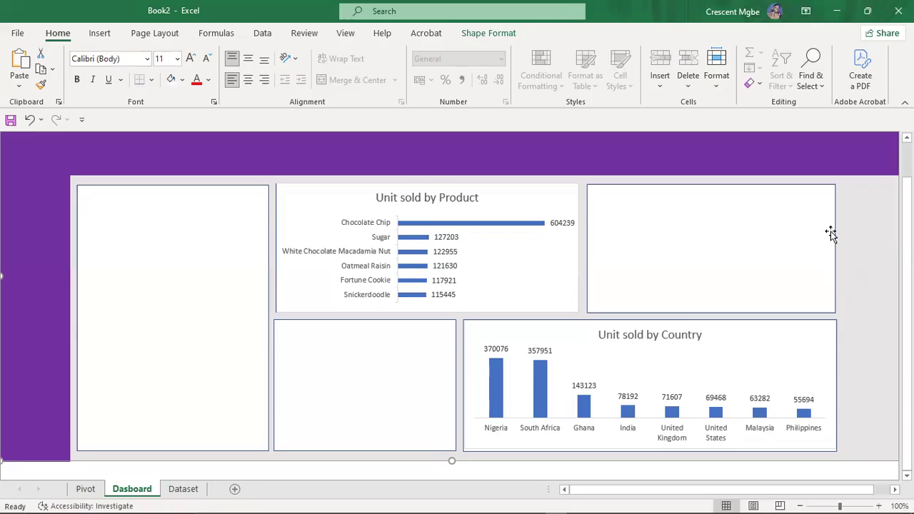
# Show the Sum of Profit values in the Most profitable Product pivot table as % of Grand Total
pyautogui.click(85, 488)
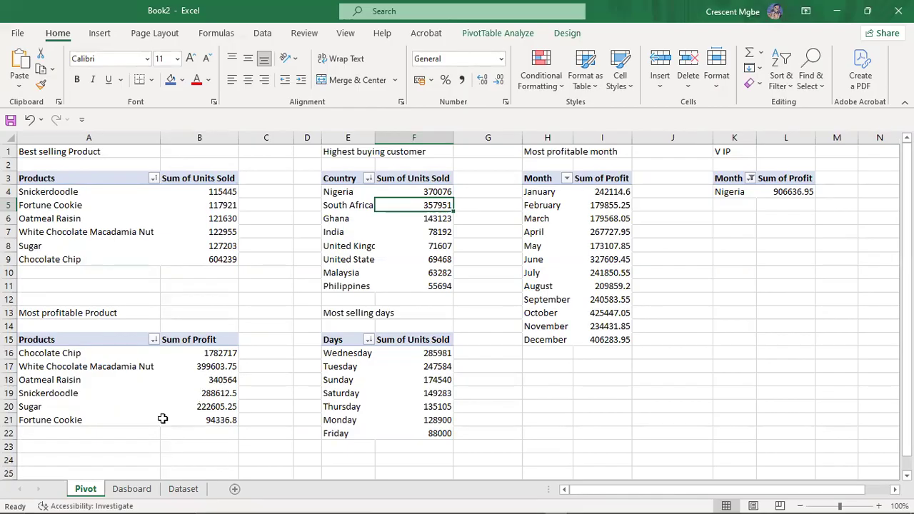
pyautogui.click(207, 340)
pyautogui.click(220, 379)
pyautogui.click(215, 366)
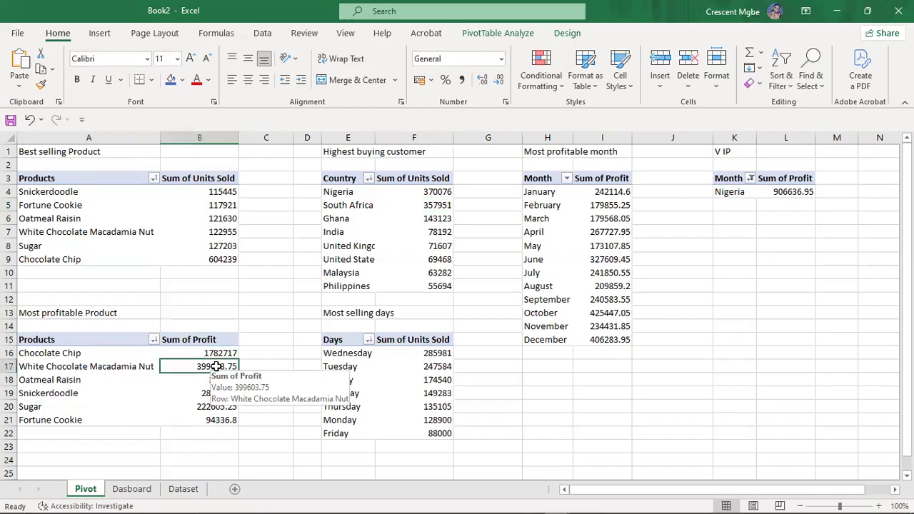
pyautogui.click(223, 218)
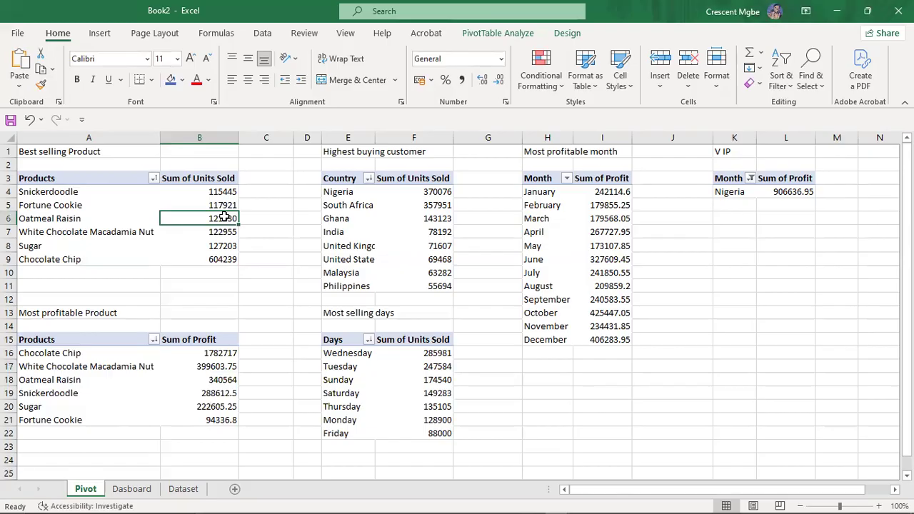
pyautogui.click(215, 379)
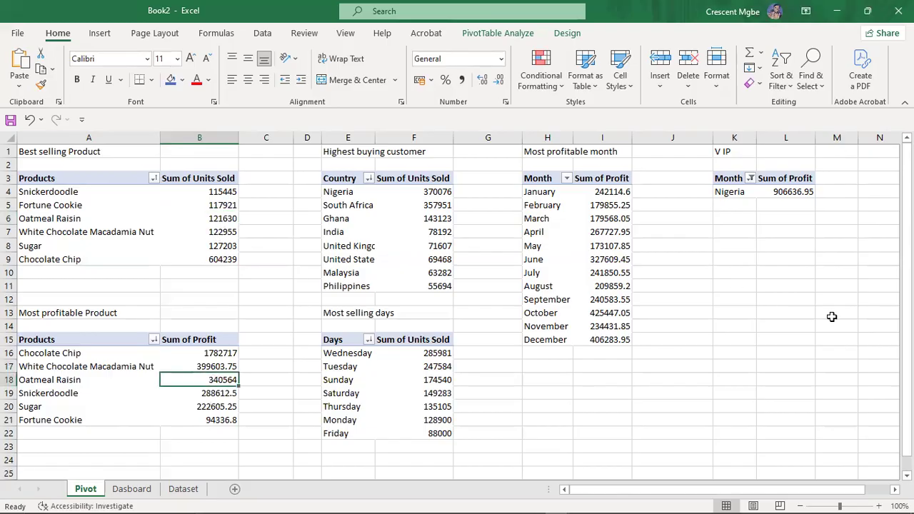
pyautogui.click(191, 341)
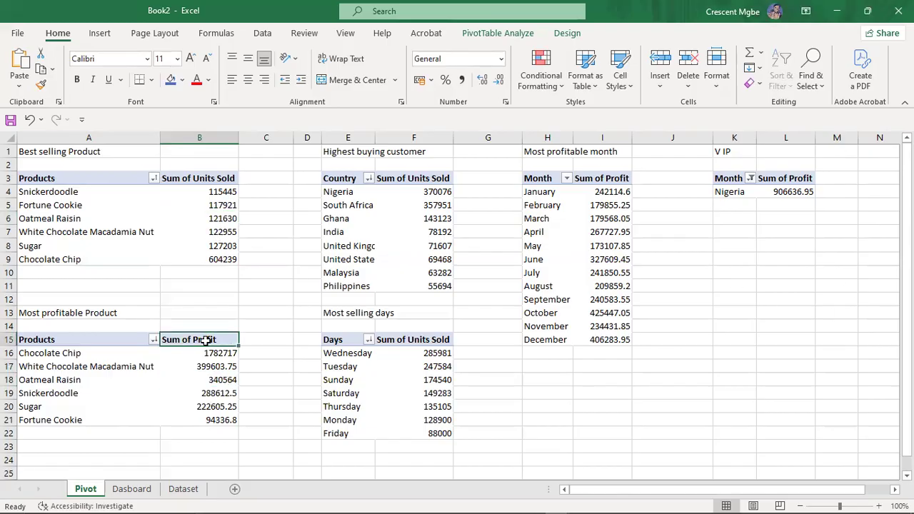
pyautogui.rightClick(205, 340)
pyautogui.moveTo(286, 257)
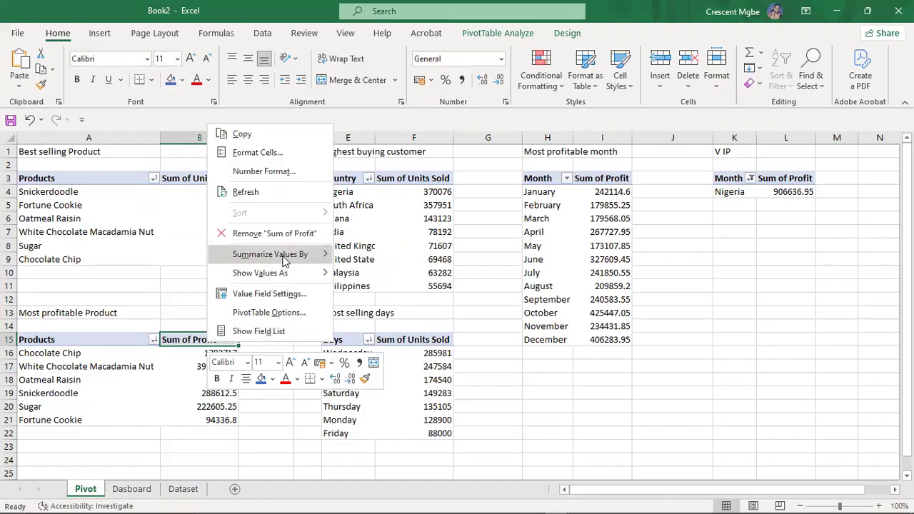
pyautogui.moveTo(297, 284)
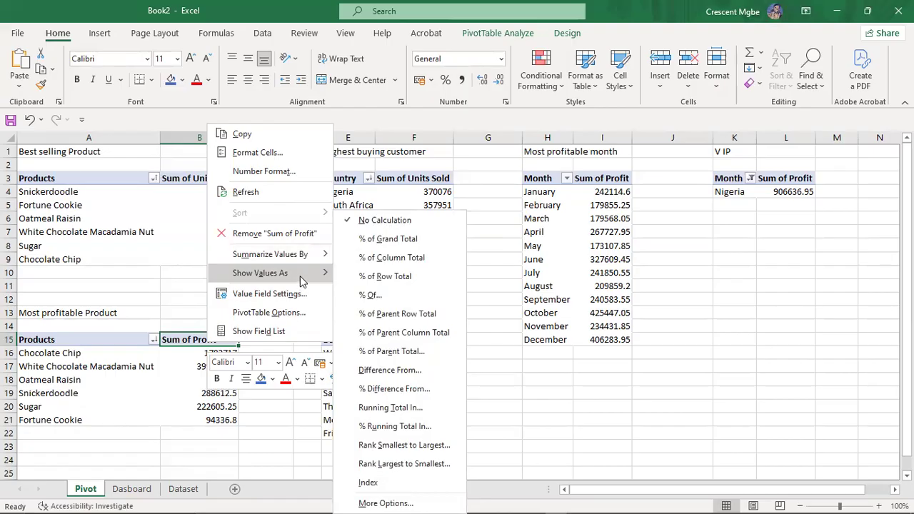
pyautogui.click(414, 239)
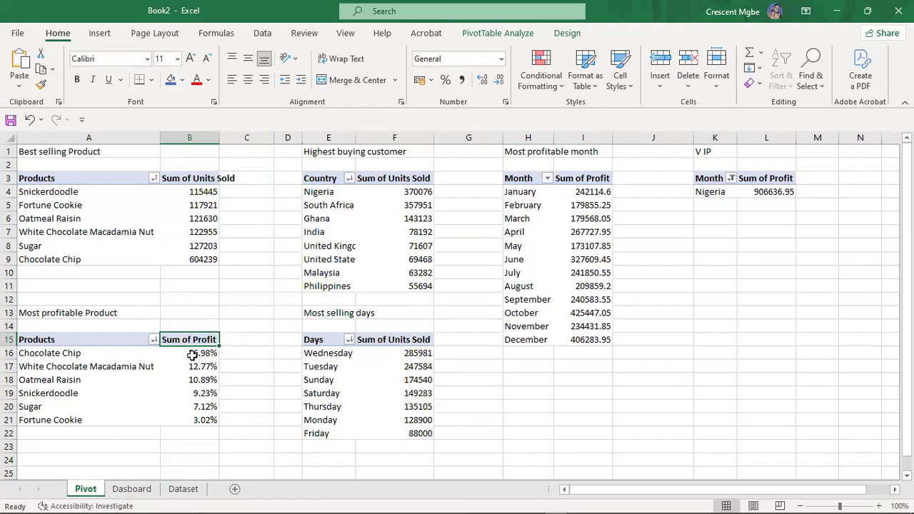
# Filter the Most profitable Product pivot table to the top 3 items by Sum of Profit
pyautogui.moveTo(192, 354)
pyautogui.click(201, 366)
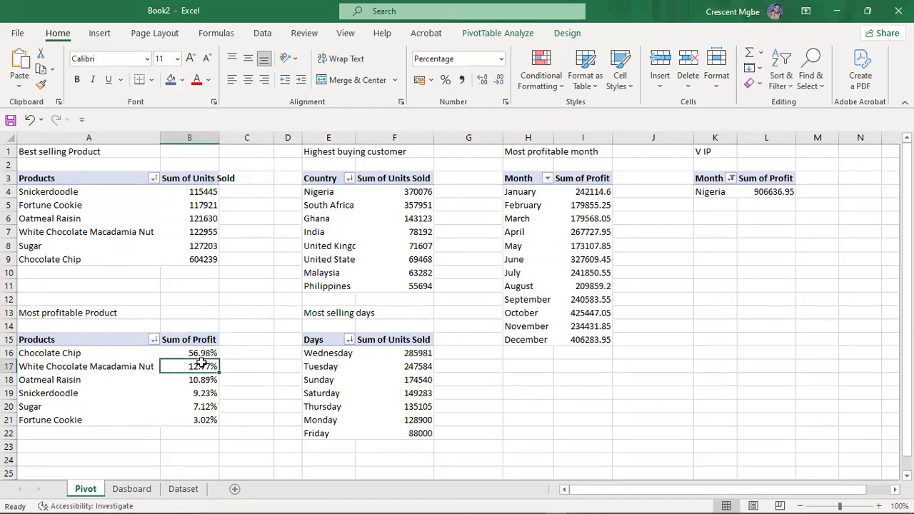
pyautogui.rightClick(203, 367)
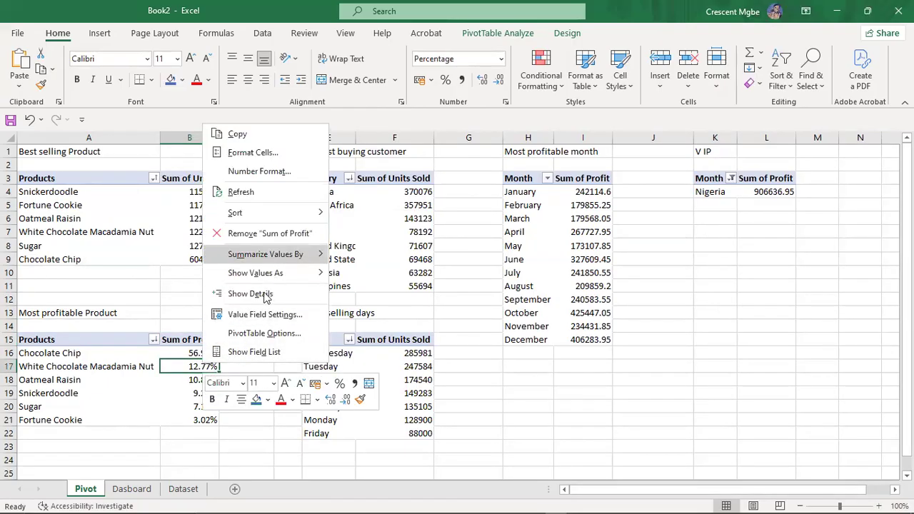
pyautogui.click(153, 340)
pyautogui.click(153, 340)
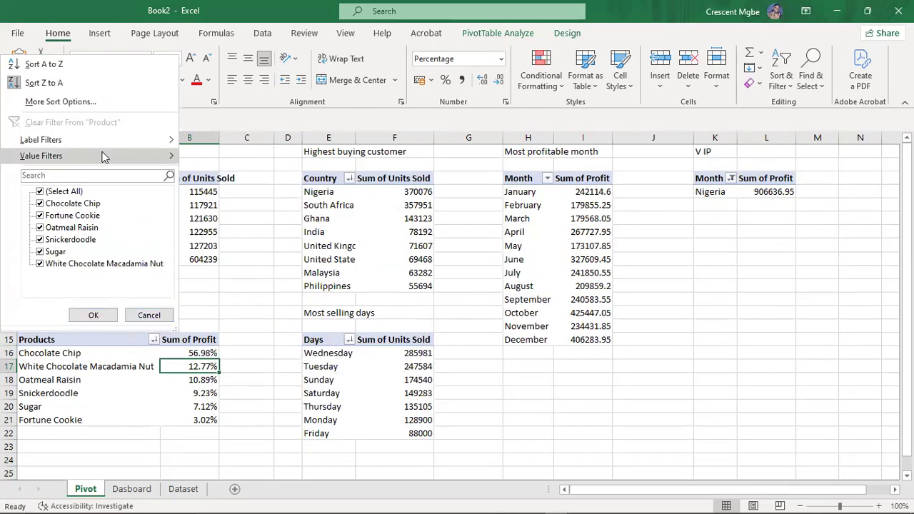
pyautogui.moveTo(103, 156)
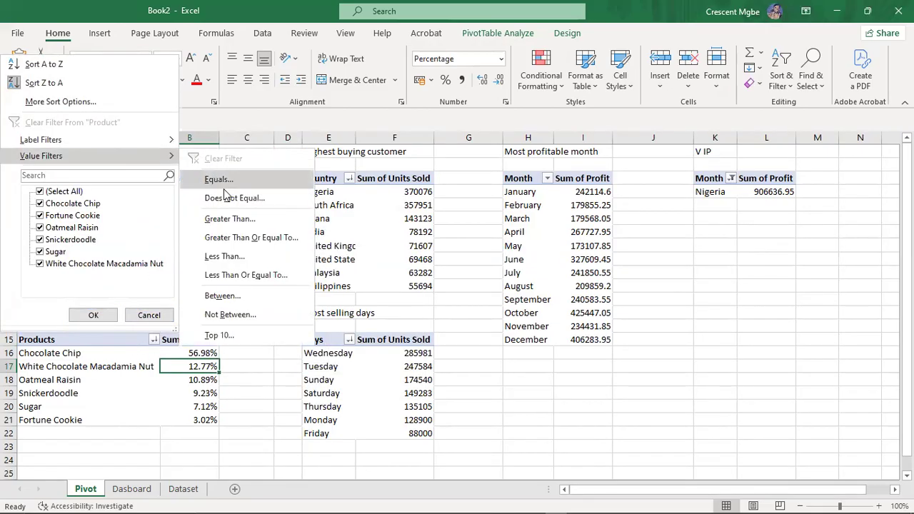
pyautogui.click(239, 334)
pyautogui.click(574, 277)
pyautogui.click(573, 277)
pyautogui.click(574, 277)
pyautogui.click(574, 277)
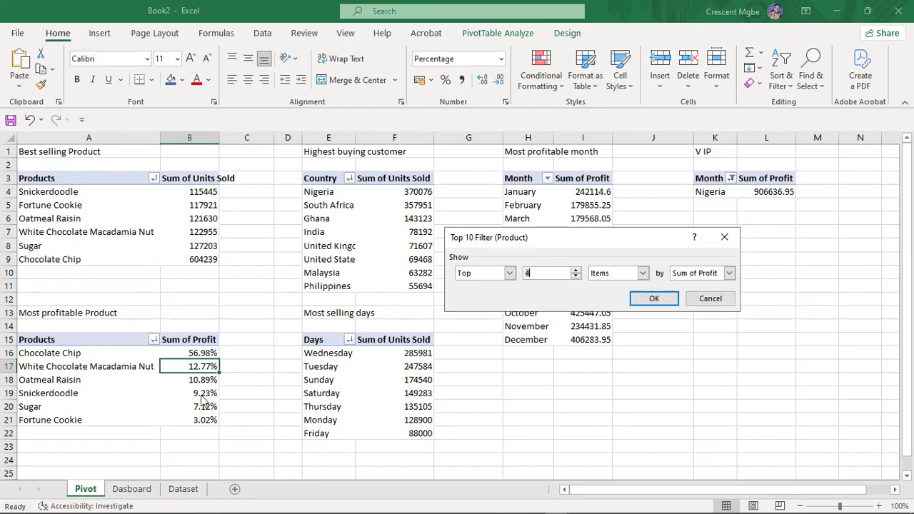
pyautogui.click(575, 280)
pyautogui.click(652, 300)
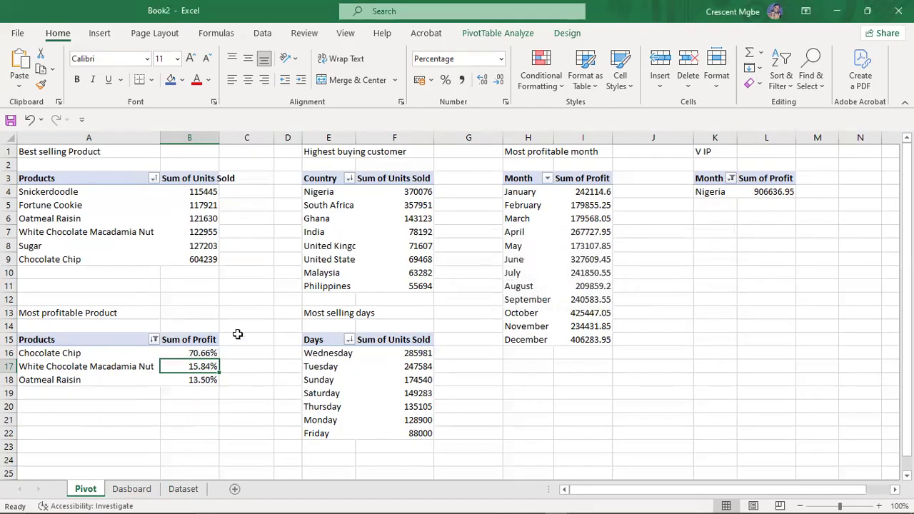
pyautogui.click(628, 420)
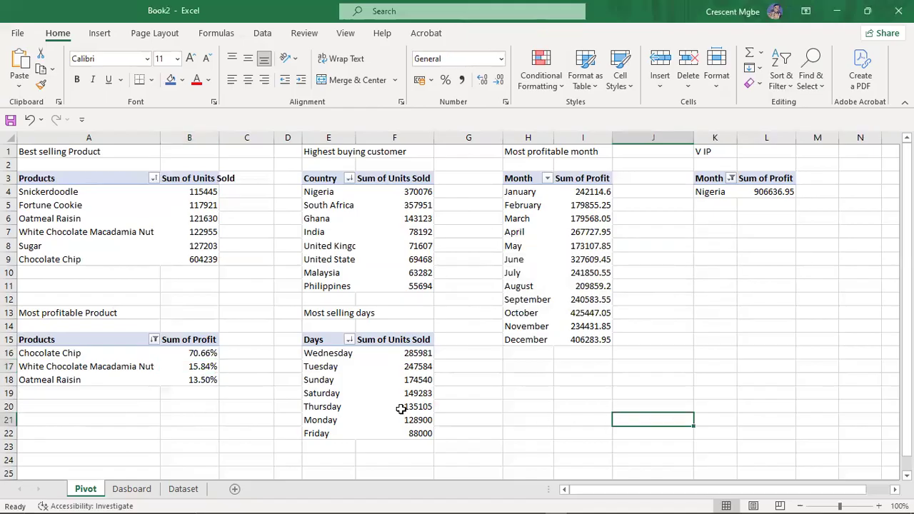
# Insert a doughnut PivotChart from the filtered Most profitable Product pivot table
pyautogui.rightClick(175, 355)
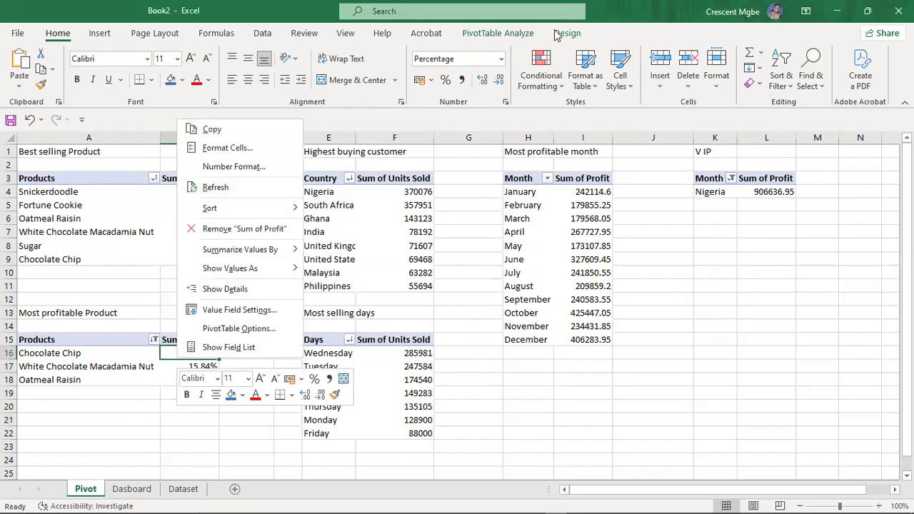
pyautogui.click(498, 33)
pyautogui.click(712, 72)
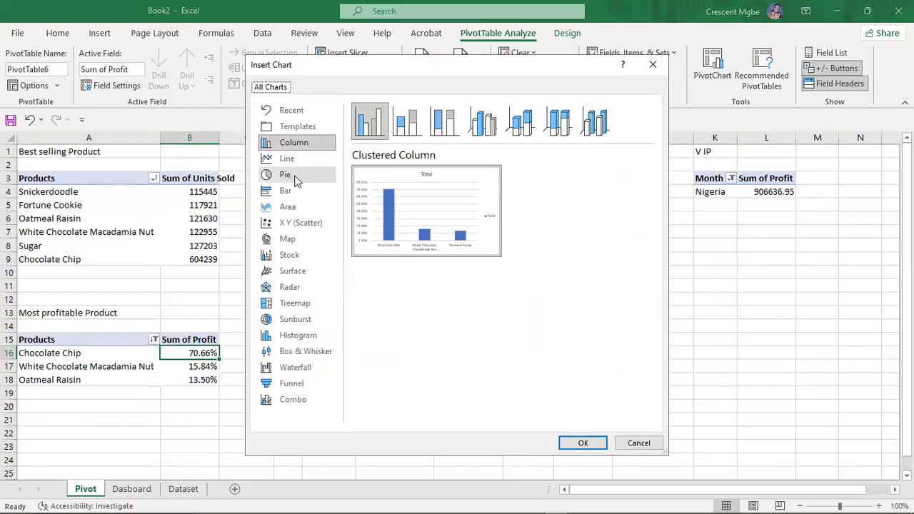
pyautogui.click(298, 178)
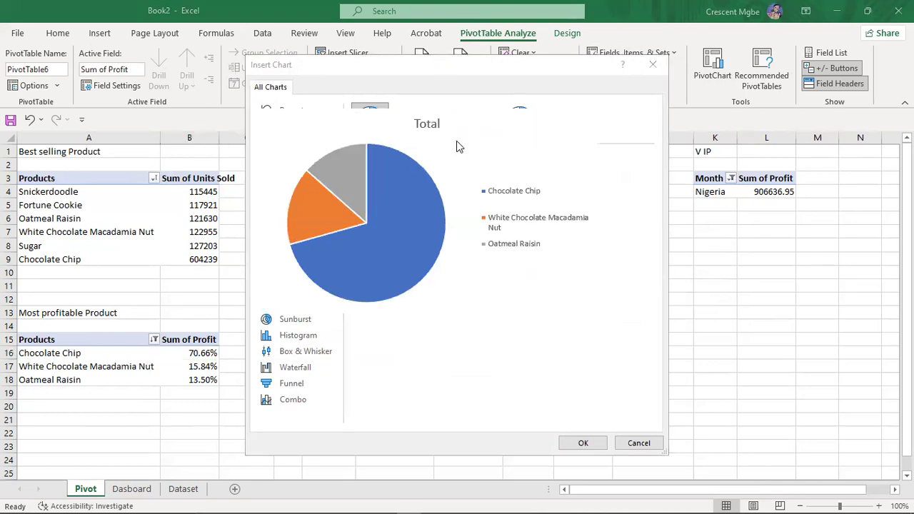
pyautogui.click(525, 122)
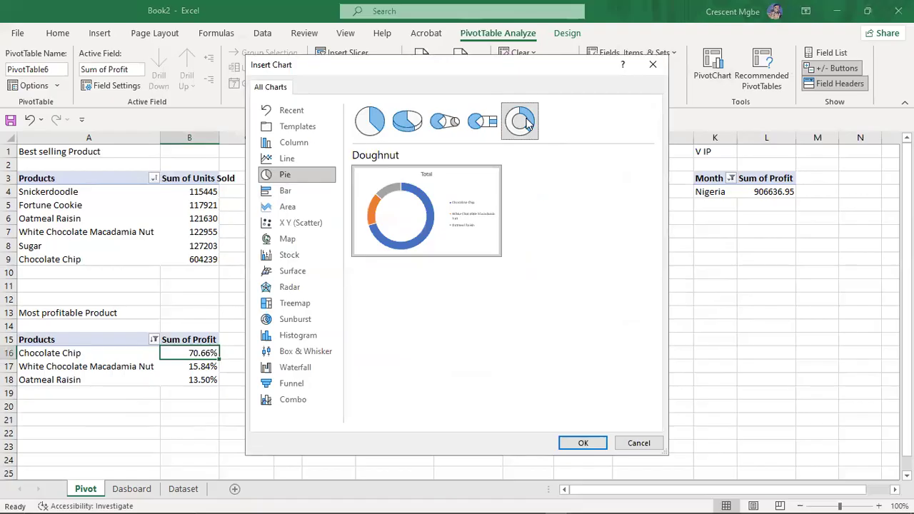
pyautogui.click(370, 121)
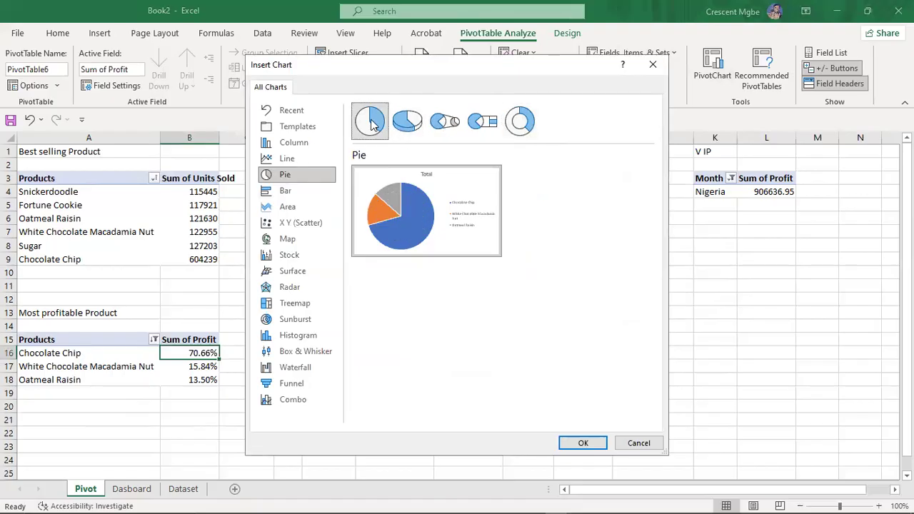
pyautogui.click(411, 121)
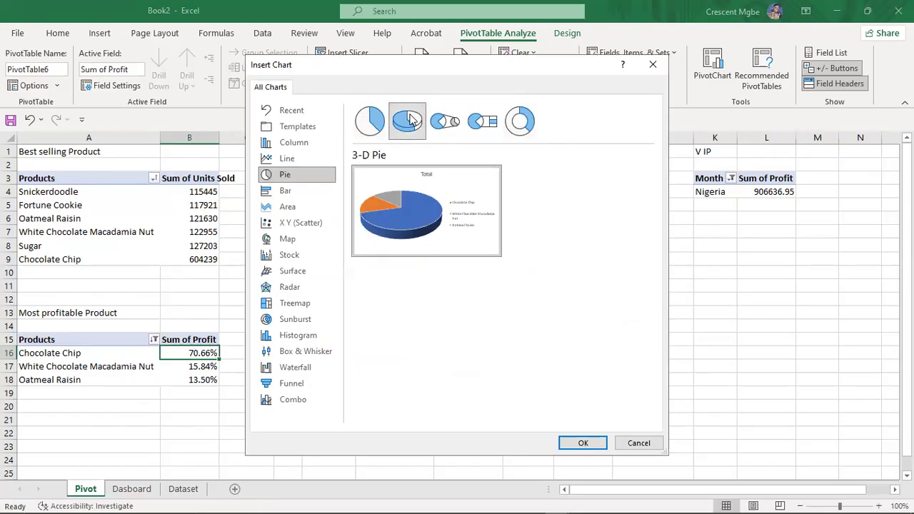
pyautogui.moveTo(413, 226)
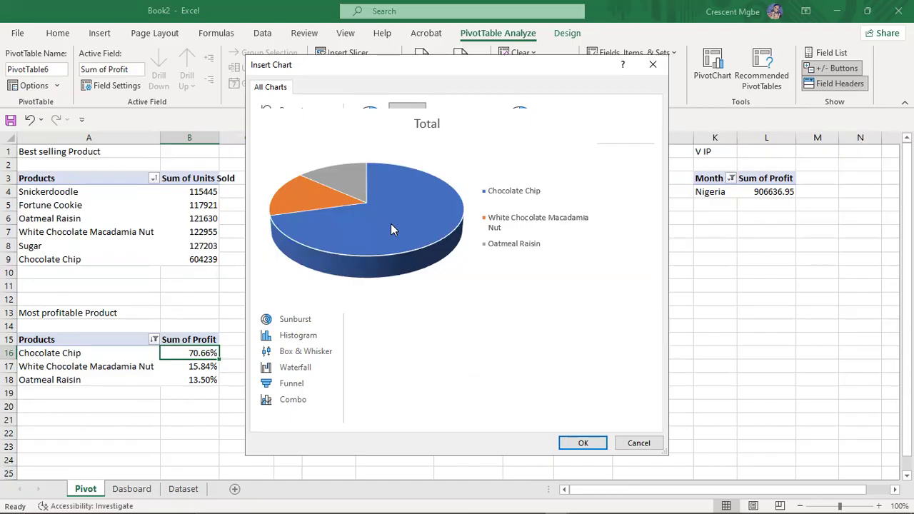
pyautogui.click(370, 117)
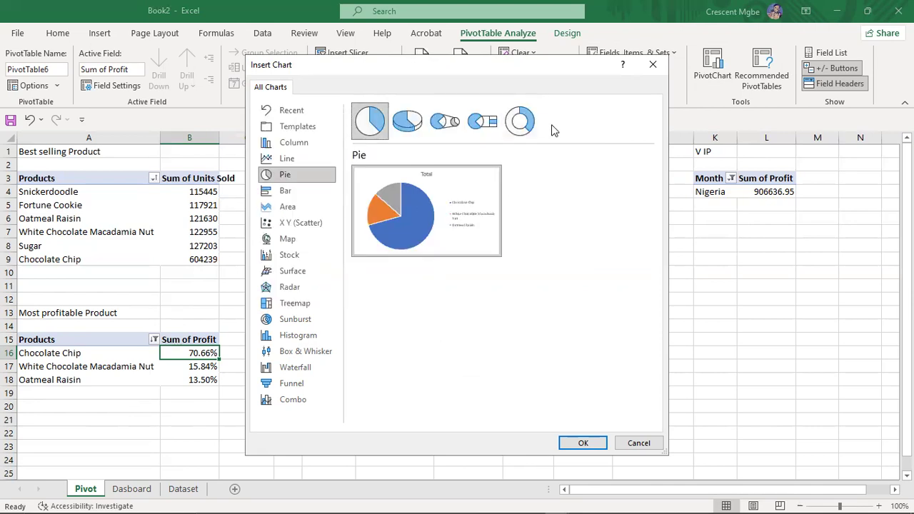
pyautogui.click(524, 123)
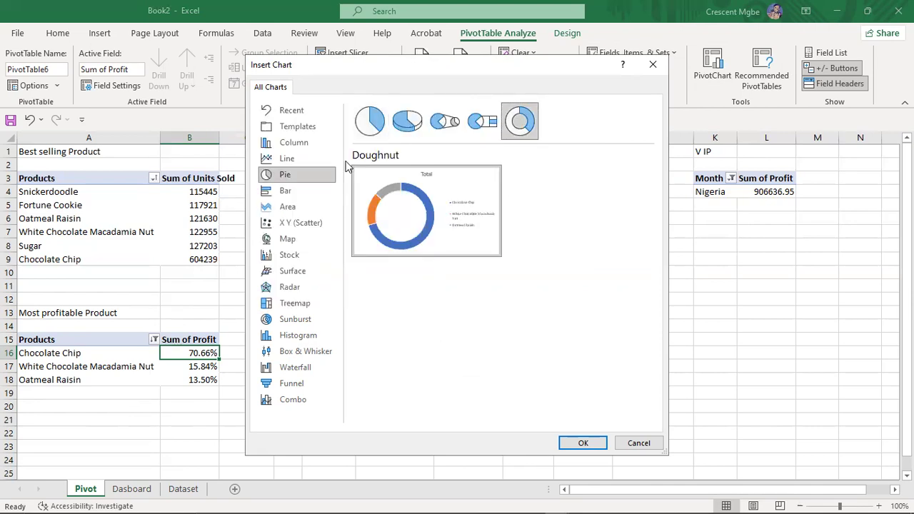
pyautogui.click(581, 442)
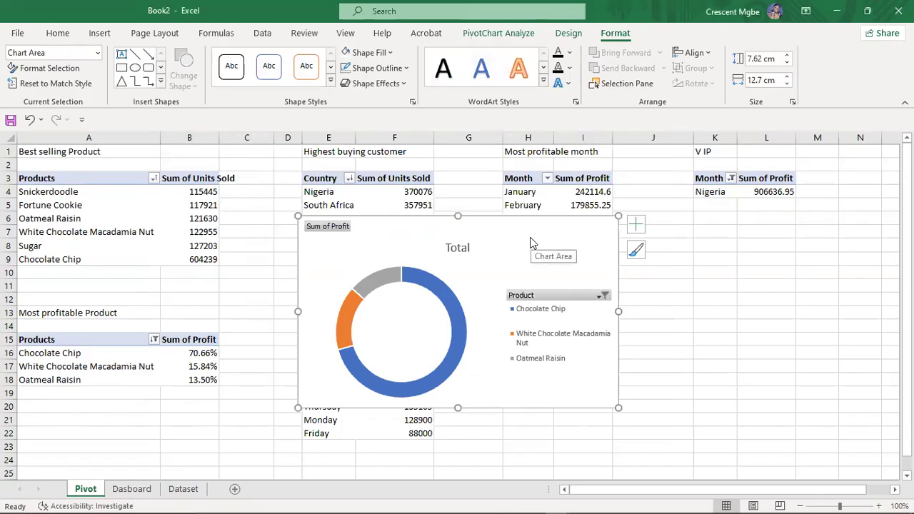
# Cut the doughnut chart to the Dasboard sheet and place it temporarily over the Unit sold by Product chart
pyautogui.hotkey('ctrl', 'x')
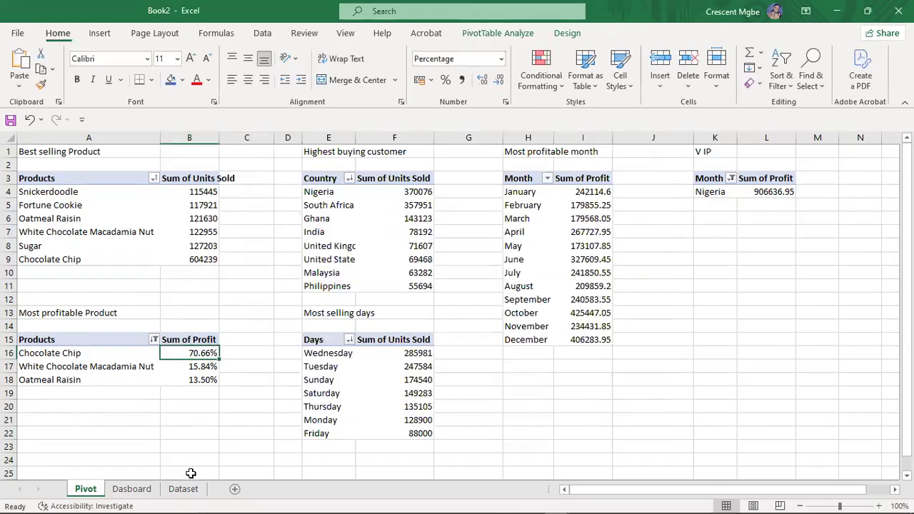
pyautogui.click(132, 489)
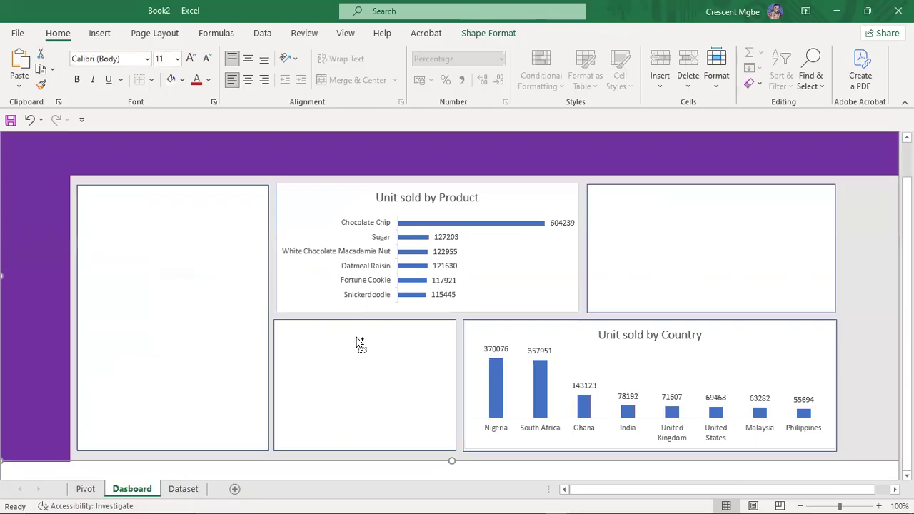
pyautogui.hotkey('ctrl', 'v')
pyautogui.moveTo(178, 167); pyautogui.dragTo(432, 255)
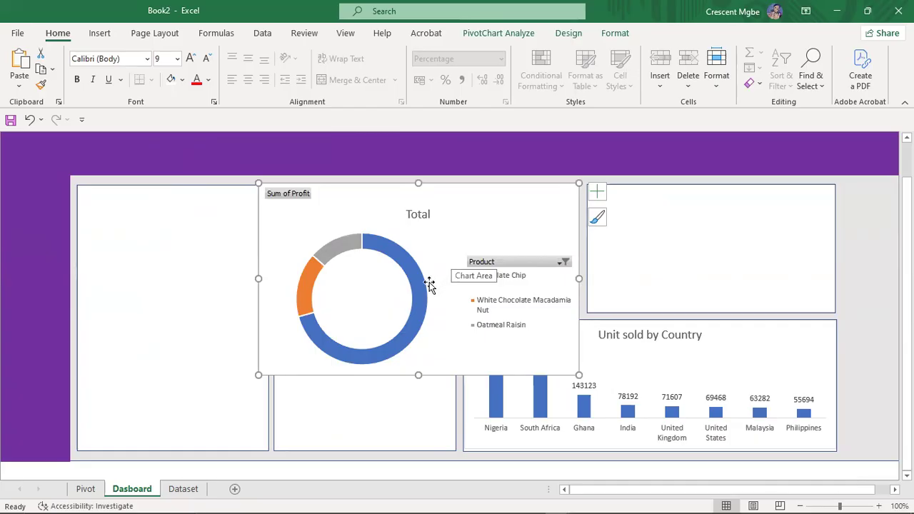
# Replace the doughnut chart's title with "Profit by Product"
pyautogui.moveTo(423, 287)
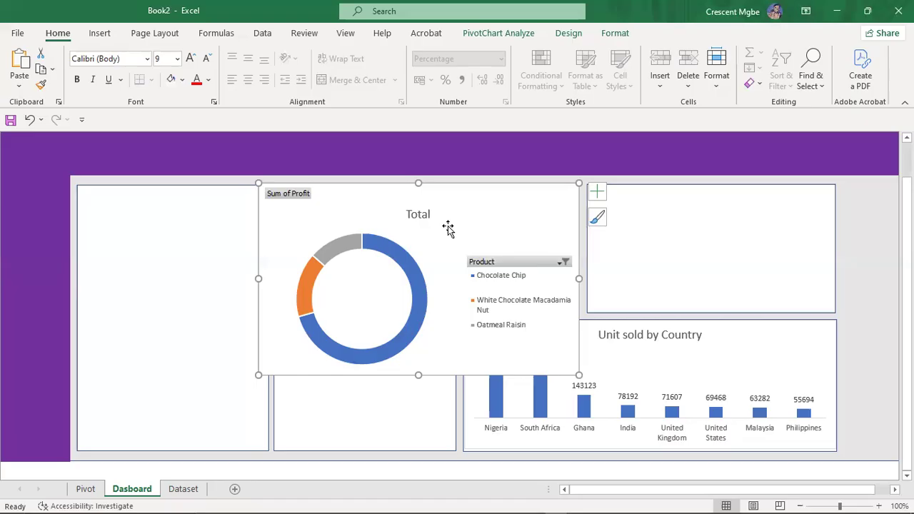
pyautogui.click(423, 216)
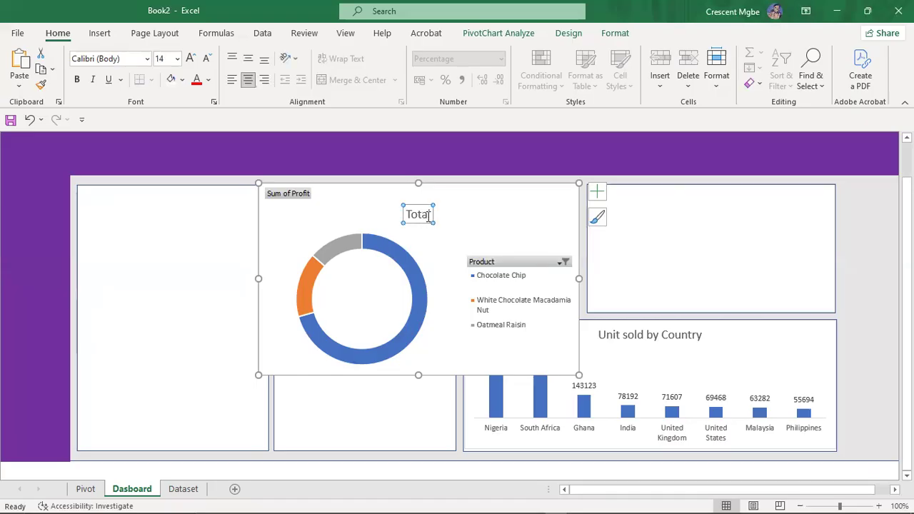
pyautogui.click(429, 214)
pyautogui.press('BackSpace')
pyautogui.press('BackSpace')
pyautogui.press('BackSpace')
pyautogui.press('BackSpace')
pyautogui.press('BackSpace')
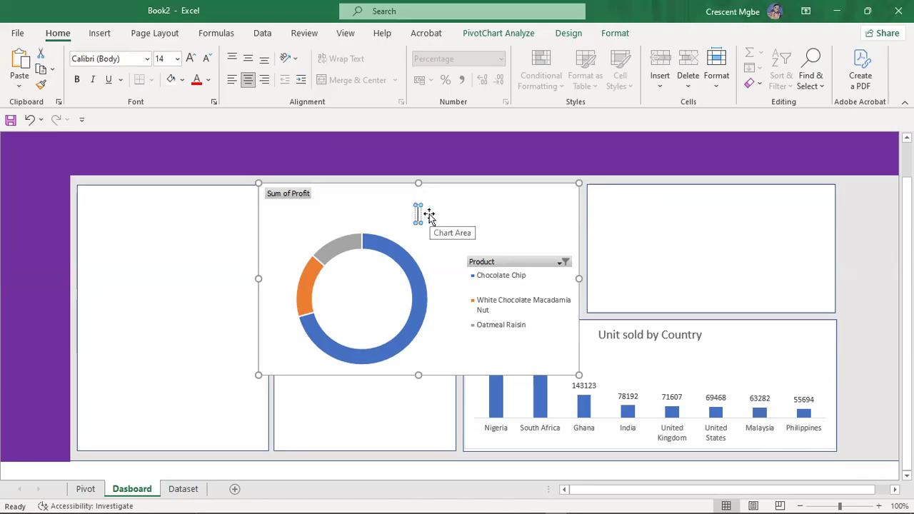
pyautogui.write('Pro')
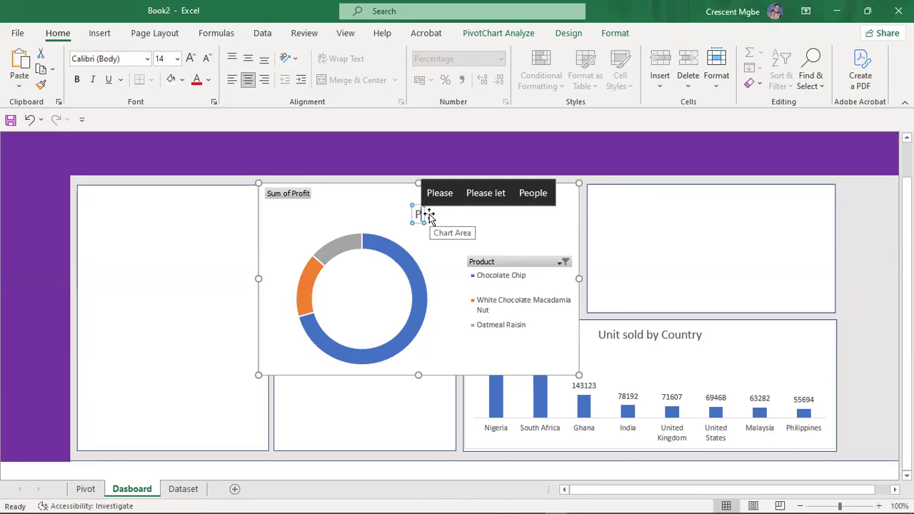
pyautogui.write('fit ')
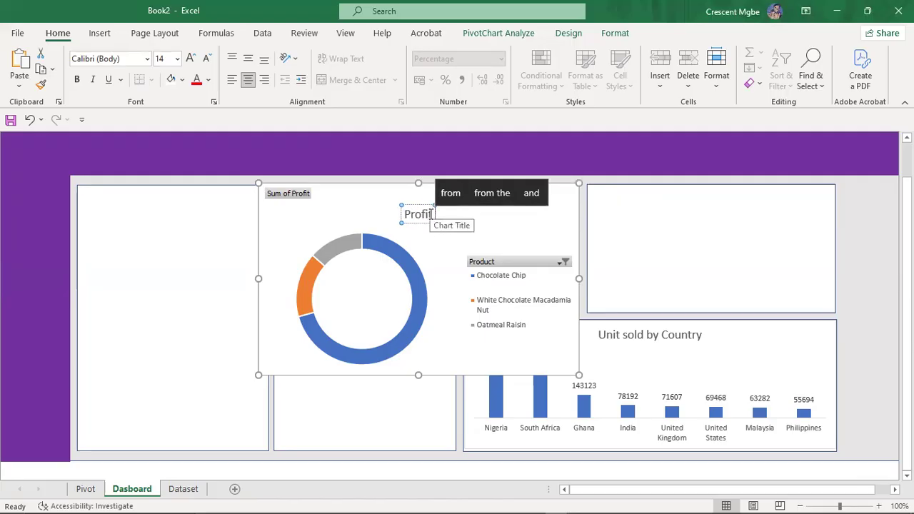
pyautogui.write('by')
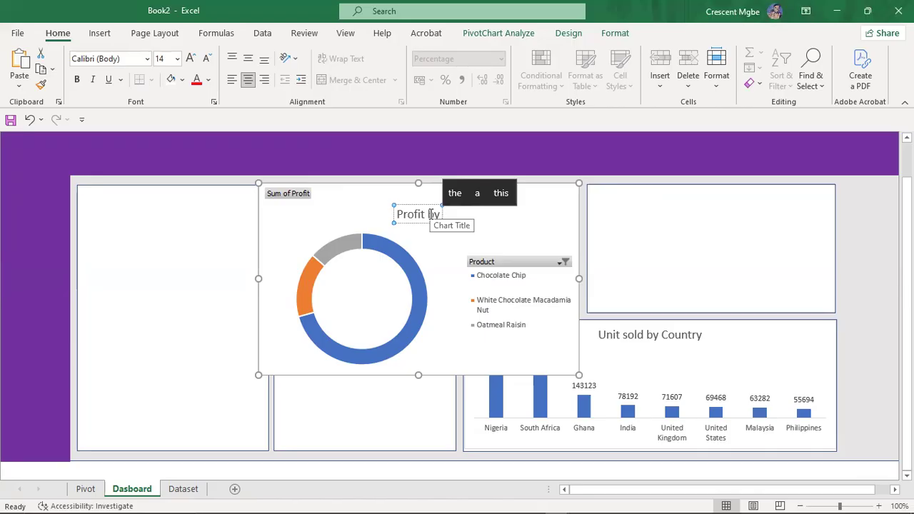
pyautogui.write('Product')
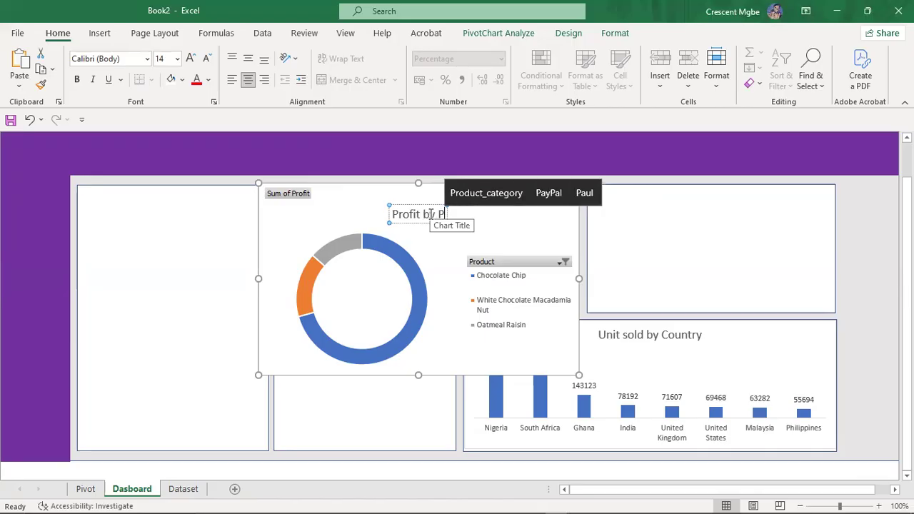
# Hide all field buttons on the Profit by Product doughnut chart
pyautogui.click(539, 229)
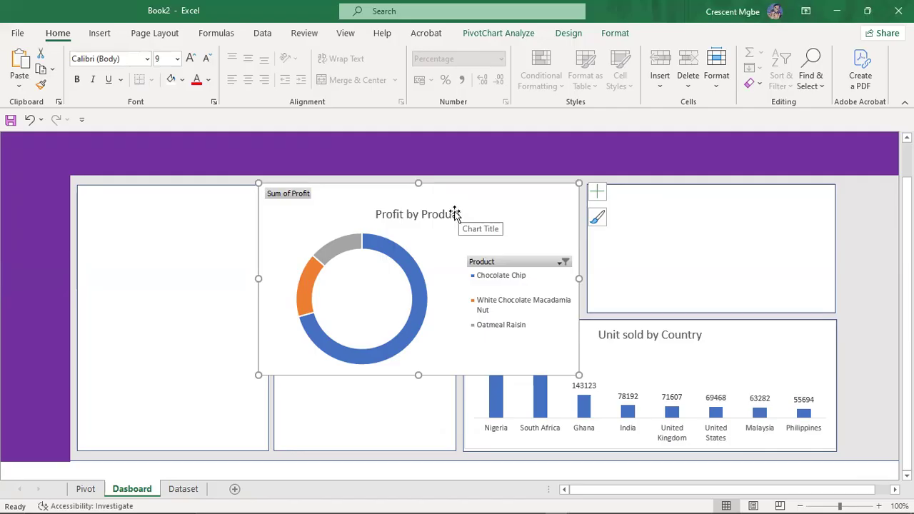
pyautogui.click(298, 195)
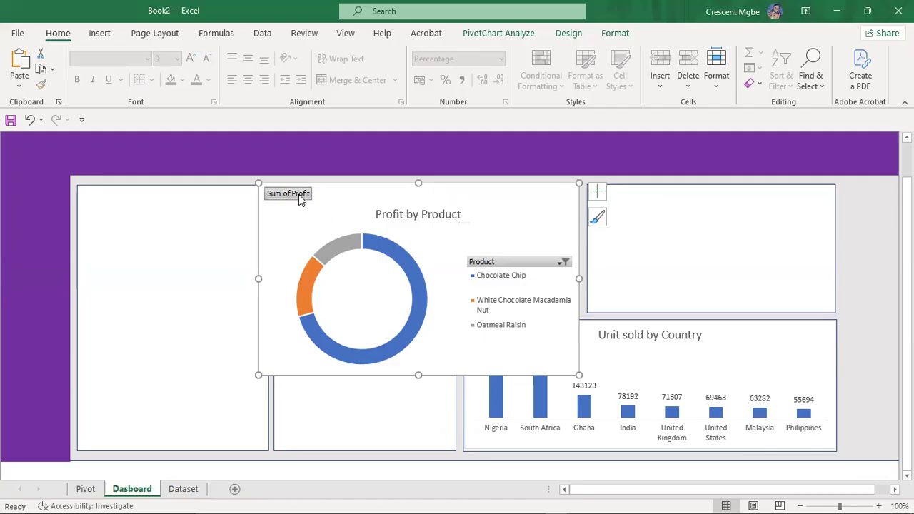
pyautogui.rightClick(298, 194)
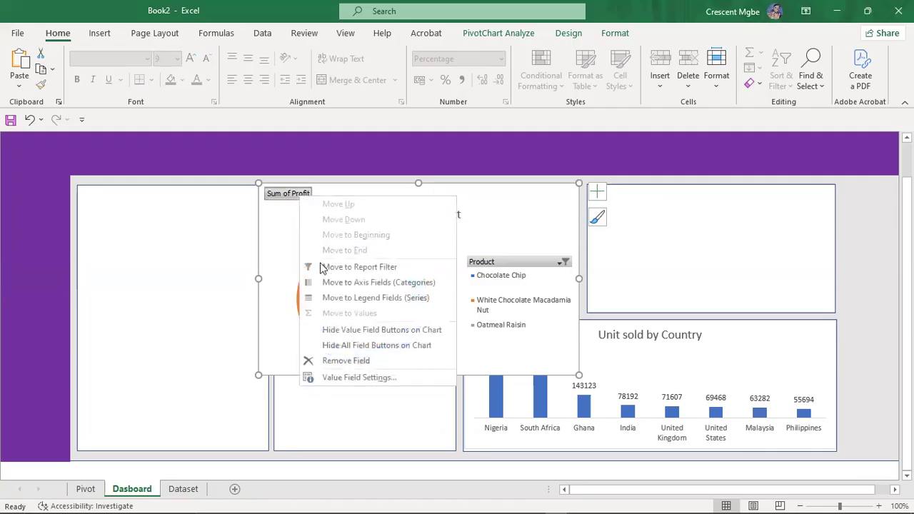
pyautogui.click(357, 345)
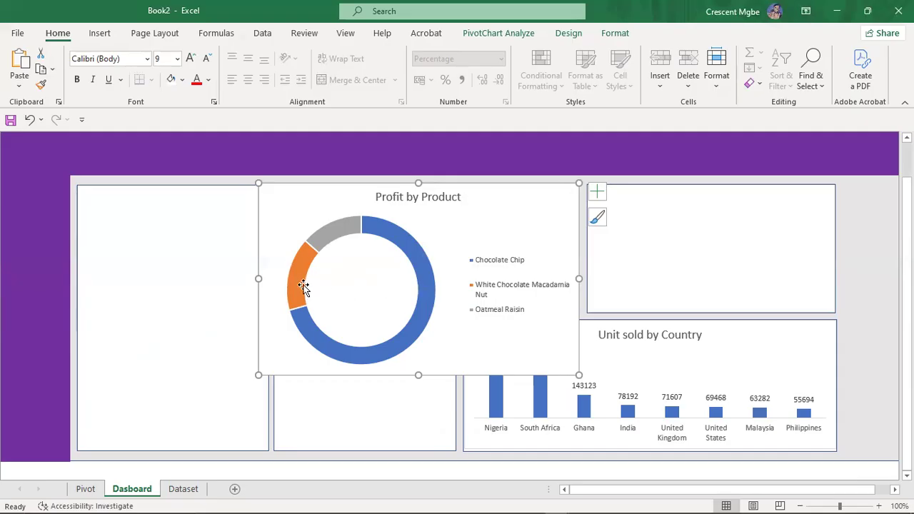
# Add data labels to the doughnut chart and display them as data callouts
pyautogui.moveTo(304, 280)
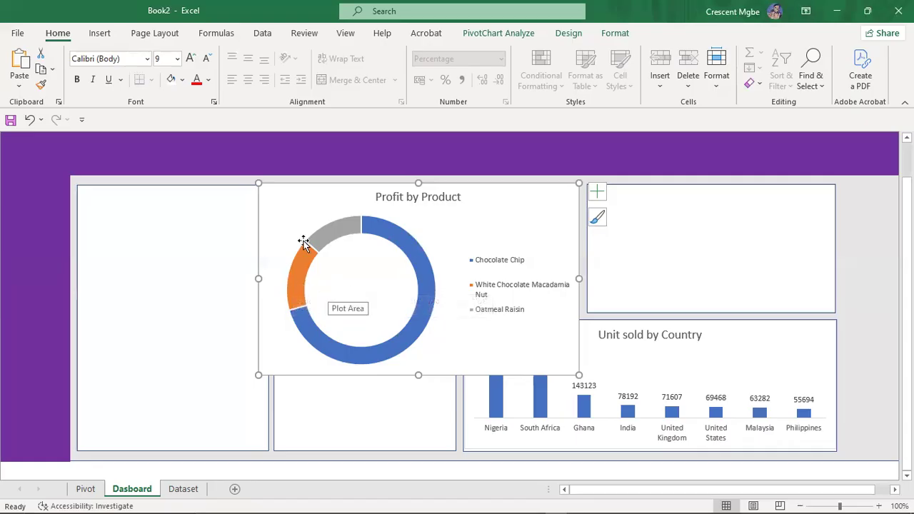
pyautogui.moveTo(339, 227)
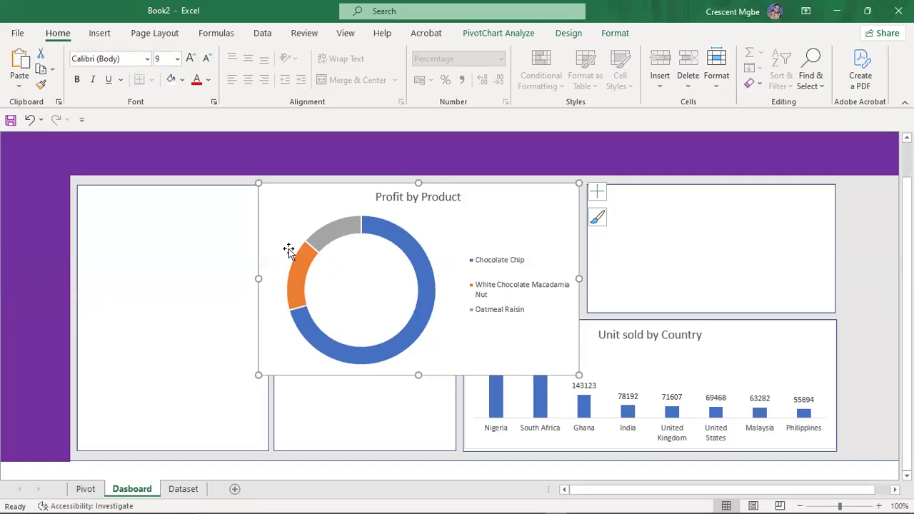
pyautogui.click(596, 191)
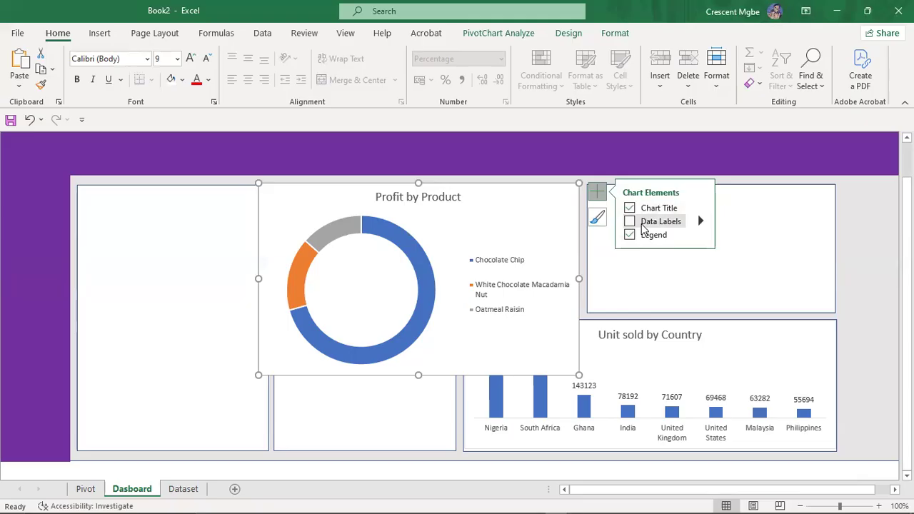
pyautogui.click(630, 223)
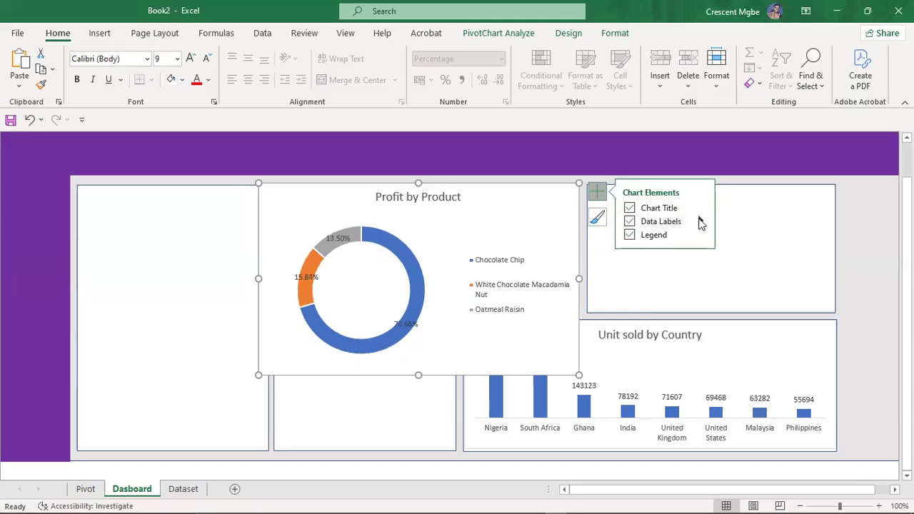
pyautogui.click(701, 221)
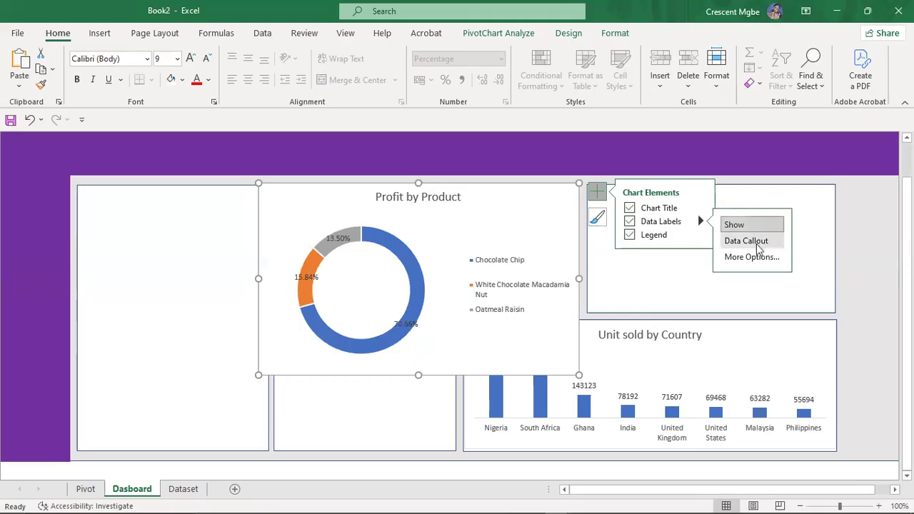
pyautogui.click(746, 241)
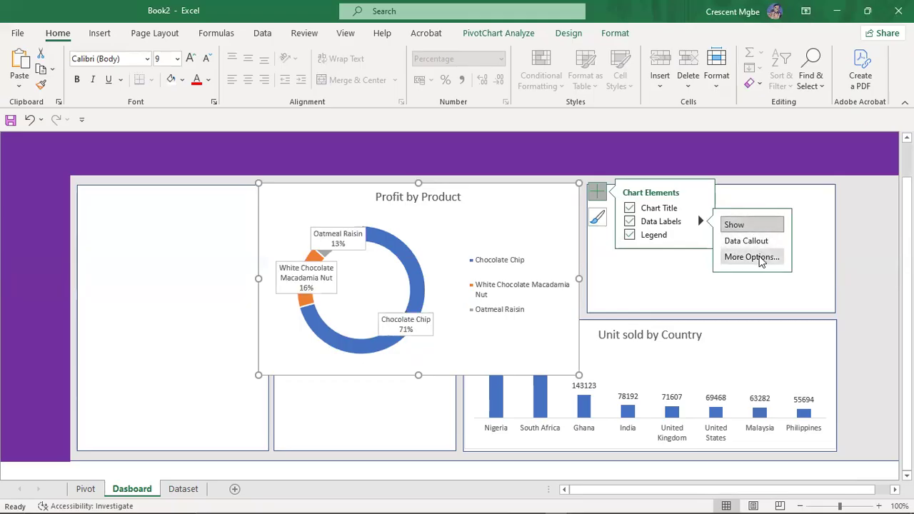
# Remove the category name from the doughnut chart's data labels, keeping only the percentage
pyautogui.click(761, 258)
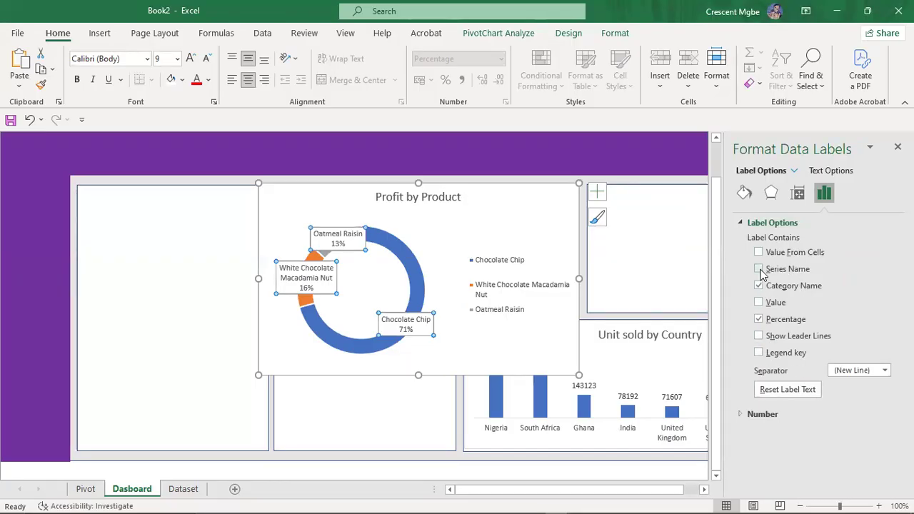
pyautogui.click(759, 286)
pyautogui.click(759, 287)
pyautogui.click(758, 286)
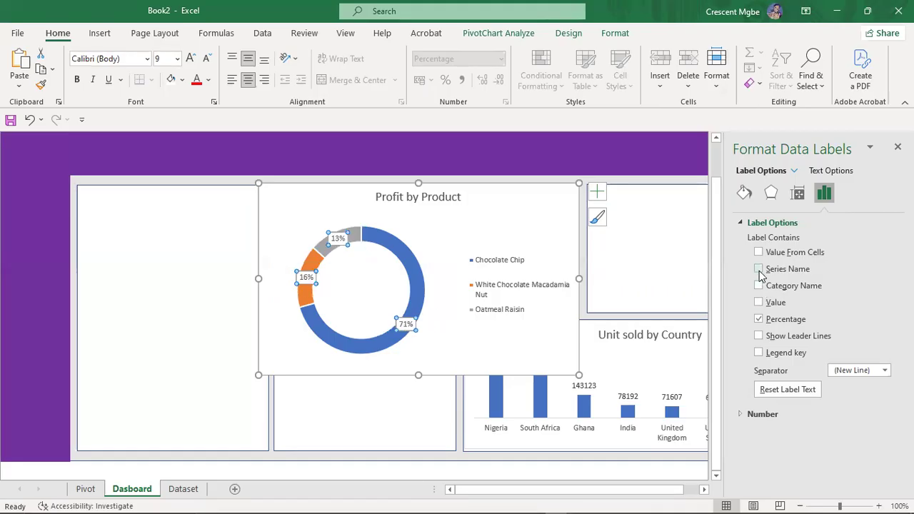
pyautogui.click(758, 252)
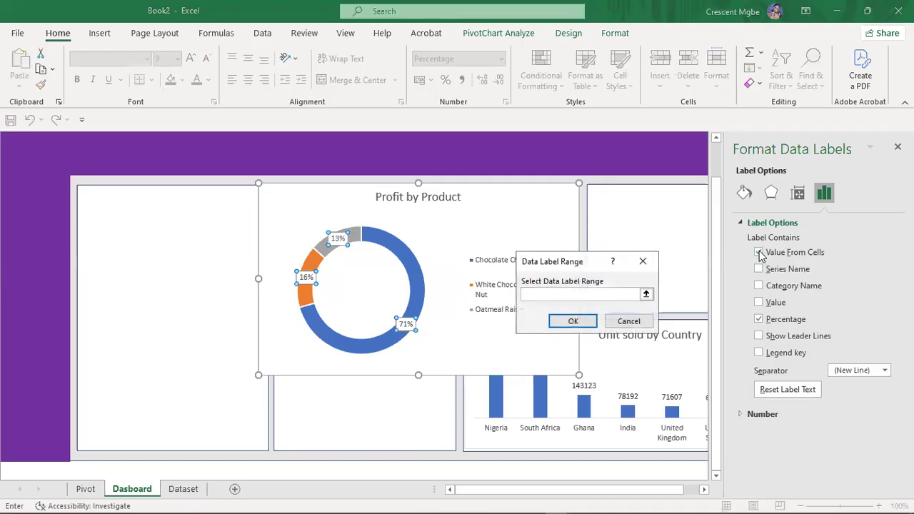
pyautogui.click(642, 262)
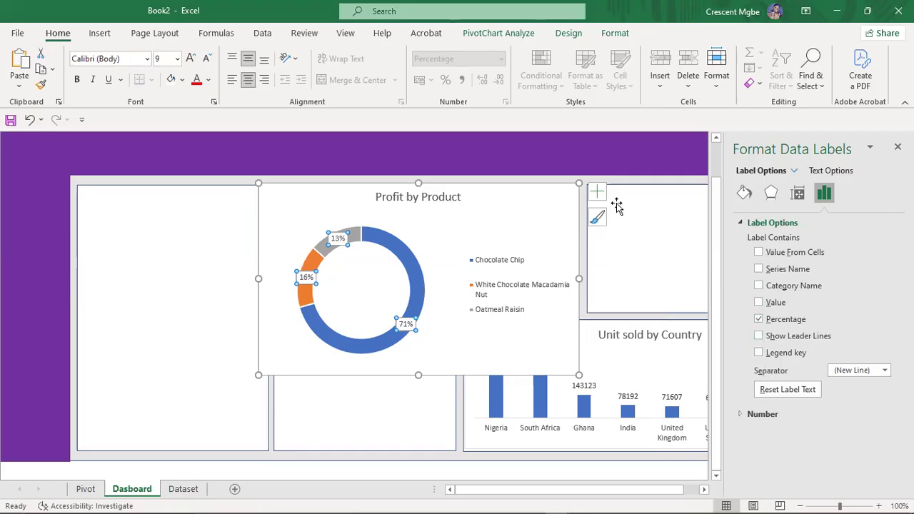
pyautogui.click(798, 198)
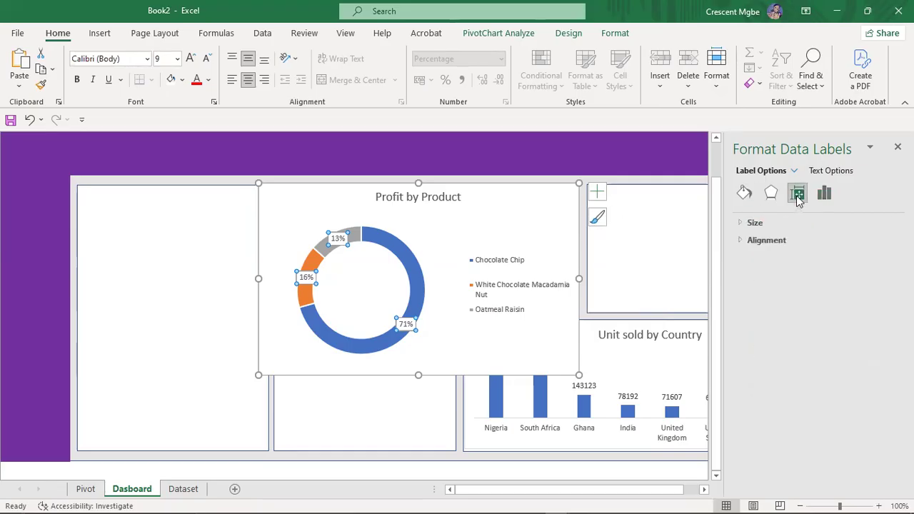
pyautogui.click(771, 196)
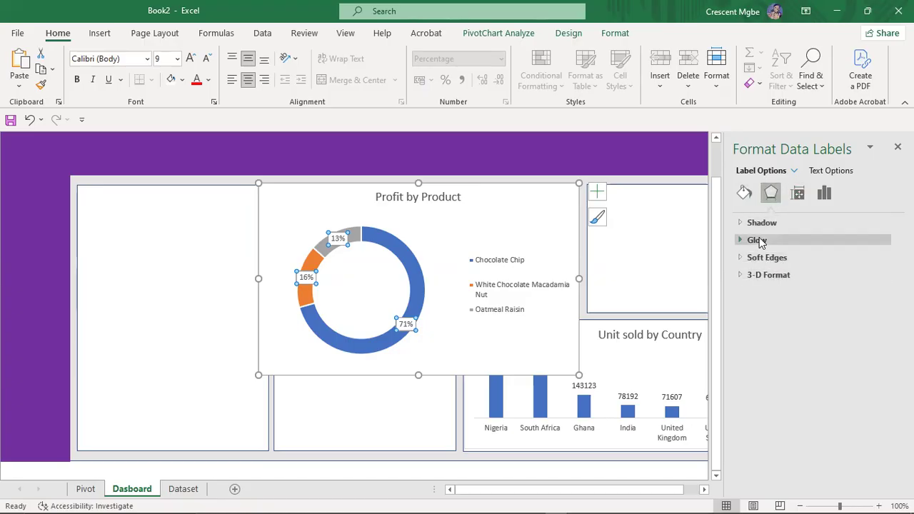
pyautogui.click(744, 195)
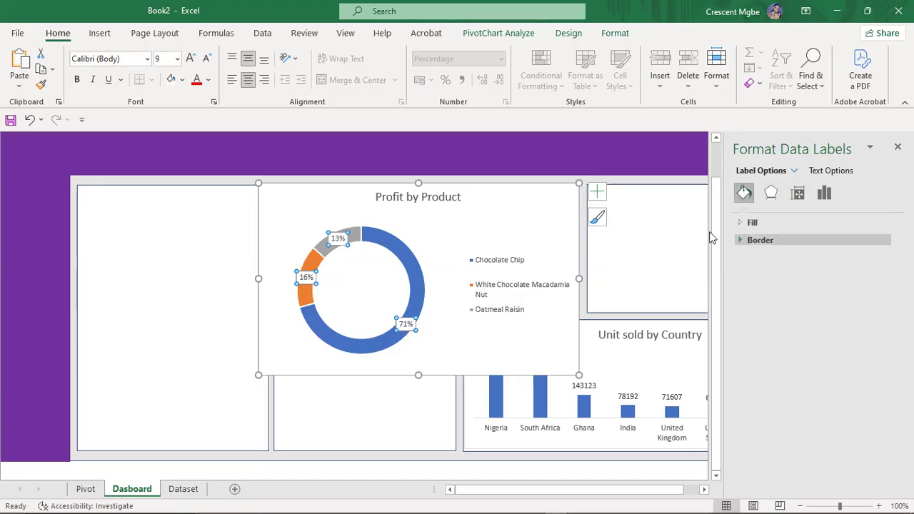
# Try the top and left legend positions on the doughnut chart and settle the legend at the bottom
pyautogui.click(598, 197)
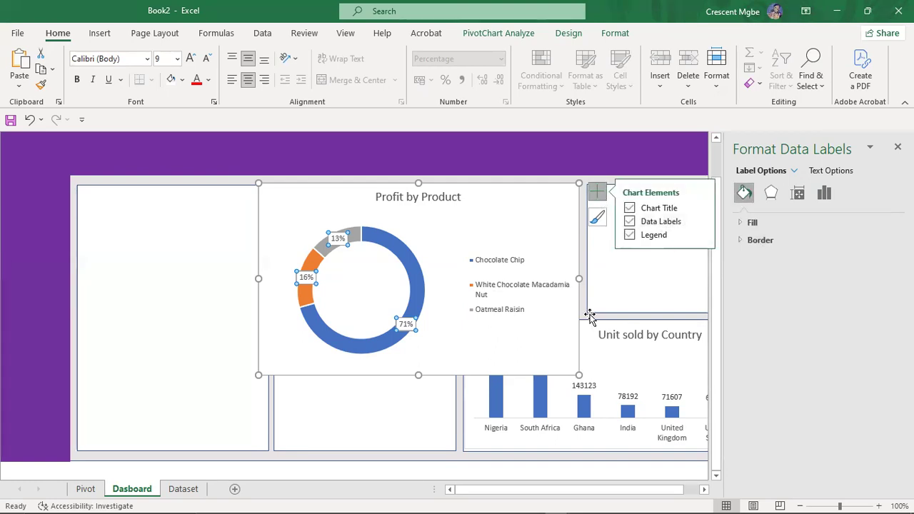
pyautogui.click(516, 215)
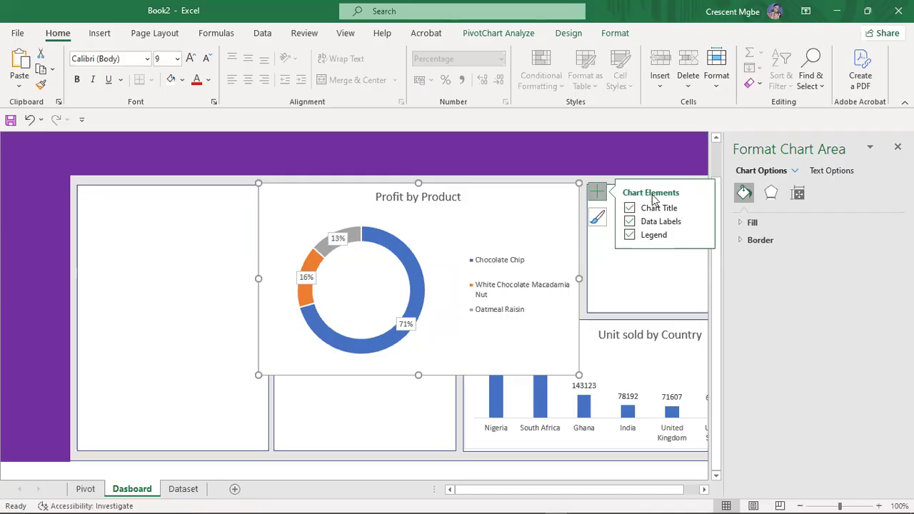
pyautogui.click(699, 237)
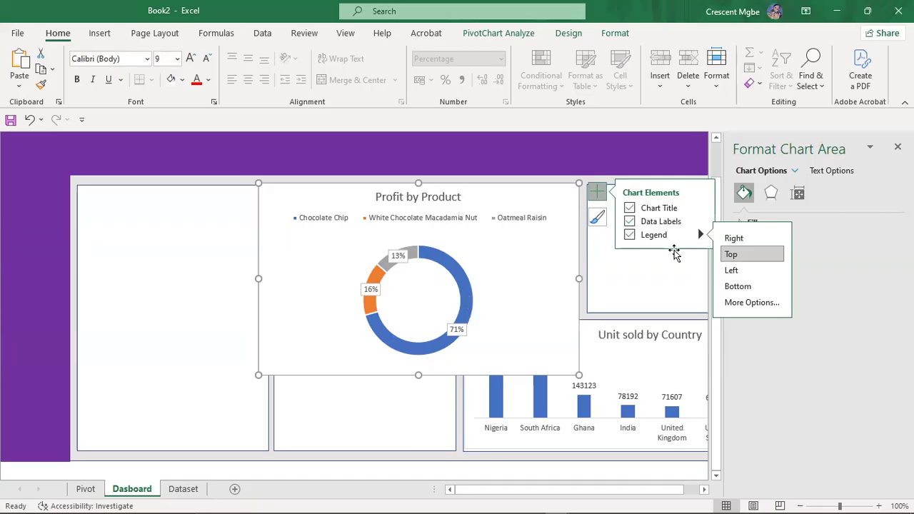
pyautogui.click(747, 274)
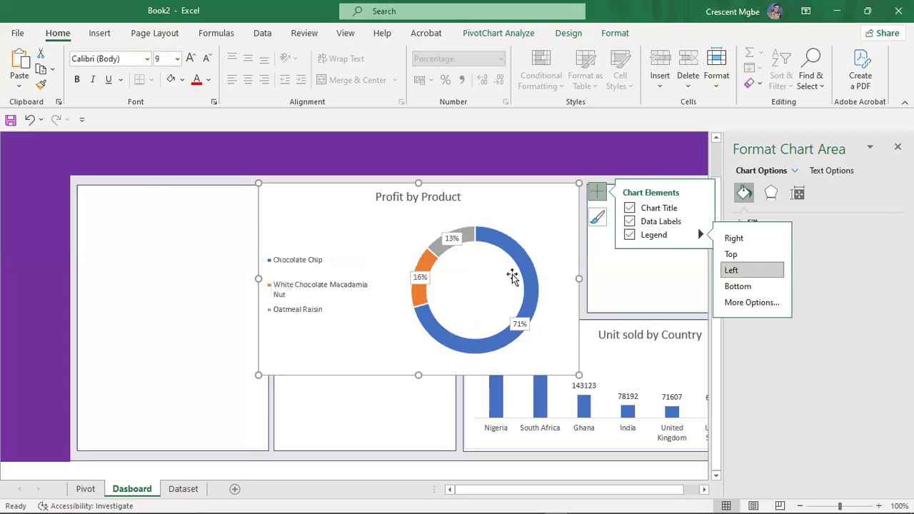
pyautogui.click(743, 286)
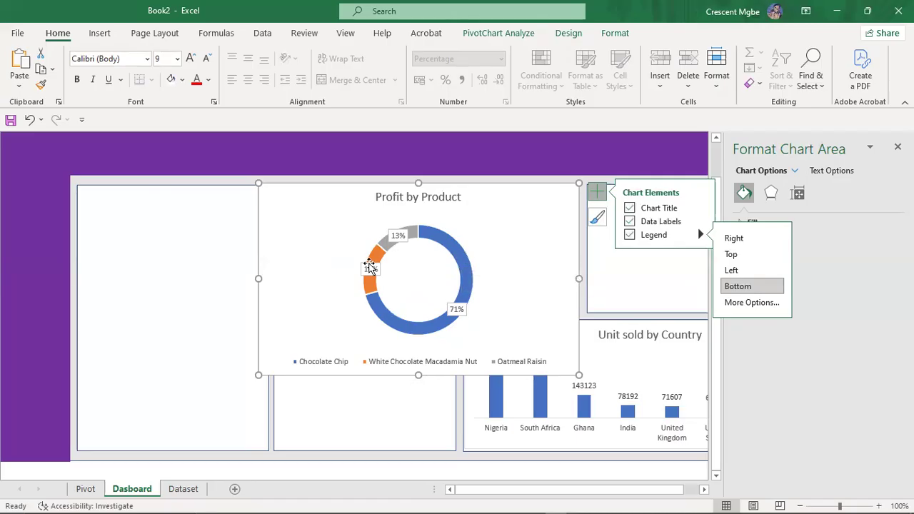
# Try the Centered Overlay placement for the doughnut chart's title and restore the Above Chart placement
pyautogui.moveTo(452, 241)
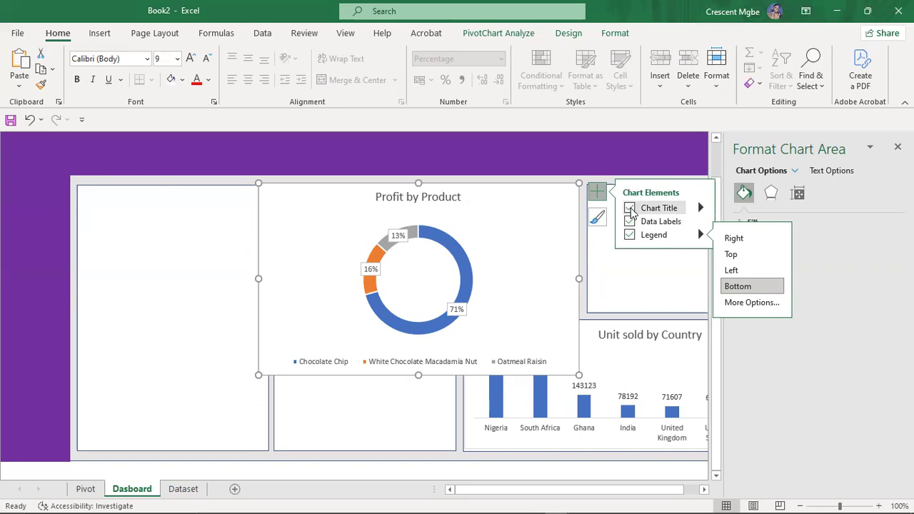
pyautogui.click(701, 208)
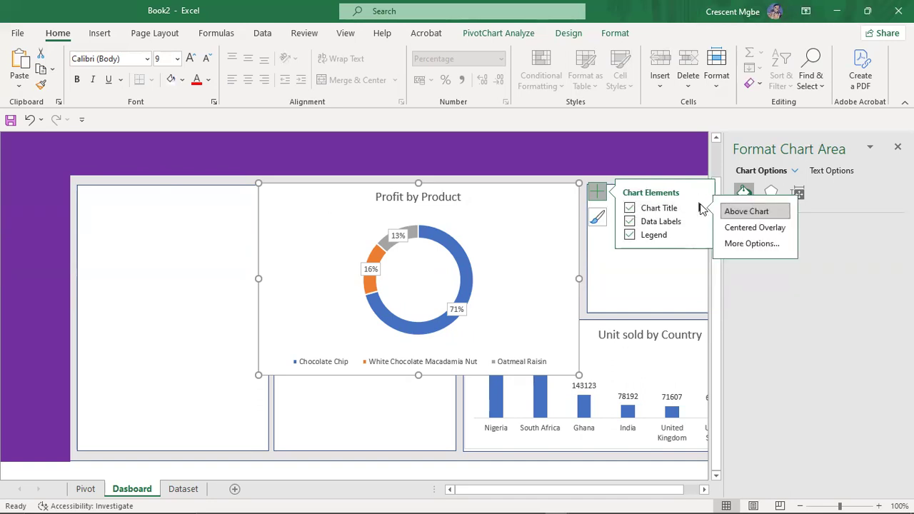
pyautogui.click(751, 228)
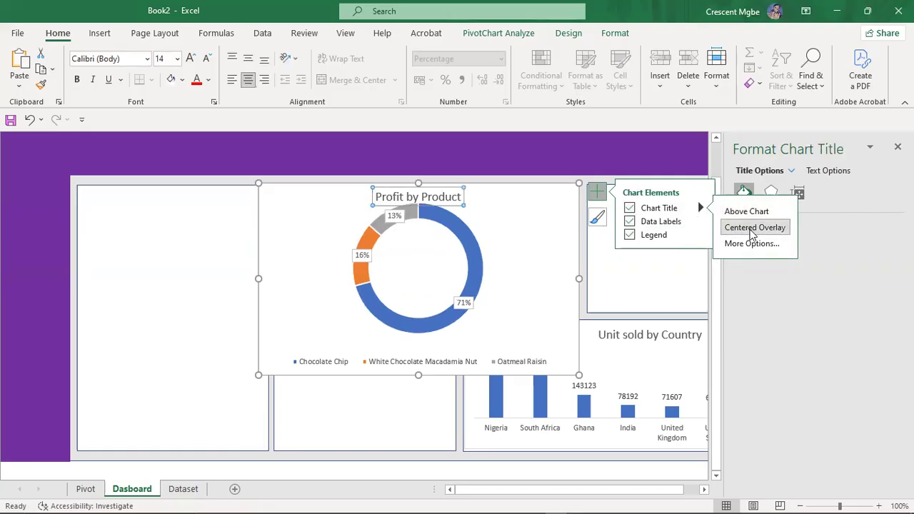
pyautogui.click(745, 243)
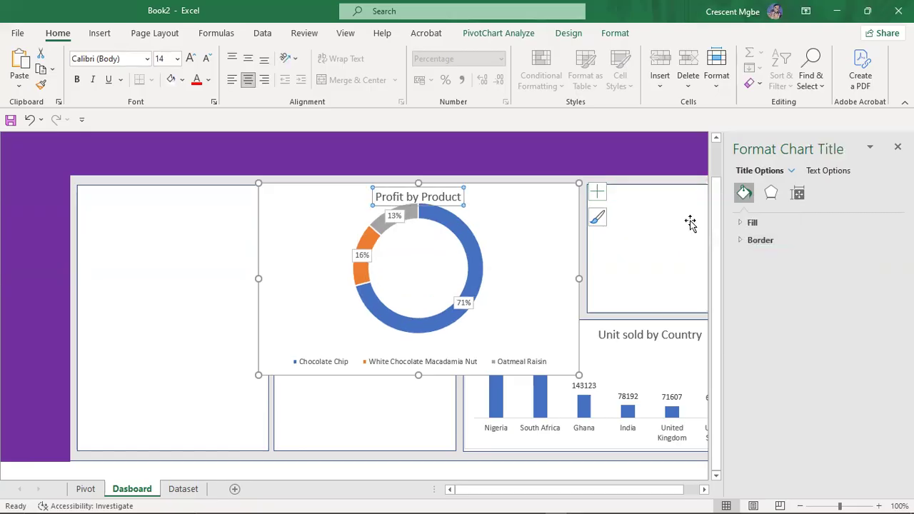
pyautogui.click(597, 192)
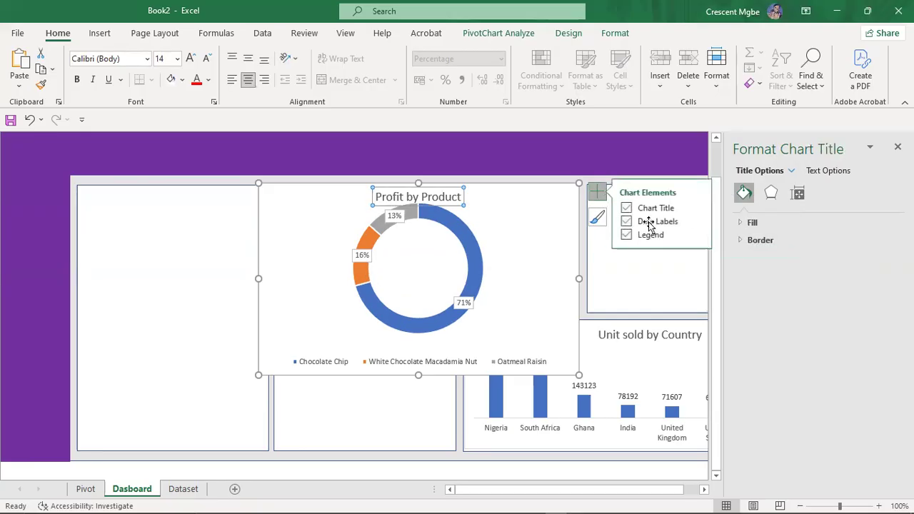
pyautogui.click(699, 208)
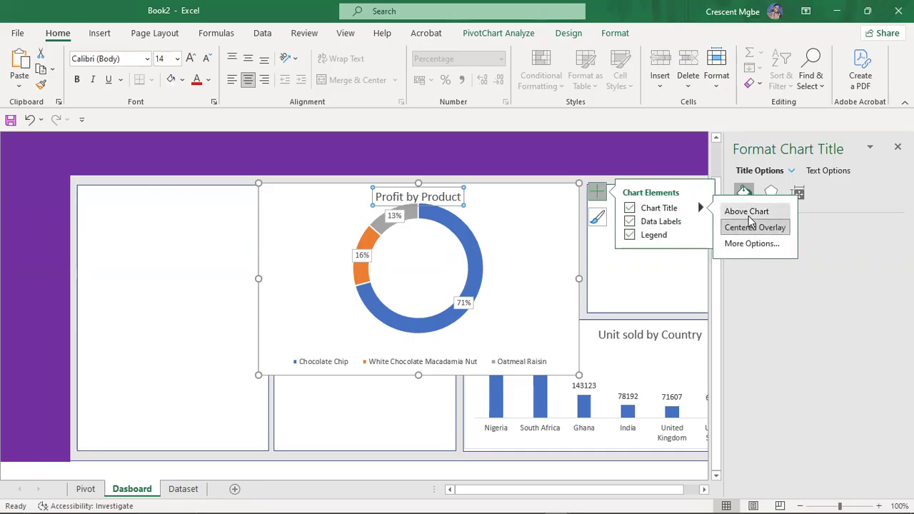
pyautogui.click(746, 211)
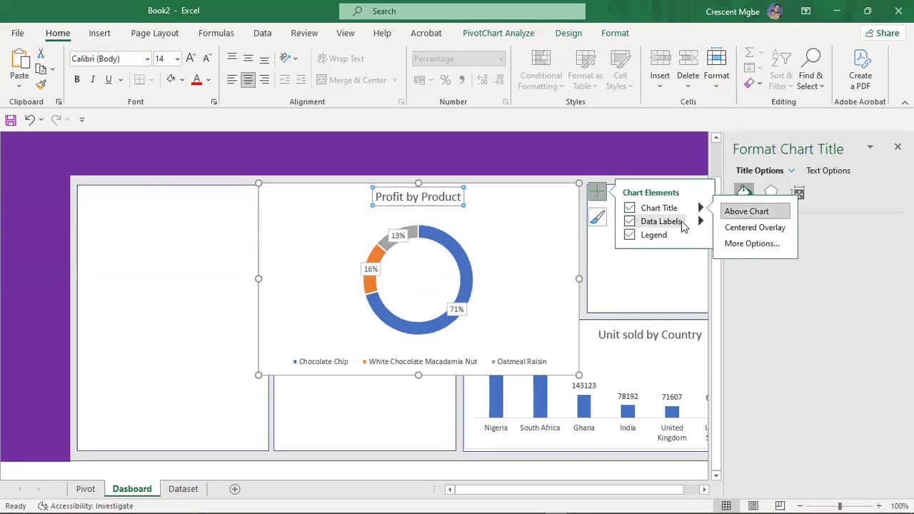
# Reapply data callouts to the doughnut chart, excluding the category name and including the value alongside the percentage
pyautogui.click(702, 222)
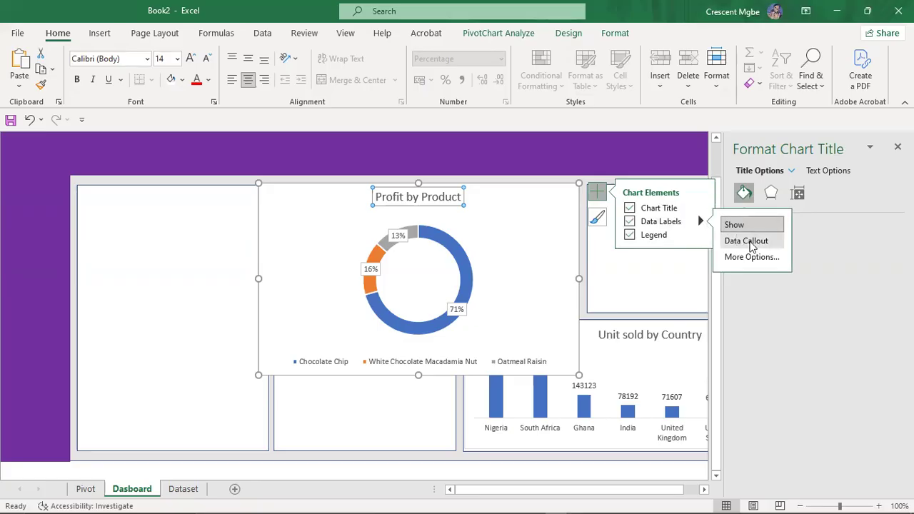
pyautogui.click(748, 242)
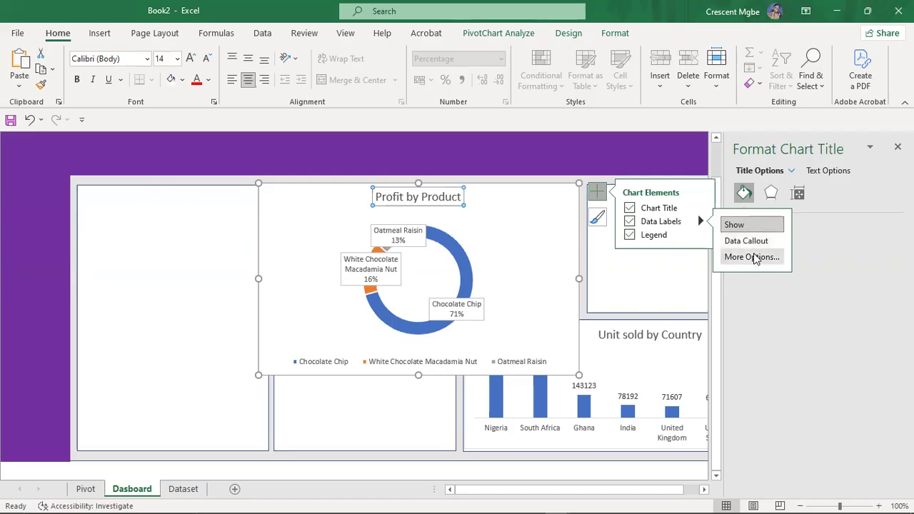
pyautogui.click(753, 257)
pyautogui.click(824, 194)
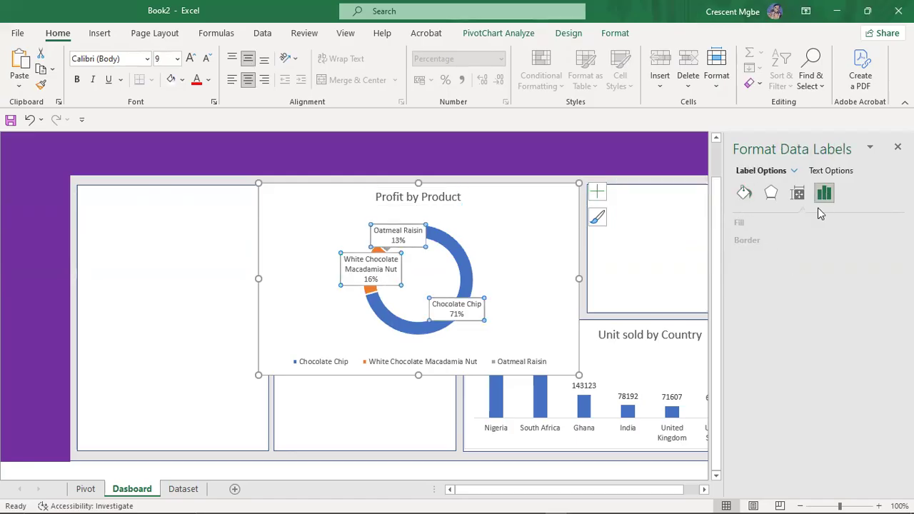
pyautogui.click(756, 223)
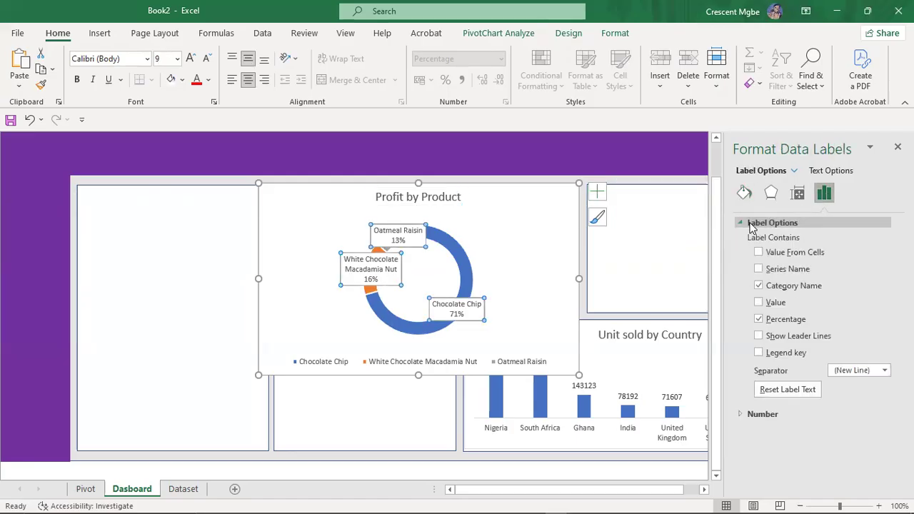
pyautogui.click(759, 286)
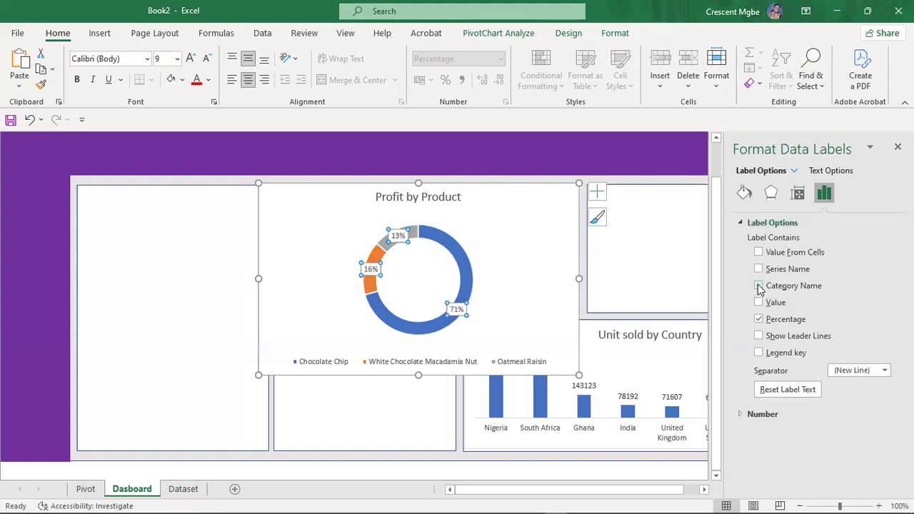
pyautogui.click(759, 303)
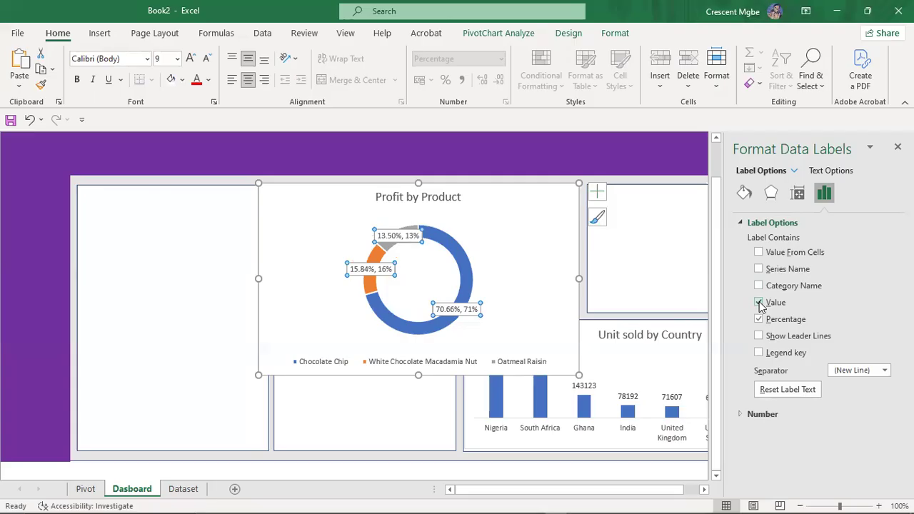
# Remove the value and series name from the doughnut chart's data labels, keeping only the percentage, and close the formatting pane
pyautogui.click(758, 303)
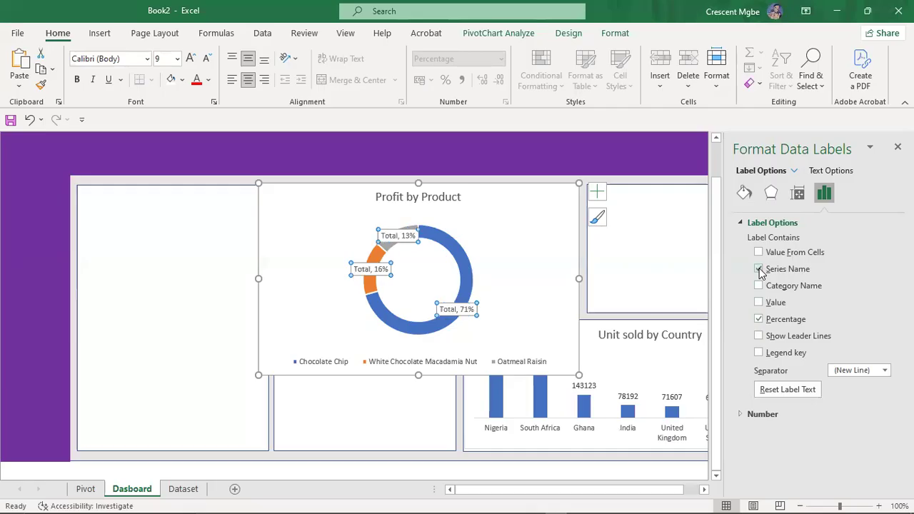
pyautogui.click(758, 270)
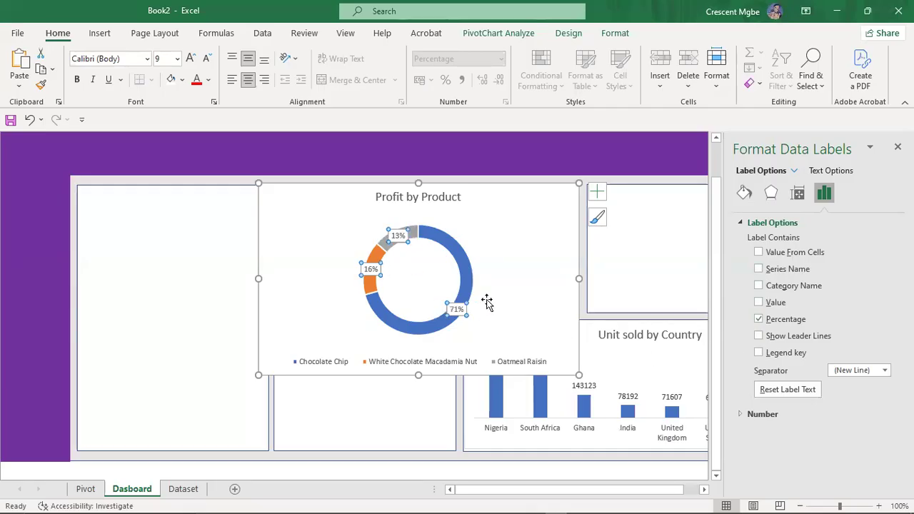
pyautogui.click(560, 247)
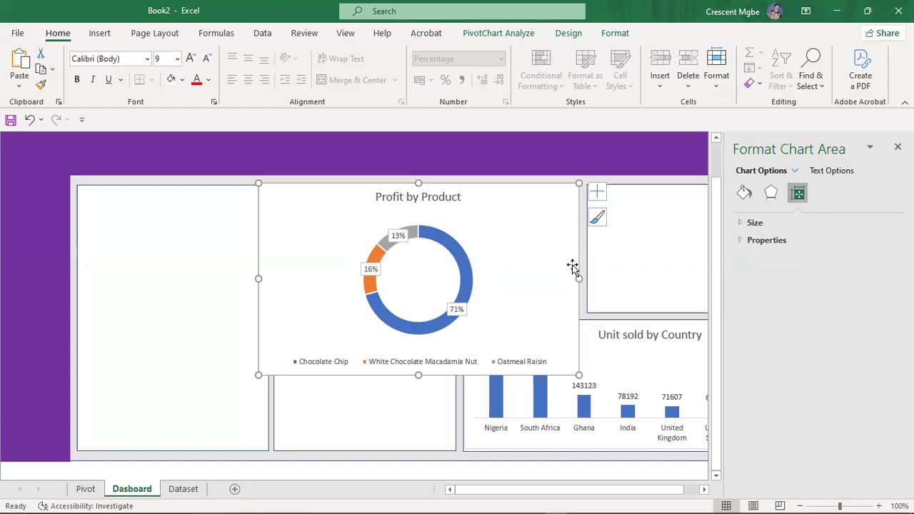
pyautogui.click(897, 146)
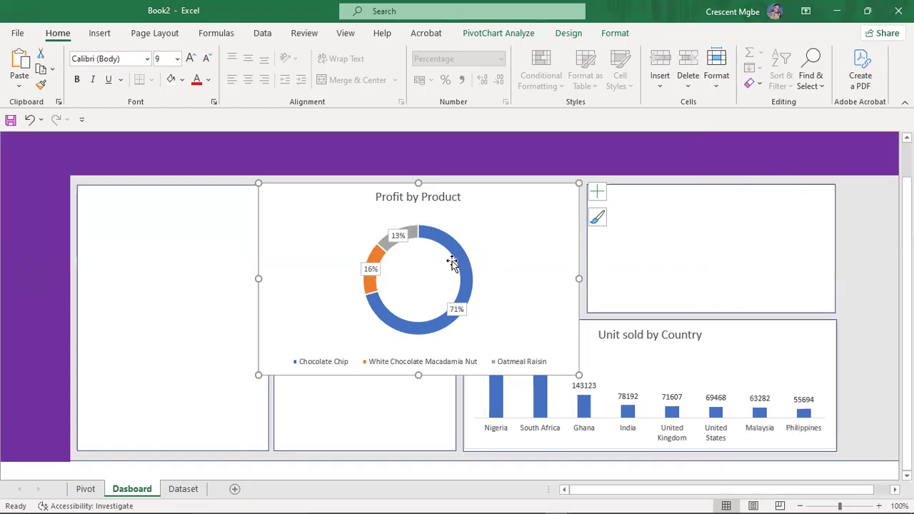
# Shrink the Profit by Product chart and fit it into the empty frame below the Unit sold by Product chart
pyautogui.moveTo(576, 374); pyautogui.dragTo(444, 314)
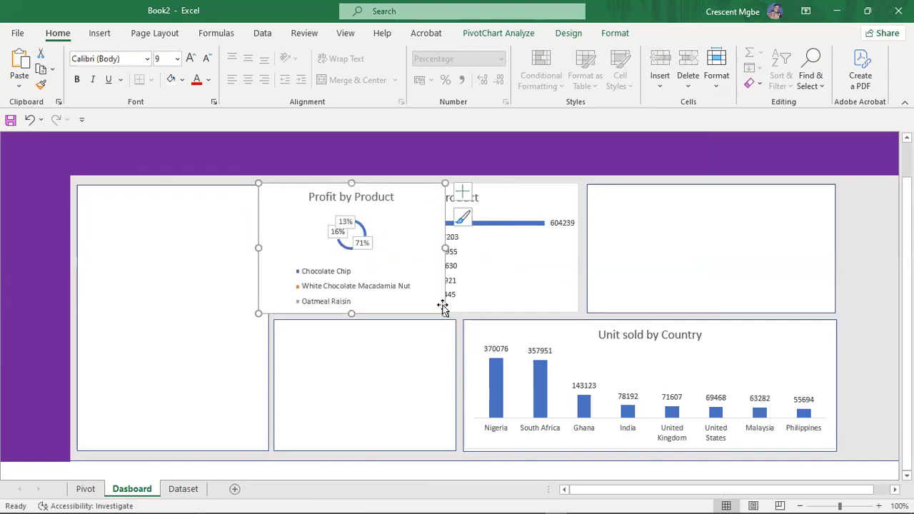
pyautogui.moveTo(421, 262); pyautogui.dragTo(434, 359)
pyautogui.moveTo(462, 451); pyautogui.dragTo(451, 441)
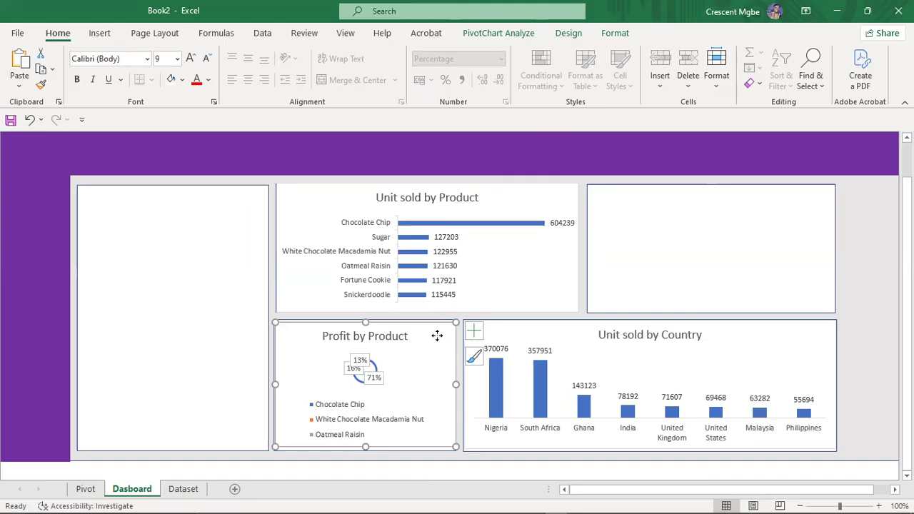
# Try the Right, Bottom, Top and Left legend positions on the doughnut chart and settle on Top Right
pyautogui.click(474, 329)
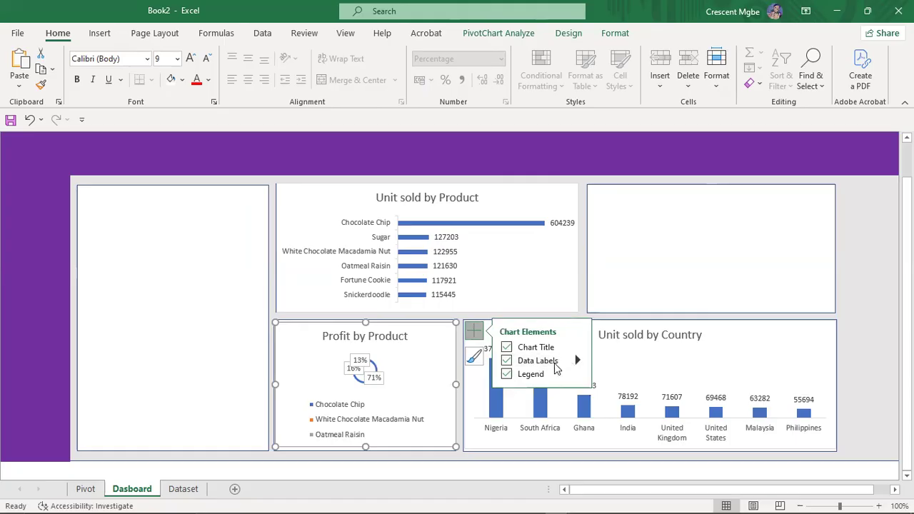
pyautogui.click(580, 374)
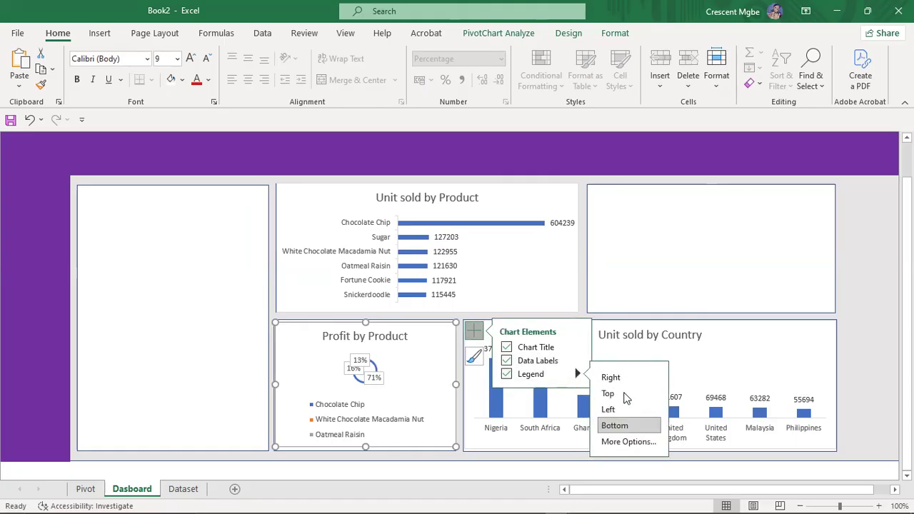
pyautogui.click(614, 379)
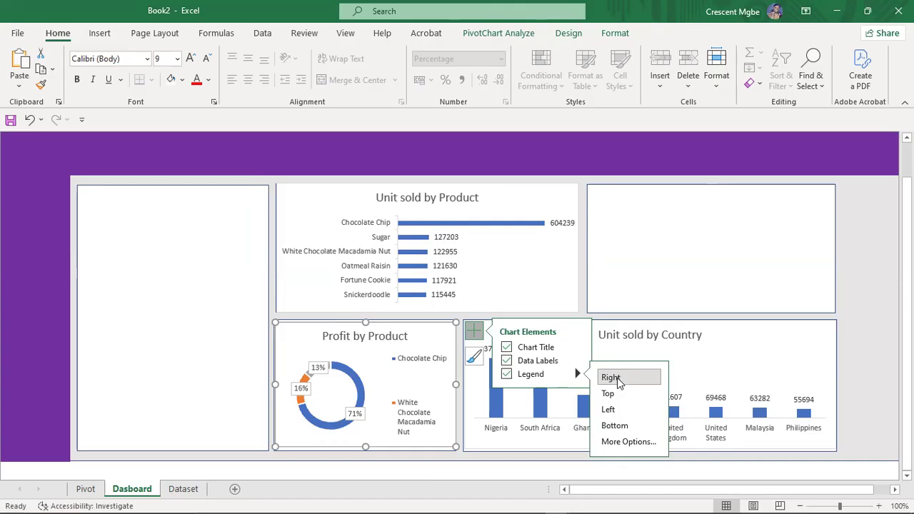
pyautogui.click(614, 425)
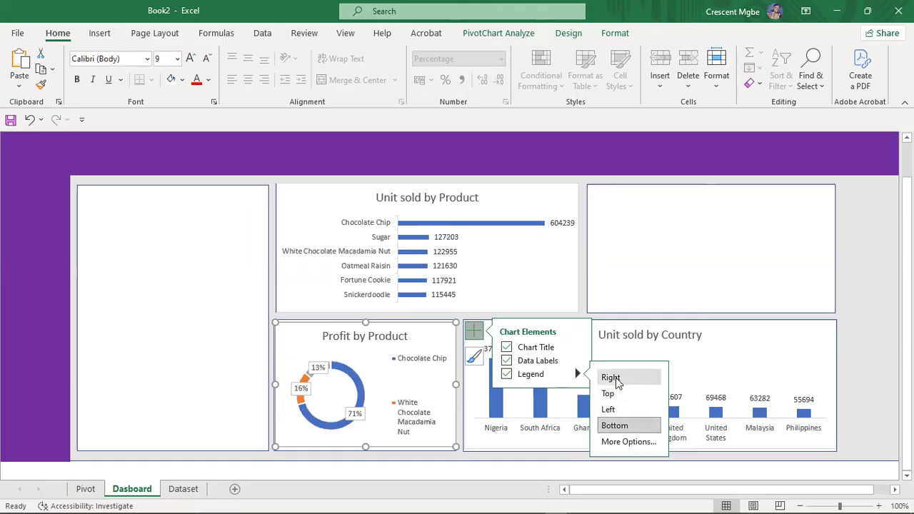
pyautogui.click(619, 399)
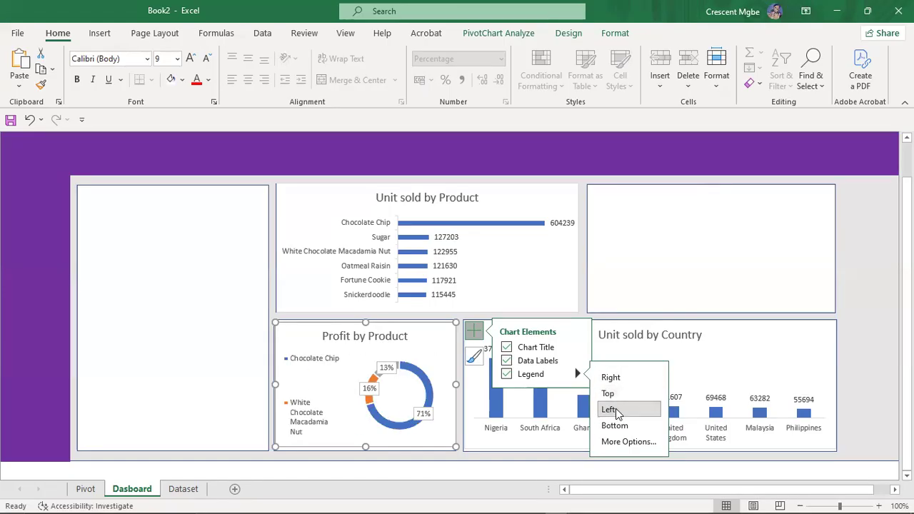
pyautogui.click(614, 410)
pyautogui.click(626, 442)
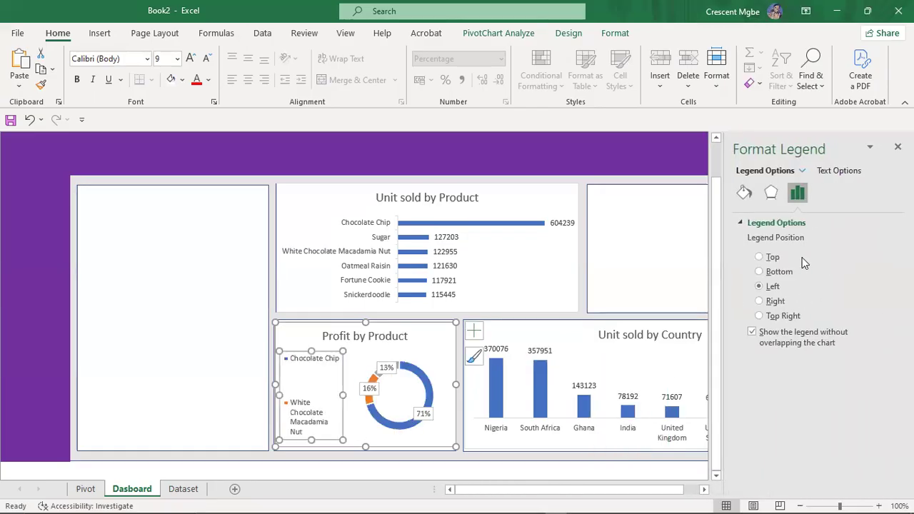
pyautogui.click(760, 316)
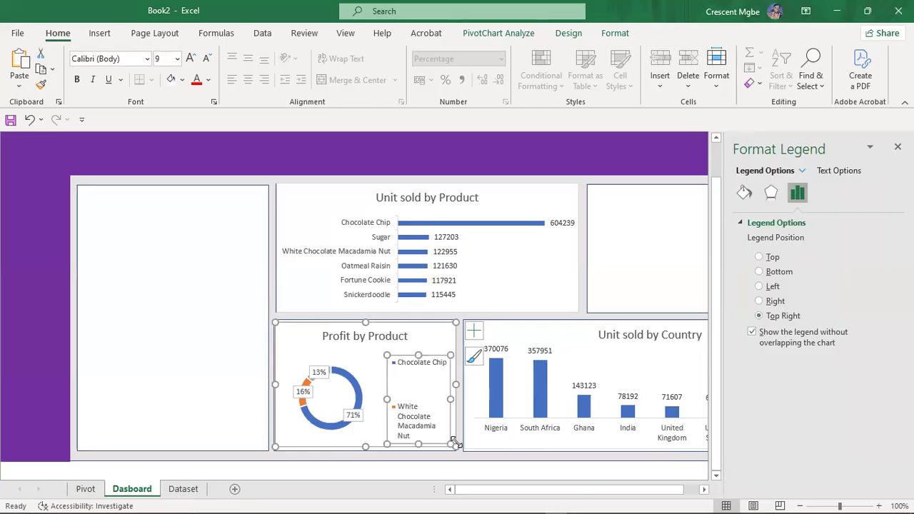
# Narrow the Profit by Product chart slightly and resize its legend so all three product entries fit beside the ring
pyautogui.moveTo(456, 447)
pyautogui.mouseDown()
pyautogui.moveTo(442, 424)
pyautogui.moveTo(452, 445)
pyautogui.mouseUp()
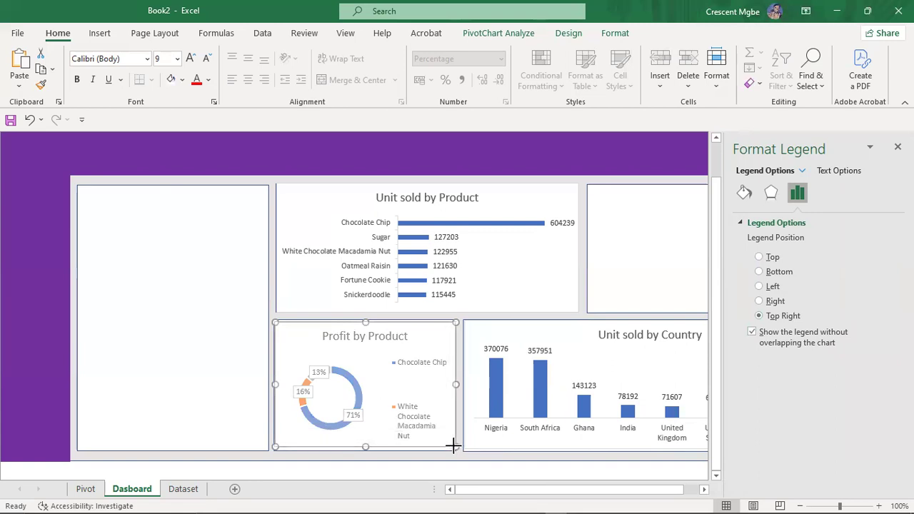
pyautogui.click(439, 392)
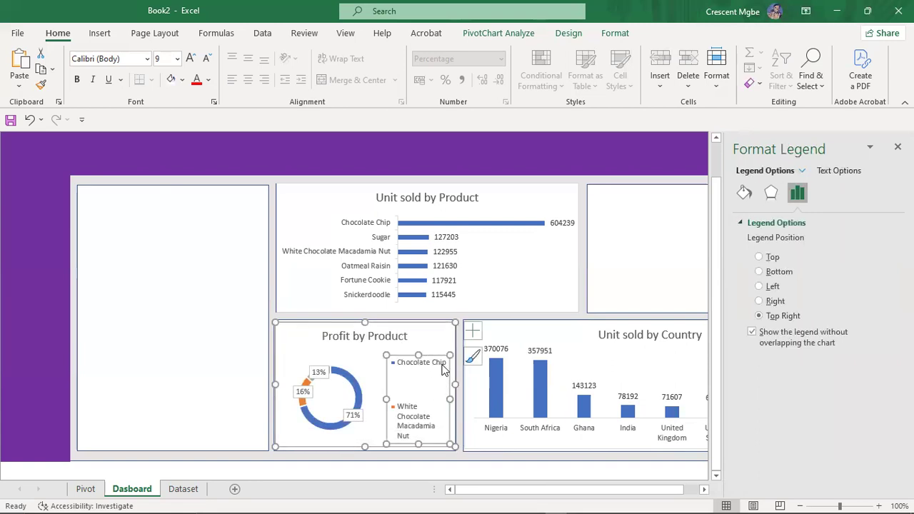
pyautogui.moveTo(433, 386); pyautogui.dragTo(455, 392)
pyautogui.moveTo(415, 435); pyautogui.dragTo(414, 424)
pyautogui.moveTo(415, 347); pyautogui.dragTo(415, 359)
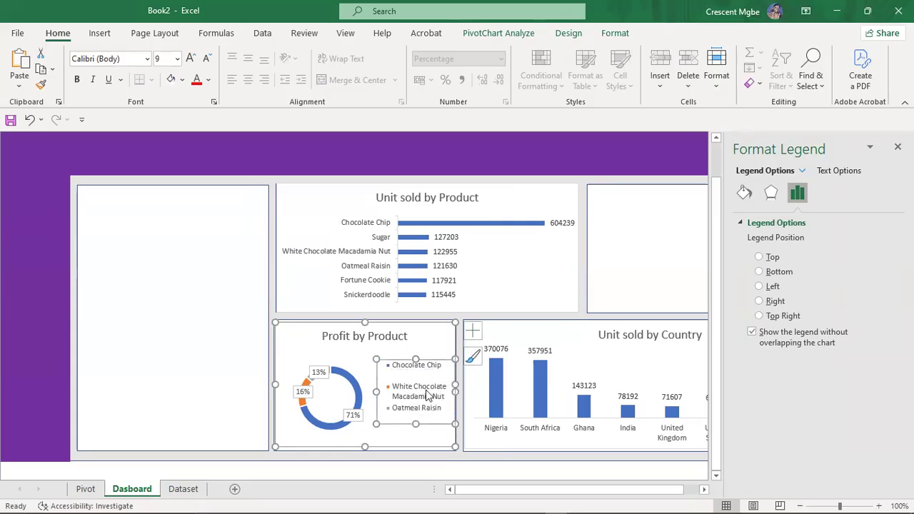
pyautogui.moveTo(377, 391); pyautogui.dragTo(369, 392)
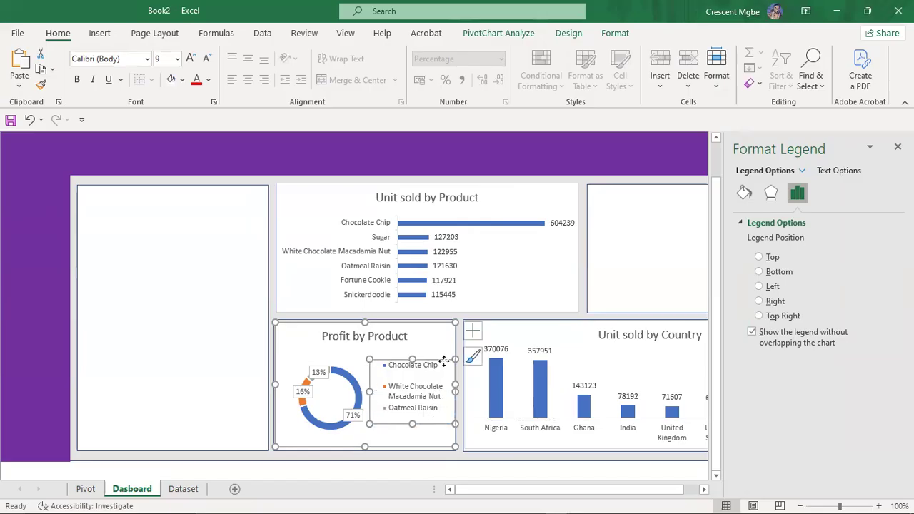
# Dismiss the Show Detail dialog, shift the doughnut chart's legend, and tighten its width and height around the entries
pyautogui.doubleClick(421, 398)
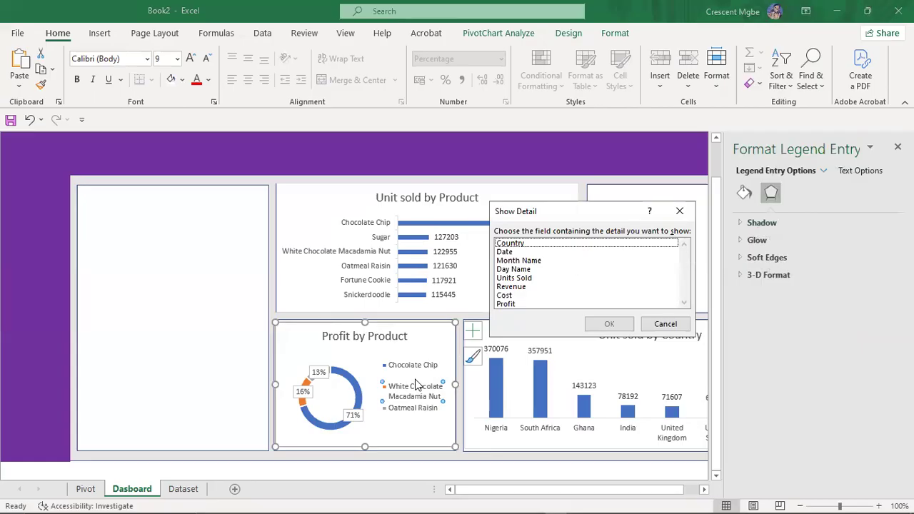
pyautogui.click(665, 324)
pyautogui.click(418, 380)
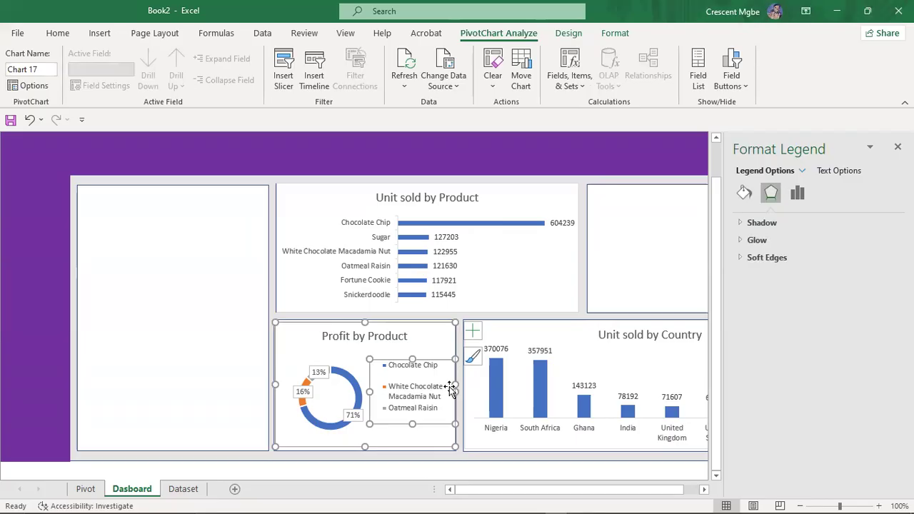
pyautogui.moveTo(412, 373); pyautogui.dragTo(400, 372)
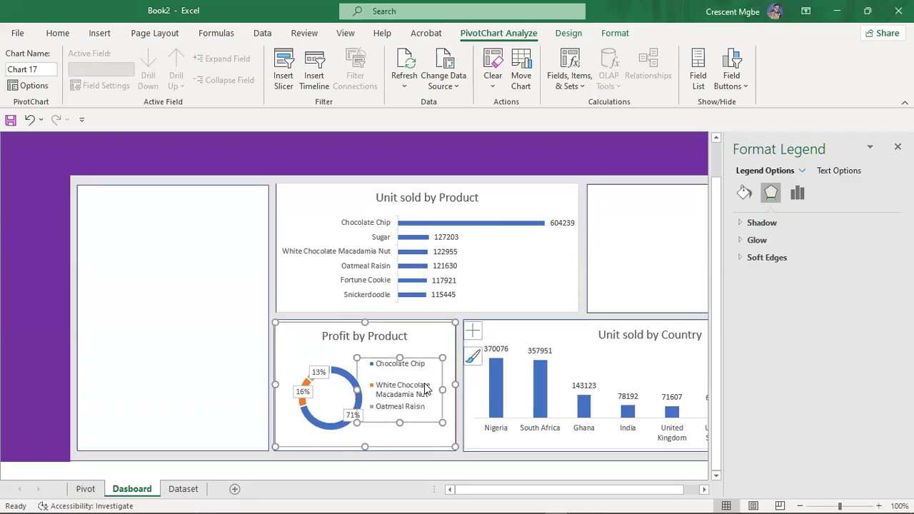
pyautogui.moveTo(451, 389); pyautogui.dragTo(452, 389)
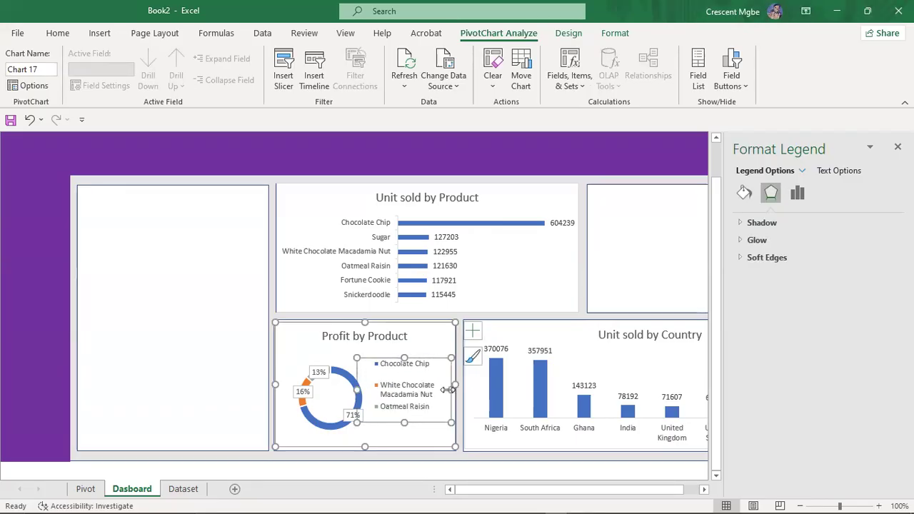
pyautogui.moveTo(358, 391); pyautogui.dragTo(367, 391)
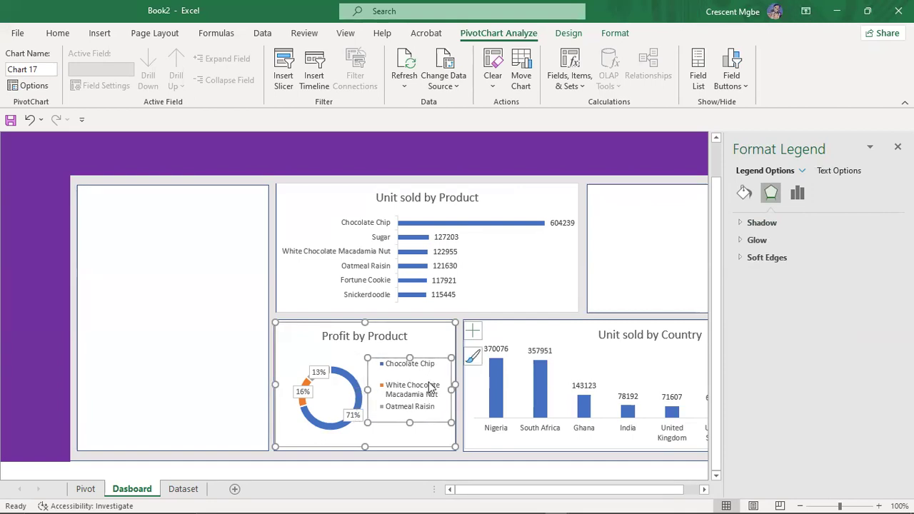
pyautogui.moveTo(408, 422)
pyautogui.mouseDown()
pyautogui.moveTo(405, 406)
pyautogui.moveTo(409, 413)
pyautogui.mouseUp()
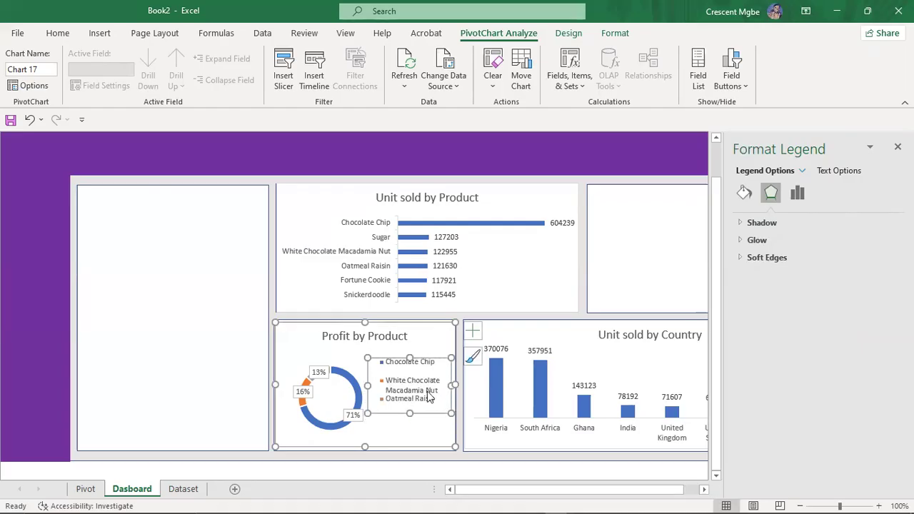
pyautogui.moveTo(369, 386); pyautogui.dragTo(380, 386)
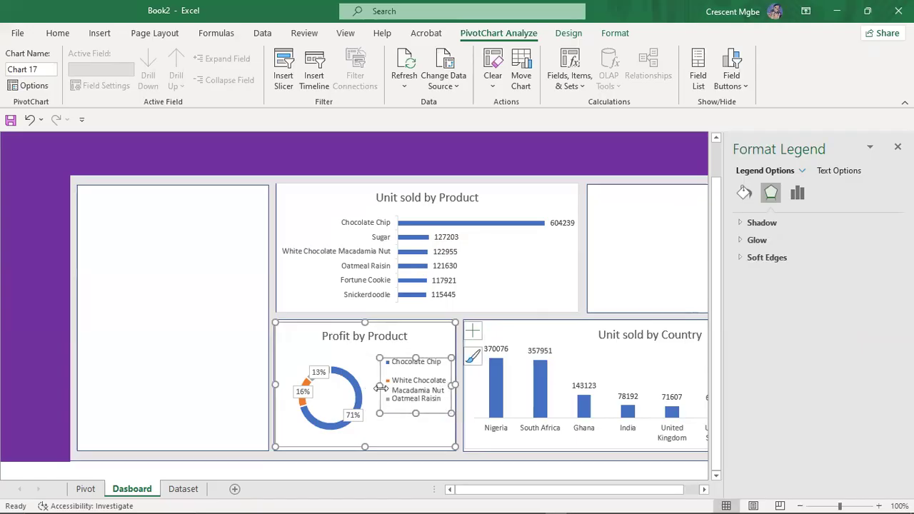
# Move the legend down to align with the middle of the doughnut ring, close the formatting pane and deselect the chart
pyautogui.click(423, 390)
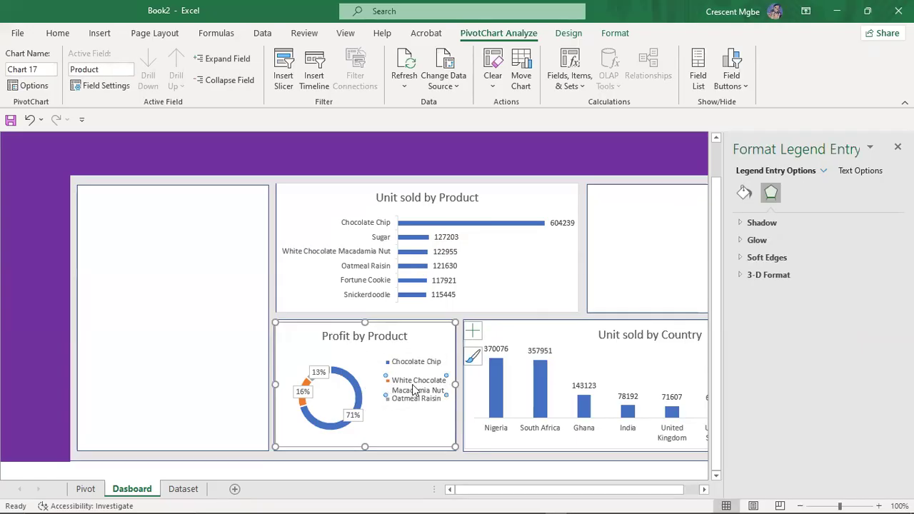
pyautogui.click(416, 376)
pyautogui.moveTo(421, 373)
pyautogui.mouseDown()
pyautogui.moveTo(406, 378)
pyautogui.moveTo(415, 388)
pyautogui.mouseUp()
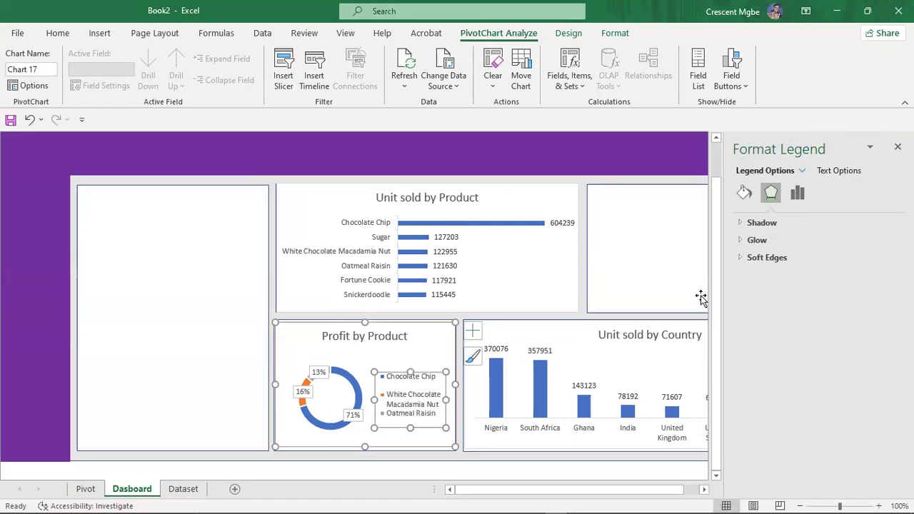
pyautogui.click(897, 147)
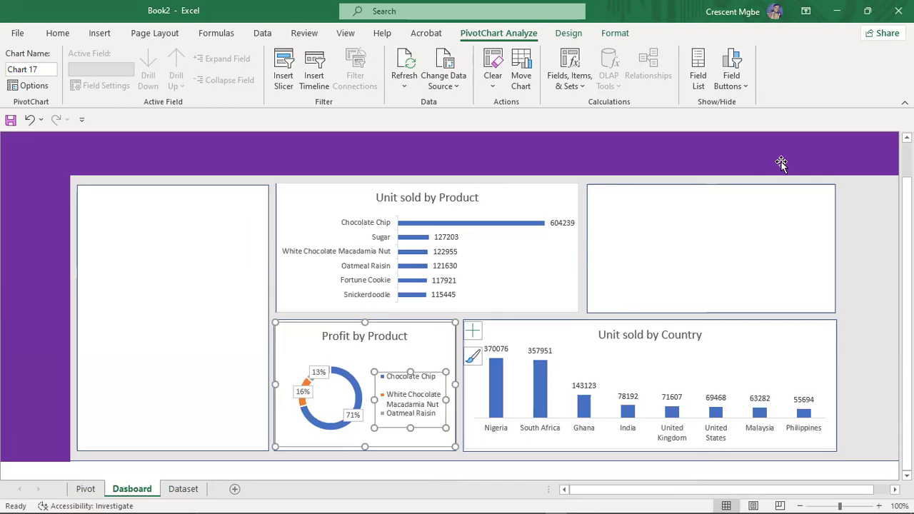
pyautogui.click(865, 257)
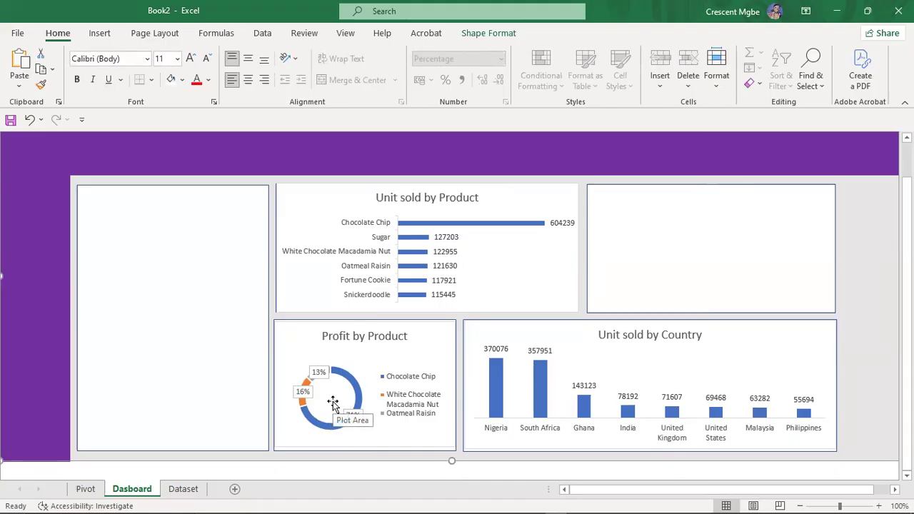
# Change the Profit by Product chart from a doughnut to a standard Pie chart
pyautogui.click(394, 363)
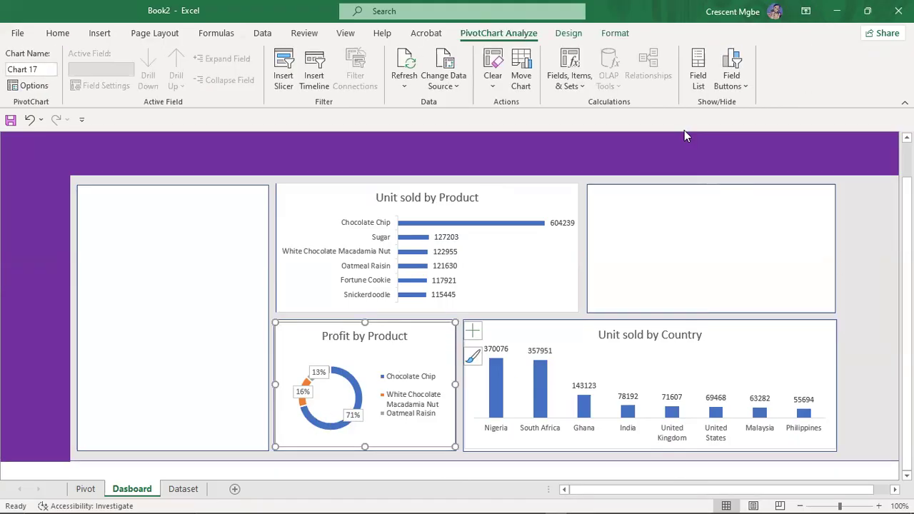
pyautogui.click(568, 34)
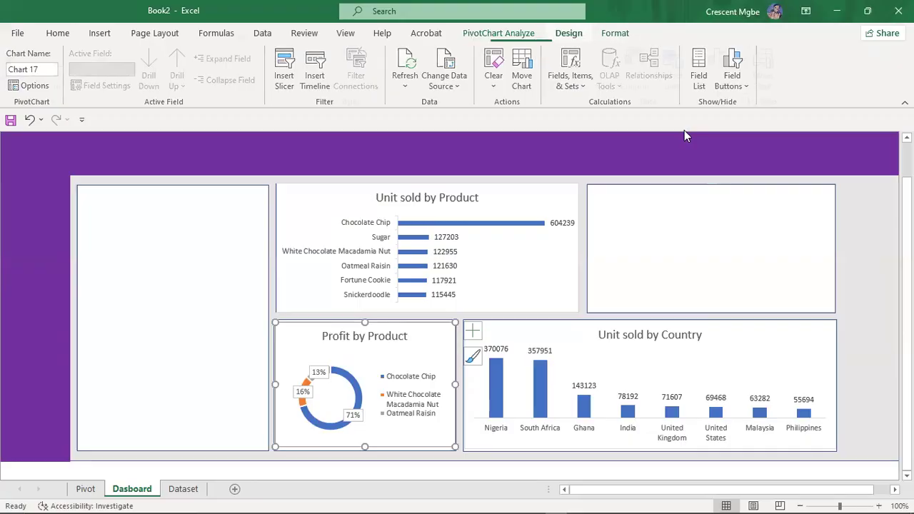
pyautogui.click(727, 82)
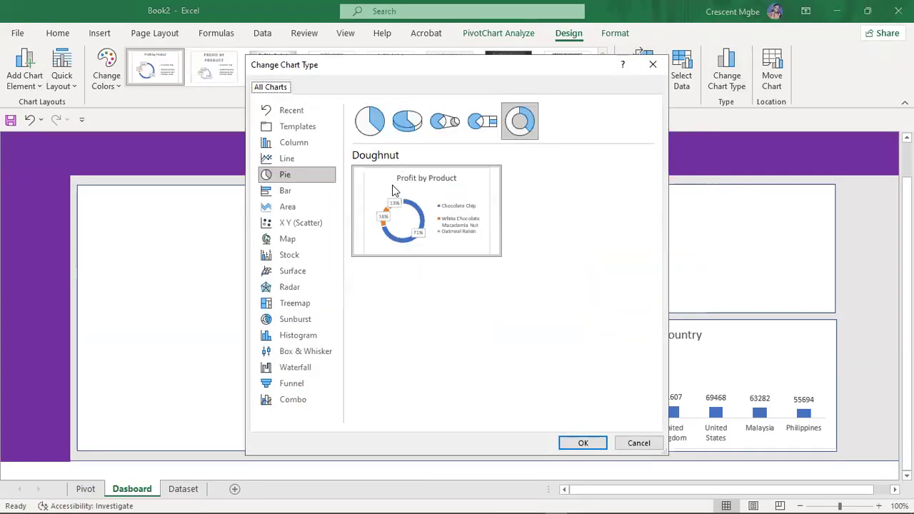
pyautogui.click(369, 129)
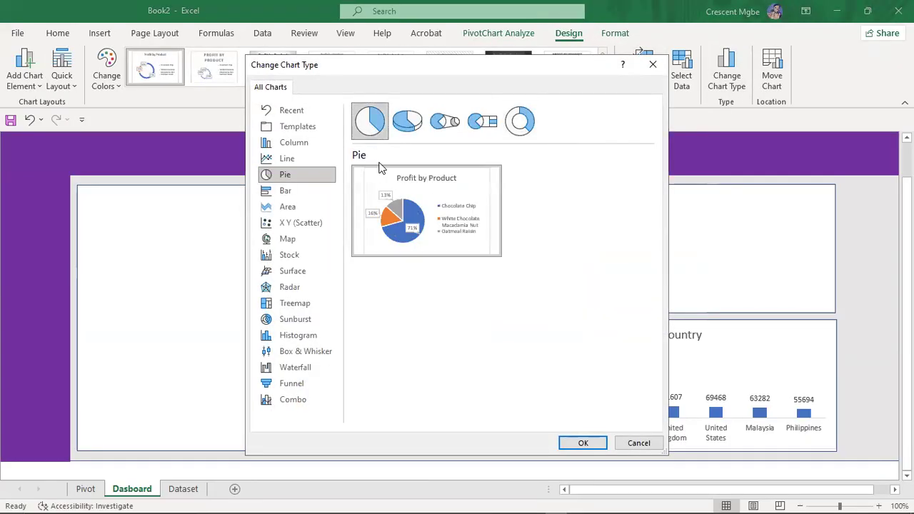
pyautogui.click(584, 444)
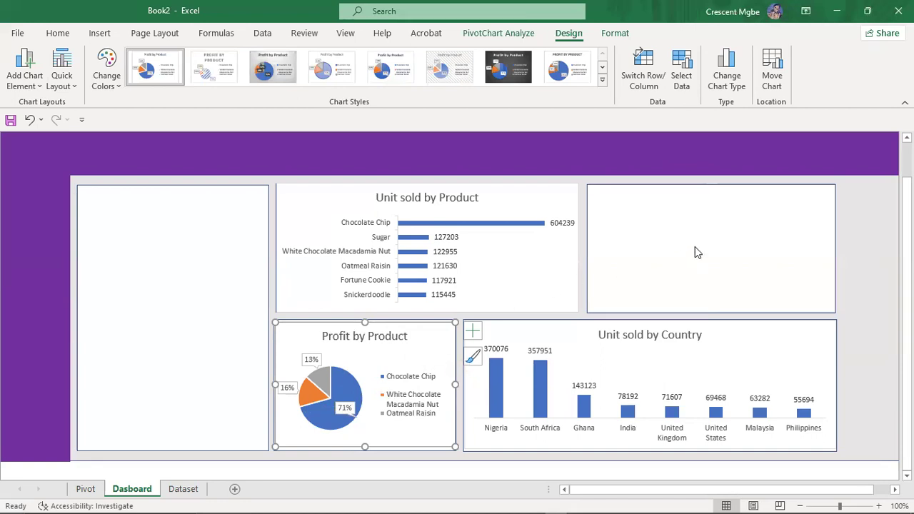
# Insert a Line pivot chart from the Most profitable month pivot table on the Pivot sheet
pyautogui.click(88, 491)
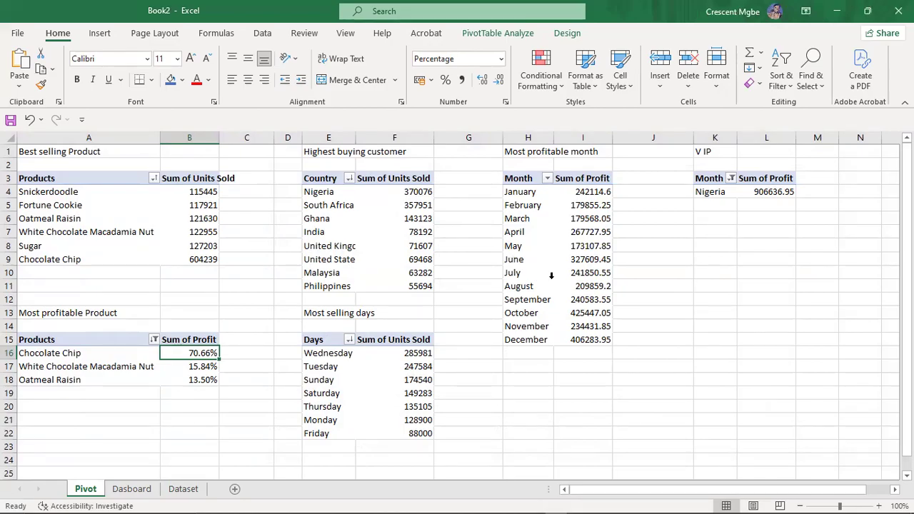
pyautogui.click(558, 242)
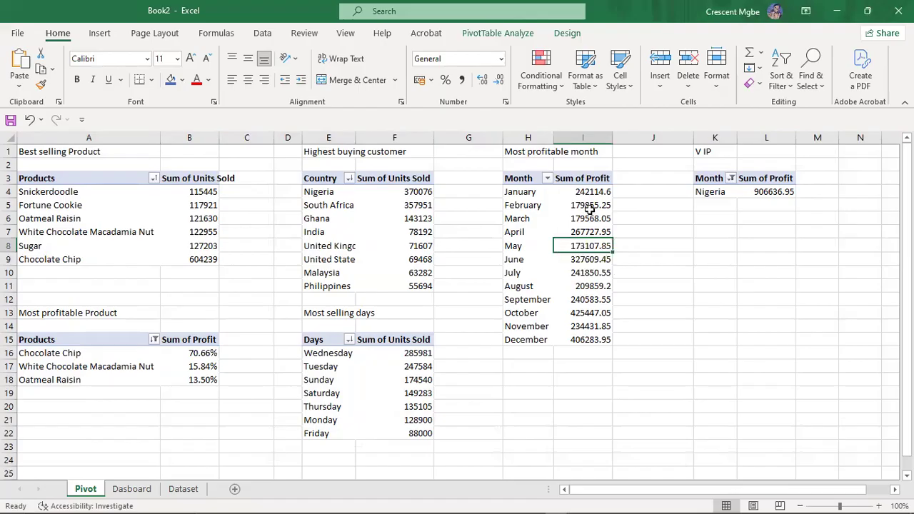
pyautogui.click(497, 34)
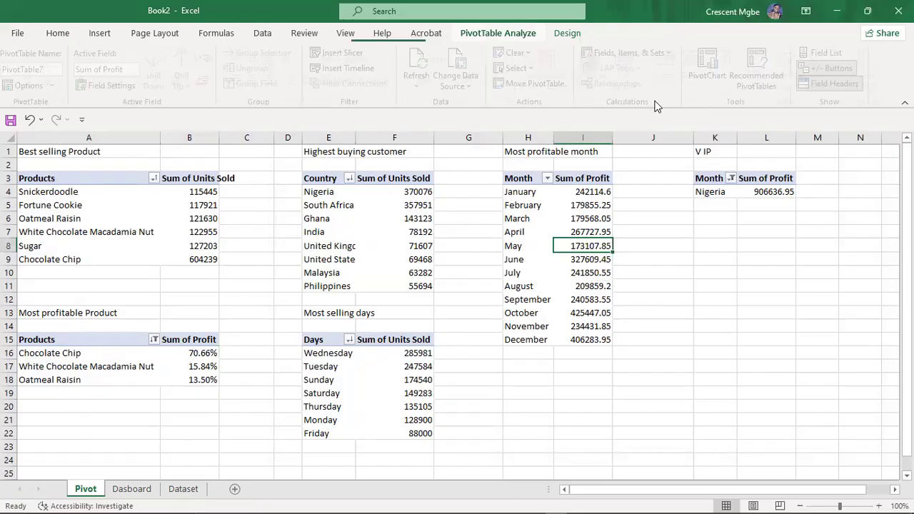
pyautogui.click(711, 68)
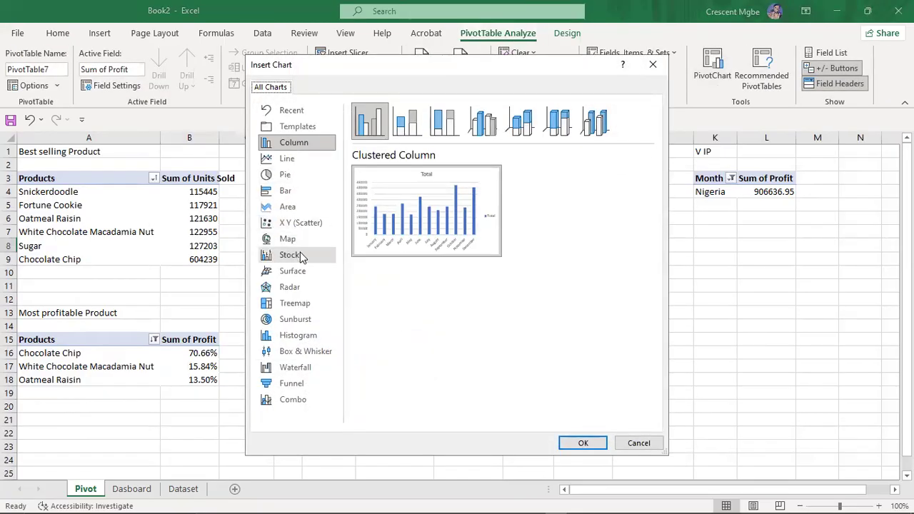
pyautogui.click(289, 160)
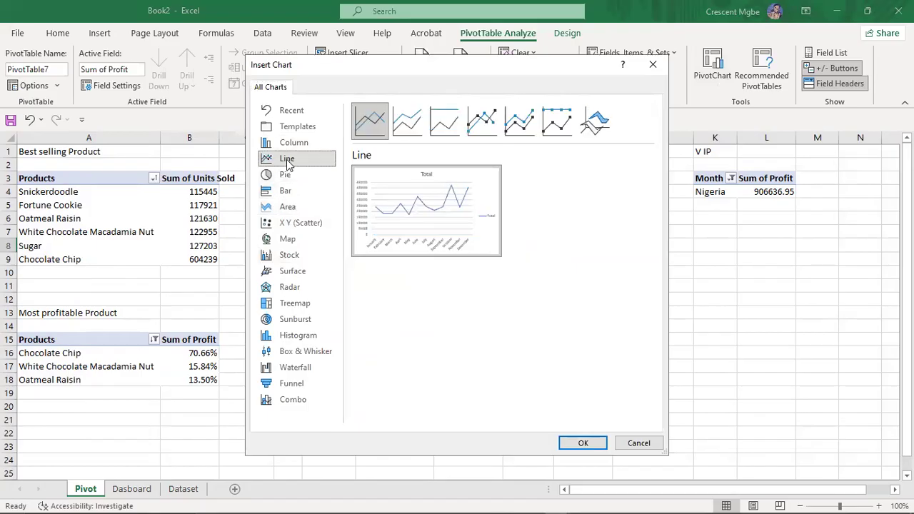
pyautogui.click(582, 443)
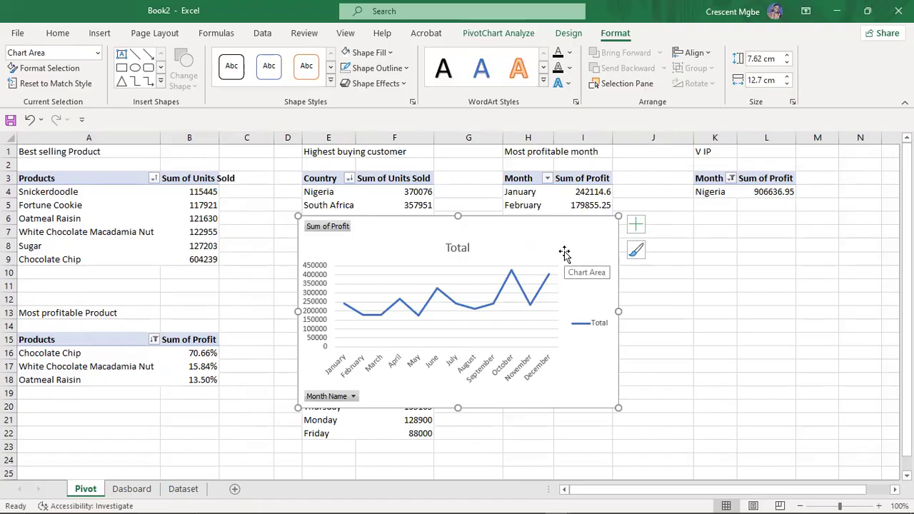
# Cut the monthly profit line chart from the Pivot sheet and paste it onto the Dasboard sheet at the empty upper panel
pyautogui.press('Delete')
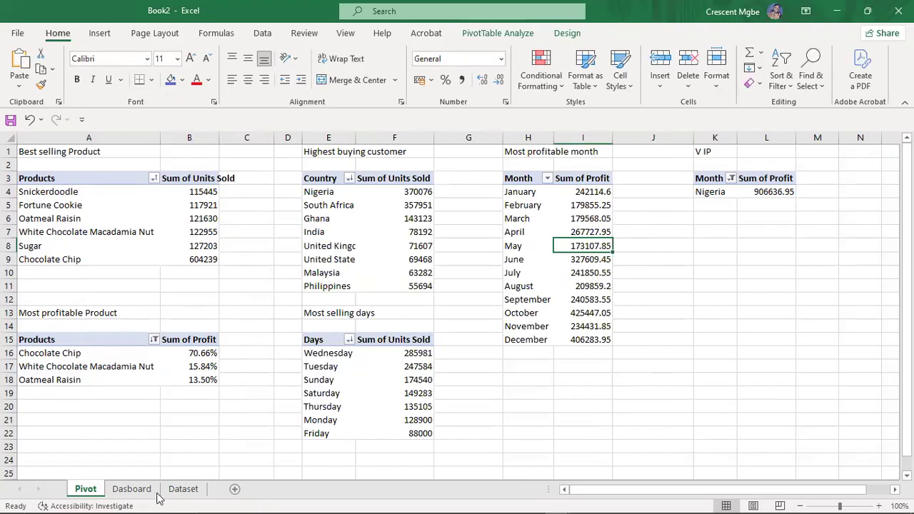
pyautogui.click(132, 489)
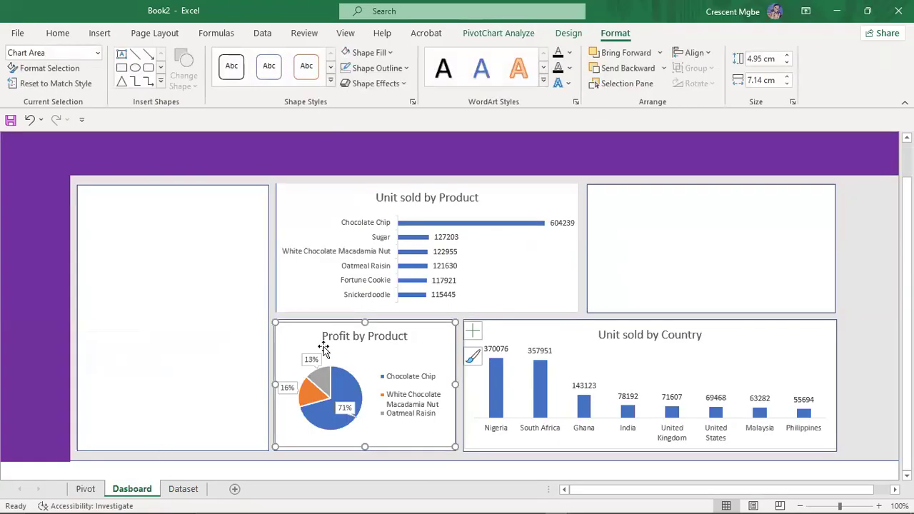
pyautogui.hotkey('ctrl', 'v')
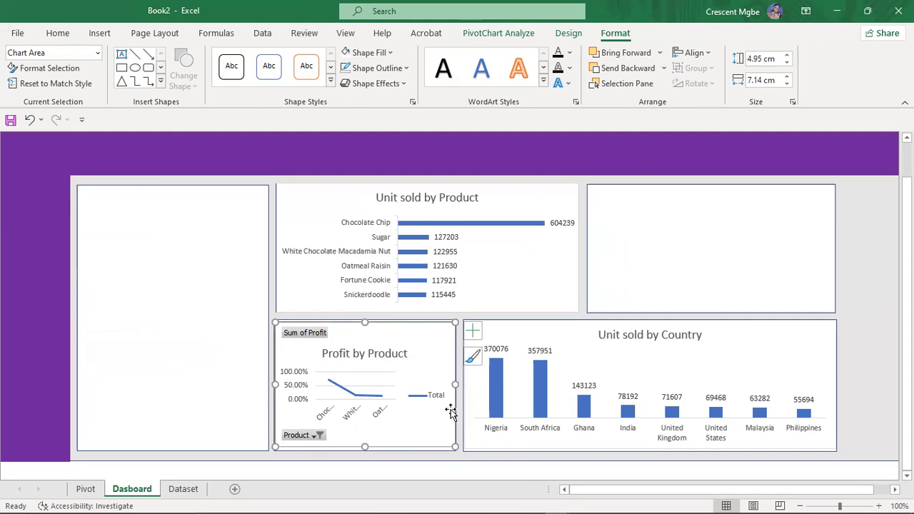
pyautogui.hotkey('ctrl', 'z')
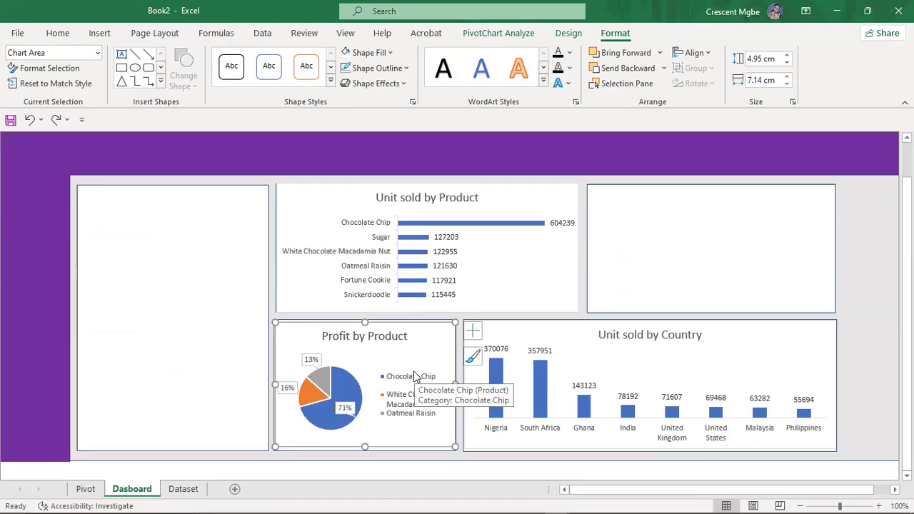
pyautogui.click(689, 255)
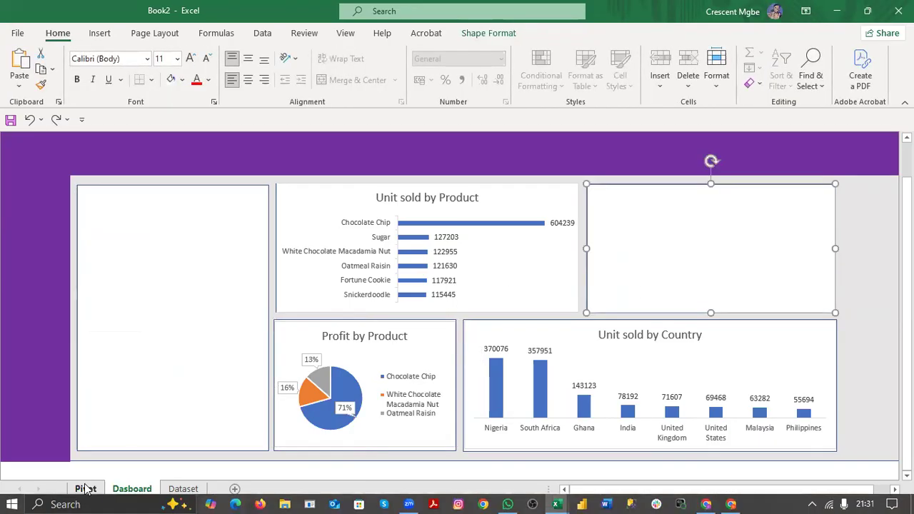
pyautogui.hotkey('ctrl', 'v')
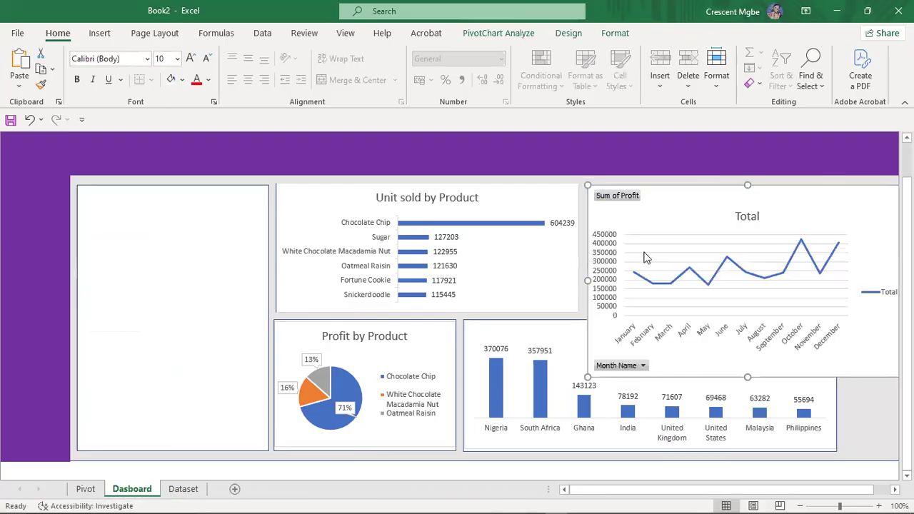
# Move the pasted line chart across the dashboard so that it overlaps the Unit sold by Product chart and is fully in view
pyautogui.moveTo(523, 232); pyautogui.dragTo(240, 229)
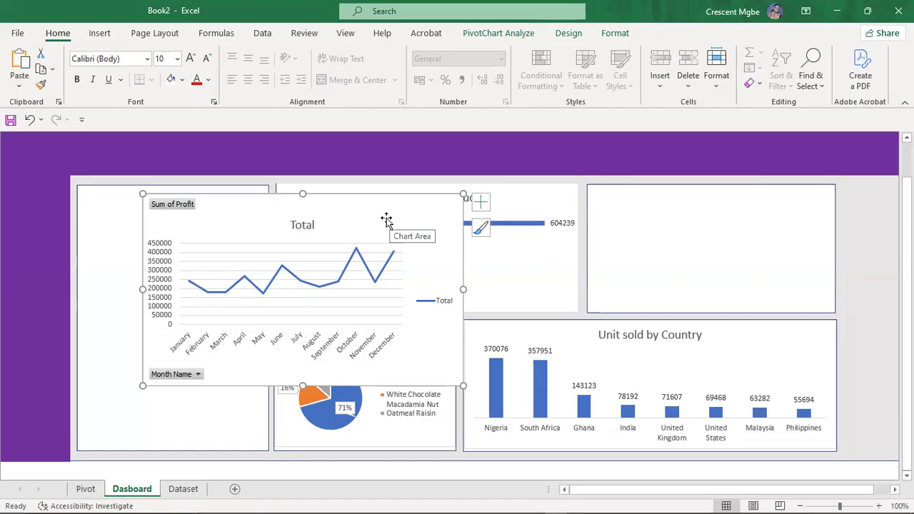
pyautogui.moveTo(376, 216); pyautogui.dragTo(378, 215)
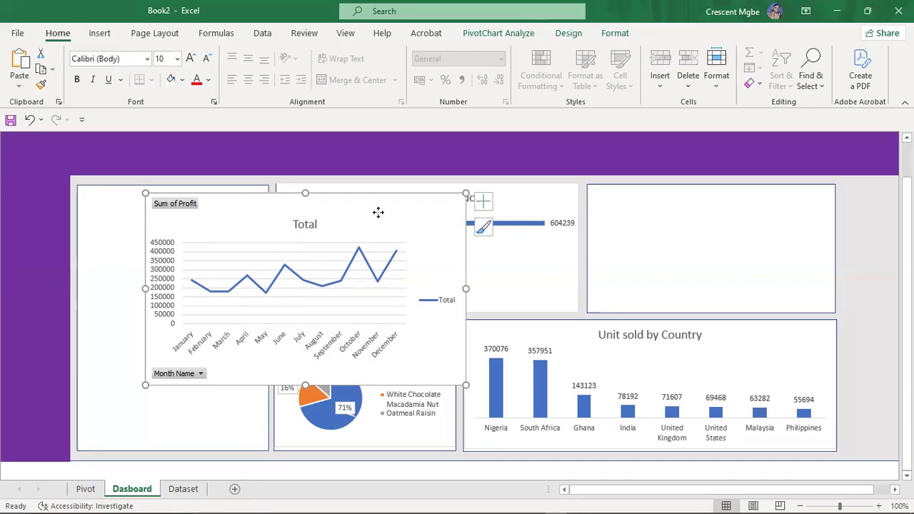
pyautogui.moveTo(378, 212); pyautogui.dragTo(408, 212)
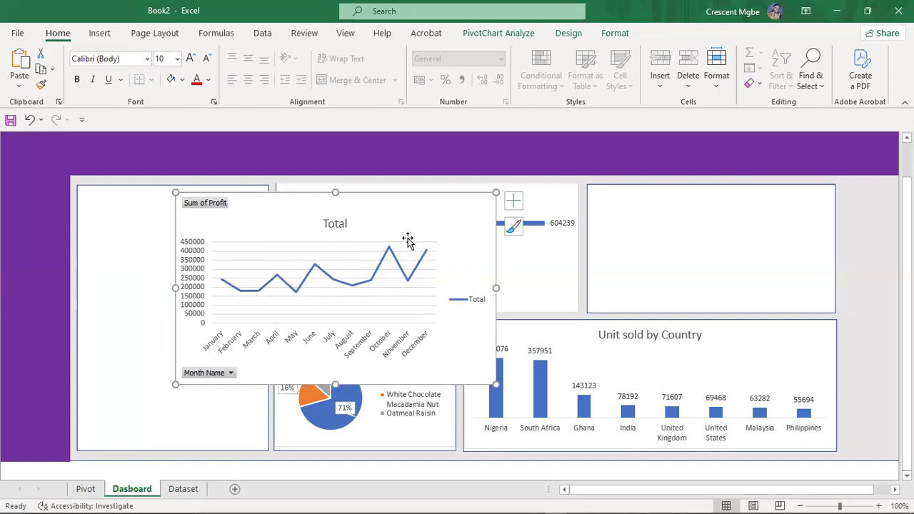
# Replace the line chart's title with "Profit by Month"
pyautogui.click(344, 224)
pyautogui.click(348, 224)
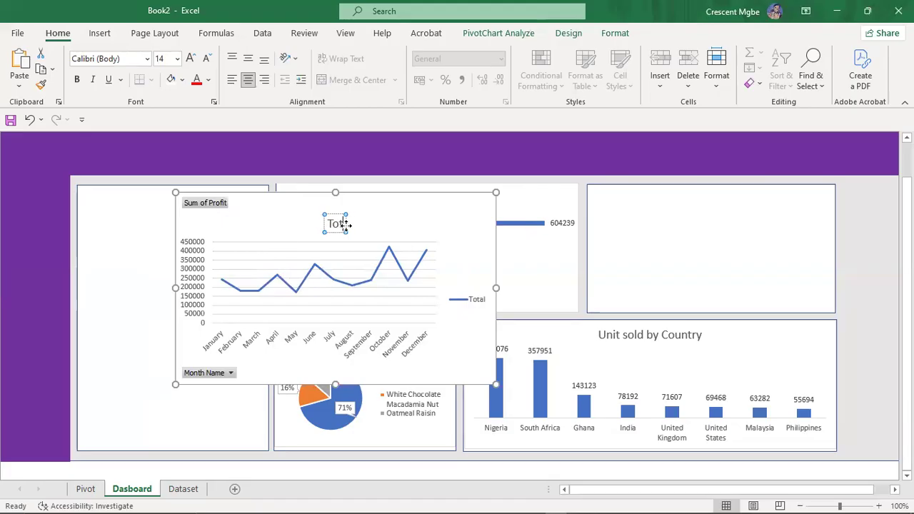
pyautogui.doubleClick(348, 223)
pyautogui.press('Delete')
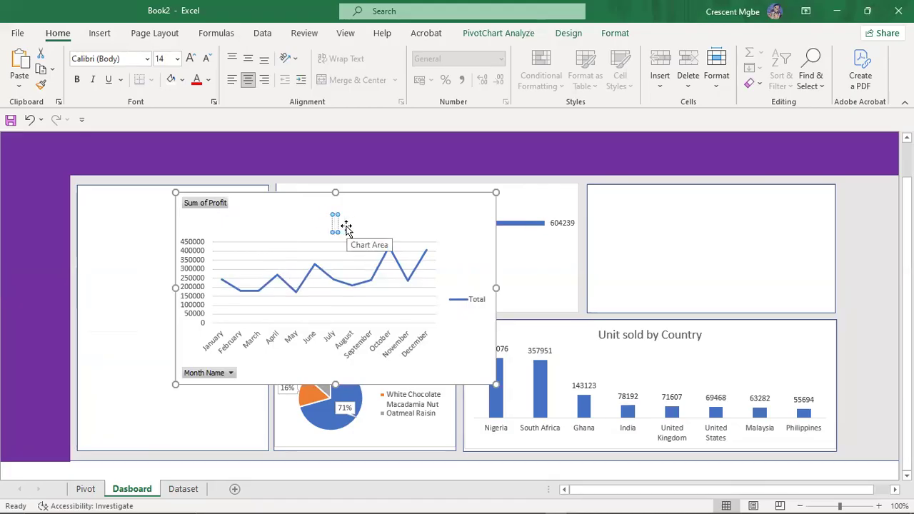
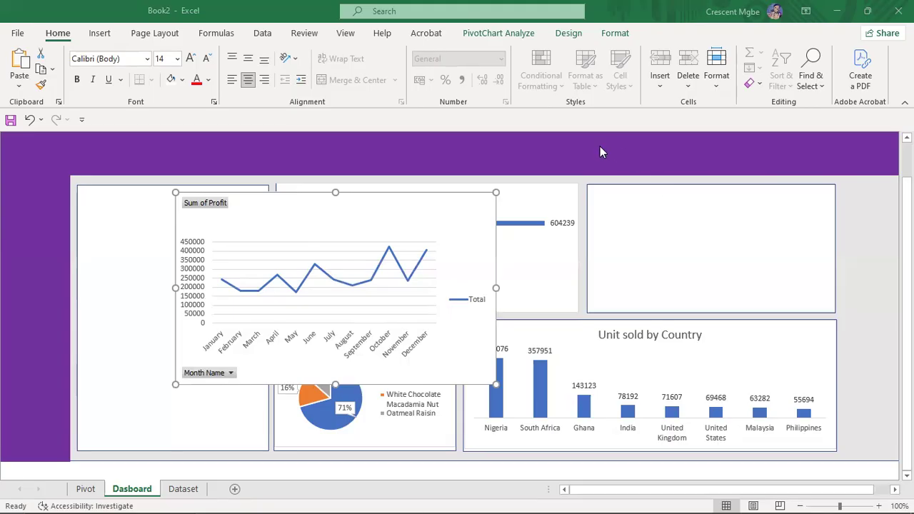
pyautogui.click(336, 221)
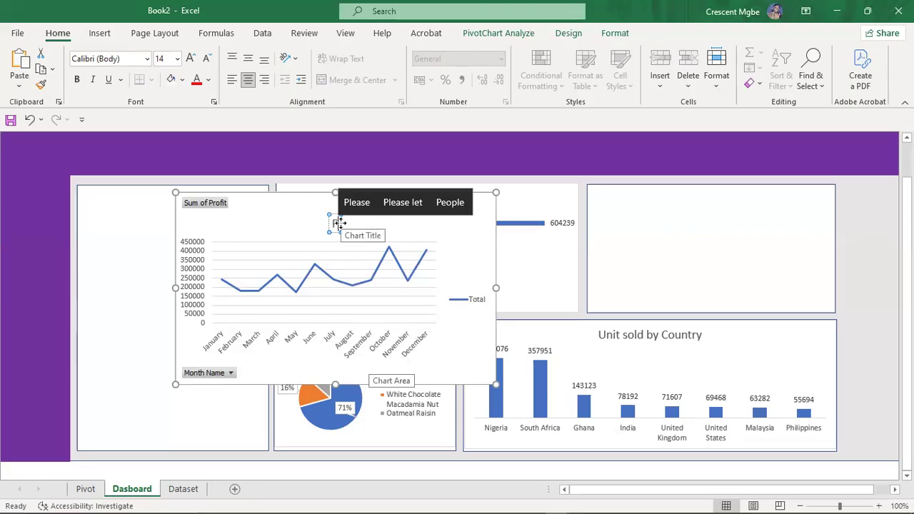
pyautogui.write('rofit by')
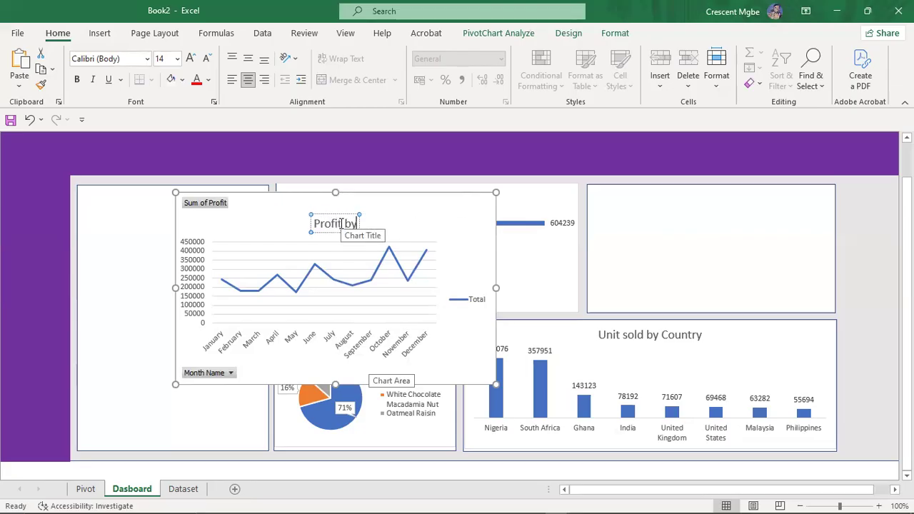
pyautogui.write(' month')
pyautogui.press('BackSpace')
pyautogui.press('BackSpace')
pyautogui.press('BackSpace')
pyautogui.press('BackSpace')
pyautogui.press('BackSpace')
pyautogui.press('BackSpace')
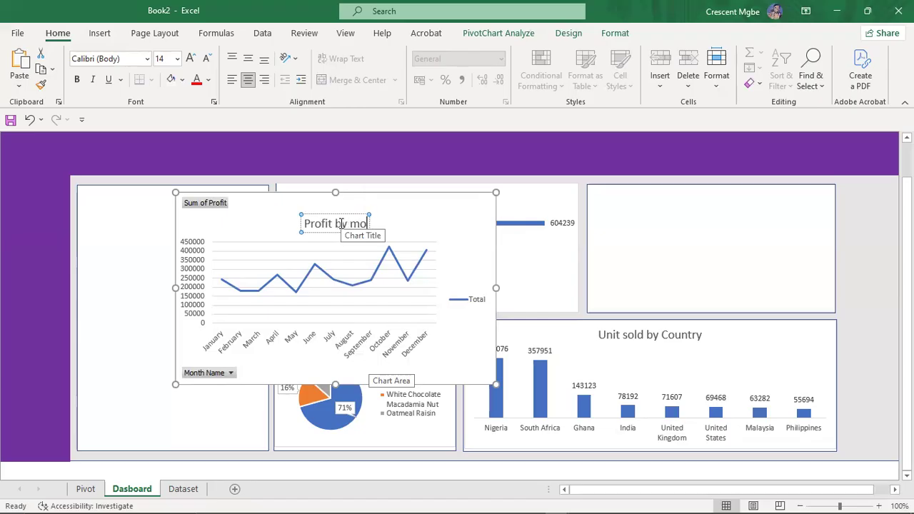
pyautogui.write('Month')
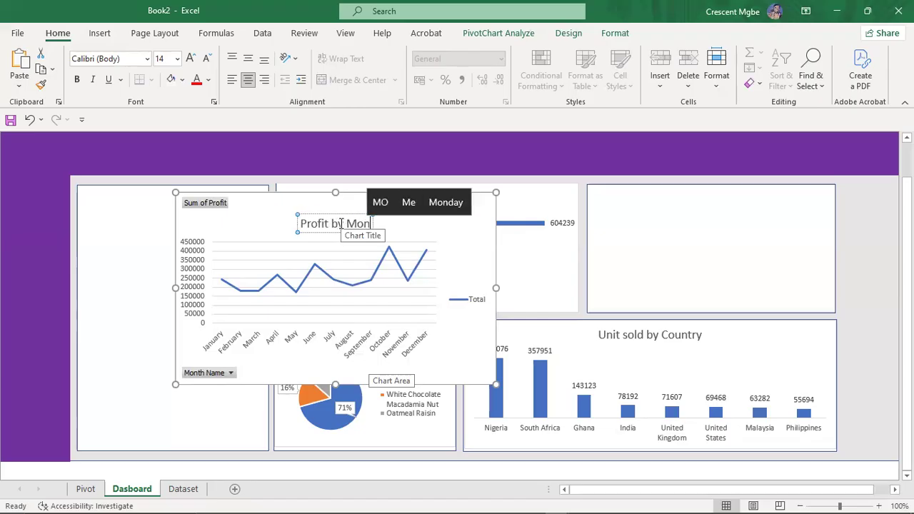
pyautogui.click(473, 230)
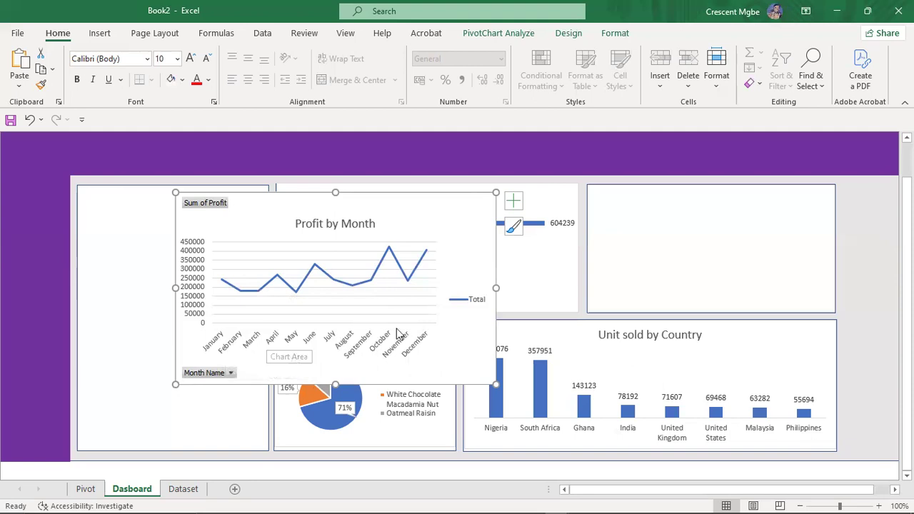
# Compare the Profit by Month chart with its source figures in the Most profitable month pivot table
pyautogui.click(473, 304)
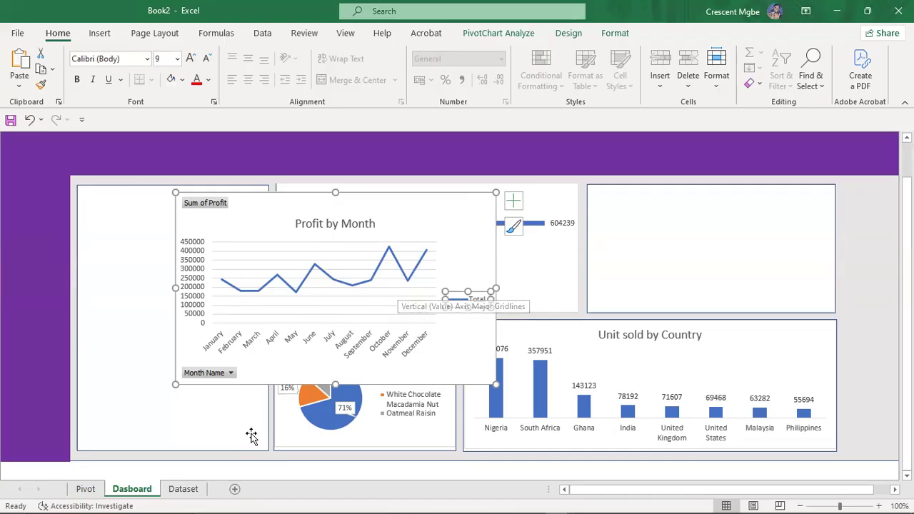
pyautogui.click(85, 489)
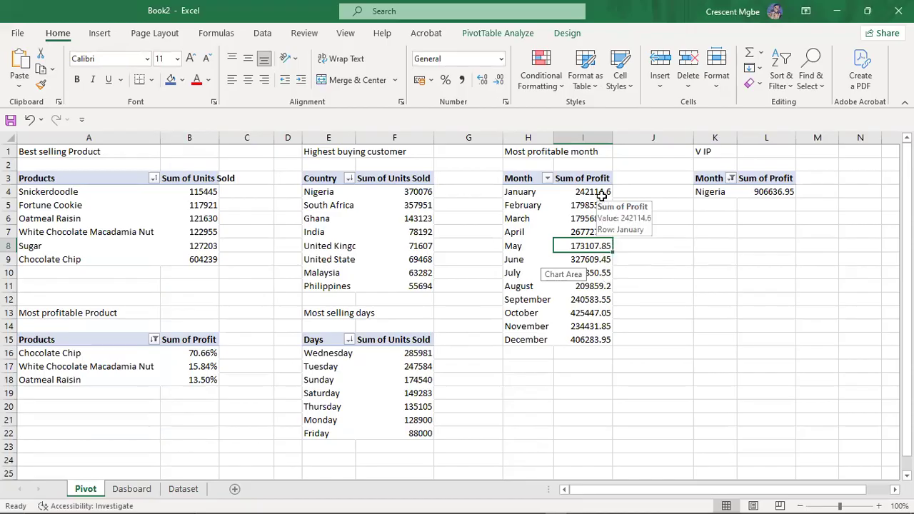
pyautogui.click(132, 489)
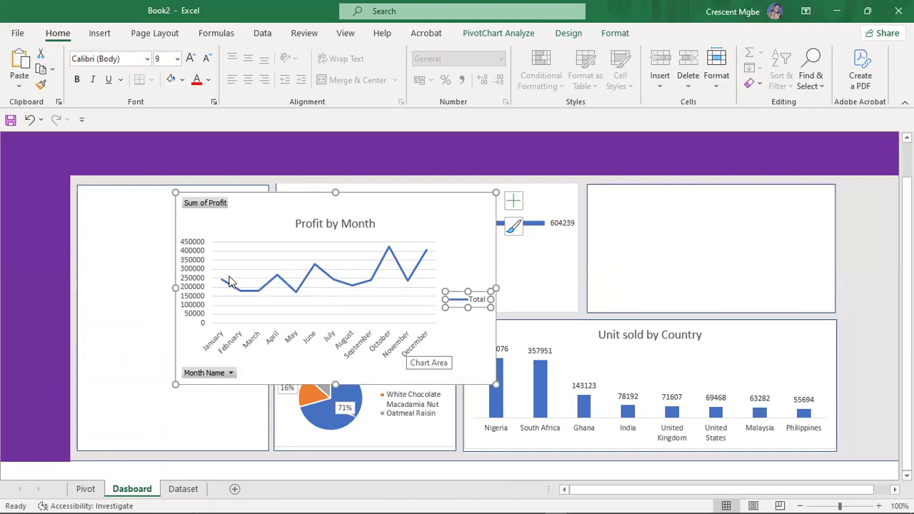
pyautogui.click(83, 489)
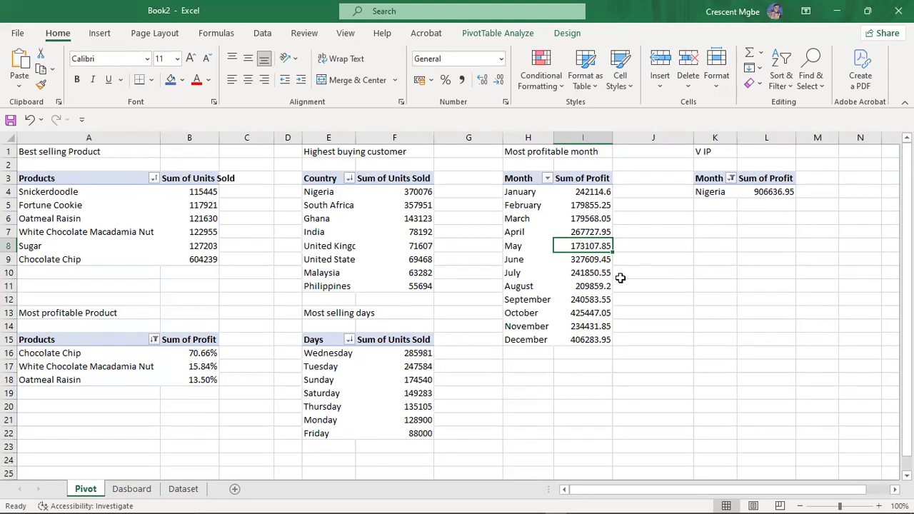
pyautogui.click(596, 202)
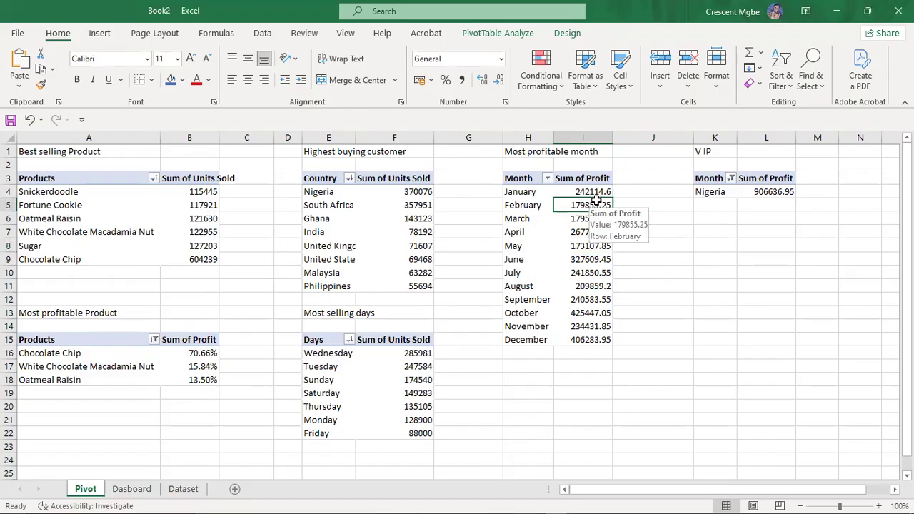
pyautogui.doubleClick(598, 202)
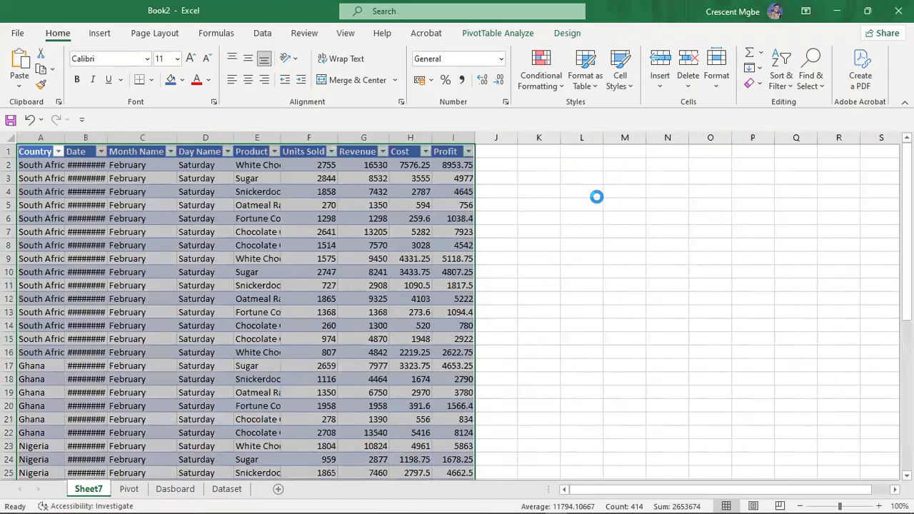
pyautogui.rightClick(92, 490)
pyautogui.click(129, 327)
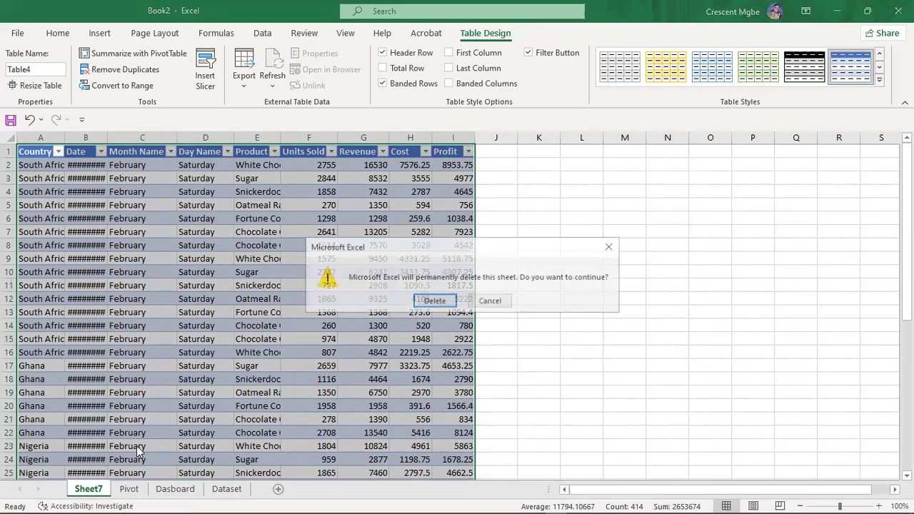
pyautogui.click(443, 302)
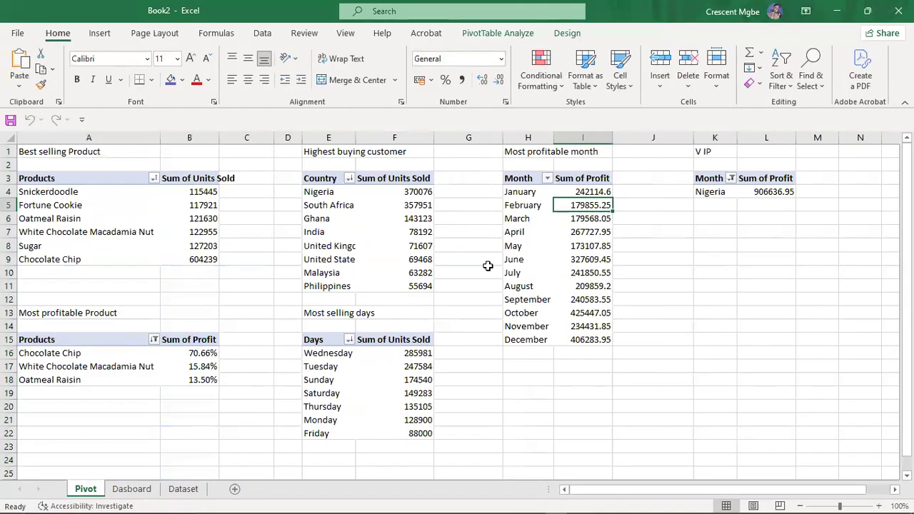
# Examine the Most profitable month pivot table together with the PivotTable analysis and design options available for it
pyautogui.click(591, 245)
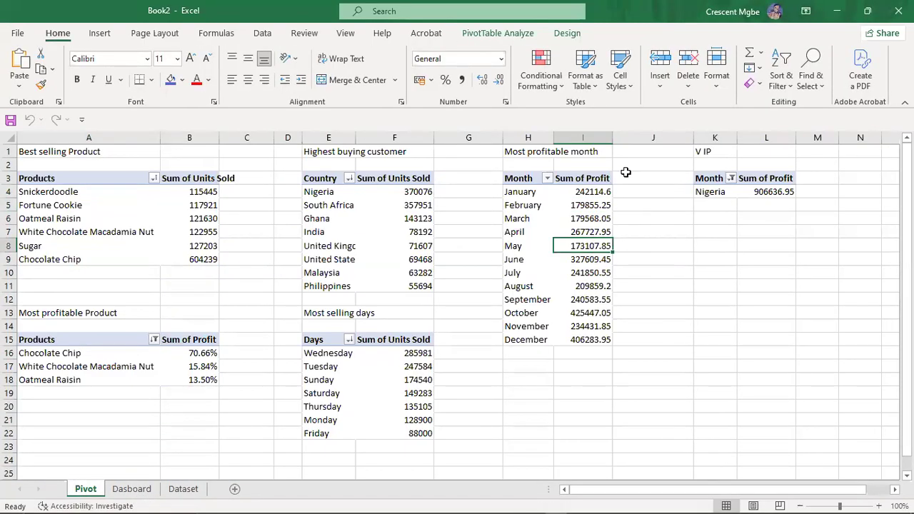
pyautogui.click(498, 33)
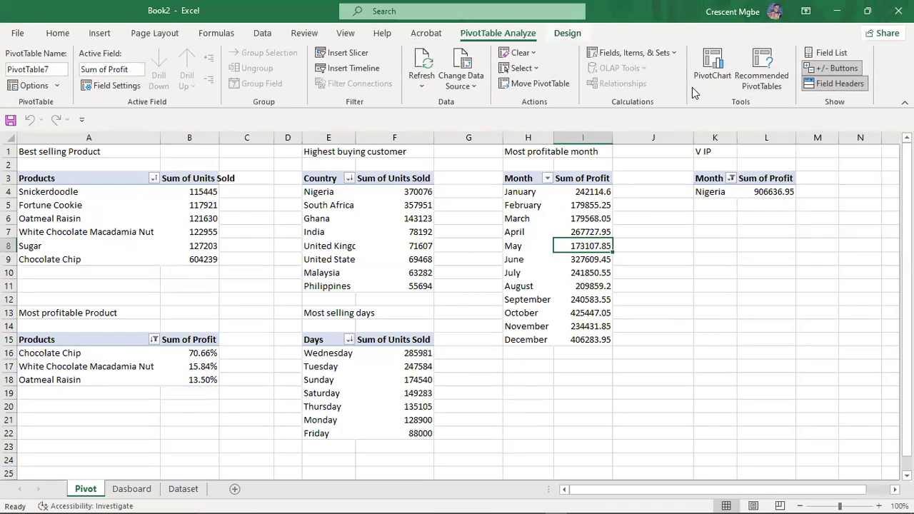
pyautogui.click(567, 33)
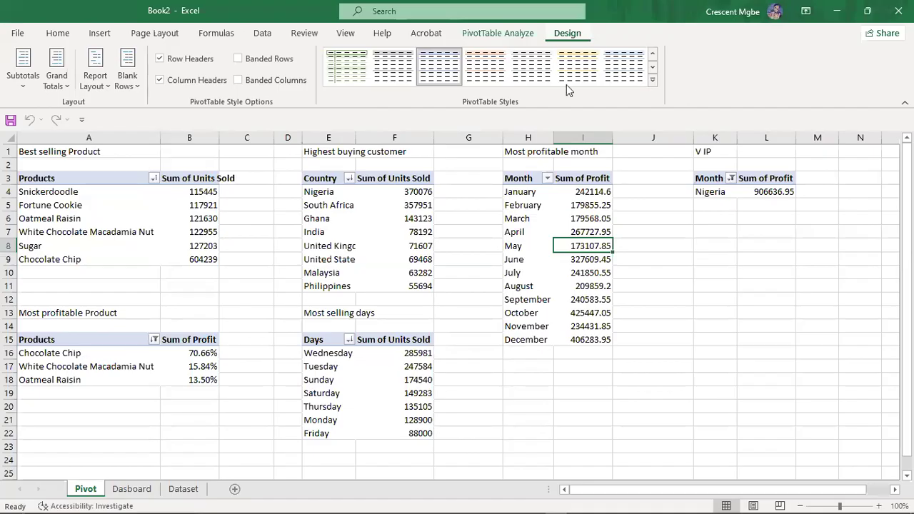
pyautogui.click(585, 232)
pyautogui.click(590, 205)
pyautogui.click(579, 178)
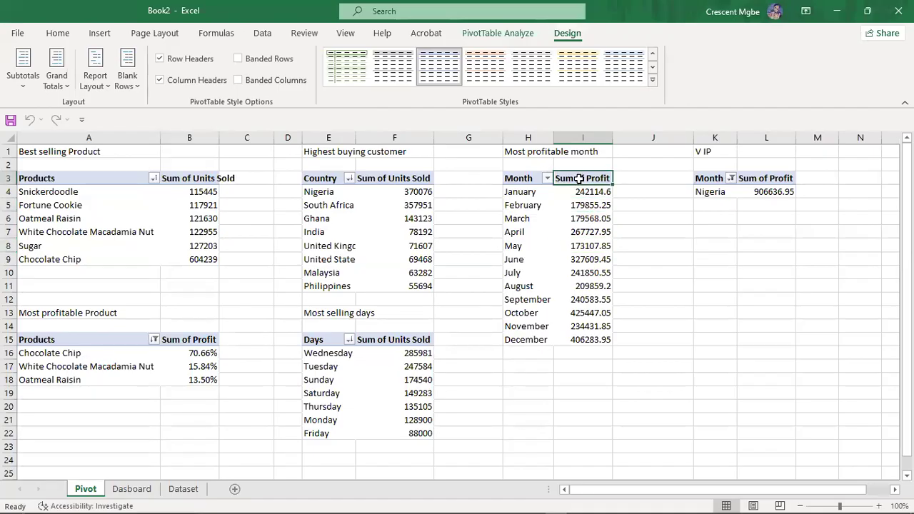
pyautogui.click(525, 178)
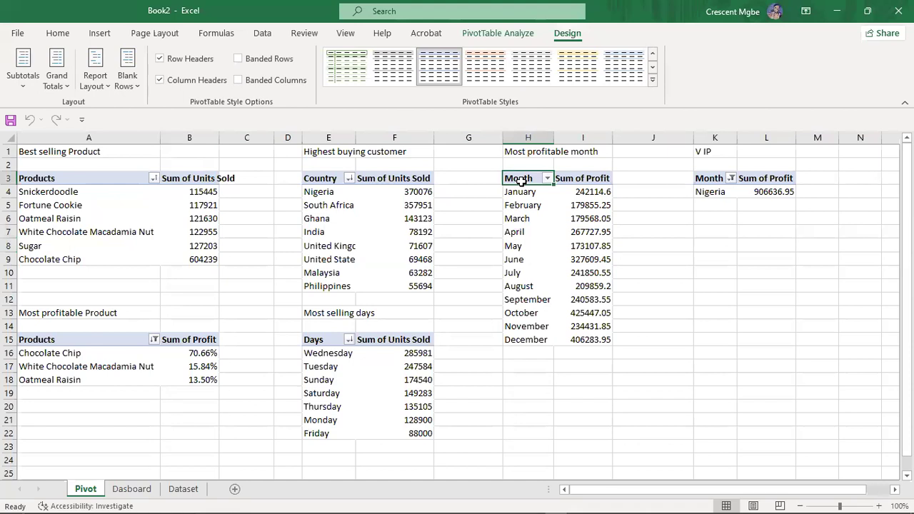
pyautogui.click(592, 184)
pyautogui.click(594, 204)
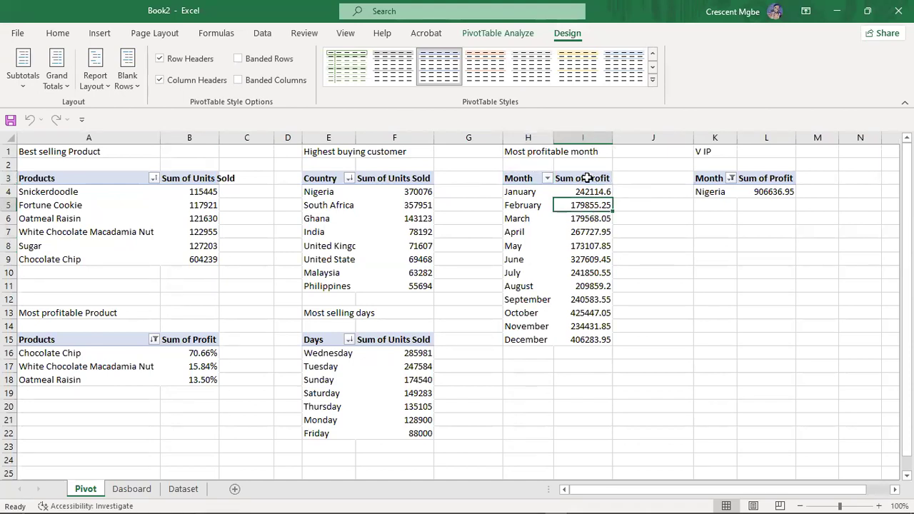
pyautogui.click(586, 178)
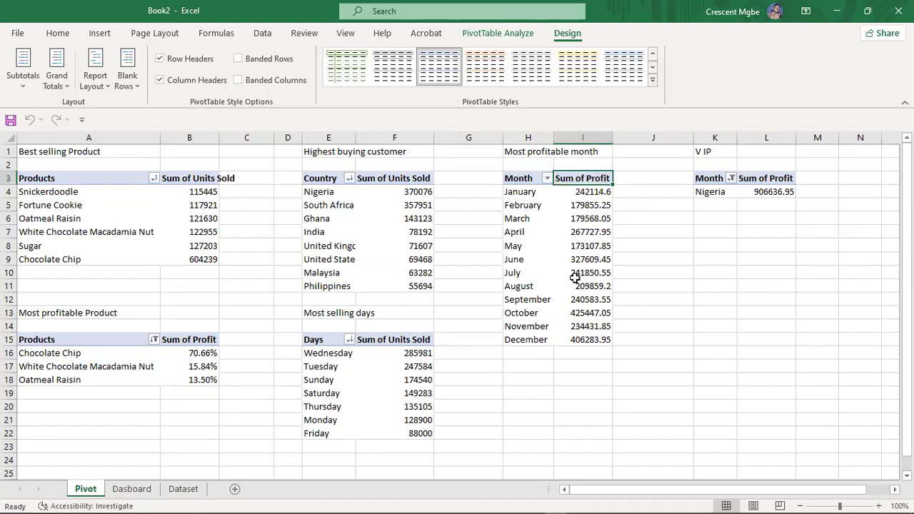
# Show the chart elements list for the Profit by Month chart on the Dasboard sheet
pyautogui.click(132, 489)
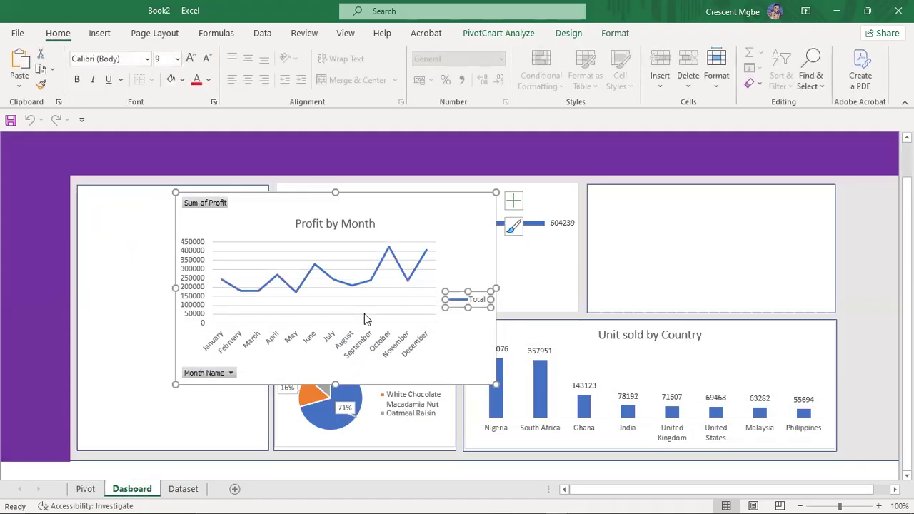
pyautogui.click(428, 217)
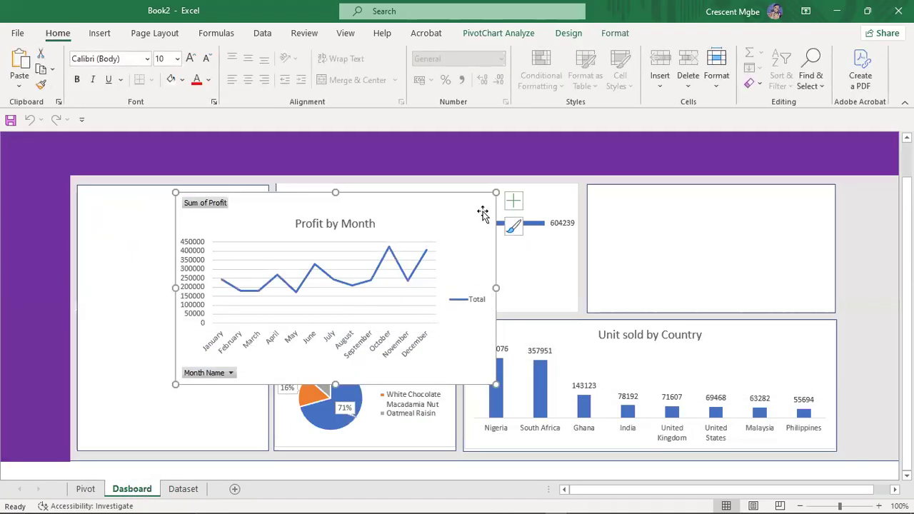
pyautogui.click(513, 202)
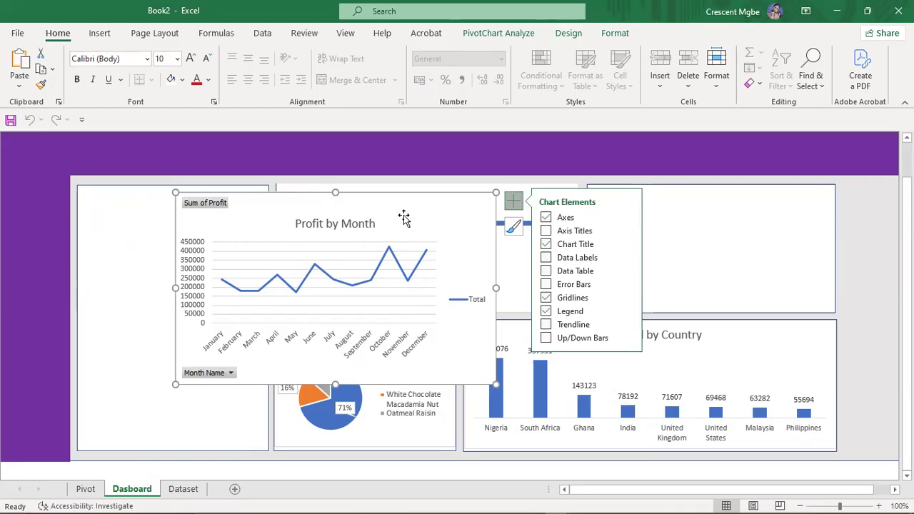
pyautogui.click(84, 489)
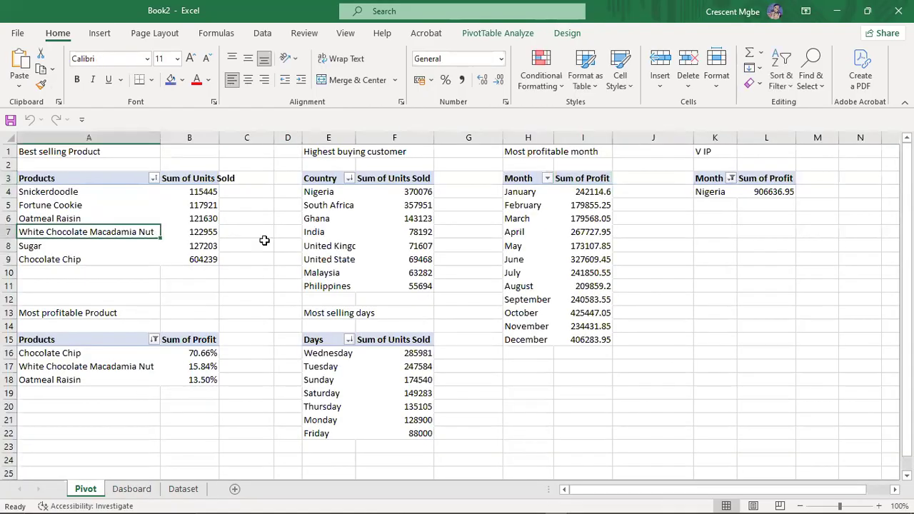
pyautogui.rightClick(588, 236)
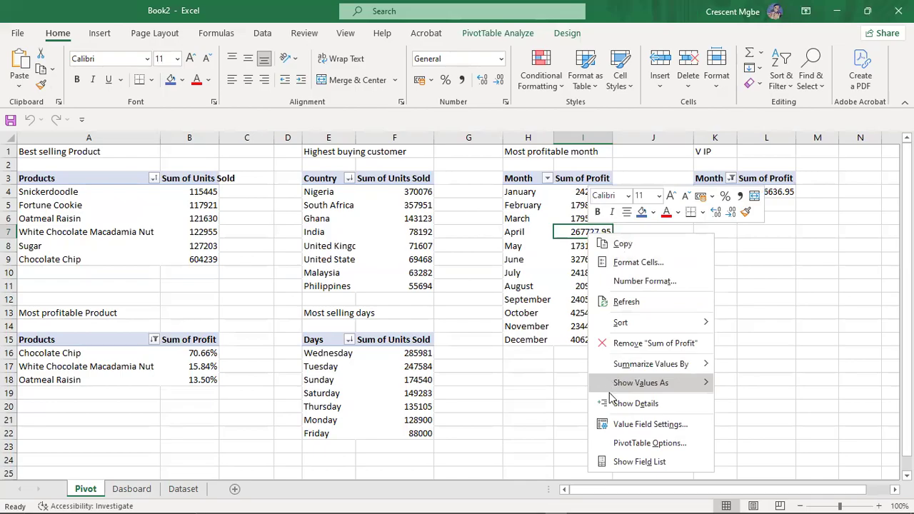
pyautogui.click(629, 441)
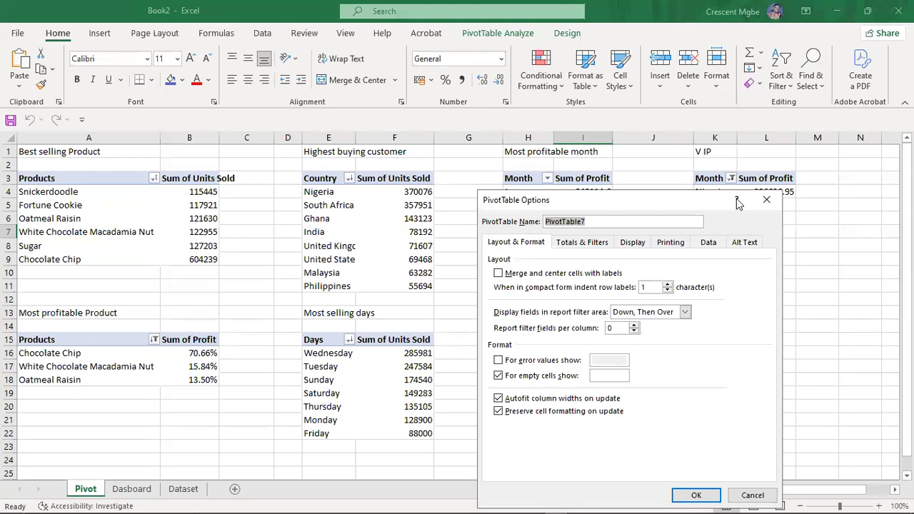
pyautogui.click(766, 200)
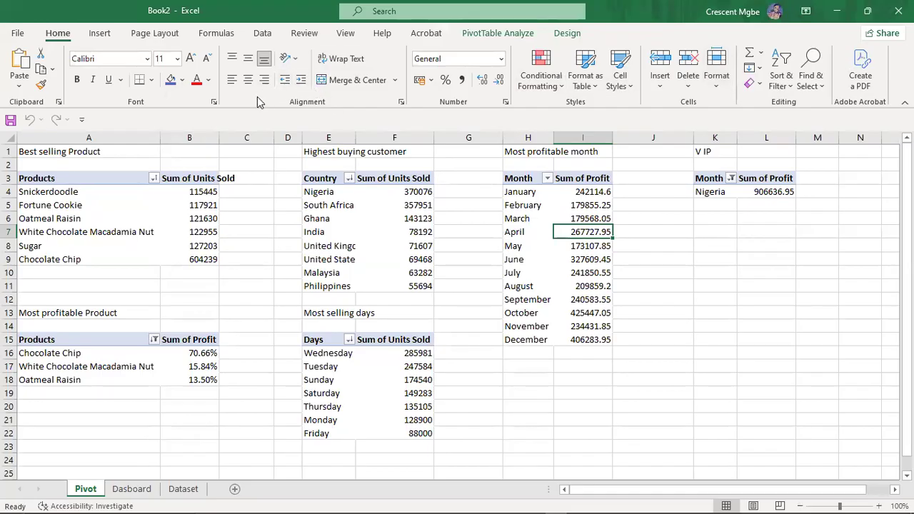
pyautogui.click(109, 33)
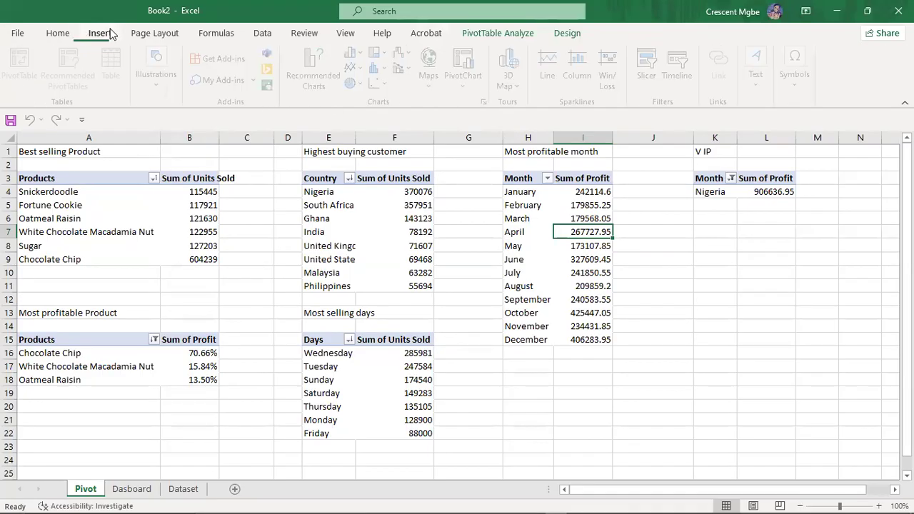
pyautogui.click(579, 257)
pyautogui.click(738, 314)
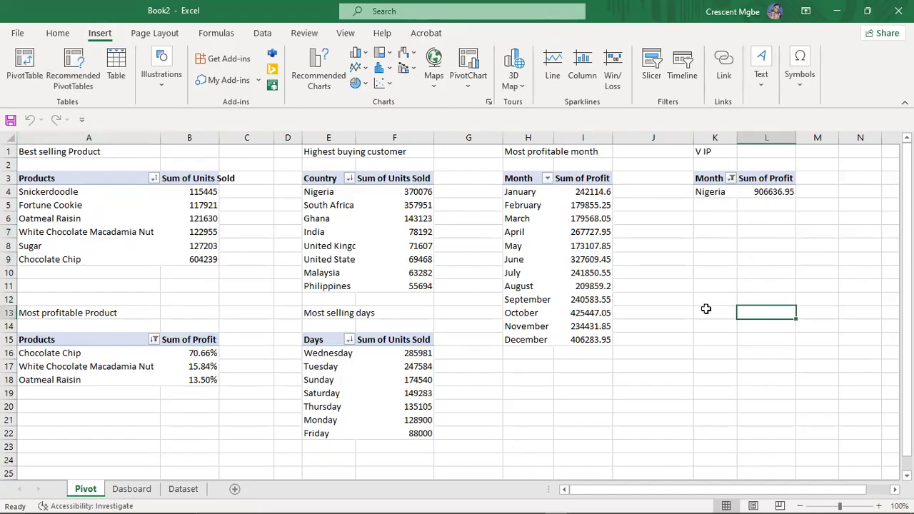
pyautogui.moveTo(591, 246)
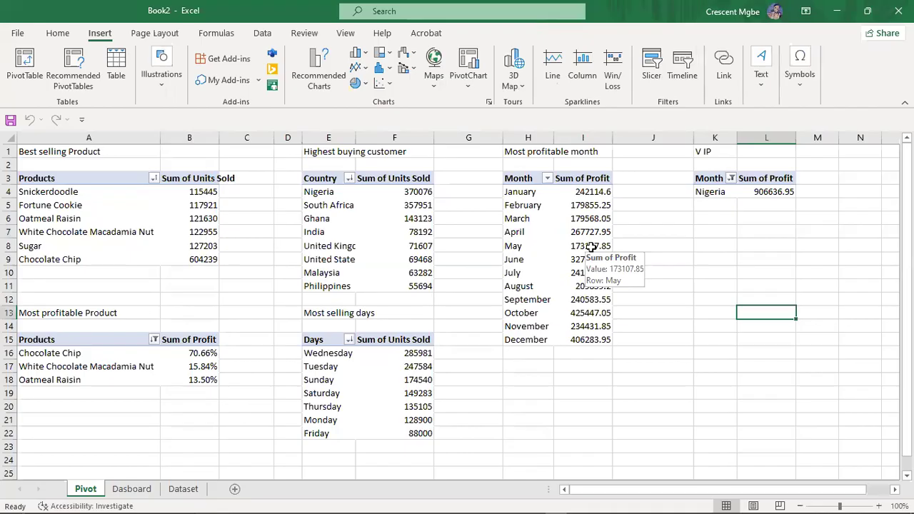
pyautogui.click(592, 246)
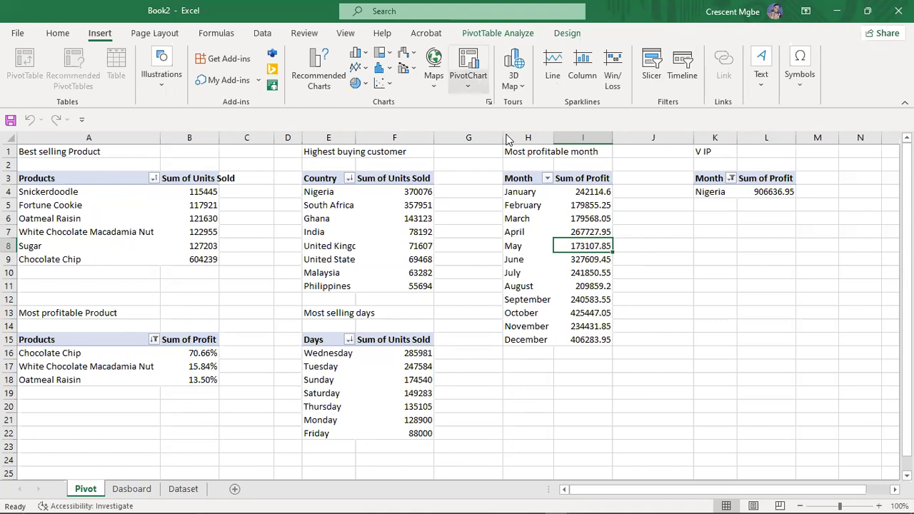
pyautogui.click(468, 65)
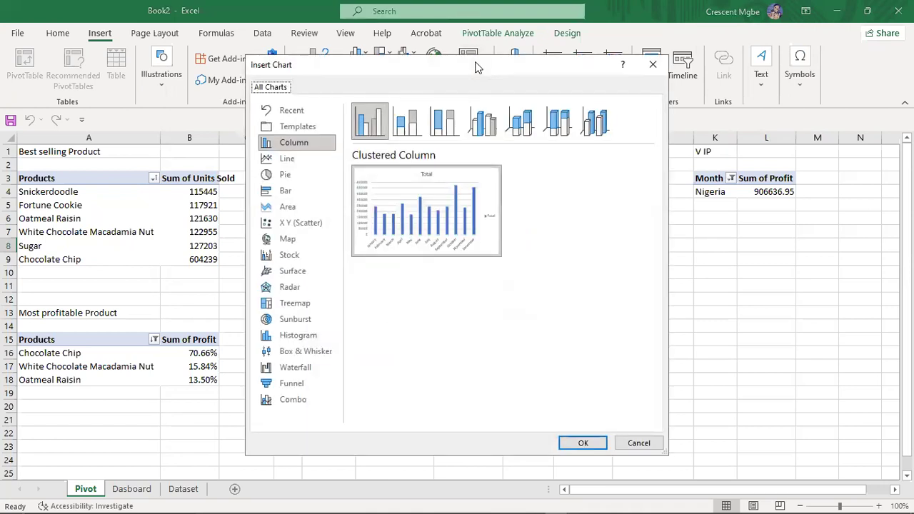
pyautogui.click(651, 66)
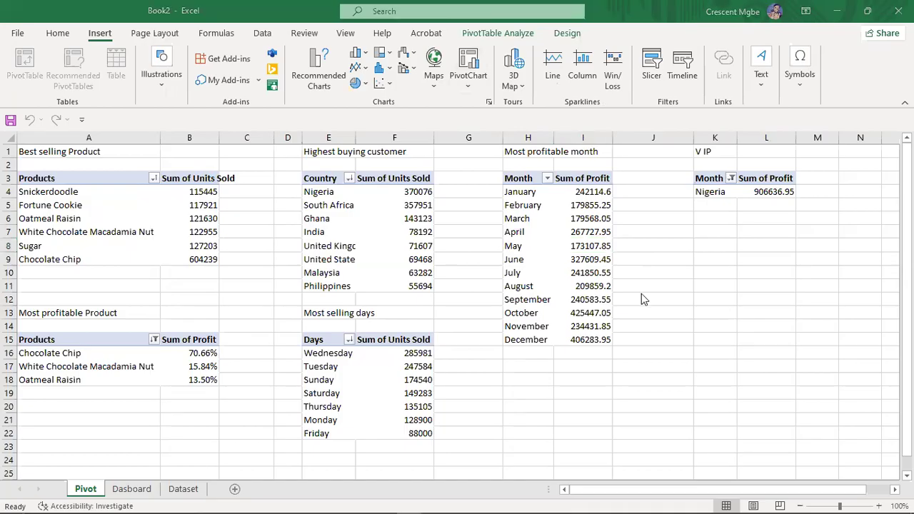
pyautogui.click(775, 192)
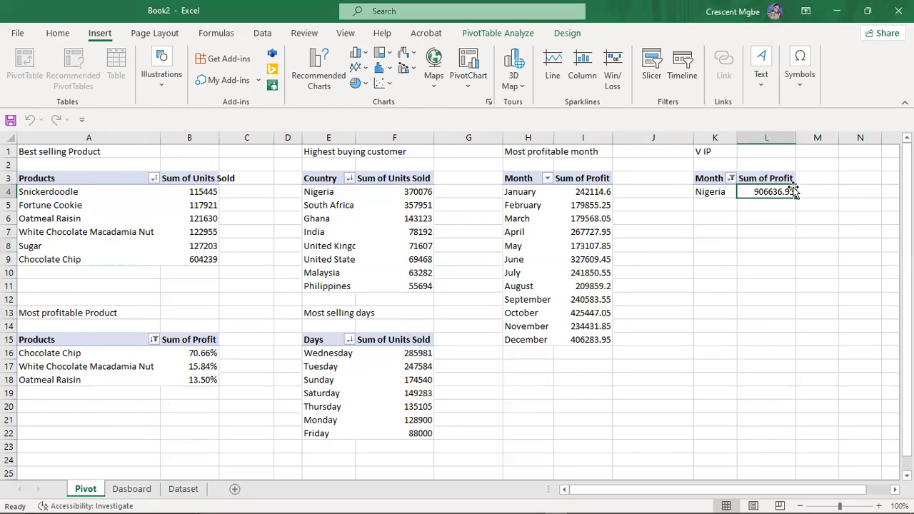
pyautogui.click(741, 241)
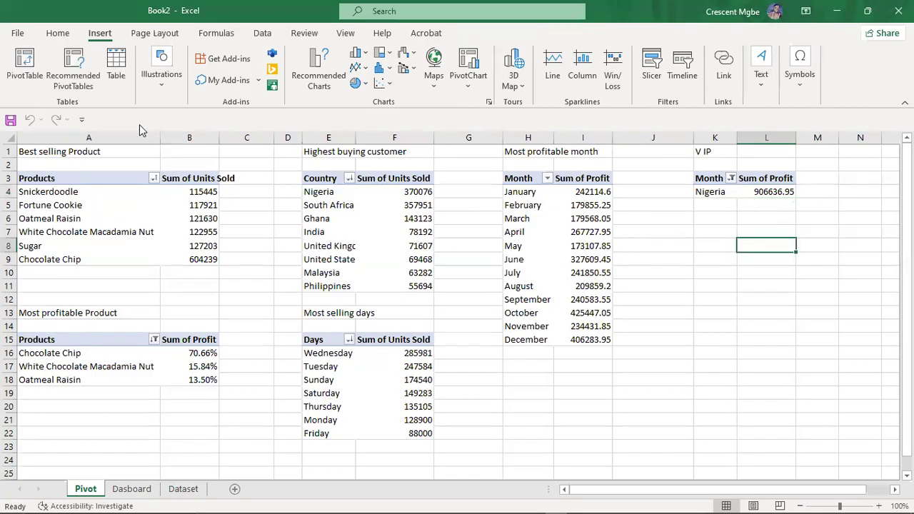
pyautogui.click(25, 63)
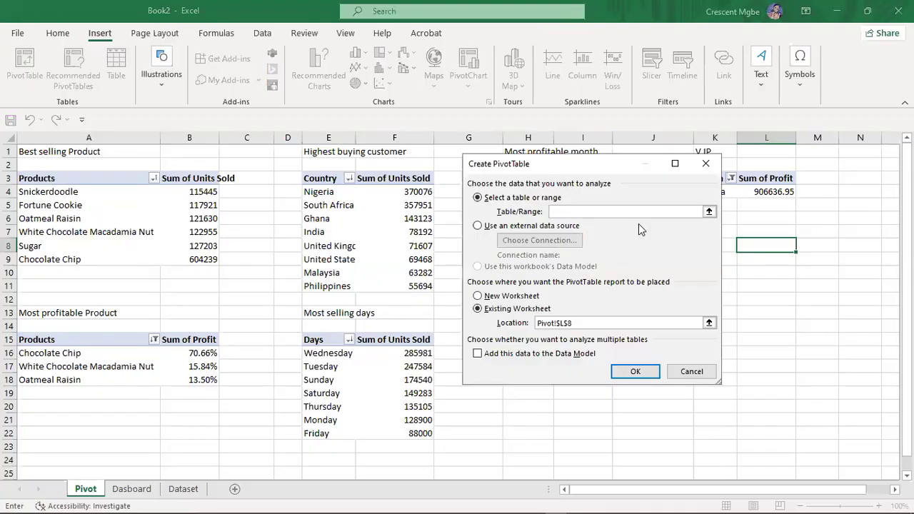
pyautogui.click(705, 165)
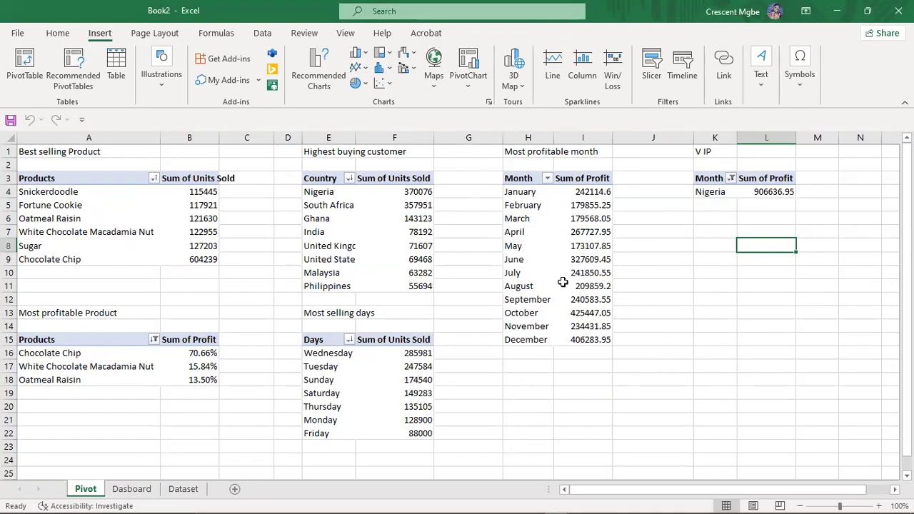
# Remove the legend and gridlines from the Profit by Month chart on the Dasboard sheet and hide all its field buttons
pyautogui.click(131, 488)
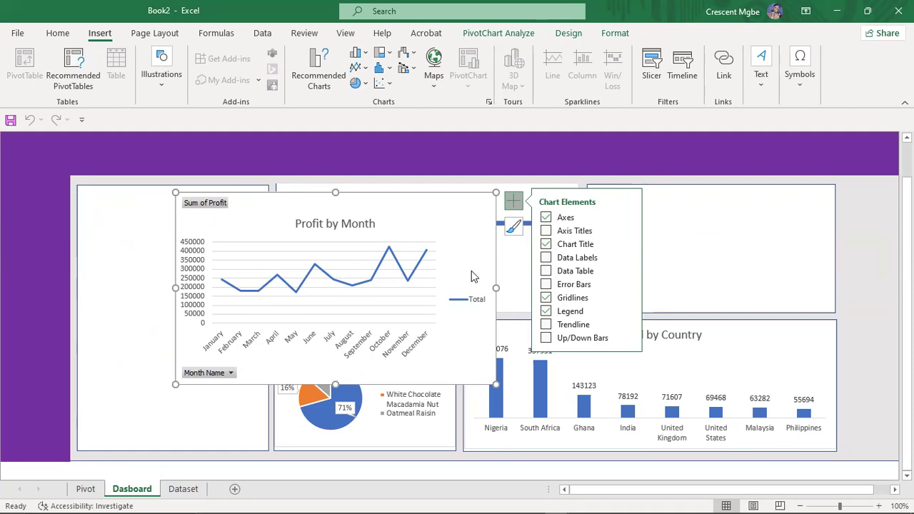
pyautogui.click(558, 311)
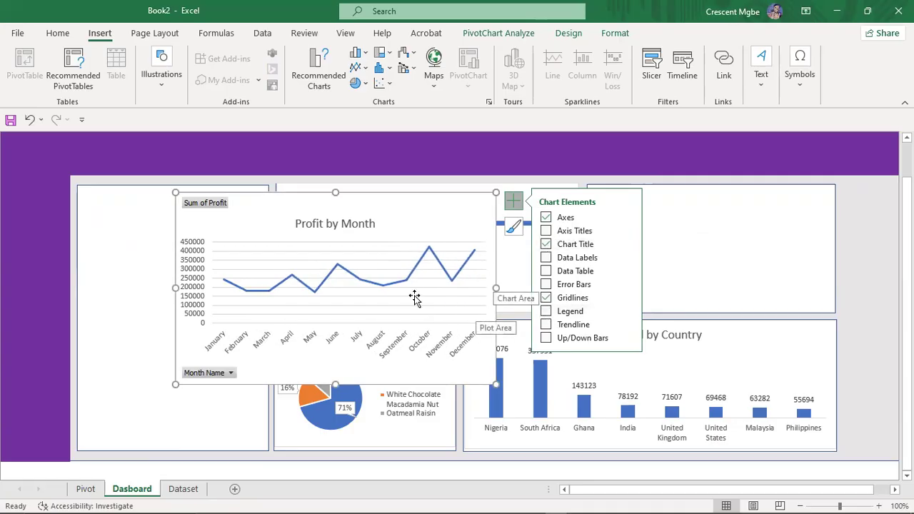
pyautogui.click(380, 251)
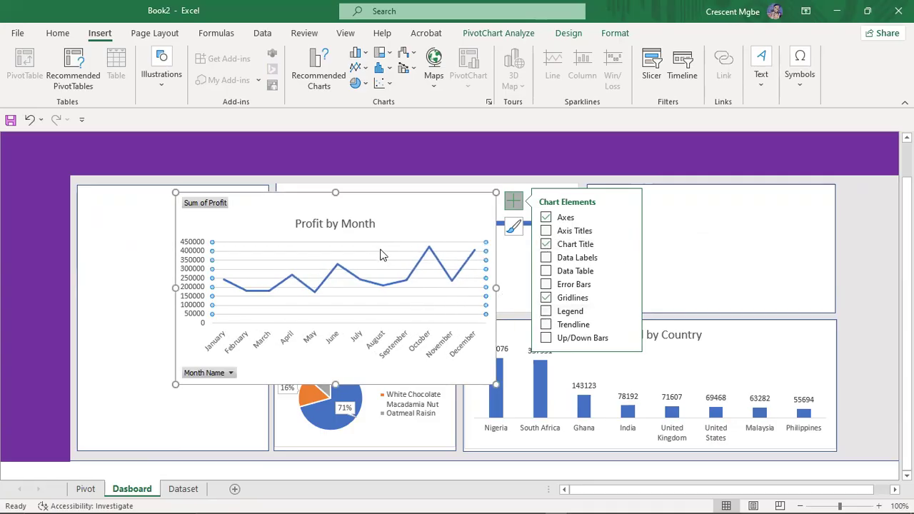
pyautogui.press('Delete')
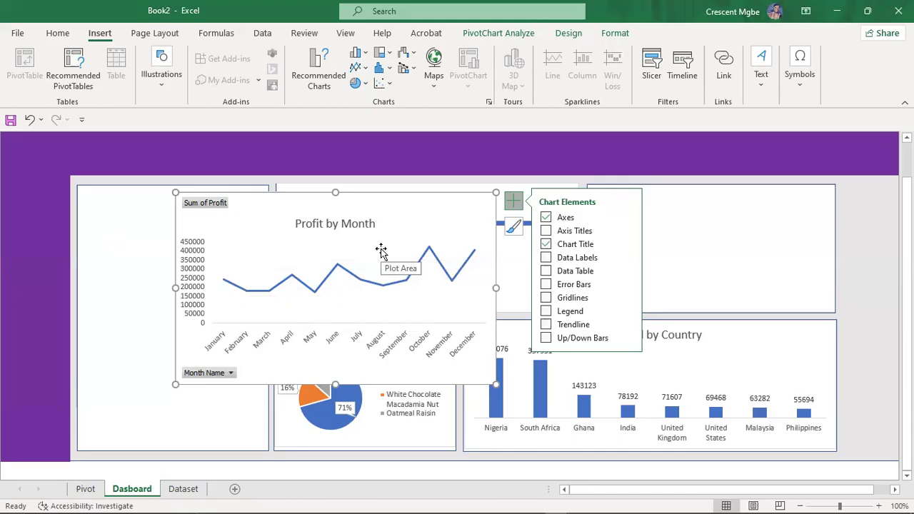
pyautogui.rightClick(209, 371)
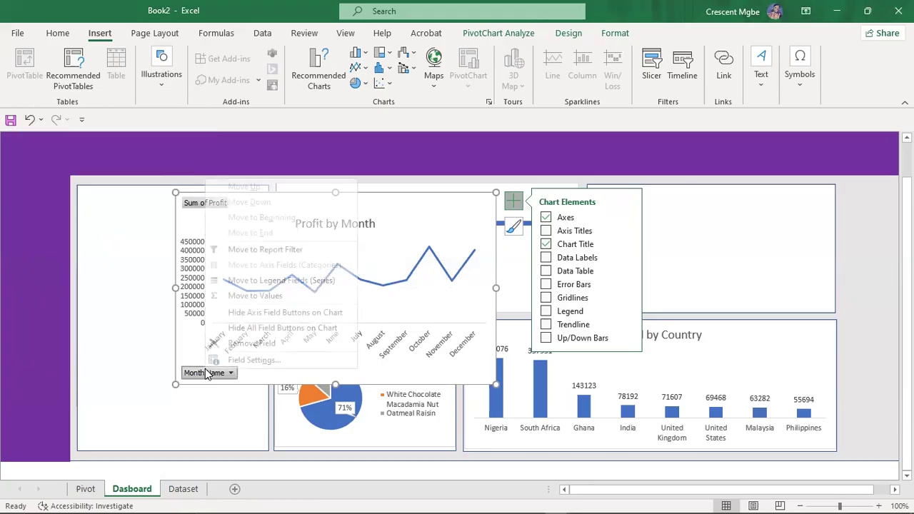
pyautogui.click(211, 328)
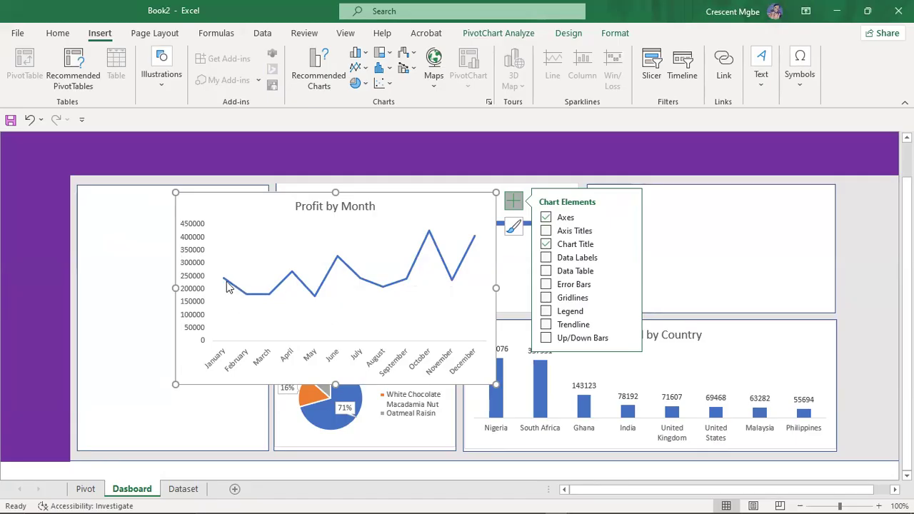
# Inspect the monthly data points on the Profit by Month line and the chart elements available for it
pyautogui.moveTo(223, 282)
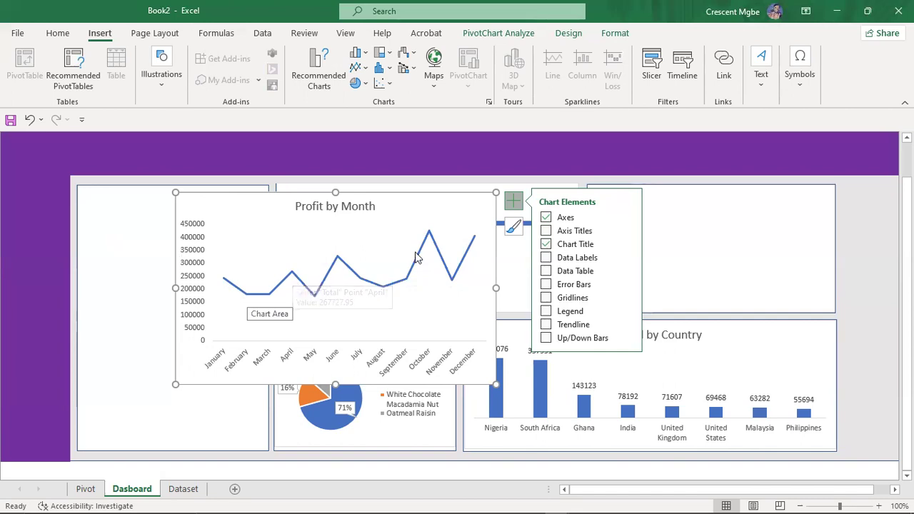
pyautogui.click(427, 234)
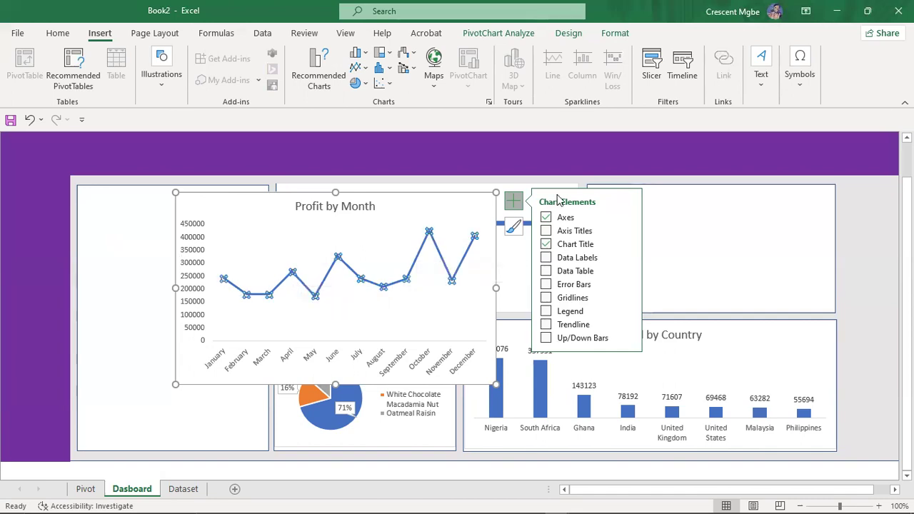
pyautogui.click(512, 205)
pyautogui.click(512, 205)
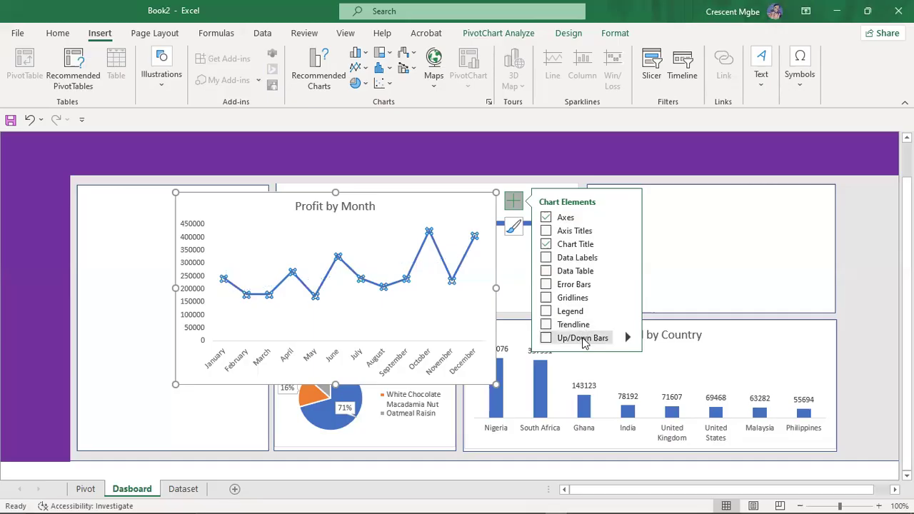
pyautogui.click(288, 247)
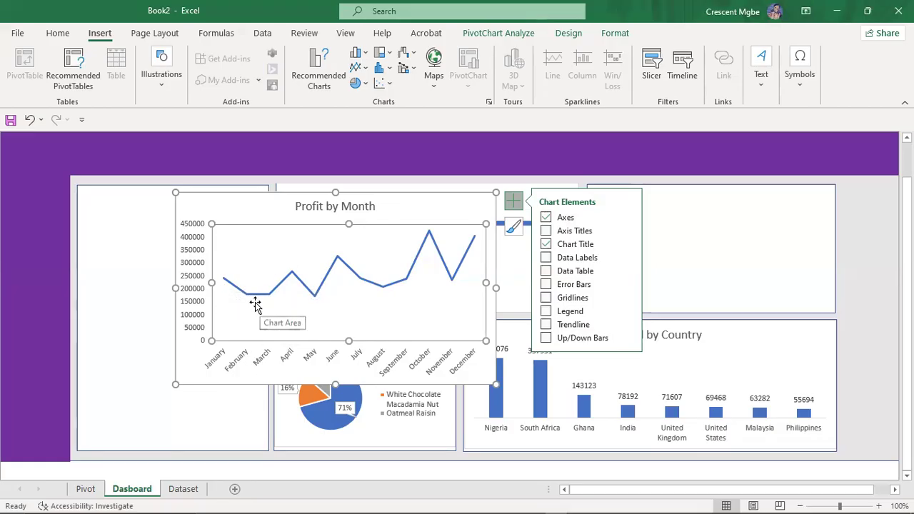
pyautogui.moveTo(250, 295)
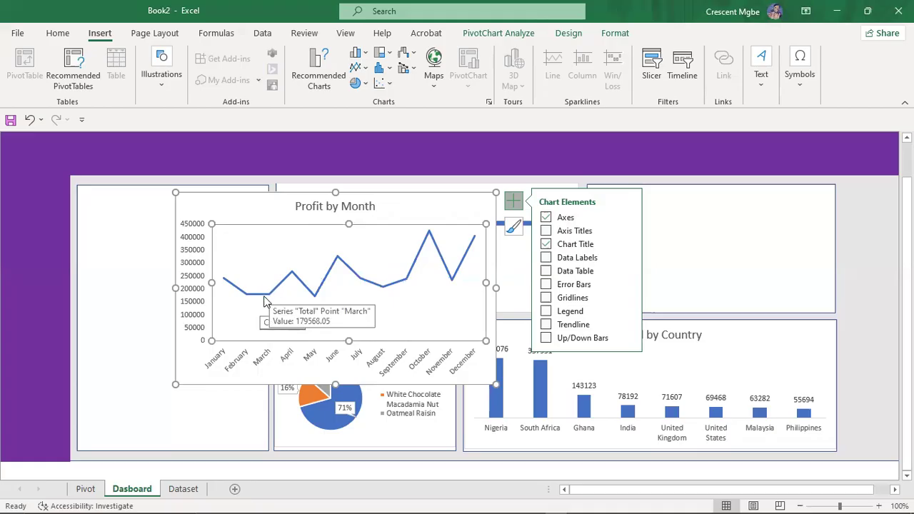
# Examine the individual monthly data points along the Profit by Month line, from January through December
pyautogui.moveTo(291, 276)
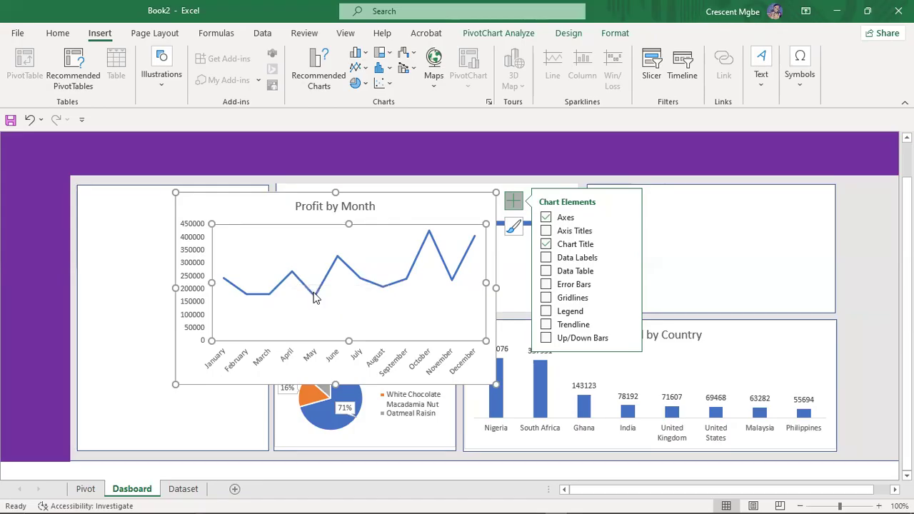
pyautogui.moveTo(314, 303)
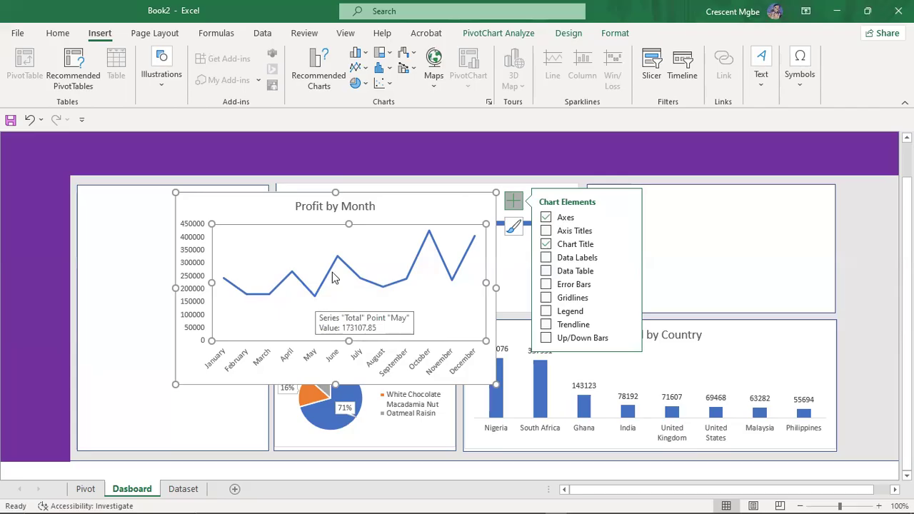
pyautogui.moveTo(338, 262)
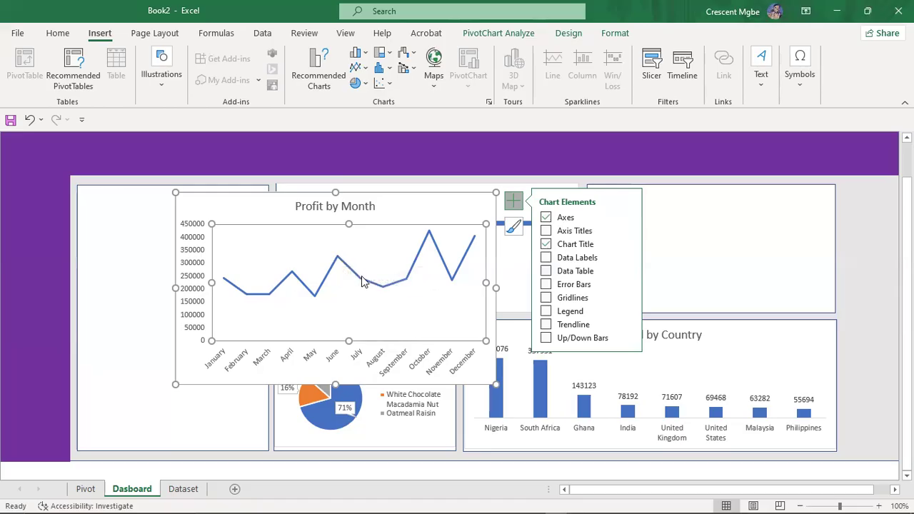
pyautogui.moveTo(361, 283)
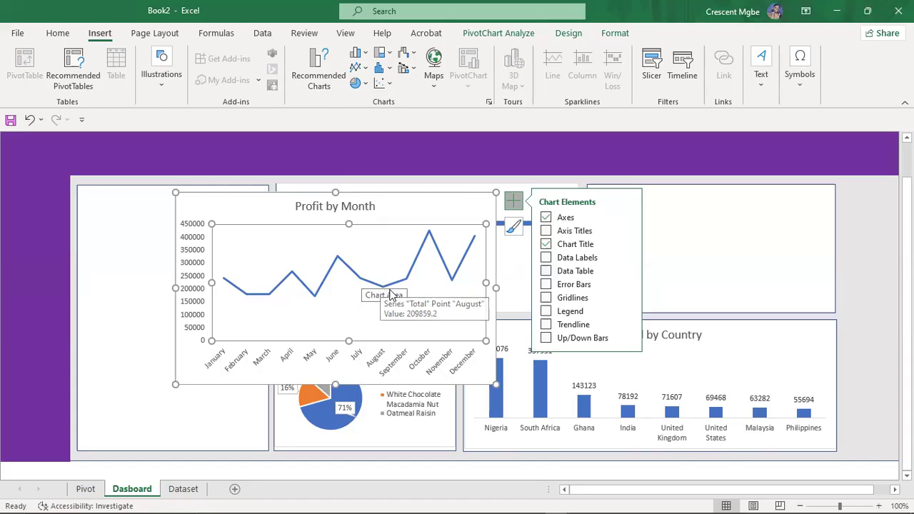
pyautogui.moveTo(409, 283)
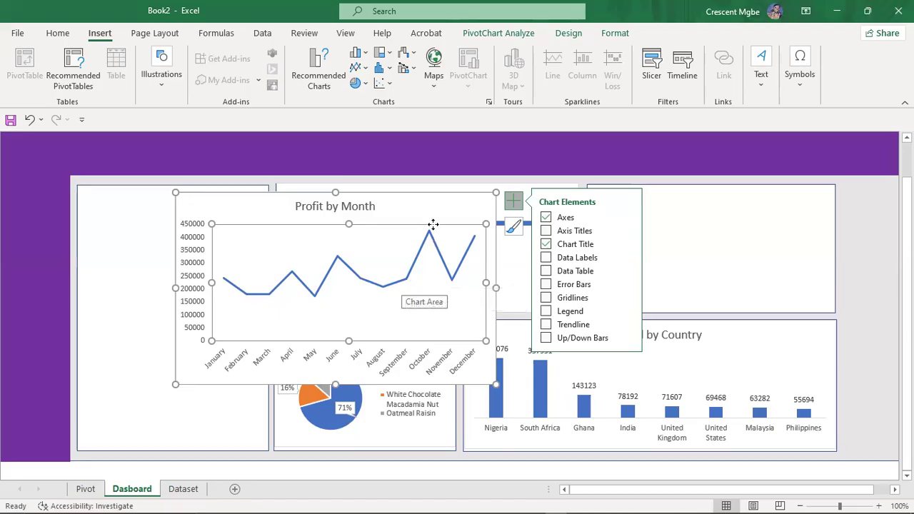
pyautogui.moveTo(432, 233)
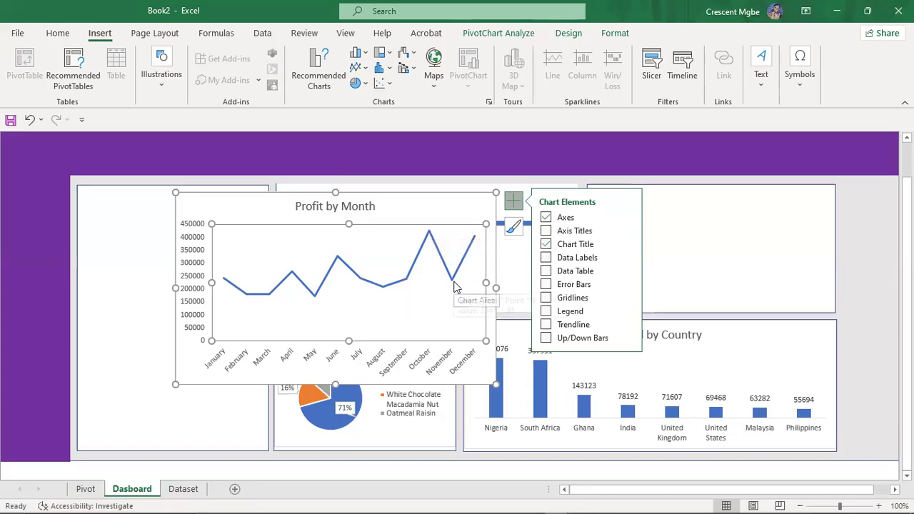
pyautogui.moveTo(454, 284)
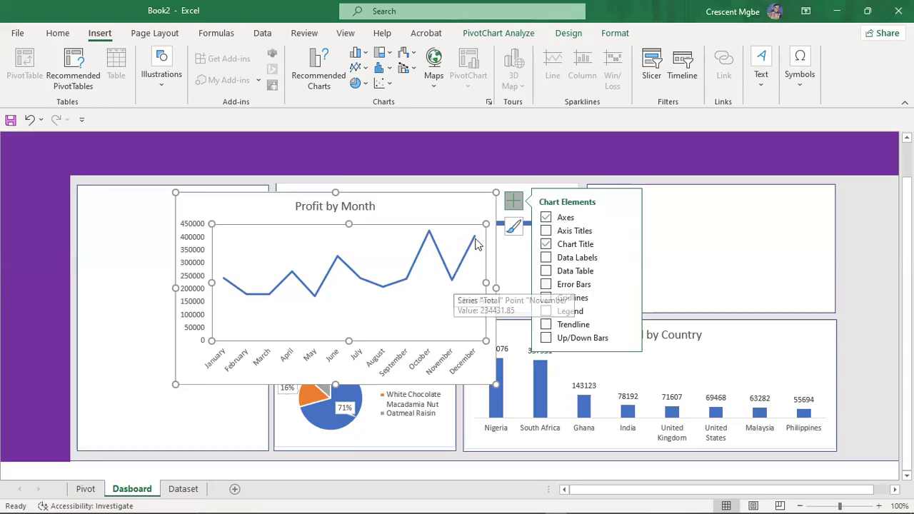
pyautogui.moveTo(476, 241)
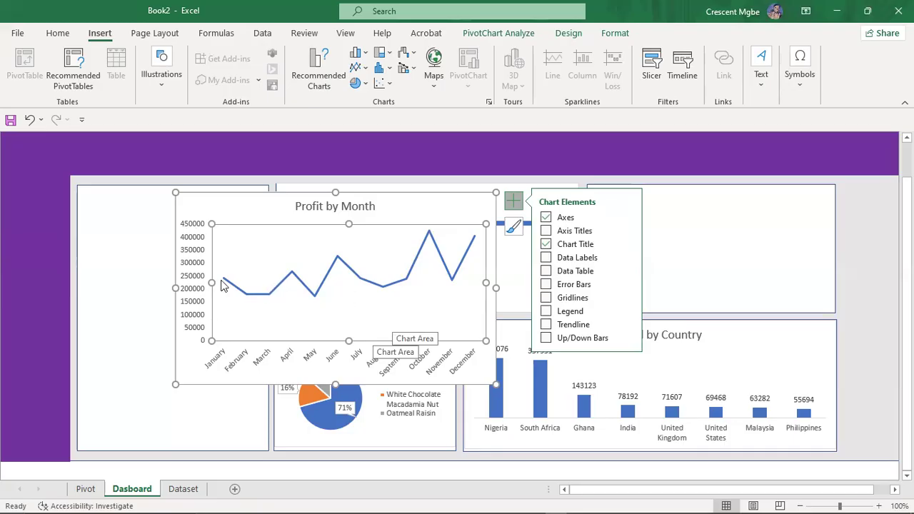
pyautogui.moveTo(199, 282)
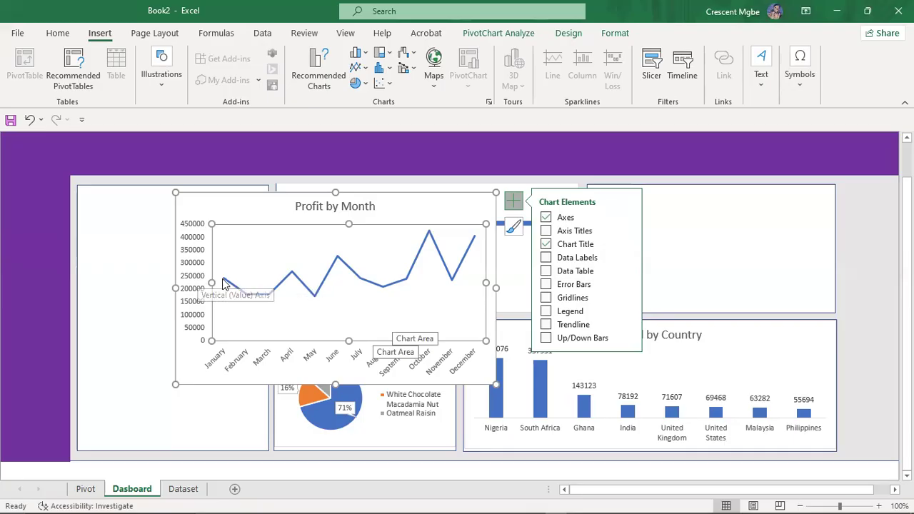
pyautogui.moveTo(250, 296)
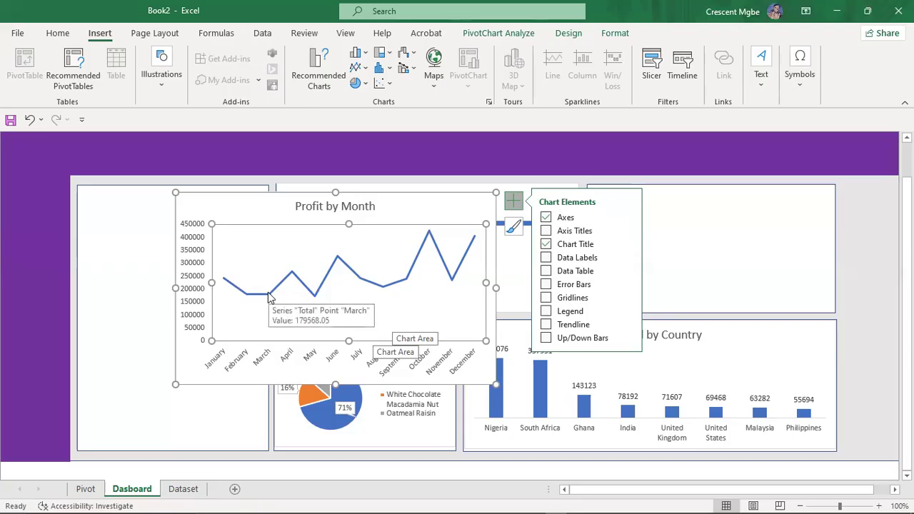
pyautogui.moveTo(290, 277)
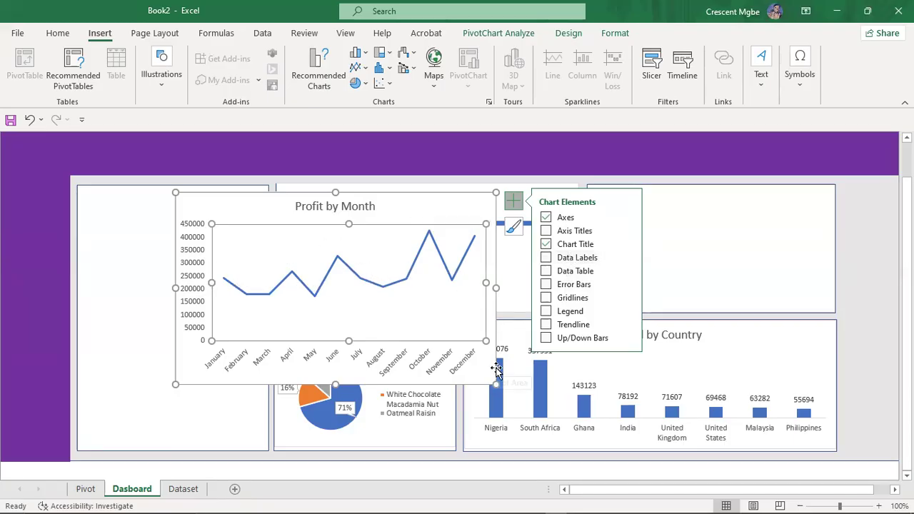
# Move the Profit by Month chart into the empty panel beside Unit sold by Product and resize it to fill that panel
pyautogui.moveTo(494, 383); pyautogui.dragTo(447, 354)
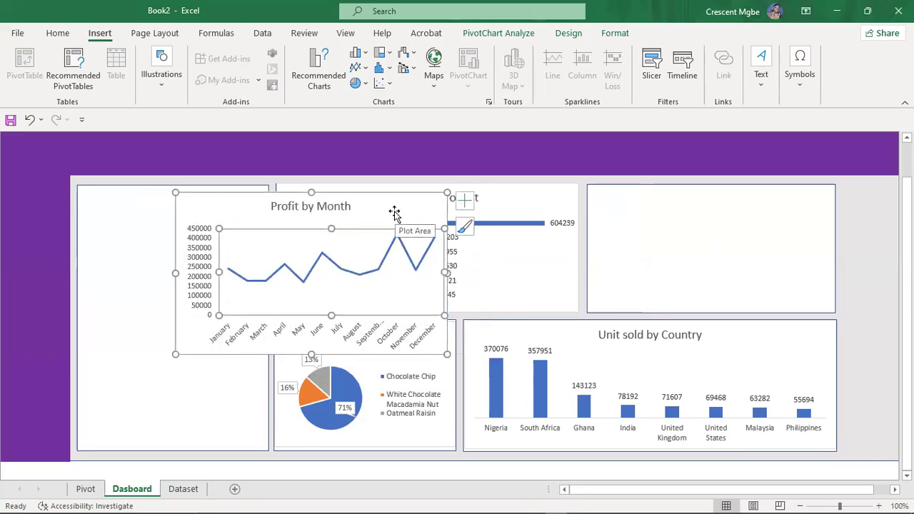
pyautogui.hotkey('ctrl', 'z')
pyautogui.moveTo(412, 206); pyautogui.dragTo(808, 200)
pyautogui.moveTo(841, 348); pyautogui.dragTo(797, 307)
pyautogui.moveTo(761, 208)
pyautogui.mouseDown()
pyautogui.moveTo(798, 206)
pyautogui.moveTo(778, 204)
pyautogui.mouseUp()
pyautogui.click(778, 204)
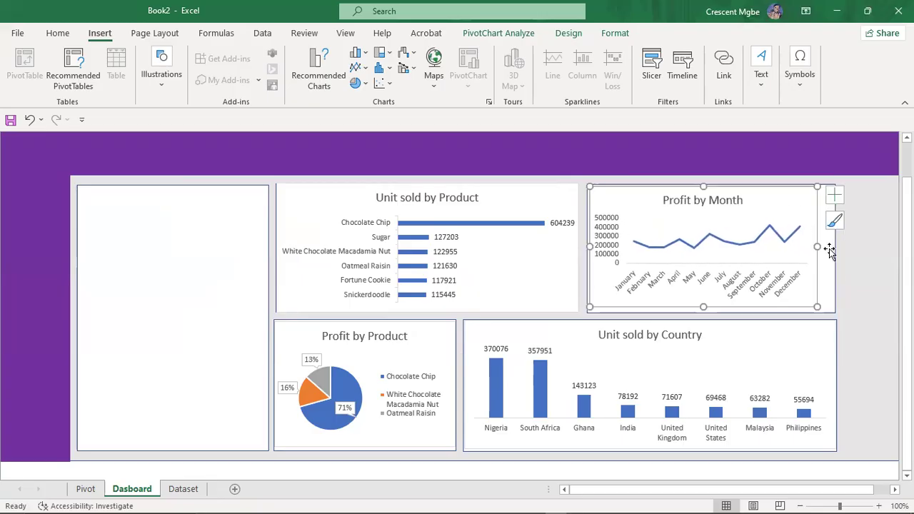
pyautogui.moveTo(817, 307); pyautogui.dragTo(833, 311)
pyautogui.click(867, 333)
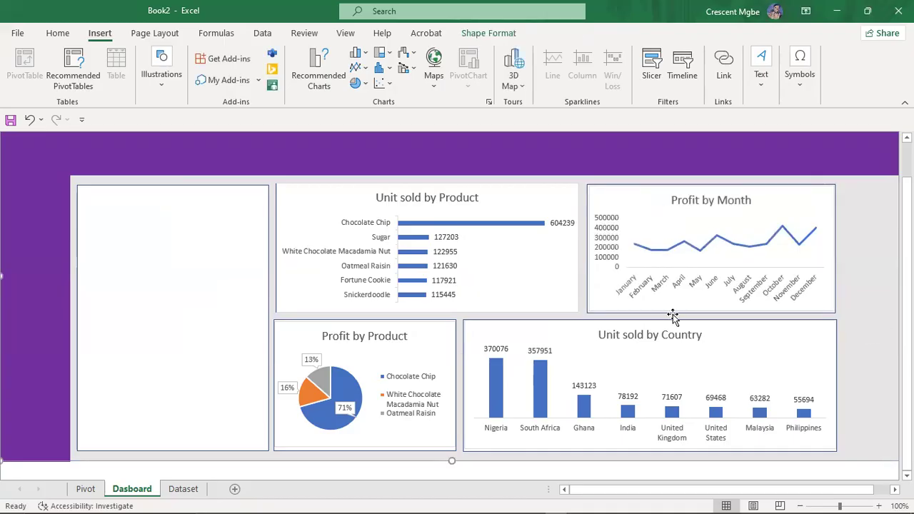
# Insert a Clustered Bar pivot chart from the Most selling days pivot table on the Pivot sheet
pyautogui.click(85, 489)
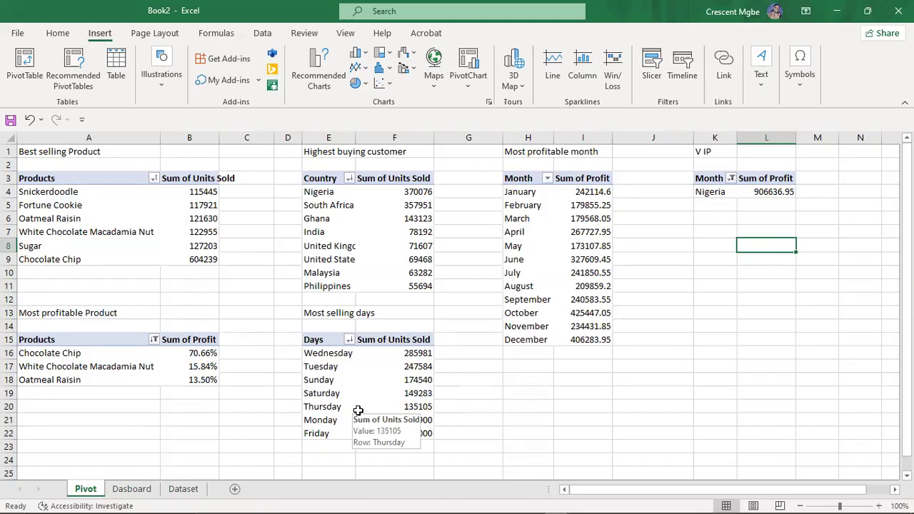
pyautogui.click(414, 366)
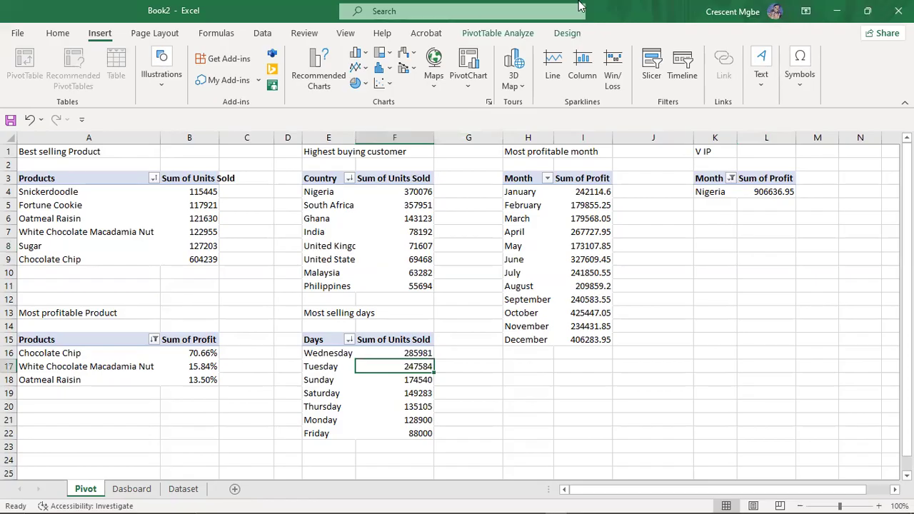
pyautogui.click(536, 33)
pyautogui.click(712, 71)
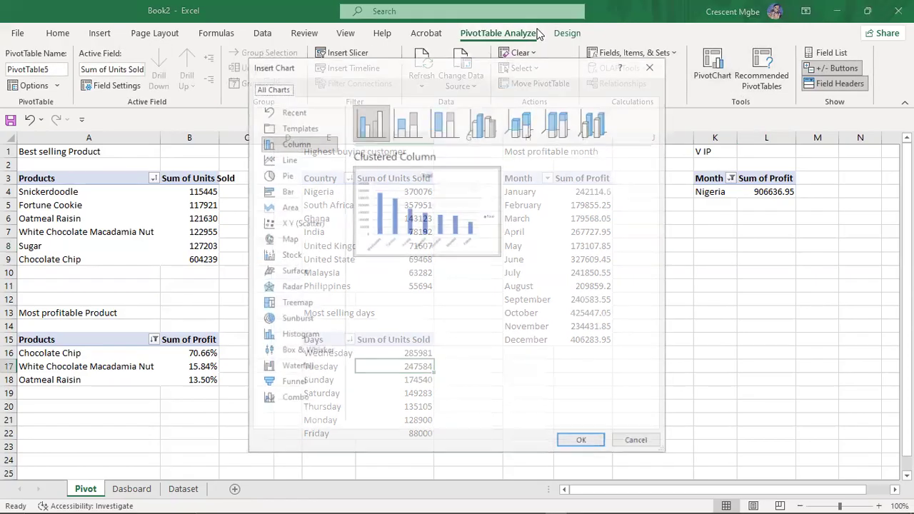
pyautogui.moveTo(380, 223)
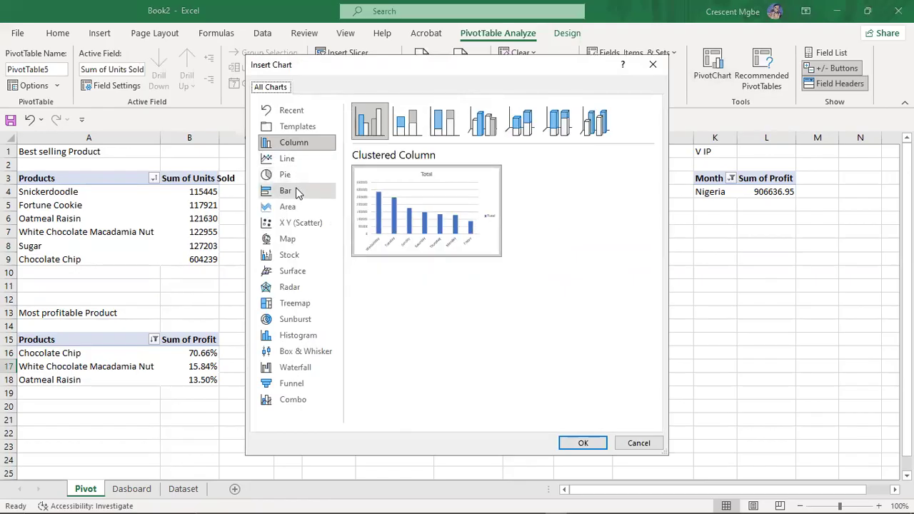
pyautogui.click(286, 190)
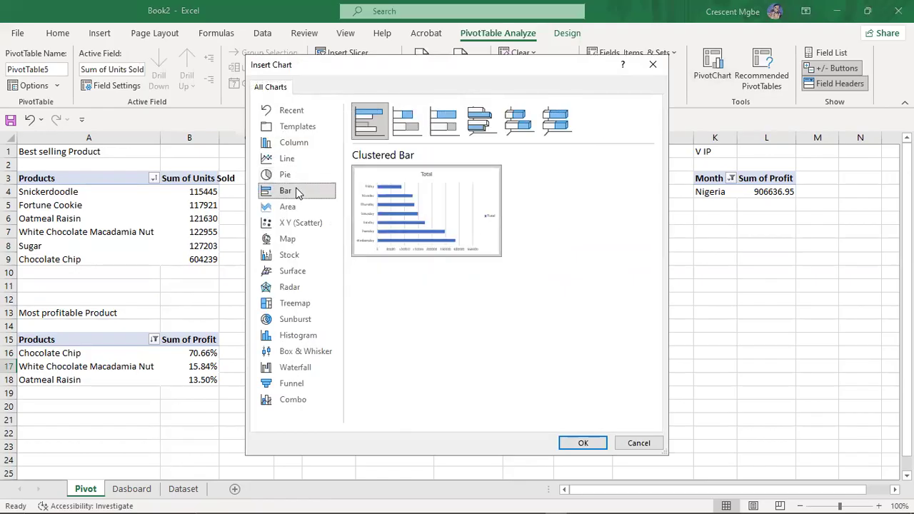
pyautogui.click(582, 443)
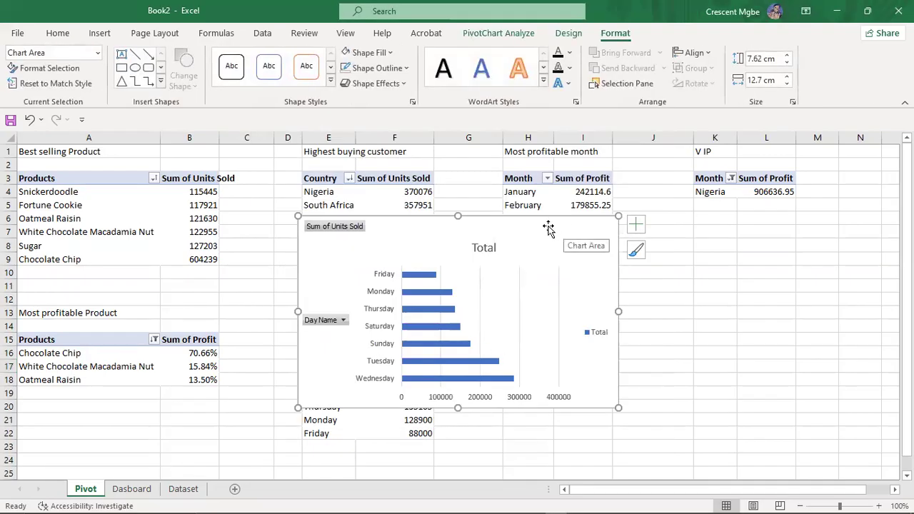
# Transfer the new bar chart of units sold per day from the Pivot sheet to the Dasboard sheet
pyautogui.hotkey('ctrl', 'x')
pyautogui.click(131, 488)
pyautogui.click(176, 287)
pyautogui.hotkey('ctrl', 'v')
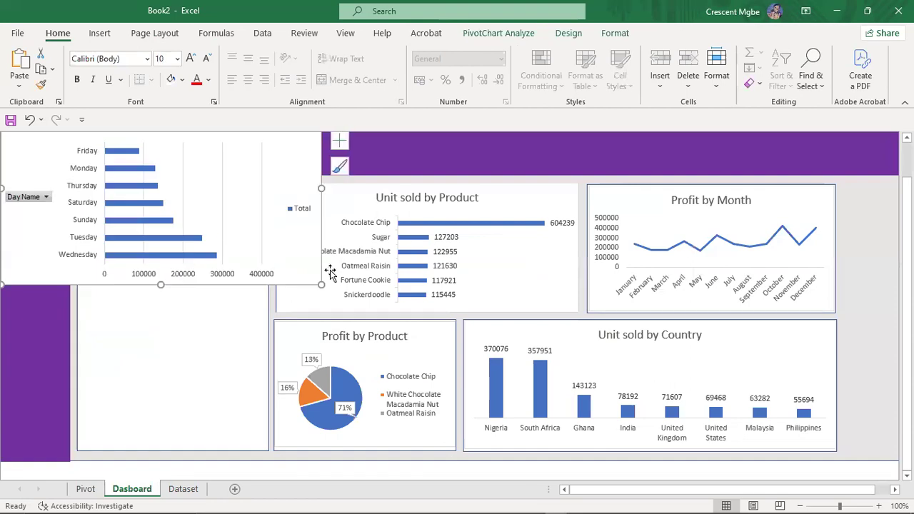
# Resize and position the days bar chart to fill the tall empty panel beside the product charts
pyautogui.moveTo(311, 285); pyautogui.dragTo(221, 287)
pyautogui.moveTo(173, 205); pyautogui.dragTo(227, 282)
pyautogui.moveTo(271, 361); pyautogui.dragTo(234, 361)
pyautogui.moveTo(143, 362); pyautogui.dragTo(138, 429)
pyautogui.moveTo(211, 251)
pyautogui.mouseDown()
pyautogui.moveTo(246, 265)
pyautogui.moveTo(226, 262)
pyautogui.mouseUp()
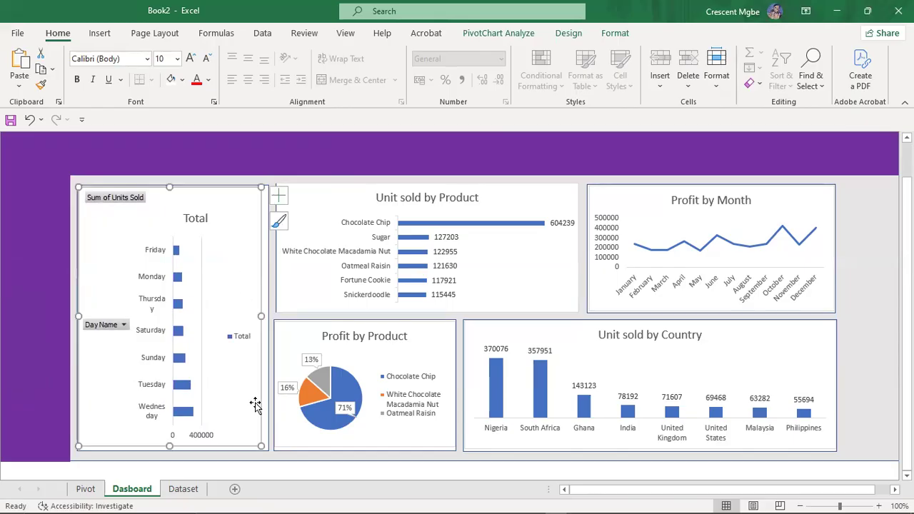
pyautogui.moveTo(263, 446); pyautogui.dragTo(266, 447)
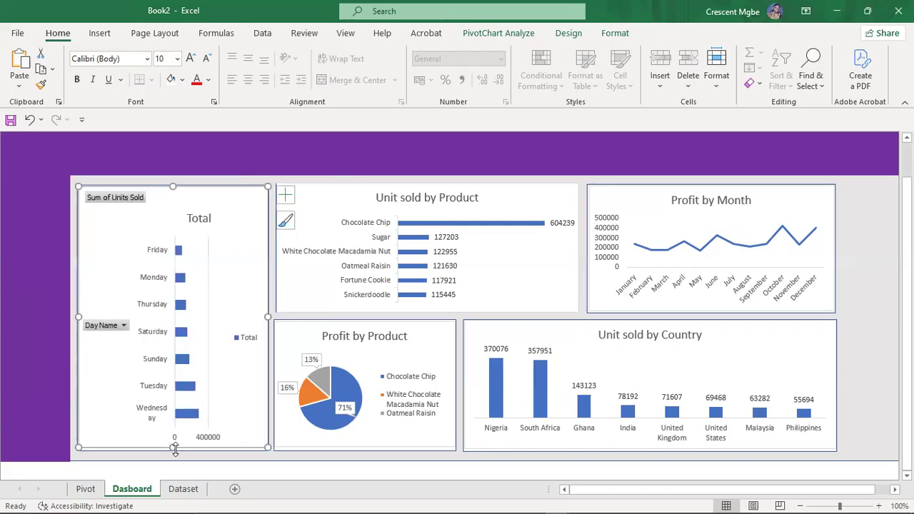
pyautogui.moveTo(175, 448); pyautogui.dragTo(172, 449)
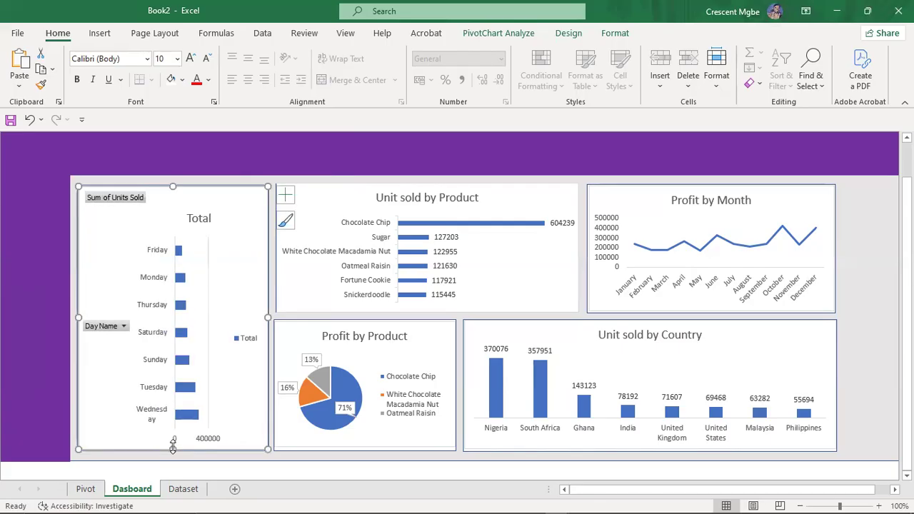
# Hide all field buttons on the days bar chart and change its title to "Unit sold by Days"
pyautogui.rightClick(125, 203)
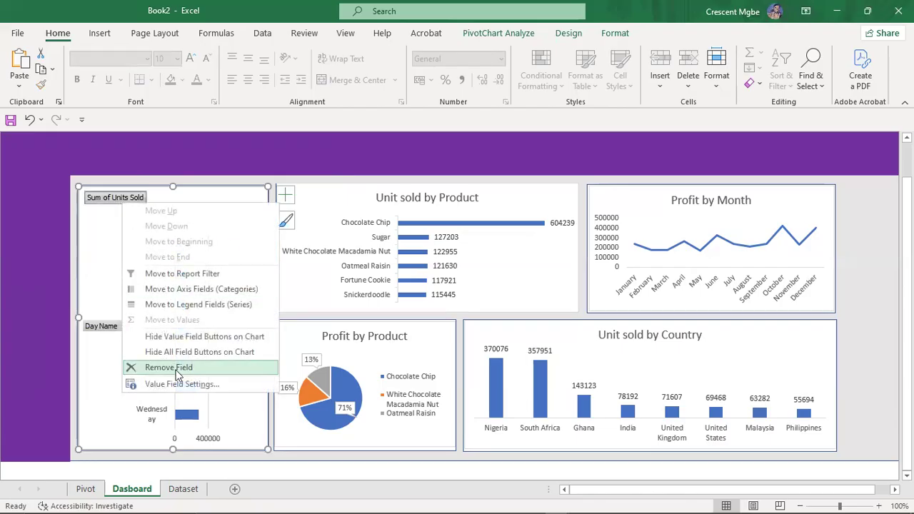
pyautogui.click(190, 352)
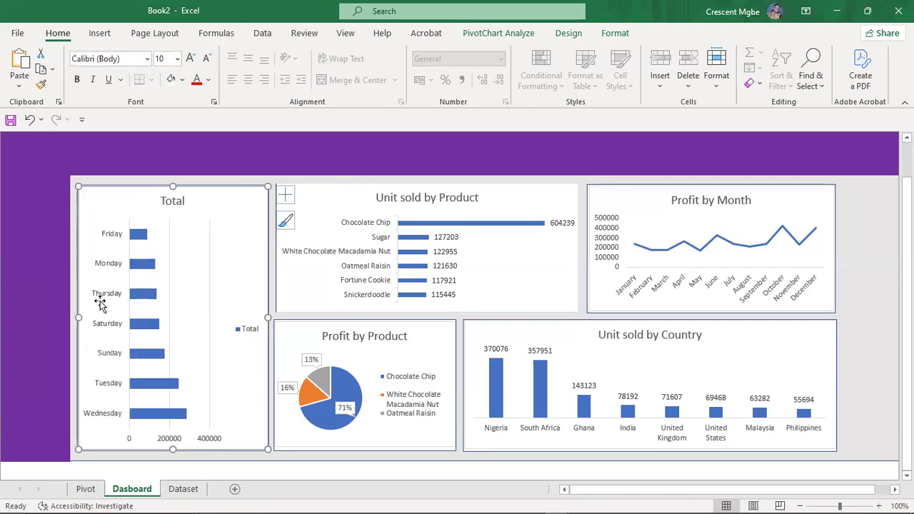
pyautogui.click(186, 200)
pyautogui.click(184, 202)
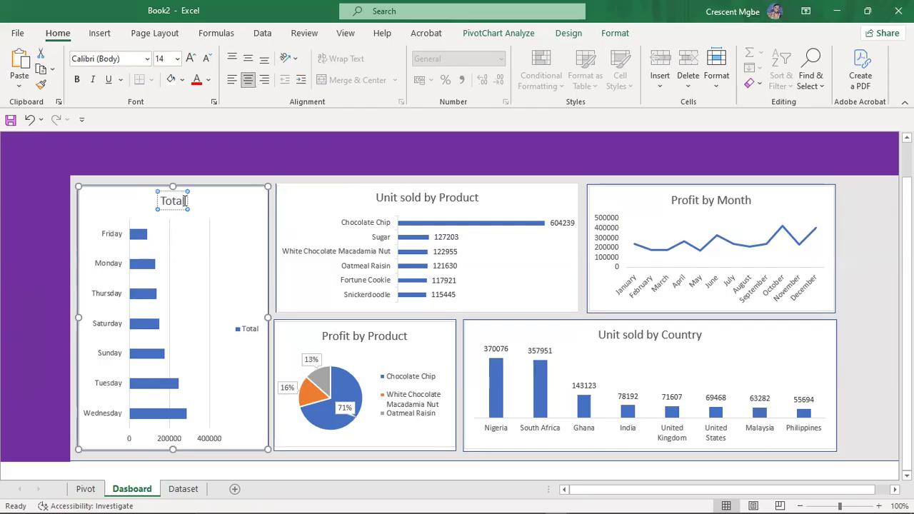
pyautogui.press('BackSpace')
pyautogui.press('BackSpace')
pyautogui.press('BackSpace')
pyautogui.press('BackSpace')
pyautogui.press('BackSpace')
pyautogui.write('Unit')
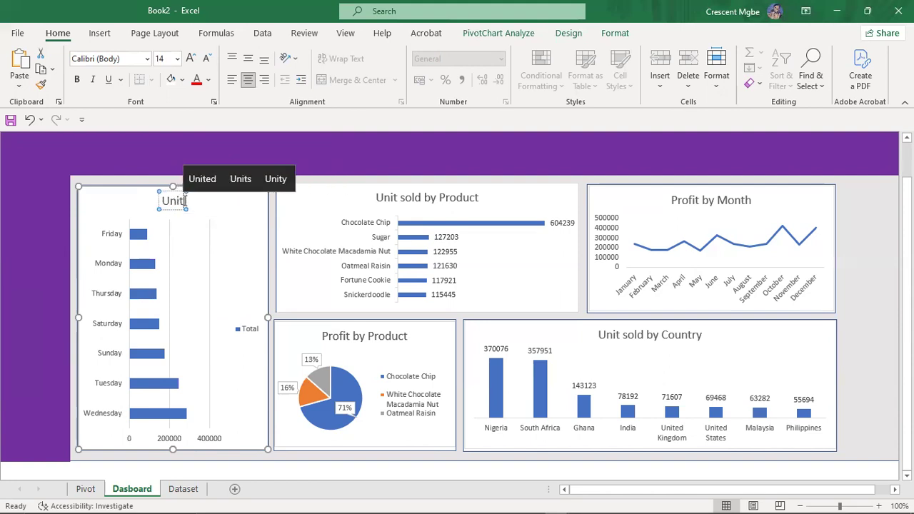
pyautogui.write(' sold')
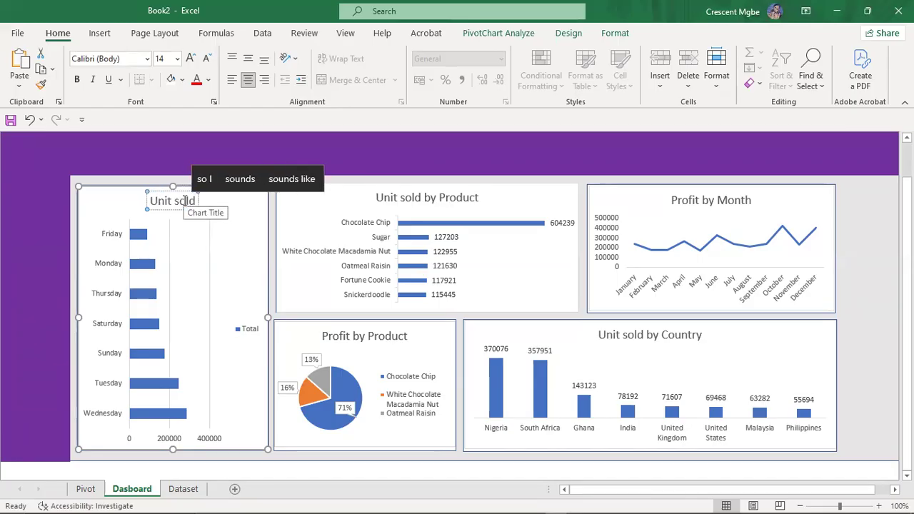
pyautogui.write(' by')
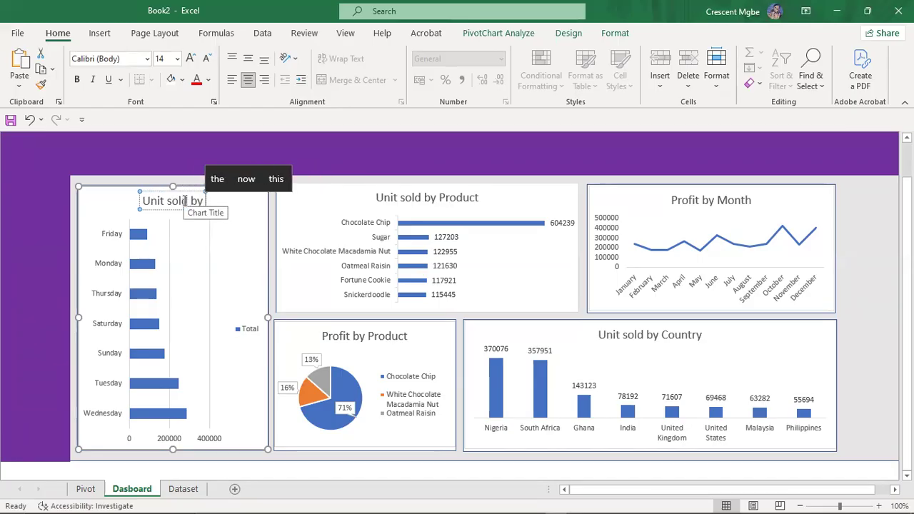
pyautogui.write(' Days')
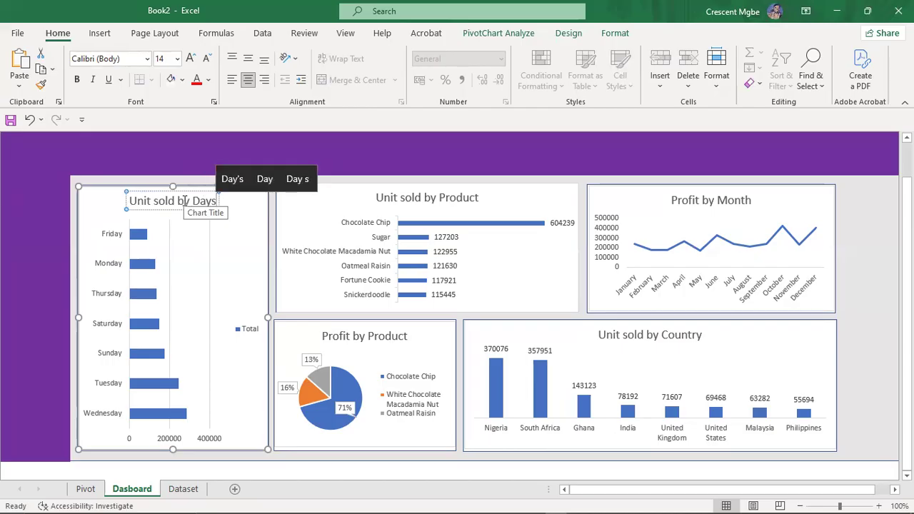
# Remove the legend and gridlines from the Unit sold by Days chart and show data labels on its bars
pyautogui.click(251, 329)
pyautogui.click(285, 193)
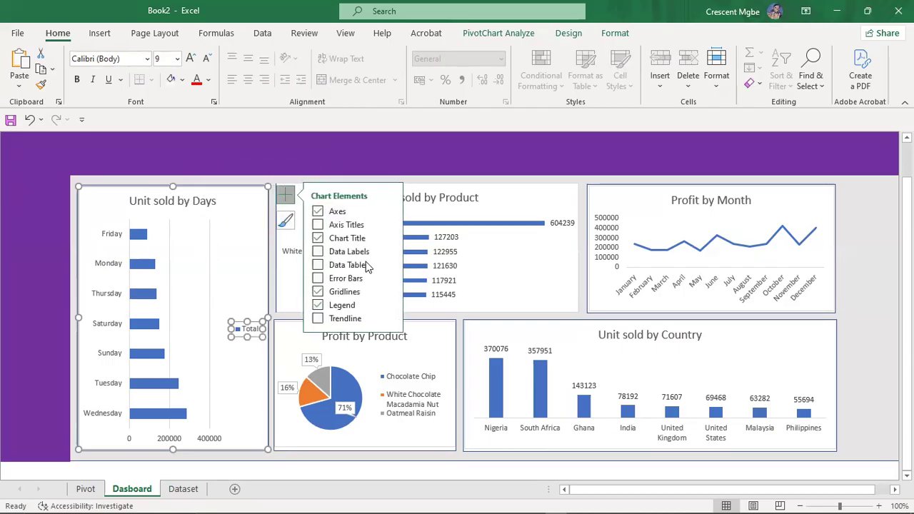
pyautogui.click(318, 305)
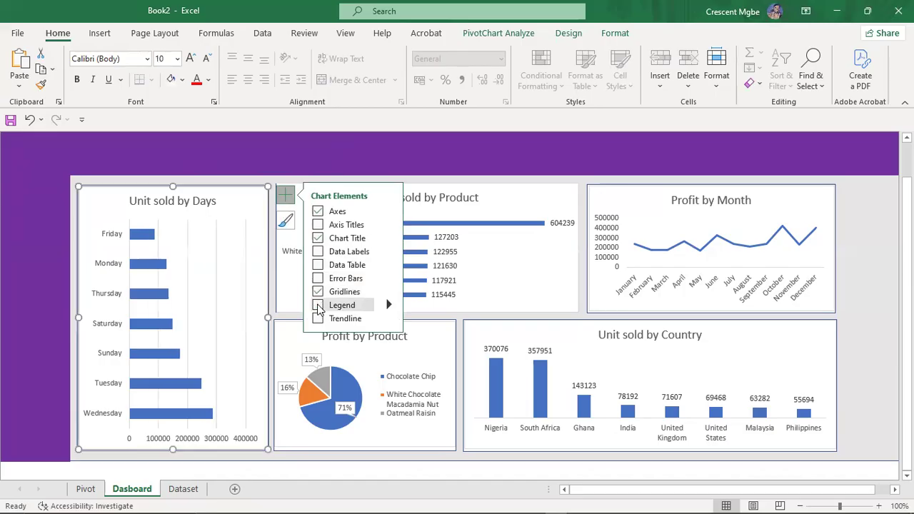
pyautogui.click(216, 257)
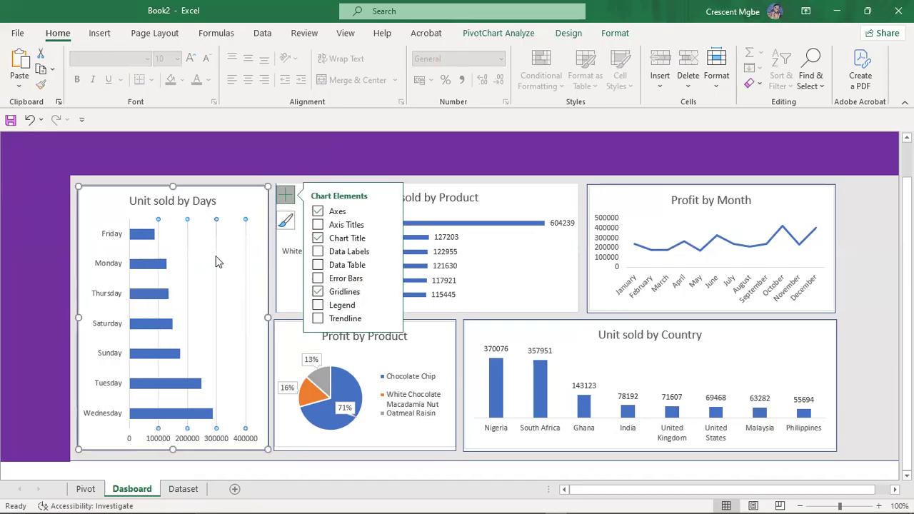
pyautogui.press('Delete')
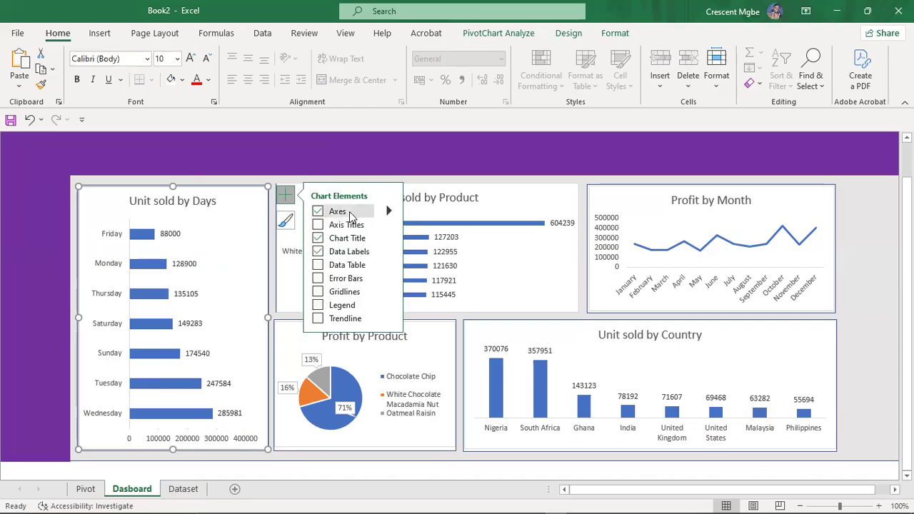
# Remove the primary horizontal axis from the Unit sold by Days chart and deselect the chart
pyautogui.click(389, 212)
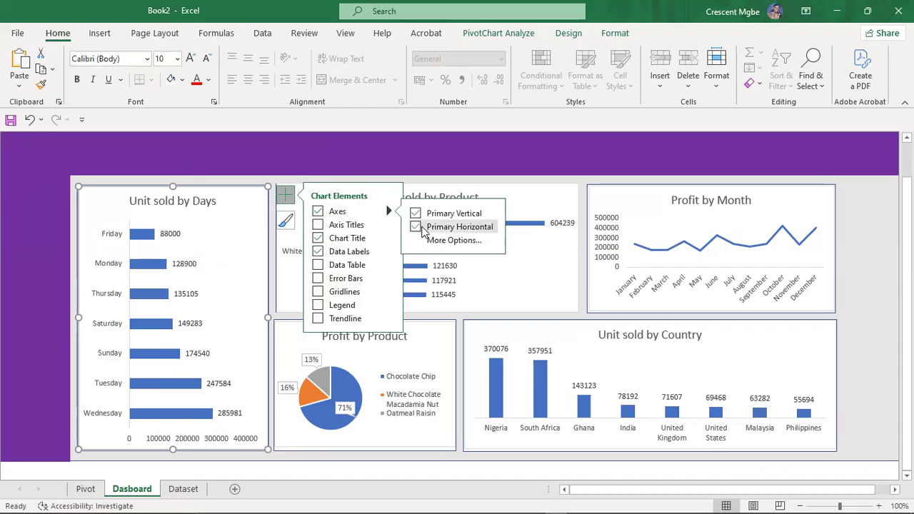
pyautogui.click(416, 227)
pyautogui.click(414, 227)
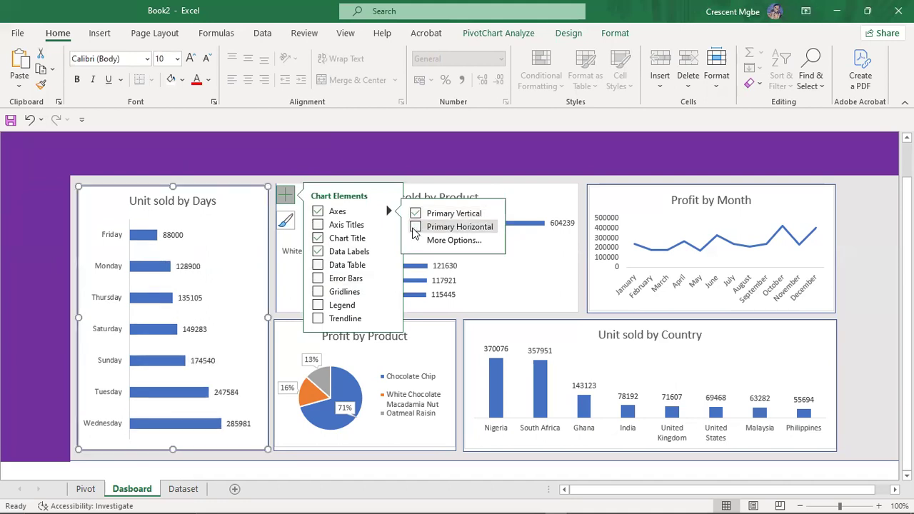
pyautogui.click(881, 247)
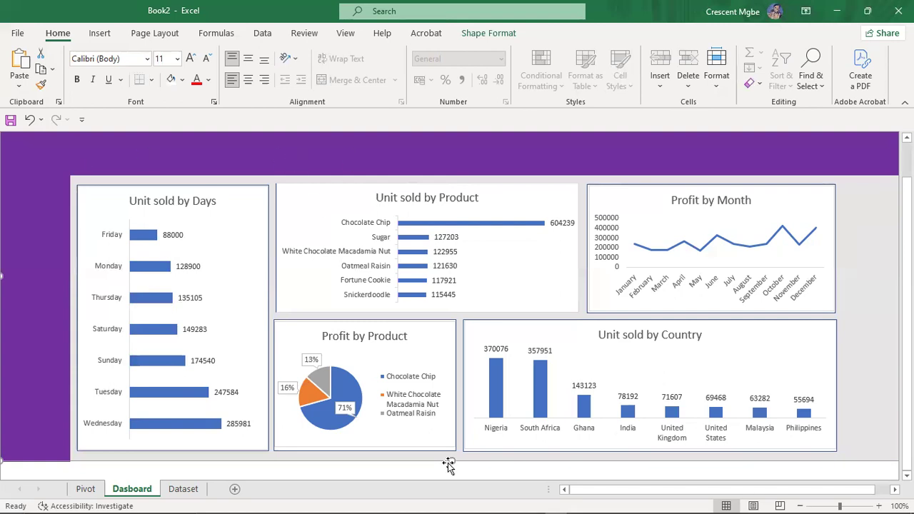
# Switch to Chrome to compare the dashboard with the Marketing Dashboard example's header layout, and return to Excel
pyautogui.moveTo(659, 499)
pyautogui.click(728, 503)
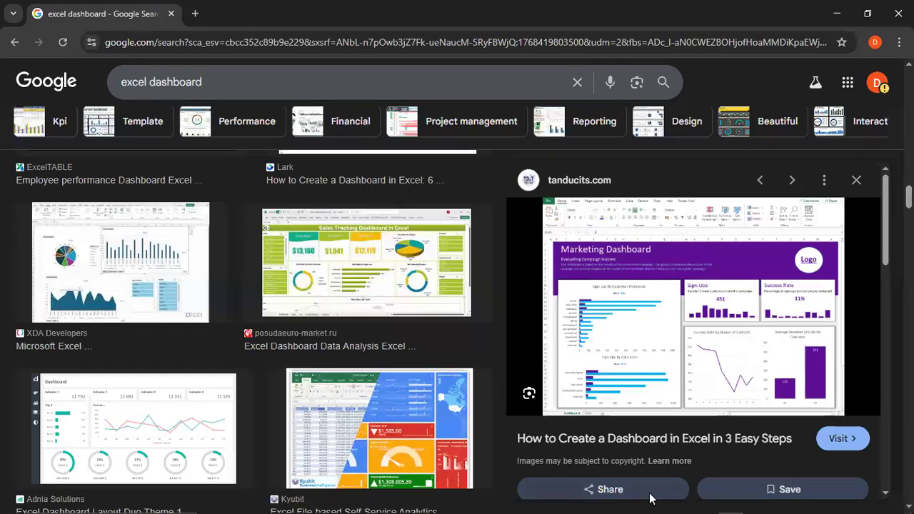
pyautogui.moveTo(653, 509)
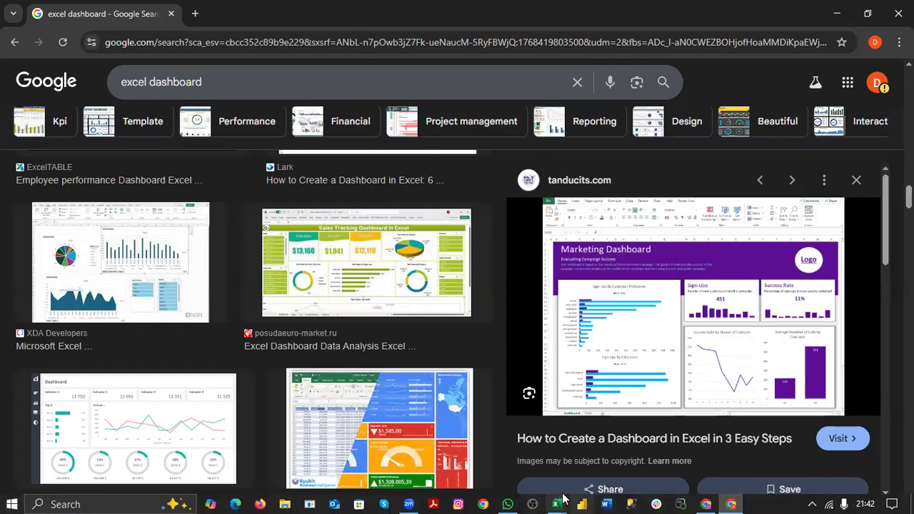
pyautogui.moveTo(560, 502)
pyautogui.click(607, 461)
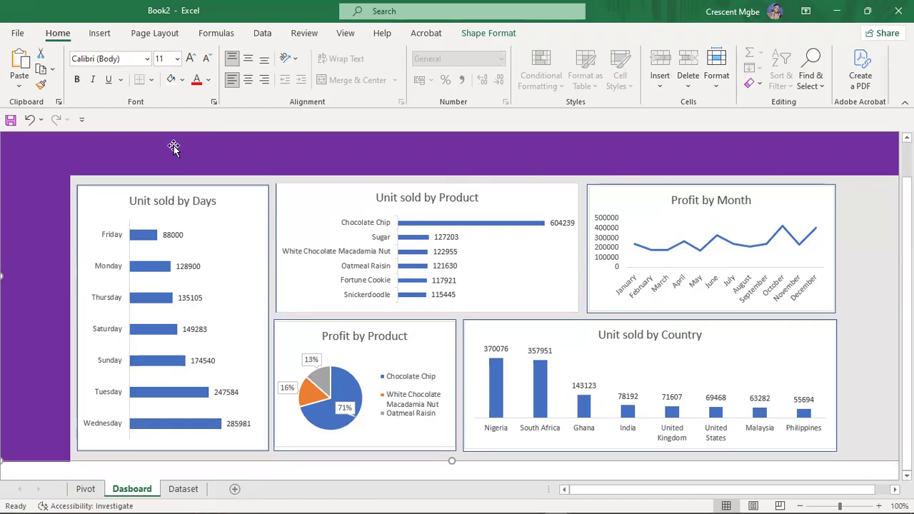
pyautogui.moveTo(671, 499)
pyautogui.click(735, 502)
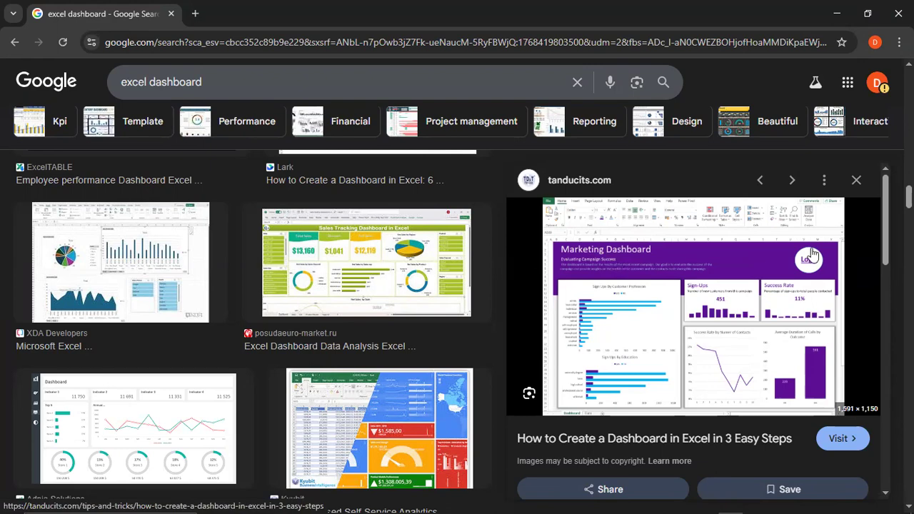
pyautogui.moveTo(673, 498)
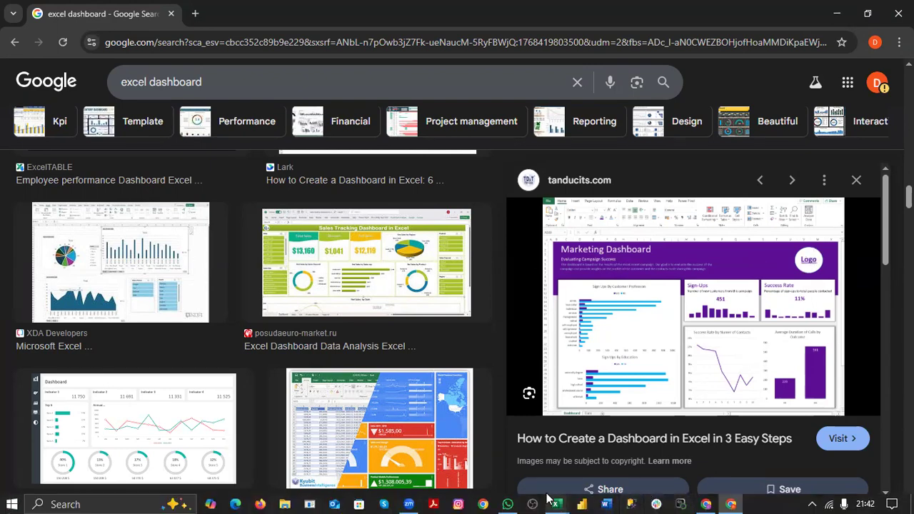
pyautogui.moveTo(557, 498)
pyautogui.click(632, 443)
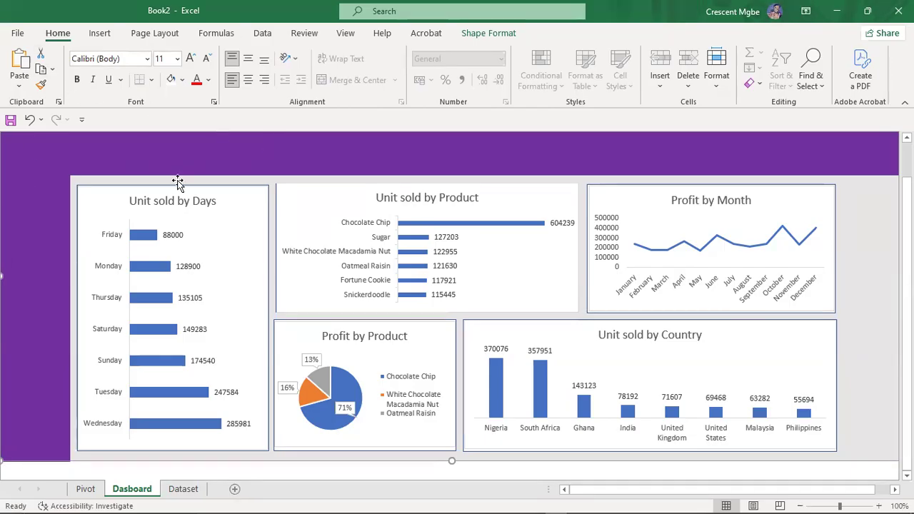
# Draw a wide, thin text box across the purple header banner, spanning the width of the charts below
pyautogui.click(159, 146)
pyautogui.click(99, 33)
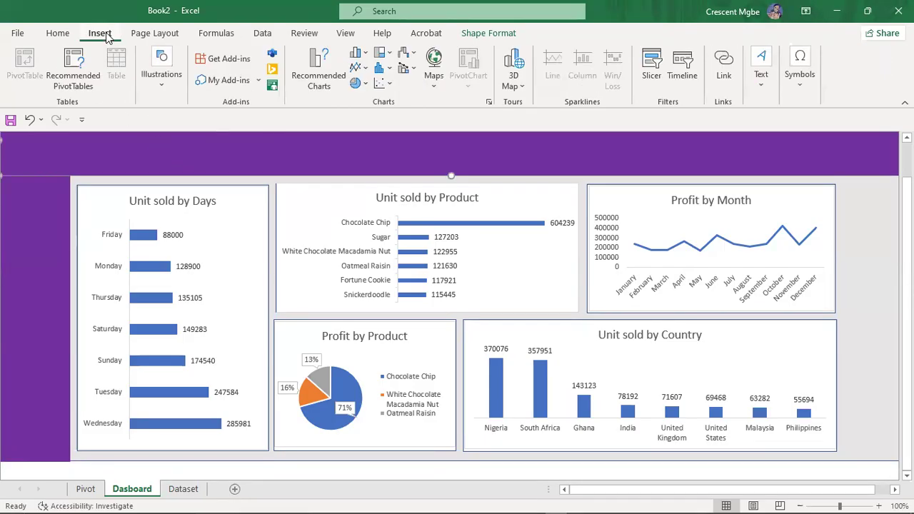
pyautogui.click(161, 71)
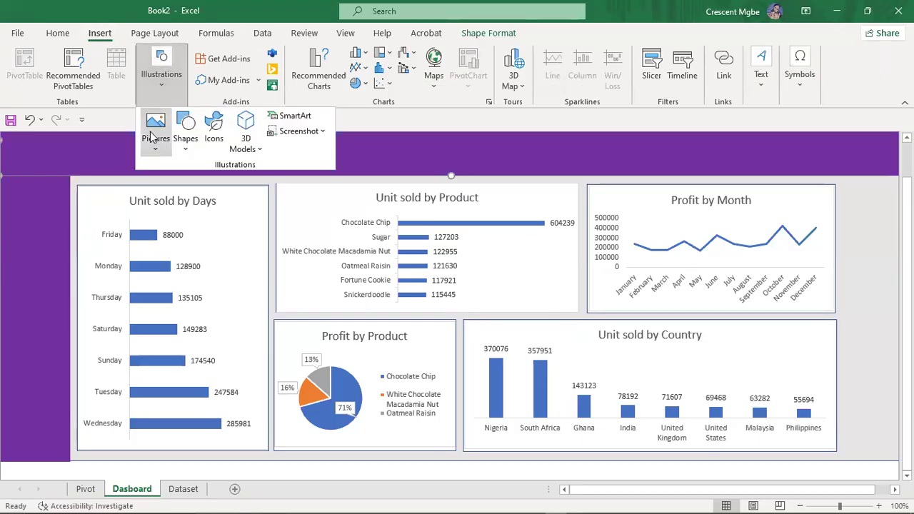
pyautogui.click(185, 136)
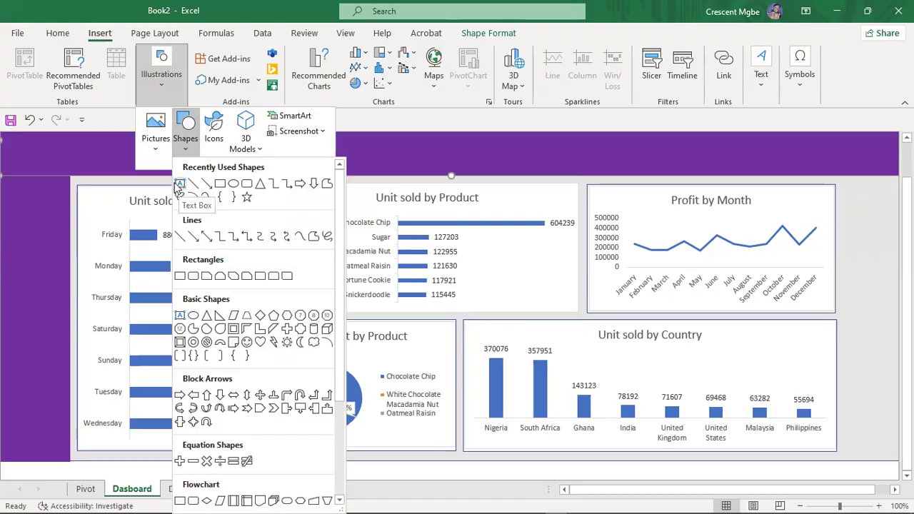
pyautogui.click(179, 185)
pyautogui.moveTo(66, 140); pyautogui.dragTo(833, 162)
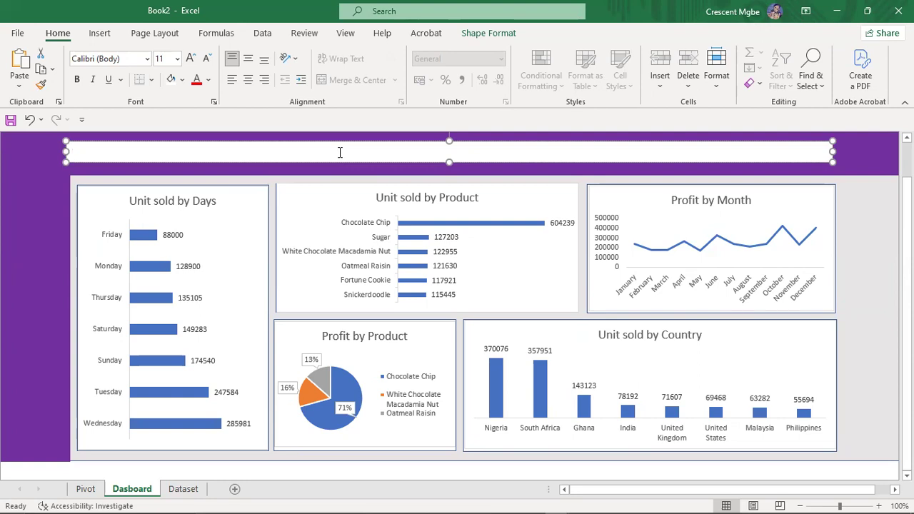
# Enter "Nnenna Cookies Store Sales" as the dashboard title in the text box on the purple banner
pyautogui.write('nenn')
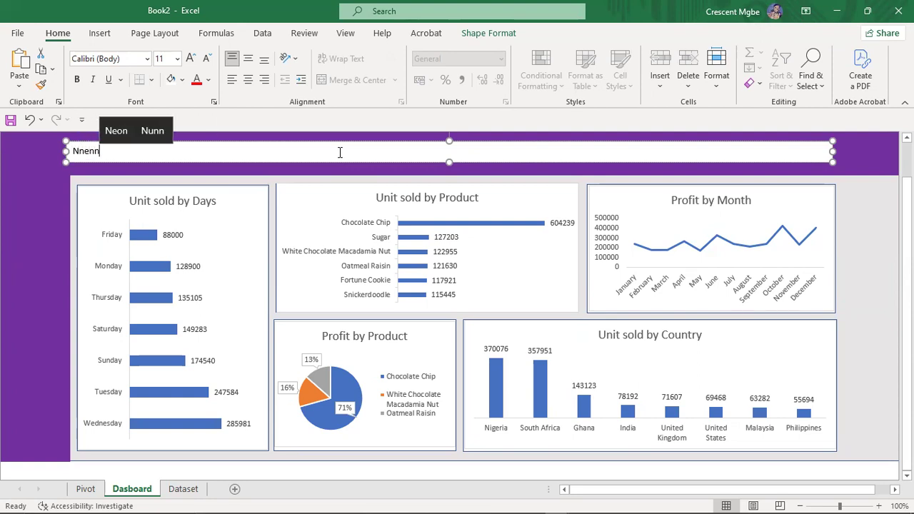
pyautogui.write('a ')
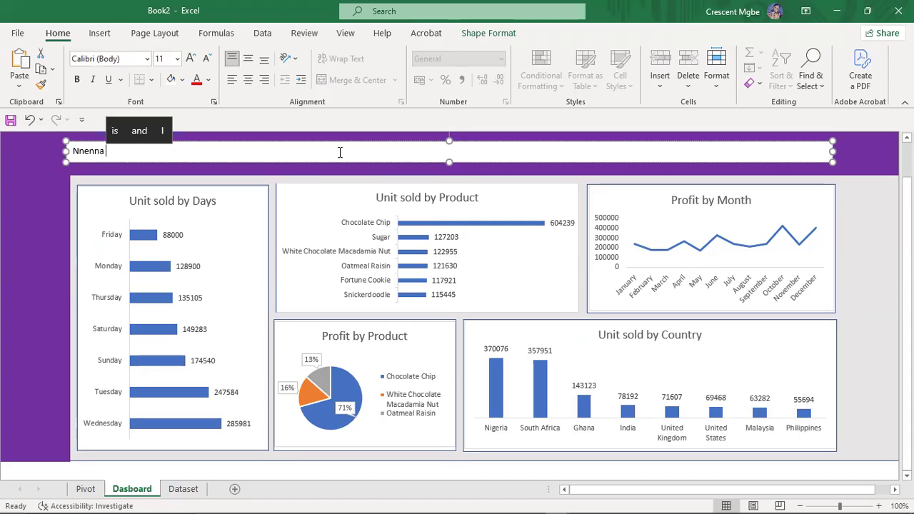
pyautogui.write('Cookie')
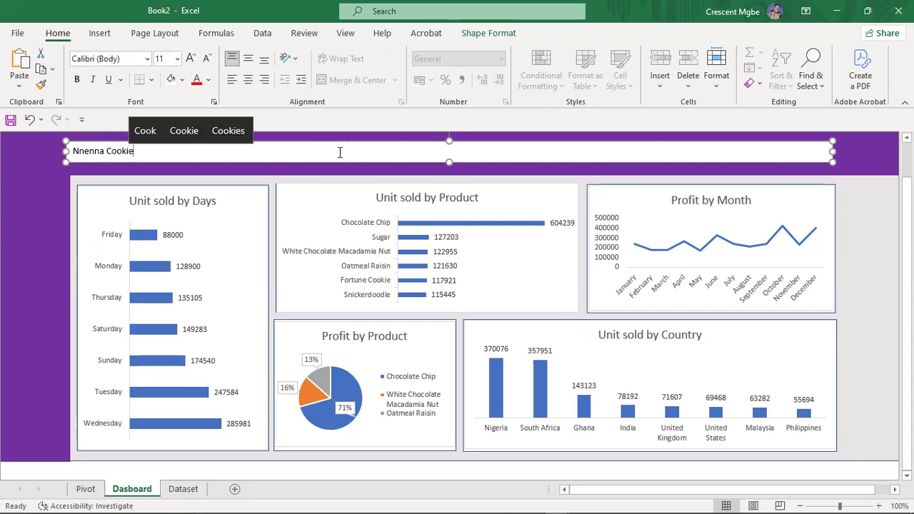
pyautogui.write('s St')
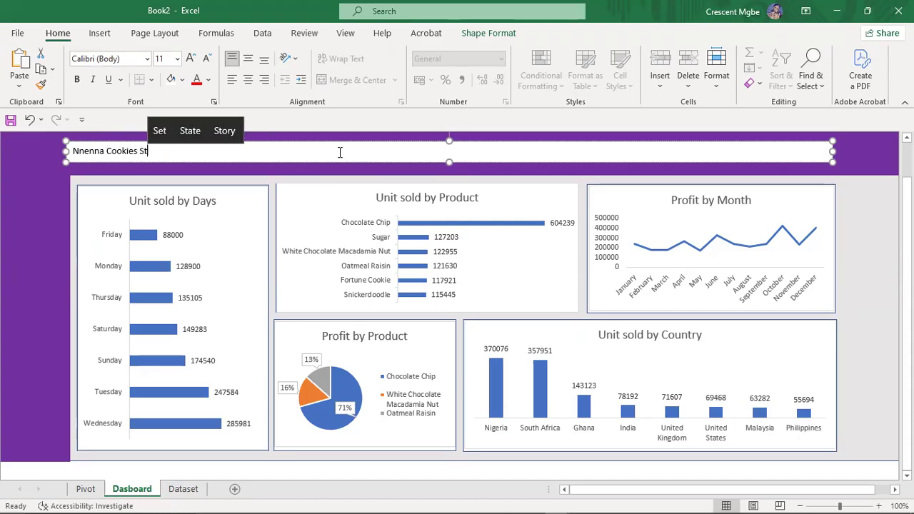
pyautogui.write('ore Sales')
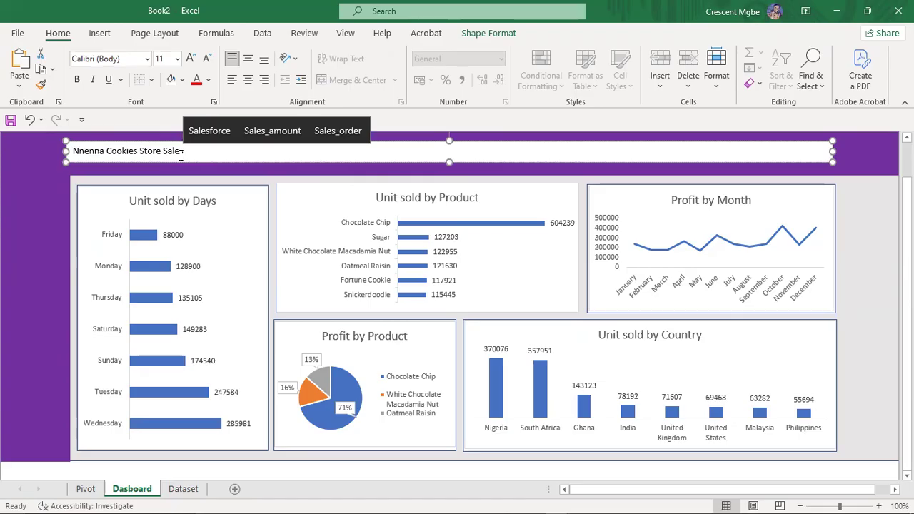
# Enlarge the whole dashboard title text to font size 40
pyautogui.moveTo(181, 156); pyautogui.dragTo(83, 149)
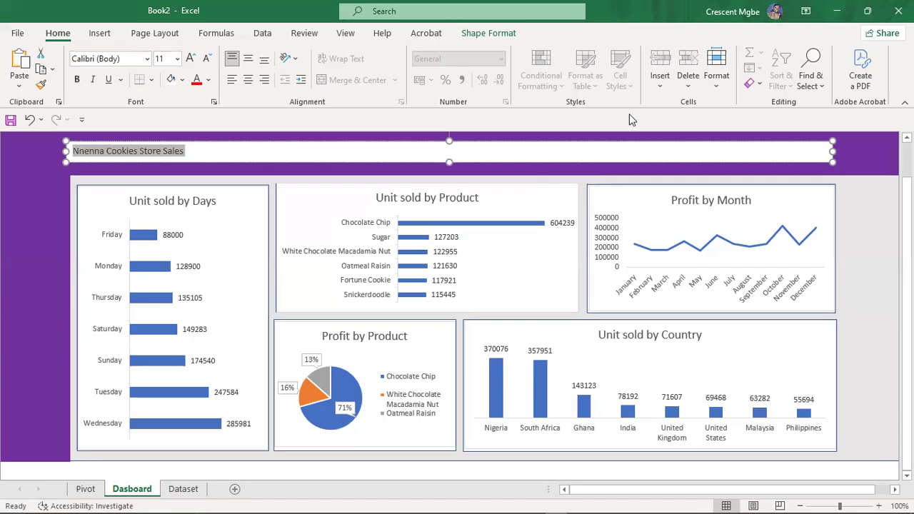
pyautogui.click(493, 33)
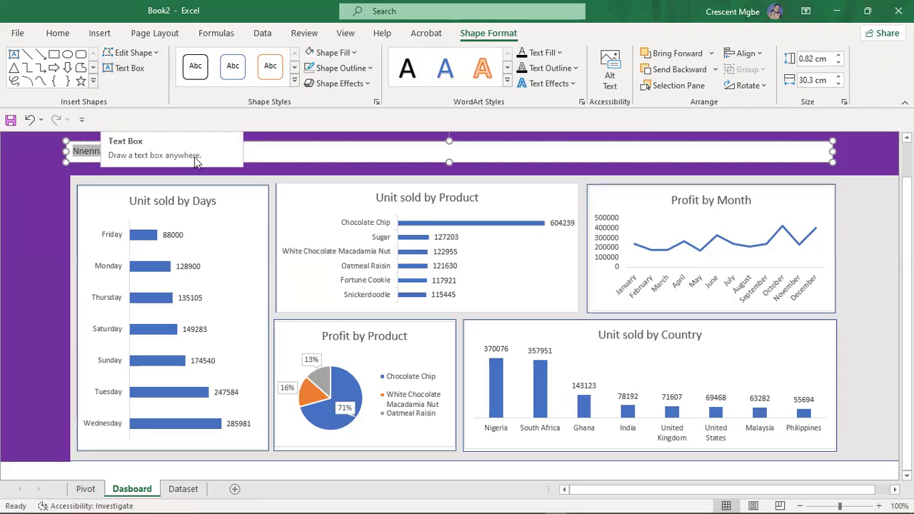
pyautogui.click(308, 153)
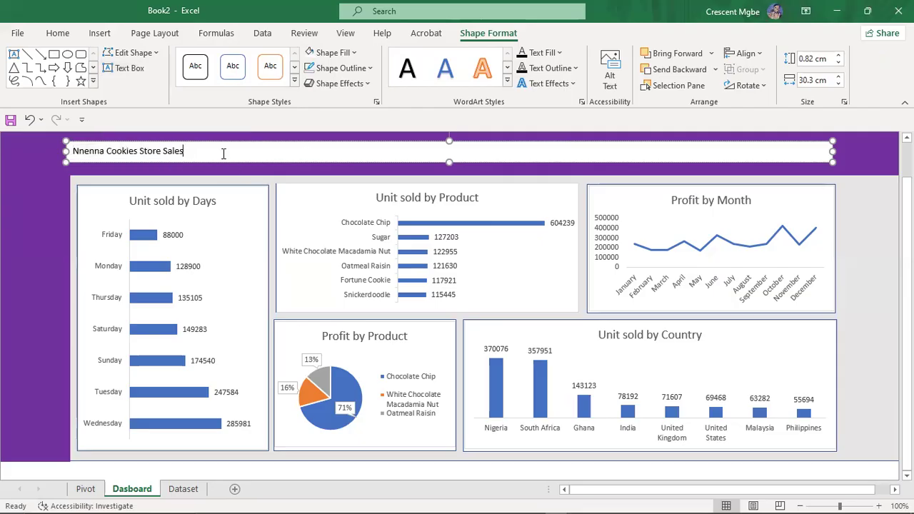
pyautogui.click(58, 33)
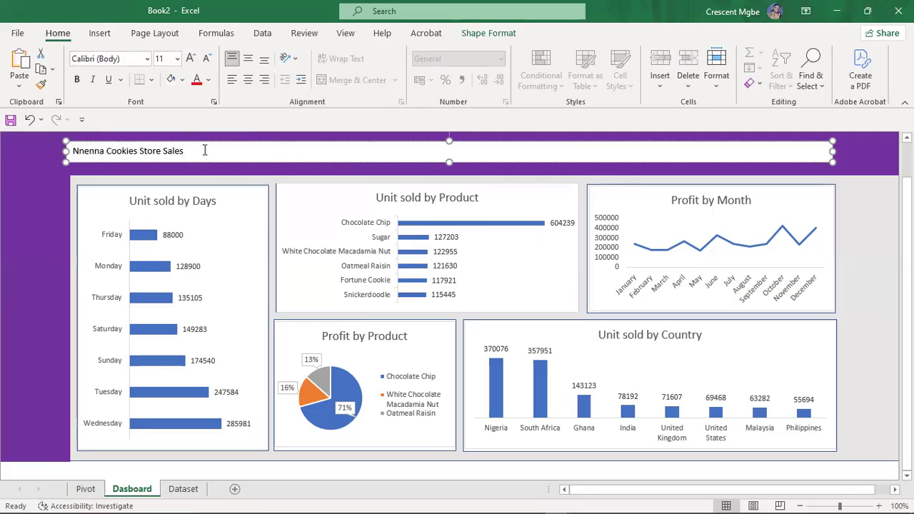
pyautogui.moveTo(196, 151); pyautogui.dragTo(73, 151)
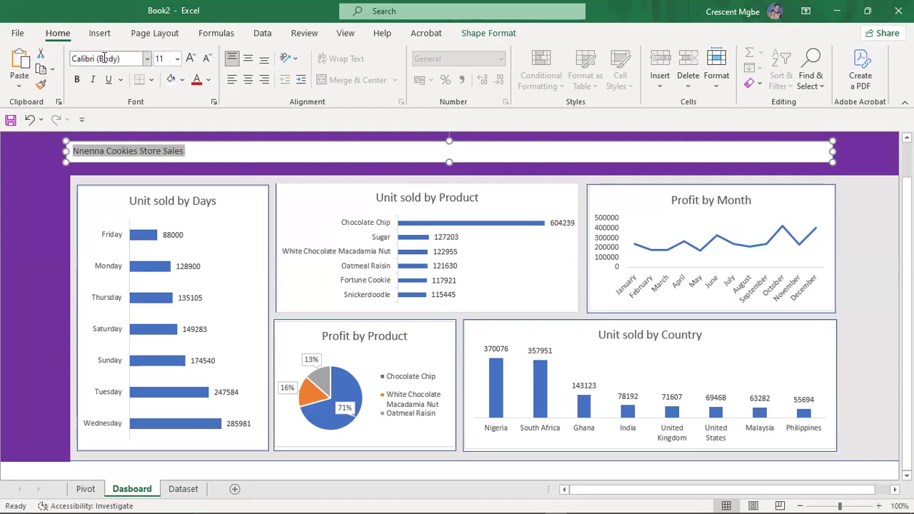
pyautogui.click(178, 60)
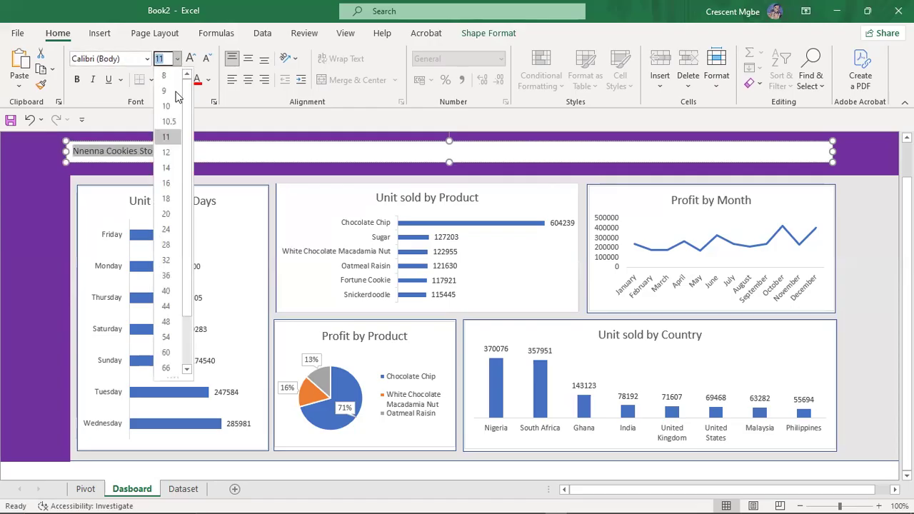
pyautogui.click(191, 59)
pyautogui.click(191, 59)
pyautogui.click(192, 58)
pyautogui.click(191, 59)
pyautogui.click(192, 59)
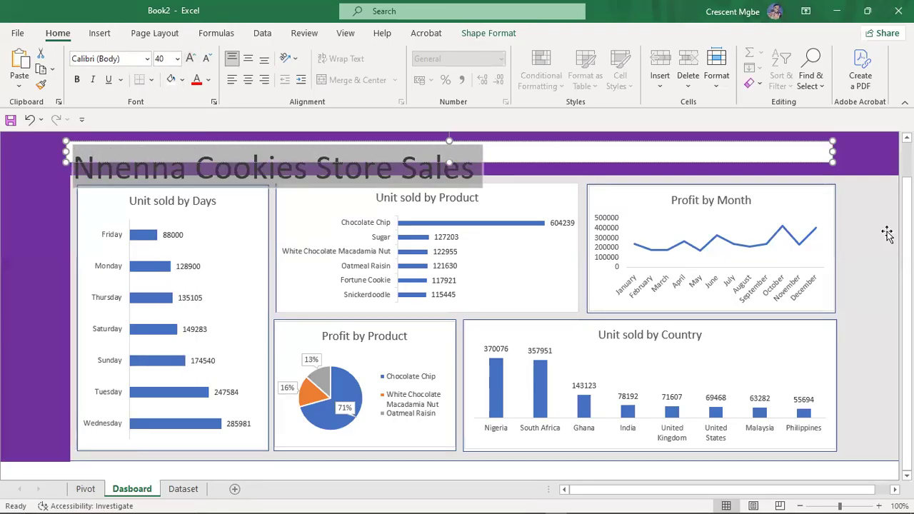
# Reduce the whole dashboard title text to font size 28
pyautogui.click(388, 175)
pyautogui.click(361, 155)
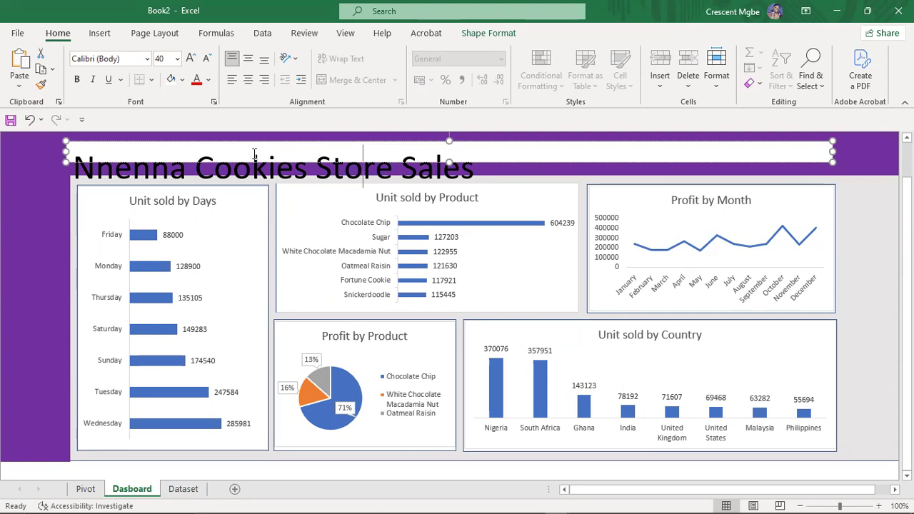
pyautogui.click(413, 174)
pyautogui.moveTo(474, 168); pyautogui.dragTo(112, 168)
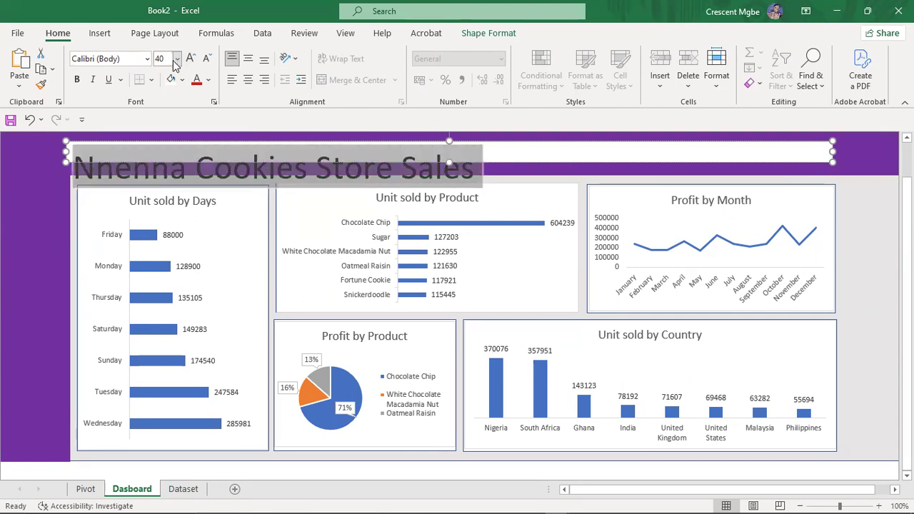
pyautogui.click(206, 58)
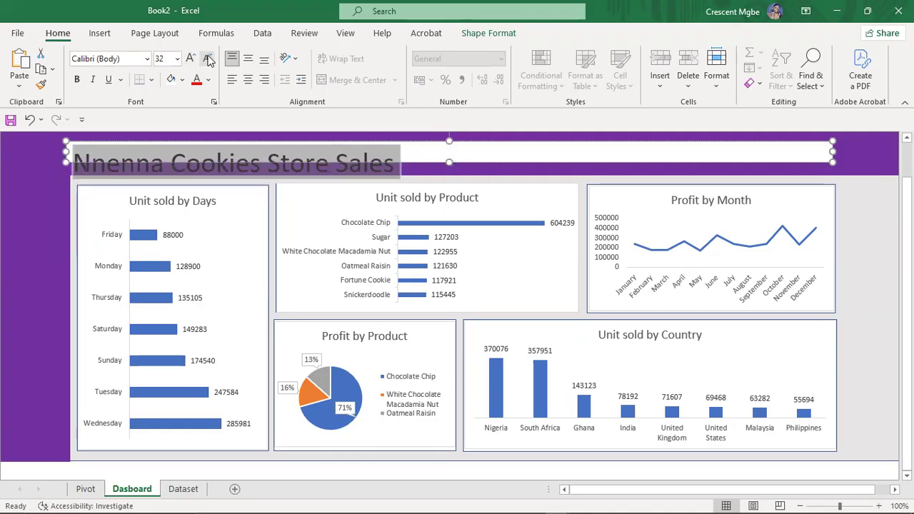
pyautogui.click(207, 58)
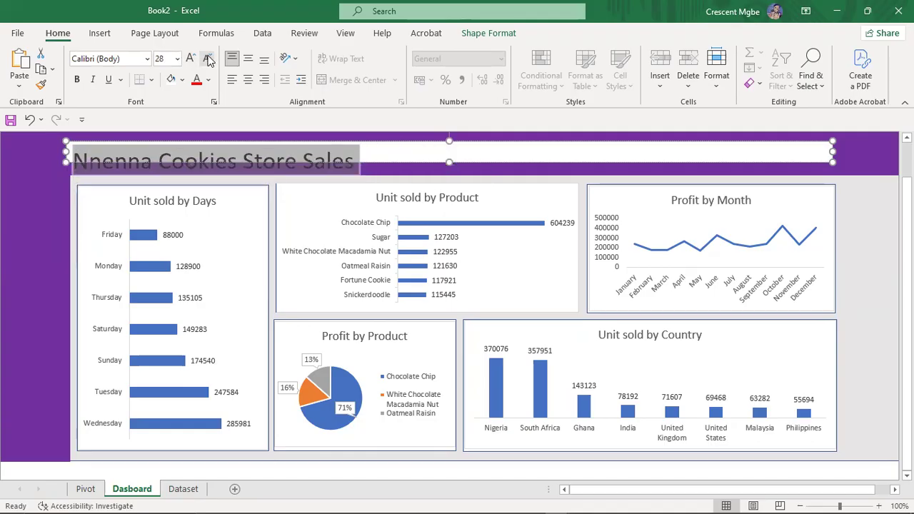
pyautogui.click(875, 232)
pyautogui.click(320, 155)
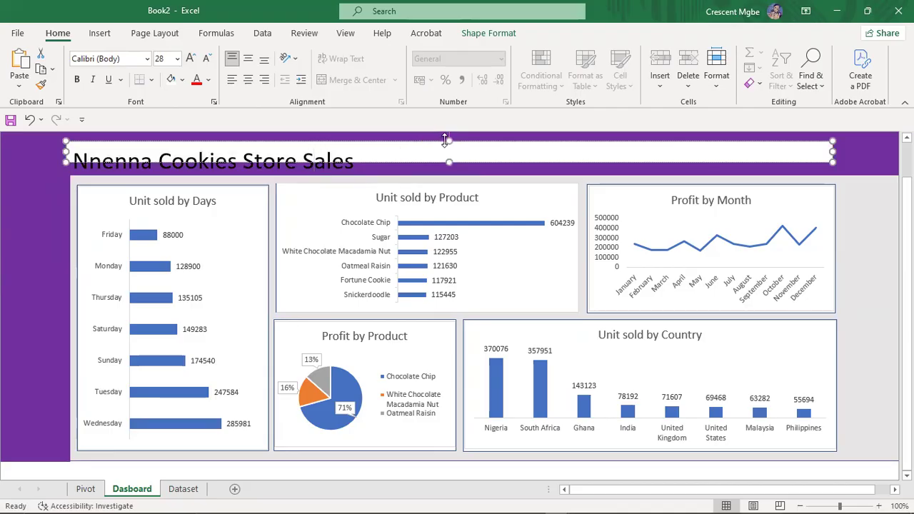
# Undo the last changes to the banner and title, and set the title's font size back to 28
pyautogui.moveTo(440, 134); pyautogui.dragTo(489, 180)
pyautogui.hotkey('ctrl', 'z')
pyautogui.hotkey('ctrl', 'z')
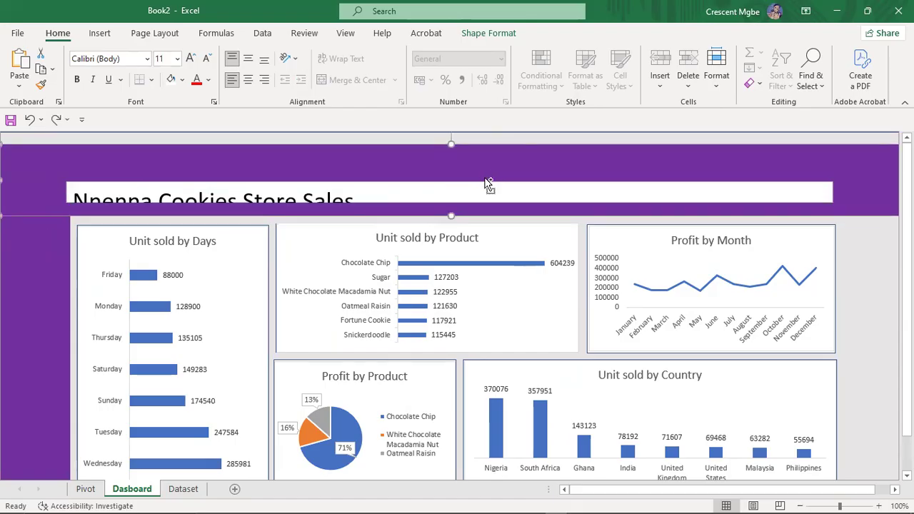
pyautogui.hotkey('ctrl', 'shift', '.')
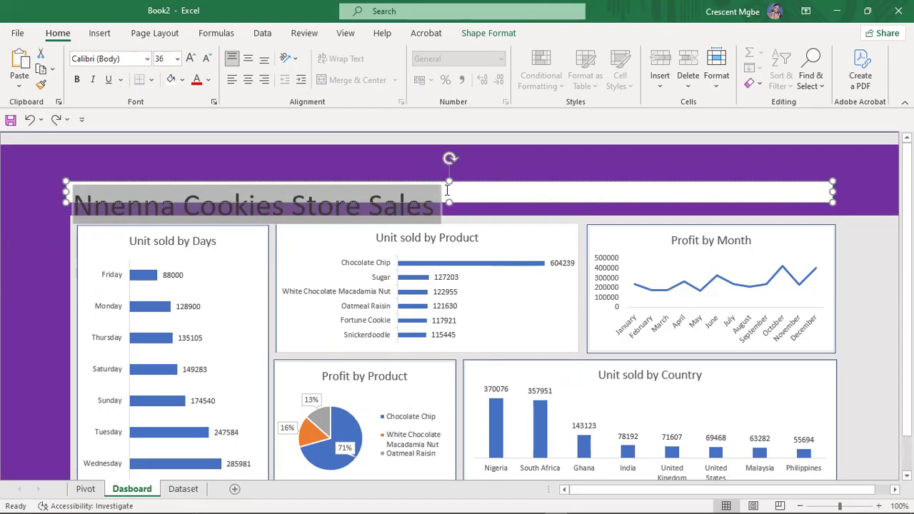
pyautogui.click(206, 58)
pyautogui.click(206, 59)
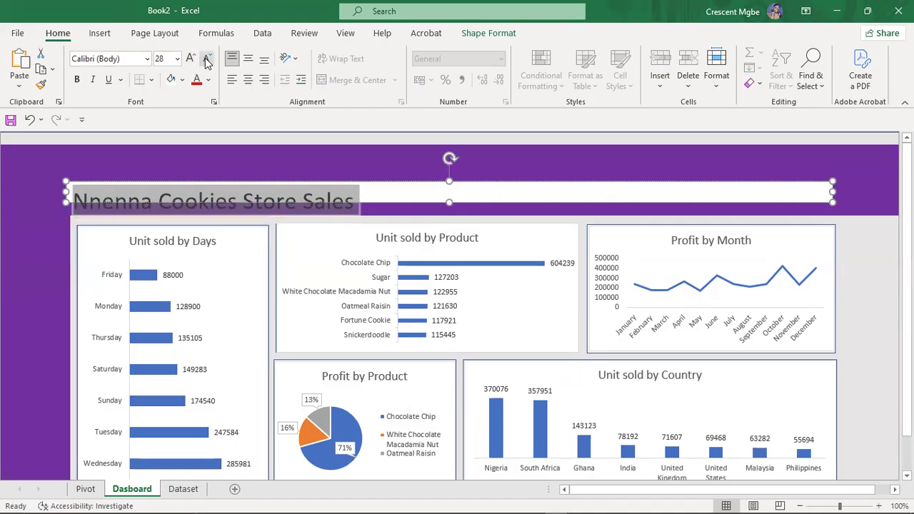
# Extend the title text box upward to a height of about 1.7 cm so it encloses the text
pyautogui.click(460, 183)
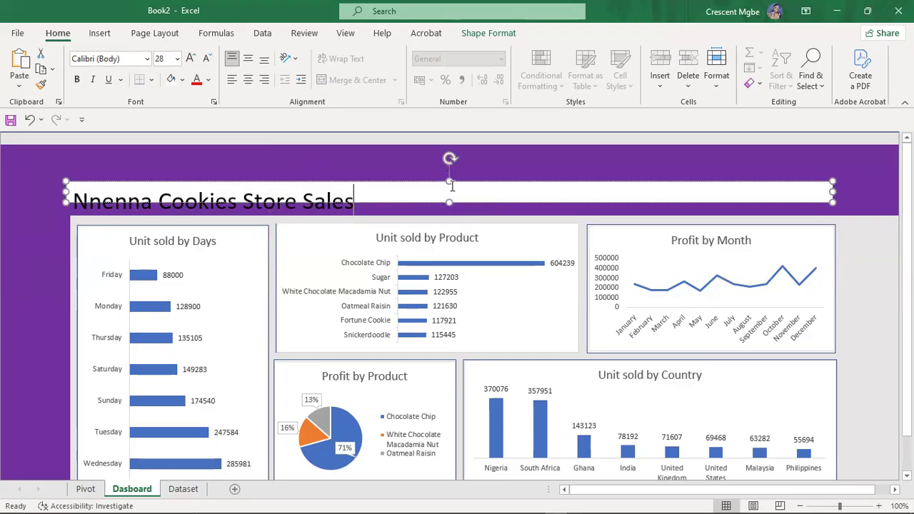
pyautogui.moveTo(449, 182); pyautogui.dragTo(451, 157)
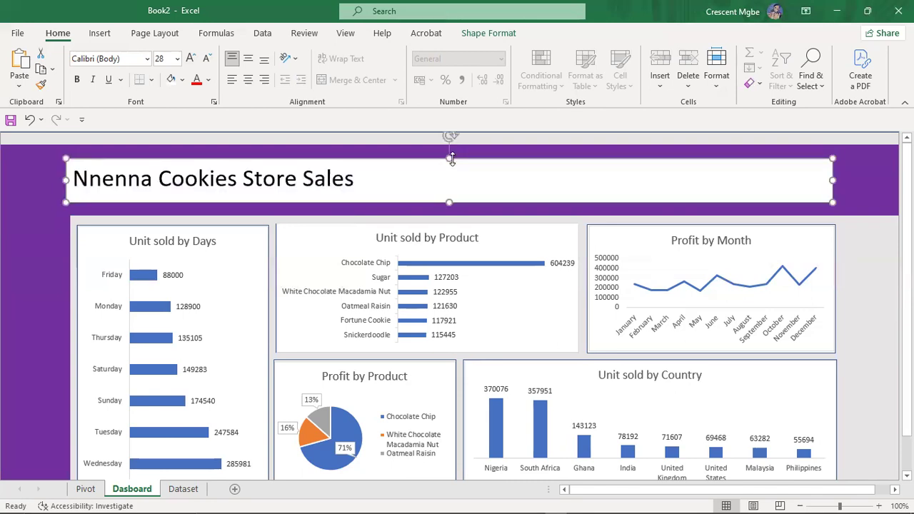
pyautogui.scroll(-3, 663, 253)
pyautogui.scroll(1, 664, 253)
pyautogui.scroll(3, 663, 252)
pyautogui.scroll(-1, 663, 243)
pyautogui.scroll(1, 650, 228)
# Remove the fill and the outline from the title text box
pyautogui.click(401, 183)
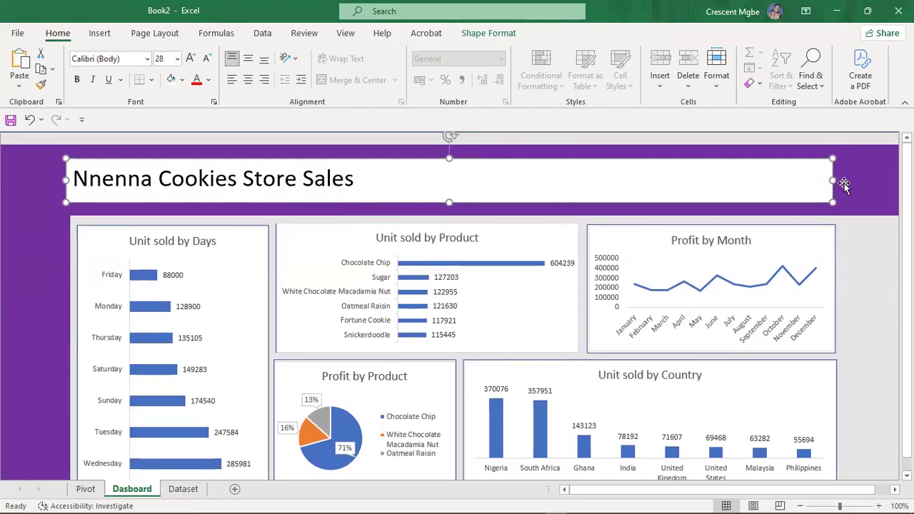
pyautogui.click(715, 179)
pyautogui.click(865, 283)
pyautogui.click(745, 176)
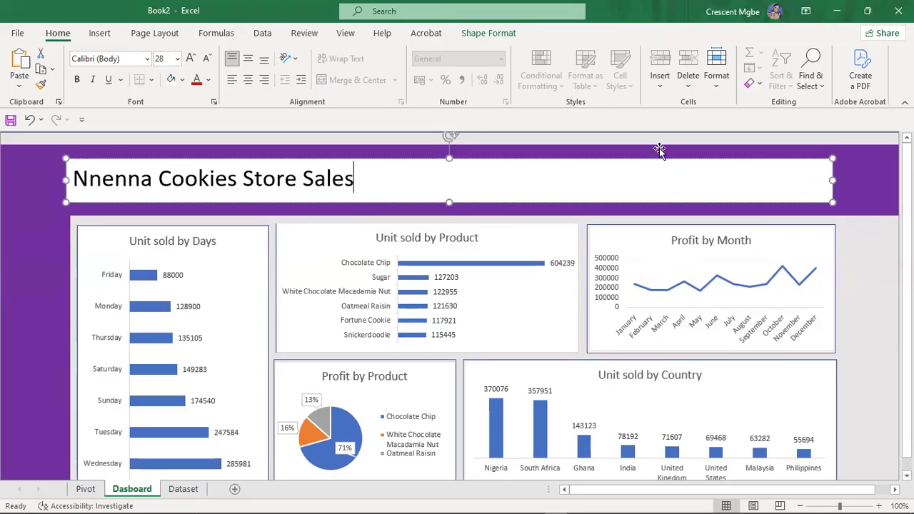
pyautogui.click(179, 33)
pyautogui.click(502, 33)
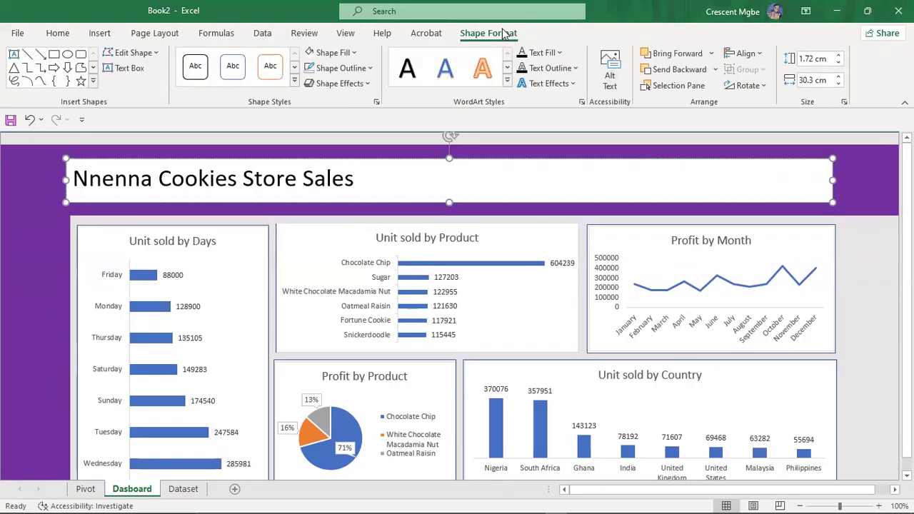
pyautogui.click(334, 52)
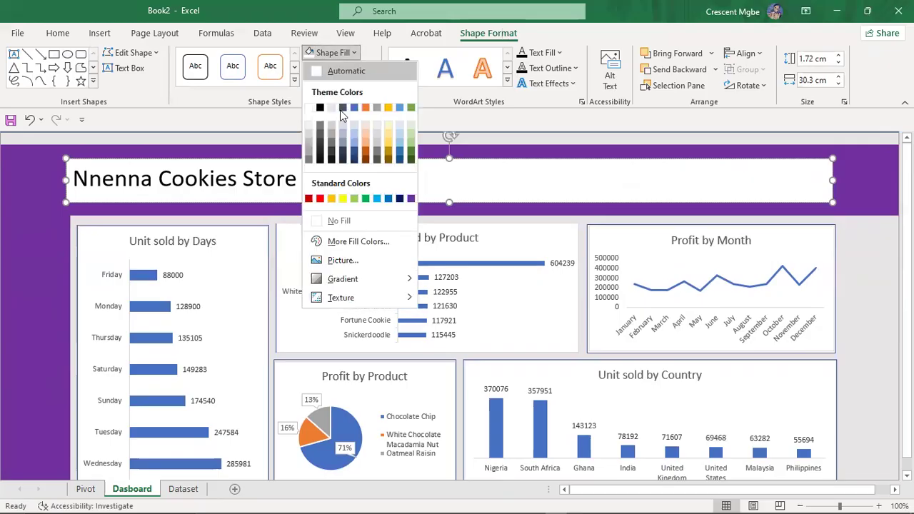
pyautogui.click(332, 220)
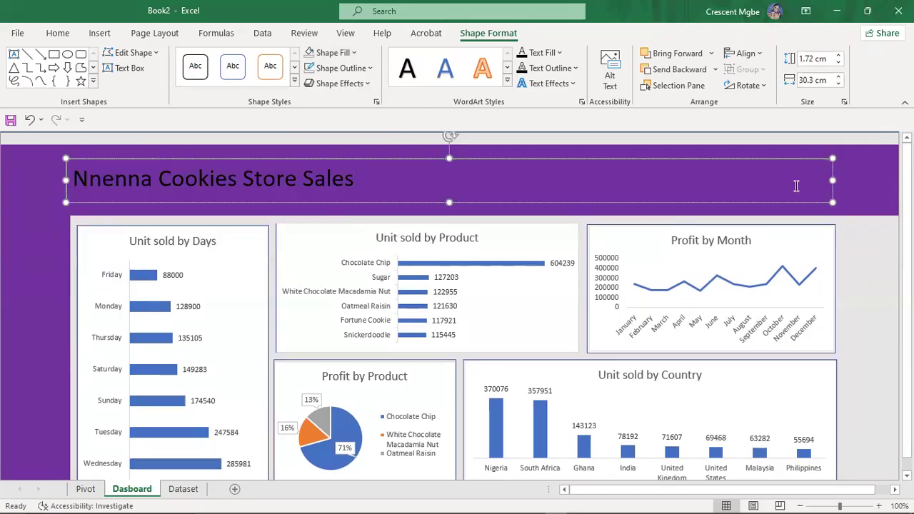
pyautogui.click(341, 67)
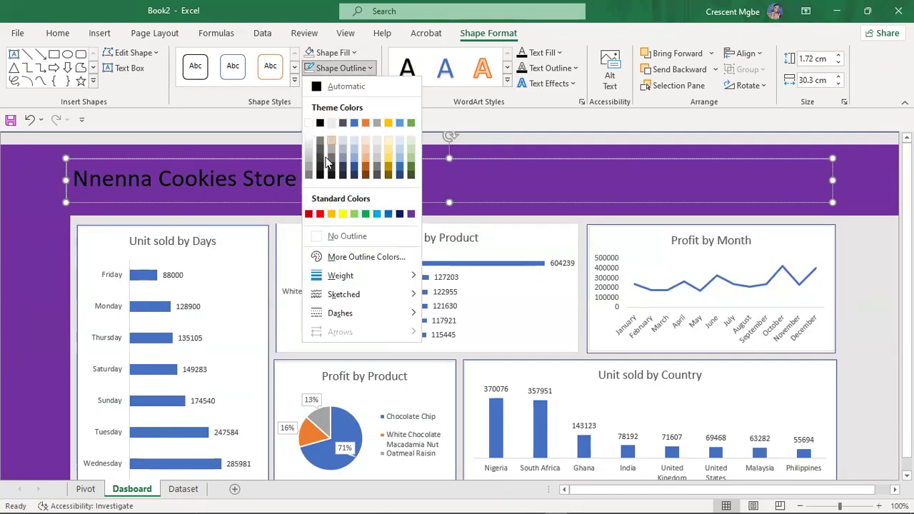
pyautogui.click(319, 236)
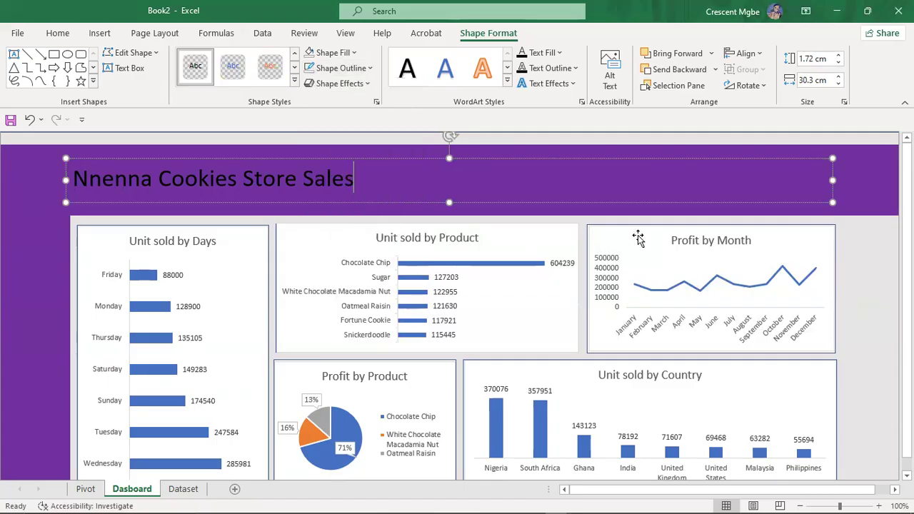
# Narrow the title text box to about 12.7 cm and move it to the banner's top edge, aligned with the Unit sold by Days chart
pyautogui.click(871, 255)
pyautogui.click(216, 177)
pyautogui.moveTo(832, 181); pyautogui.dragTo(386, 178)
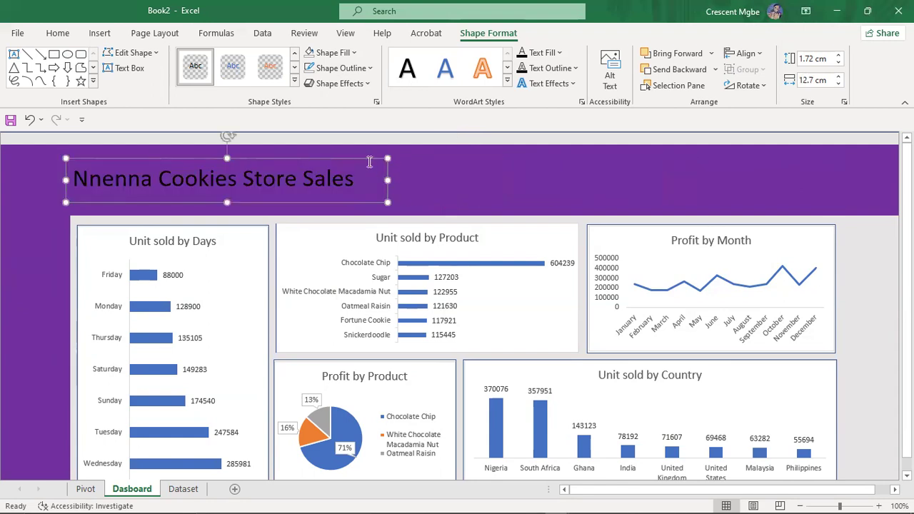
pyautogui.moveTo(323, 158); pyautogui.dragTo(348, 145)
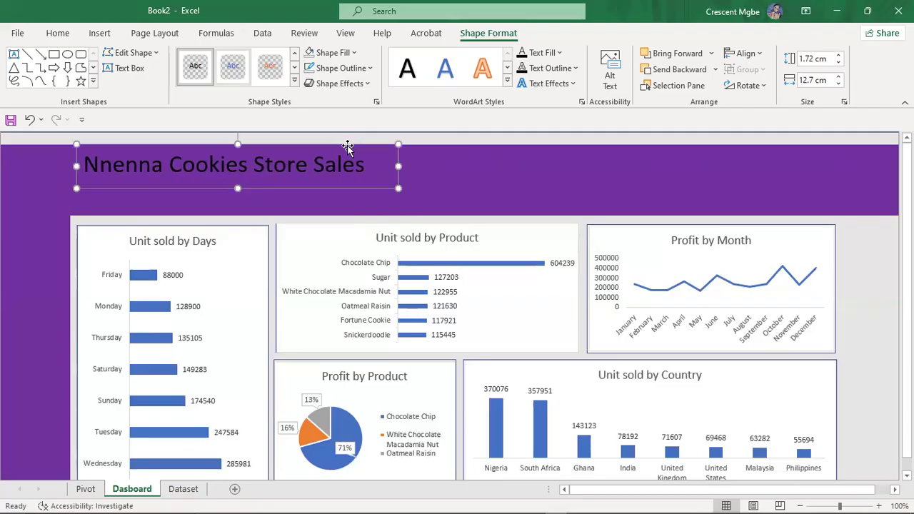
# Set the title's font size to 40 and widen its text box until the full title fits on one line
pyautogui.click(59, 33)
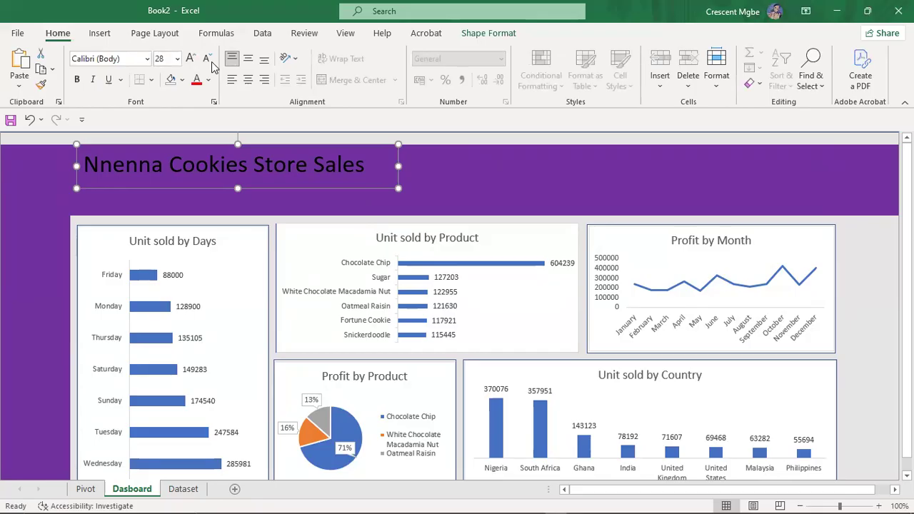
pyautogui.click(191, 57)
pyautogui.click(191, 58)
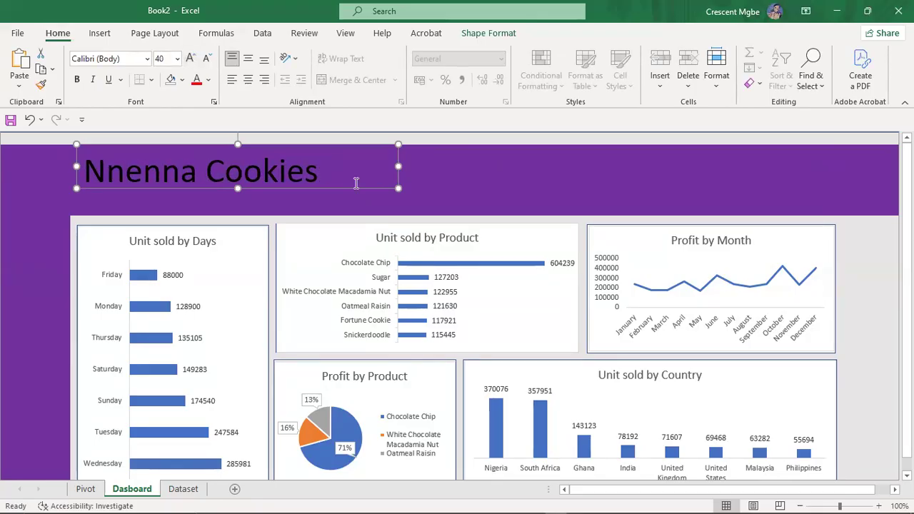
pyautogui.moveTo(398, 167); pyautogui.dragTo(565, 169)
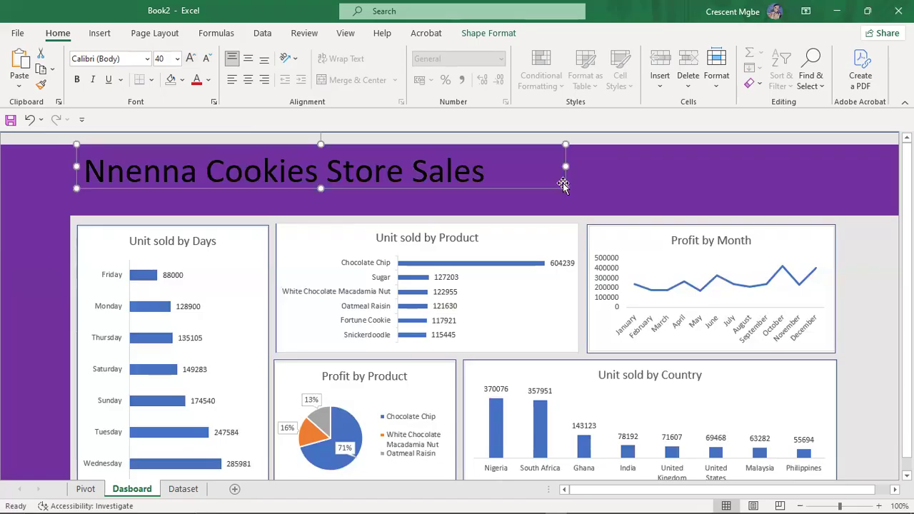
# Select the whole "Nnenna Cookies Store Sales" title text in its text box on the banner
pyautogui.click(688, 183)
pyautogui.click(495, 170)
pyautogui.moveTo(494, 170); pyautogui.dragTo(127, 140)
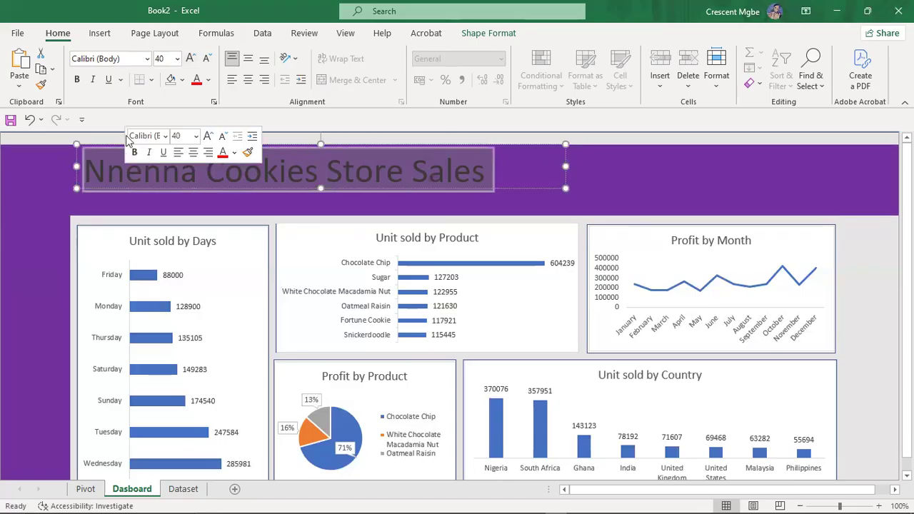
pyautogui.click(182, 80)
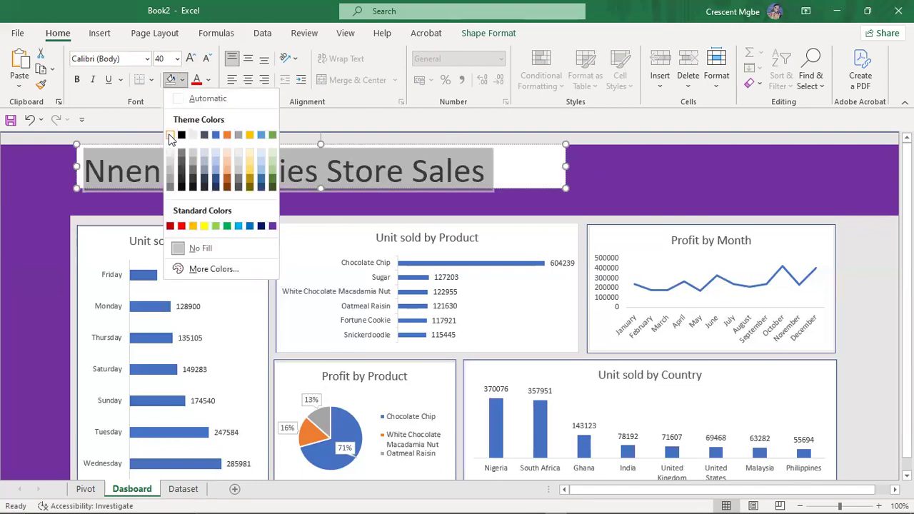
pyautogui.click(170, 136)
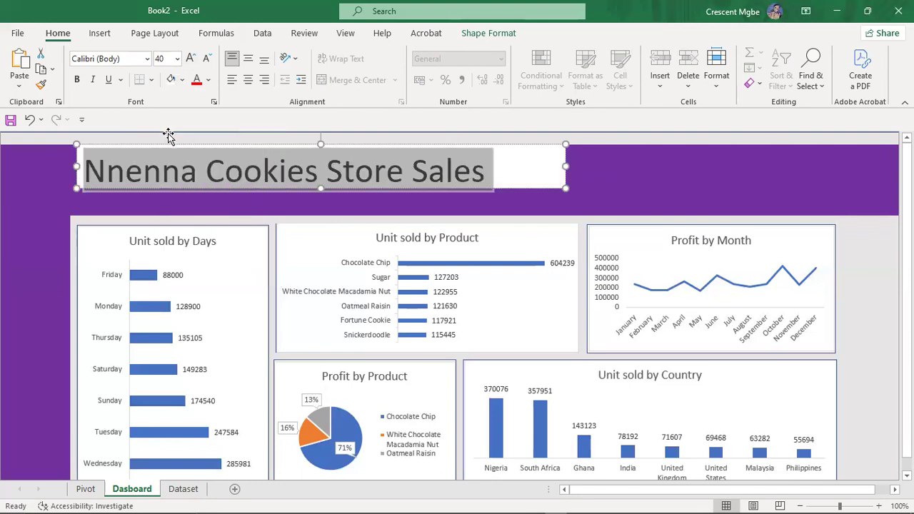
pyautogui.click(182, 80)
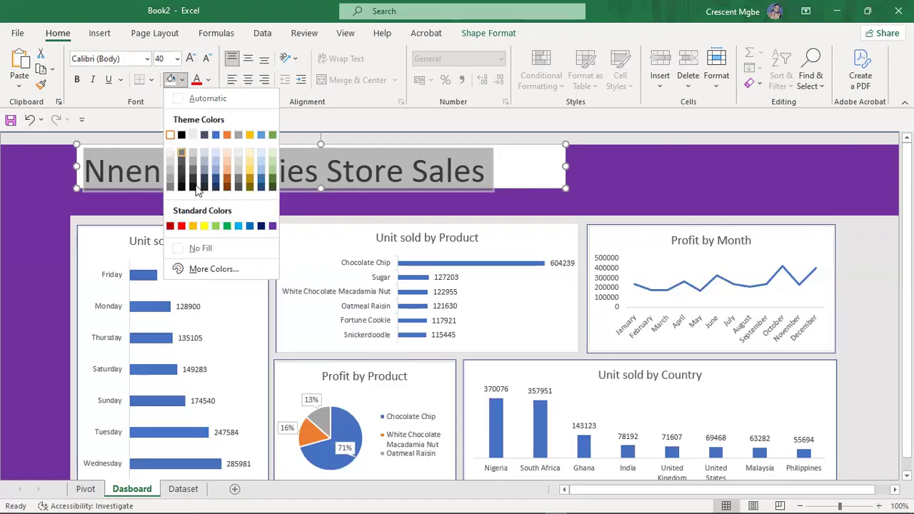
pyautogui.click(200, 248)
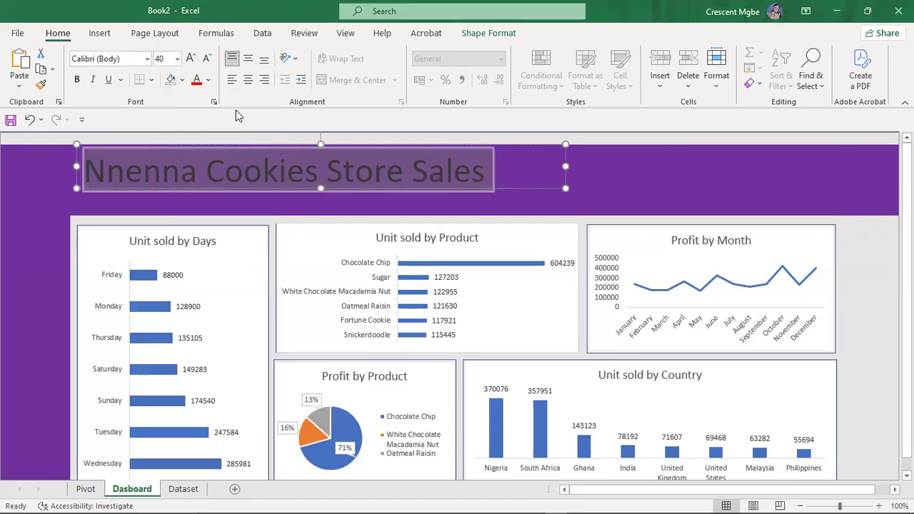
# Set the font color of the title text to white
pyautogui.click(208, 80)
pyautogui.click(196, 136)
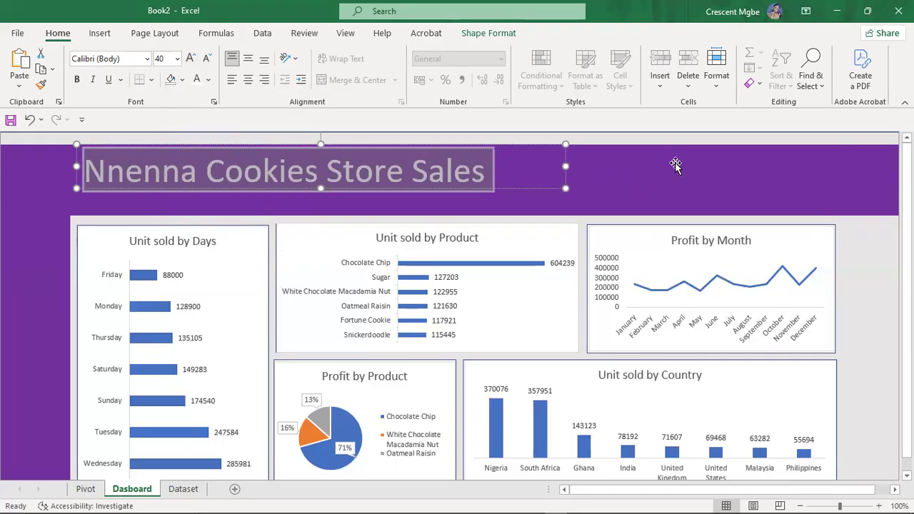
# Try the title text in bold and restore its regular weight
pyautogui.click(80, 79)
pyautogui.click(577, 176)
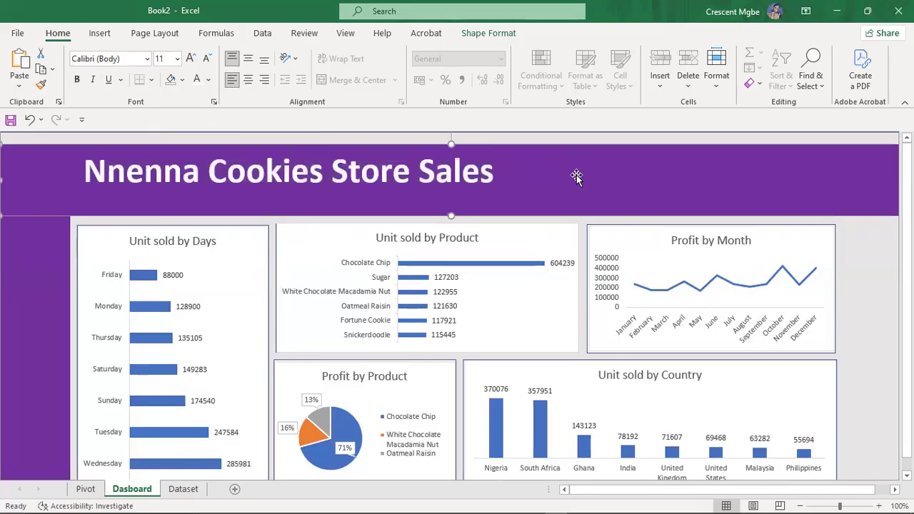
pyautogui.click(215, 175)
pyautogui.moveTo(510, 174); pyautogui.dragTo(82, 171)
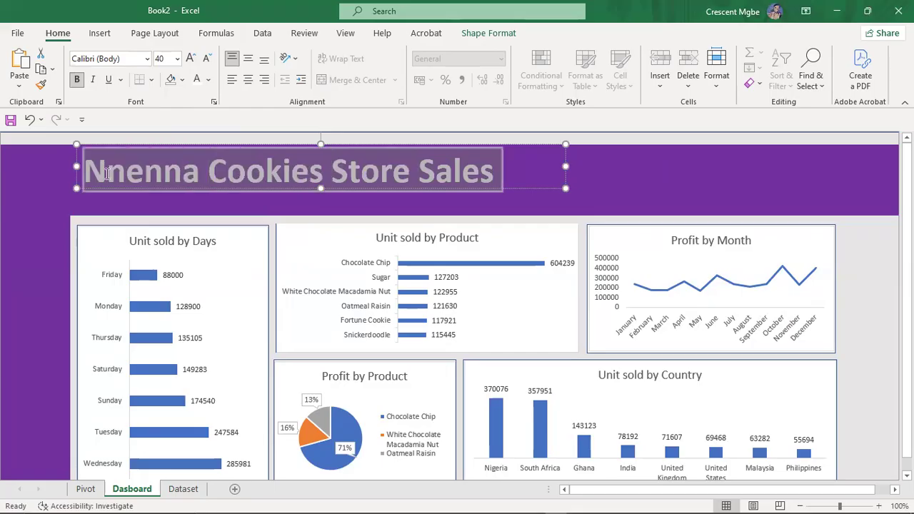
pyautogui.click(76, 80)
pyautogui.click(662, 184)
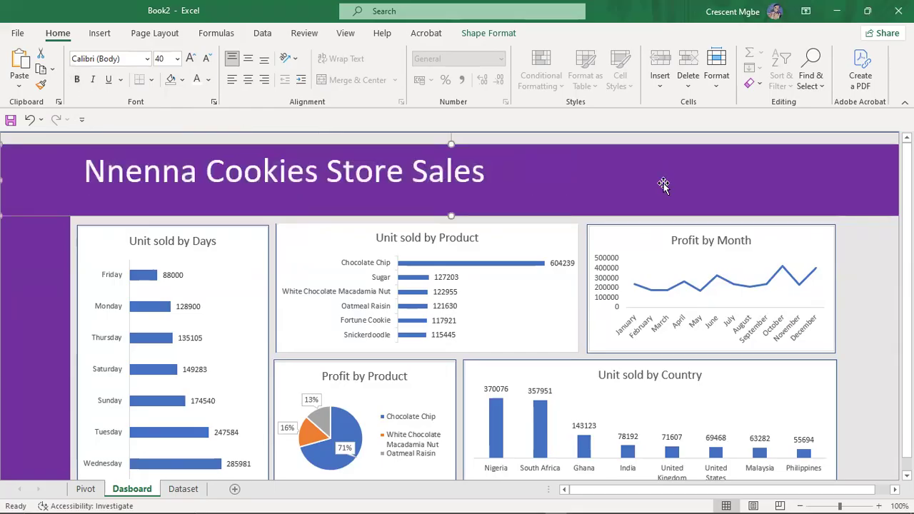
# Shift the title text box slightly up and left so the text lines up with the Unit sold by Days chart's left edge
pyautogui.click(411, 172)
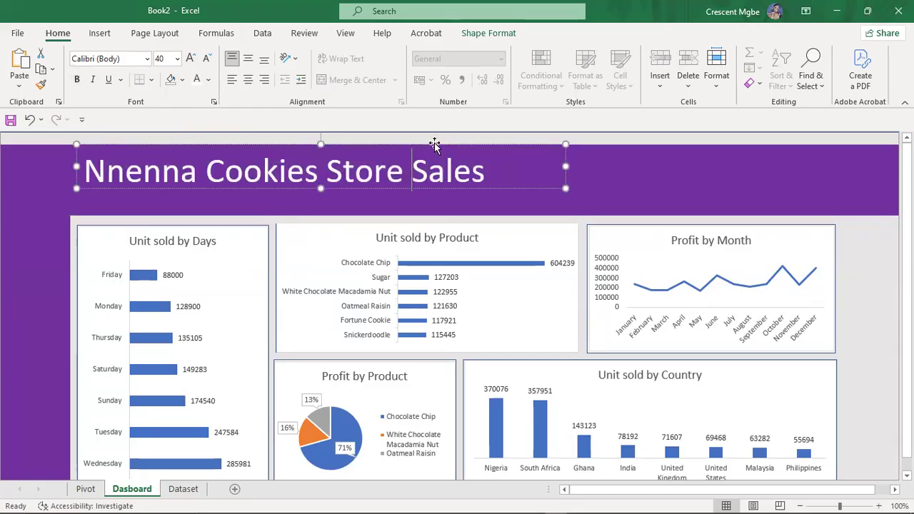
pyautogui.moveTo(483, 148)
pyautogui.mouseDown()
pyautogui.moveTo(506, 176)
pyautogui.moveTo(522, 155)
pyautogui.moveTo(465, 157)
pyautogui.moveTo(482, 155)
pyautogui.moveTo(473, 137)
pyautogui.mouseUp()
pyautogui.click(334, 196)
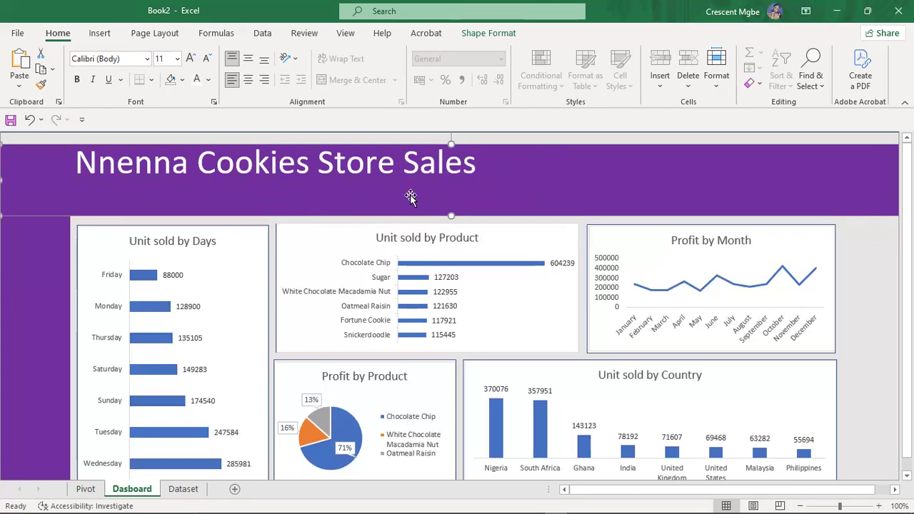
# Switch to the browser to review the purple Marketing Dashboard example and other Excel dashboard images, and return to the Excel workbook
pyautogui.click(734, 503)
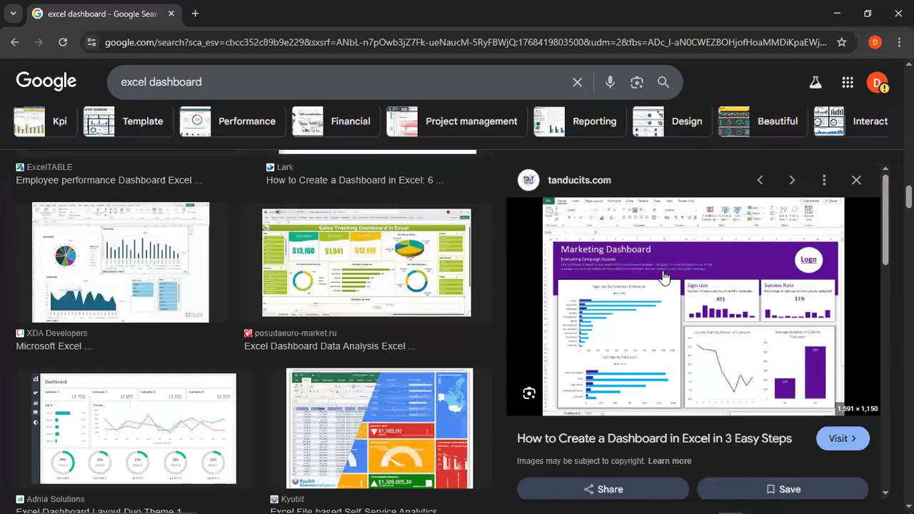
pyautogui.scroll(10, 429, 307)
pyautogui.scroll(12, 483, 289)
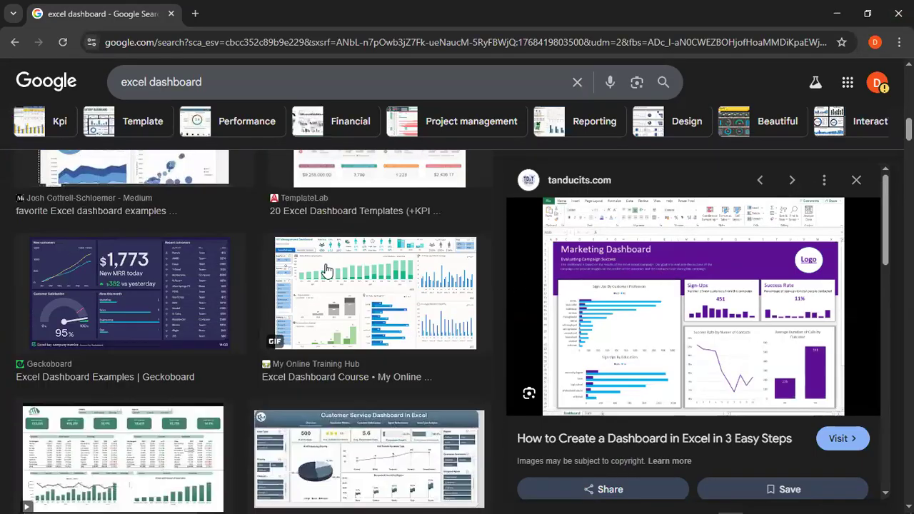
pyautogui.scroll(5, 327, 270)
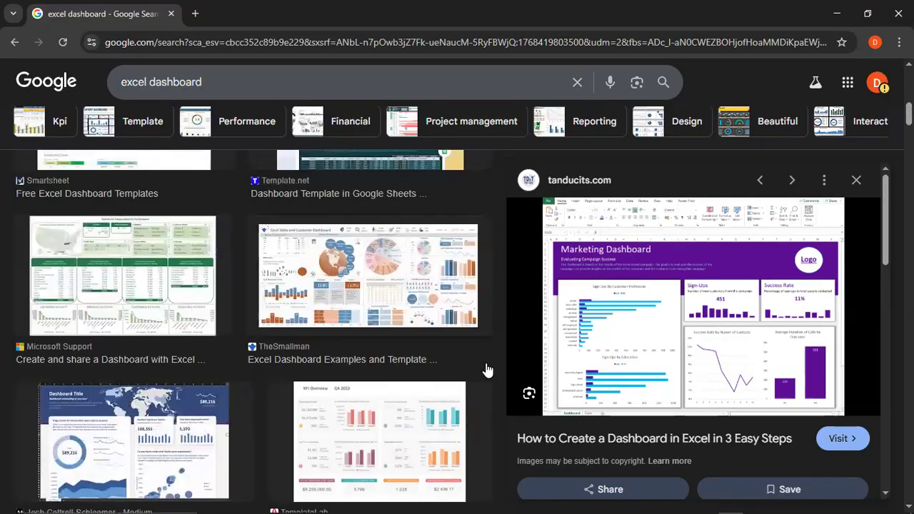
pyautogui.moveTo(653, 508)
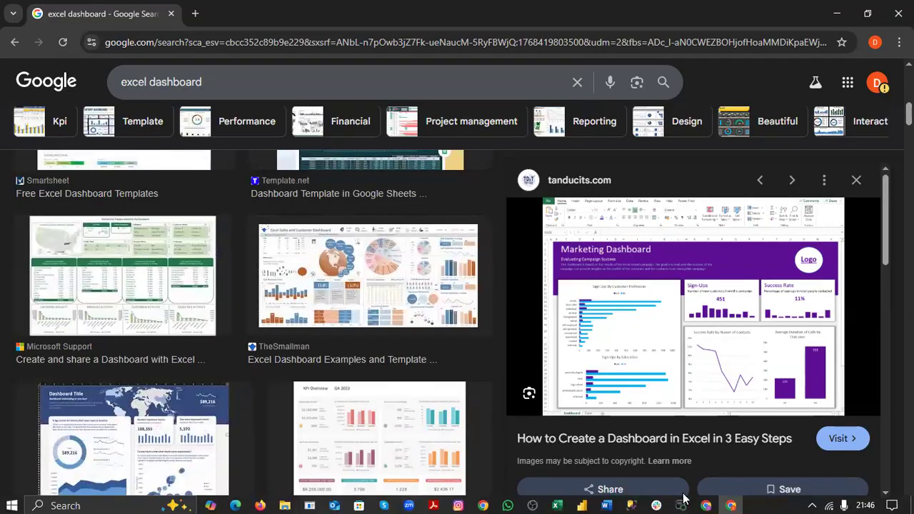
pyautogui.click(556, 504)
pyautogui.click(618, 454)
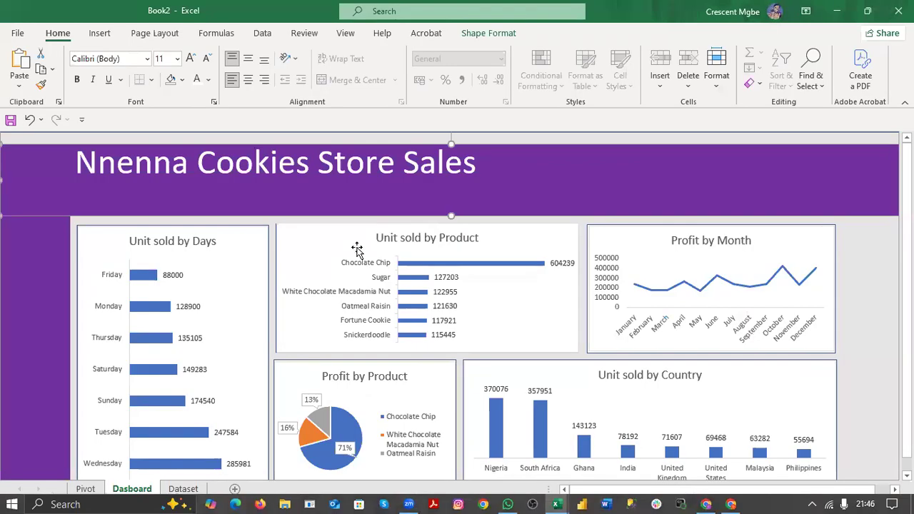
# Move the title text box down so the title sits vertically centered on the purple banner
pyautogui.scroll(-1, 591, 251)
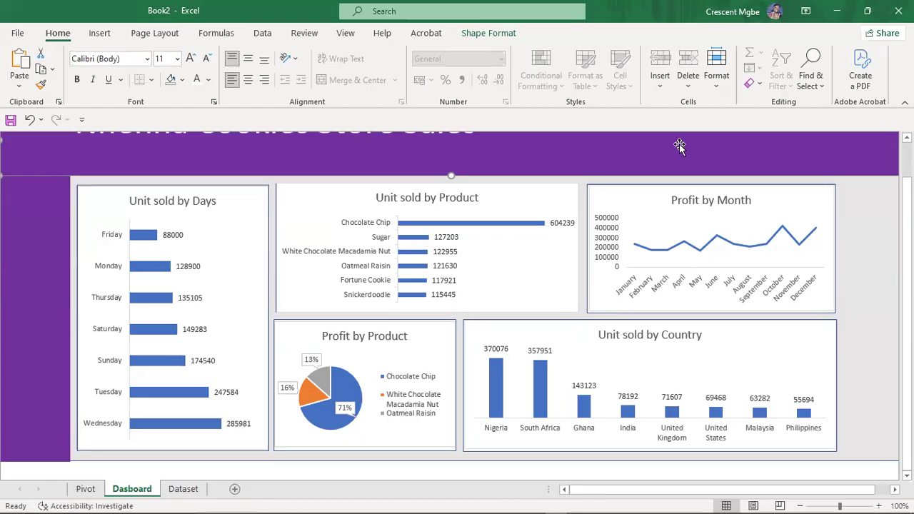
pyautogui.scroll(1, 749, 317)
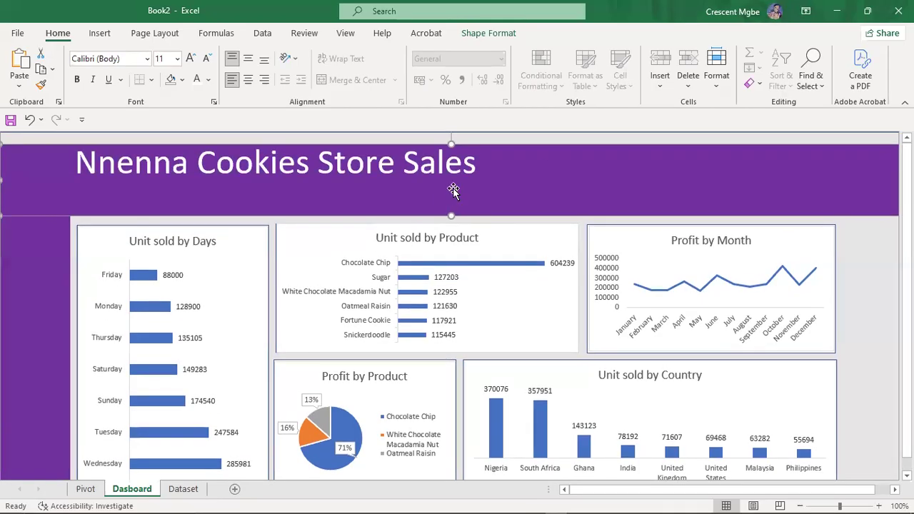
pyautogui.click(881, 278)
pyautogui.click(350, 184)
pyautogui.click(345, 169)
pyautogui.moveTo(387, 135); pyautogui.dragTo(385, 153)
pyautogui.click(735, 179)
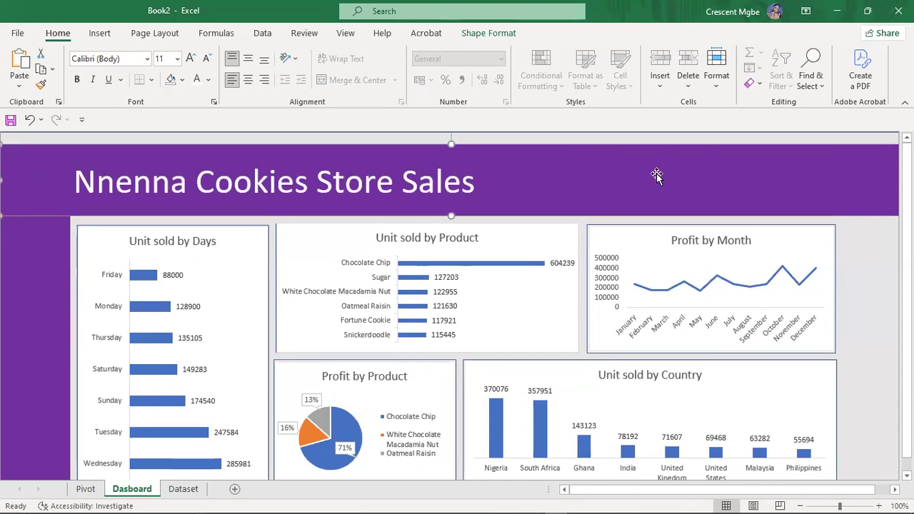
# Start inserting a picture from this device and open the Downloads folder
pyautogui.click(102, 34)
pyautogui.click(158, 87)
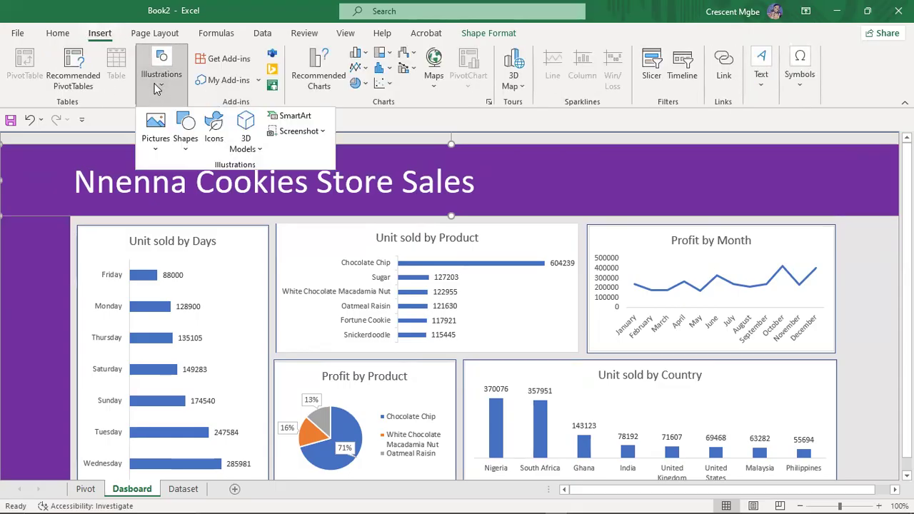
pyautogui.click(158, 147)
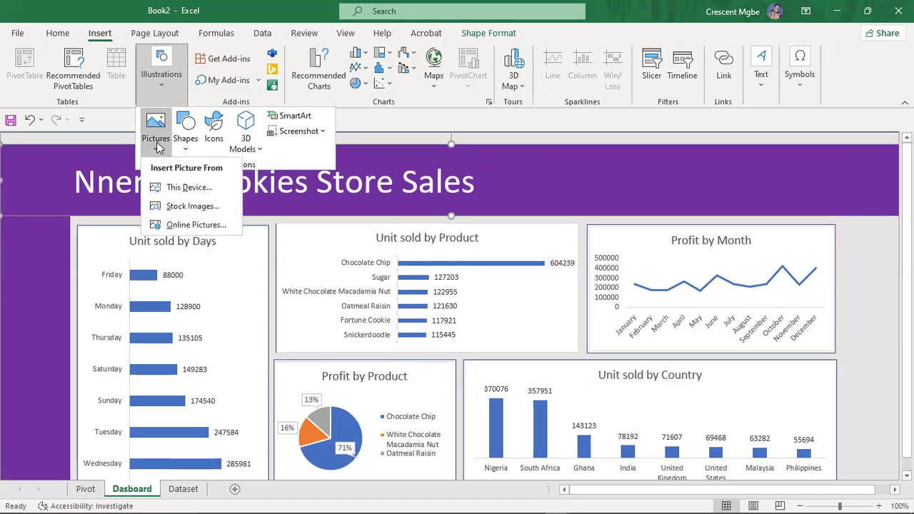
pyautogui.click(197, 190)
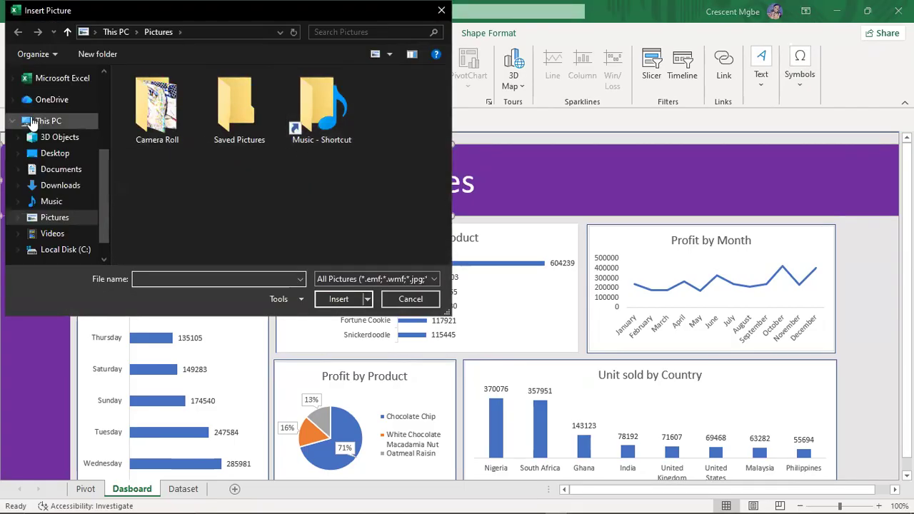
pyautogui.scroll(2, 64, 107)
pyautogui.scroll(3, 64, 106)
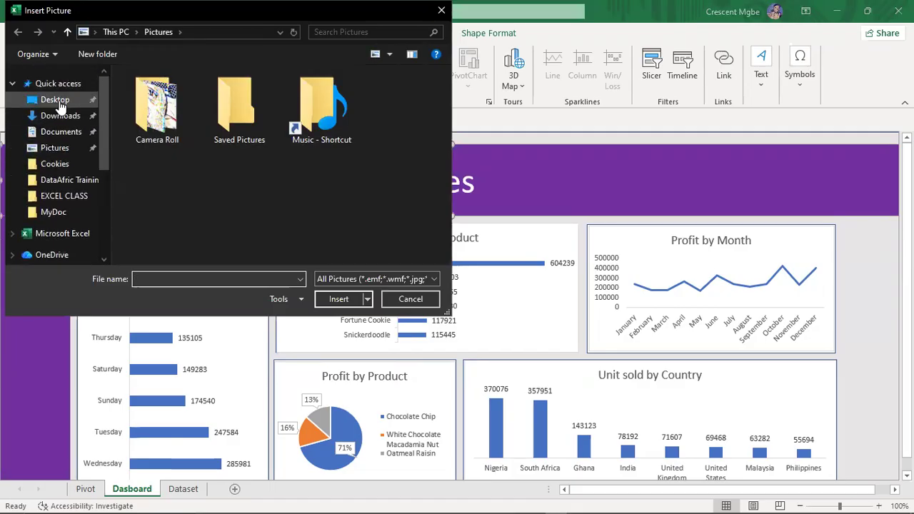
pyautogui.click(60, 117)
# Find the logo picture DatAfric (2).png in the Downloads folder and insert it into the dashboard sheet
pyautogui.scroll(-3, 310, 123)
pyautogui.scroll(-10, 311, 127)
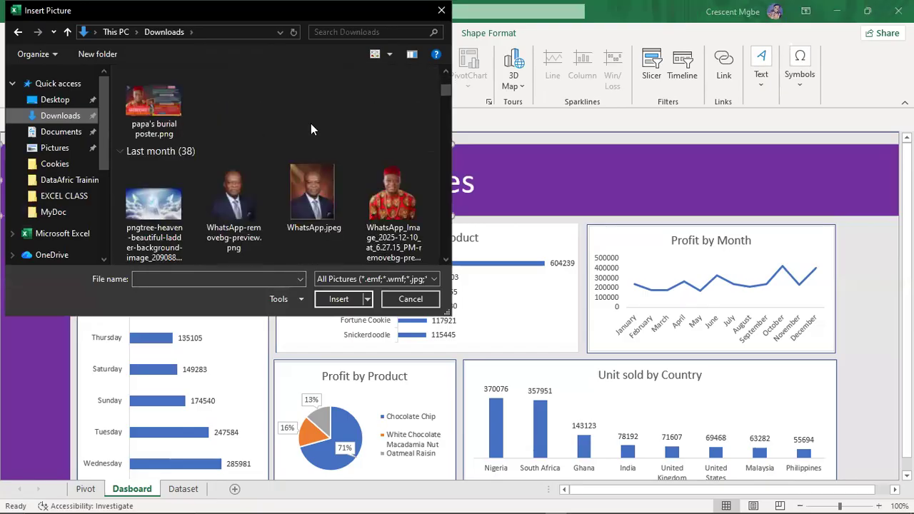
pyautogui.scroll(-3, 310, 126)
pyautogui.scroll(-3, 310, 125)
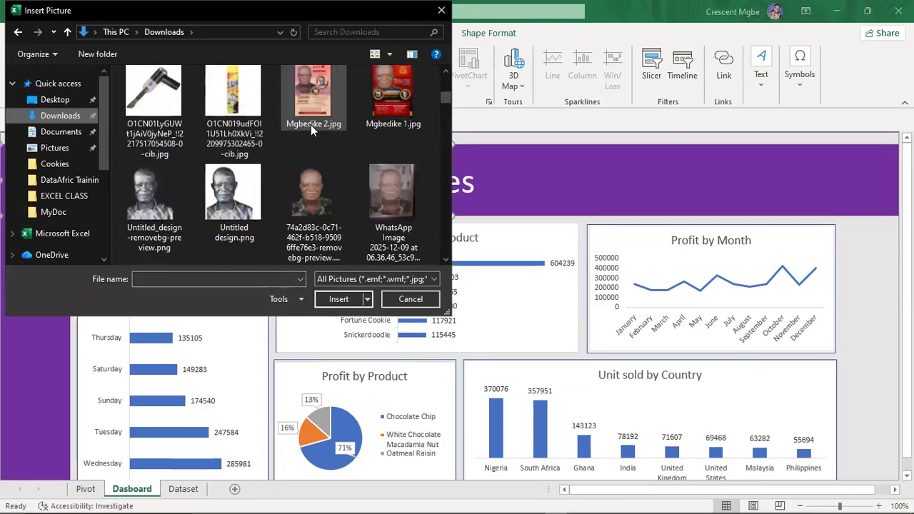
pyautogui.scroll(-3, 311, 126)
pyautogui.scroll(-12, 311, 125)
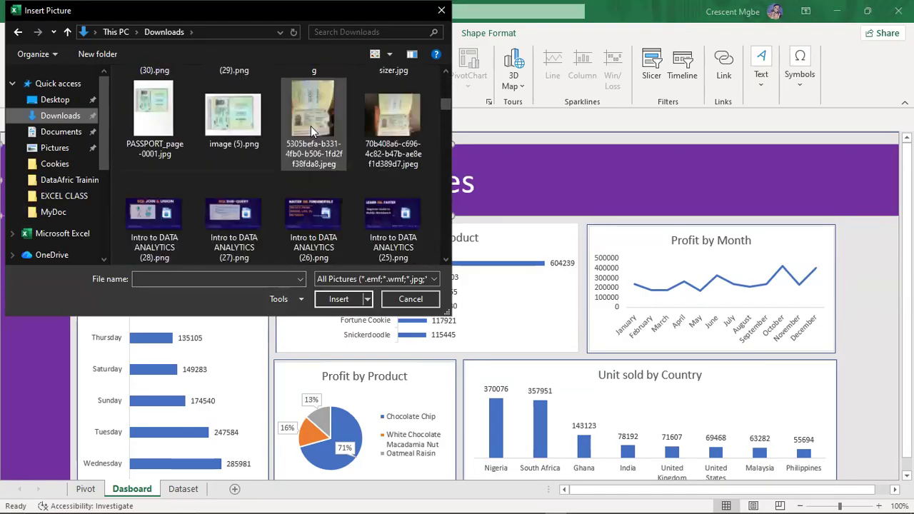
pyautogui.scroll(-9, 311, 126)
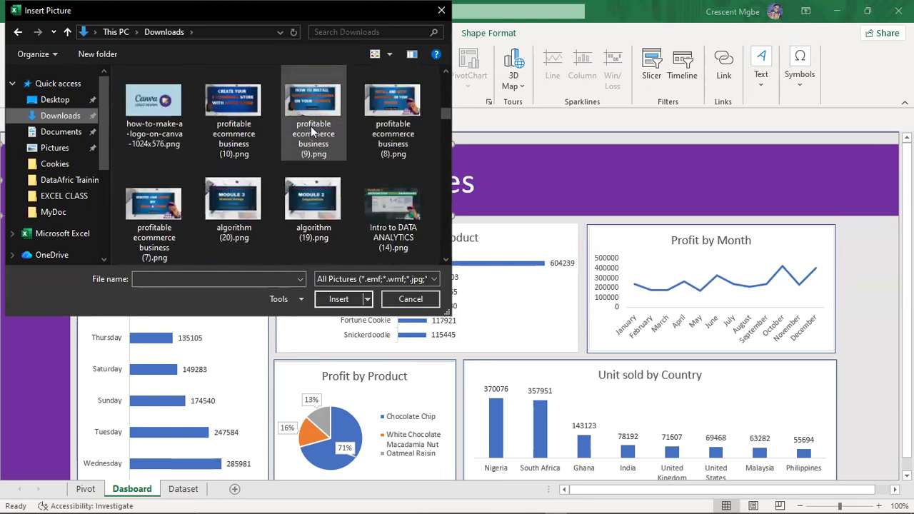
pyautogui.scroll(-3, 310, 128)
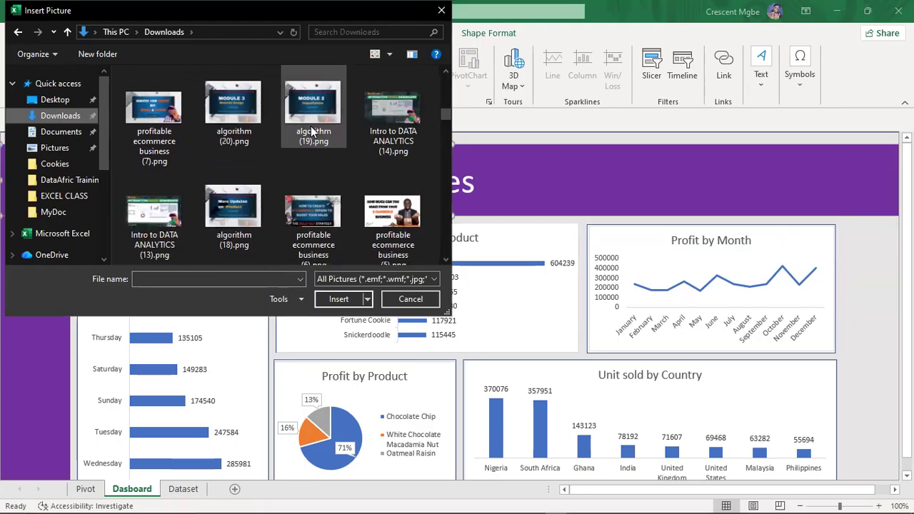
pyautogui.scroll(-12, 310, 128)
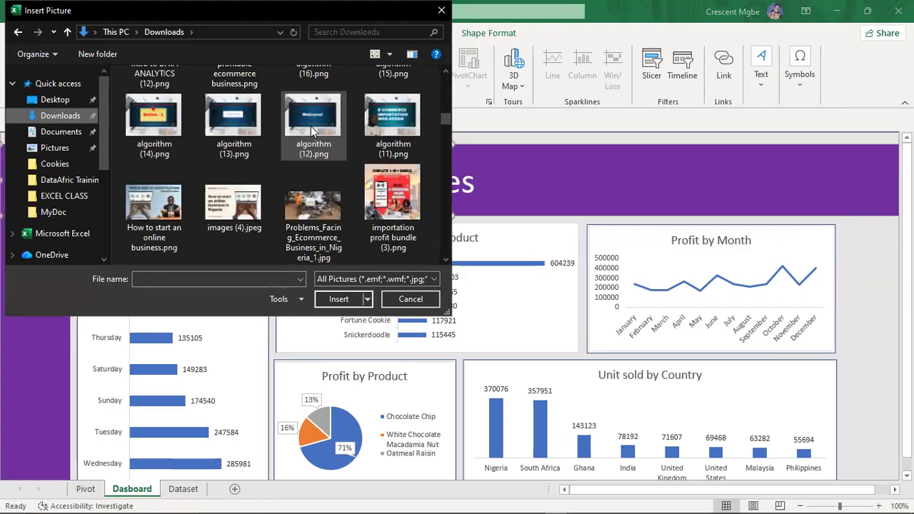
pyautogui.scroll(-6, 310, 125)
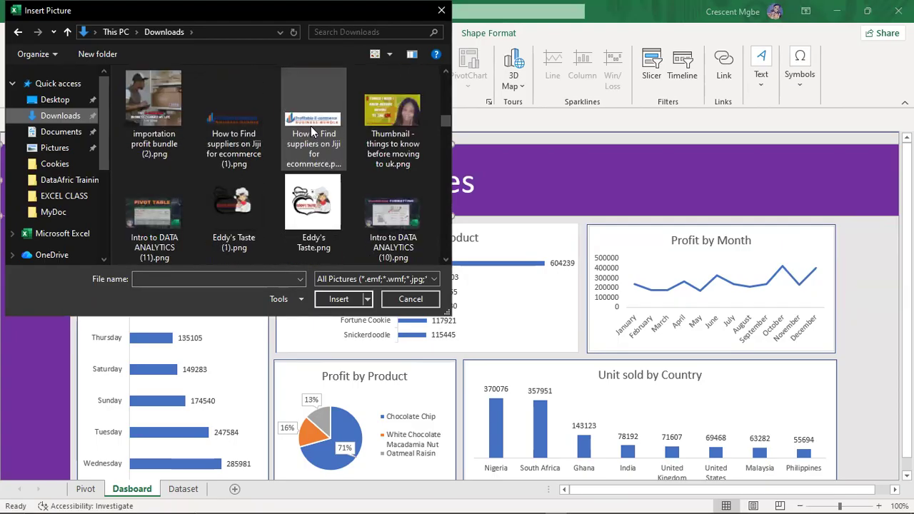
pyautogui.scroll(-3, 311, 125)
pyautogui.scroll(-3, 310, 127)
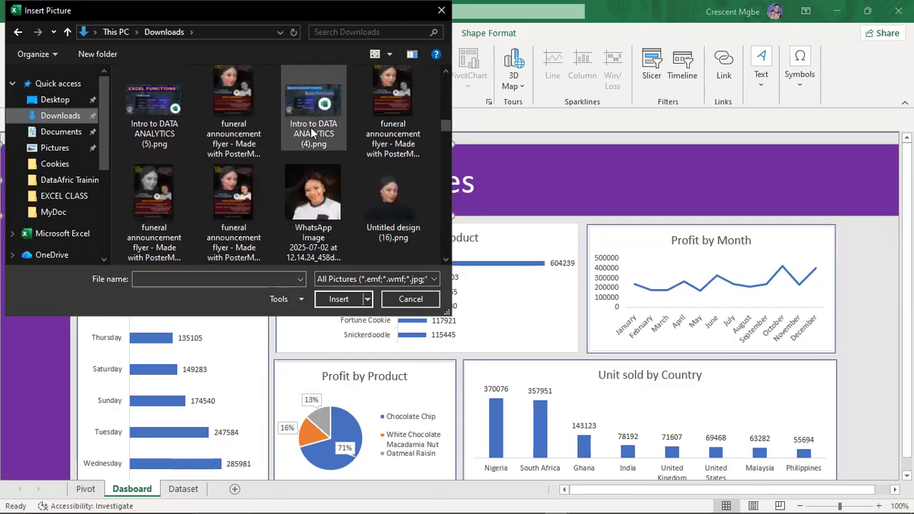
pyautogui.scroll(-2, 310, 127)
pyautogui.scroll(-3, 310, 127)
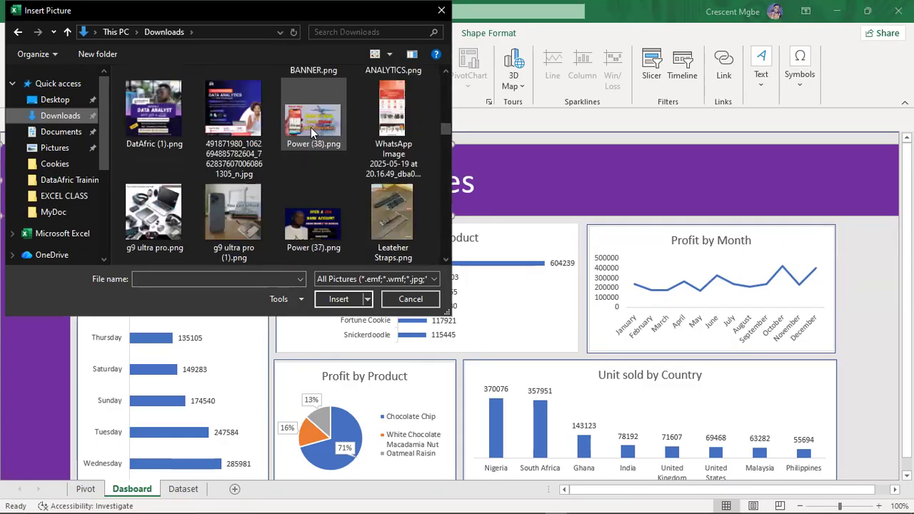
pyautogui.scroll(3, 311, 127)
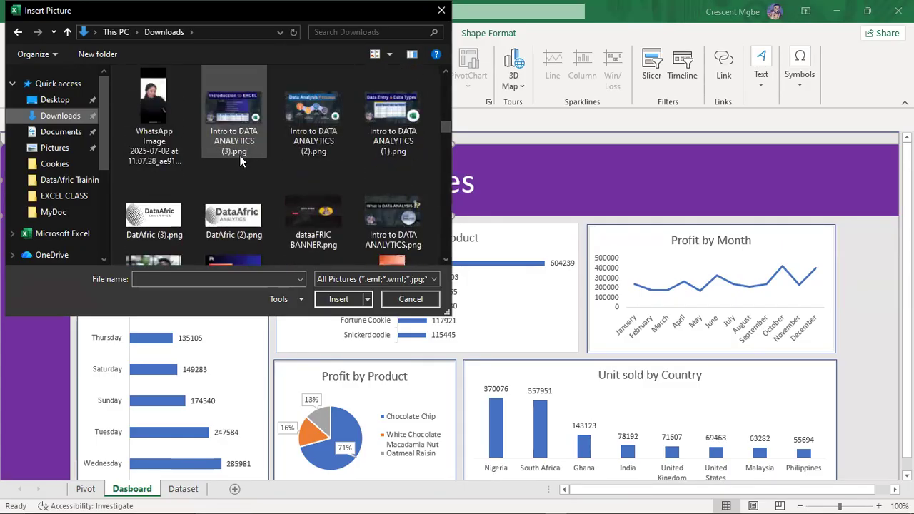
pyautogui.click(151, 221)
pyautogui.click(232, 217)
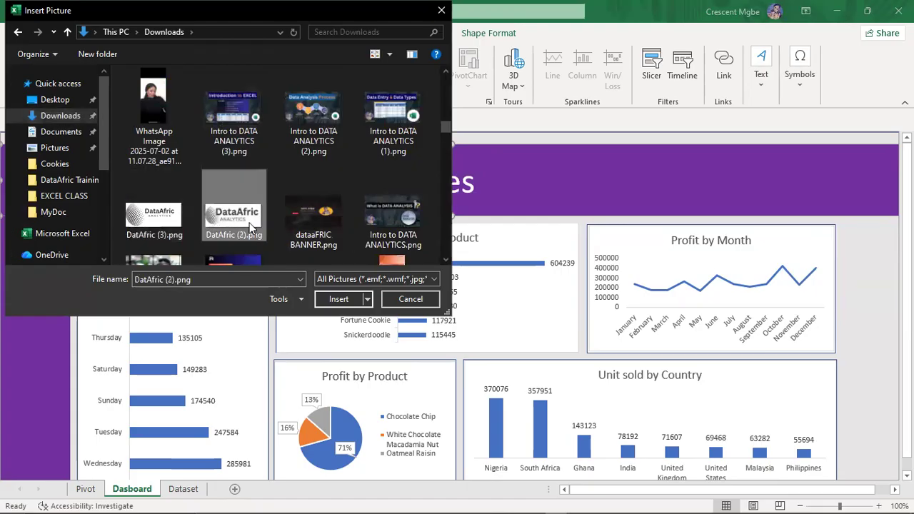
pyautogui.click(338, 300)
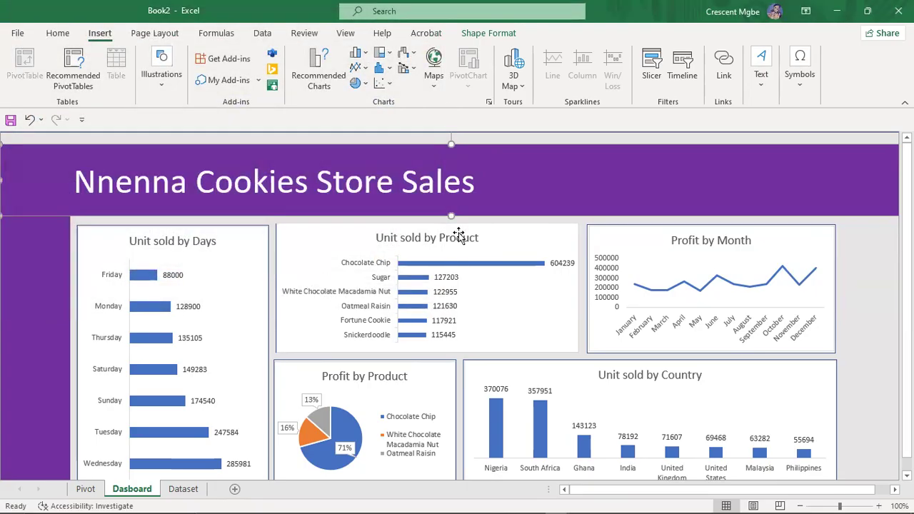
# Move the logo picture onto the purple banner, beside the end of the dashboard title
pyautogui.moveTo(114, 239); pyautogui.dragTo(571, 179)
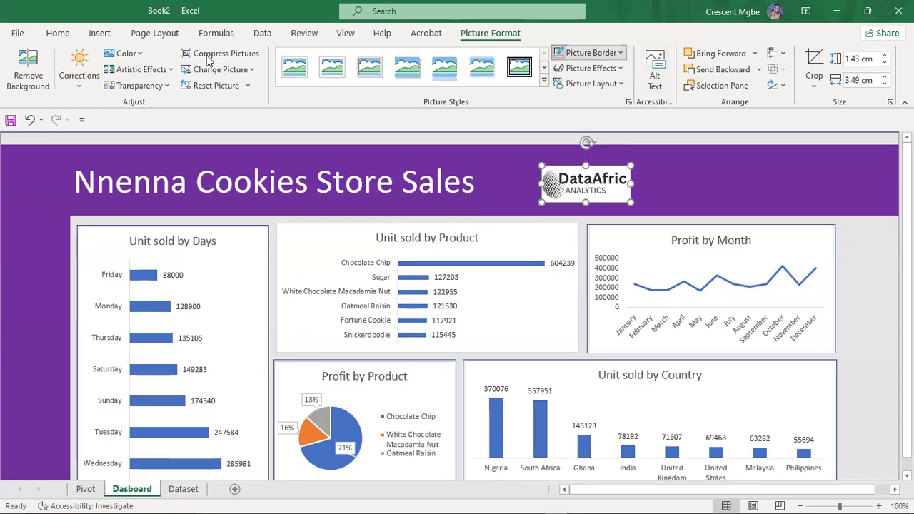
pyautogui.click(590, 53)
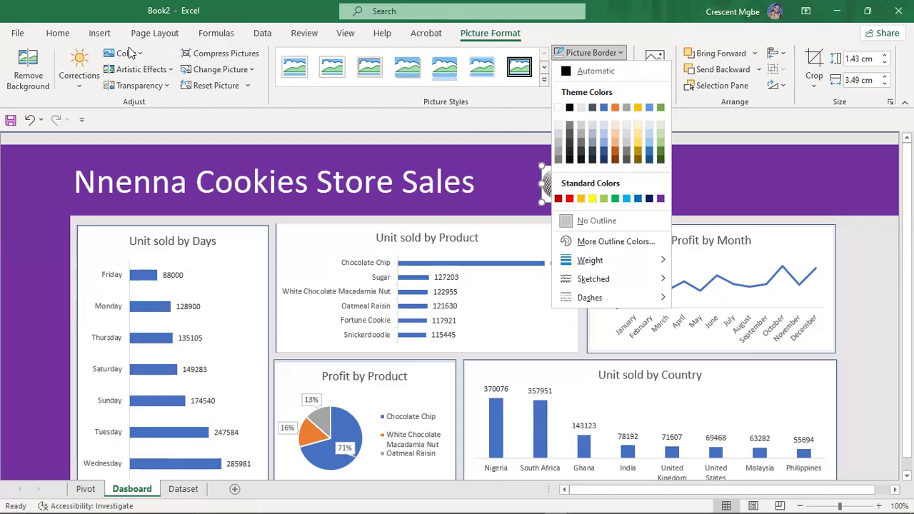
pyautogui.click(100, 34)
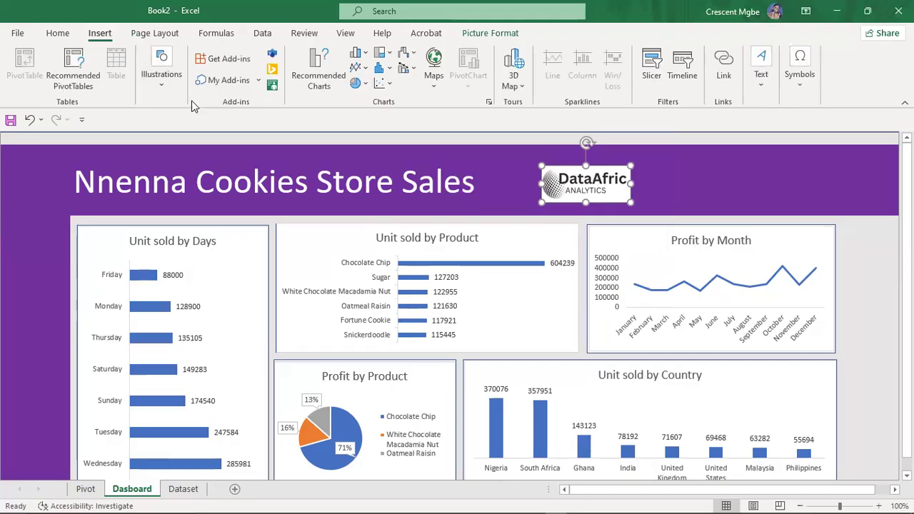
pyautogui.click(169, 96)
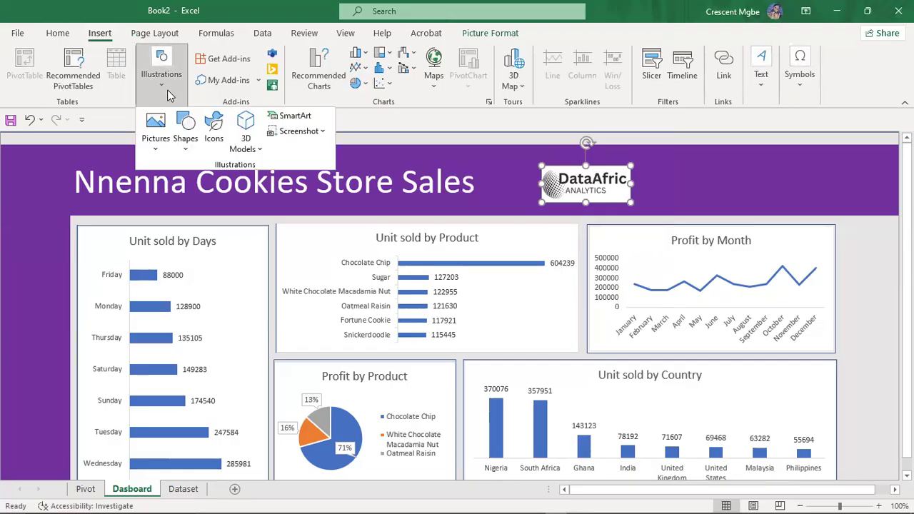
pyautogui.click(214, 123)
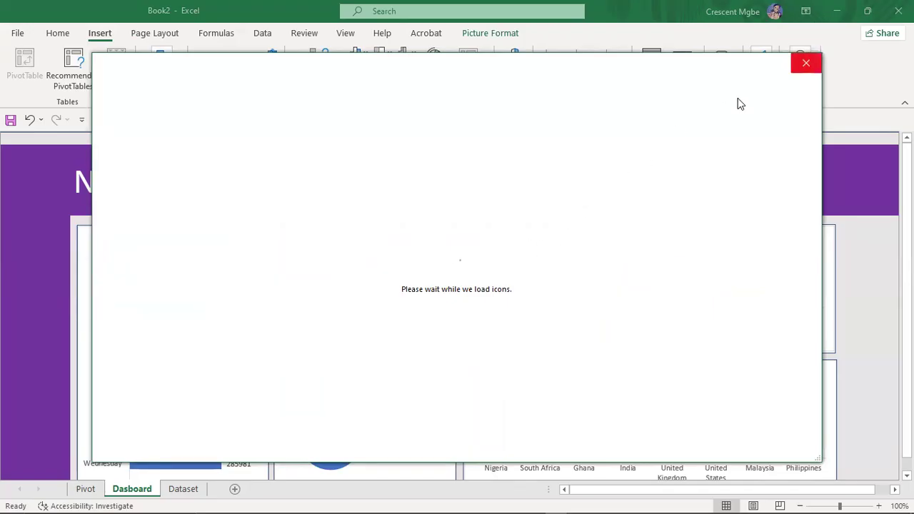
pyautogui.click(805, 63)
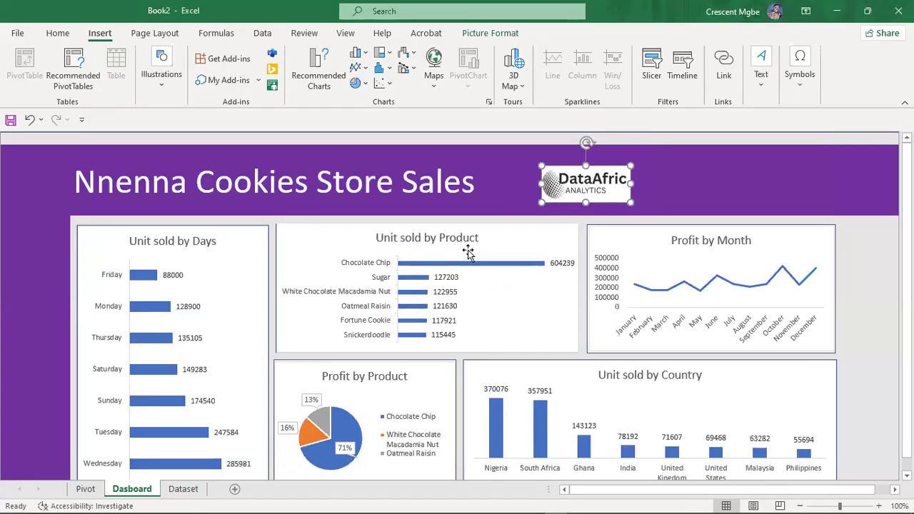
# Move the logo to the start of the purple banner and shrink it to fit in front of the title
pyautogui.moveTo(588, 187); pyautogui.dragTo(40, 175)
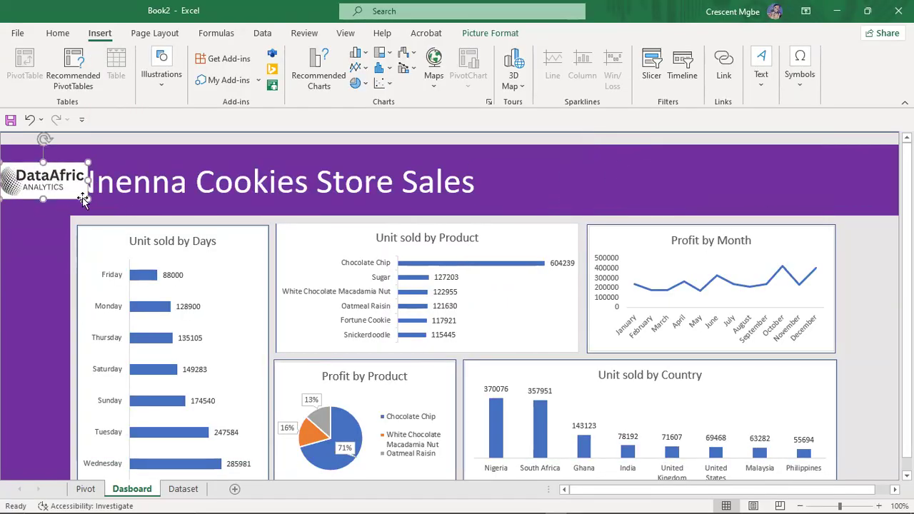
pyautogui.moveTo(88, 198); pyautogui.dragTo(45, 181)
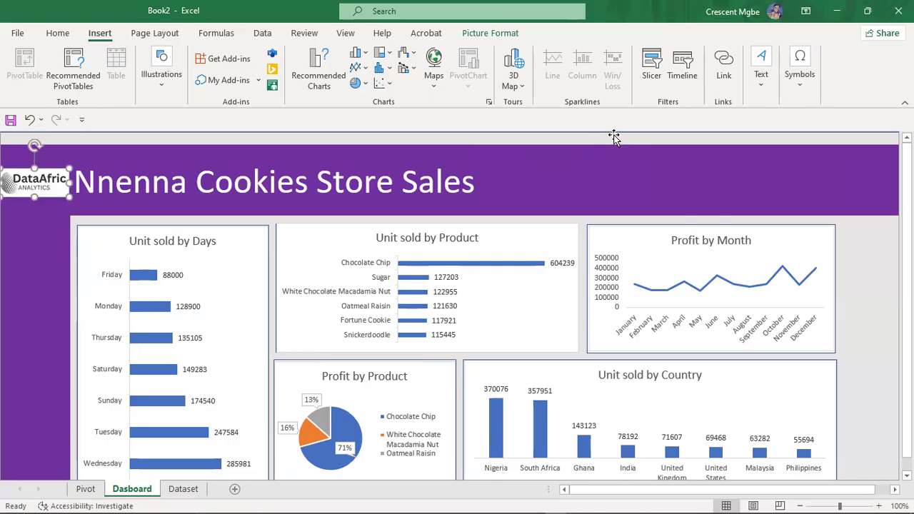
pyautogui.click(713, 170)
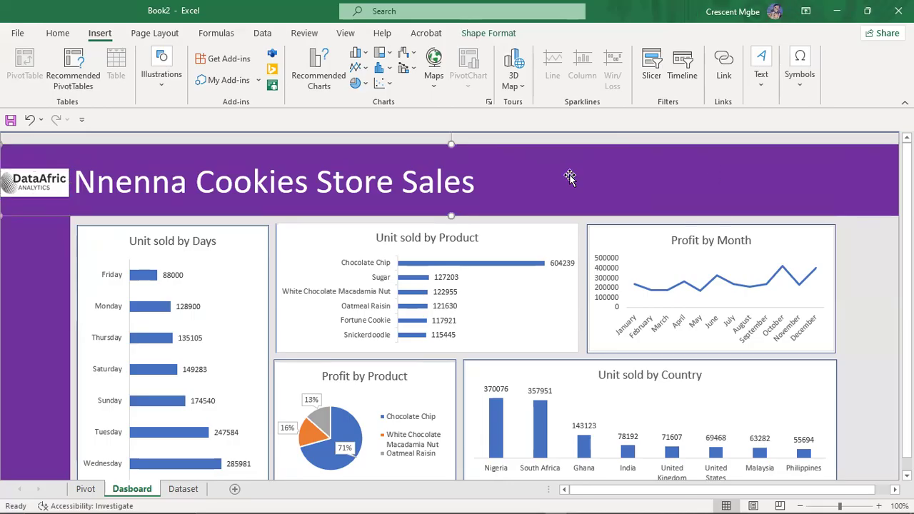
# Examine the V IP pivot table on the Pivot sheet and return to the Dasboard sheet
pyautogui.scroll(-1, 570, 177)
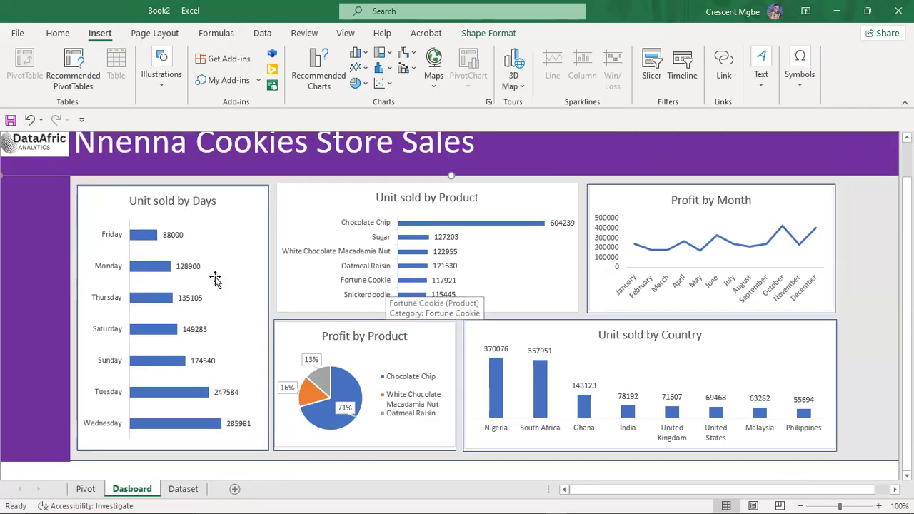
pyautogui.click(54, 208)
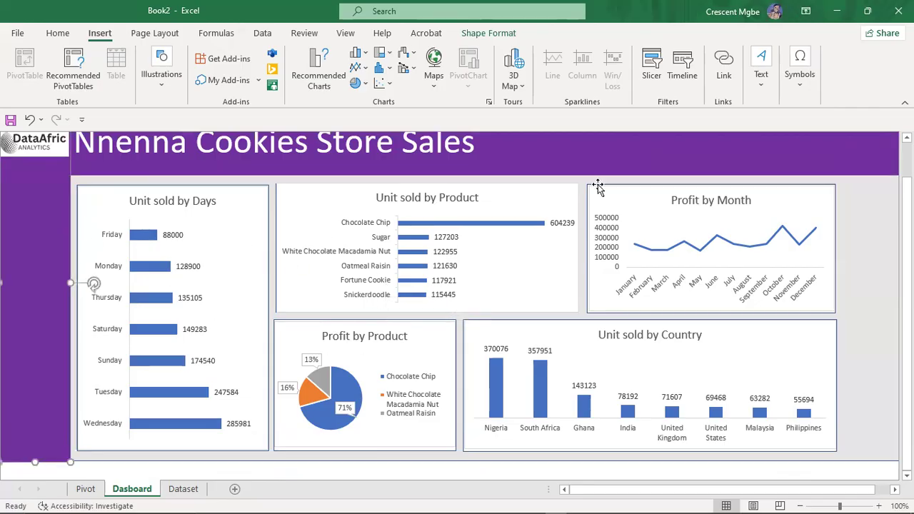
pyautogui.click(86, 489)
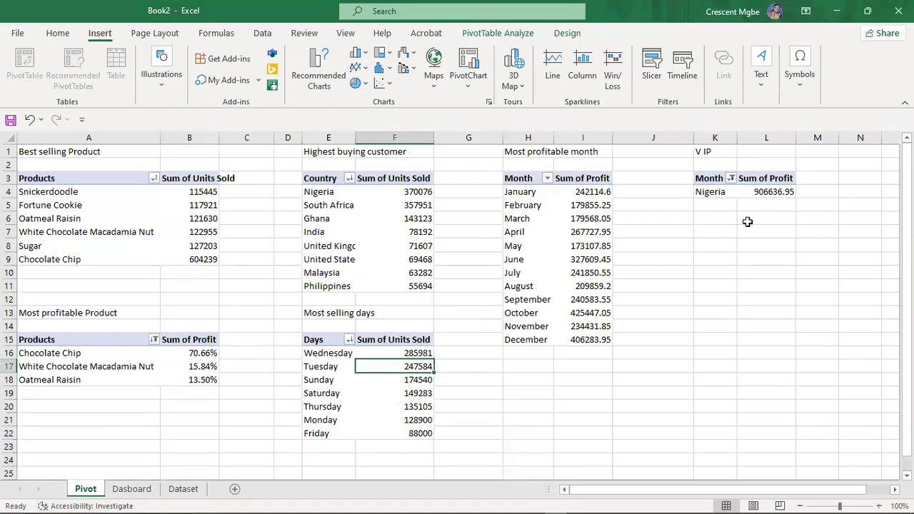
pyautogui.moveTo(774, 193)
pyautogui.click(132, 491)
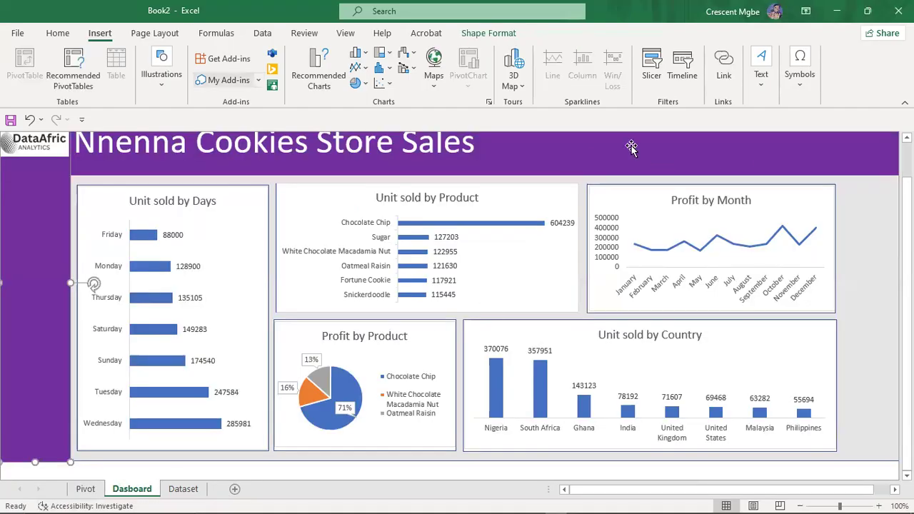
pyautogui.click(163, 82)
pyautogui.click(214, 132)
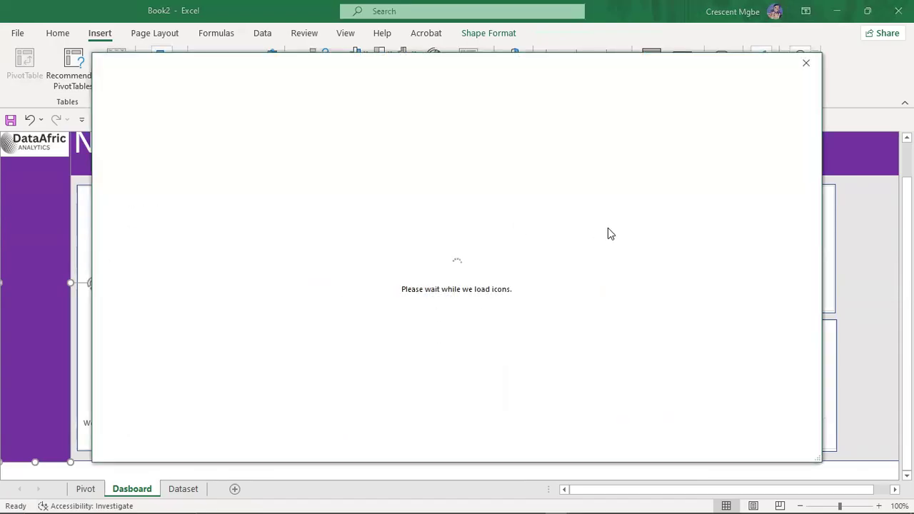
pyautogui.moveTo(793, 500)
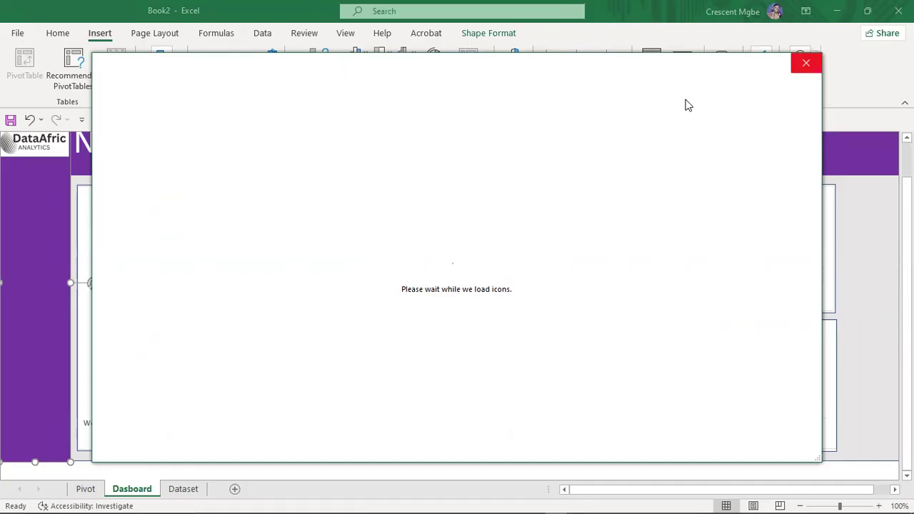
pyautogui.click(806, 63)
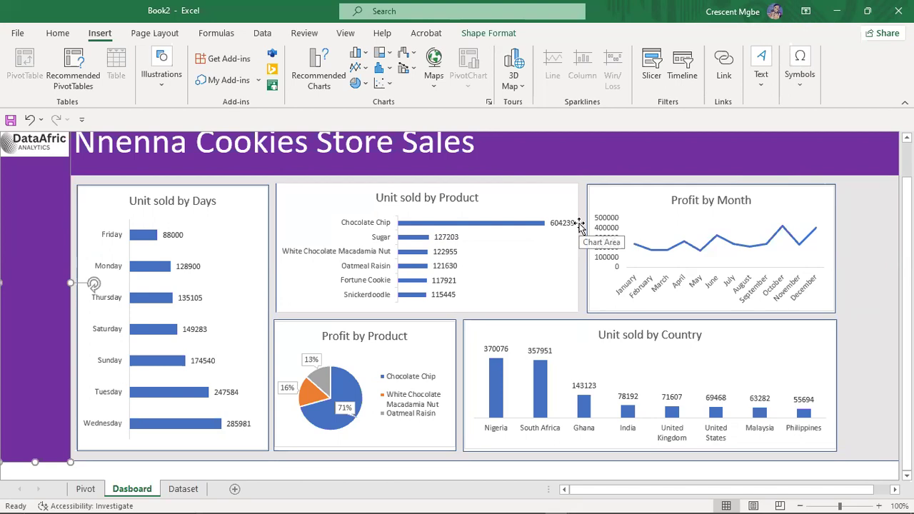
# Copy the Nigeria label and its Sum of Profit value, cells K4:L4, from the V IP pivot table on the Pivot sheet
pyautogui.click(86, 490)
pyautogui.click(752, 194)
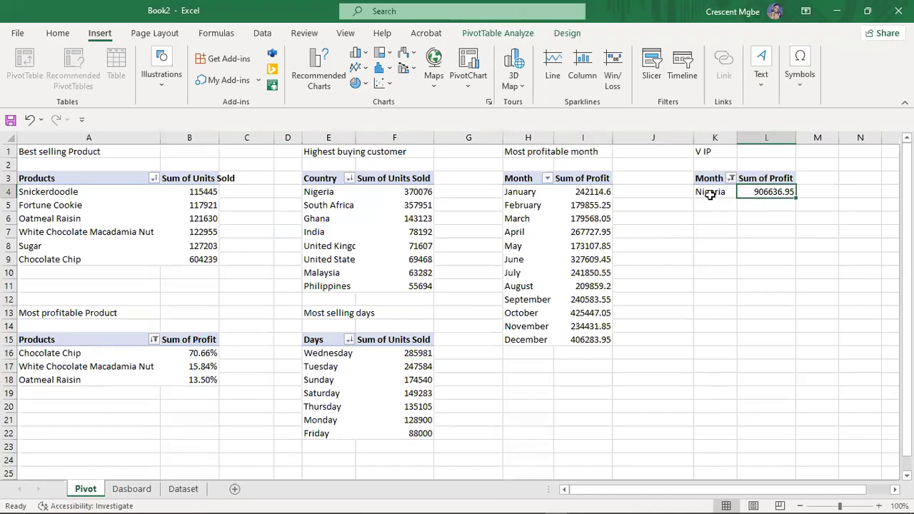
pyautogui.click(709, 194)
pyautogui.moveTo(709, 194); pyautogui.dragTo(765, 193)
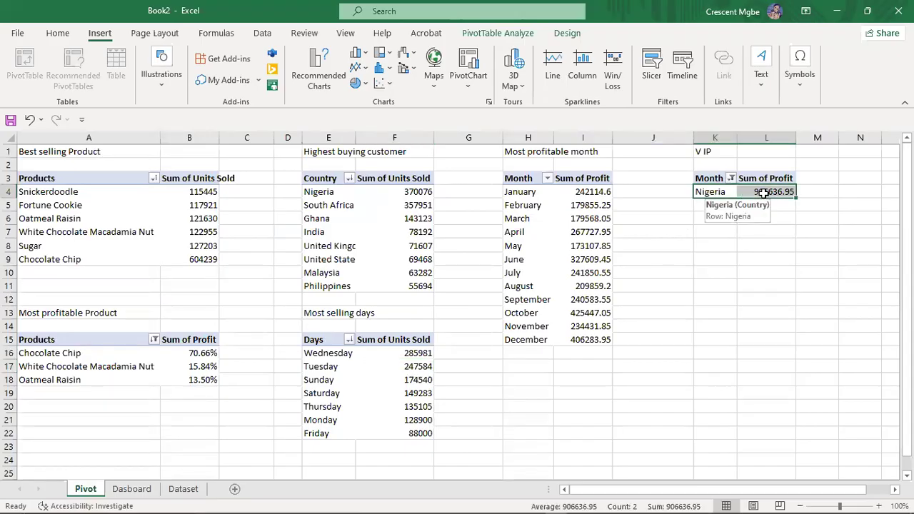
pyautogui.hotkey('ctrl', 'c')
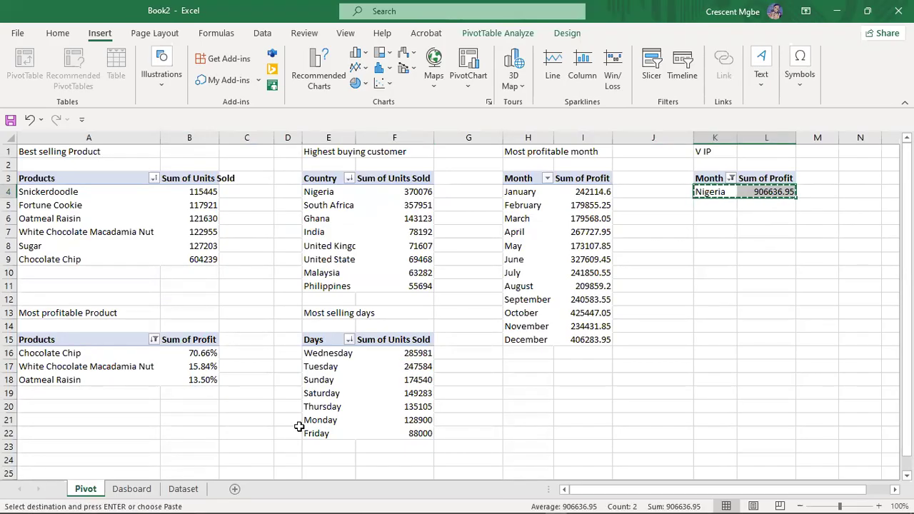
# Draw a text box on the Dasboard sheet's purple banner above the Profit by Month chart and paste the copied Nigeria profit into it
pyautogui.click(142, 493)
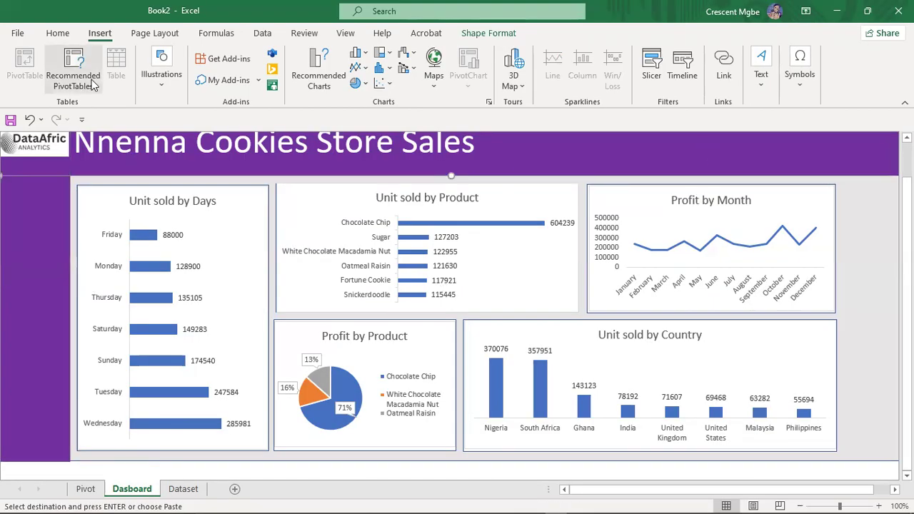
pyautogui.click(58, 33)
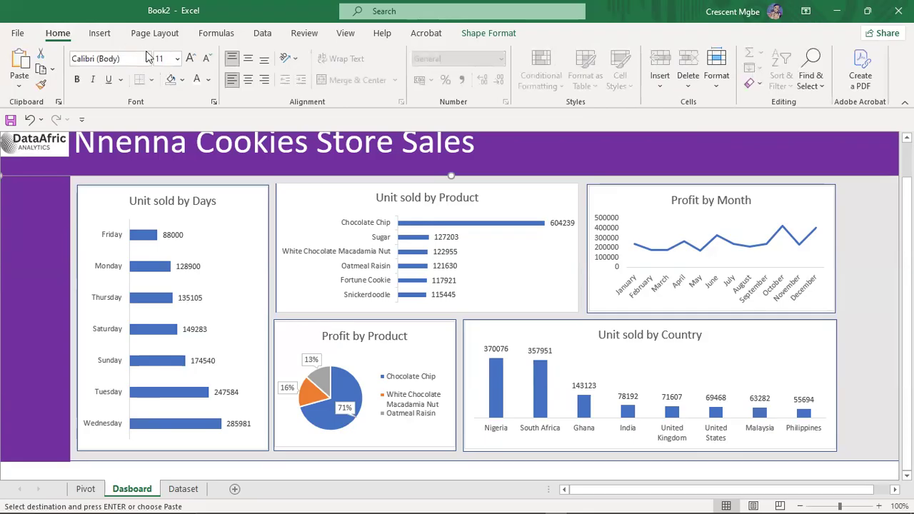
pyautogui.click(99, 33)
pyautogui.click(163, 89)
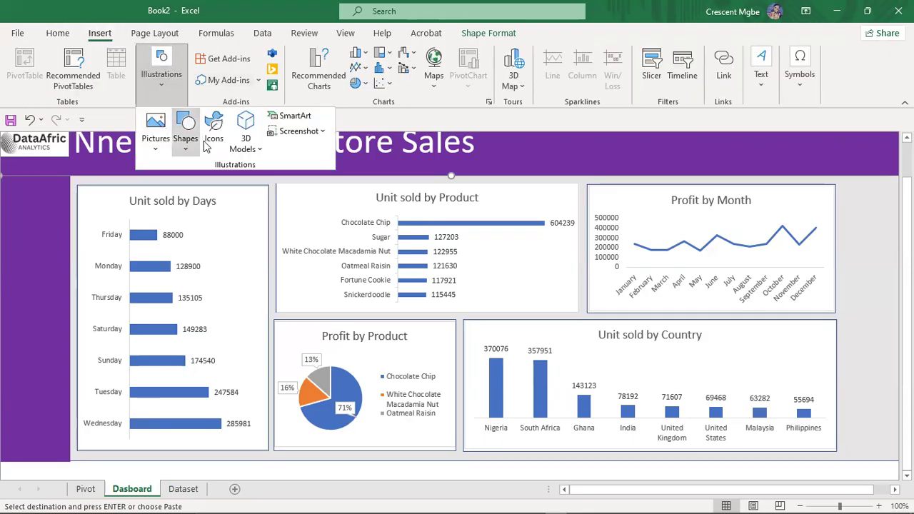
pyautogui.click(185, 139)
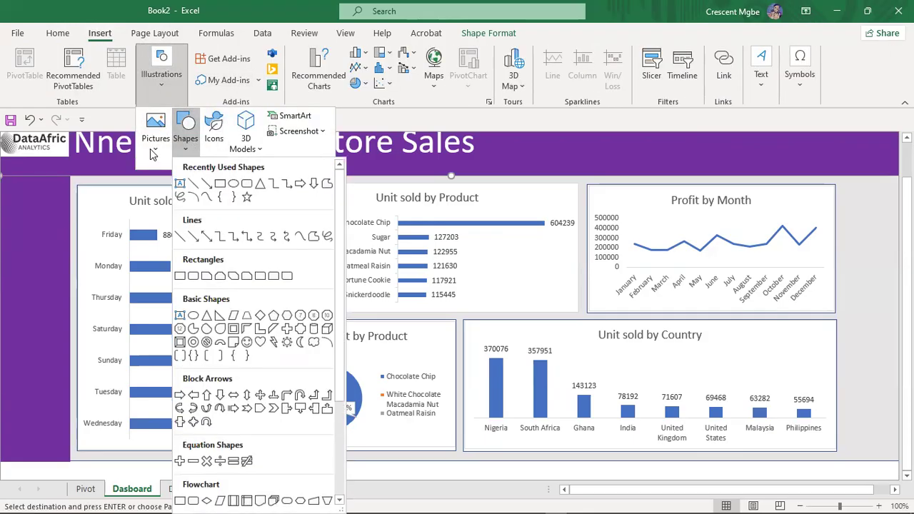
pyautogui.click(179, 183)
pyautogui.moveTo(675, 145); pyautogui.dragTo(826, 170)
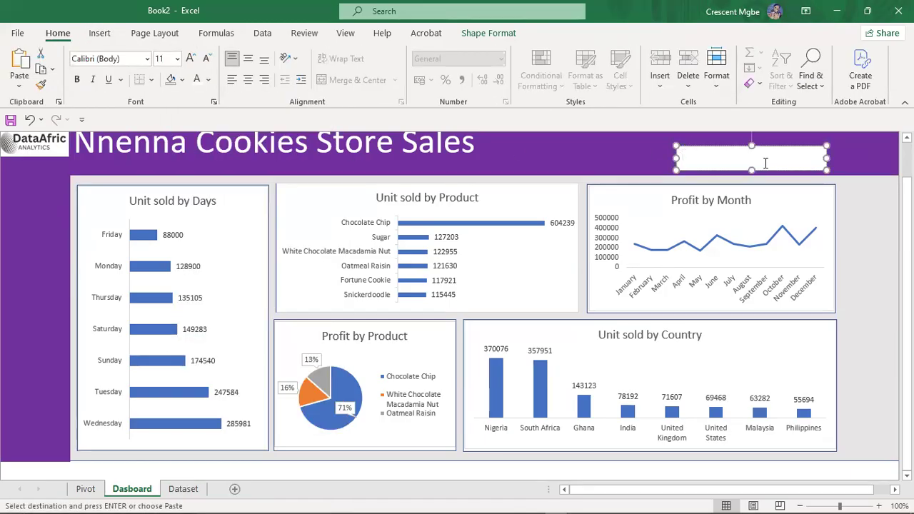
pyautogui.hotkey('ctrl', 'v')
pyautogui.click(866, 250)
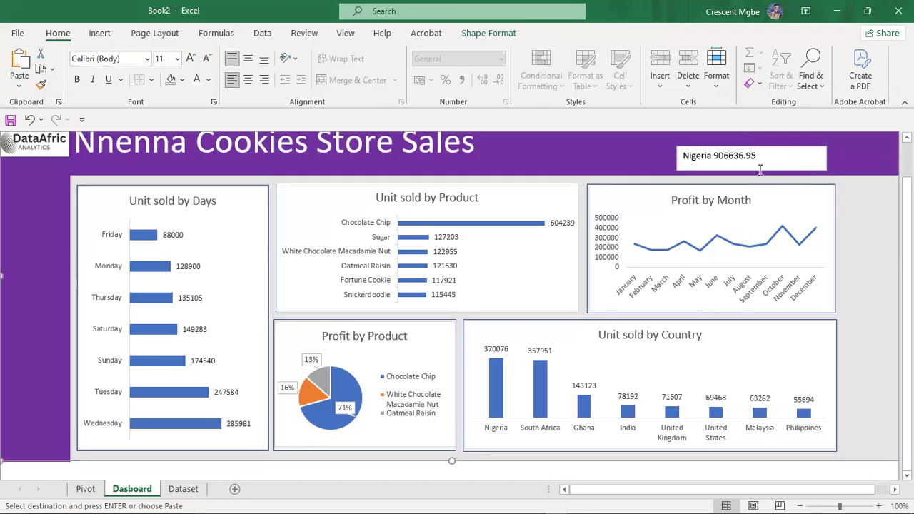
# Clear the banner text box and paste the copied Nigeria profit into it again
pyautogui.click(779, 159)
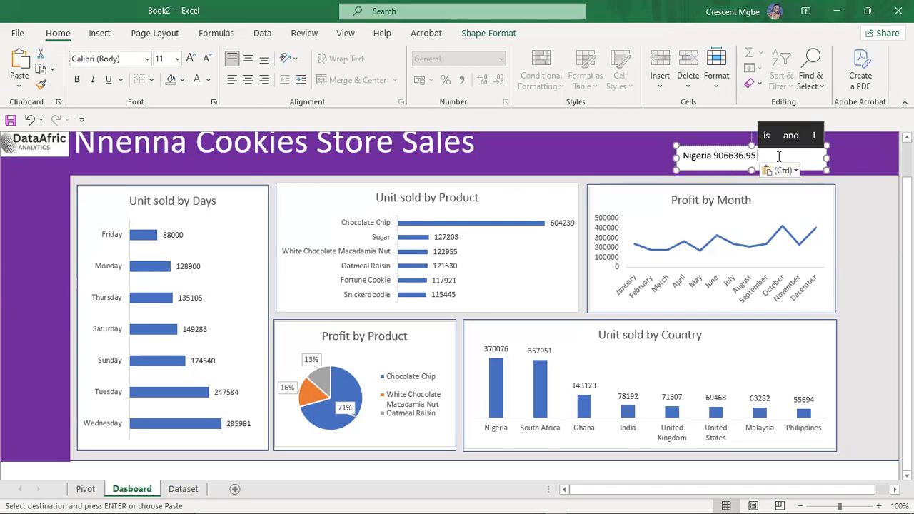
pyautogui.click(853, 221)
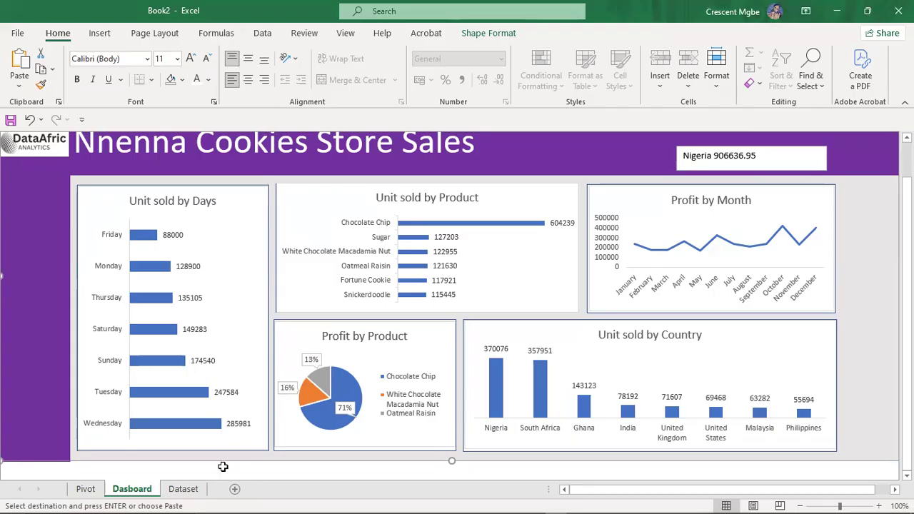
pyautogui.click(785, 151)
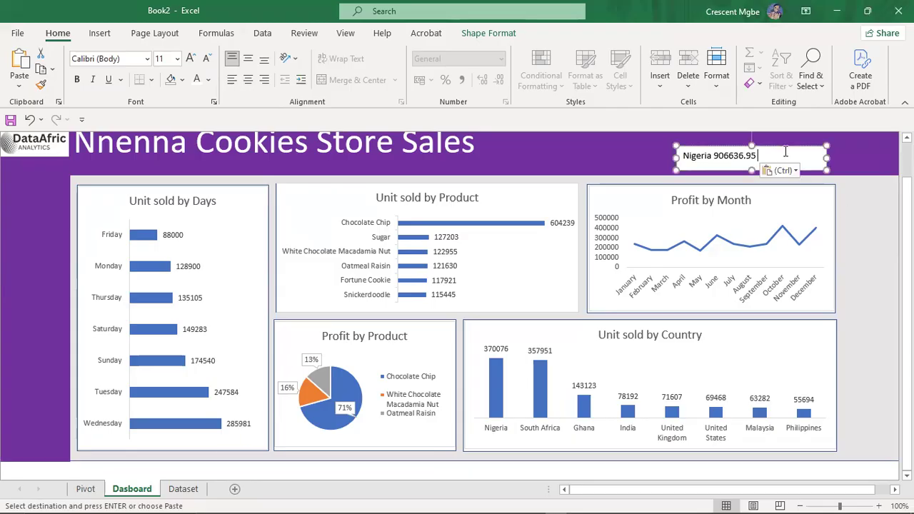
pyautogui.press('BackSpace')
pyautogui.press('BackSpace')
pyautogui.press('BackSpace')
pyautogui.press('BackSpace')
pyautogui.press('BackSpace')
pyautogui.press('BackSpace')
pyautogui.press('BackSpace')
pyautogui.press('BackSpace')
pyautogui.press('BackSpace')
pyautogui.press('BackSpace')
pyautogui.press('BackSpace')
pyautogui.press('BackSpace')
pyautogui.press('BackSpace')
pyautogui.press('BackSpace')
pyautogui.press('BackSpace')
pyautogui.press('BackSpace')
pyautogui.press('BackSpace')
pyautogui.press('BackSpace')
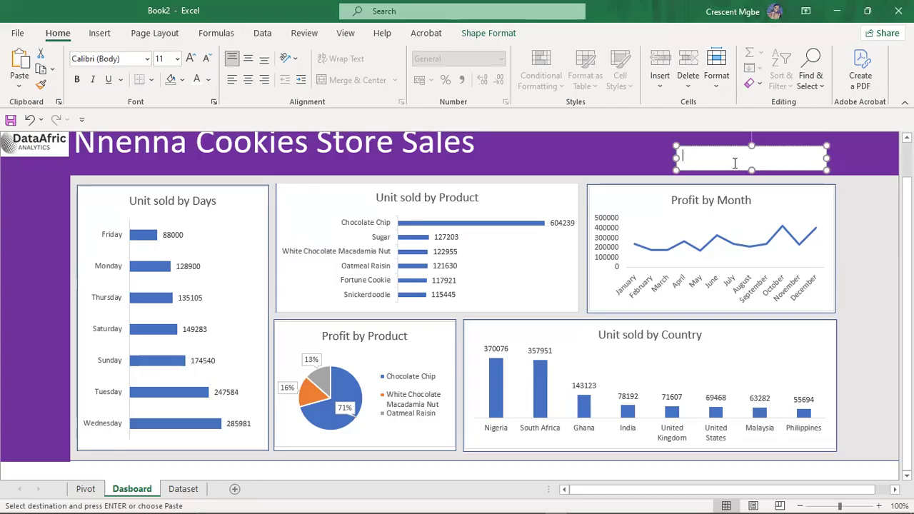
pyautogui.hotkey('ctrl', 'v')
# Add a colon after Nigeria in the banner text box and delete the profit figure, leaving "Nigeria:"
pyautogui.click(713, 155)
pyautogui.write(':')
pyautogui.moveTo(759, 156); pyautogui.dragTo(719, 160)
pyautogui.press('BackSpace')
# Try to reference the Nigeria Sum of Profit cell L4 on the Pivot sheet from the text box, and return to the Dasboard sheet
pyautogui.write('=')
pyautogui.click(86, 489)
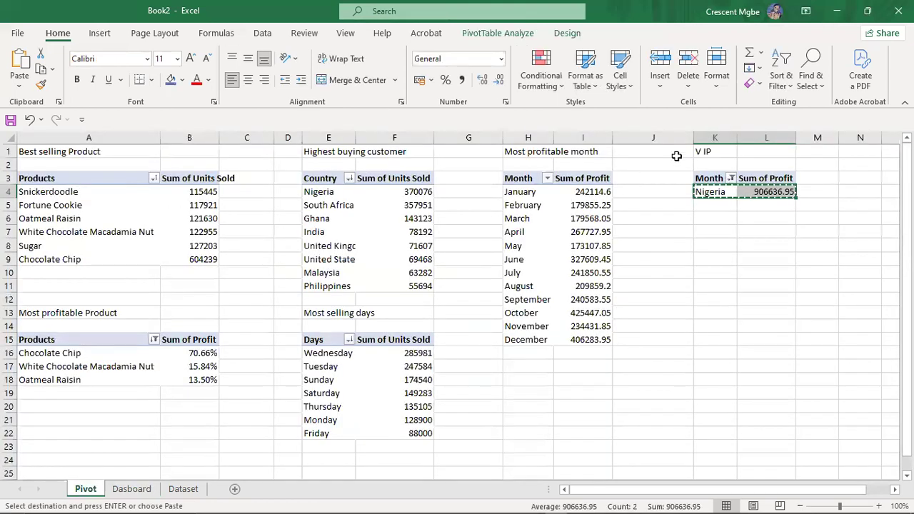
pyautogui.click(798, 232)
pyautogui.click(781, 193)
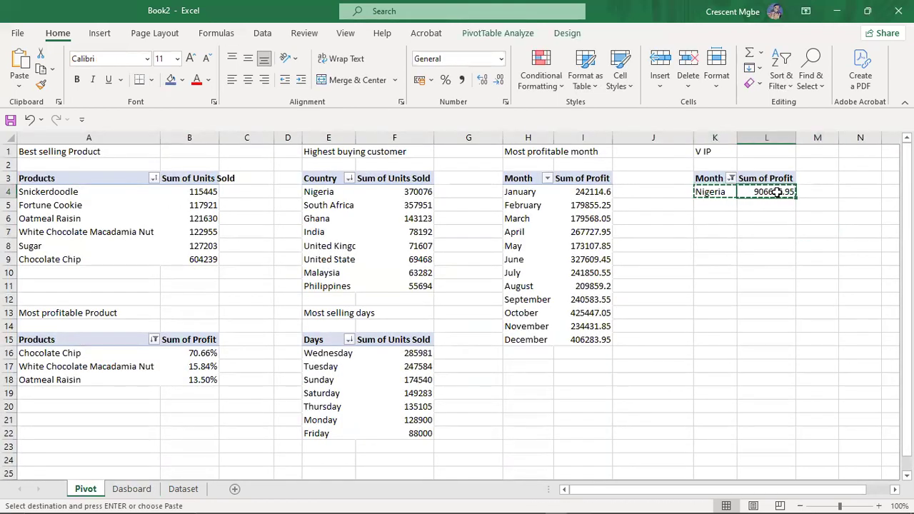
pyautogui.doubleClick(778, 193)
pyautogui.click(776, 192)
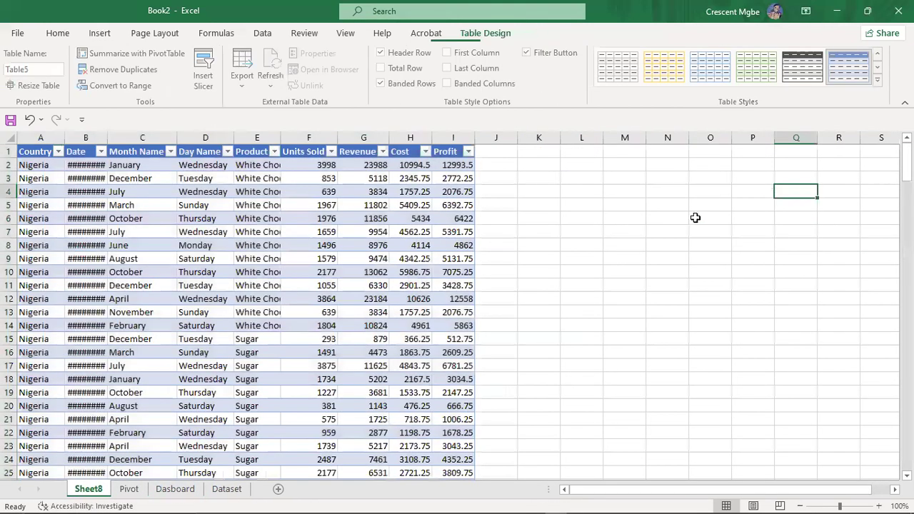
pyautogui.click(129, 489)
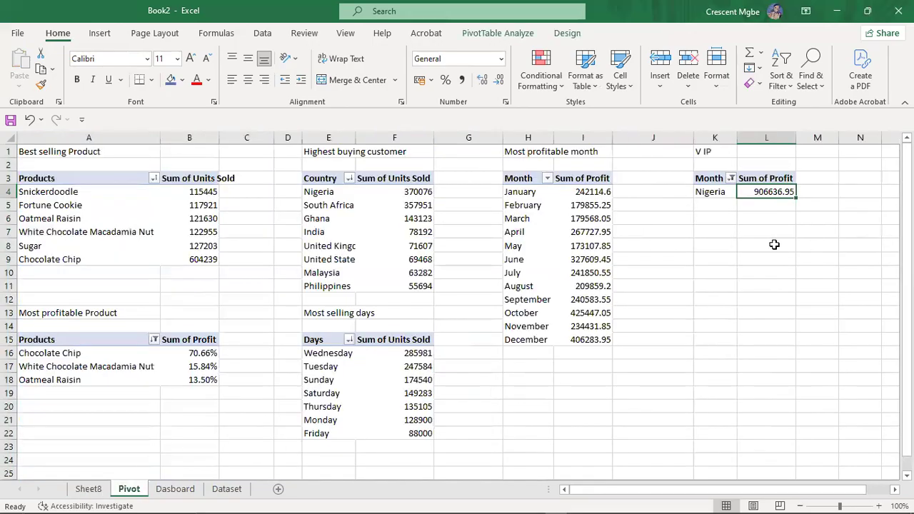
pyautogui.click(175, 489)
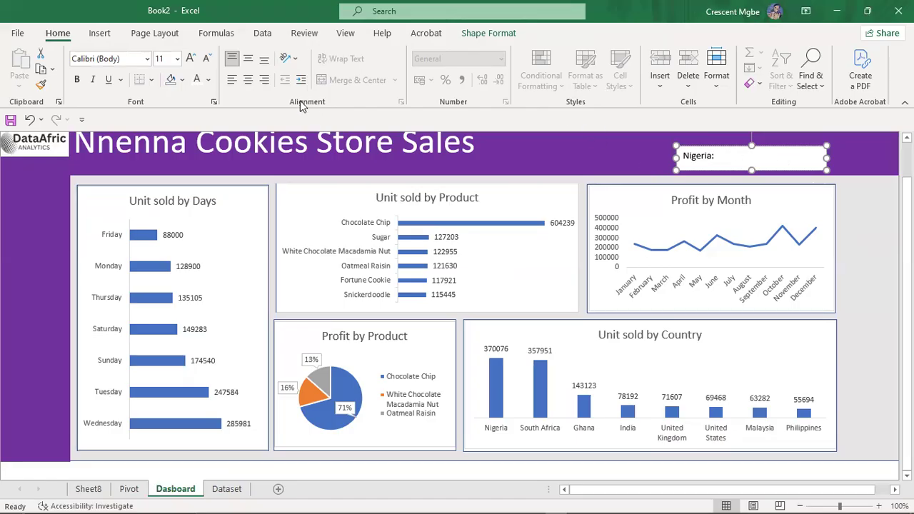
pyautogui.click(99, 34)
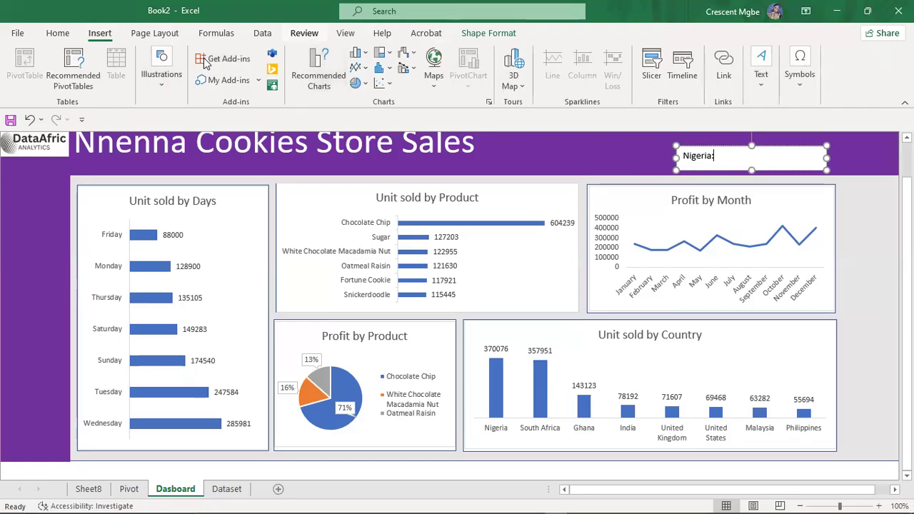
# Try to enter an =sum formula after "Nigeria:" in the banner text box, leaving only the equals sign
pyautogui.scroll(-8, 204, 63)
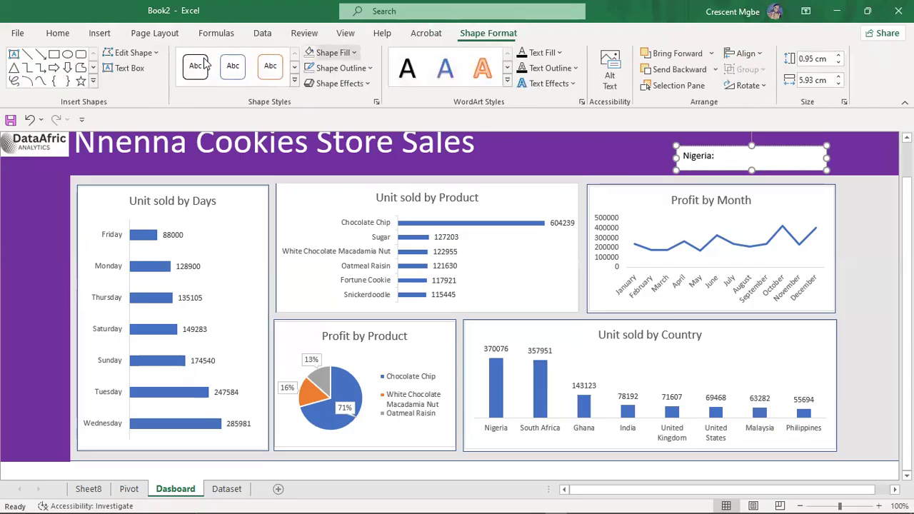
pyautogui.click(166, 36)
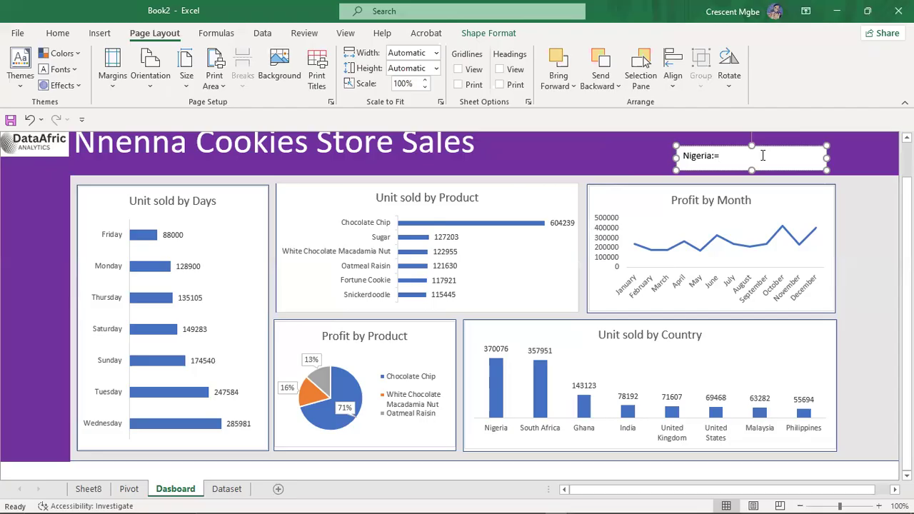
pyautogui.write('s')
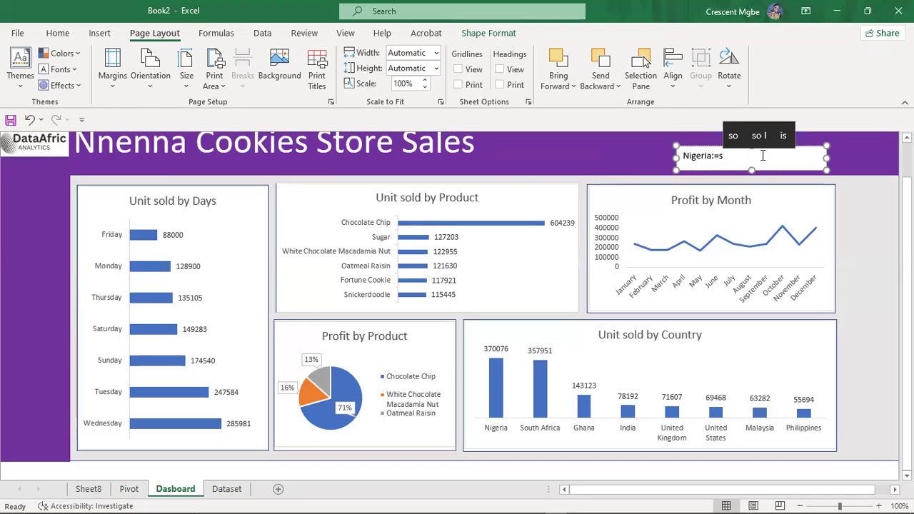
pyautogui.write('um')
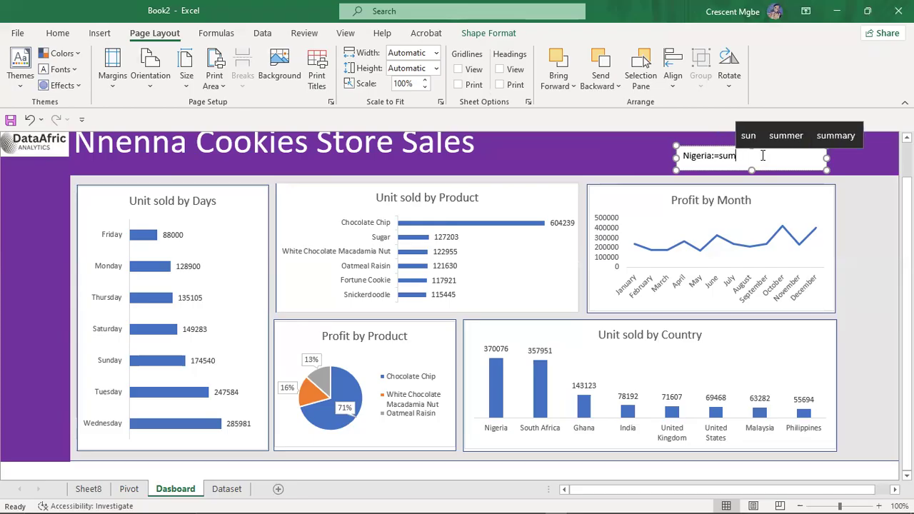
pyautogui.press('BackSpace')
pyautogui.press('BackSpace')
pyautogui.click(860, 264)
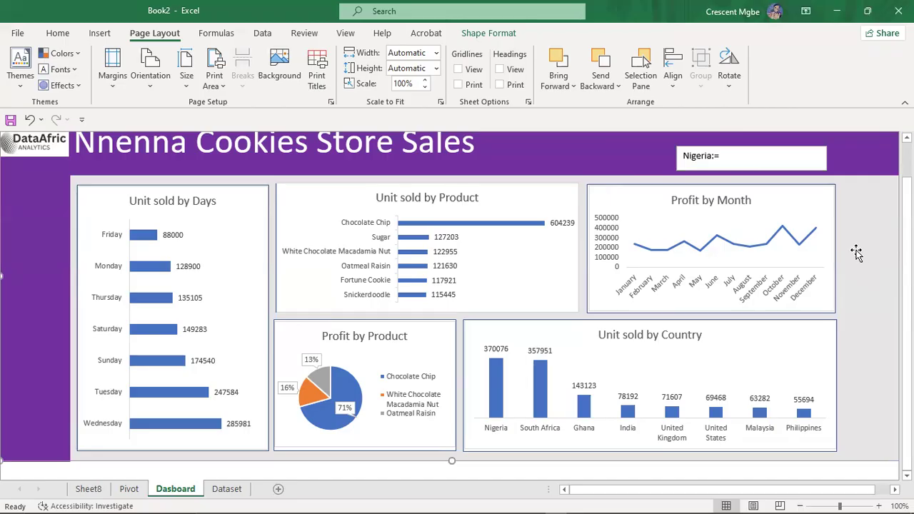
# Move the purple banner and the grey background shape down to expose the worksheet cells around the Nigeria text box
pyautogui.click(745, 153)
pyautogui.click(788, 141)
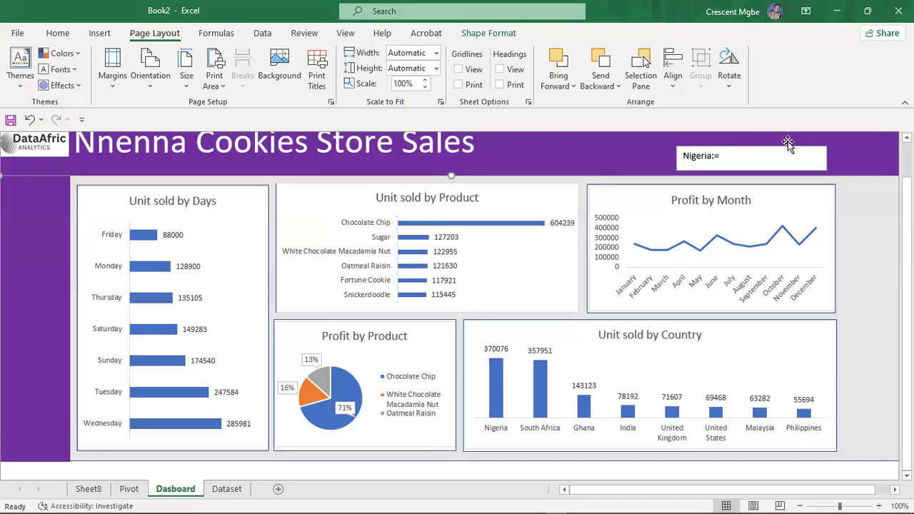
pyautogui.moveTo(788, 142); pyautogui.dragTo(798, 234)
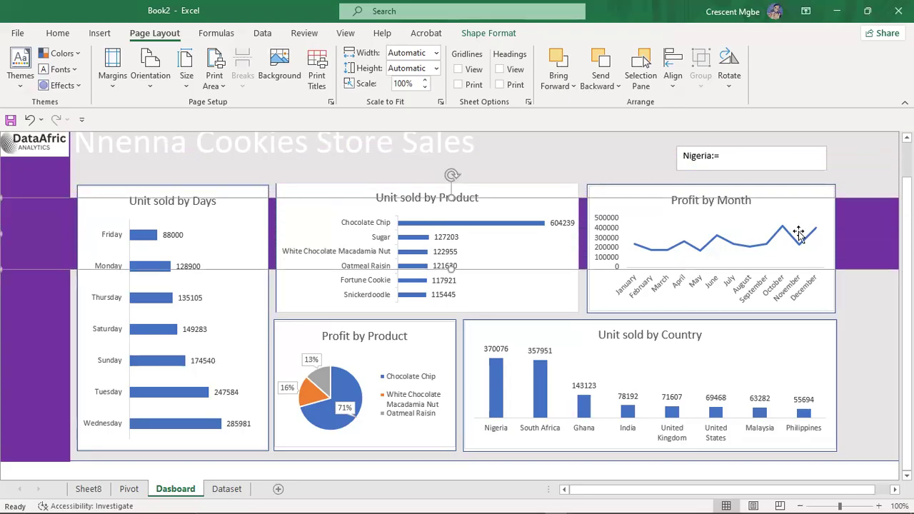
pyautogui.moveTo(826, 151); pyautogui.dragTo(859, 230)
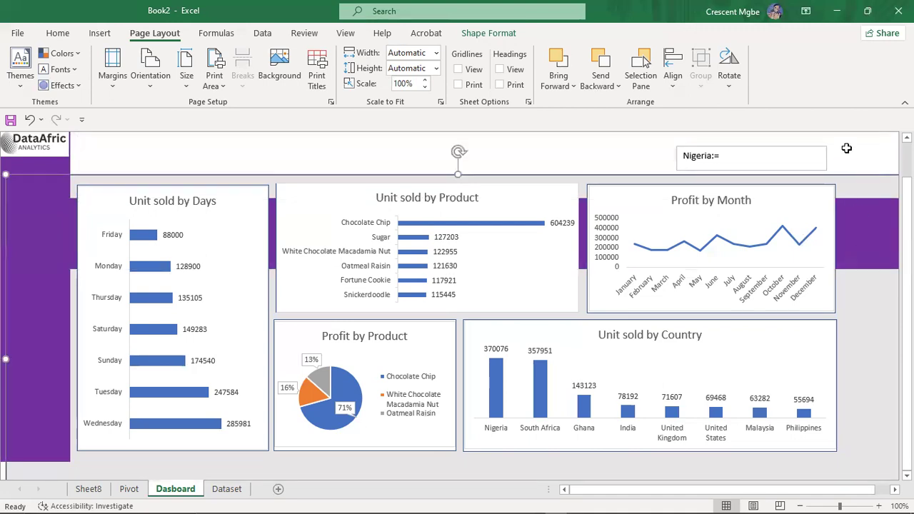
# Link the exposed cell beside the Nigeria text box to the Nigeria Sum of Profit cell L4 on the Pivot sheet
pyautogui.click(846, 147)
pyautogui.moveTo(846, 148)
pyautogui.mouseDown()
pyautogui.moveTo(854, 208)
pyautogui.moveTo(843, 152)
pyautogui.mouseUp()
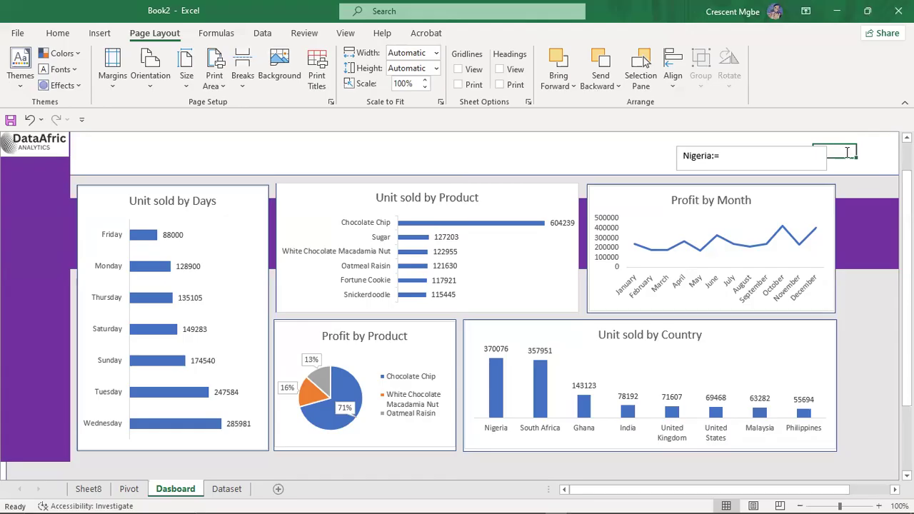
pyautogui.write('=')
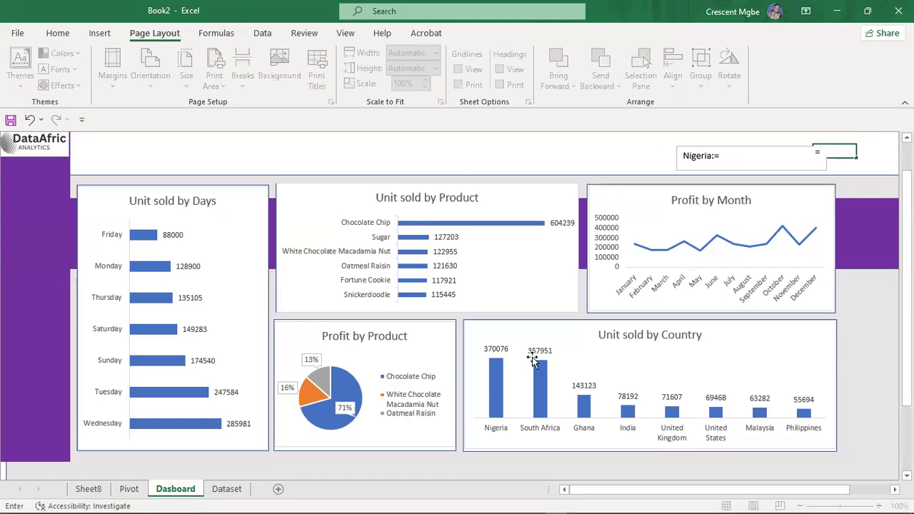
pyautogui.click(131, 487)
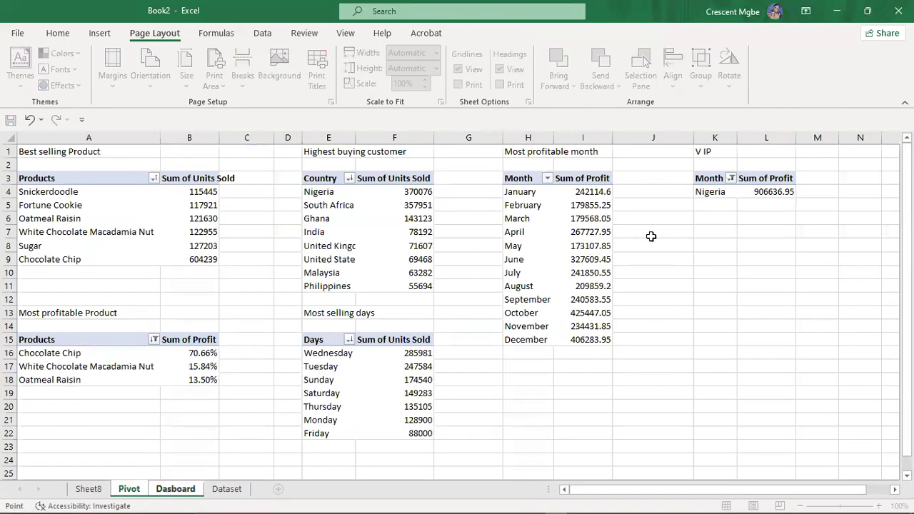
pyautogui.click(767, 192)
pyautogui.press('Return')
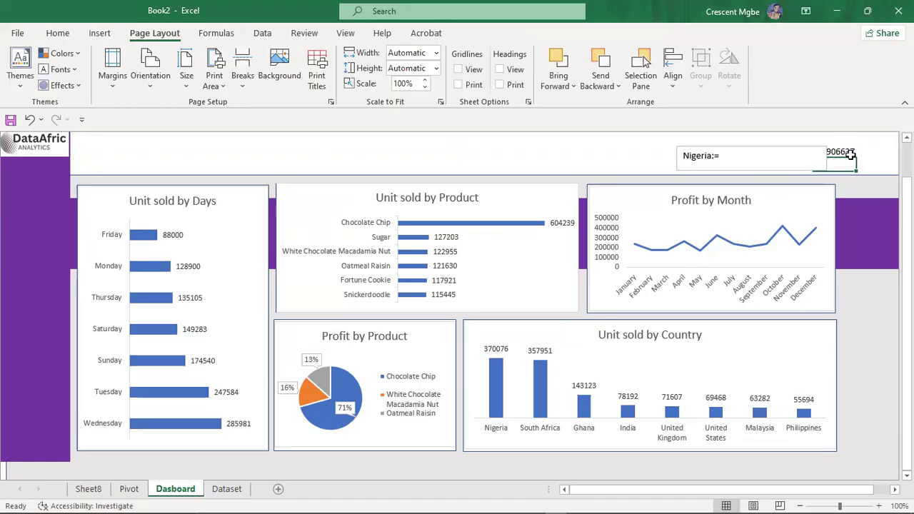
# Move the Nigeria text box clear of the linked profit cell and insert a space before its equals sign
pyautogui.click(792, 151)
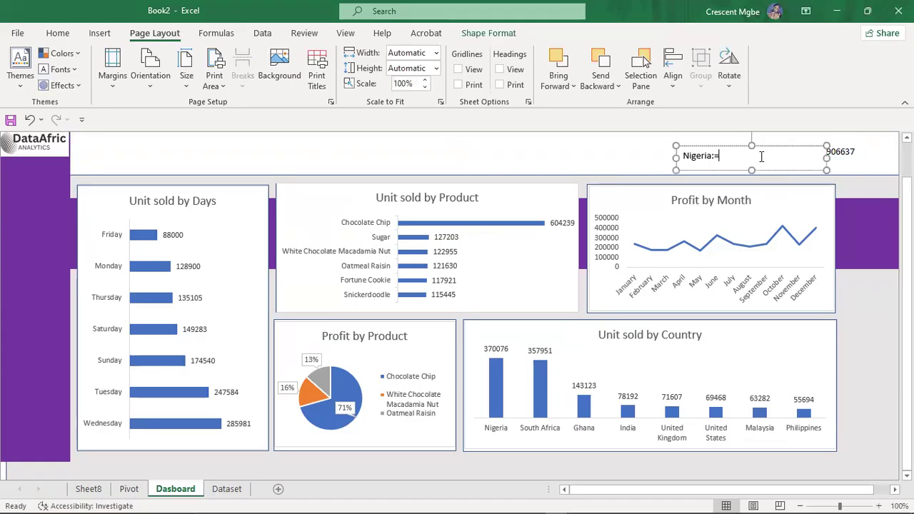
pyautogui.moveTo(766, 145); pyautogui.dragTo(736, 150)
pyautogui.click(831, 150)
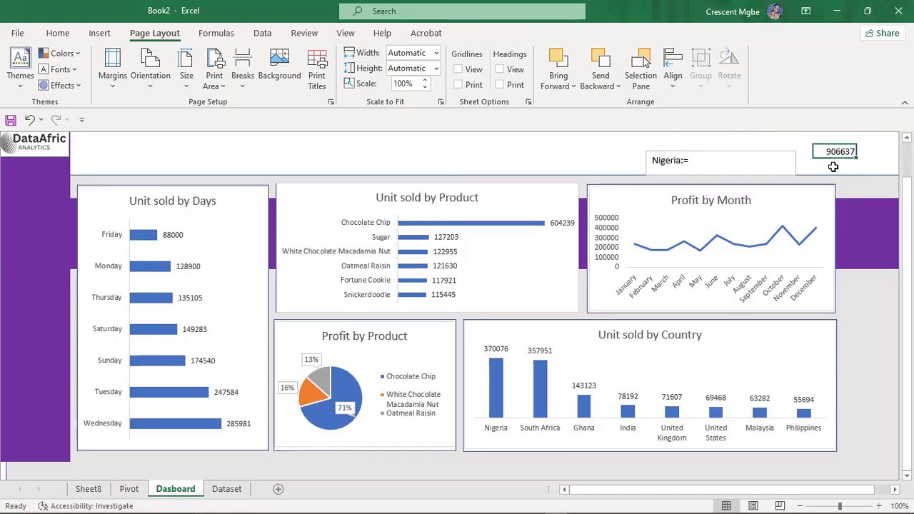
pyautogui.click(712, 161)
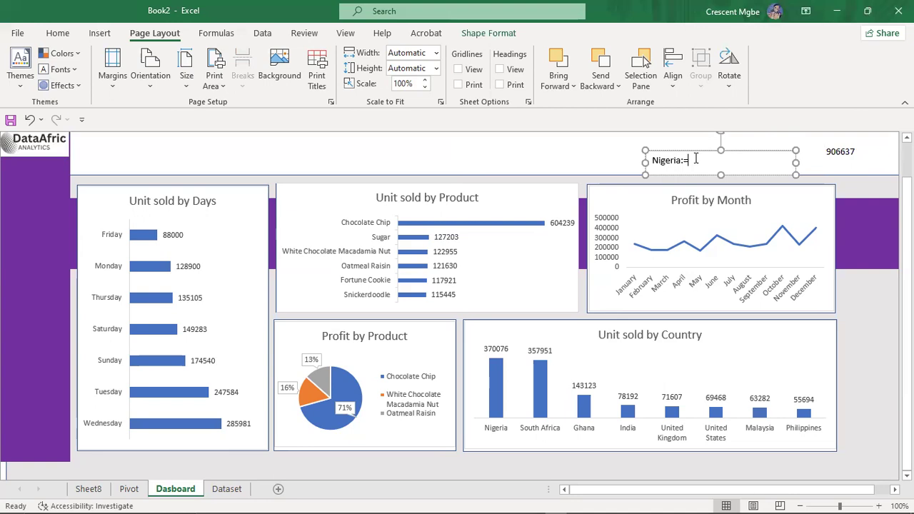
pyautogui.moveTo(731, 151); pyautogui.dragTo(736, 150)
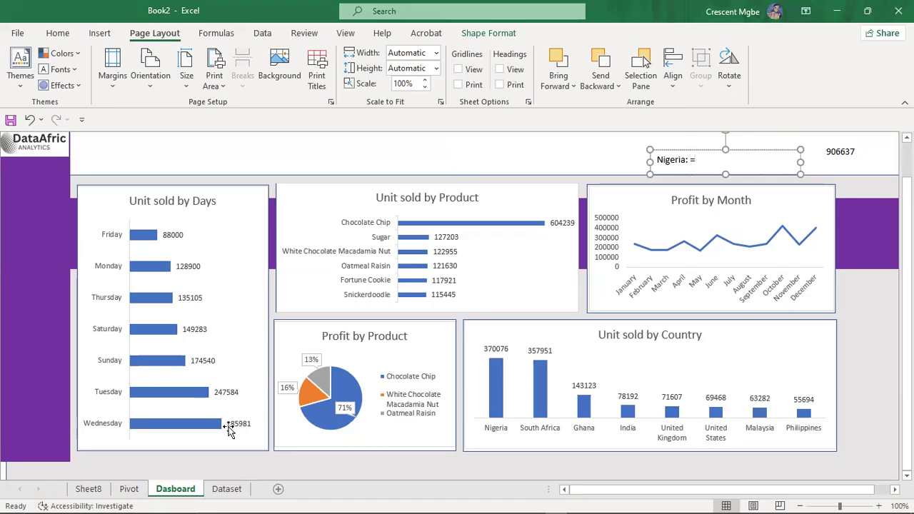
# Try to reference the Nigeria Sum of Profit cell L4 on the Pivot sheet from the text box
pyautogui.click(129, 489)
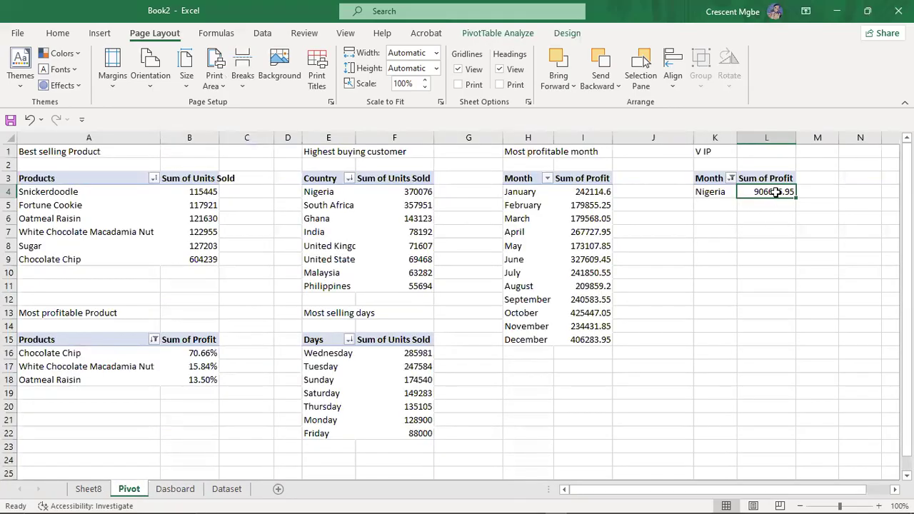
pyautogui.moveTo(775, 191)
pyautogui.press('Return')
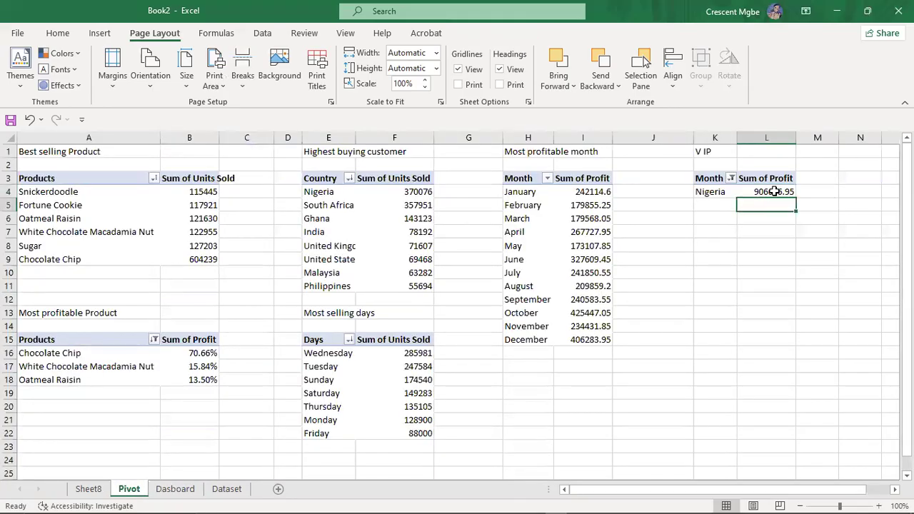
pyautogui.click(175, 489)
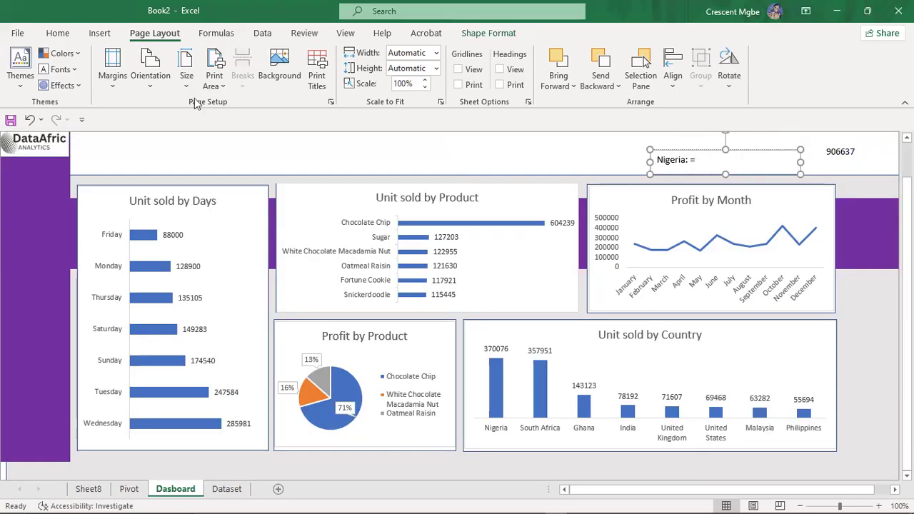
# Clear the linked profit cell beside the text box and link it again to cell L4 on the Pivot sheet
pyautogui.click(848, 150)
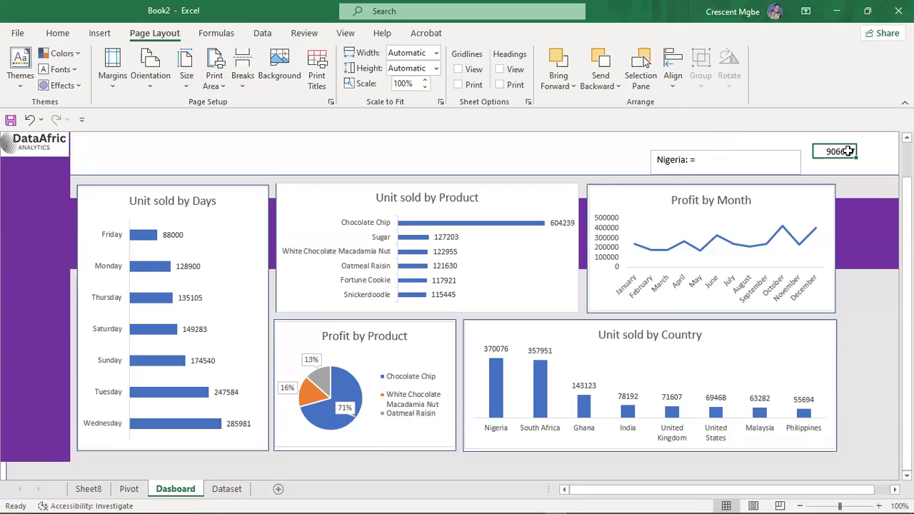
pyautogui.press('Delete')
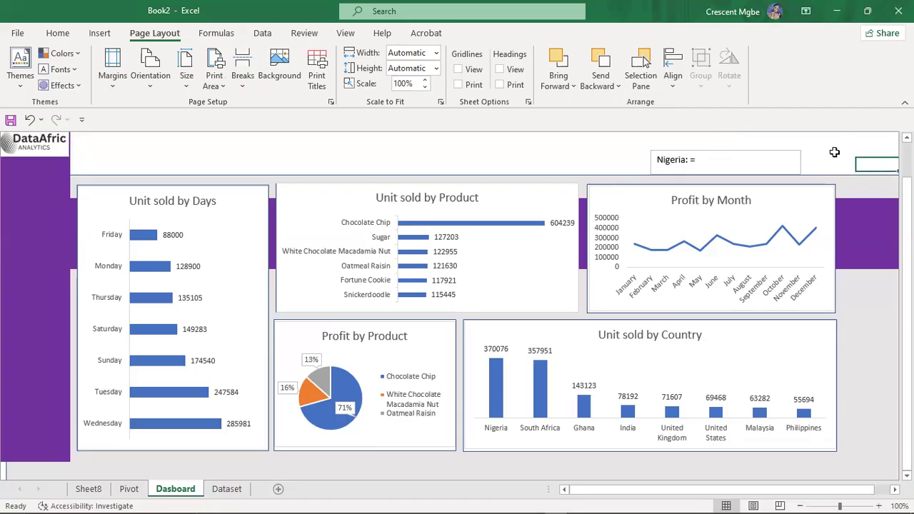
pyautogui.click(129, 489)
pyautogui.click(765, 192)
pyautogui.hotkey('ctrl', 'c')
pyautogui.hotkey('ctrl', 'pagedown')
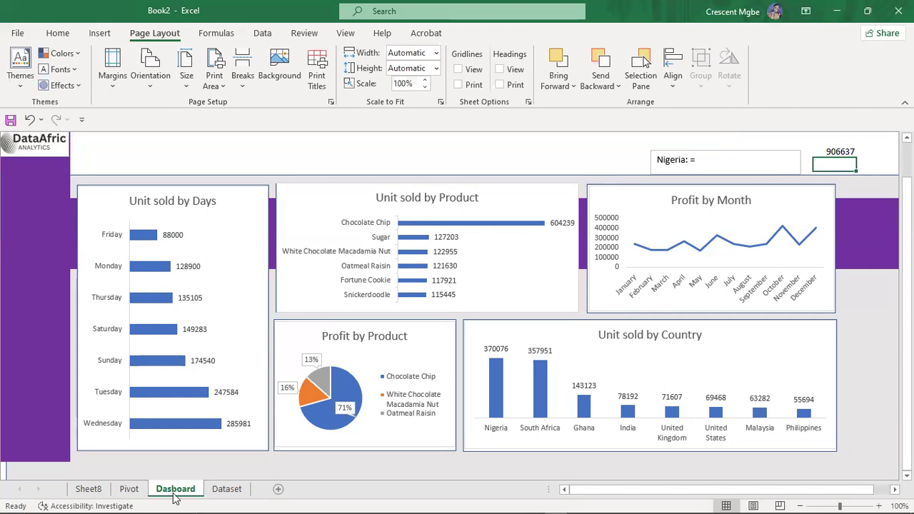
# Check the Nigeria Sum of Profit in the Pivot sheet's VIP table and return to the Dasboard sheet
pyautogui.click(128, 489)
pyautogui.click(785, 193)
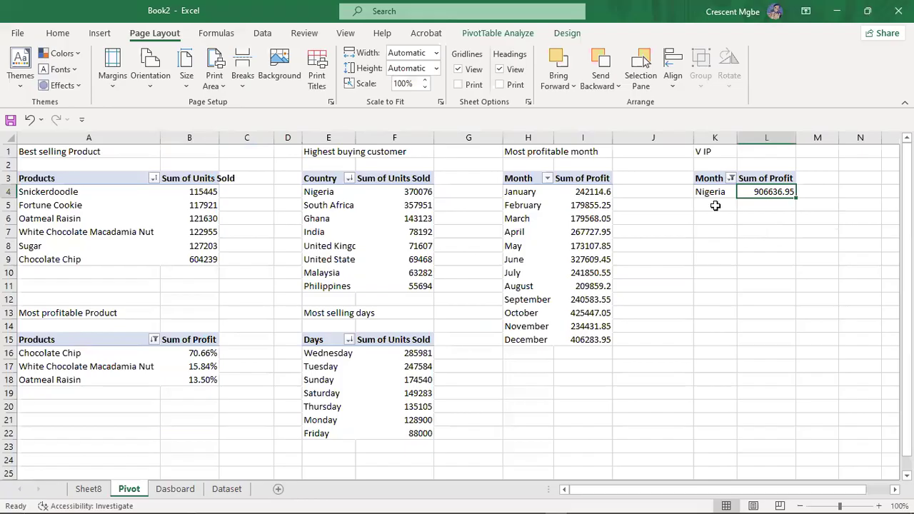
pyautogui.click(177, 491)
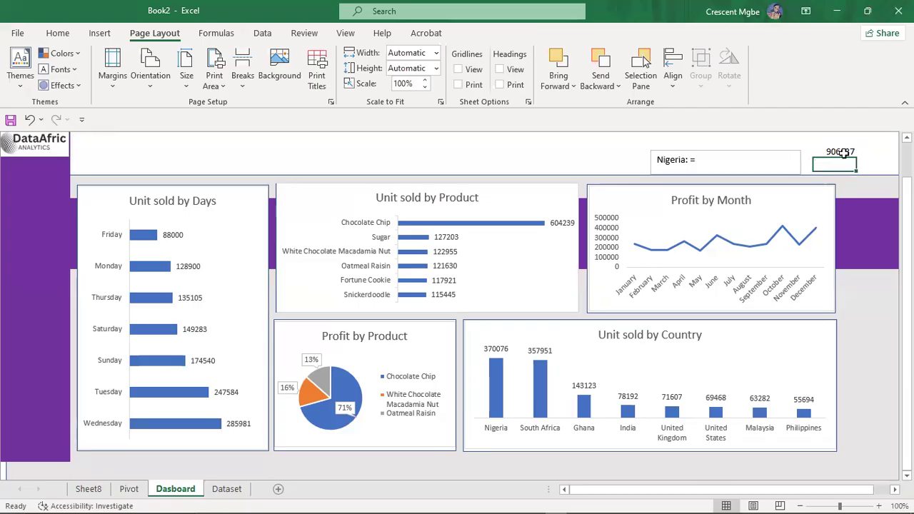
# Undo the profit cell links and the moves of the text box, grey background and purple banner
pyautogui.hotkey('ctrl', 'z')
pyautogui.hotkey('ctrl', 'z')
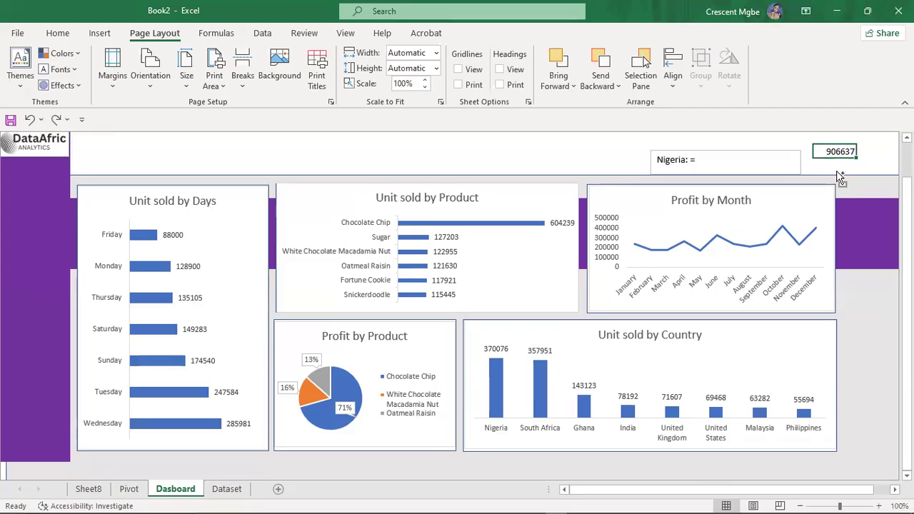
pyautogui.hotkey('ctrl', 'z')
pyautogui.hotkey('ctrl', 'z')
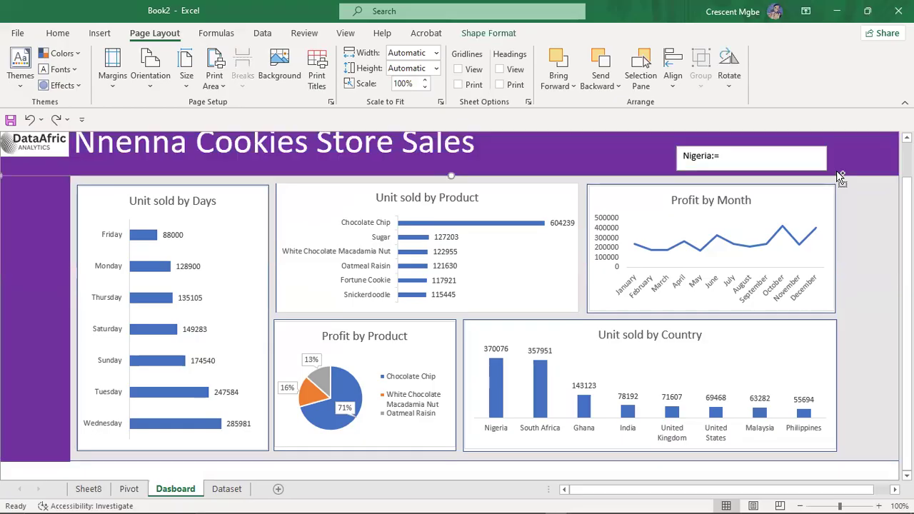
# Move the Nigeria text box right along the purple banner, slightly past the Profit by Month chart's right edge
pyautogui.click(778, 162)
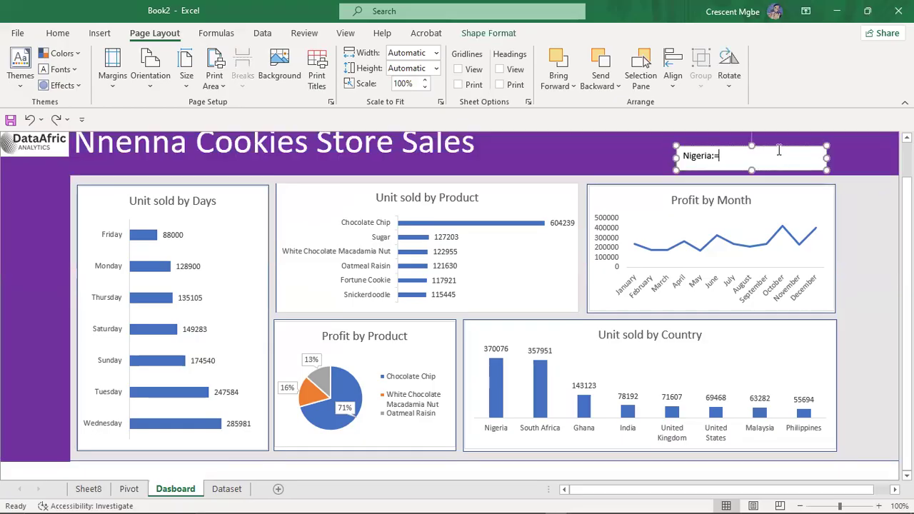
pyautogui.click(857, 225)
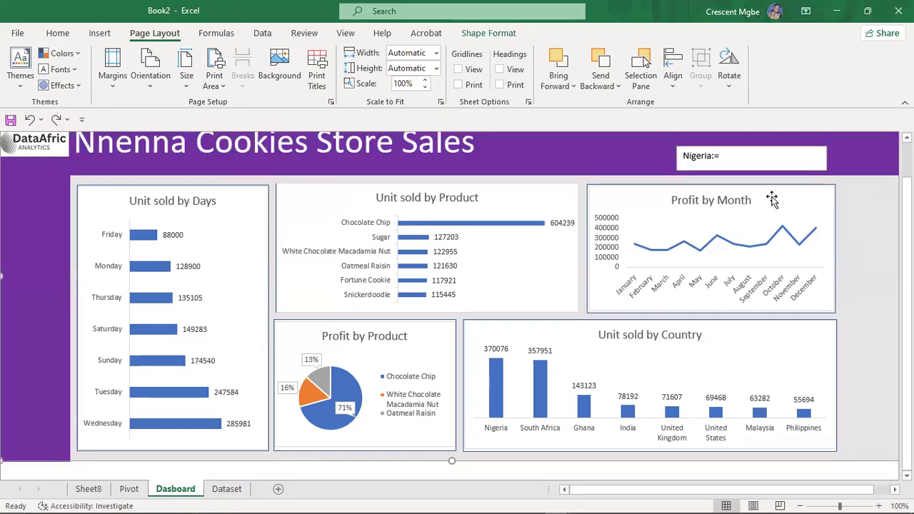
pyautogui.click(783, 155)
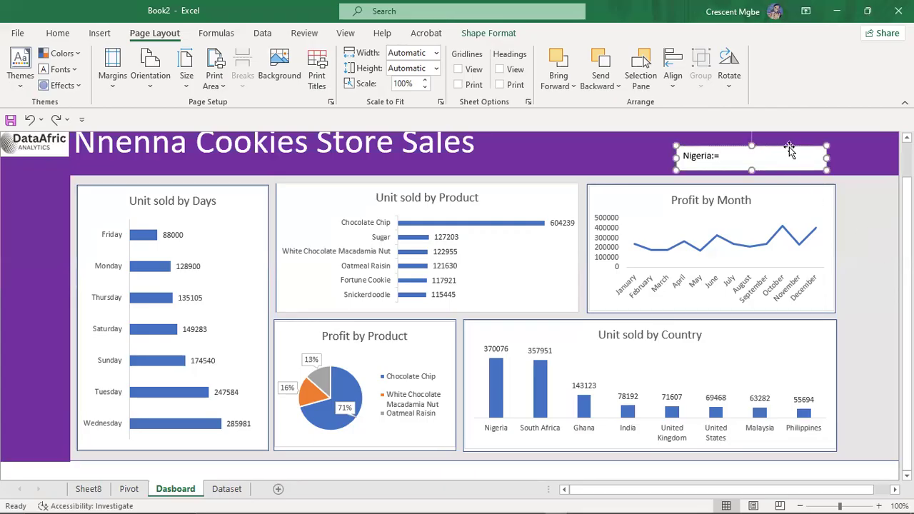
pyautogui.moveTo(788, 145); pyautogui.dragTo(833, 145)
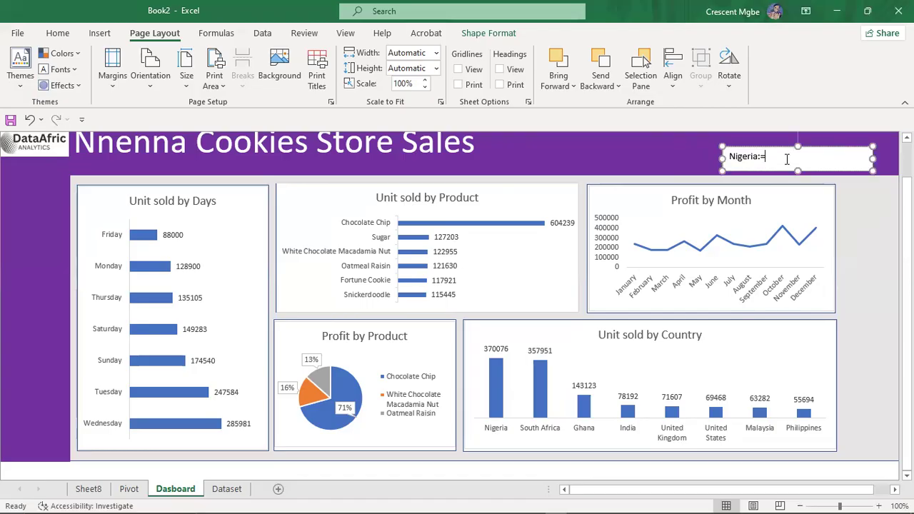
# Delete all the text from the banner text box
pyautogui.press('BackSpace')
pyautogui.press('BackSpace')
pyautogui.press('BackSpace')
pyautogui.press('BackSpace')
pyautogui.press('BackSpace')
pyautogui.press('BackSpace')
# Copy the Nigeria label and its Sum of Profit, K4:L4 on the Pivot sheet, and return to the Dasboard text box
pyautogui.click(129, 489)
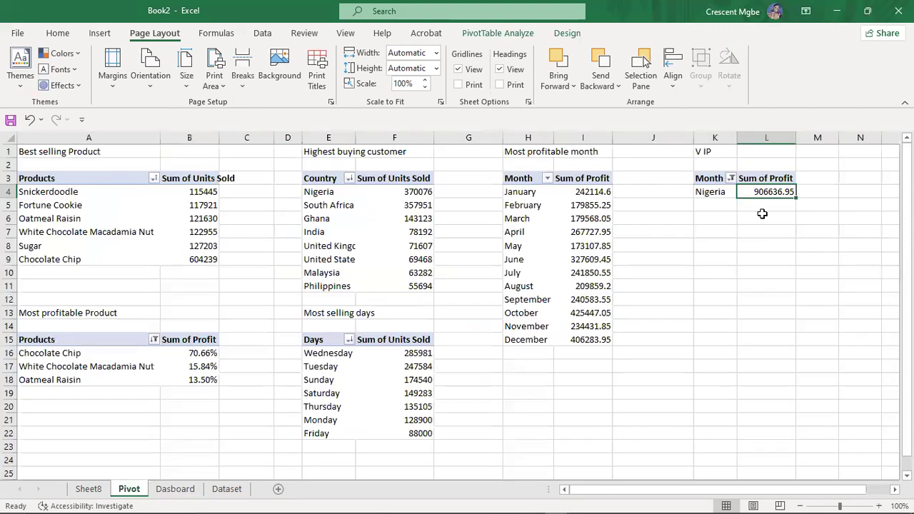
pyautogui.doubleClick(714, 195)
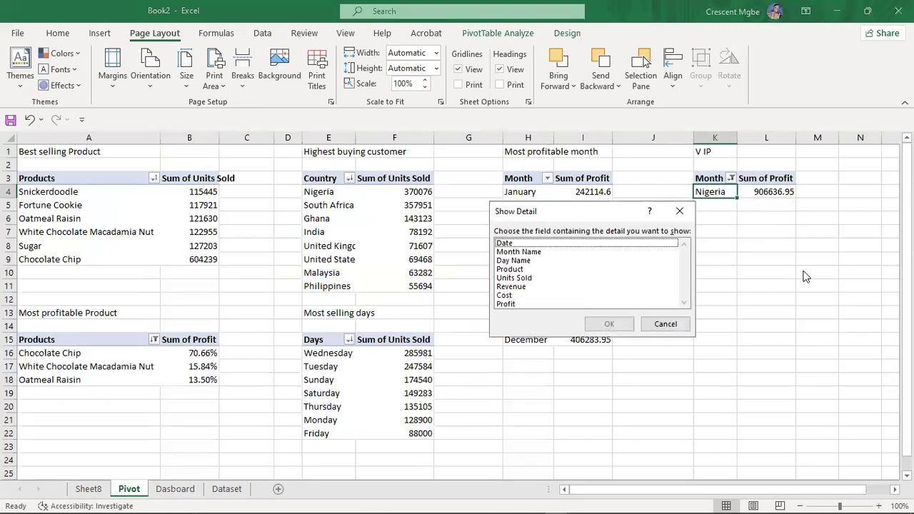
pyautogui.click(678, 325)
pyautogui.moveTo(726, 191); pyautogui.dragTo(802, 188)
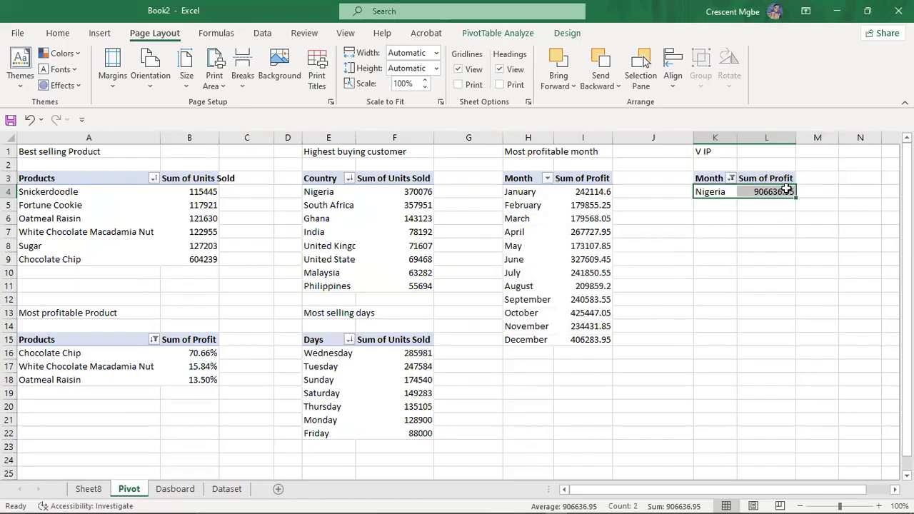
pyautogui.hotkey('ctrl', 'c')
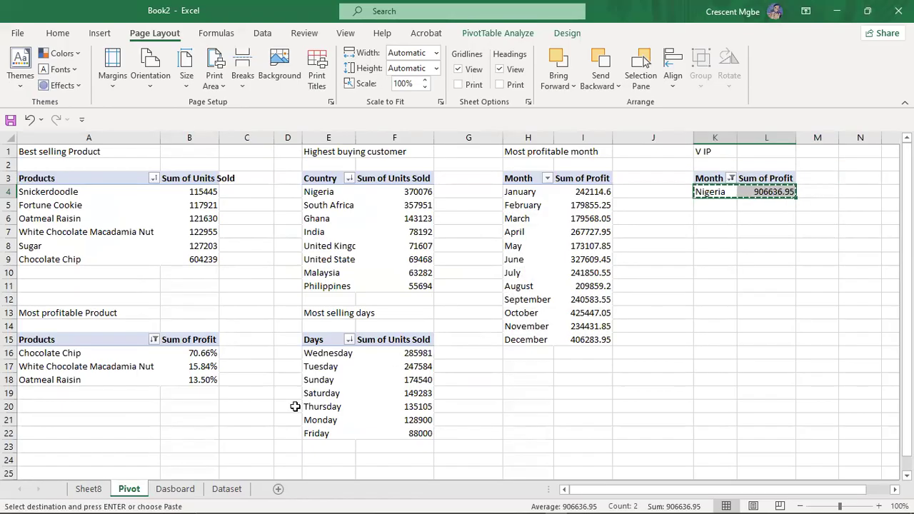
pyautogui.click(186, 491)
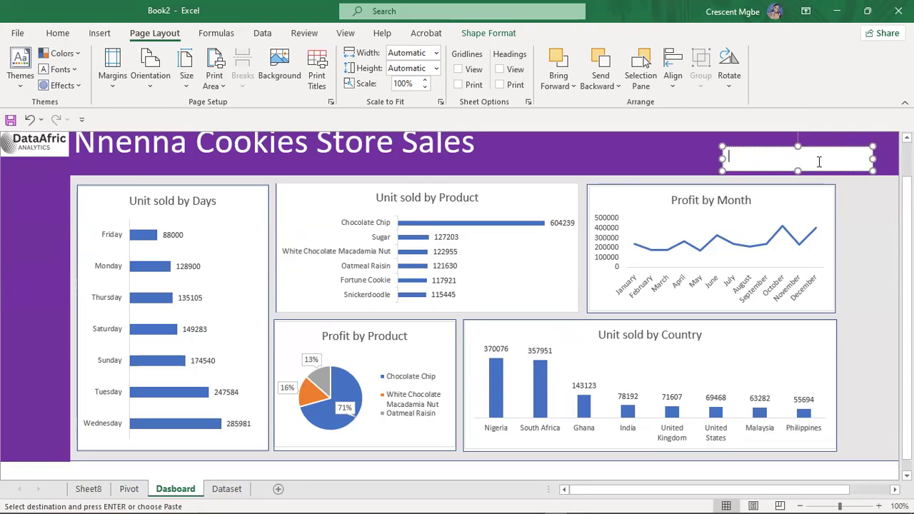
# Paste the copied Nigeria profit into the banner text box and add a colon so it reads "Nigeria : 906636.95"
pyautogui.hotkey('ctrl', 'v')
pyautogui.click(873, 238)
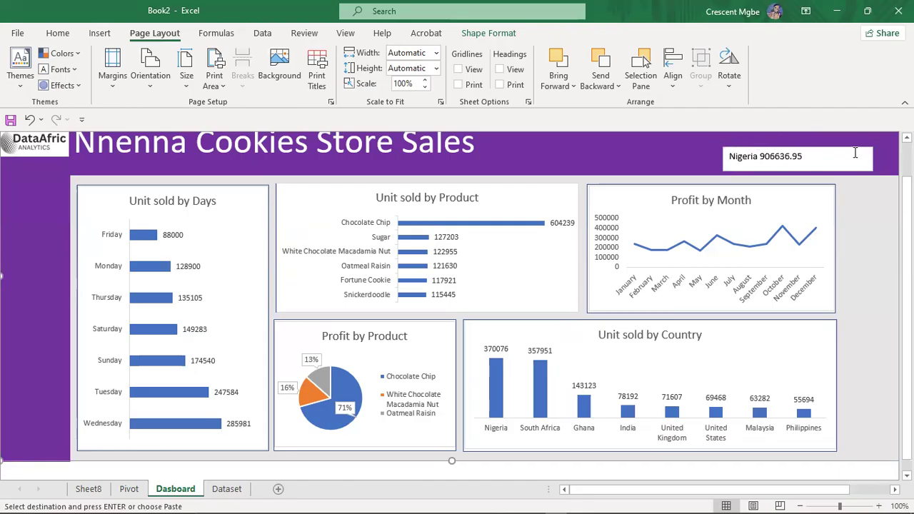
pyautogui.click(756, 160)
pyautogui.write(':')
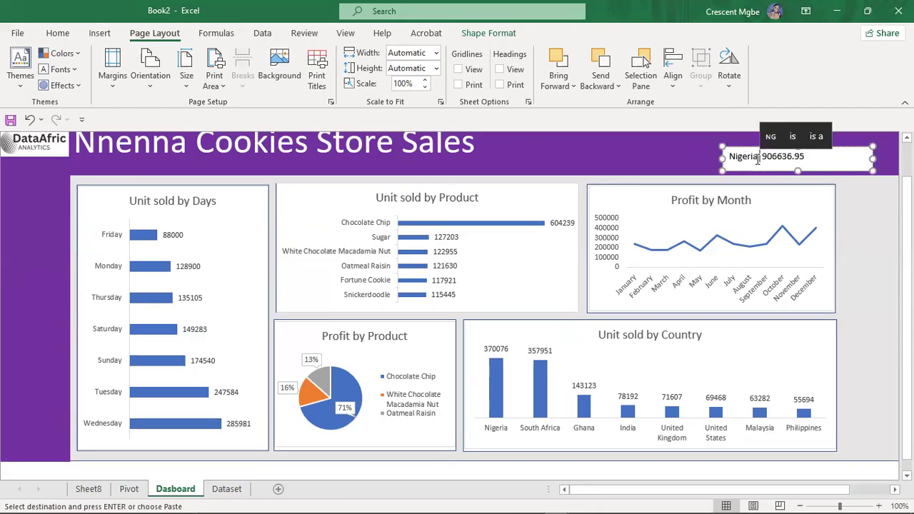
pyautogui.click(881, 227)
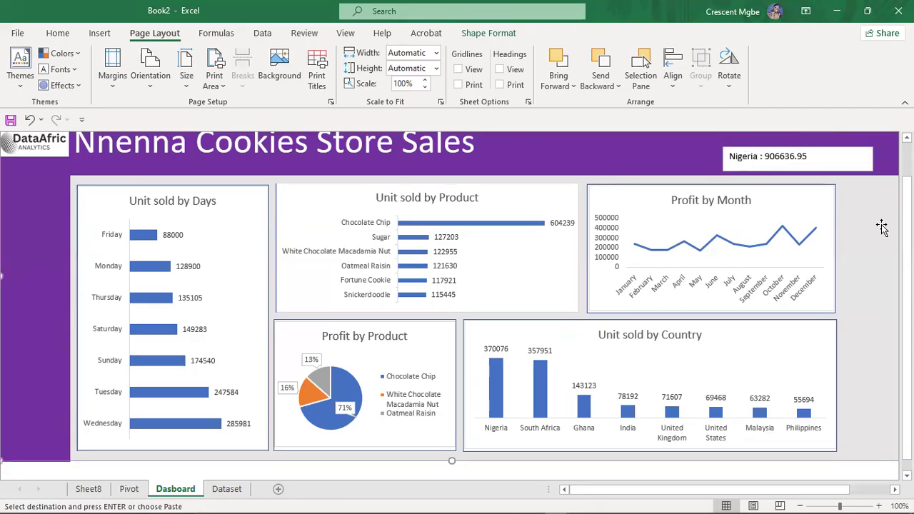
# Narrow the Nigeria text box to fit its text and align its right edge with the Profit by Month chart
pyautogui.click(845, 161)
pyautogui.moveTo(875, 160); pyautogui.dragTo(820, 156)
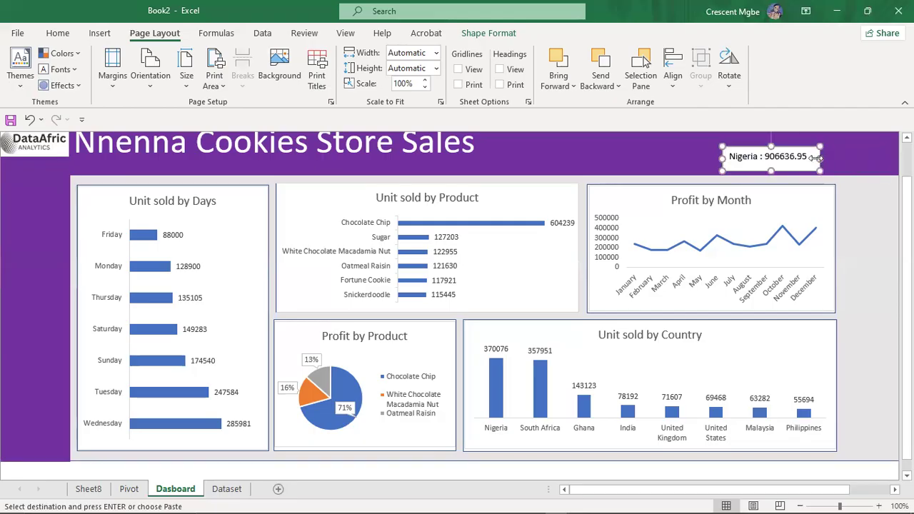
pyautogui.click(875, 271)
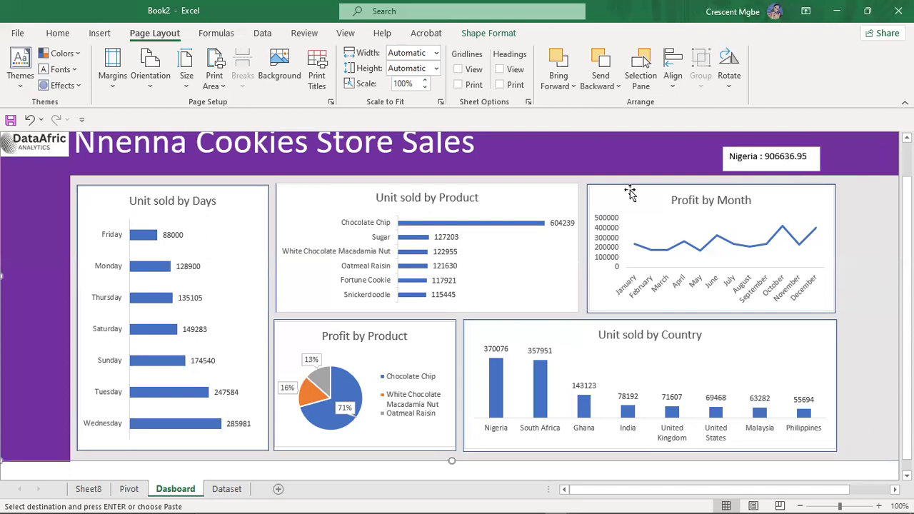
pyautogui.scroll(1, 622, 219)
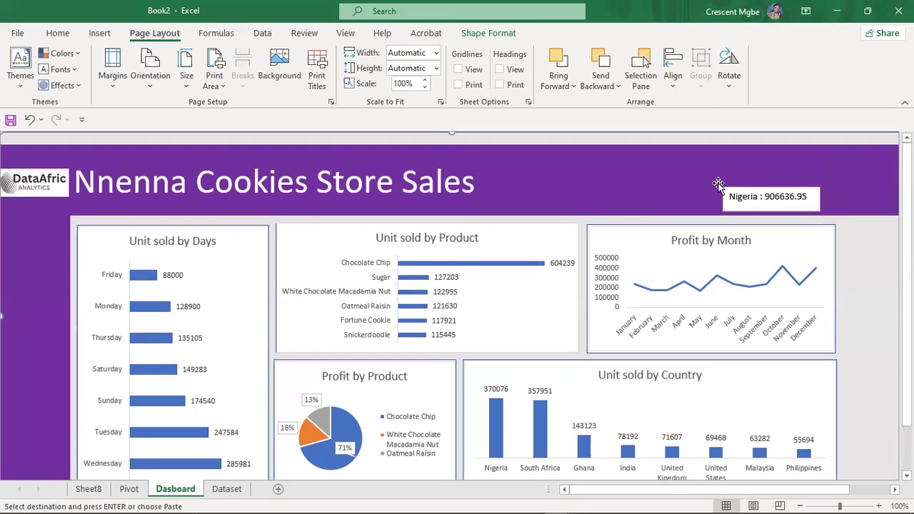
pyautogui.click(760, 190)
pyautogui.moveTo(759, 187); pyautogui.dragTo(773, 185)
pyautogui.scroll(-2, 732, 180)
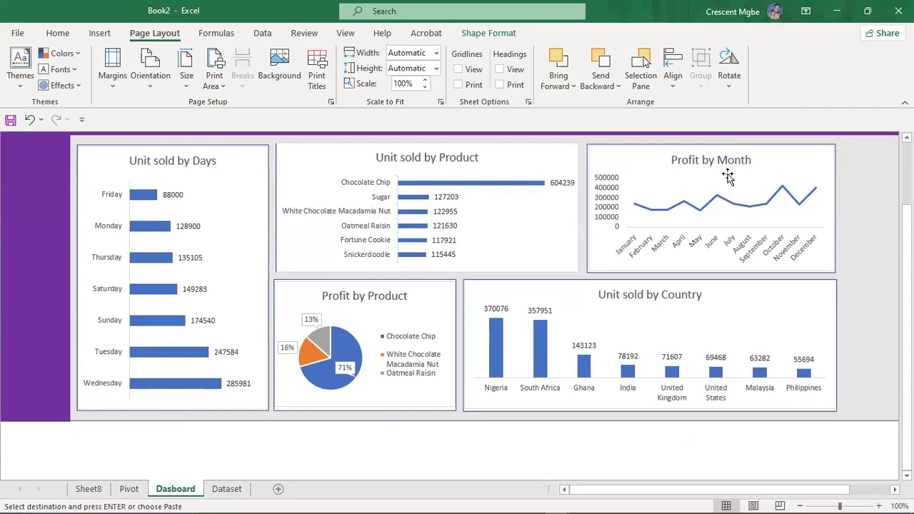
pyautogui.scroll(2, 705, 188)
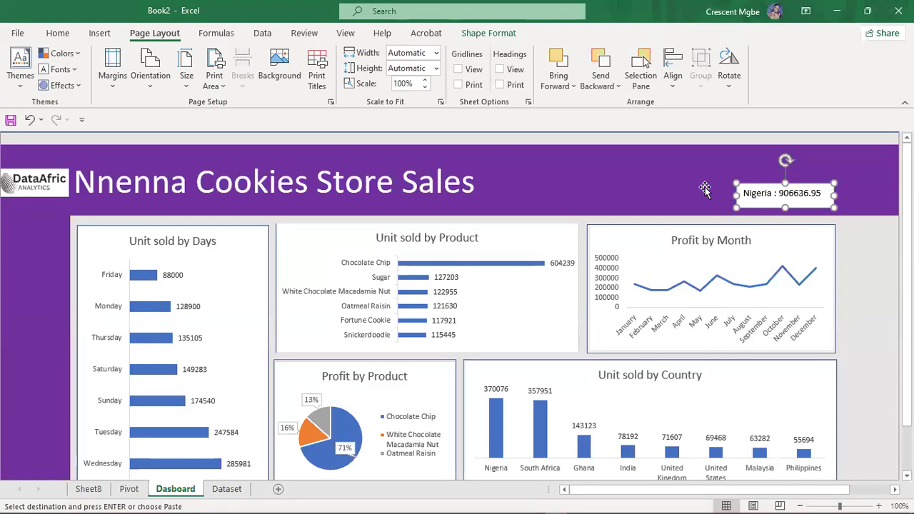
pyautogui.scroll(-2, 687, 181)
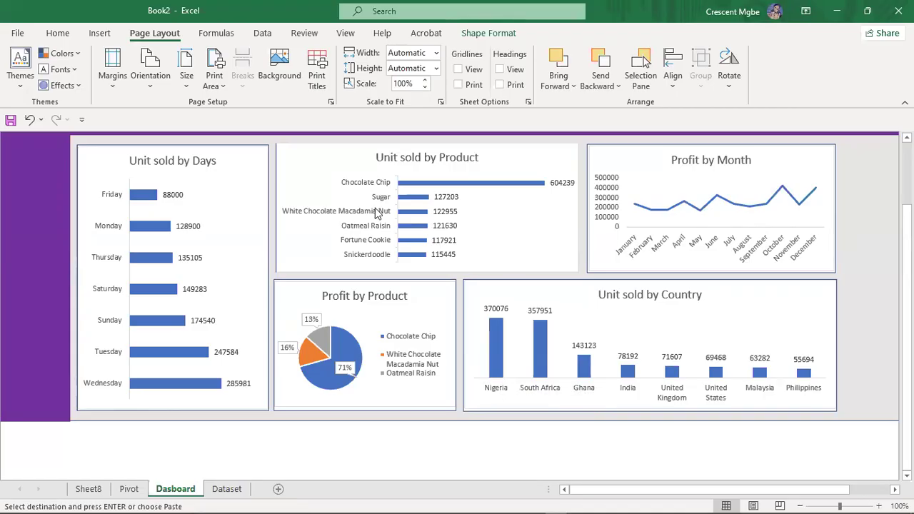
pyautogui.scroll(2, 367, 261)
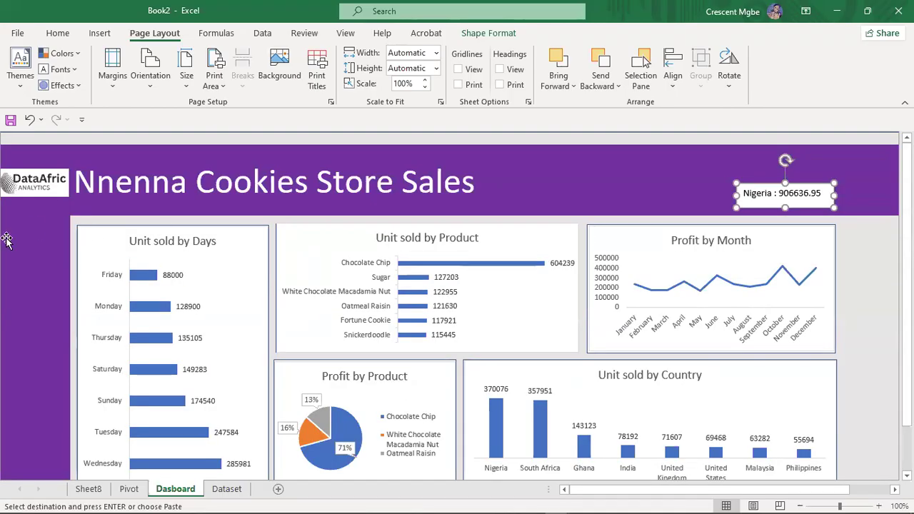
pyautogui.click(23, 272)
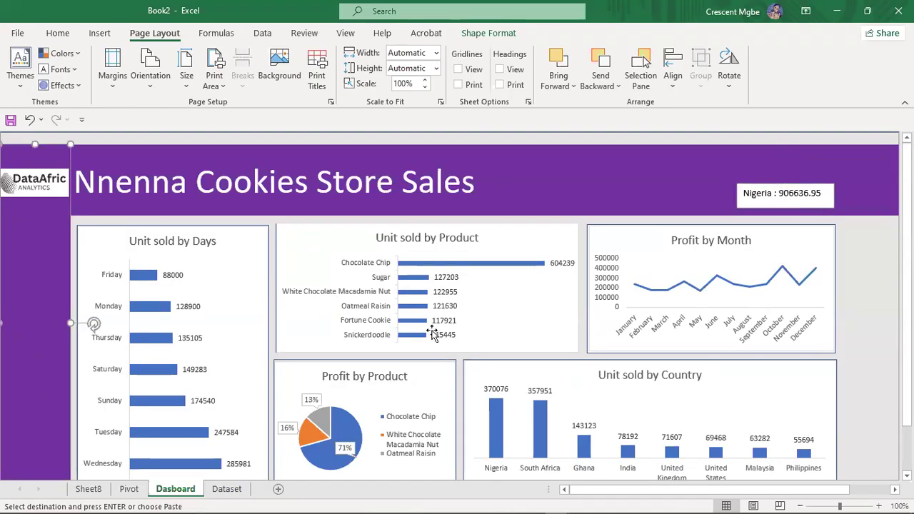
pyautogui.scroll(-2, 246, 320)
pyautogui.scroll(2, 785, 239)
pyautogui.scroll(-1, 873, 258)
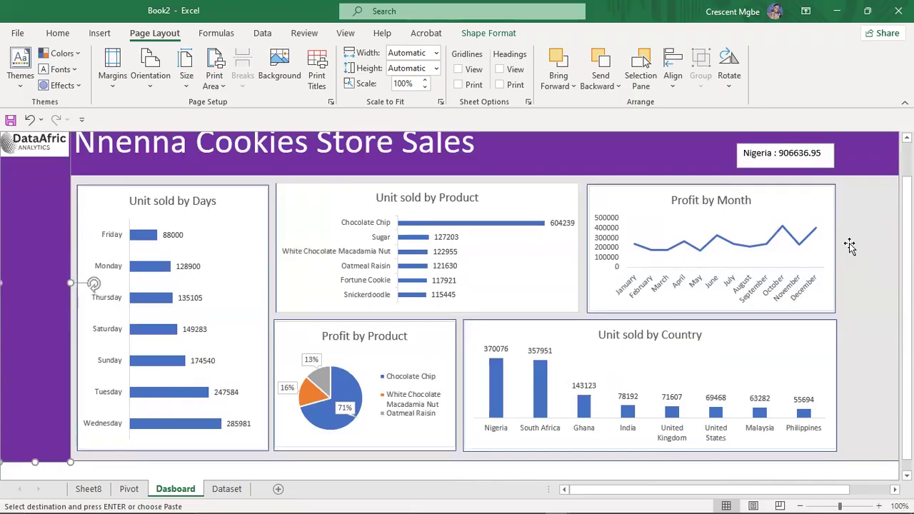
# Move the Profit by Month chart and its bordered frame right, close to the edge of the grey background
pyautogui.click(833, 222)
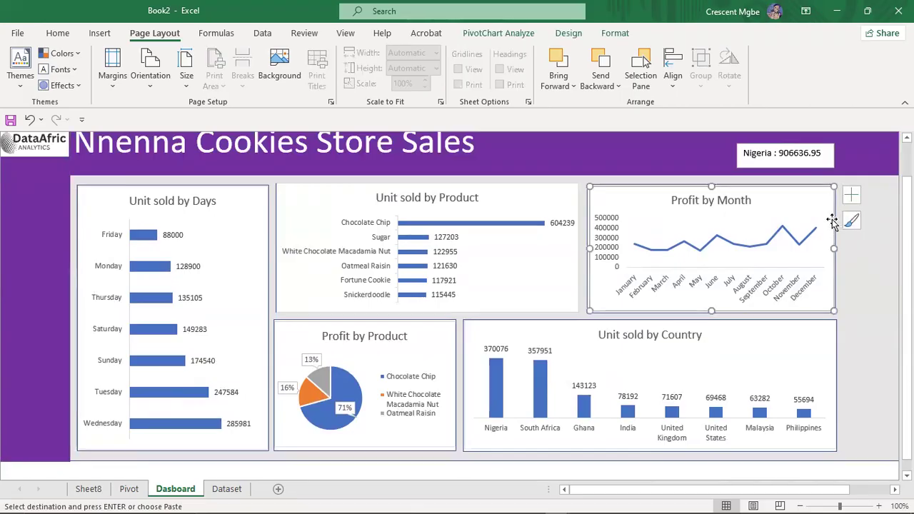
pyautogui.click(853, 255)
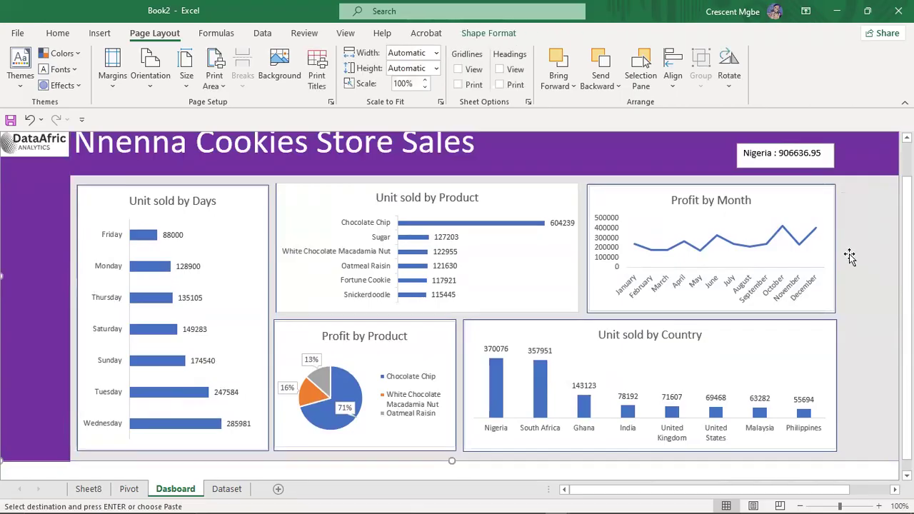
pyautogui.click(836, 232)
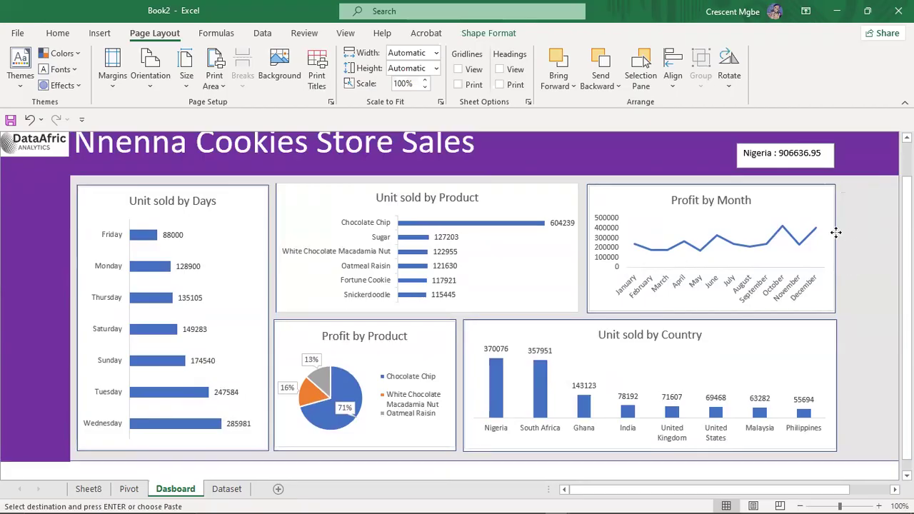
pyautogui.click(829, 245)
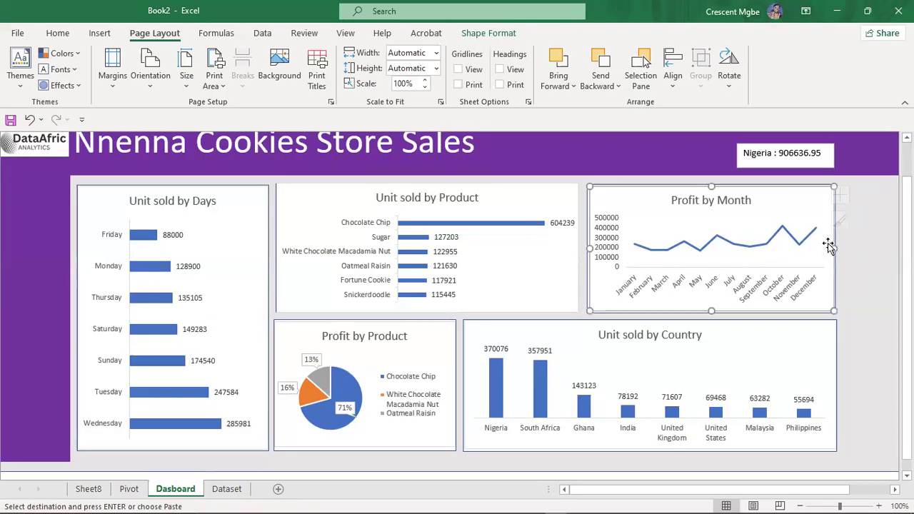
pyautogui.click(852, 260)
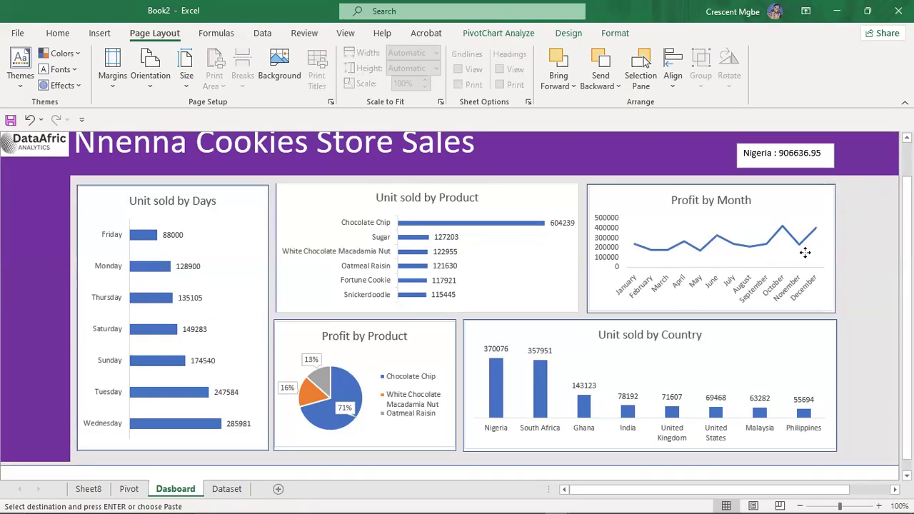
pyautogui.click(833, 220)
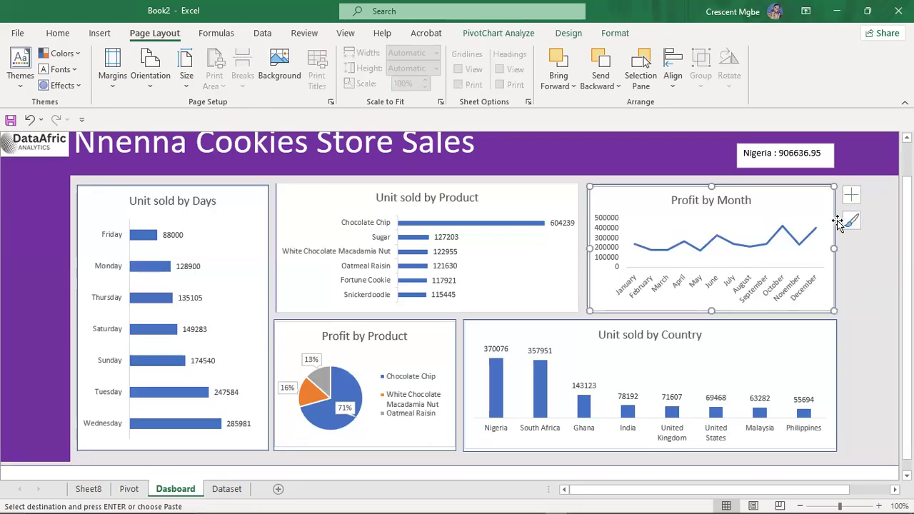
pyautogui.moveTo(835, 222); pyautogui.dragTo(877, 206)
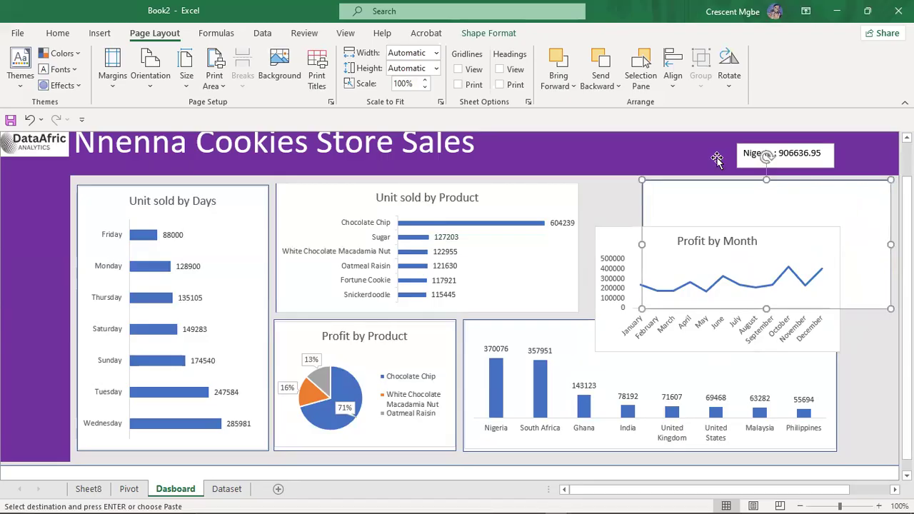
pyautogui.click(430, 218)
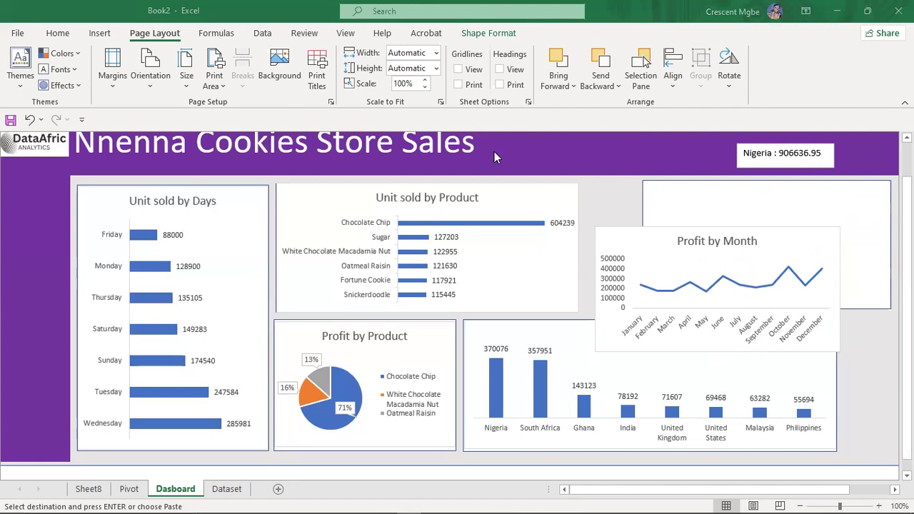
pyautogui.moveTo(820, 247); pyautogui.dragTo(866, 198)
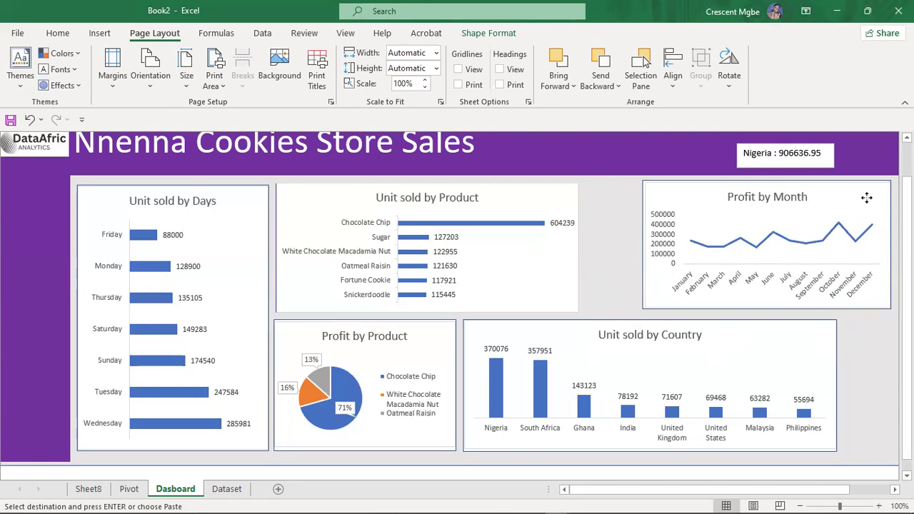
# Move the Unit sold by Country chart and its frame right so they line up beneath the Profit by Month chart
pyautogui.moveTo(814, 341); pyautogui.dragTo(779, 345)
pyautogui.moveTo(824, 422); pyautogui.dragTo(875, 414)
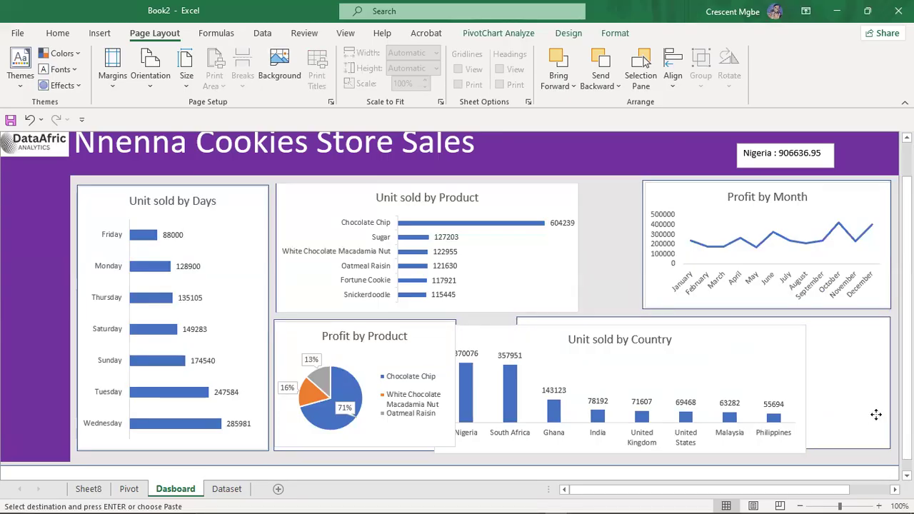
pyautogui.click(714, 364)
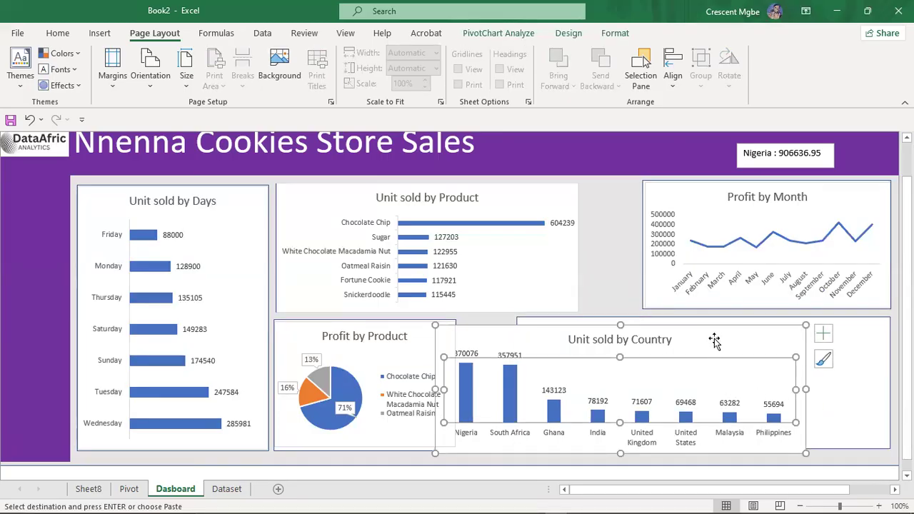
pyautogui.moveTo(717, 339); pyautogui.dragTo(795, 332)
# Shift the Unit sold by Product and Profit by Product charts with their frames right, next to Profit by Month and Unit sold by Country
pyautogui.moveTo(540, 200); pyautogui.dragTo(593, 188)
pyautogui.moveTo(503, 210); pyautogui.dragTo(576, 196)
pyautogui.moveTo(483, 362); pyautogui.dragTo(495, 335)
pyautogui.click(444, 355)
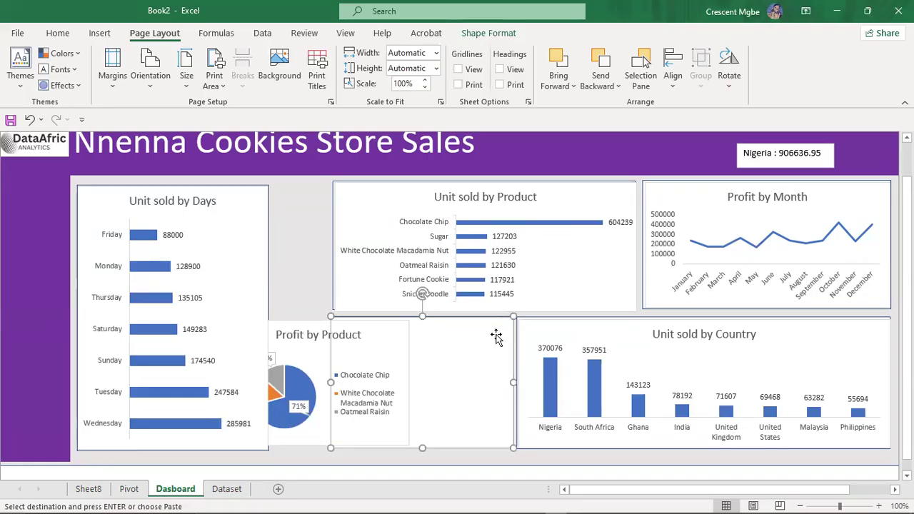
pyautogui.click(380, 340)
pyautogui.moveTo(380, 340); pyautogui.dragTo(484, 335)
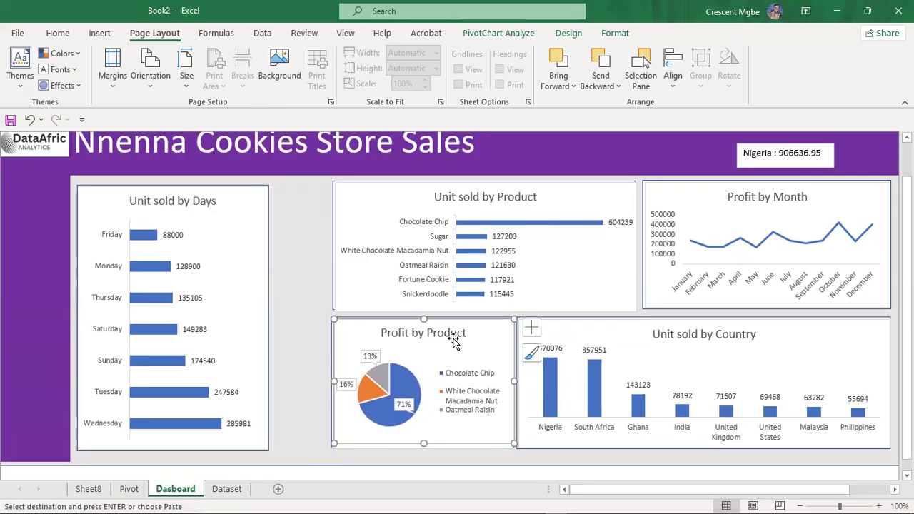
pyautogui.moveTo(367, 341); pyautogui.dragTo(367, 343)
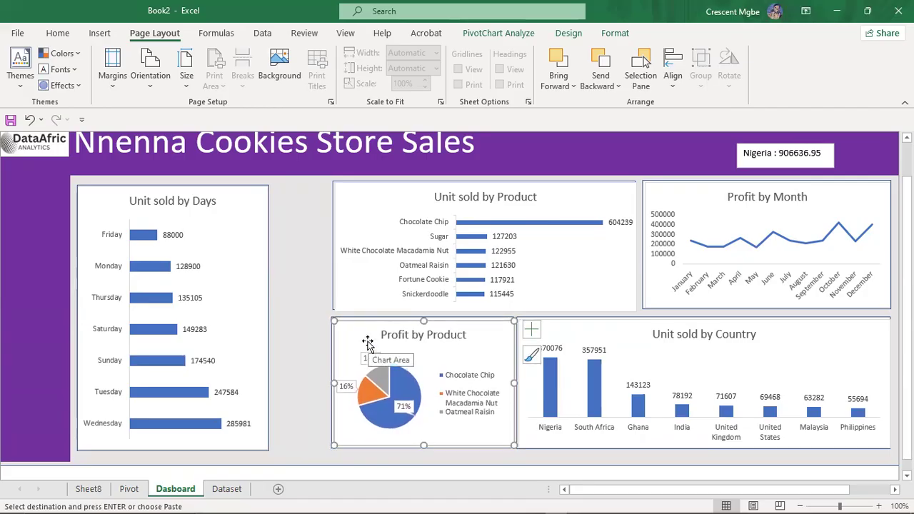
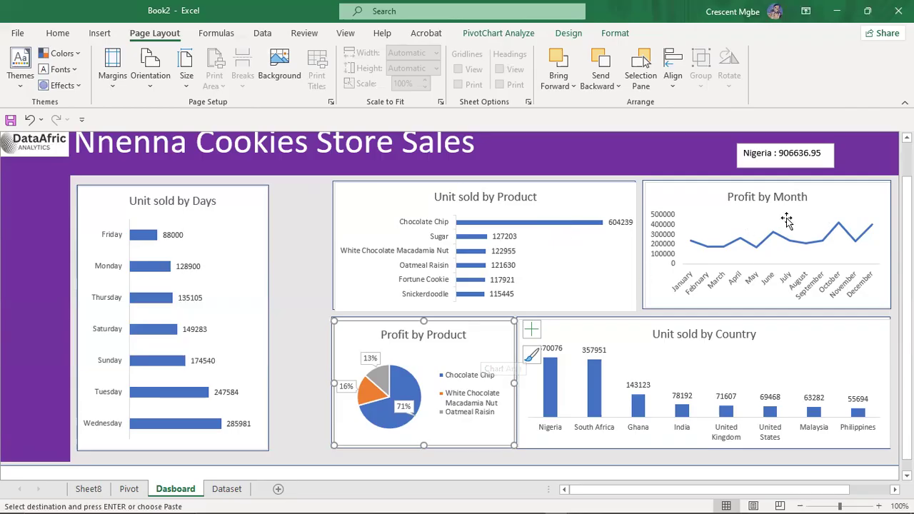
# Move the Unit sold by Days chart and its frame right beside Unit sold by Product, and widen the purple sidebar toward it
pyautogui.click(222, 238)
pyautogui.click(230, 206)
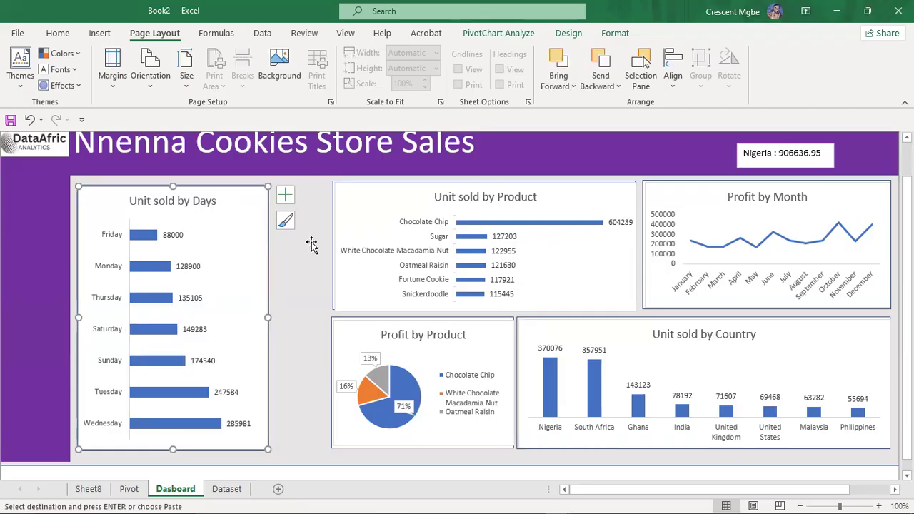
pyautogui.moveTo(242, 214); pyautogui.dragTo(209, 212)
pyautogui.click(246, 216)
pyautogui.click(253, 262)
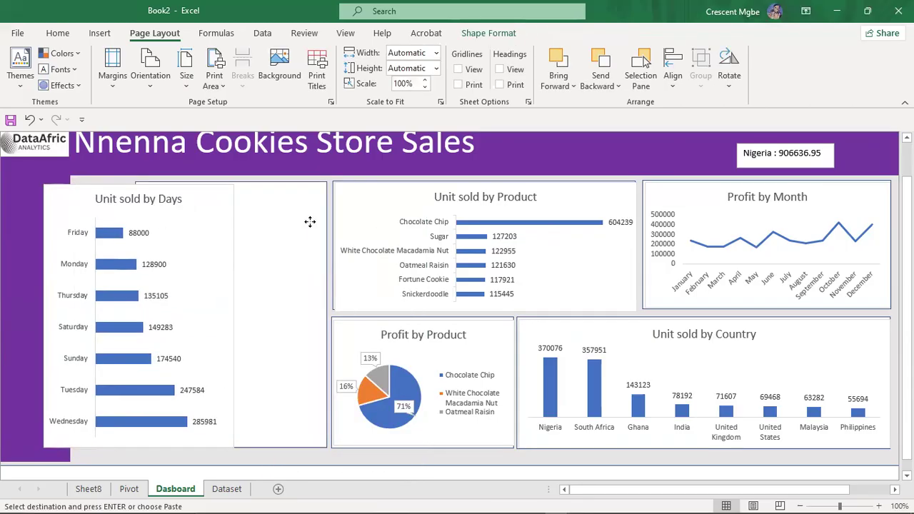
pyautogui.click(229, 214)
pyautogui.moveTo(214, 203); pyautogui.dragTo(293, 200)
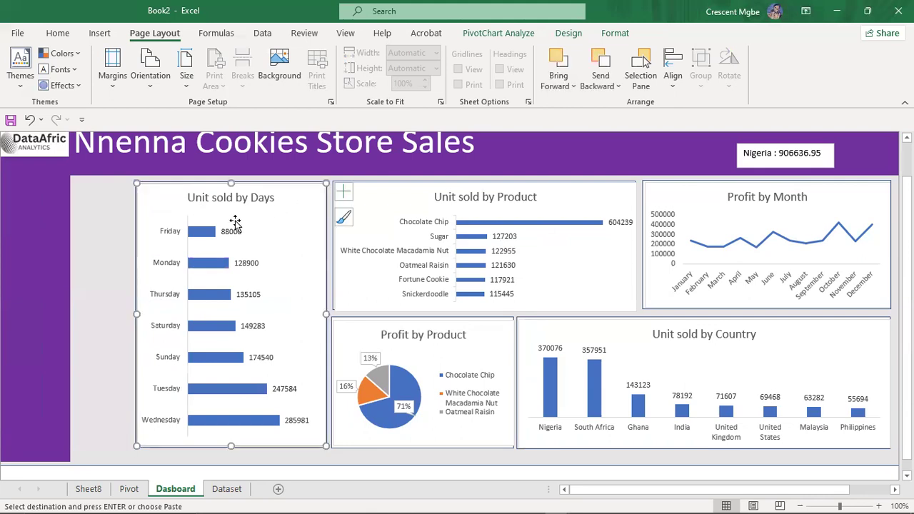
pyautogui.click(35, 226)
pyautogui.moveTo(69, 281); pyautogui.dragTo(127, 284)
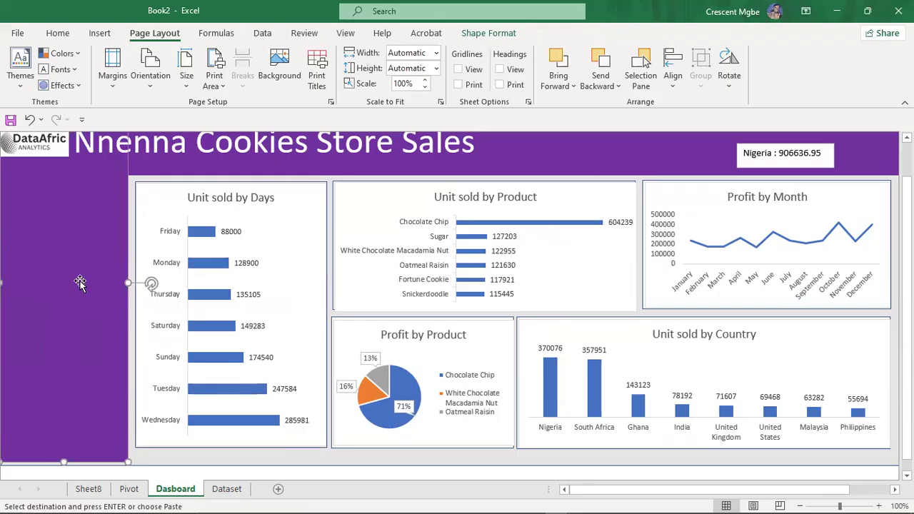
pyautogui.click(289, 254)
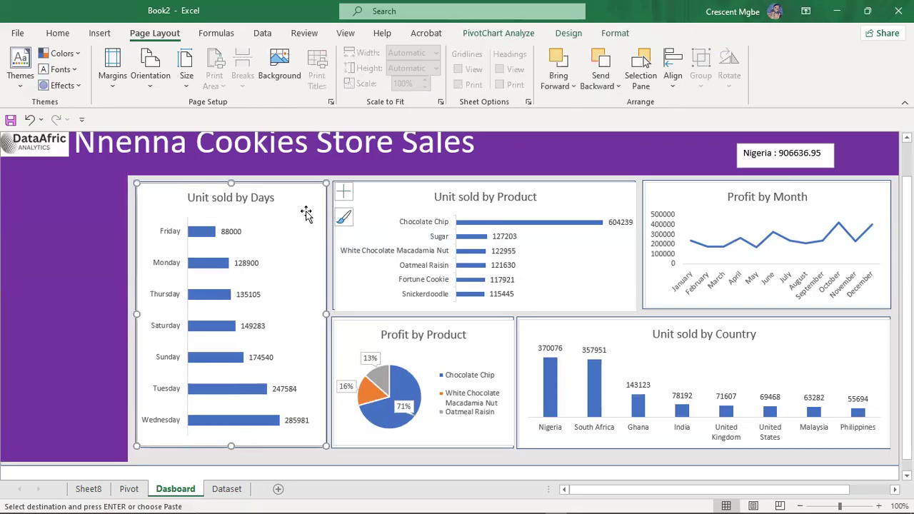
pyautogui.click(612, 34)
pyautogui.click(570, 34)
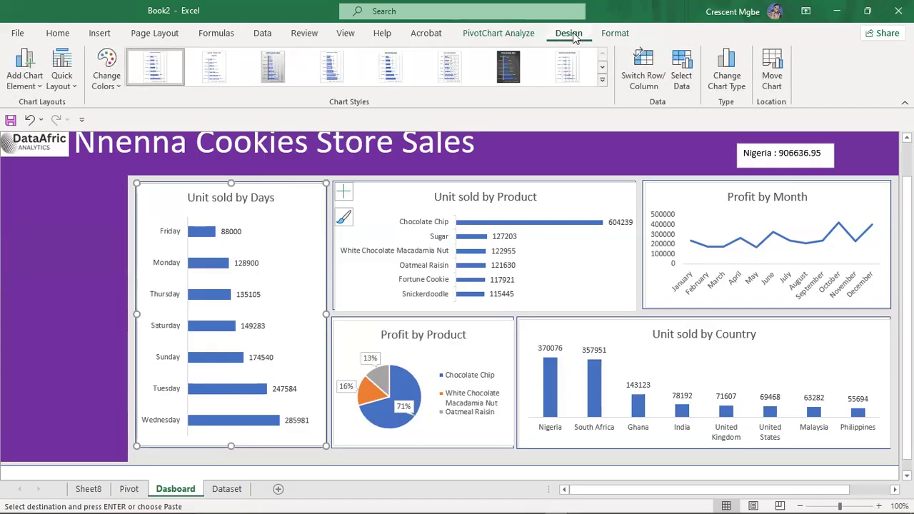
pyautogui.click(514, 33)
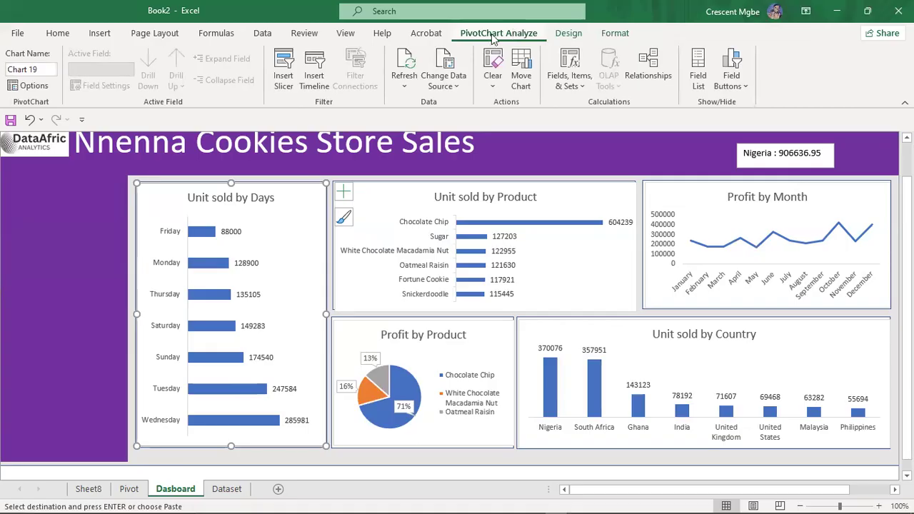
pyautogui.click(281, 72)
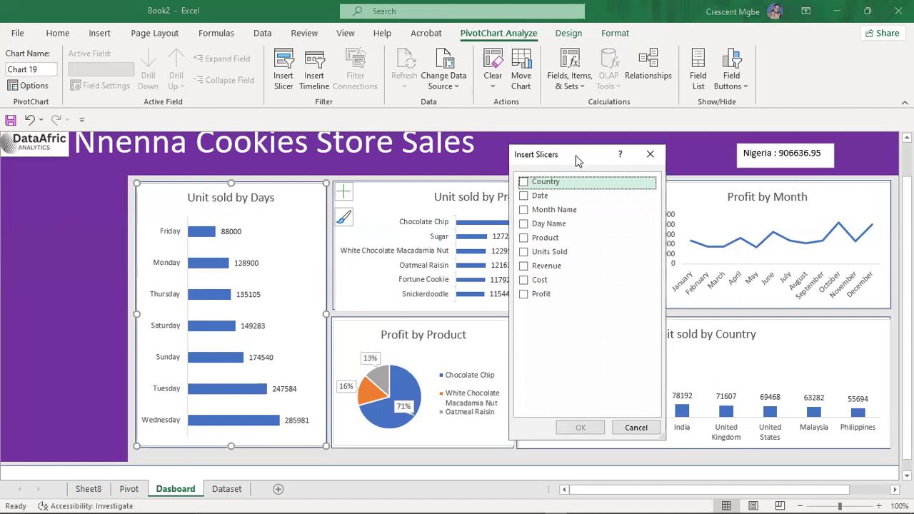
pyautogui.moveTo(578, 160); pyautogui.dragTo(65, 187)
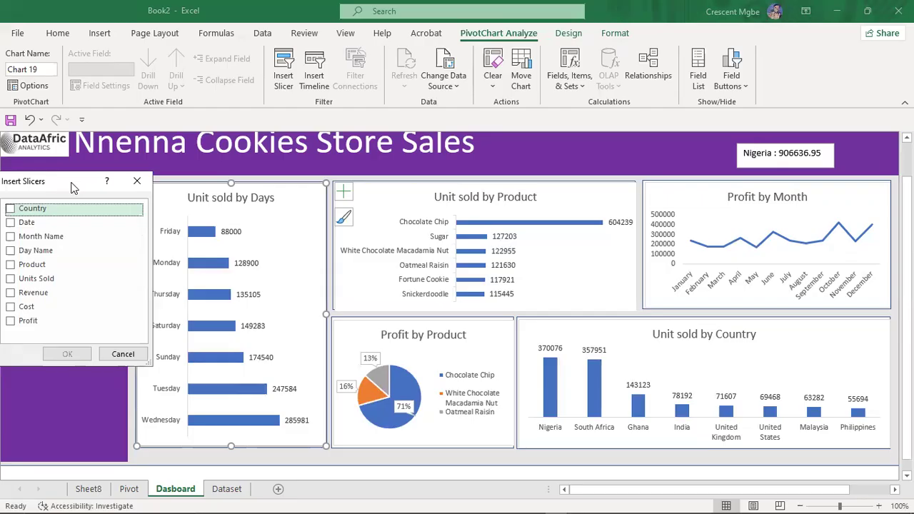
pyautogui.moveTo(72, 187); pyautogui.dragTo(649, 202)
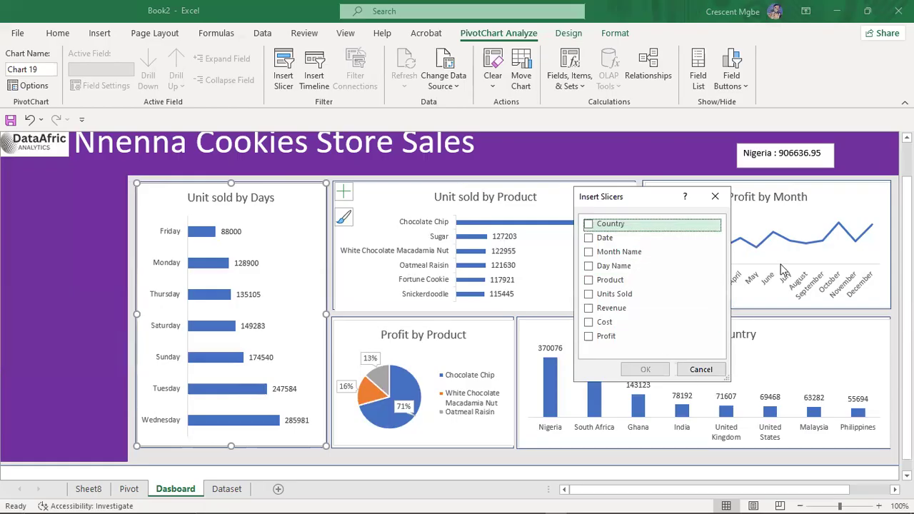
pyautogui.click(715, 197)
pyautogui.click(129, 489)
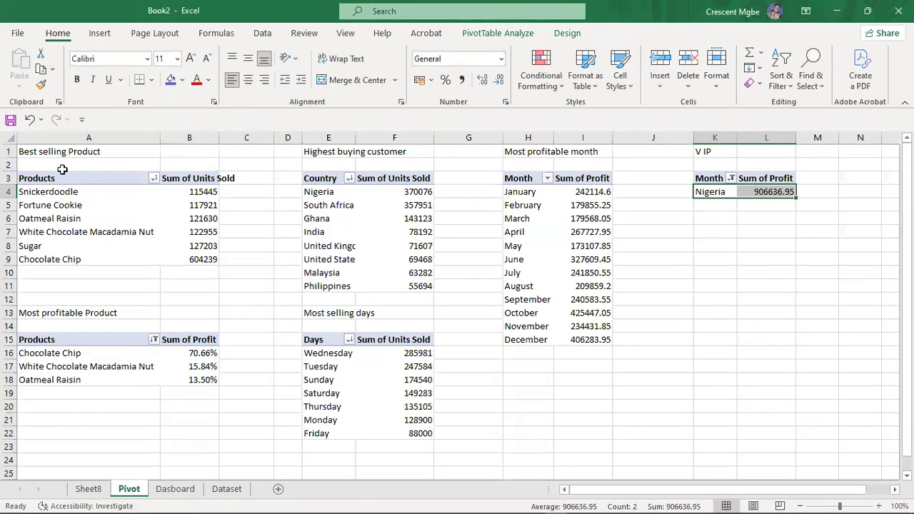
pyautogui.click(223, 489)
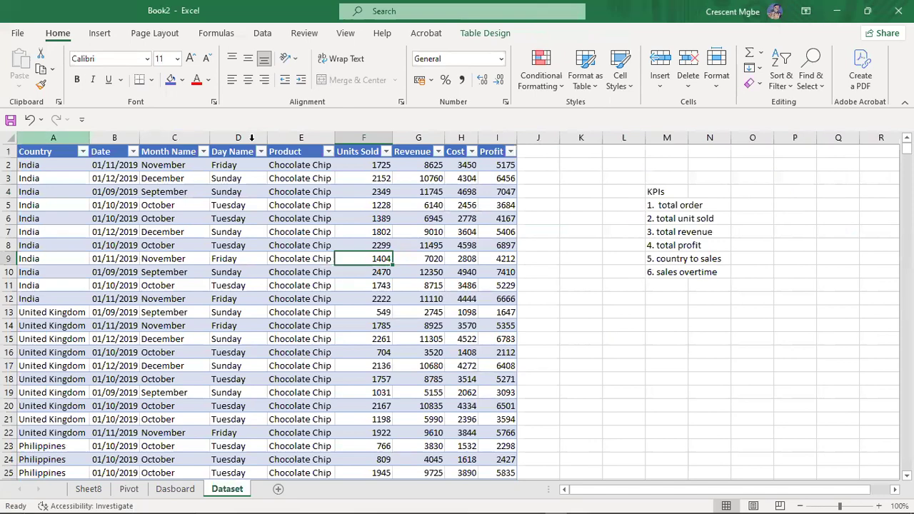
pyautogui.click(129, 489)
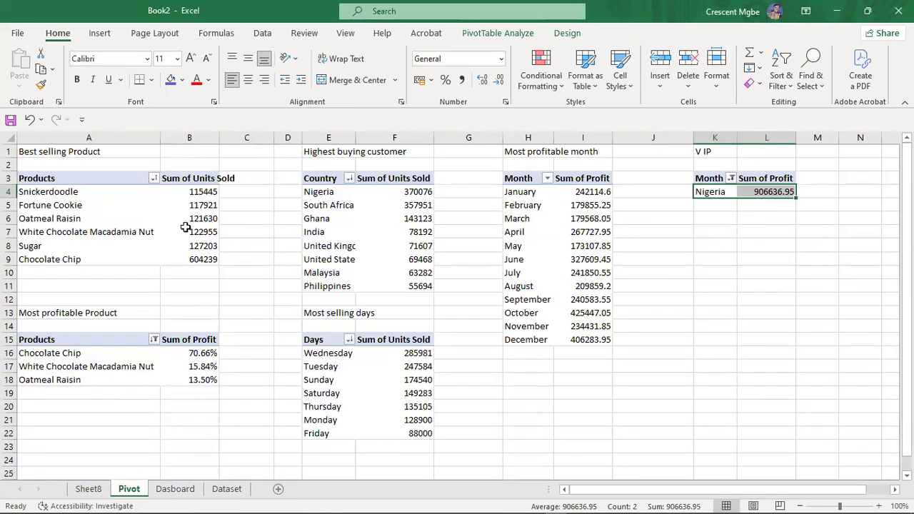
pyautogui.click(175, 489)
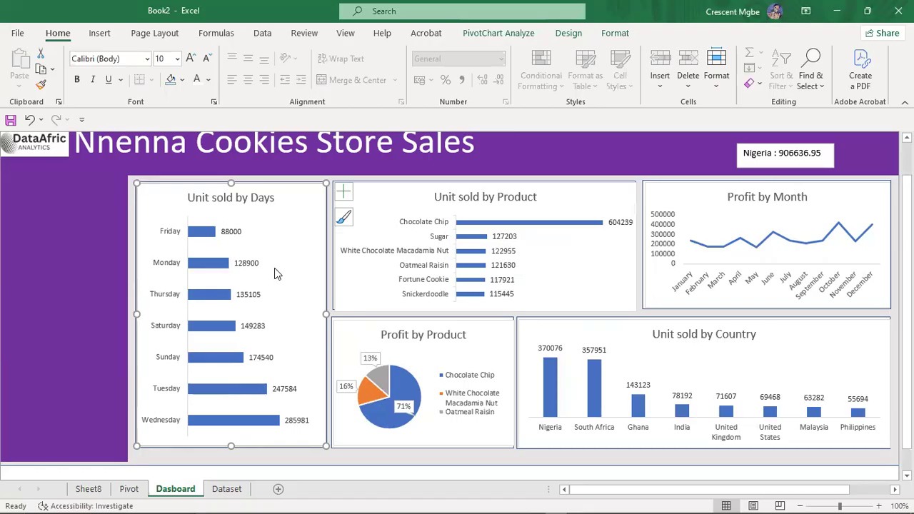
# Insert a Country slicer for the Unit sold by Product chart and place it over the Profit by Month chart
pyautogui.click(581, 200)
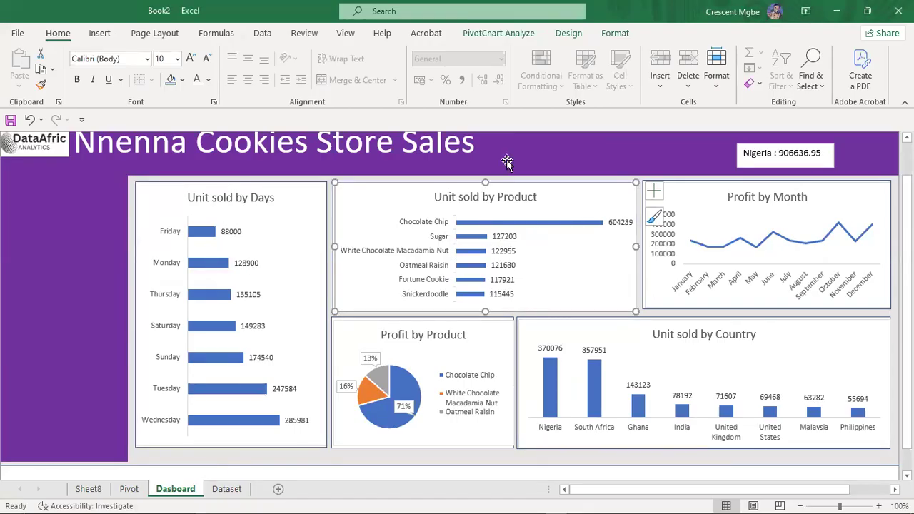
pyautogui.click(498, 33)
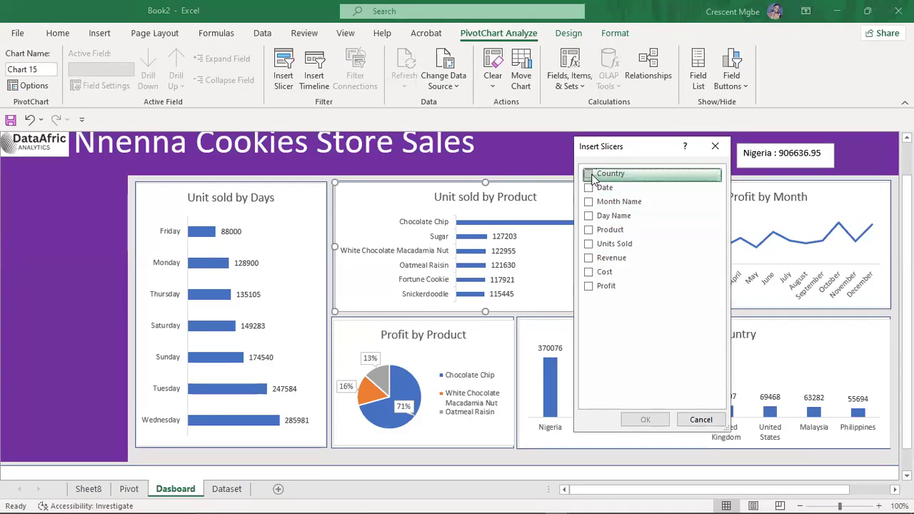
pyautogui.click(588, 174)
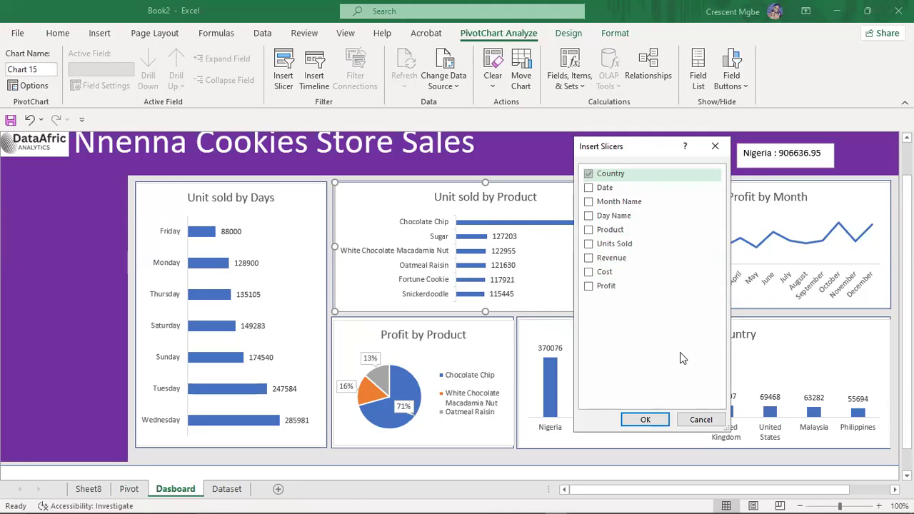
pyautogui.click(655, 426)
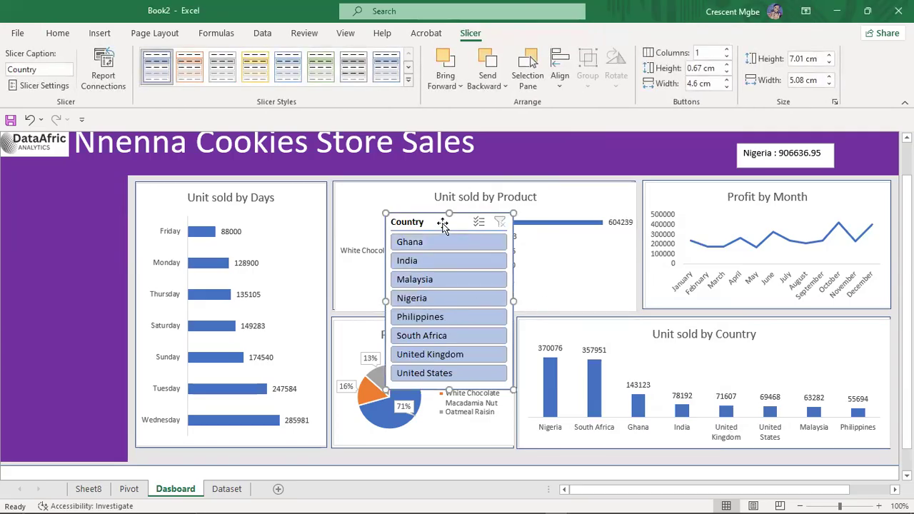
pyautogui.moveTo(443, 226); pyautogui.dragTo(734, 197)
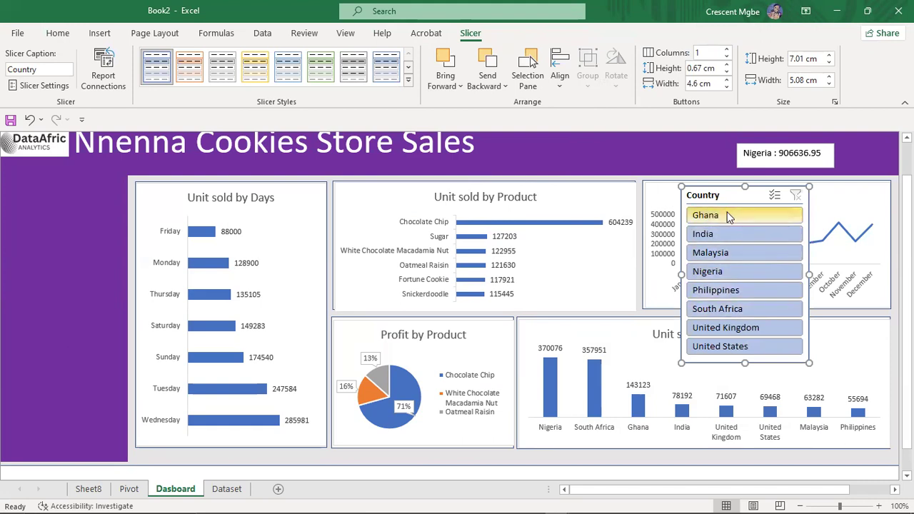
pyautogui.moveTo(723, 196); pyautogui.dragTo(776, 213)
# Test the Country slicer by filtering the Unit sold by Product chart to Ghana, India, Malaysia and Nigeria in turn
pyautogui.click(785, 232)
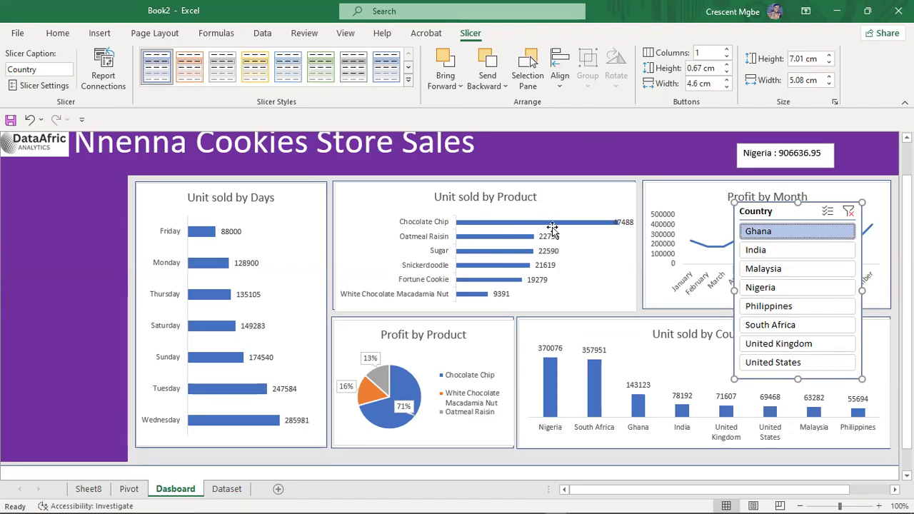
pyautogui.click(794, 252)
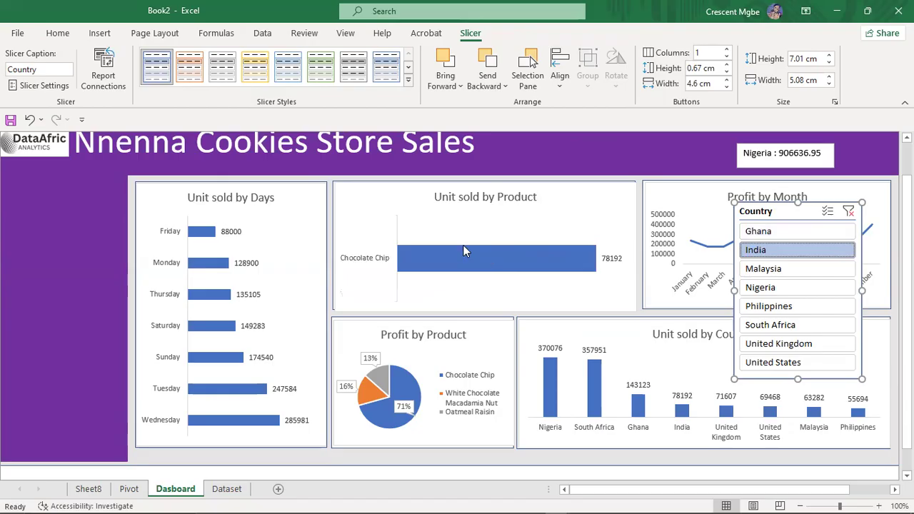
pyautogui.moveTo(587, 259)
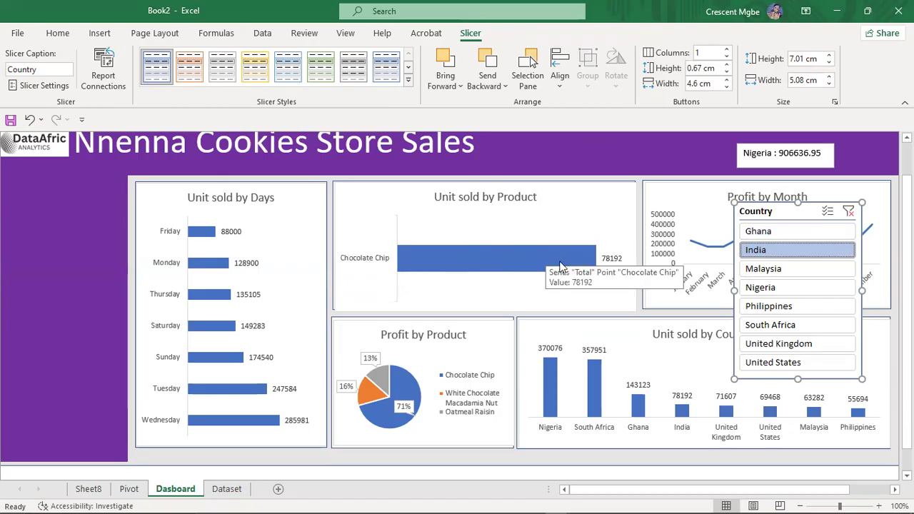
pyautogui.click(794, 269)
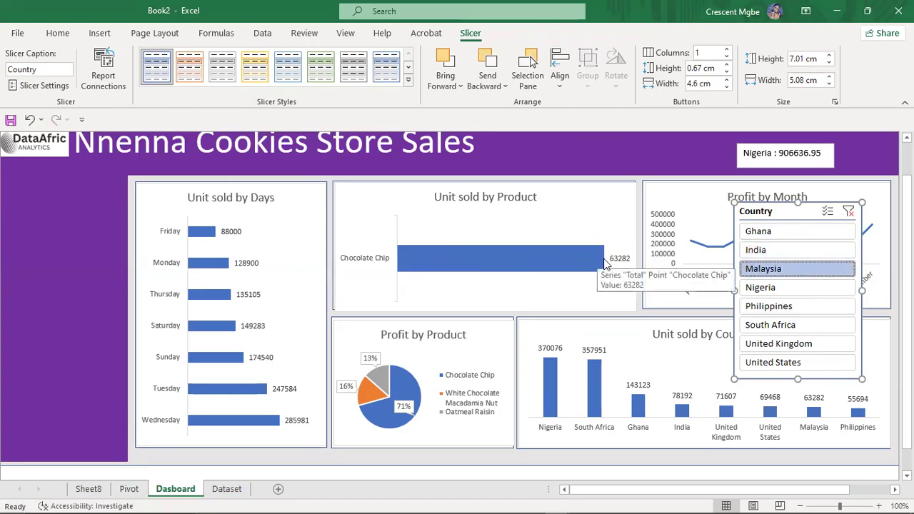
pyautogui.click(790, 288)
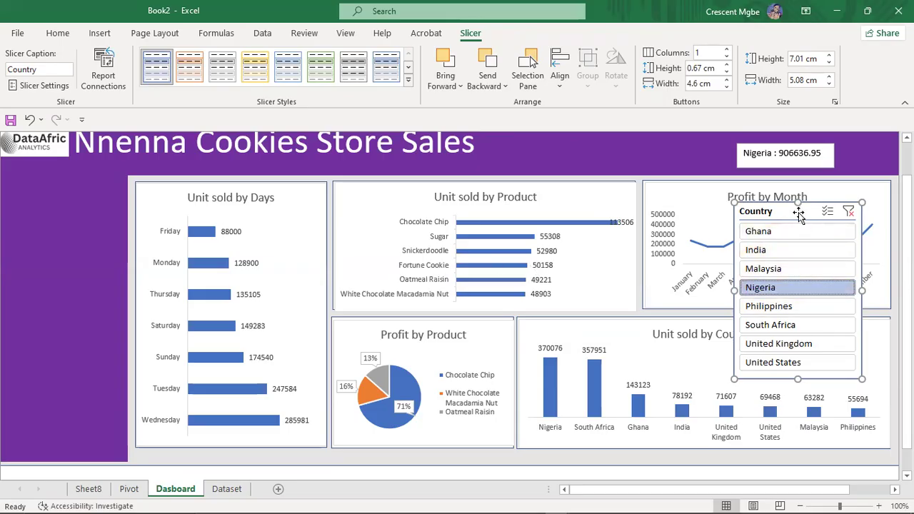
# Move the Country slicer into the purple sidebar and resize it to about 7.06 cm high by 5 cm wide
pyautogui.moveTo(796, 212); pyautogui.dragTo(51, 184)
pyautogui.moveTo(126, 354); pyautogui.dragTo(106, 301)
pyautogui.scroll(-2, 90, 226)
pyautogui.scroll(2, 89, 223)
pyautogui.scroll(-2, 87, 221)
pyautogui.scroll(2, 87, 223)
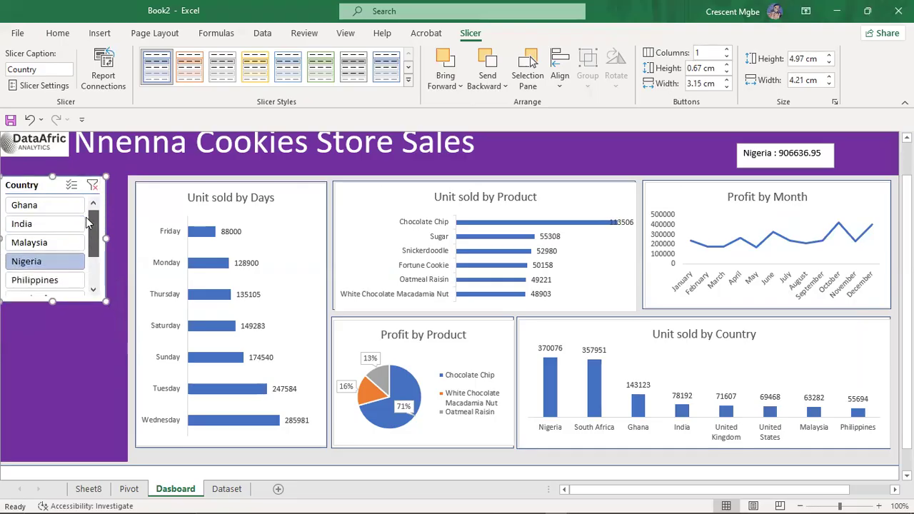
pyautogui.moveTo(104, 301); pyautogui.dragTo(126, 306)
pyautogui.moveTo(60, 305); pyautogui.dragTo(62, 353)
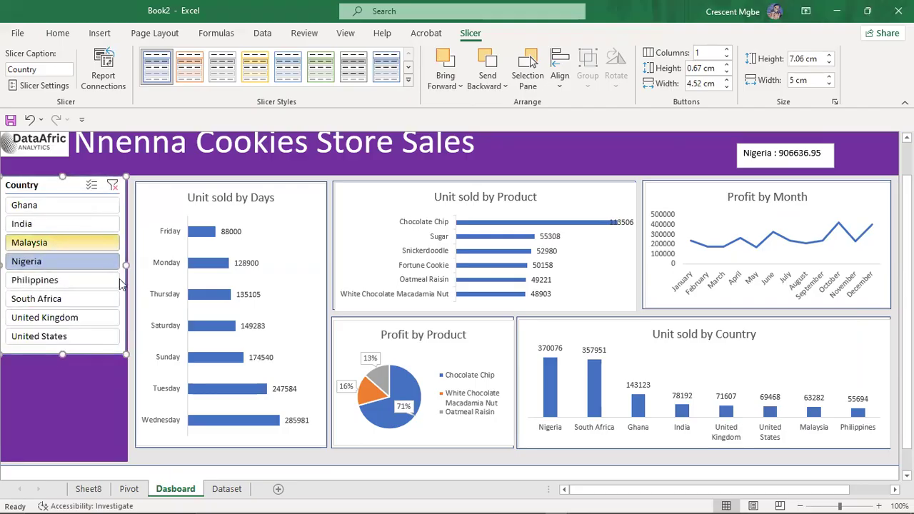
# Filter the Country slicer to Ghana and delete the slicer from the sidebar
pyautogui.click(61, 212)
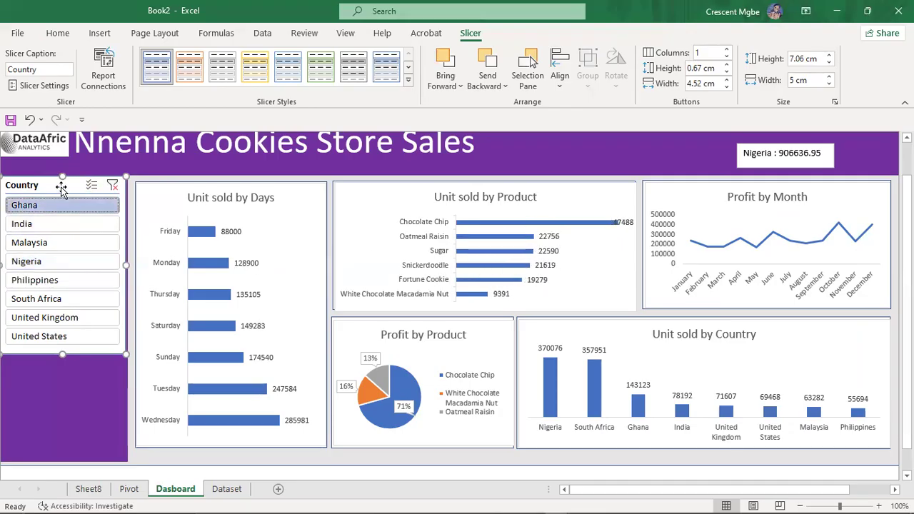
pyautogui.press('Delete')
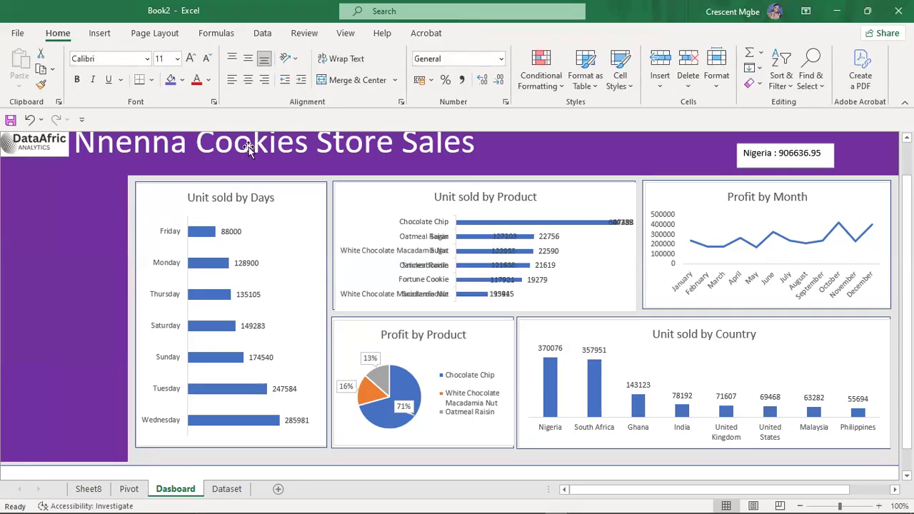
# Insert Country, Product, Units Sold and Profit slicers for the Unit sold by Product chart
pyautogui.click(578, 210)
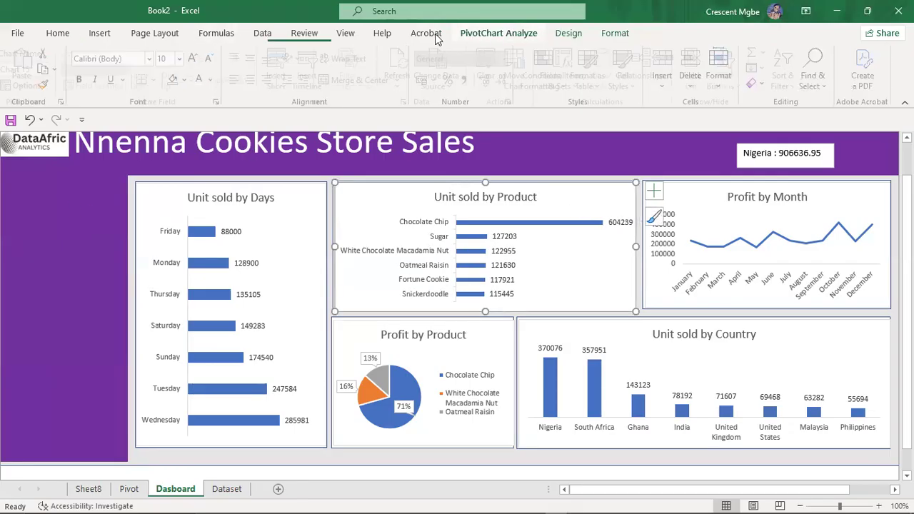
pyautogui.click(491, 33)
pyautogui.click(282, 72)
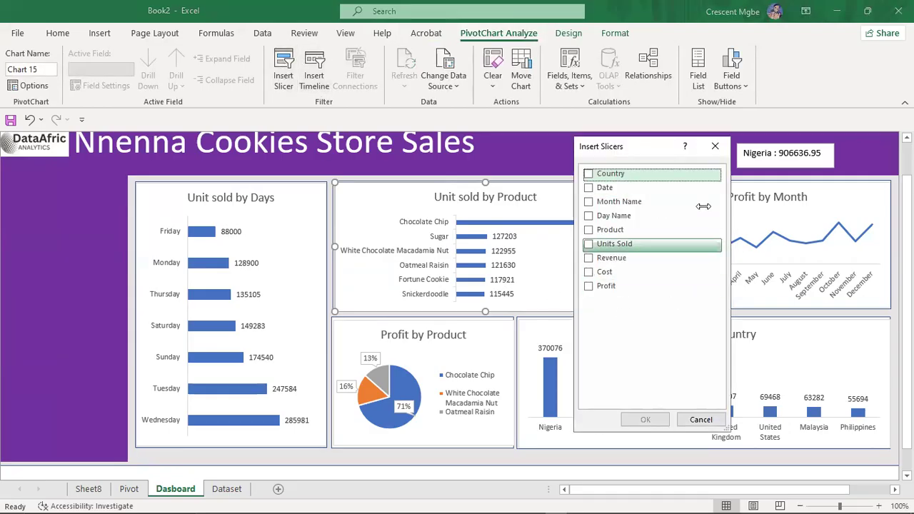
pyautogui.click(589, 173)
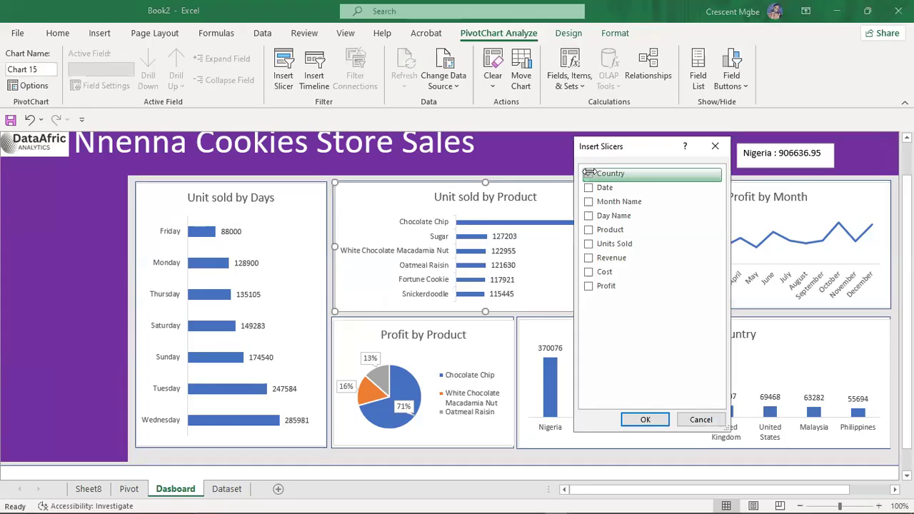
pyautogui.click(588, 230)
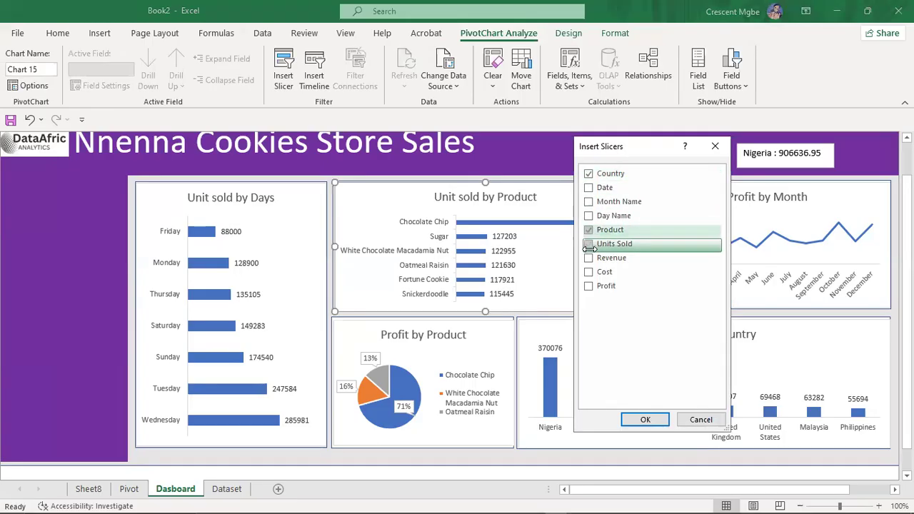
pyautogui.click(585, 244)
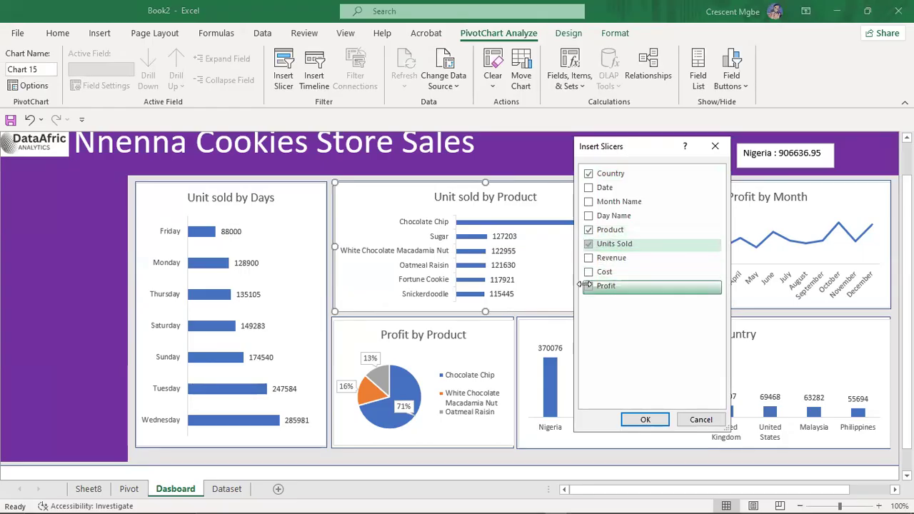
pyautogui.click(587, 286)
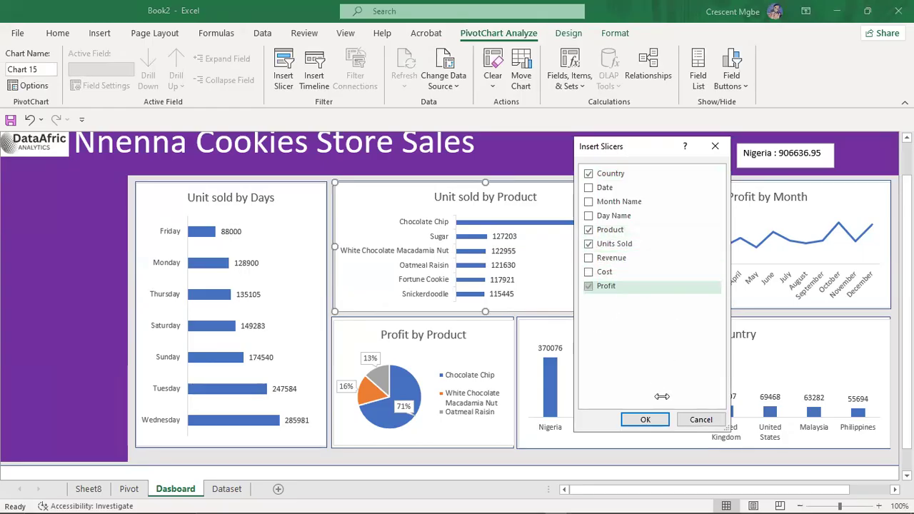
pyautogui.click(648, 420)
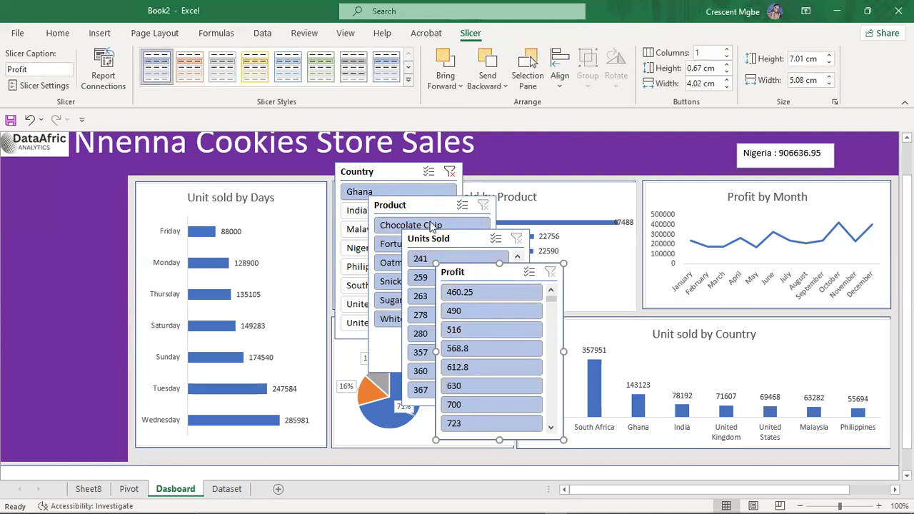
# Fit the Country slicer into the upper part of the purple sidebar and move the Product slicer away from the remaining stack
pyautogui.moveTo(398, 175); pyautogui.dragTo(37, 186)
pyautogui.moveTo(436, 207); pyautogui.dragTo(347, 193)
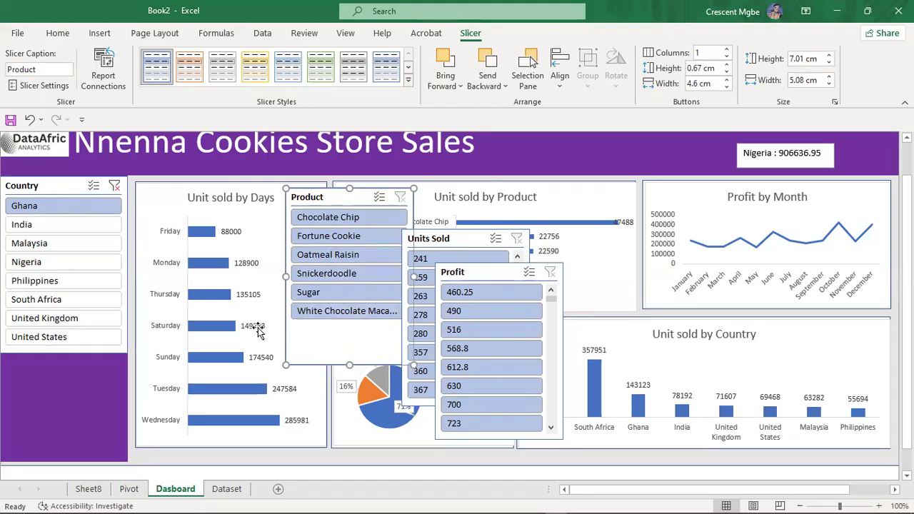
# Delete the Profit and Units Sold slicers and shift the Product slicer over the Unit sold by Days chart
pyautogui.click(491, 277)
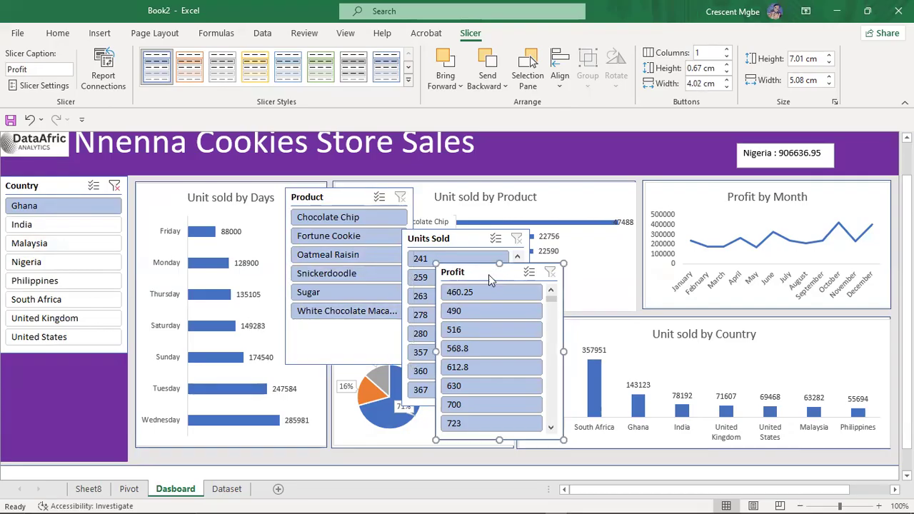
pyautogui.press('Delete')
pyautogui.click(471, 241)
pyautogui.press('Delete')
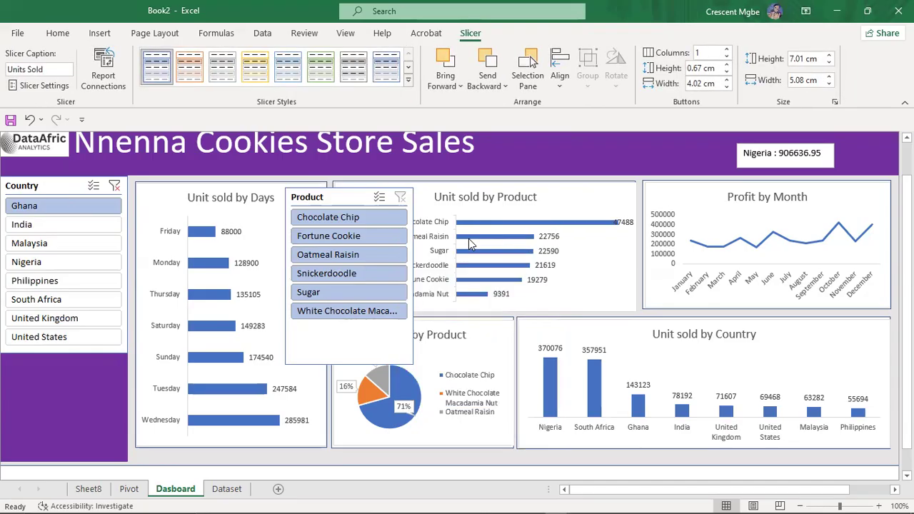
pyautogui.moveTo(329, 202); pyautogui.dragTo(288, 211)
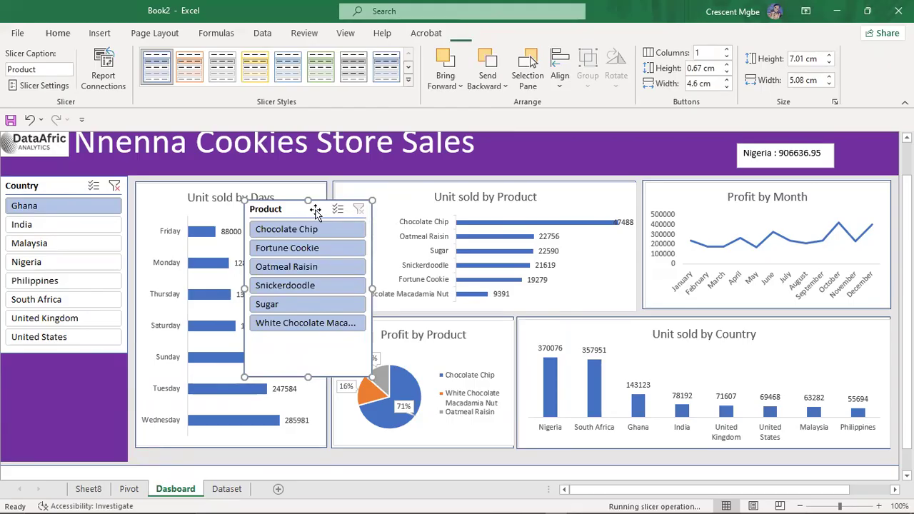
# Delete the Product slicer covering the Unit sold by Days chart
pyautogui.press('Delete')
pyautogui.click(57, 189)
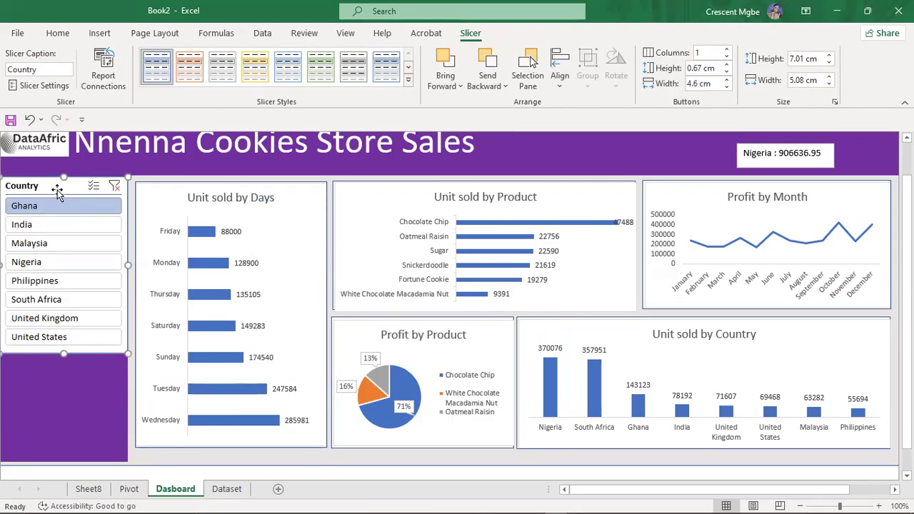
pyautogui.click(576, 205)
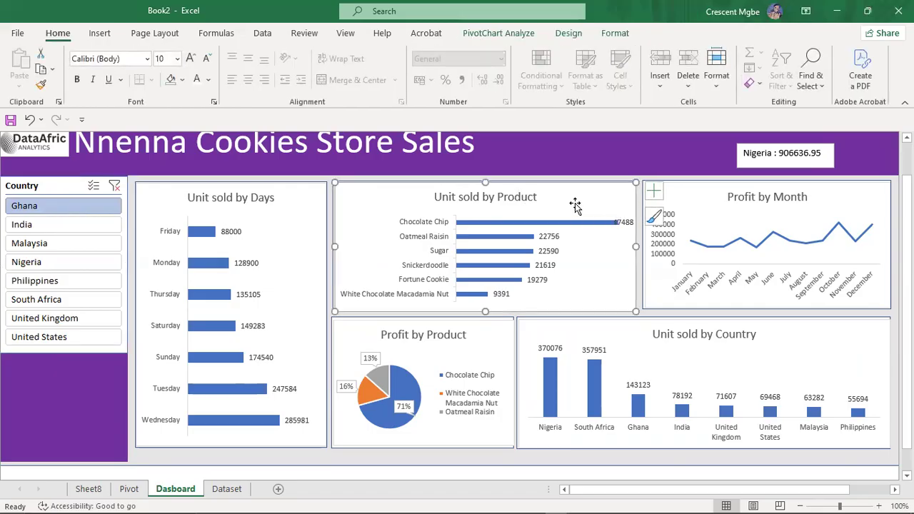
# Filter the Country slicer to India, and clear the slicer's filter
pyautogui.click(50, 225)
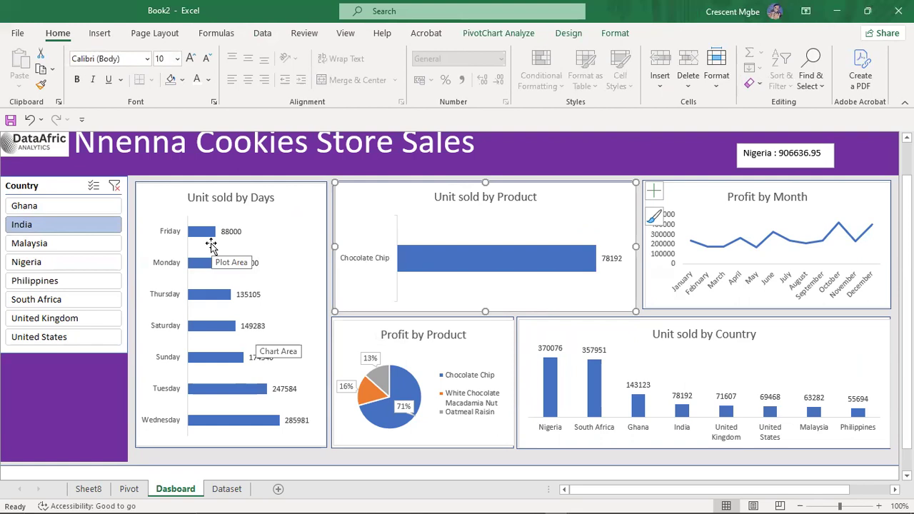
pyautogui.write('=')
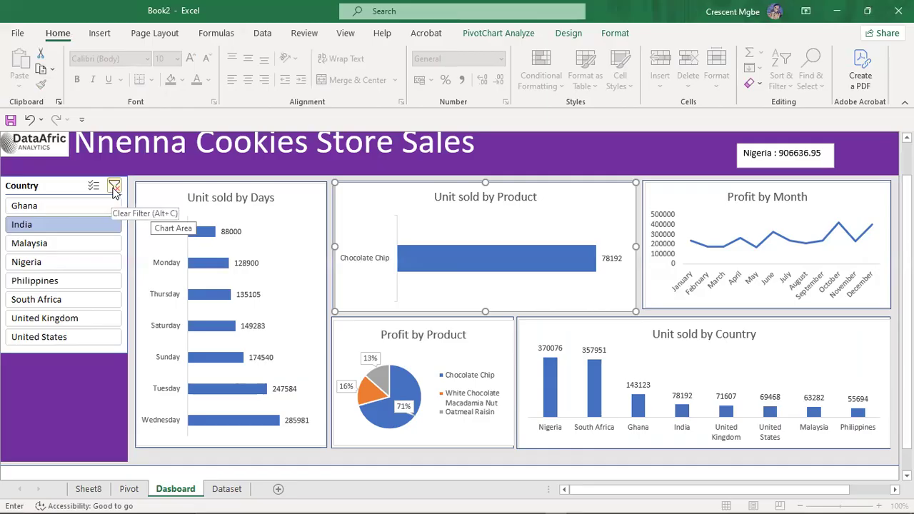
pyautogui.click(114, 188)
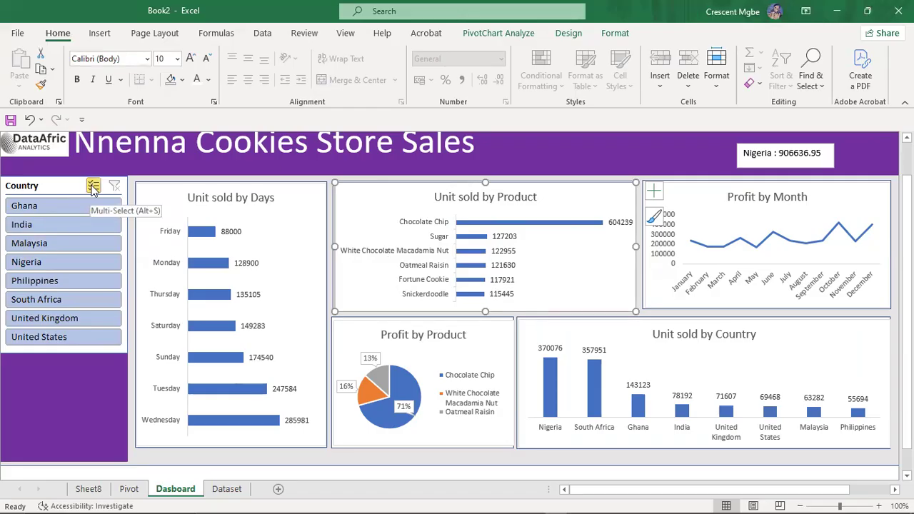
# Connect the Country slicer to PivotTable4, PivotTable5, PivotTable6, PivotTable7 and PivotTable8 in addition to PivotTable3
pyautogui.click(55, 187)
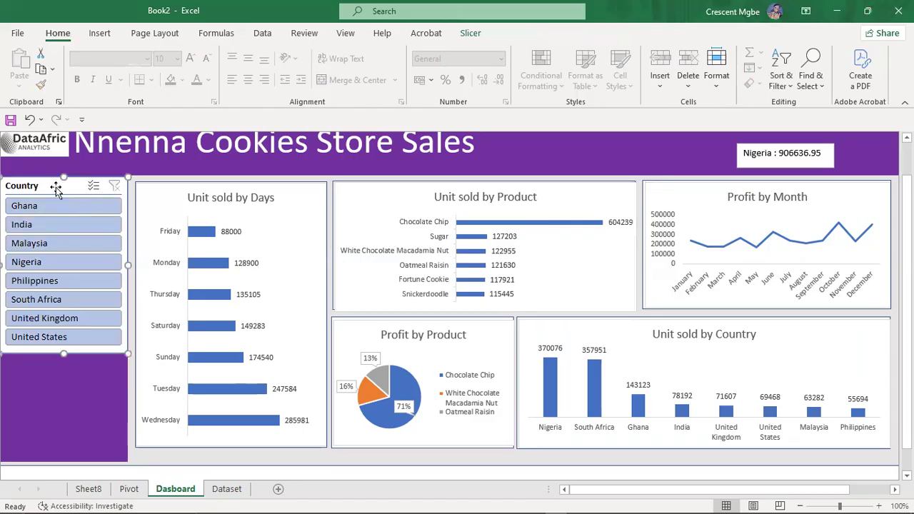
pyautogui.rightClick(55, 187)
pyautogui.click(47, 186)
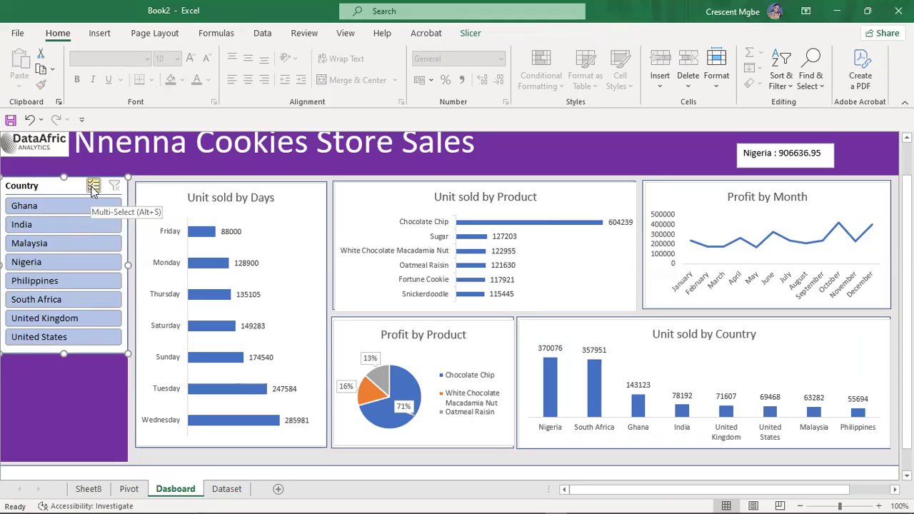
pyautogui.click(471, 33)
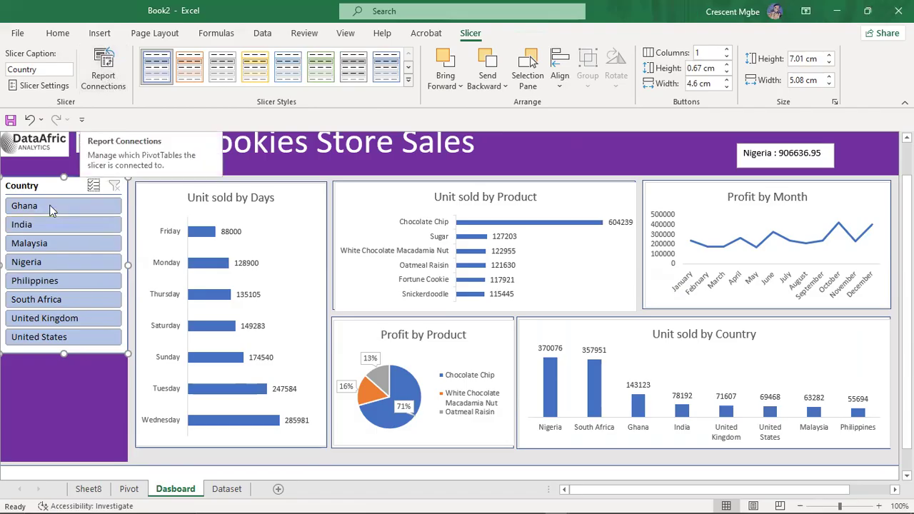
pyautogui.click(98, 77)
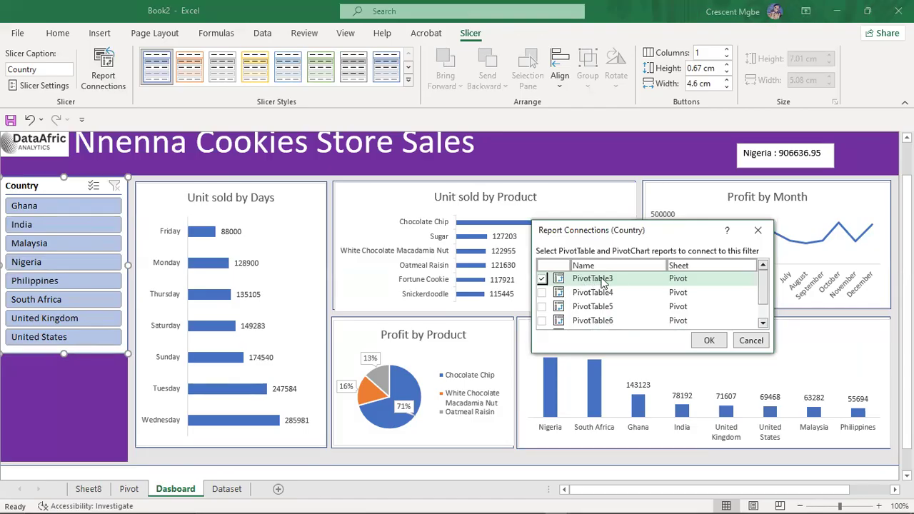
pyautogui.click(543, 293)
pyautogui.click(543, 307)
pyautogui.scroll(-1, 576, 306)
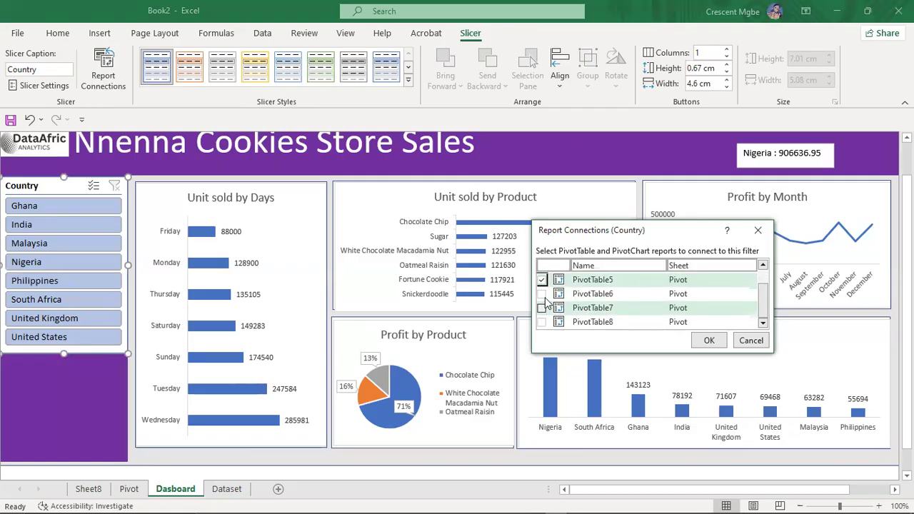
pyautogui.click(541, 294)
pyautogui.click(541, 308)
pyautogui.click(541, 322)
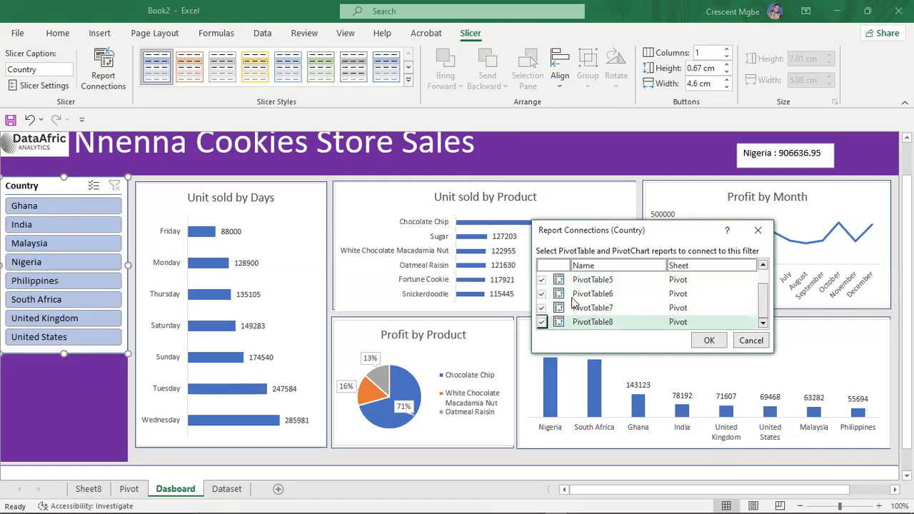
pyautogui.scroll(1, 546, 296)
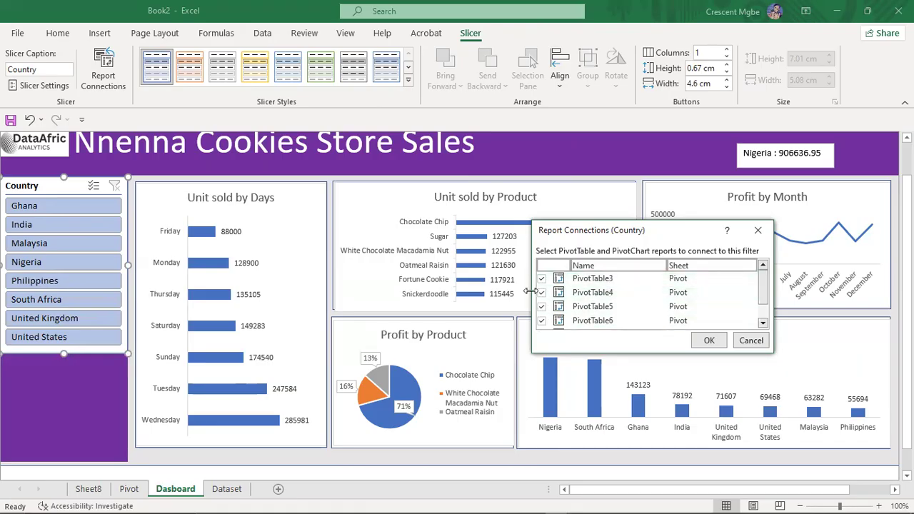
pyautogui.click(707, 340)
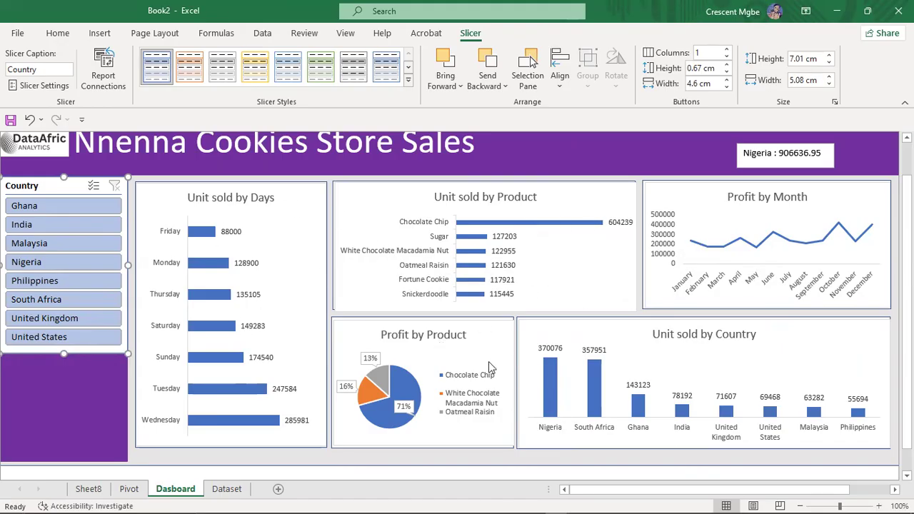
# Test the connected Country slicer by filtering to Ghana, Nigeria and India in turn, and clear the filter
pyautogui.click(31, 211)
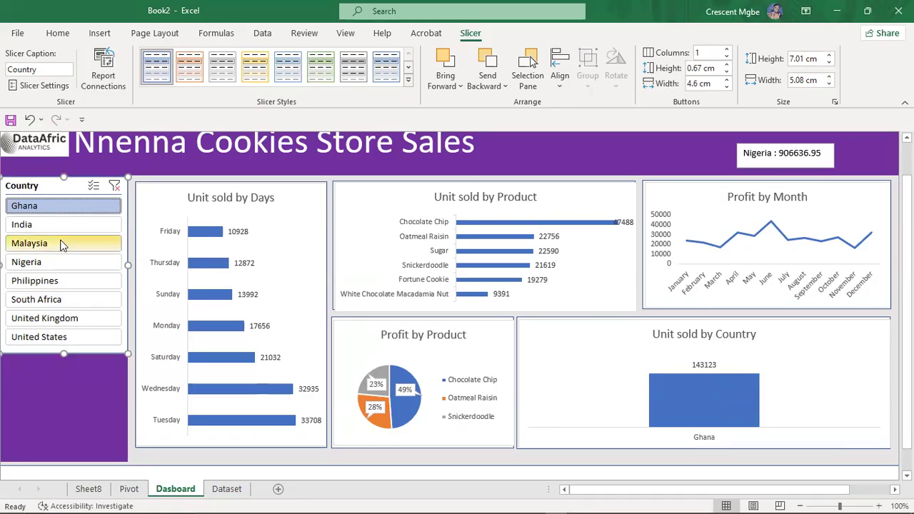
pyautogui.click(45, 263)
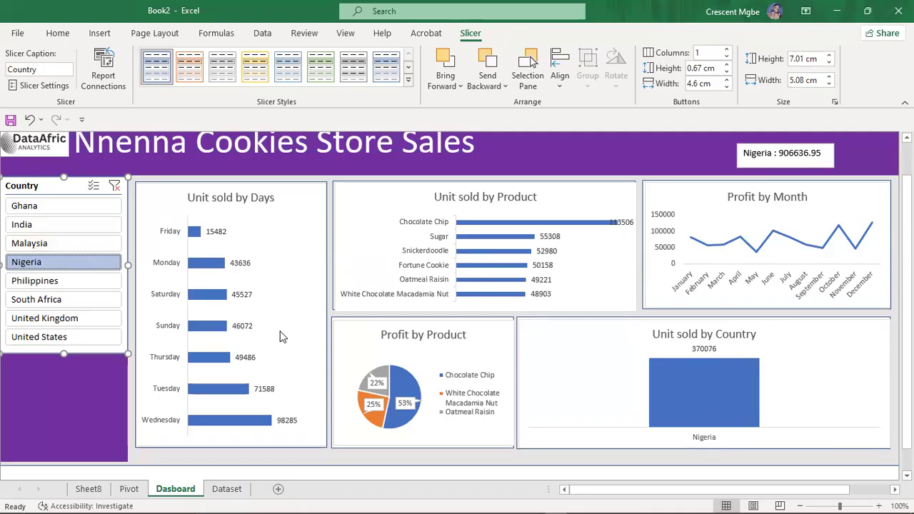
pyautogui.click(43, 225)
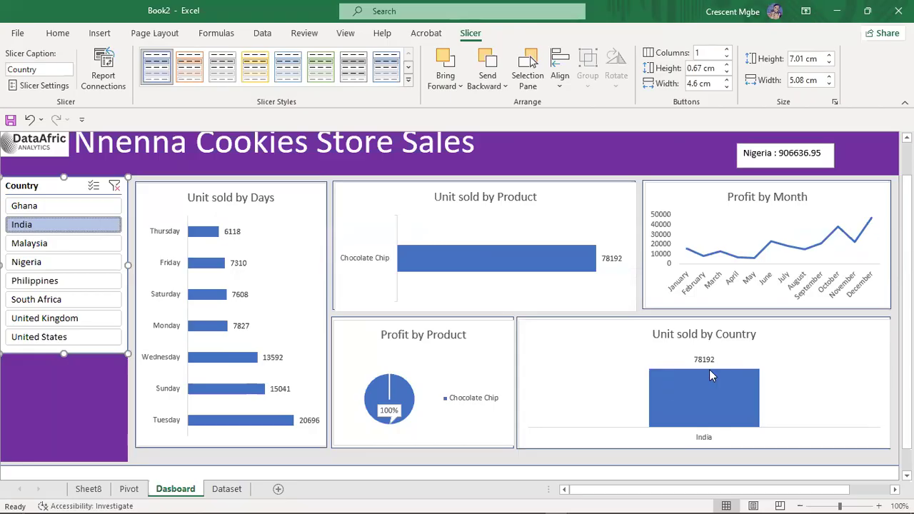
pyautogui.moveTo(707, 384)
pyautogui.click(75, 417)
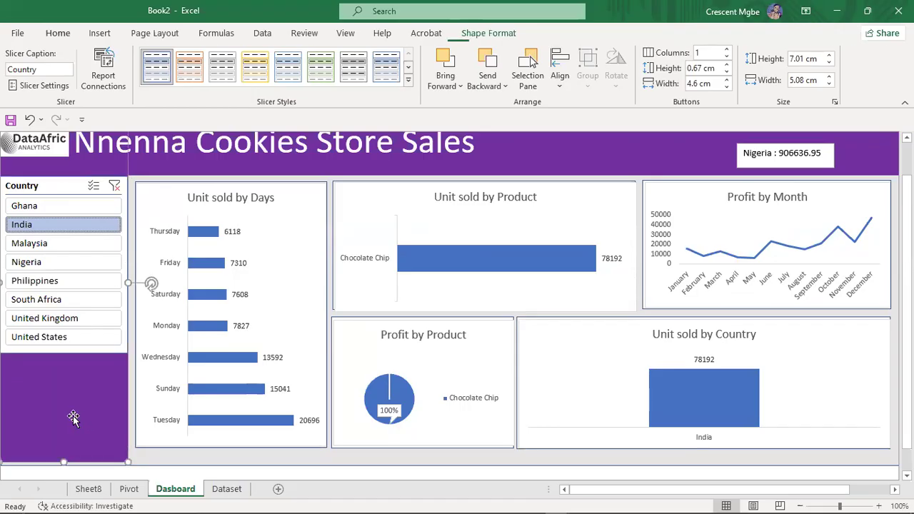
pyautogui.click(114, 187)
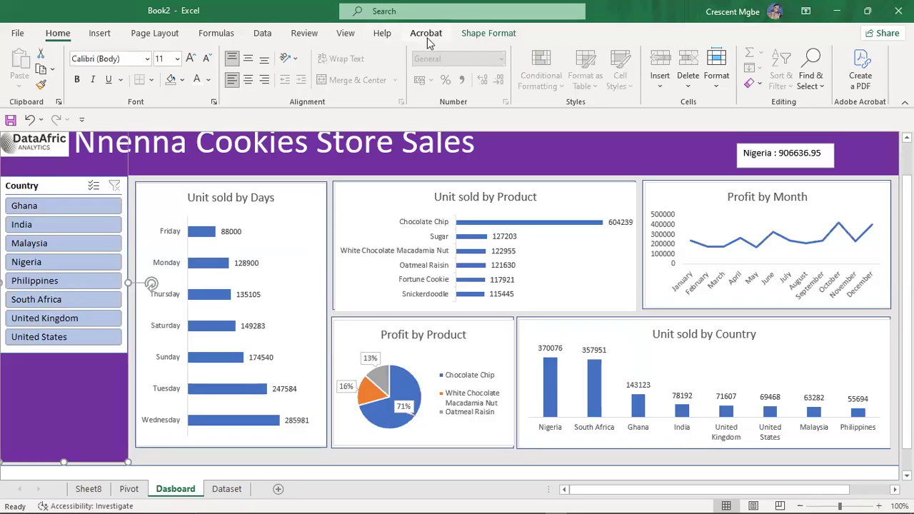
# Insert a Date timeline for the Unit sold by Product chart
pyautogui.click(487, 33)
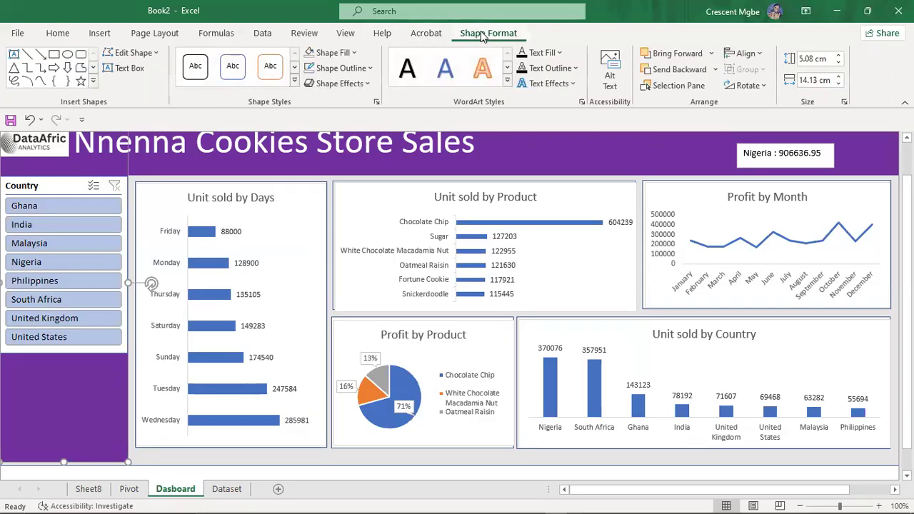
pyautogui.click(99, 34)
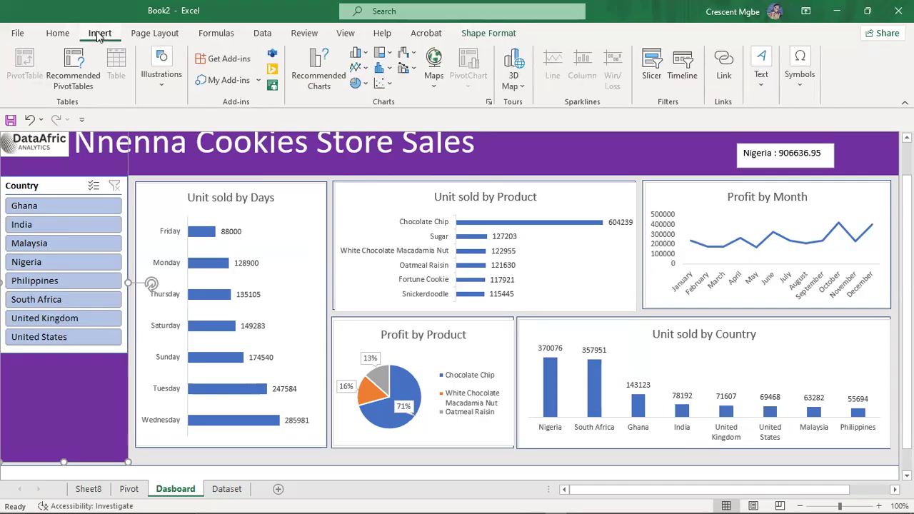
pyautogui.click(598, 267)
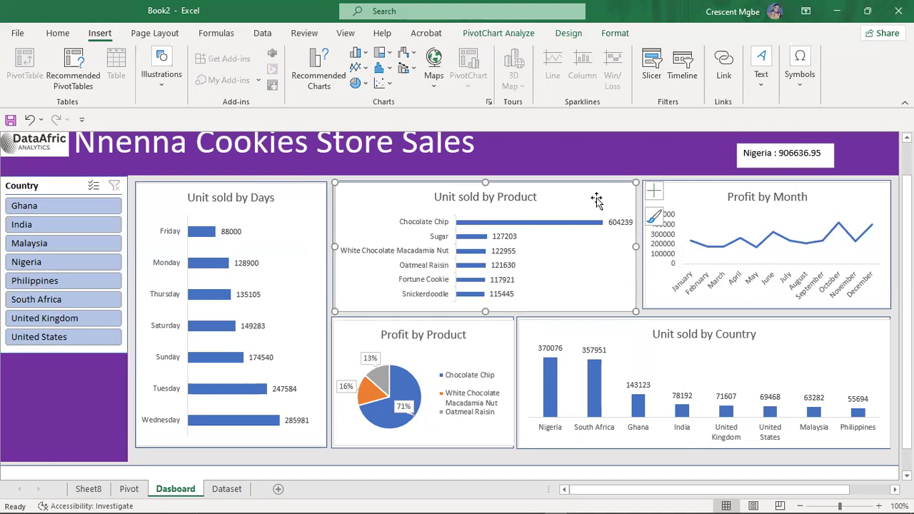
pyautogui.click(510, 36)
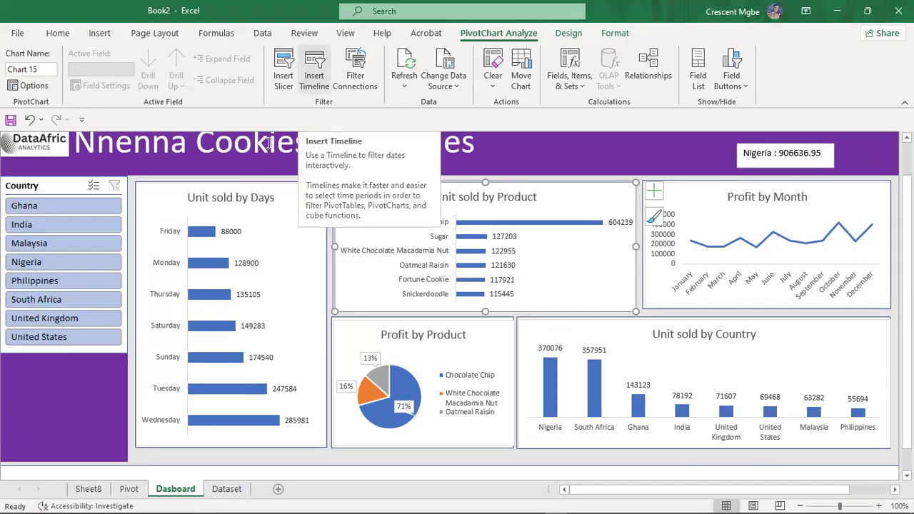
pyautogui.click(314, 71)
pyautogui.click(589, 226)
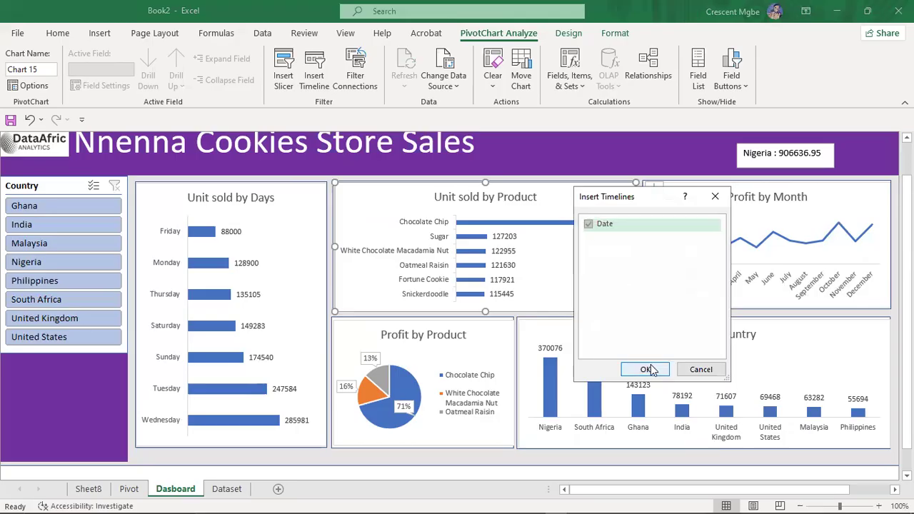
pyautogui.click(646, 368)
# Place the Date timeline in the purple sidebar below the Country slicer and resize it to about 4.92 cm wide and 3.33 cm high
pyautogui.moveTo(451, 268); pyautogui.dragTo(123, 367)
pyautogui.moveTo(237, 454); pyautogui.dragTo(127, 429)
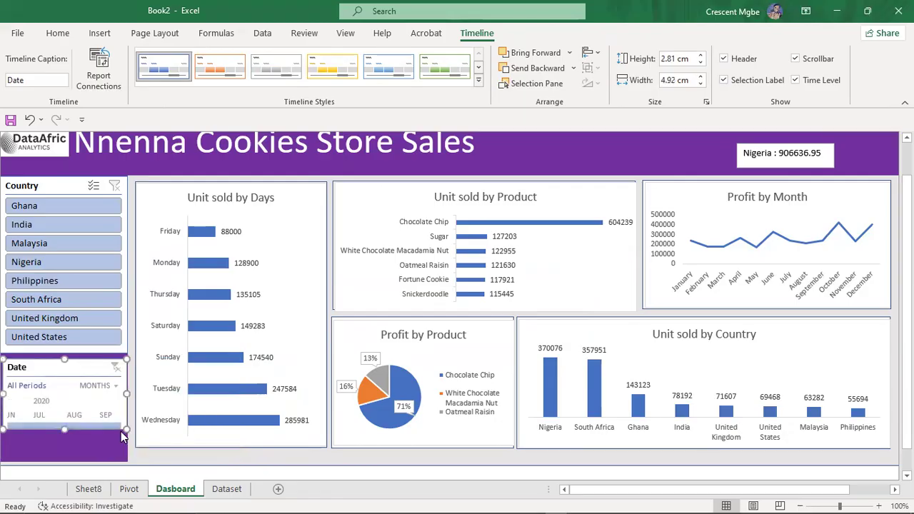
pyautogui.scroll(-1, 75, 397)
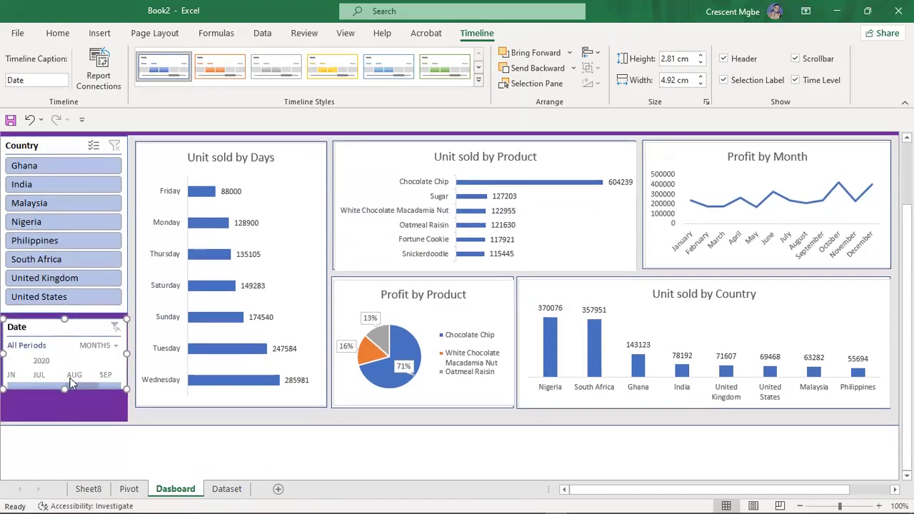
pyautogui.moveTo(60, 390); pyautogui.dragTo(61, 403)
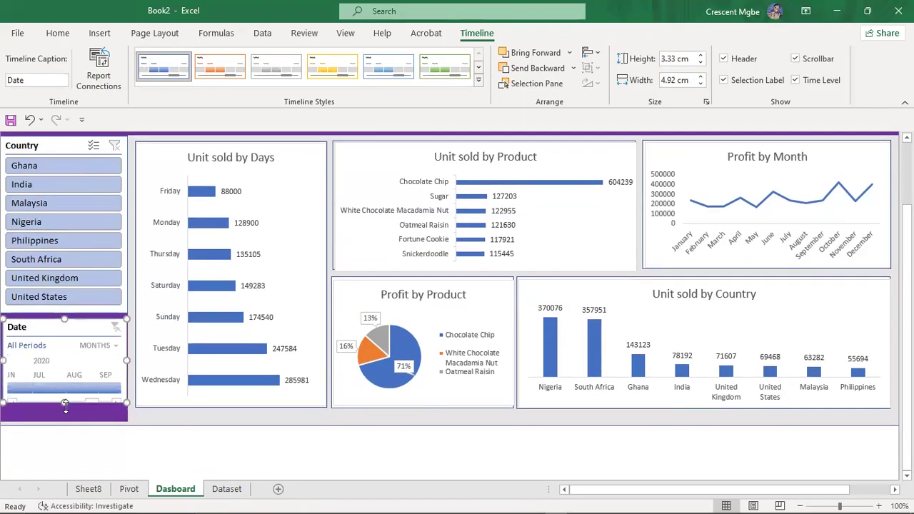
# Test the Date timeline by filtering to Jun, Jul and Aug 2020 in turn, and clear the filter
pyautogui.click(18, 389)
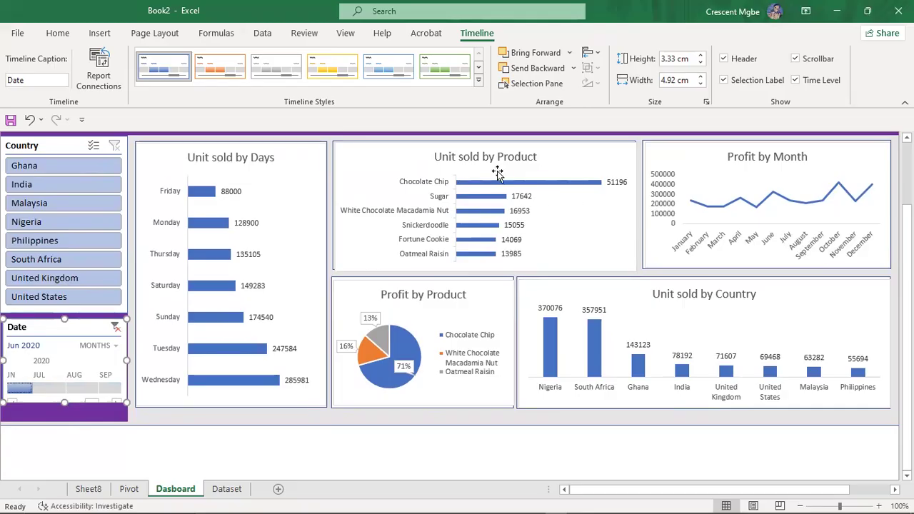
pyautogui.click(49, 390)
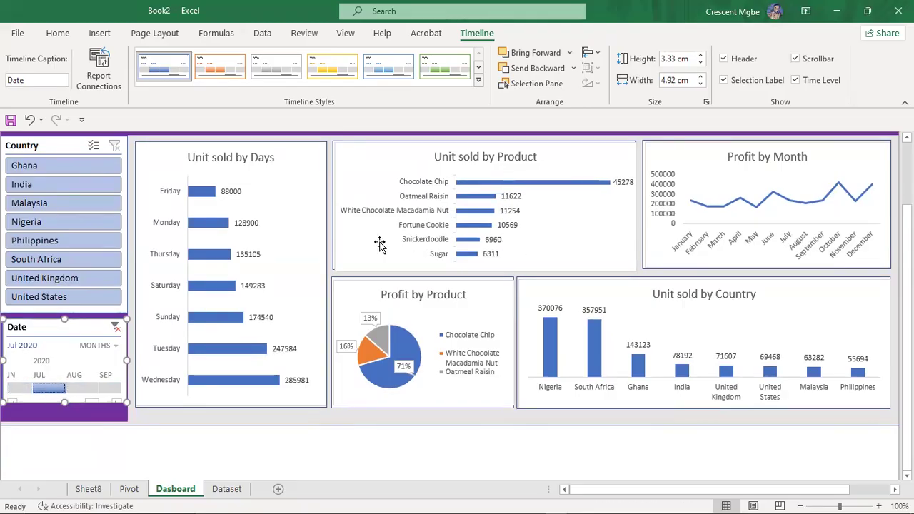
pyautogui.click(89, 388)
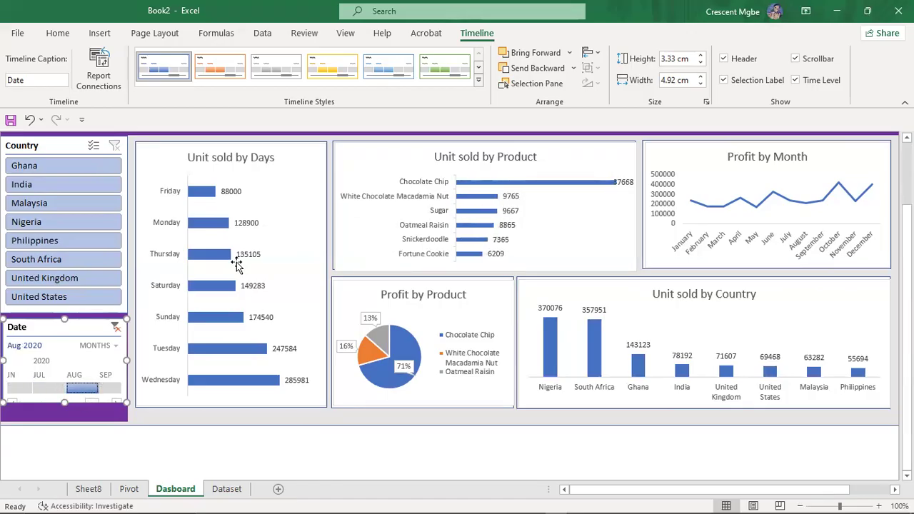
pyautogui.click(115, 327)
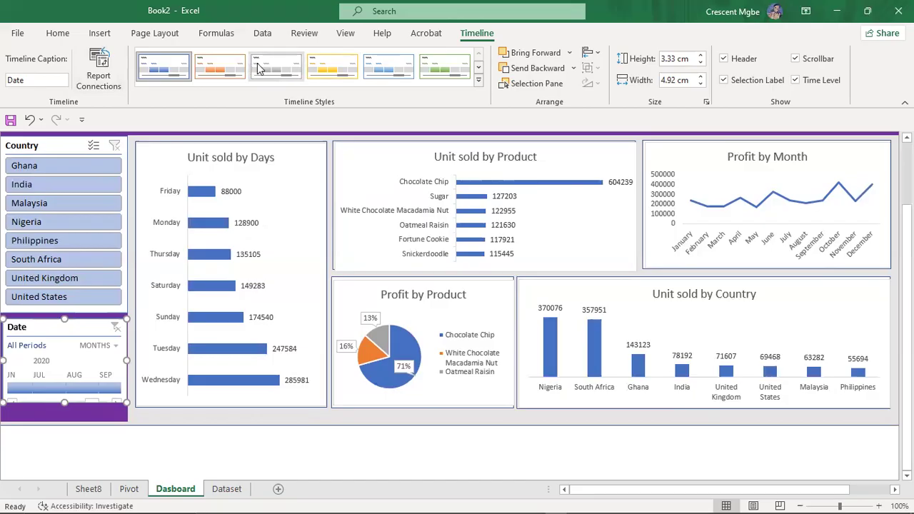
# Try the light blue, green and orange styles on the Date timeline and restore its original blue style
pyautogui.click(388, 66)
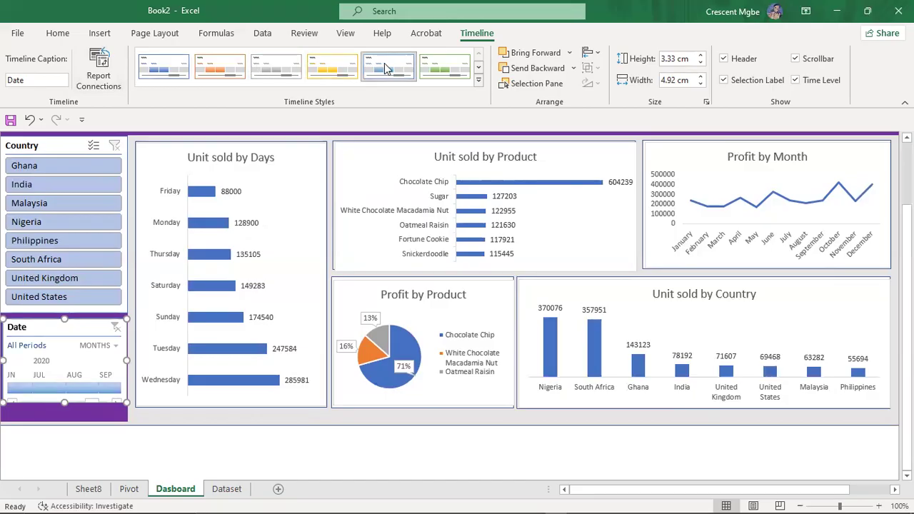
pyautogui.click(457, 68)
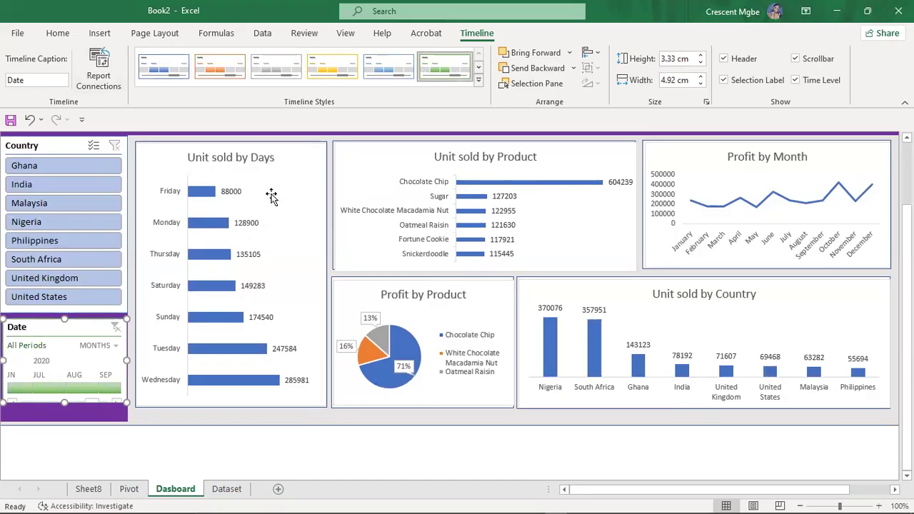
pyautogui.click(214, 65)
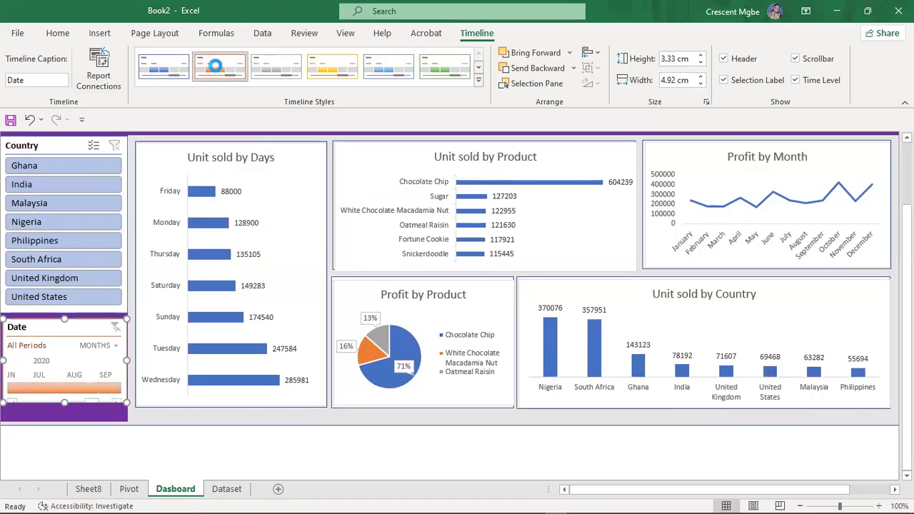
pyautogui.click(162, 69)
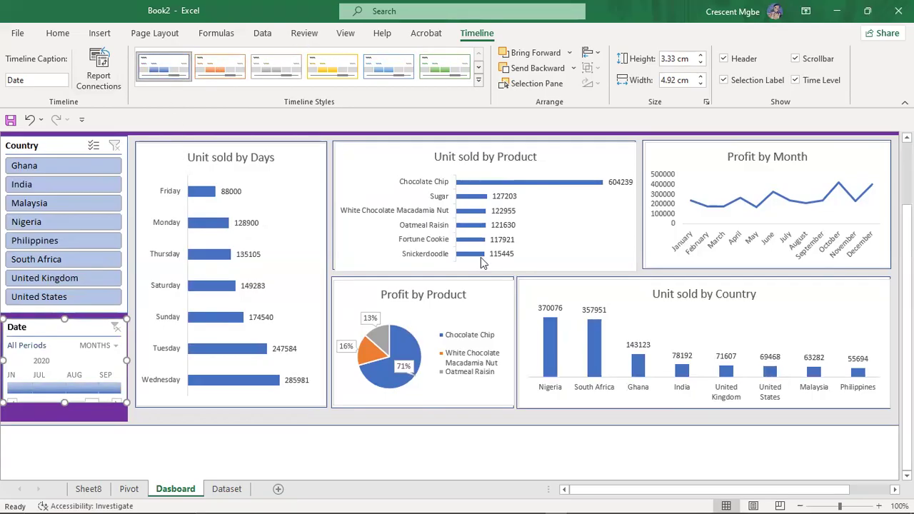
# Connect the Date timeline to PivotTable4, PivotTable5, PivotTable6, PivotTable7 and PivotTable8 in addition to PivotTable3
pyautogui.moveTo(482, 262)
pyautogui.click(102, 78)
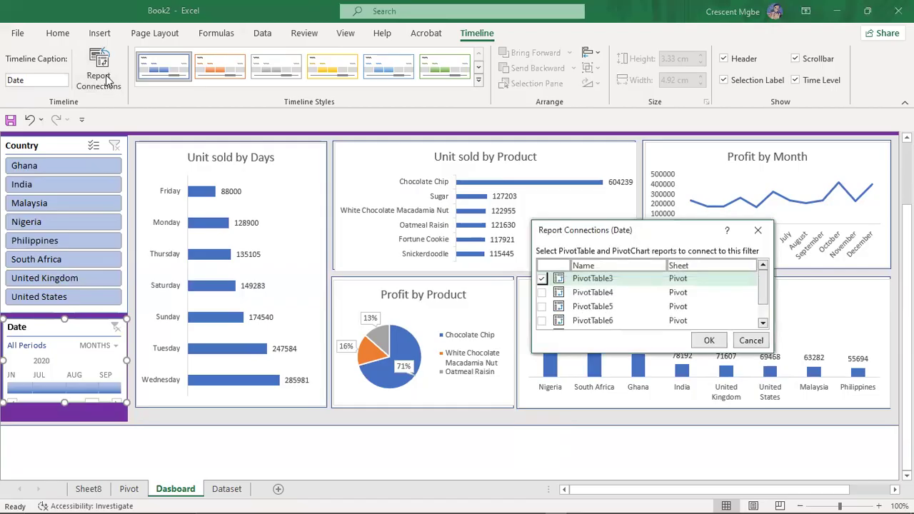
pyautogui.click(541, 292)
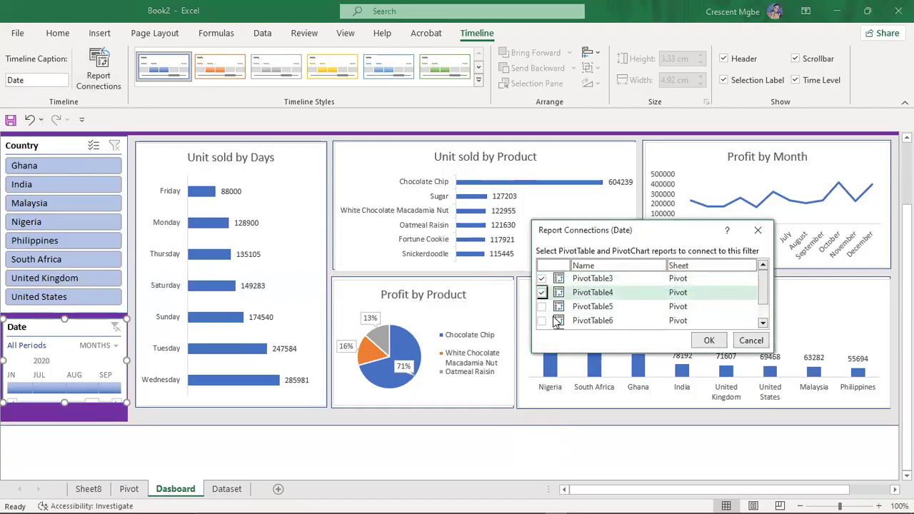
pyautogui.click(542, 307)
pyautogui.click(542, 320)
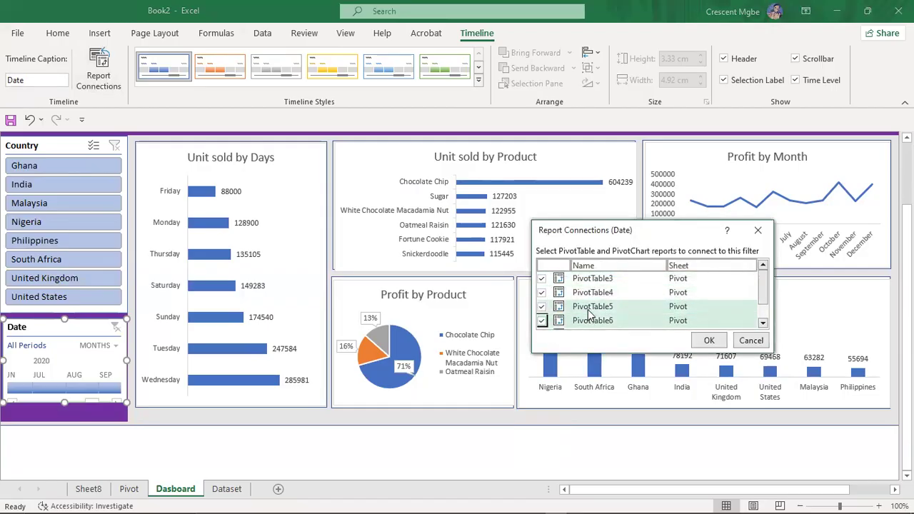
pyautogui.scroll(-1, 589, 312)
pyautogui.click(541, 307)
pyautogui.click(542, 321)
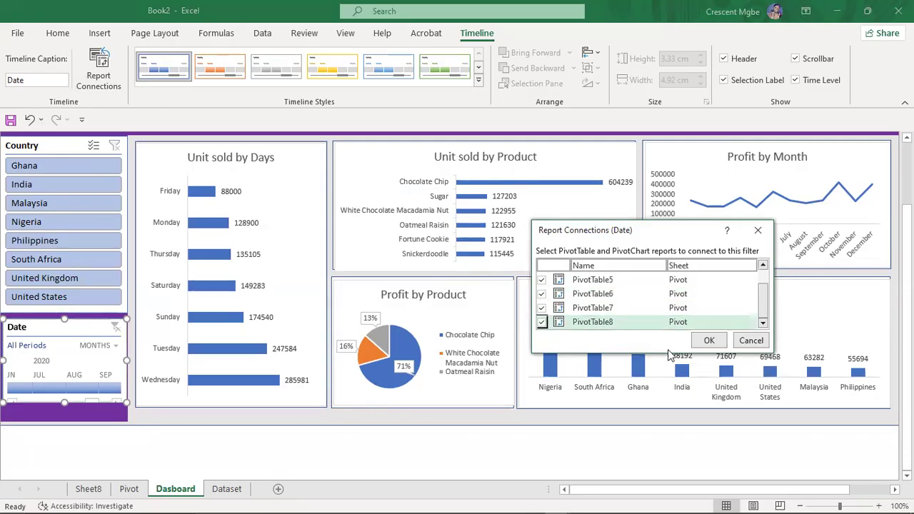
pyautogui.click(708, 342)
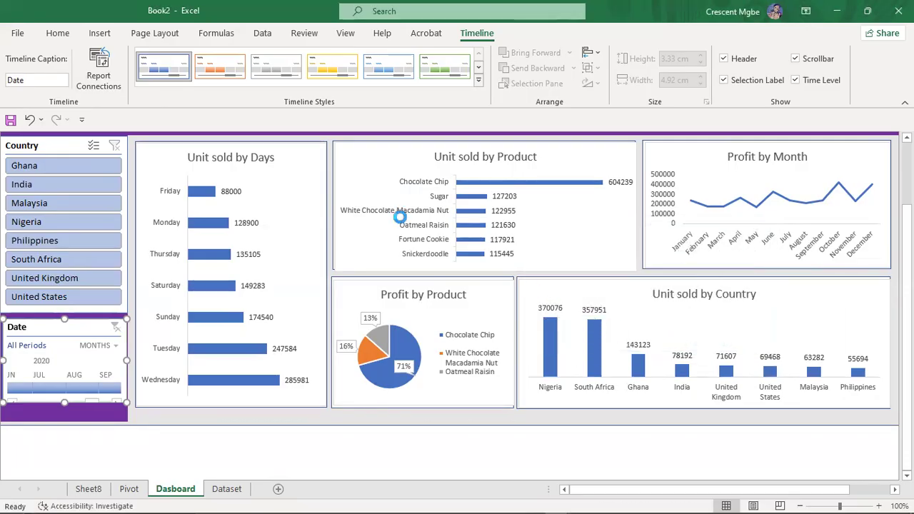
# Test the connected Date timeline by filtering the dashboard to Jun, Jul, Aug and Sep 2020 in turn
pyautogui.click(21, 390)
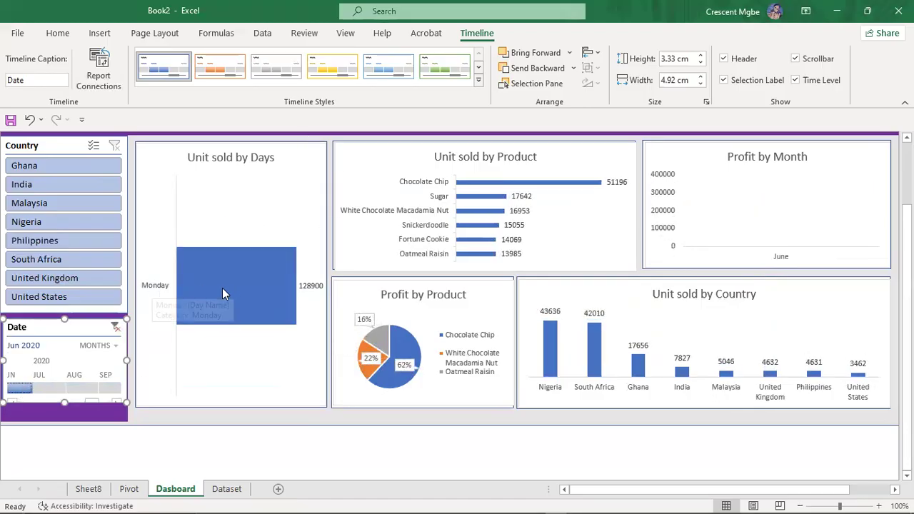
pyautogui.moveTo(257, 285)
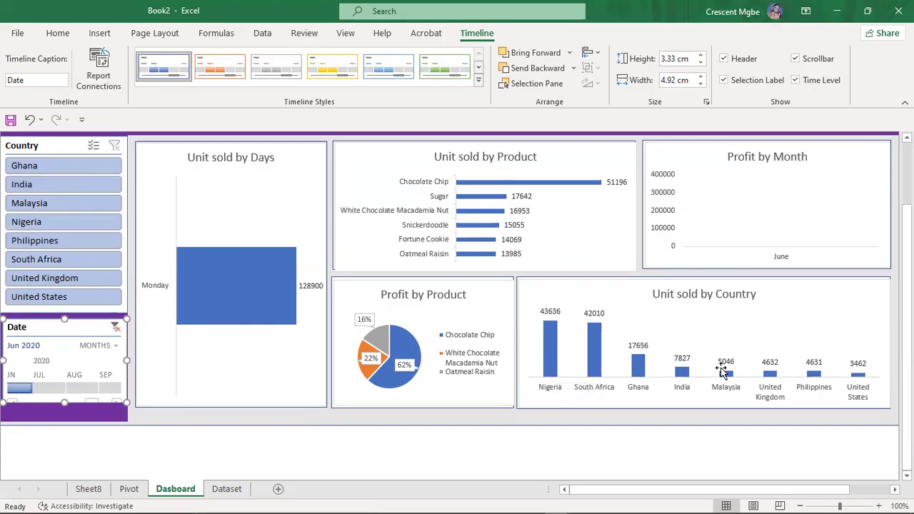
pyautogui.click(45, 387)
pyautogui.click(82, 387)
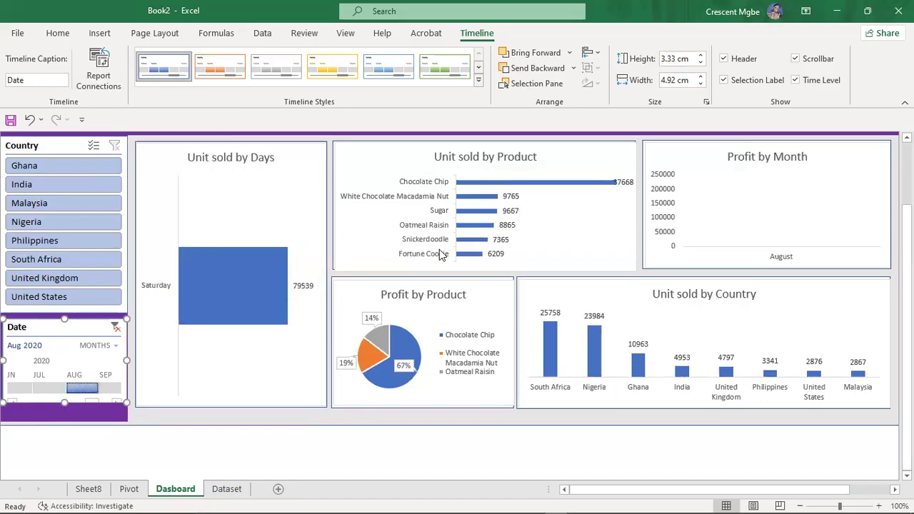
pyautogui.click(108, 386)
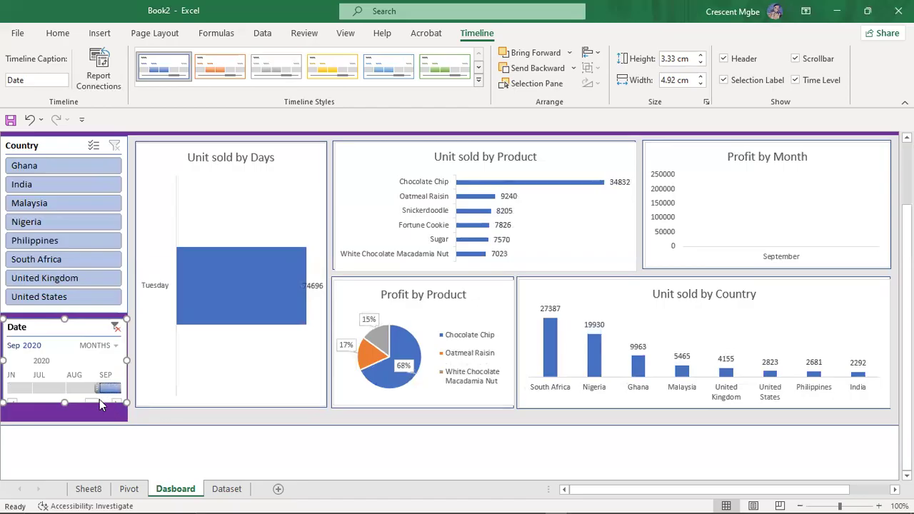
# Widen the Date timeline to about 9.45 cm and filter the dashboard to Dec and Nov 2020 in turn
pyautogui.moveTo(94, 399); pyautogui.dragTo(233, 406)
pyautogui.click(211, 388)
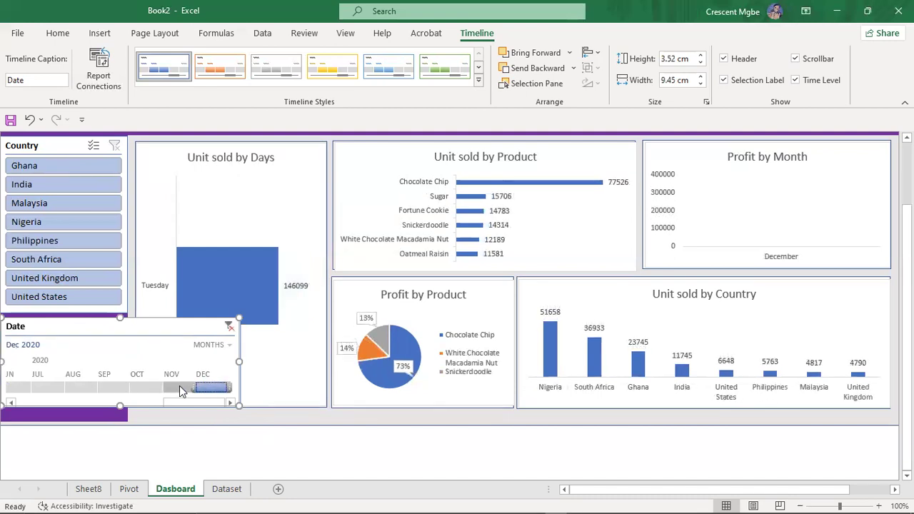
pyautogui.click(180, 390)
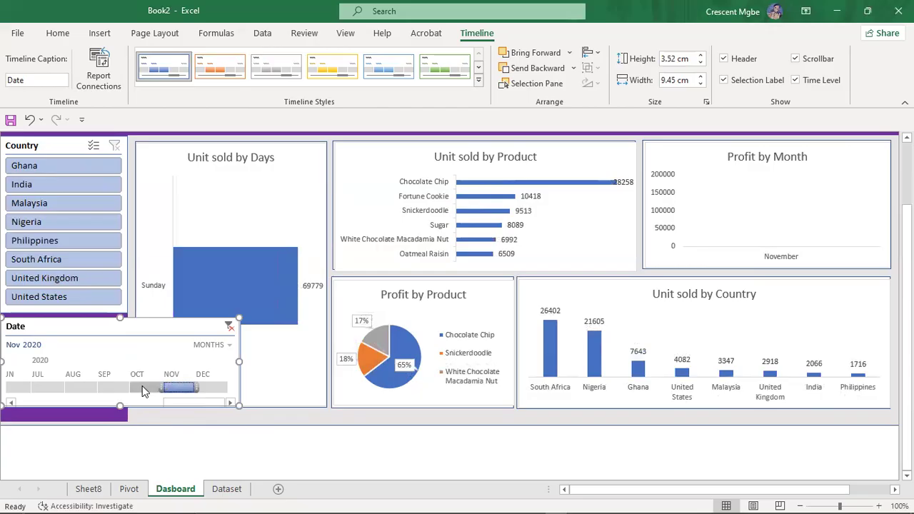
# Clear the Date timeline's filter and narrow the timeline to about 4.95 cm so it fits the purple sidebar
pyautogui.click(229, 325)
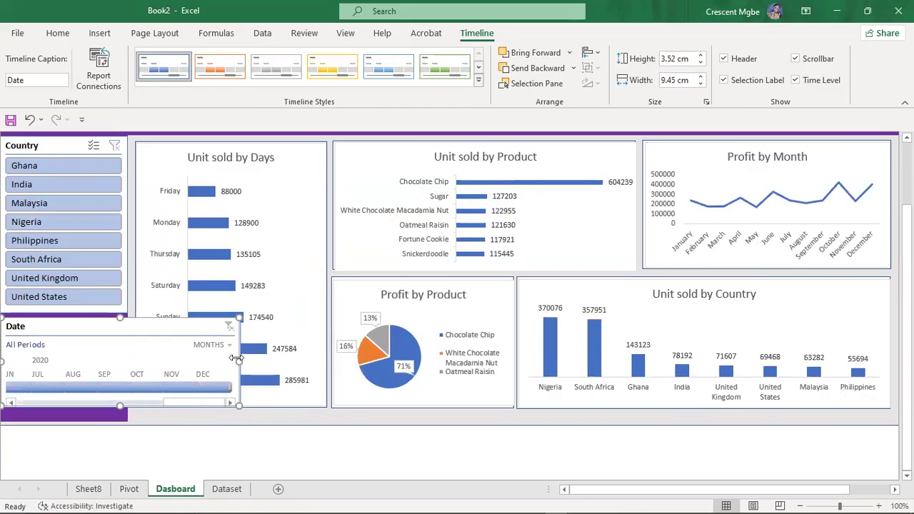
pyautogui.moveTo(239, 362); pyautogui.dragTo(126, 352)
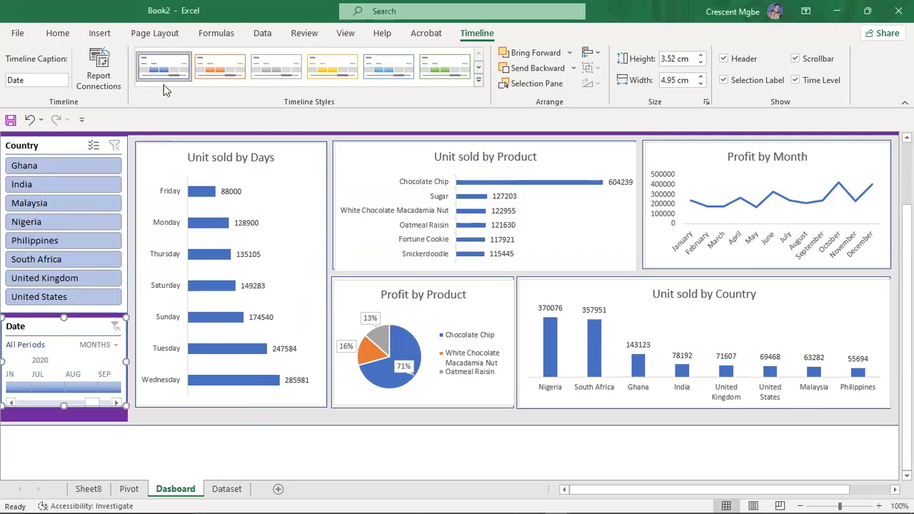
# Review the Date timeline's report connections in an enlarged dialog that shows all PivotTables, and close it without changes
pyautogui.click(110, 68)
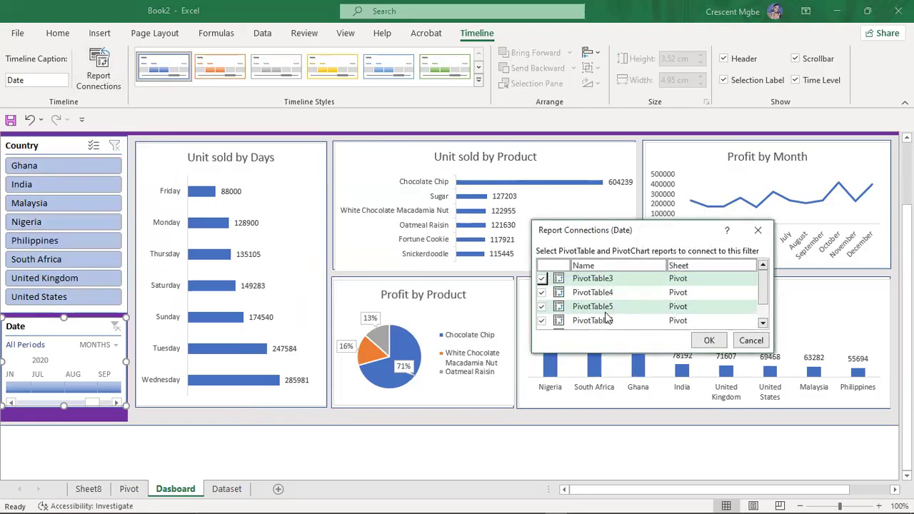
pyautogui.scroll(-2, 609, 311)
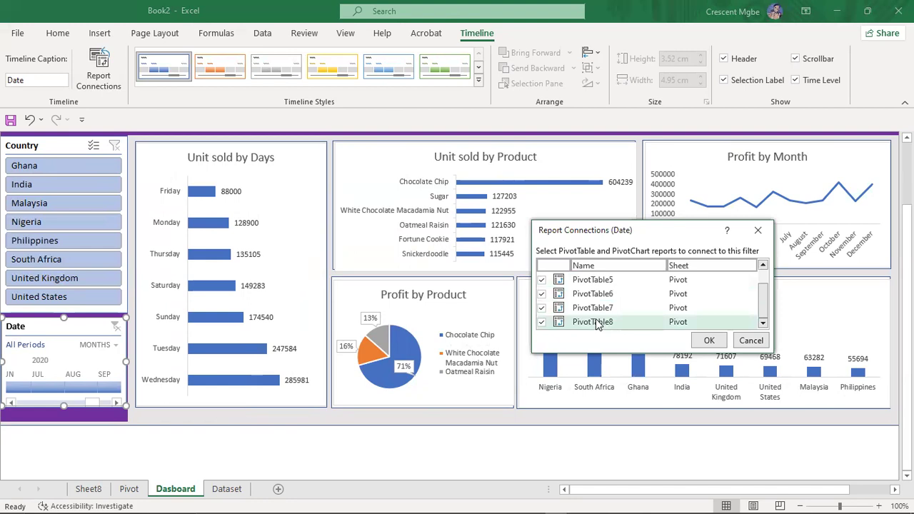
pyautogui.moveTo(763, 306)
pyautogui.mouseDown()
pyautogui.moveTo(764, 273)
pyautogui.moveTo(766, 316)
pyautogui.mouseUp()
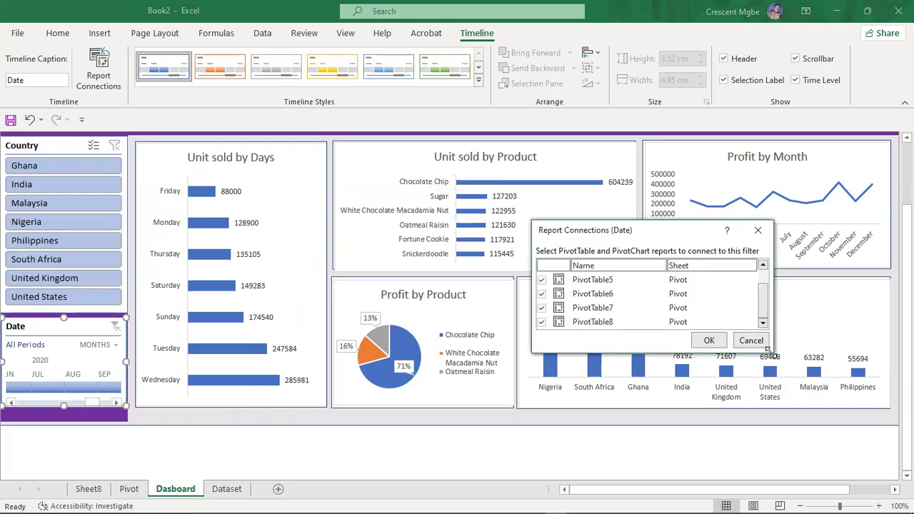
pyautogui.moveTo(768, 350); pyautogui.dragTo(841, 490)
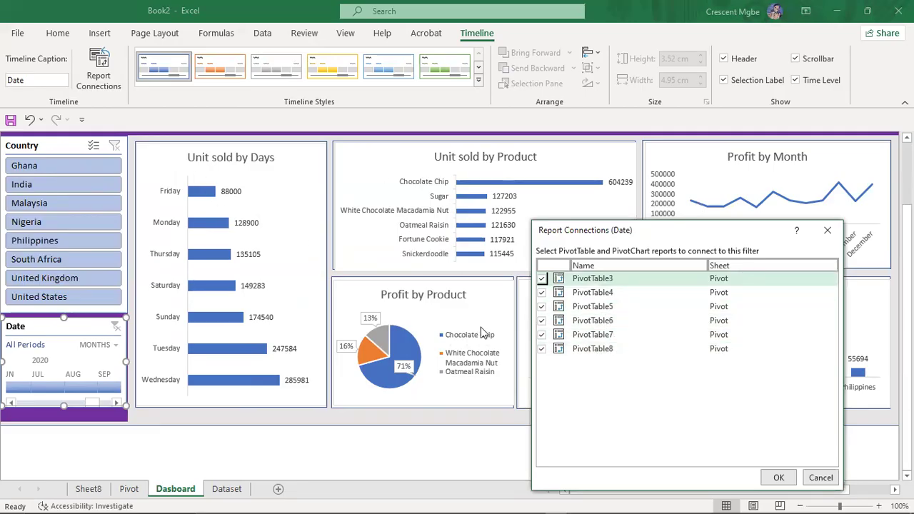
pyautogui.click(827, 230)
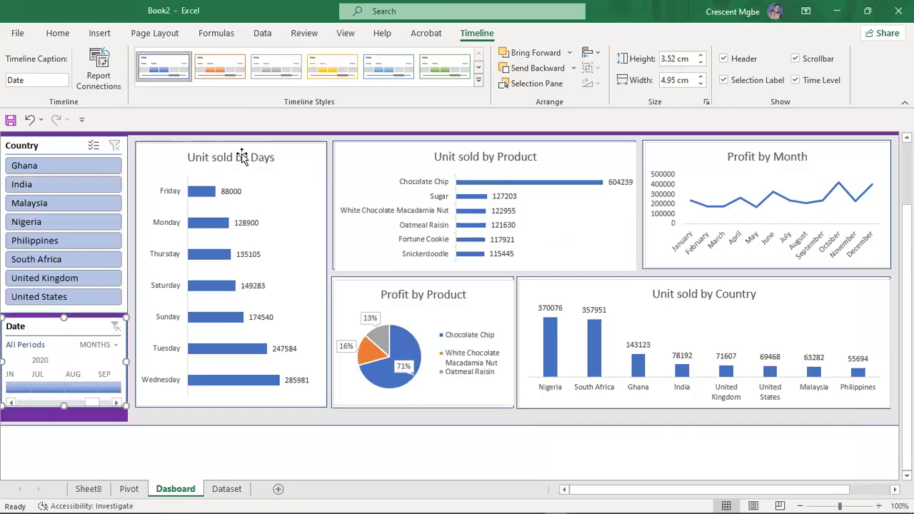
# Recheck which PivotTables the Date timeline is connected to and view the source tables on the Pivot sheet before returning to the dashboard
pyautogui.scroll(2, 786, 189)
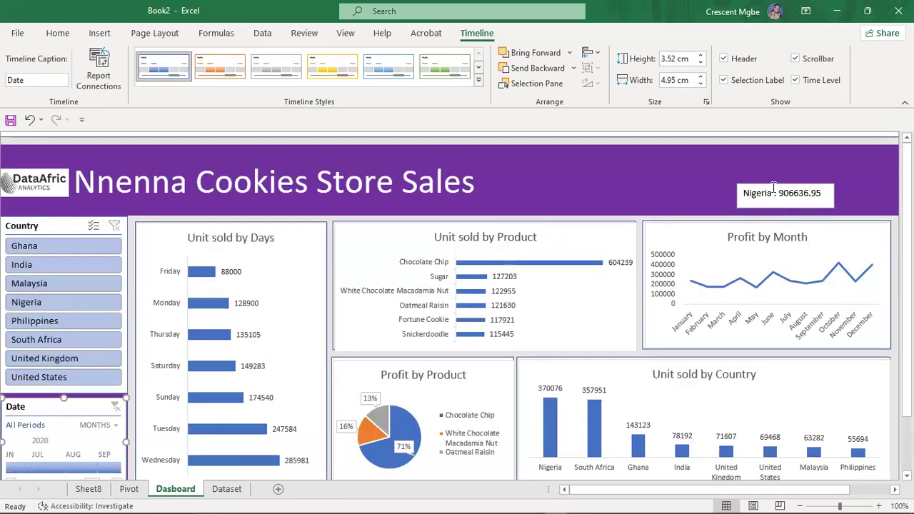
pyautogui.scroll(-2, 507, 295)
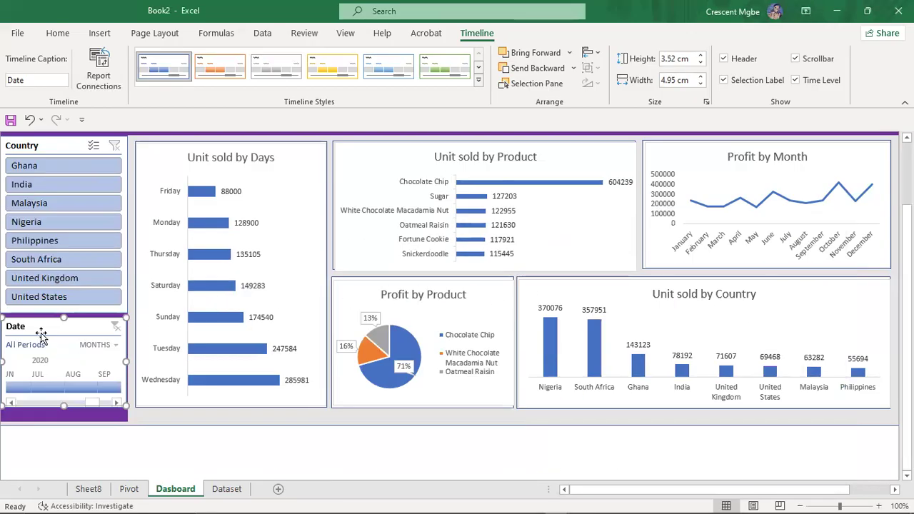
pyautogui.click(99, 71)
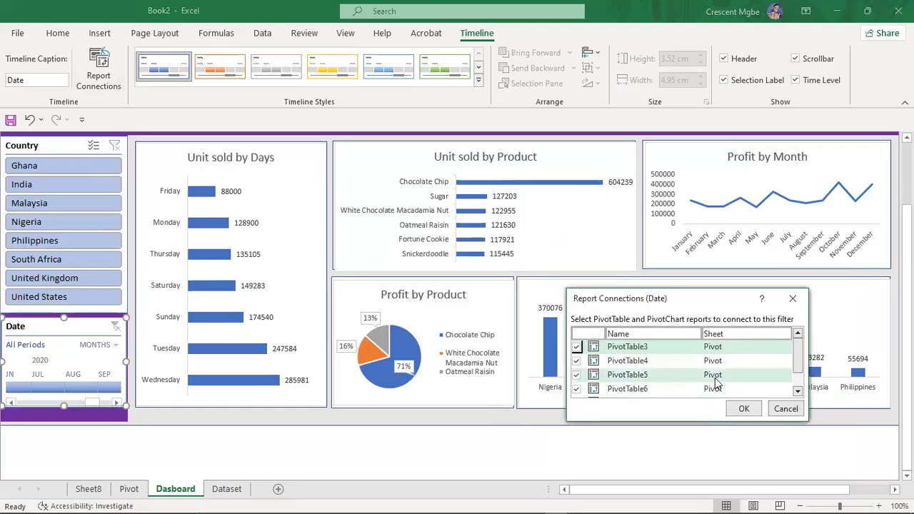
pyautogui.scroll(-2, 714, 383)
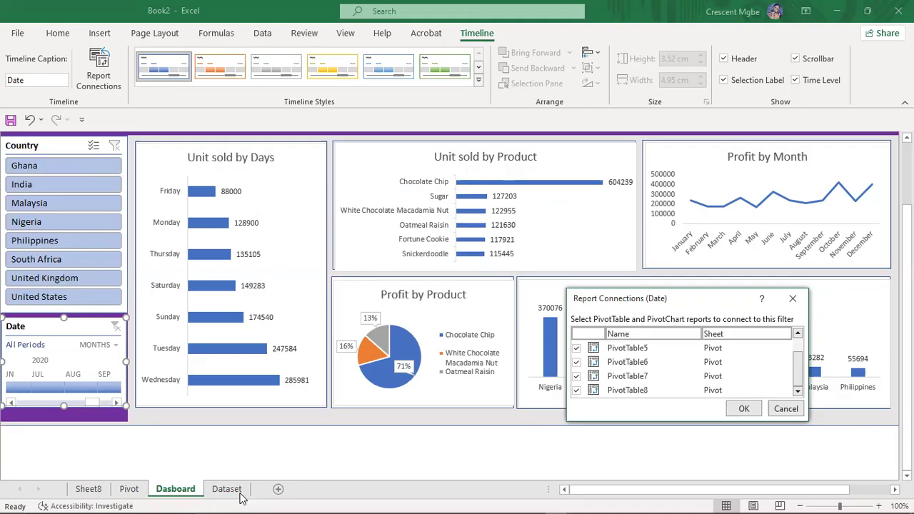
pyautogui.click(792, 298)
pyautogui.click(128, 489)
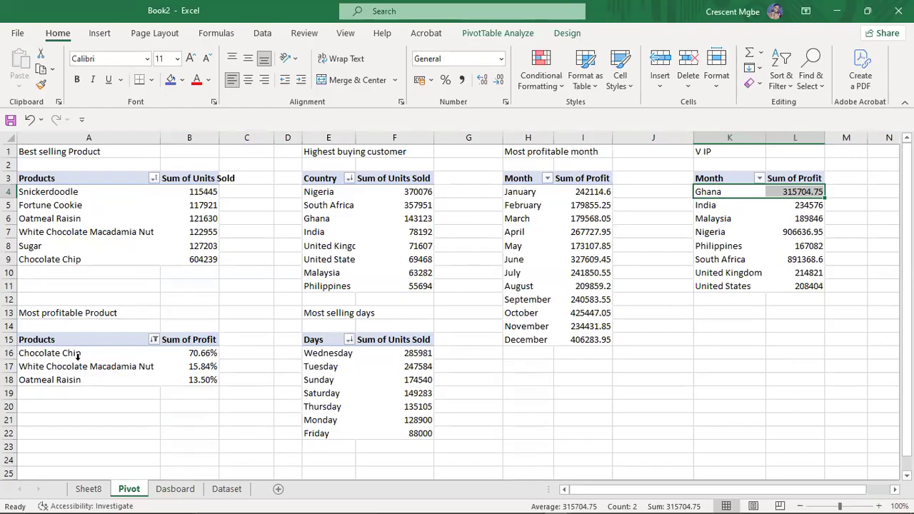
pyautogui.click(175, 488)
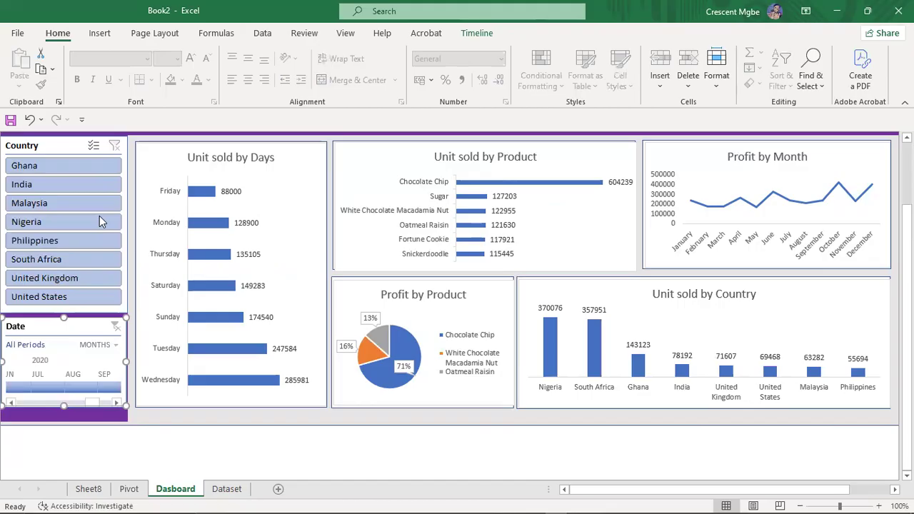
# Review the finished dashboard from the title banner and profit box down to the charts, Country slicer and Date timeline
pyautogui.click(399, 447)
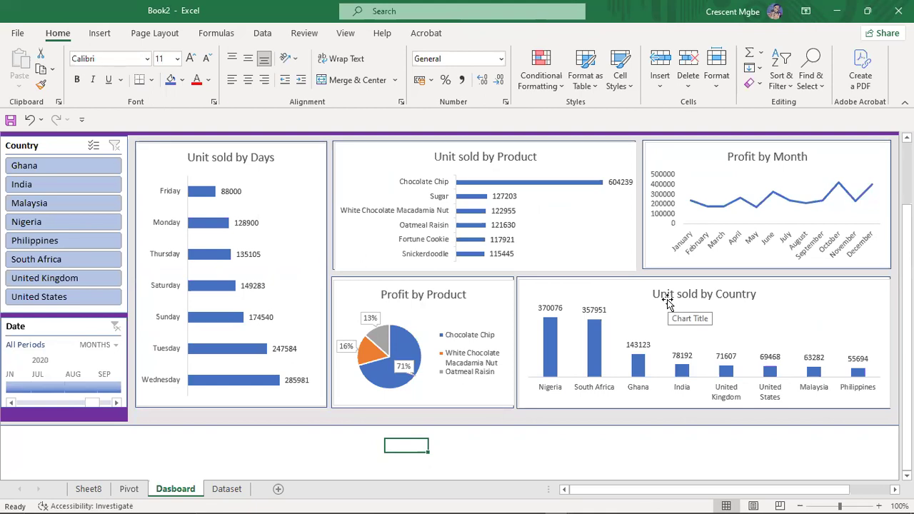
pyautogui.click(649, 204)
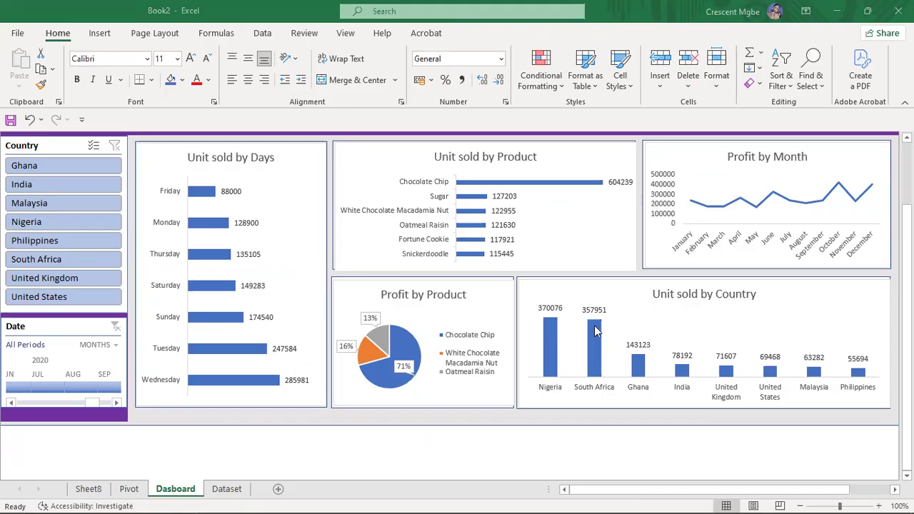
pyautogui.scroll(2, 545, 269)
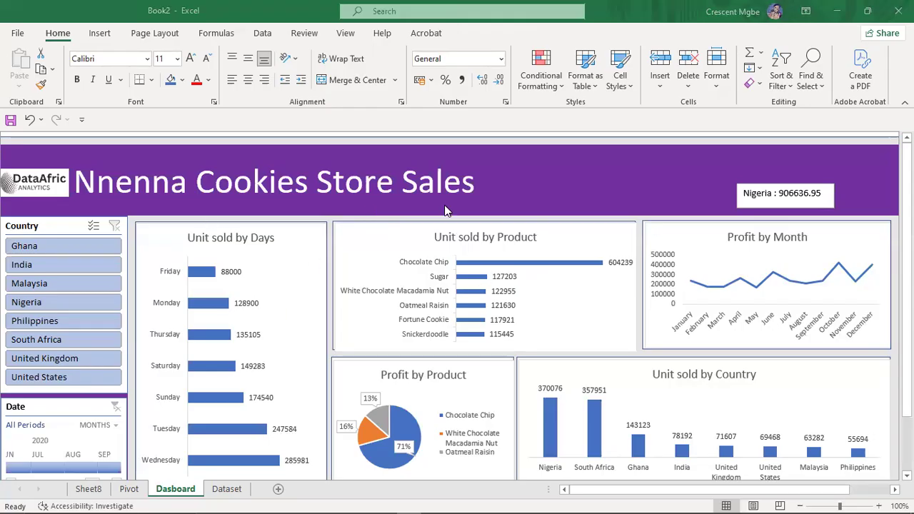
pyautogui.scroll(-3, 481, 220)
pyautogui.scroll(3, 480, 220)
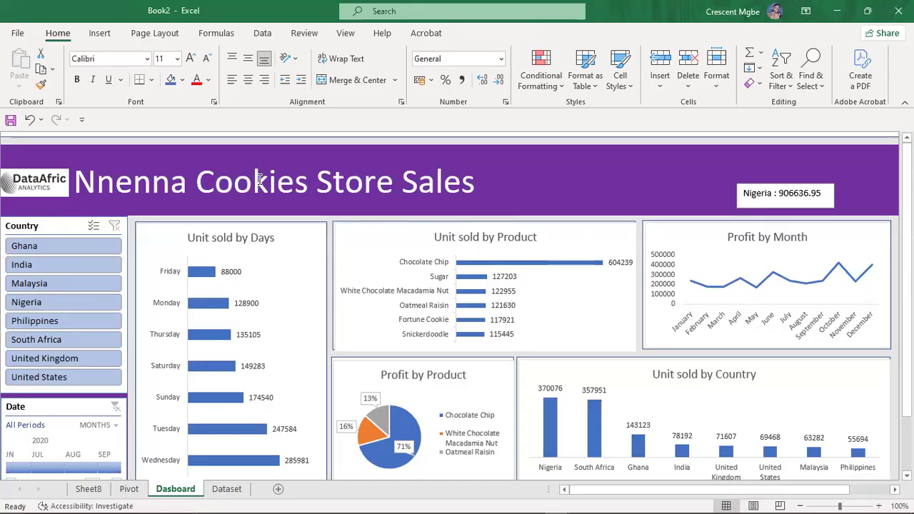
pyautogui.click(482, 184)
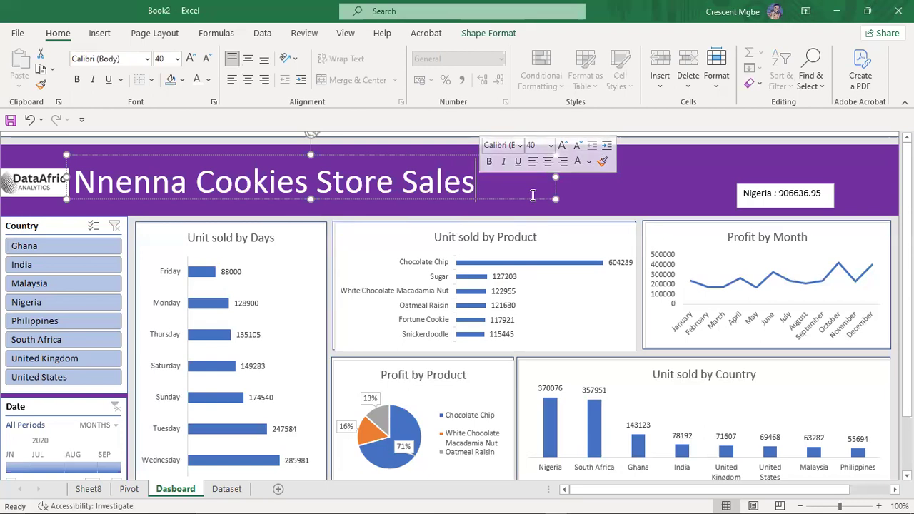
pyautogui.click(606, 198)
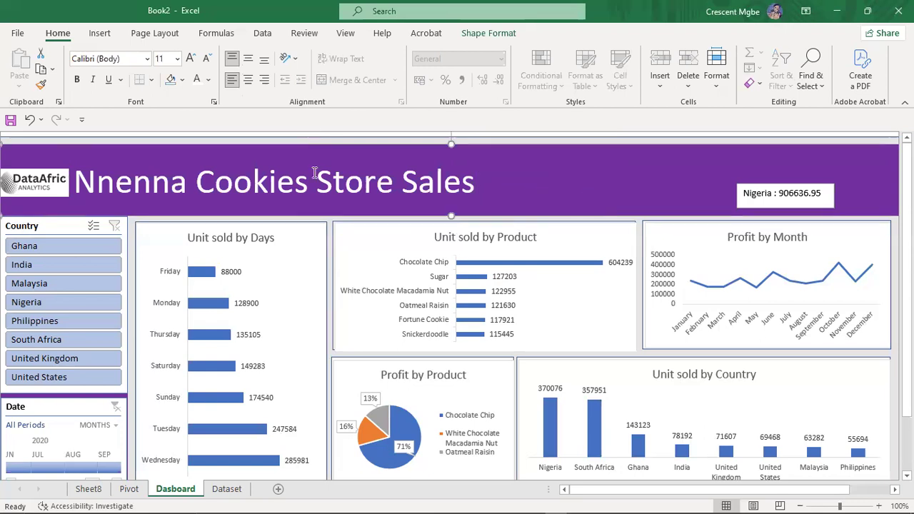
pyautogui.scroll(-2, 314, 197)
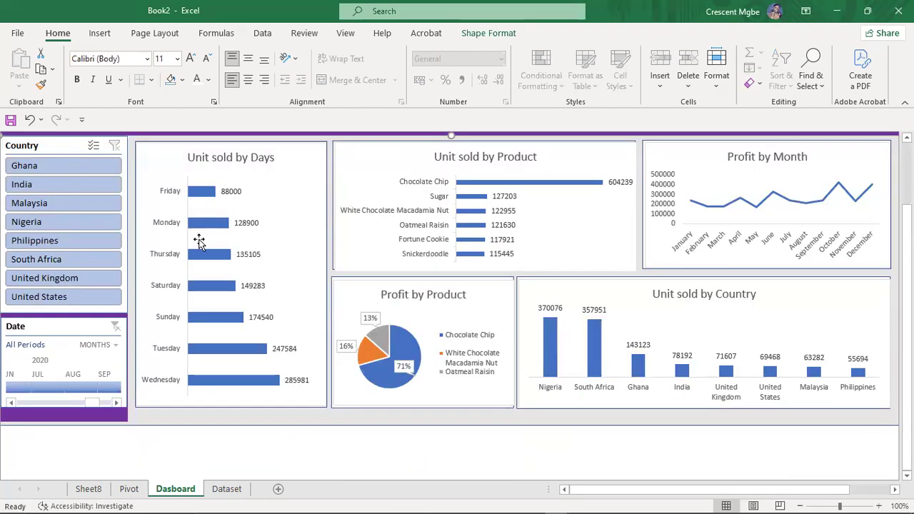
pyautogui.scroll(2, 620, 247)
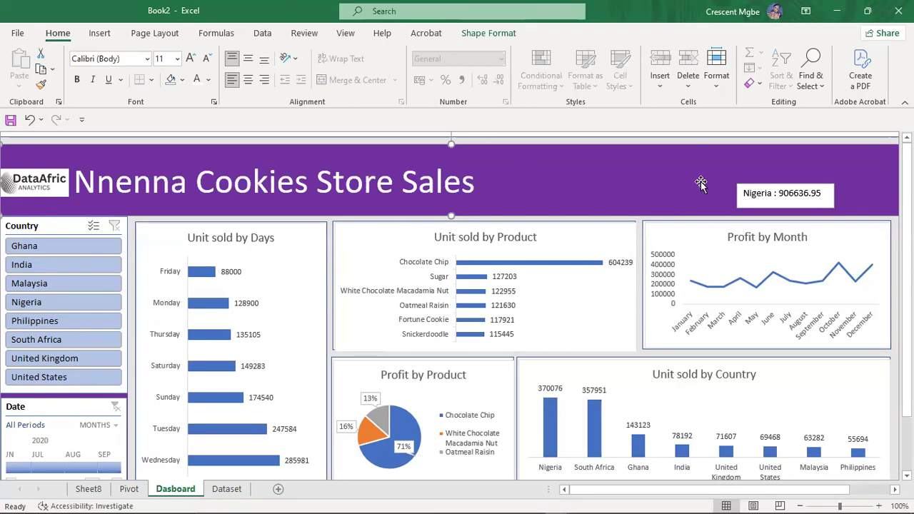
pyautogui.moveTo(703, 510)
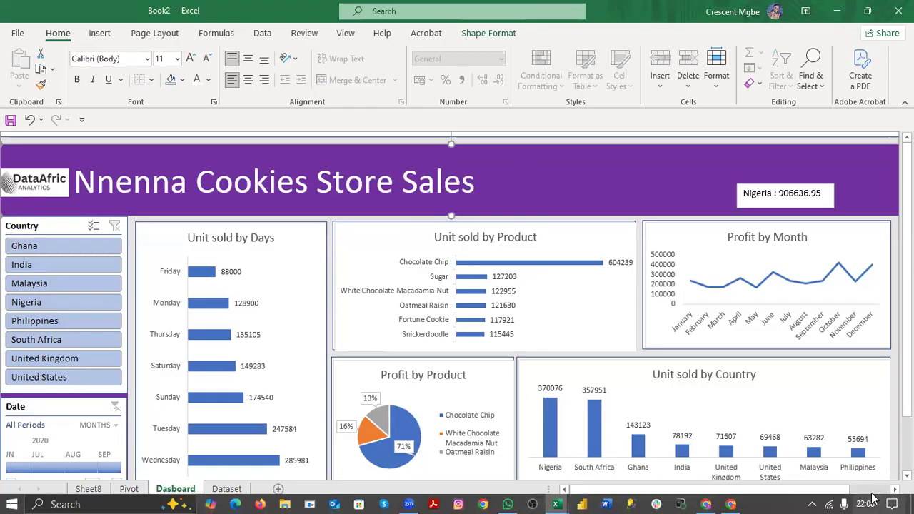
pyautogui.click(641, 322)
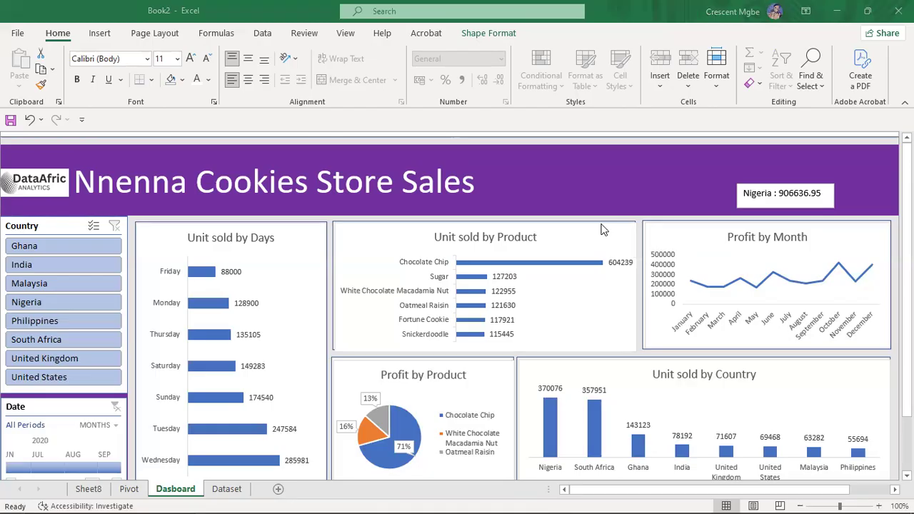
pyautogui.scroll(-2, 601, 229)
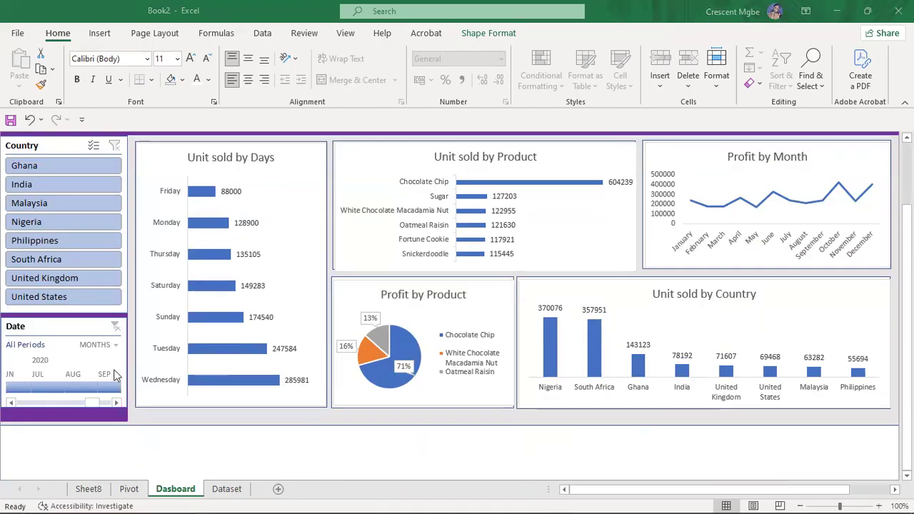
# Review the Pivot sheet's tables and the Dataset sheet's source data, checking the Units Sold column against the KPI list
pyautogui.scroll(-1, 371, 207)
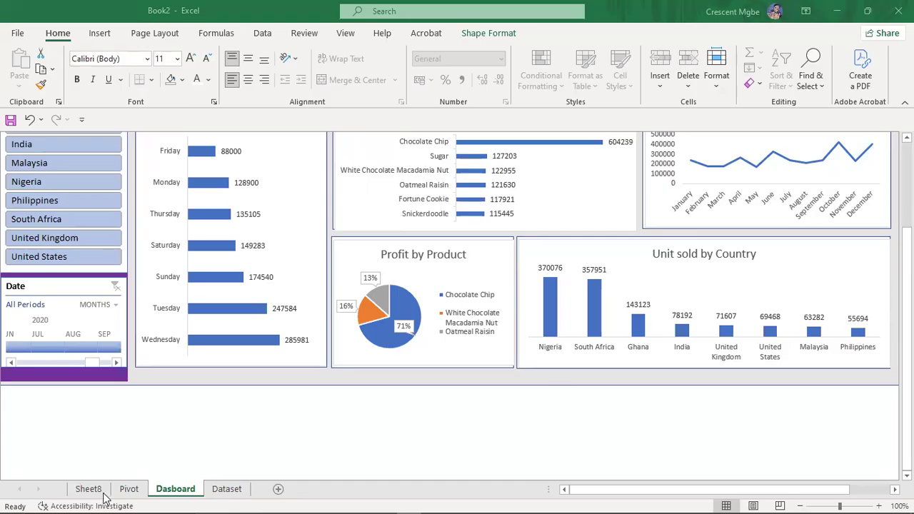
pyautogui.click(130, 489)
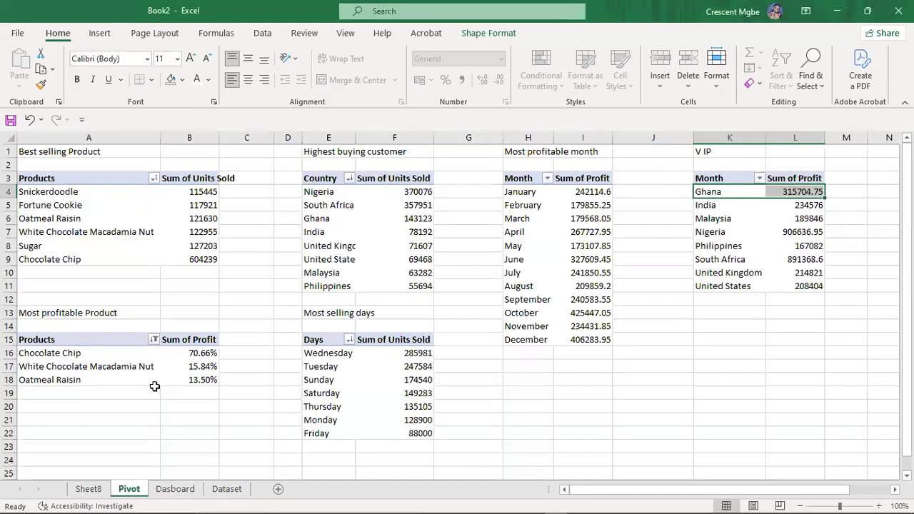
pyautogui.click(226, 489)
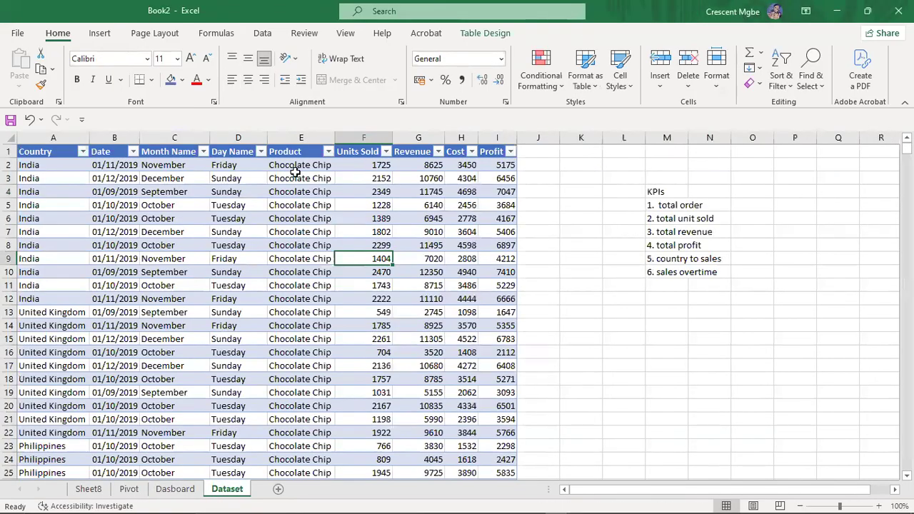
pyautogui.click(361, 138)
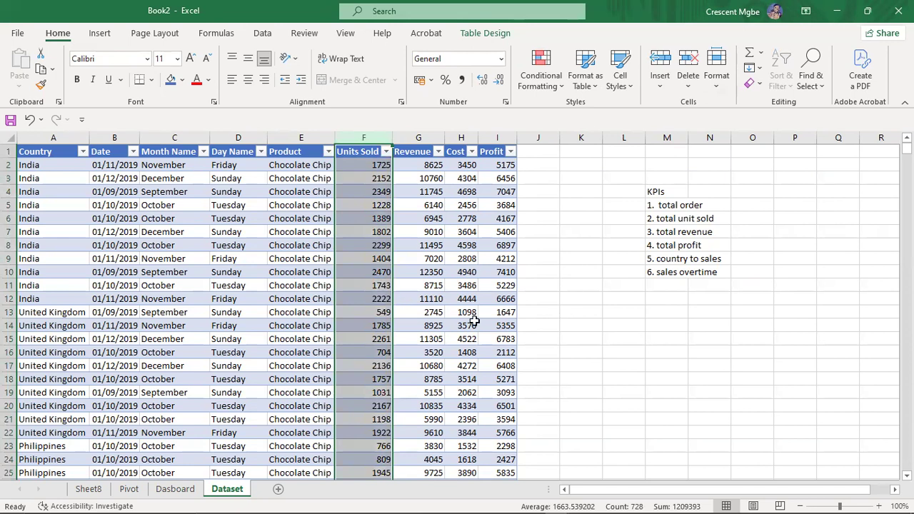
pyautogui.click(665, 341)
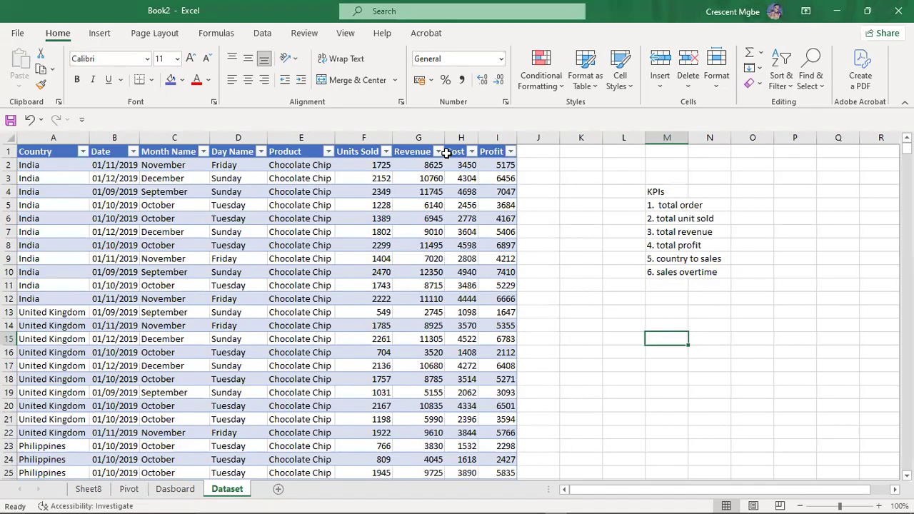
pyautogui.hotkey('alt', 'Tab')
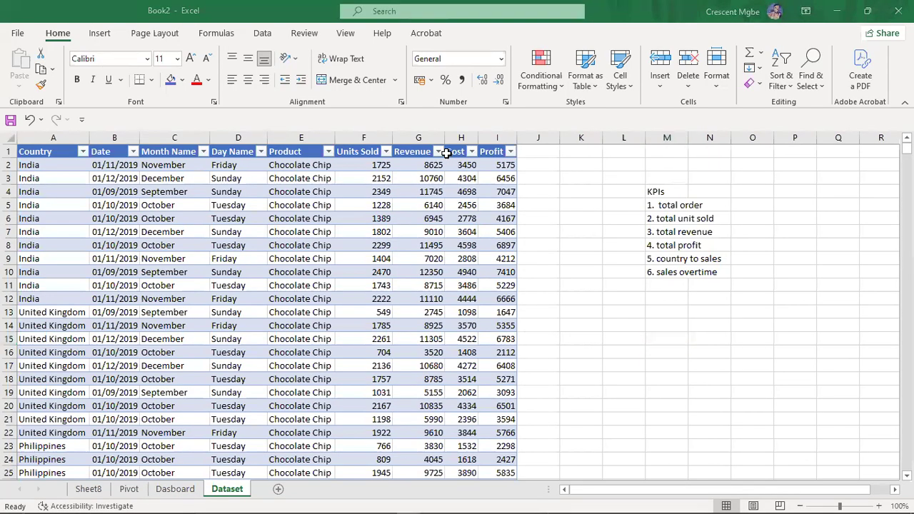